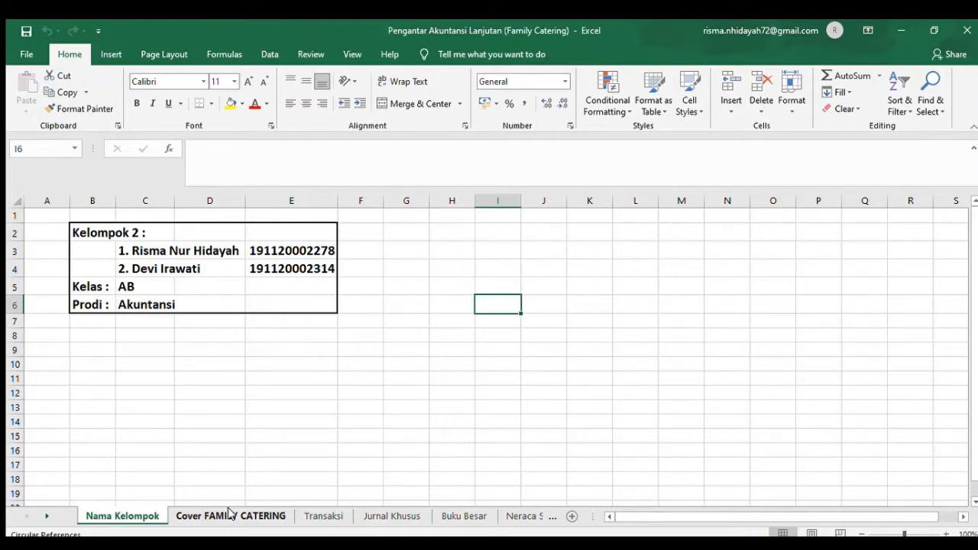
- Open the Cover FAMILY CATERING sheet and read the company's general information (INFORMASI UMUM) from the beginning
{"action": "left_click", "coordinate": [230, 514]}
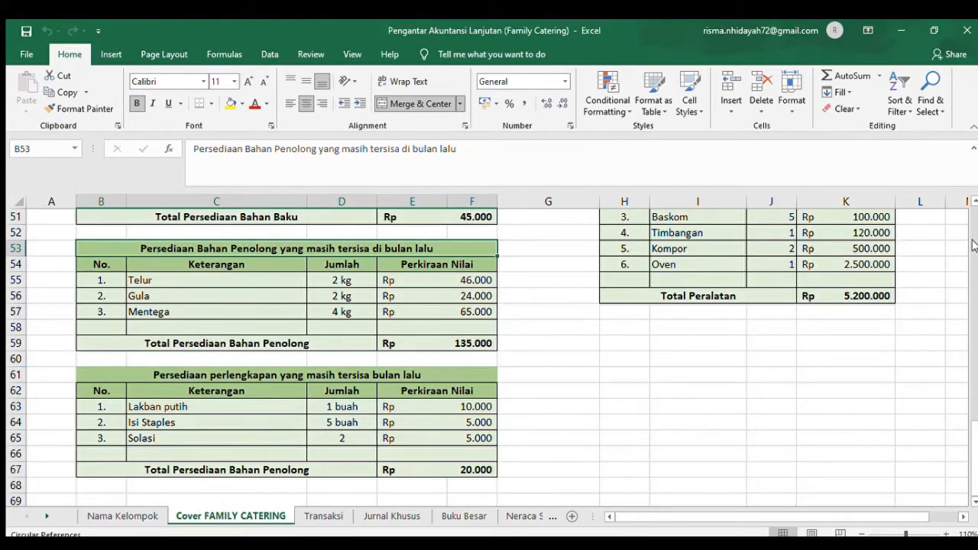
{"action": "left_click", "coordinate": [972, 245]}
{"action": "left_click", "coordinate": [972, 238]}
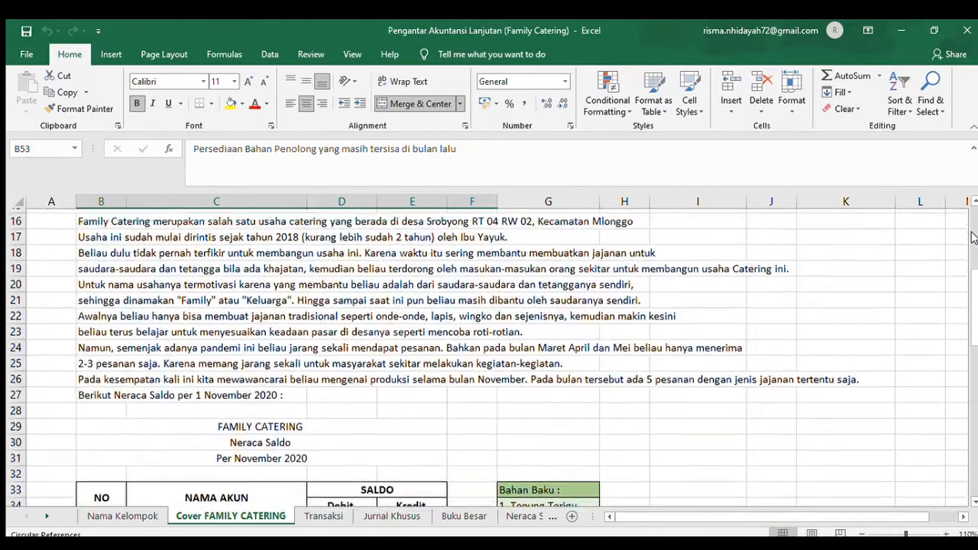
{"action": "left_click", "coordinate": [972, 238]}
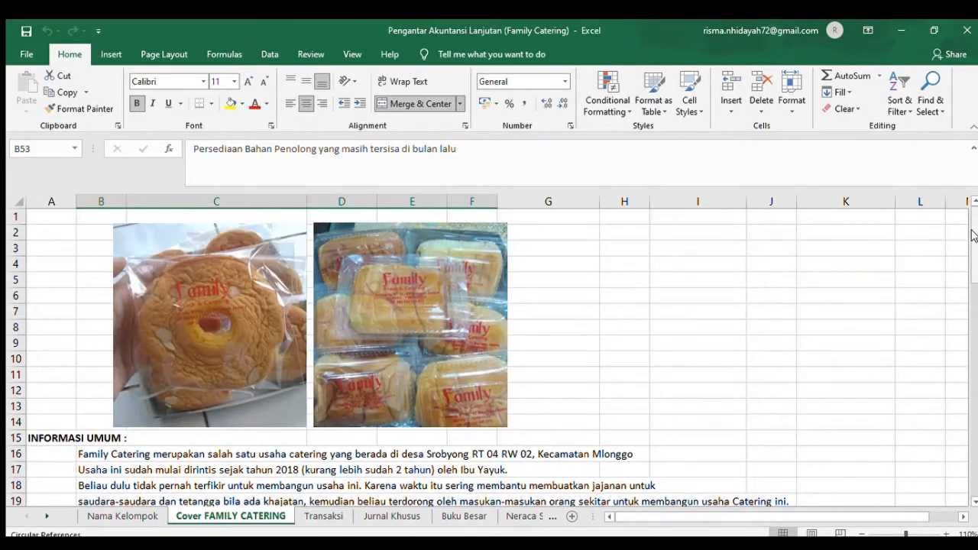
{"action": "left_click", "coordinate": [975, 500]}
{"action": "left_click", "coordinate": [974, 500]}
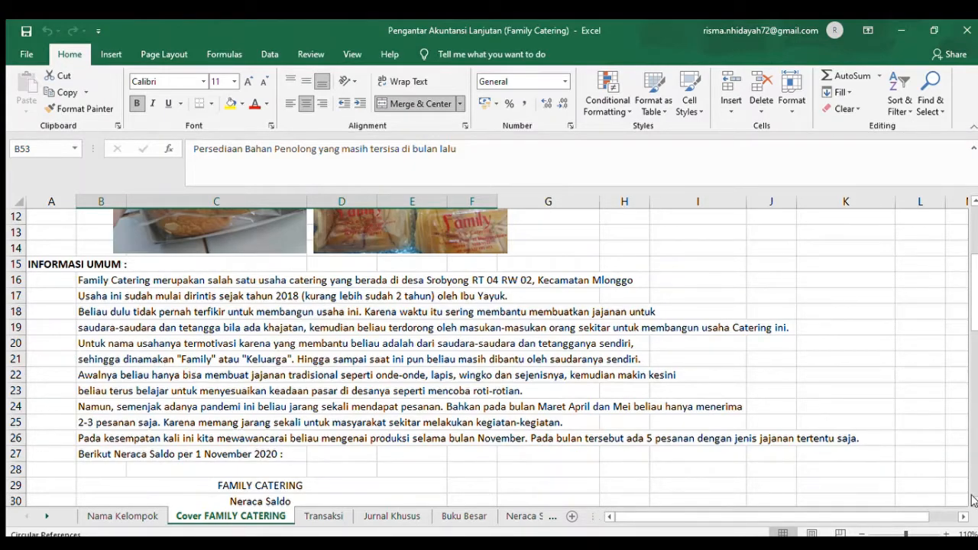
- Review the November 2020 trial balance (Neraca Saldo) and the Bahan Baku and Bahan Penolong lists beside it
{"action": "scroll", "coordinate": [973, 500], "scroll_direction": "down", "scroll_amount": 4}
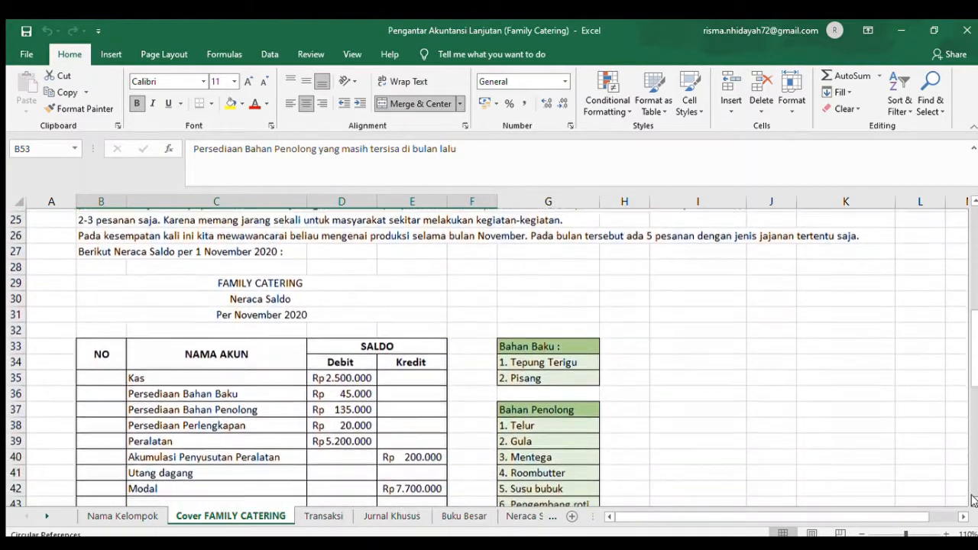
{"action": "scroll", "coordinate": [973, 500], "scroll_direction": "down", "scroll_amount": 1}
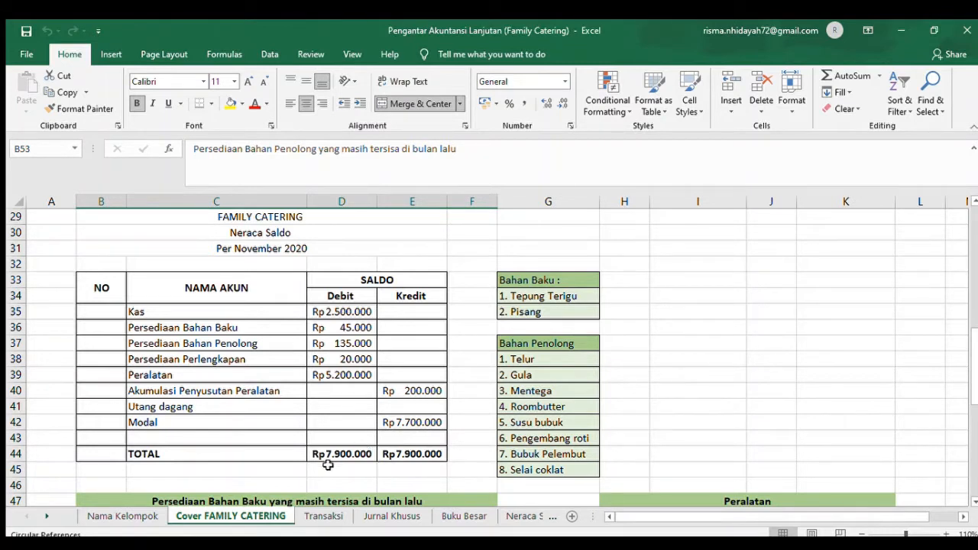
{"action": "left_click", "coordinate": [365, 479]}
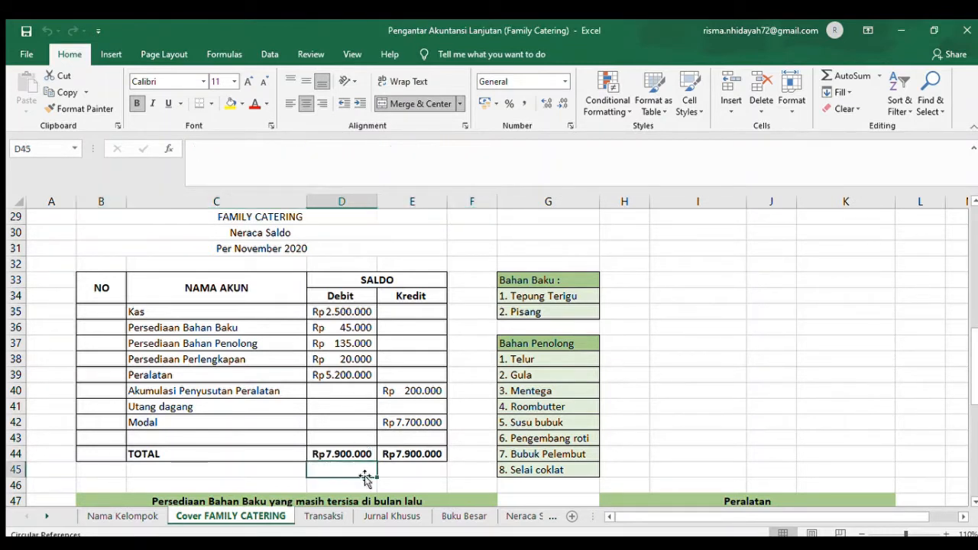
{"action": "scroll", "coordinate": [364, 479], "scroll_direction": "down", "scroll_amount": 1}
{"action": "left_click", "coordinate": [365, 479]}
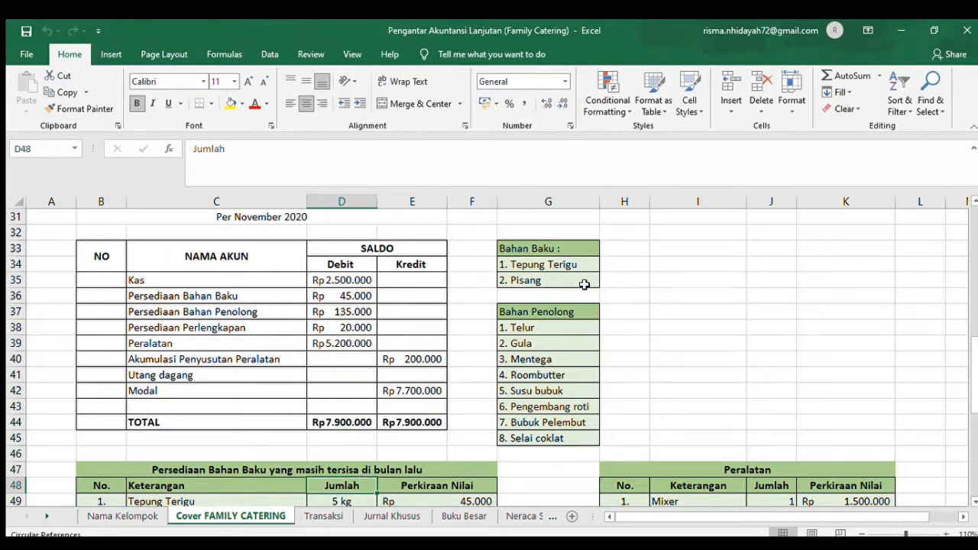
{"action": "left_click", "coordinate": [533, 342]}
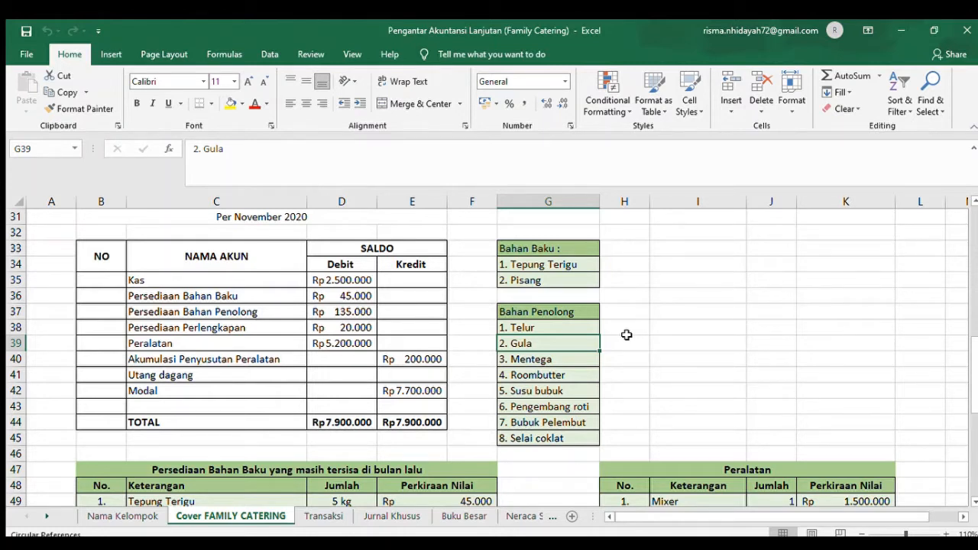
- Examine the table of raw material inventory left over from last month (Persediaan Bahan Baku)
{"action": "left_click", "coordinate": [298, 453]}
{"action": "key", "text": "Down"}
{"action": "key", "text": "Down"}
{"action": "key", "text": "Down"}
{"action": "key", "text": "Down"}
{"action": "key", "text": "Down"}
{"action": "key", "text": "Down"}
{"action": "key", "text": "Down"}
{"action": "key", "text": "Down"}
{"action": "key", "text": "Down"}
{"action": "key", "text": "Down"}
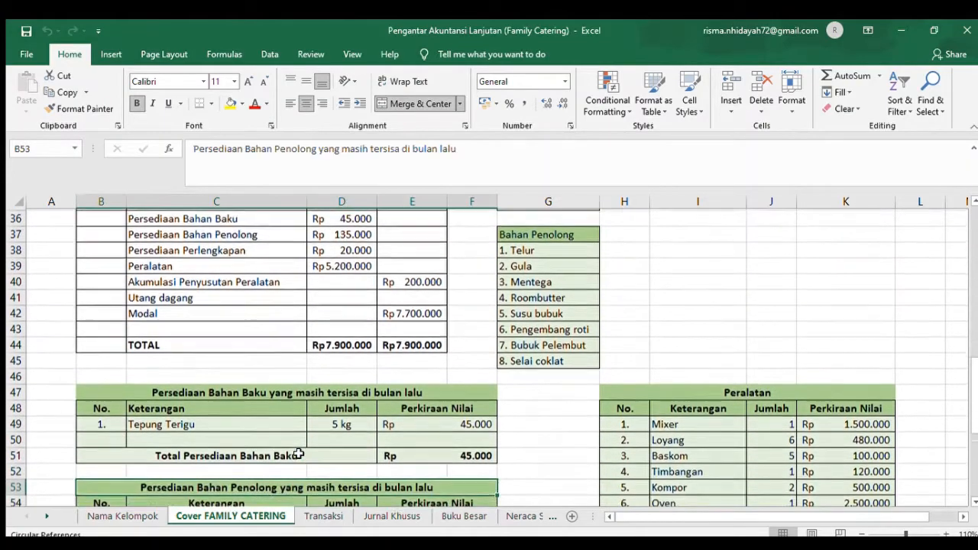
{"action": "key", "text": "Down"}
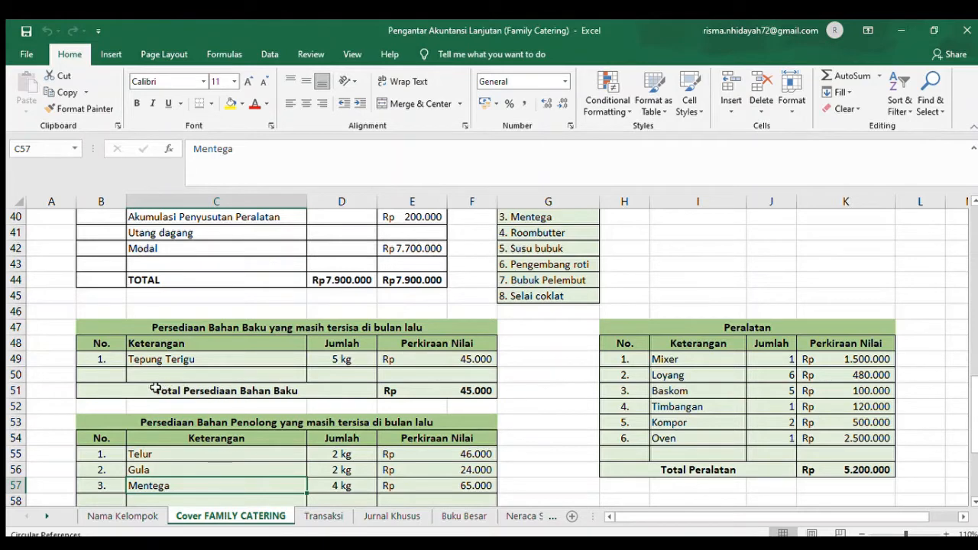
- Examine the table of auxiliary material inventory left over from last month (Persediaan Bahan Penolong), including its total
{"action": "left_click", "coordinate": [381, 391]}
{"action": "key", "text": "Down"}
{"action": "key", "text": "Down"}
{"action": "key", "text": "Down"}
{"action": "key", "text": "Down"}
{"action": "key", "text": "Down"}
{"action": "key", "text": "Down"}
{"action": "key", "text": "Down"}
{"action": "key", "text": "Down"}
{"action": "key", "text": "Down"}
{"action": "key", "text": "Down"}
{"action": "key", "text": "Down"}
{"action": "key", "text": "Down"}
{"action": "key", "text": "Down"}
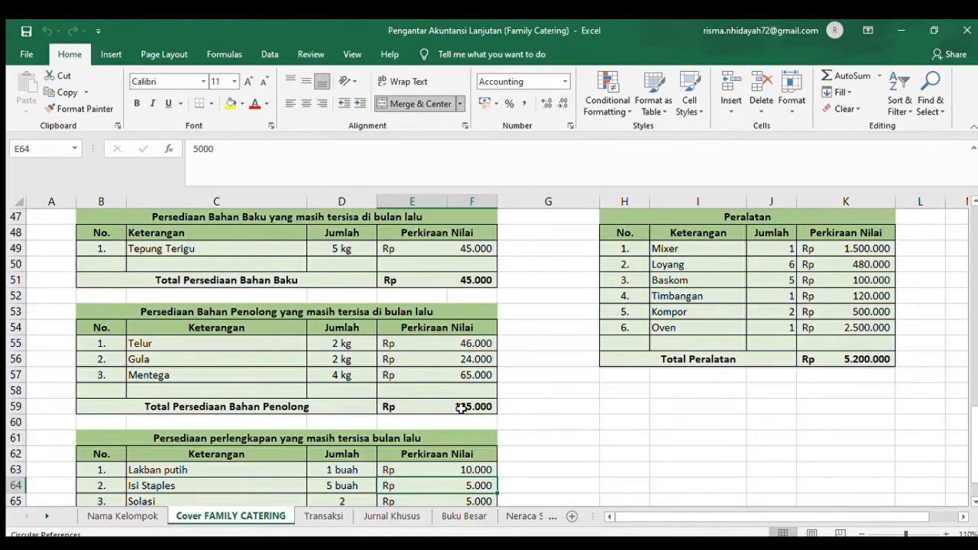
- Go through the leftover supplies table (Persediaan perlengkapan) and check the formula of its total in E67
{"action": "left_click", "coordinate": [204, 452]}
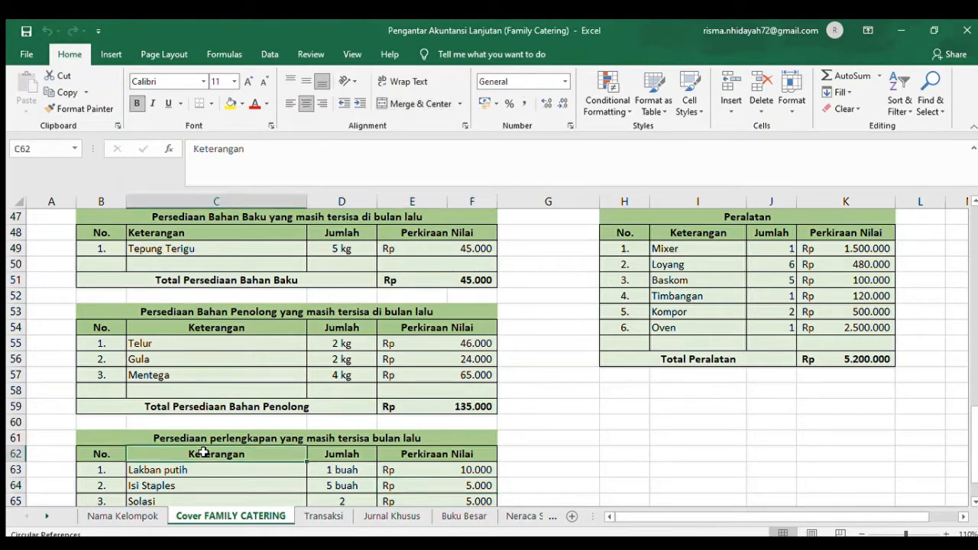
{"action": "key", "text": "Down"}
{"action": "key", "text": "Down"}
{"action": "key", "text": "Down"}
{"action": "key", "text": "Down"}
{"action": "key", "text": "Down"}
{"action": "key", "text": "Down"}
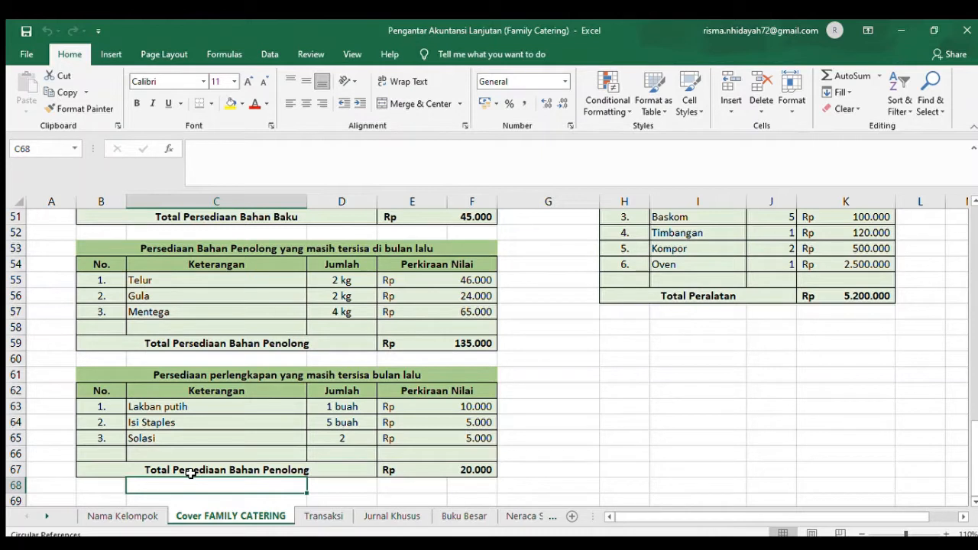
{"action": "left_click", "coordinate": [338, 453]}
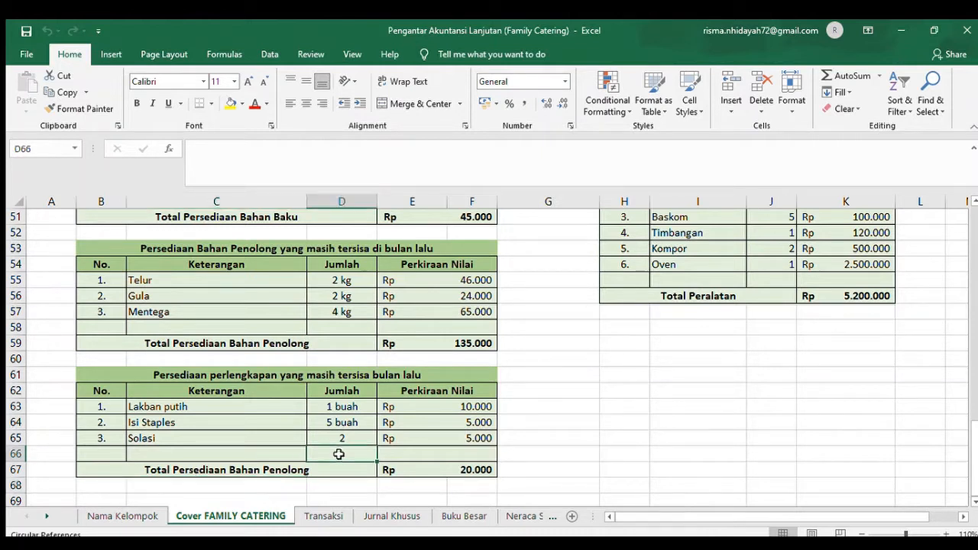
{"action": "left_click", "coordinate": [443, 470]}
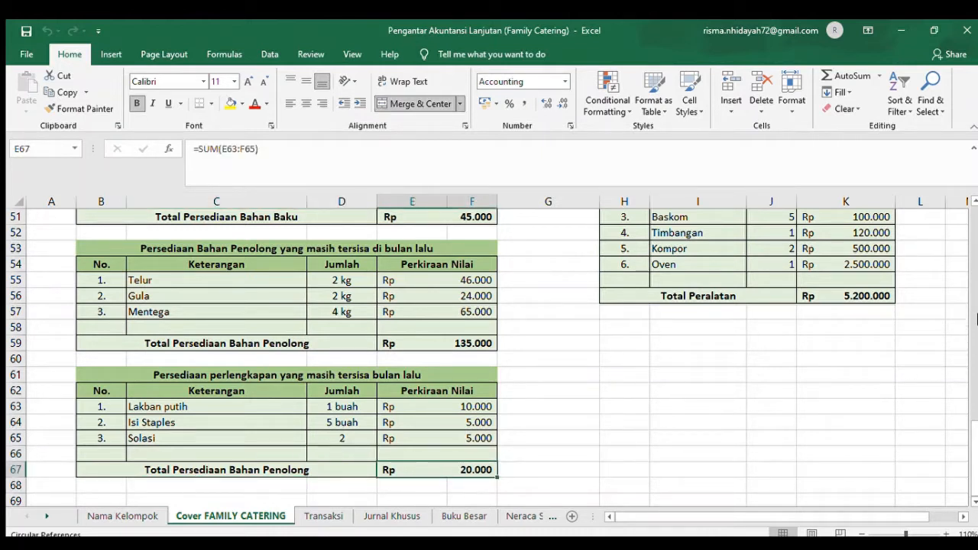
- Review the items and quantities in the Peralatan table and check the formula of its total in K56
{"action": "scroll", "coordinate": [975, 194], "scroll_direction": "up", "scroll_amount": 2}
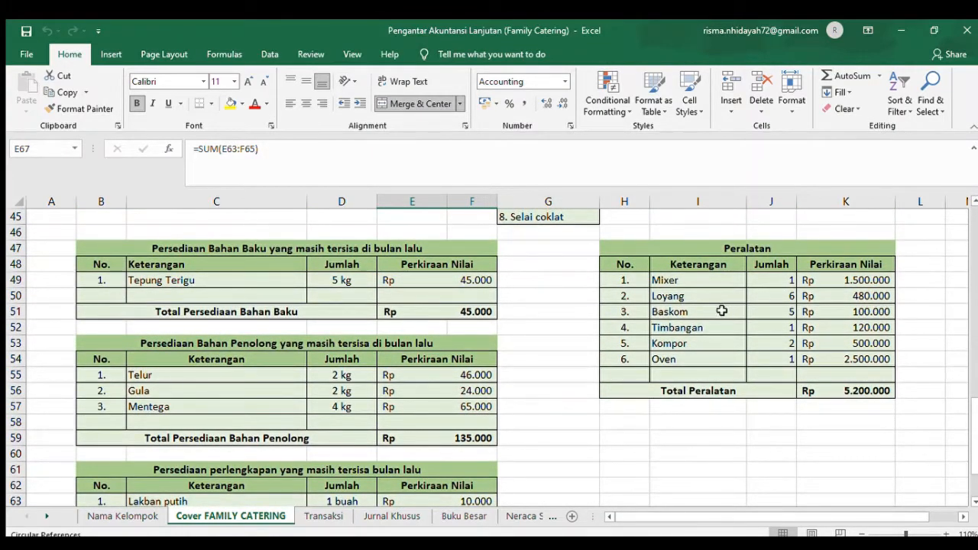
{"action": "left_click", "coordinate": [721, 311]}
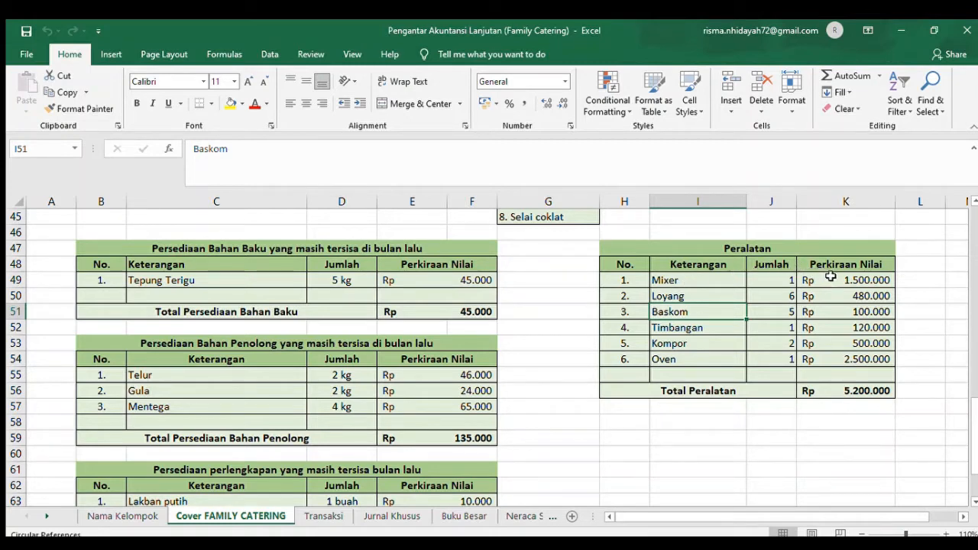
{"action": "left_click", "coordinate": [665, 297]}
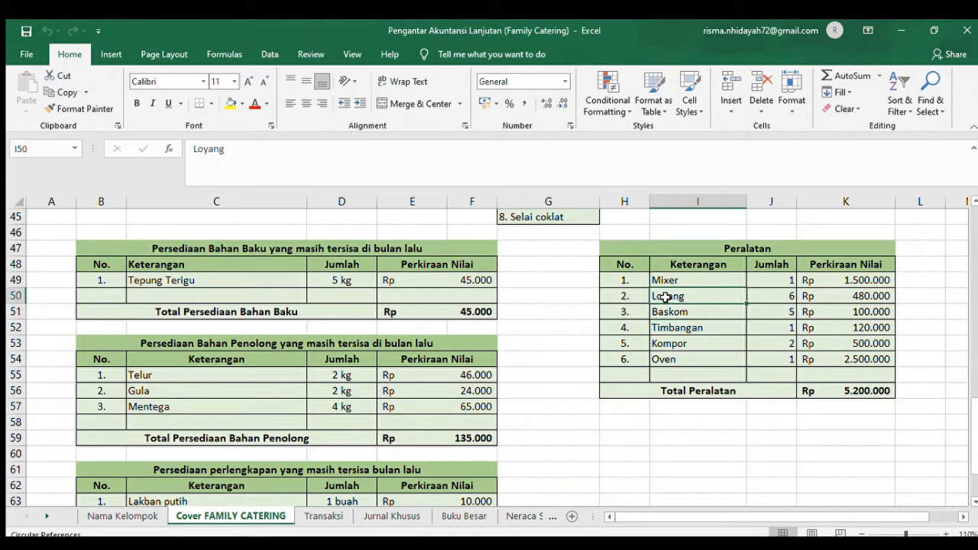
{"action": "left_click", "coordinate": [773, 296]}
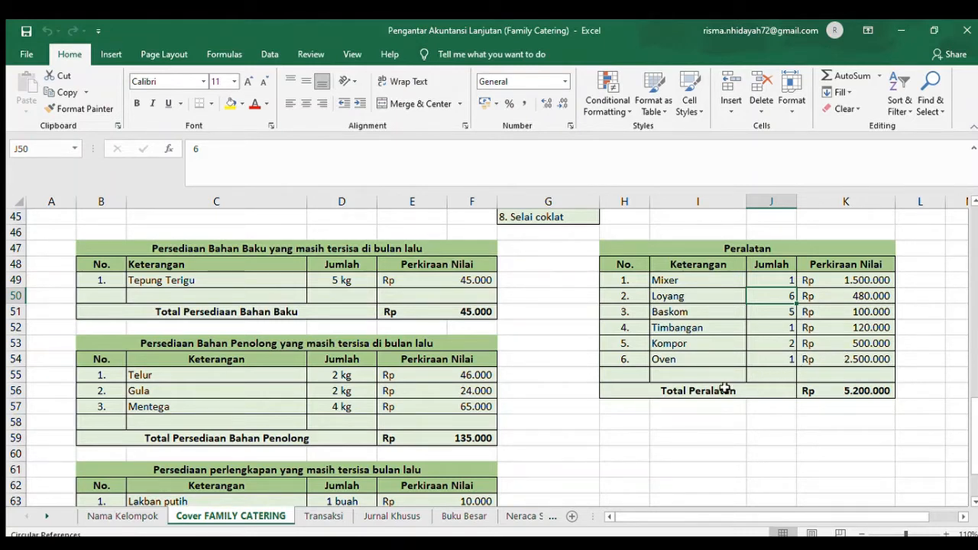
{"action": "left_click", "coordinate": [873, 391]}
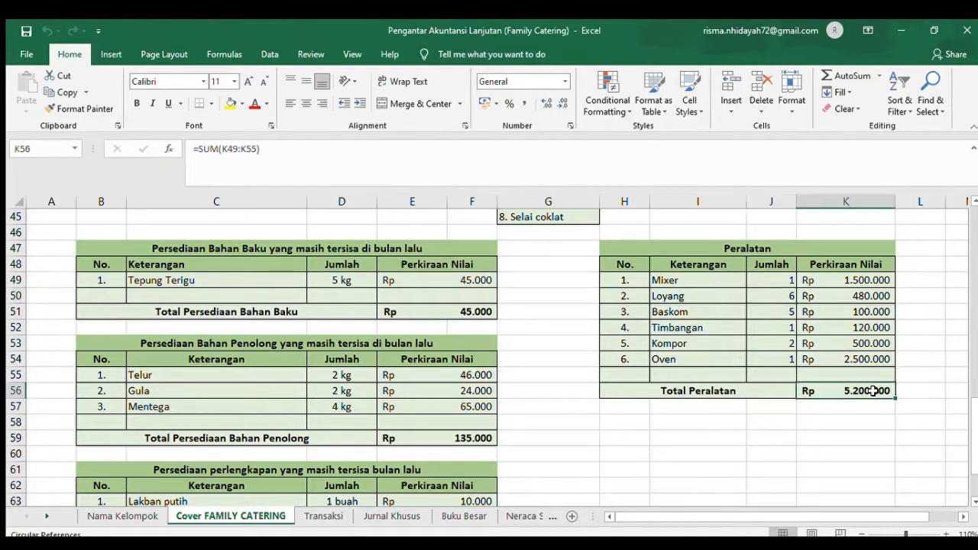
- View the Transaksi sheet, and find the cash disbursement journal (Jurnal Pengeluaran Kas) and its Rincian tables on the Jurnal Khusus sheet
{"action": "left_click", "coordinate": [323, 515]}
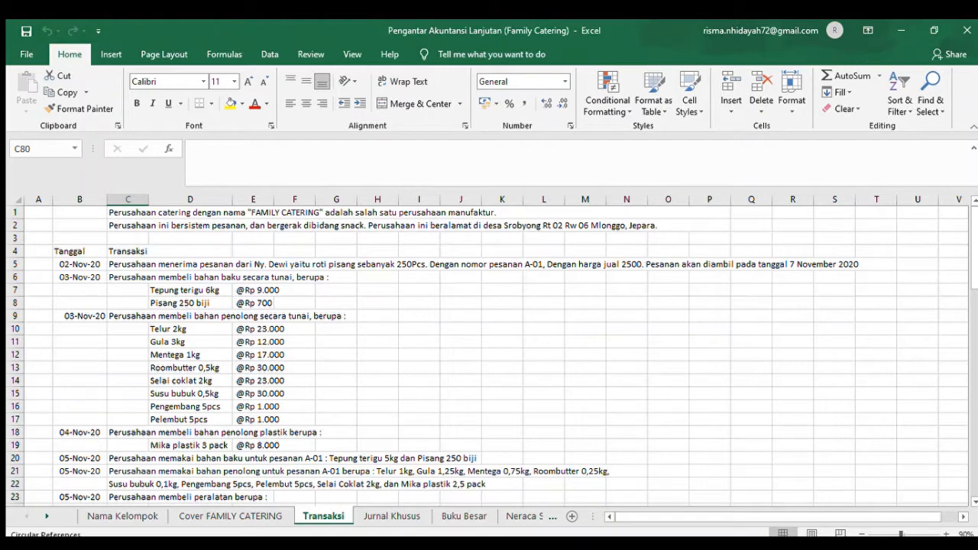
{"action": "left_click", "coordinate": [374, 517]}
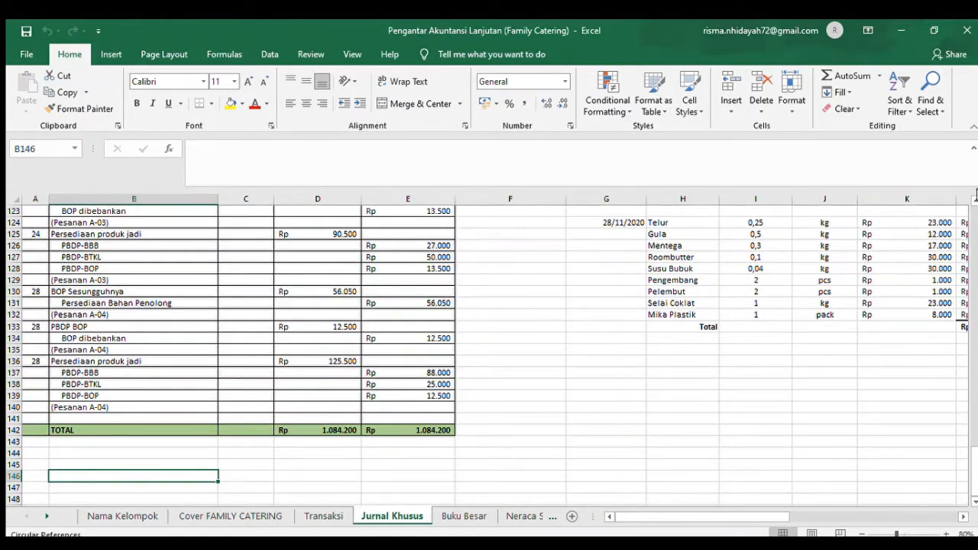
{"action": "scroll", "coordinate": [970, 199], "scroll_direction": "up", "scroll_amount": 2}
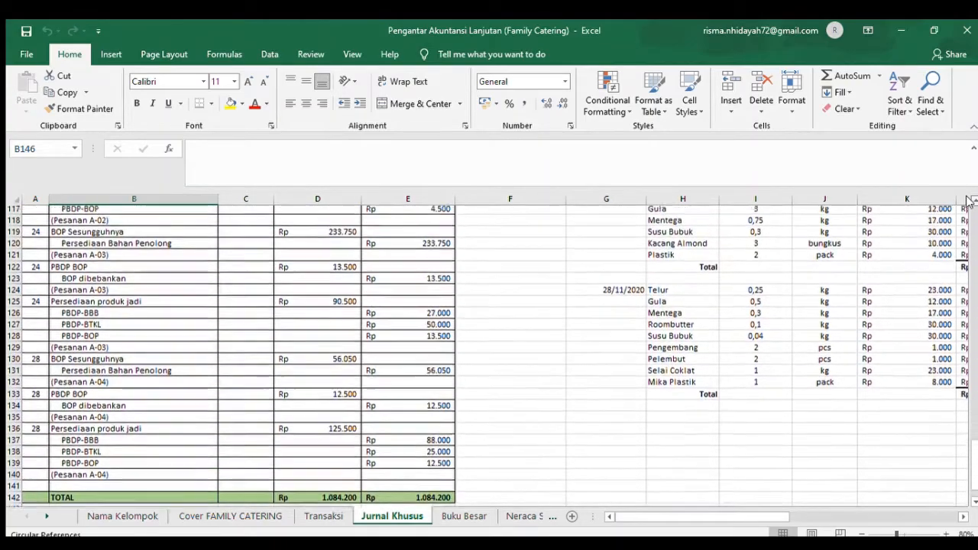
{"action": "scroll", "coordinate": [969, 200], "scroll_direction": "up", "scroll_amount": 1}
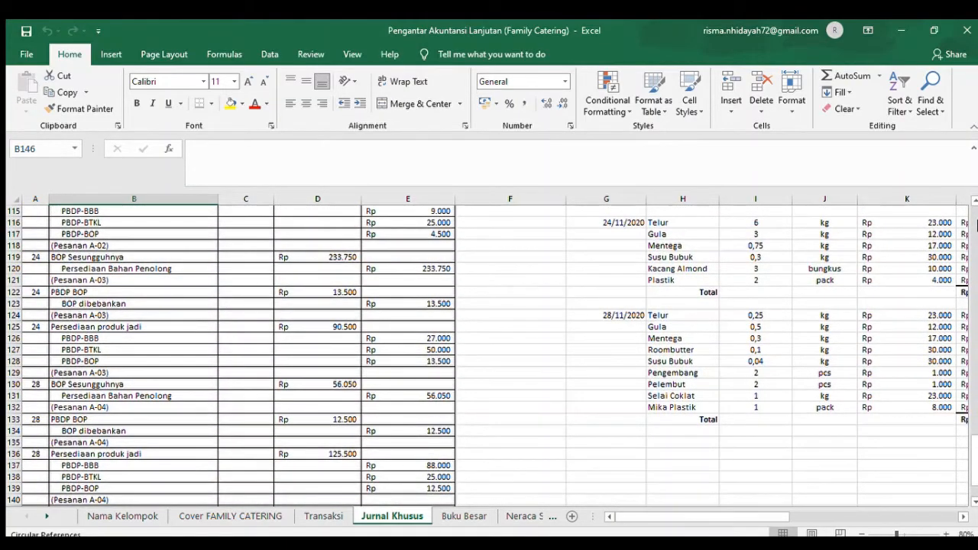
{"action": "left_click", "coordinate": [973, 224]}
{"action": "left_click", "coordinate": [973, 225]}
{"action": "left_click", "coordinate": [973, 224]}
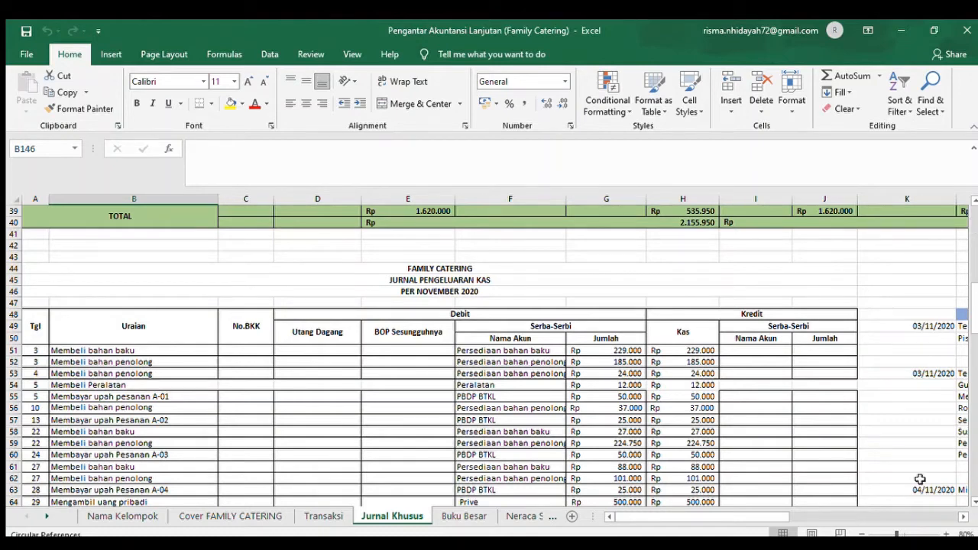
{"action": "left_click", "coordinate": [963, 516]}
{"action": "left_click", "coordinate": [961, 517]}
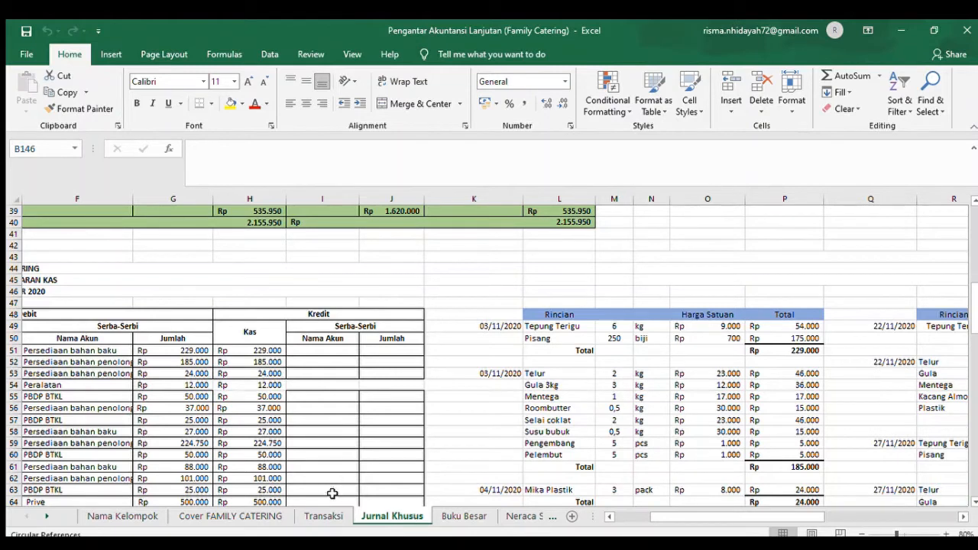
- Compare the 3 November purchases in Transaksi with the Jurnal Khusus, tracing the auxiliary materials' cash amount in H52 to its detail total in P61
{"action": "left_click", "coordinate": [325, 517]}
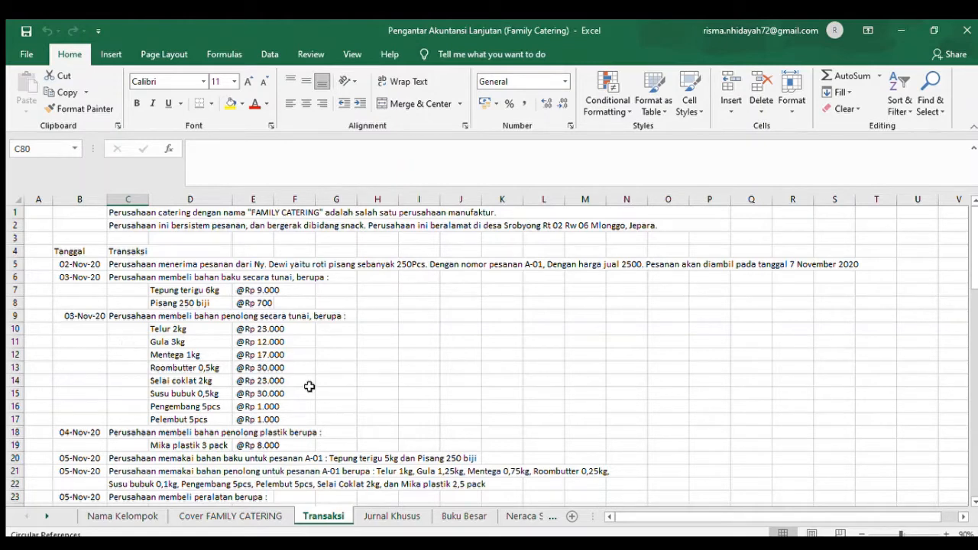
{"action": "left_click", "coordinate": [389, 516]}
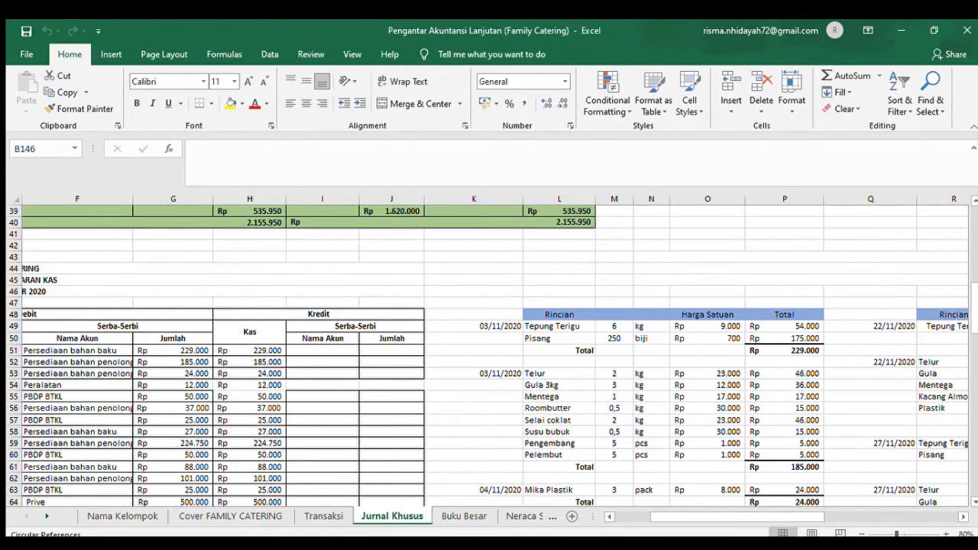
{"action": "left_click", "coordinate": [628, 517]}
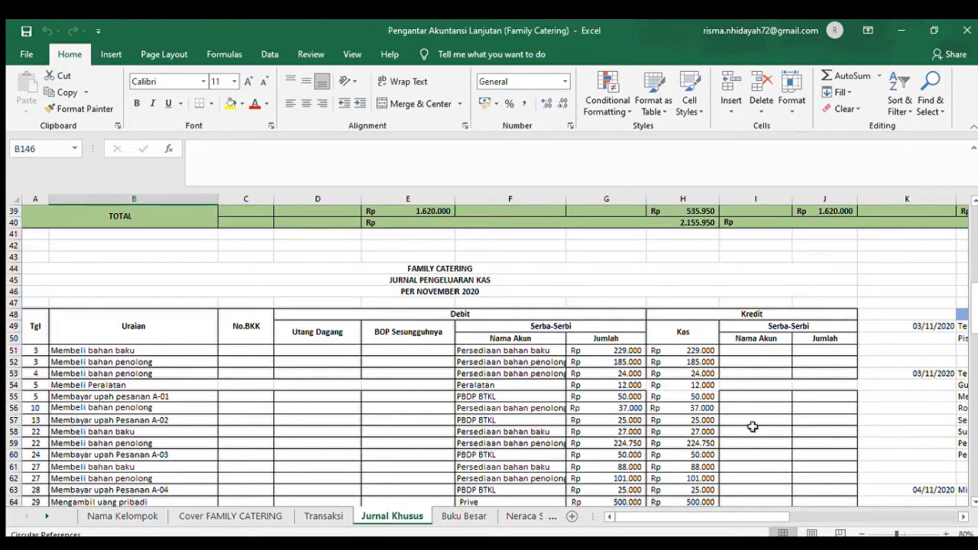
{"action": "left_click", "coordinate": [703, 362]}
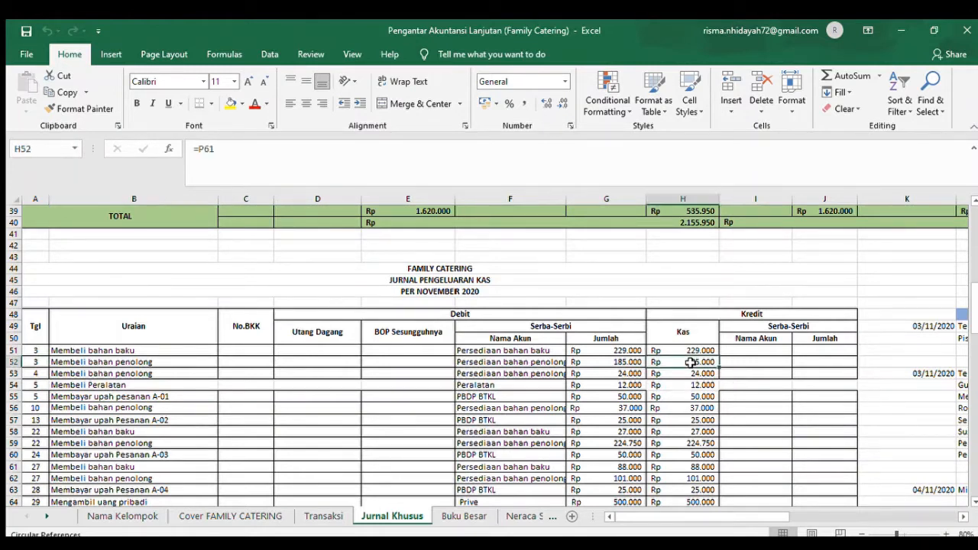
{"action": "left_click_drag", "start_coordinate": [961, 516], "coordinate": [959, 517]}
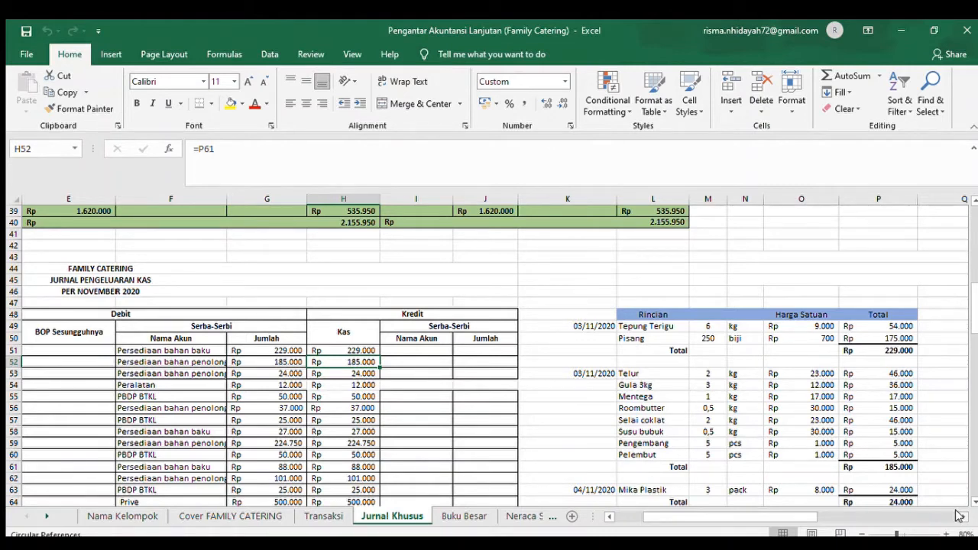
{"action": "left_click", "coordinate": [875, 466]}
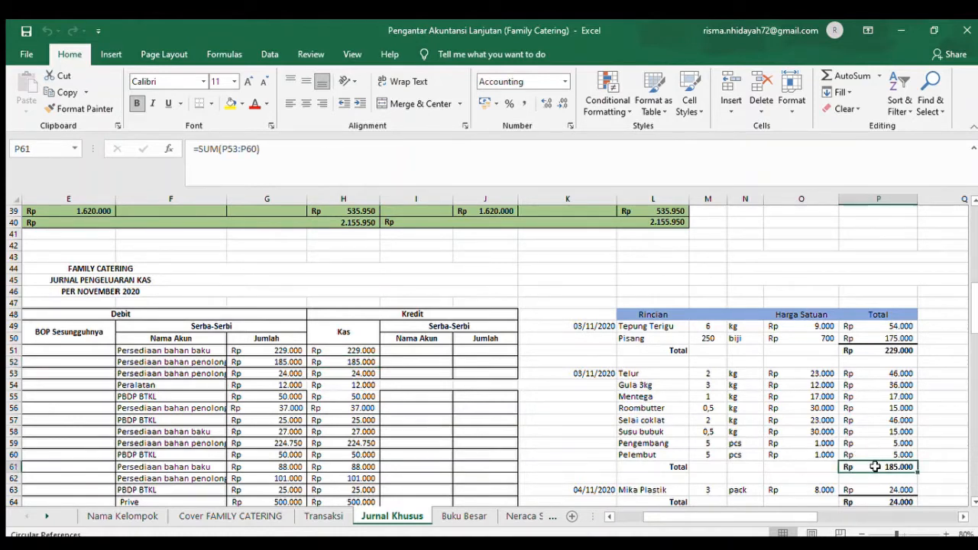
- Compare the 4 November plastic packaging purchase in Transaksi with its account entry in F53 of the cash disbursement journal on Jurnal Khusus
{"action": "left_click", "coordinate": [324, 516]}
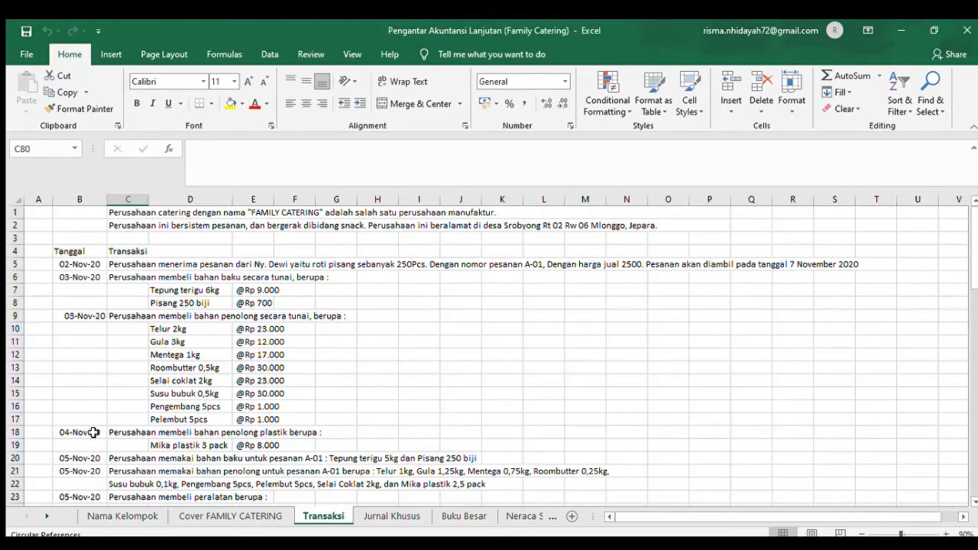
{"action": "left_click", "coordinate": [93, 432]}
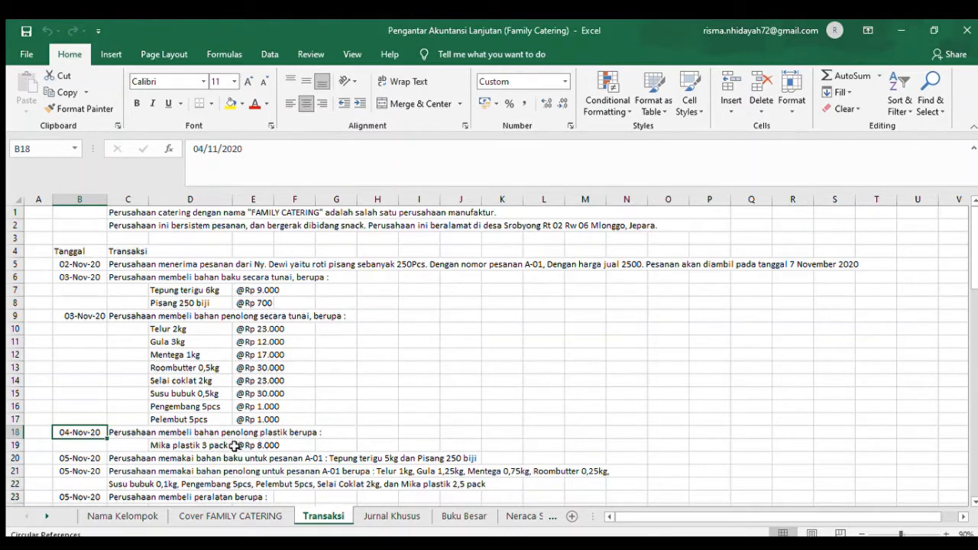
{"action": "left_click", "coordinate": [392, 518]}
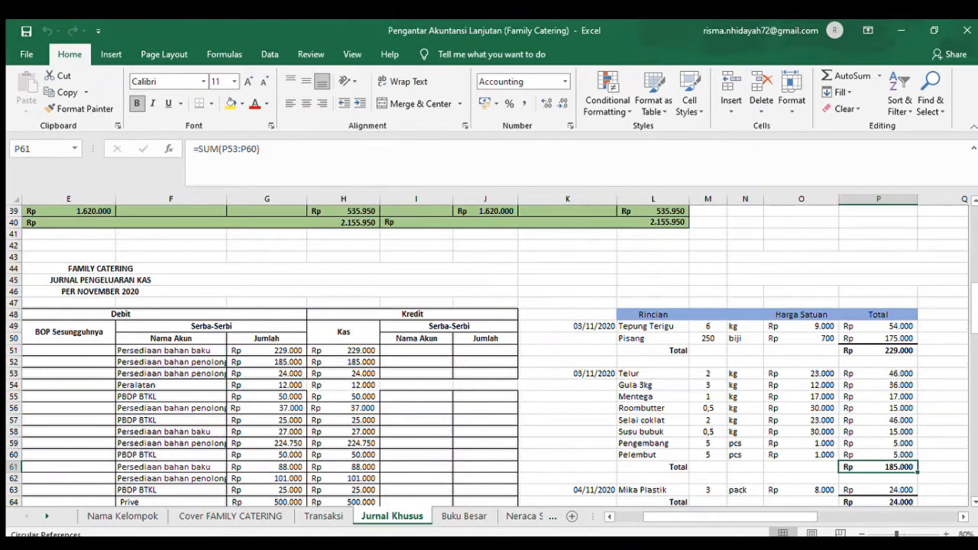
{"action": "left_click", "coordinate": [621, 520]}
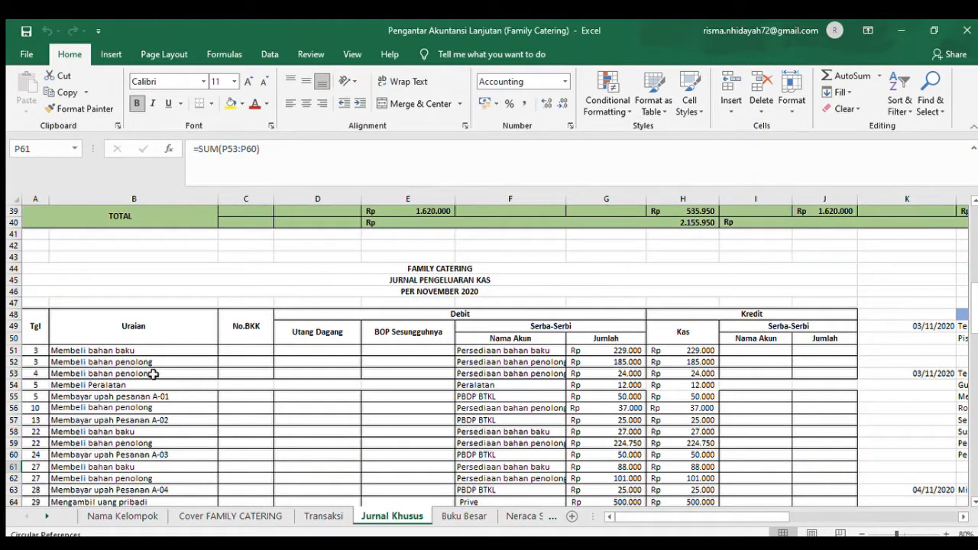
{"action": "left_click", "coordinate": [488, 374]}
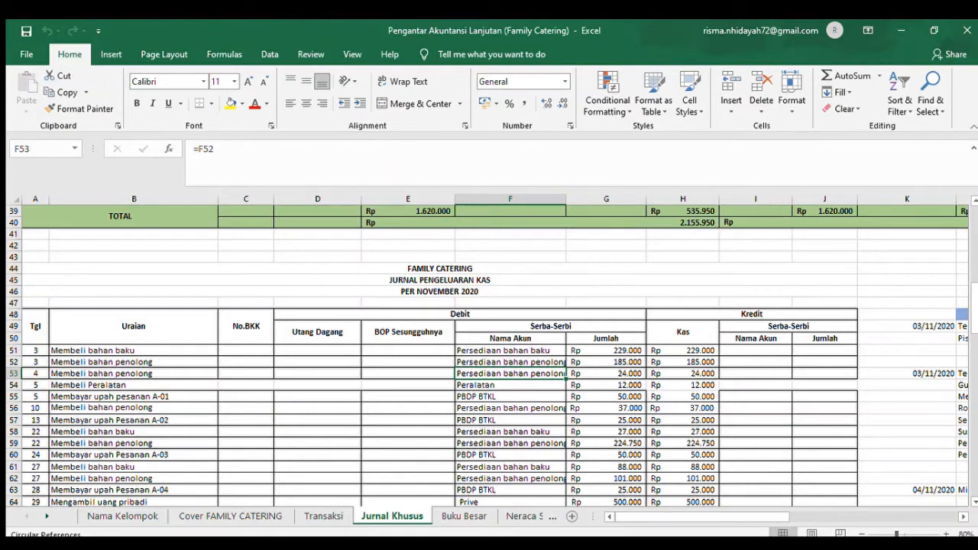
- Trace the 4 November Mika Plastik purchase to its Rincian table and check the formula of its total in P64
{"action": "left_click", "coordinate": [961, 518]}
{"action": "left_click", "coordinate": [959, 517]}
{"action": "left_click", "coordinate": [958, 518]}
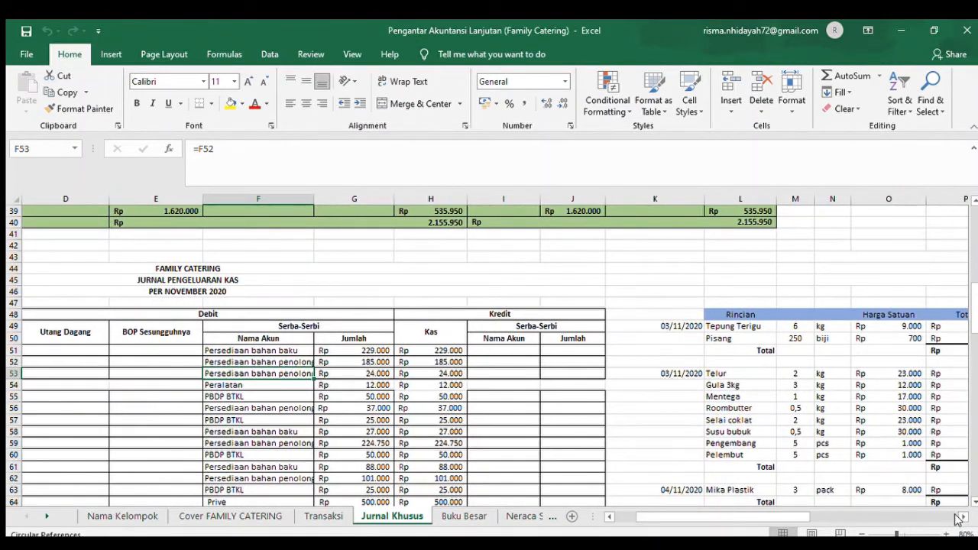
{"action": "scroll", "coordinate": [739, 406], "scroll_direction": "down", "scroll_amount": 2}
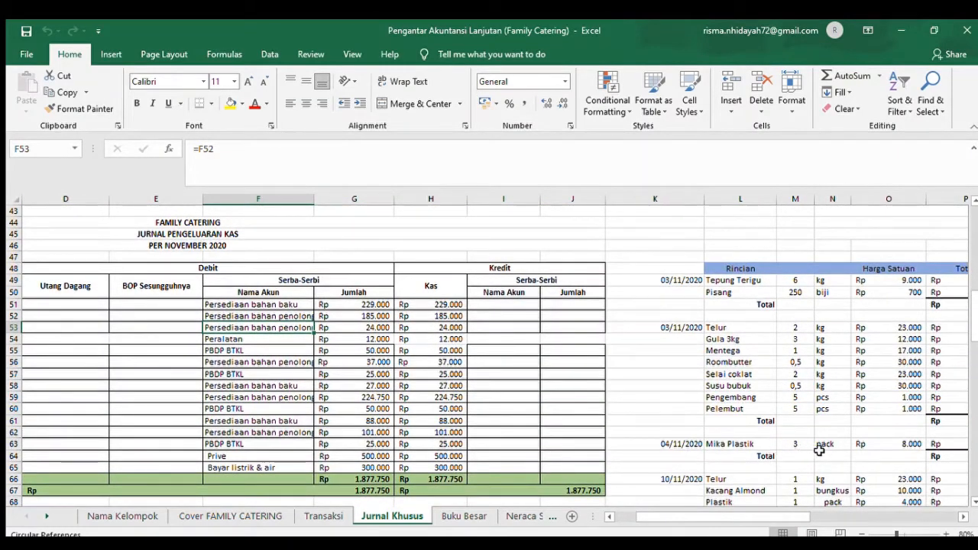
{"action": "left_click", "coordinate": [961, 517]}
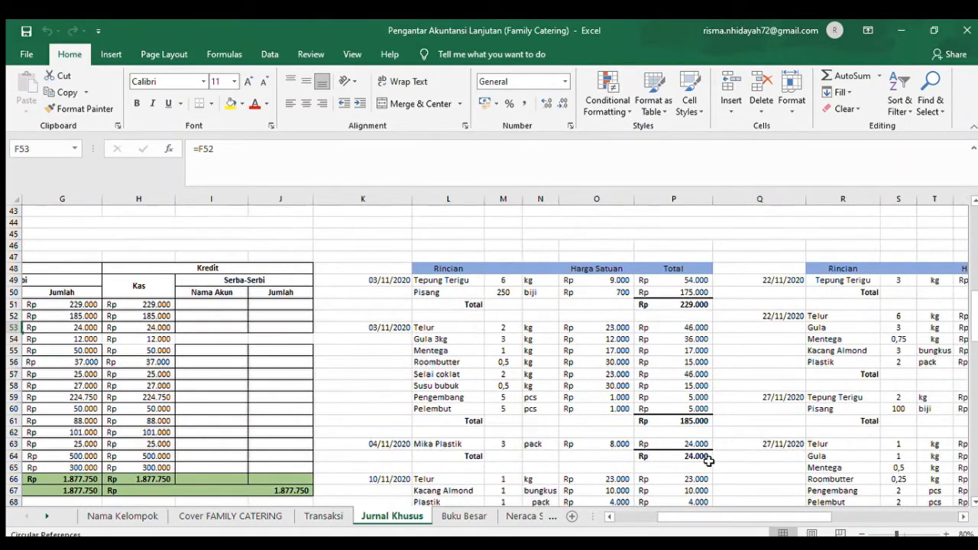
{"action": "left_click", "coordinate": [701, 457]}
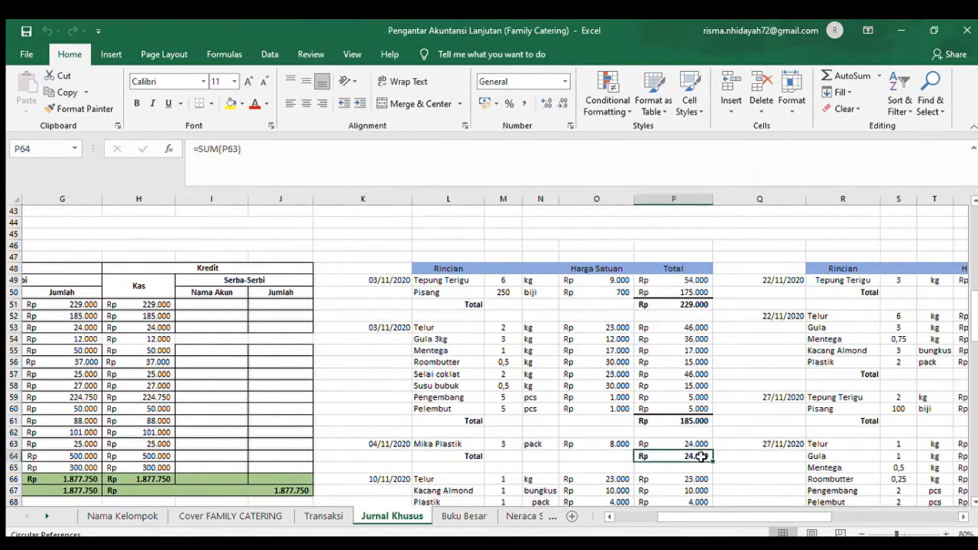
- Look up the 5 November raw material usage for order A-01 in Transaksi and find its entry in the Jurnal Pemakaian Bahan Baku, row 77
{"action": "left_click", "coordinate": [323, 516]}
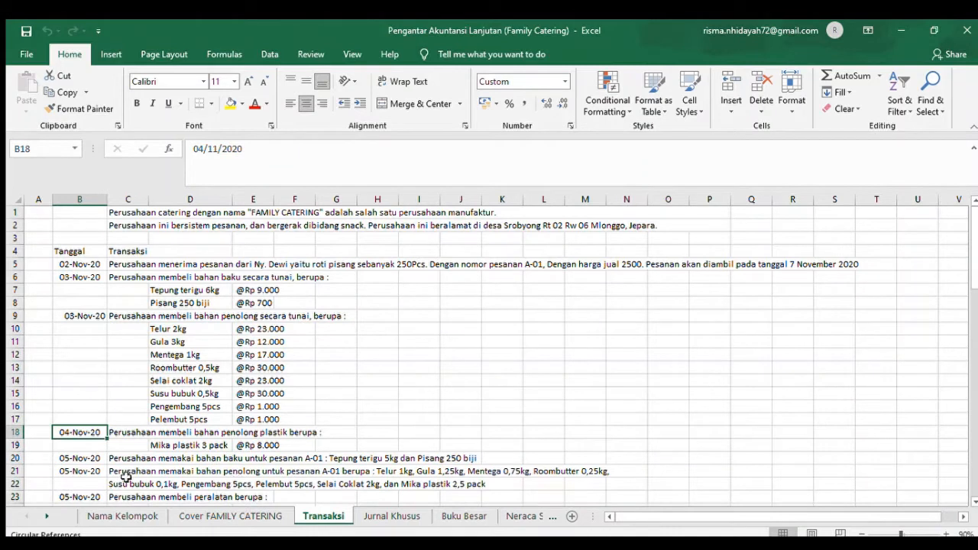
{"action": "left_click", "coordinate": [75, 458]}
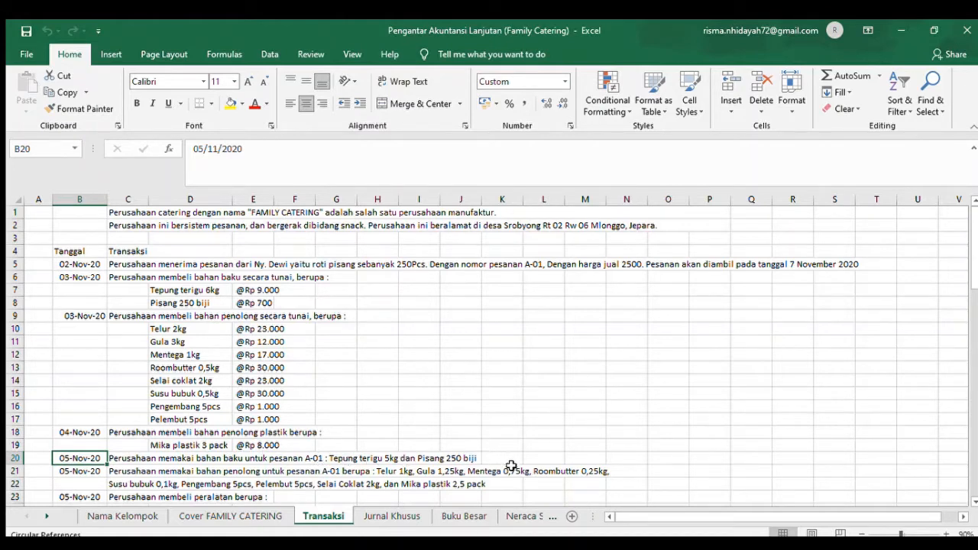
{"action": "left_click", "coordinate": [369, 517]}
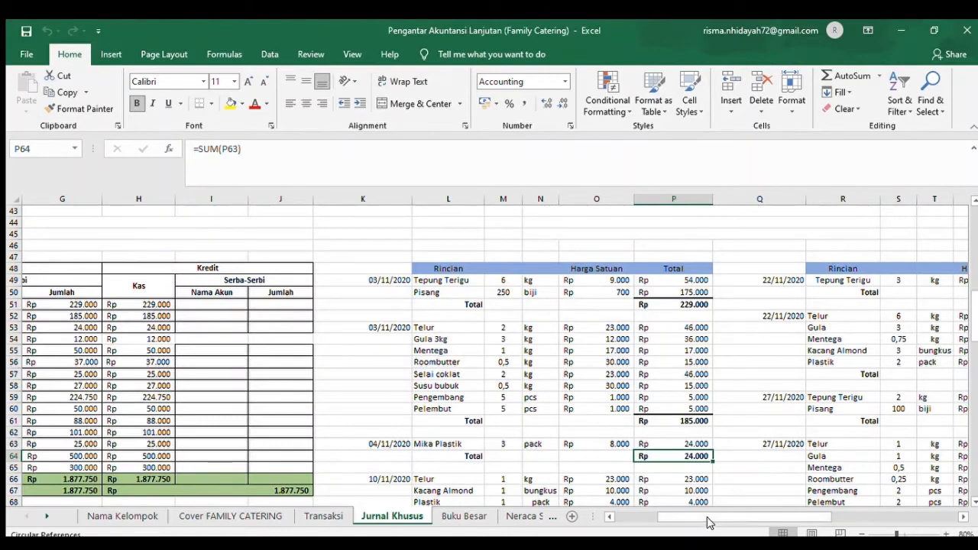
{"action": "left_click", "coordinate": [630, 513]}
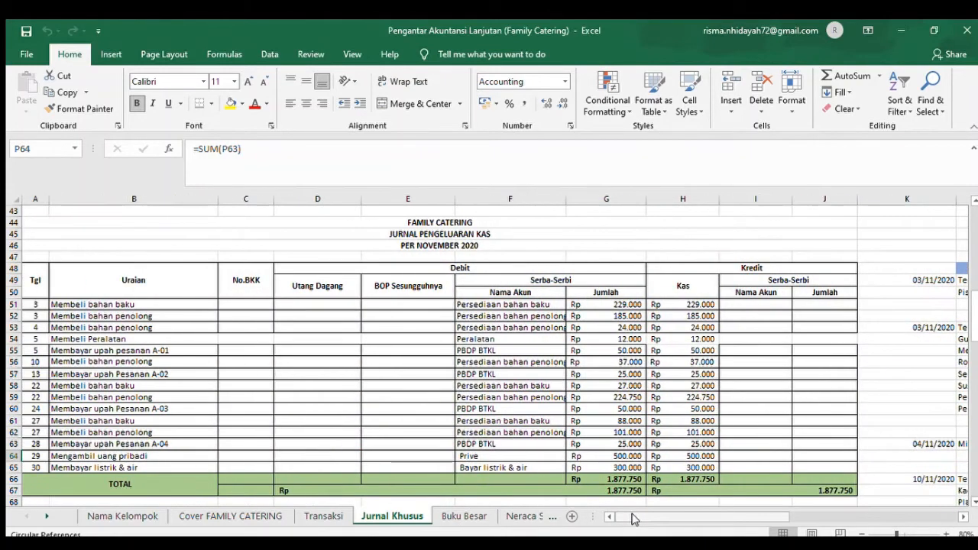
{"action": "left_click", "coordinate": [974, 501]}
{"action": "scroll", "coordinate": [533, 380], "scroll_direction": "down", "scroll_amount": 4}
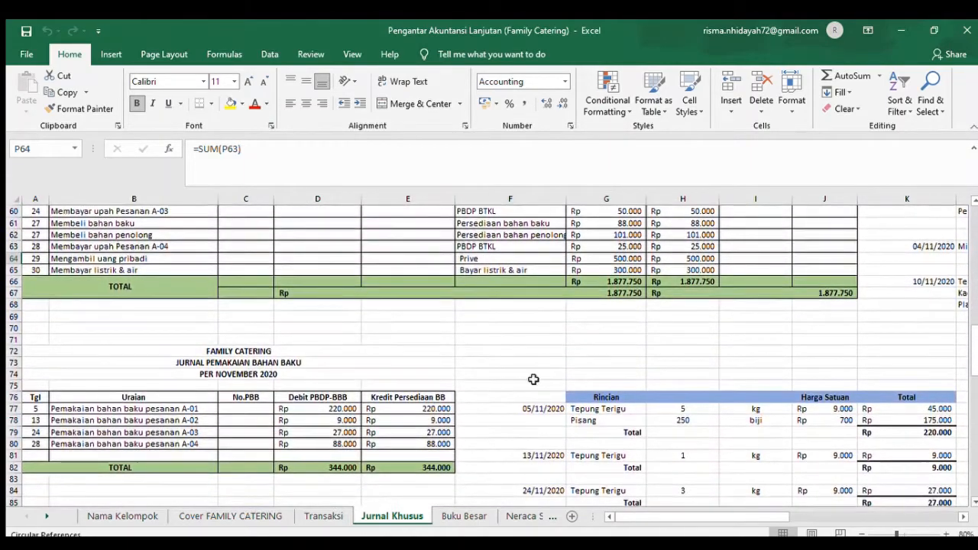
{"action": "left_click", "coordinate": [31, 410]}
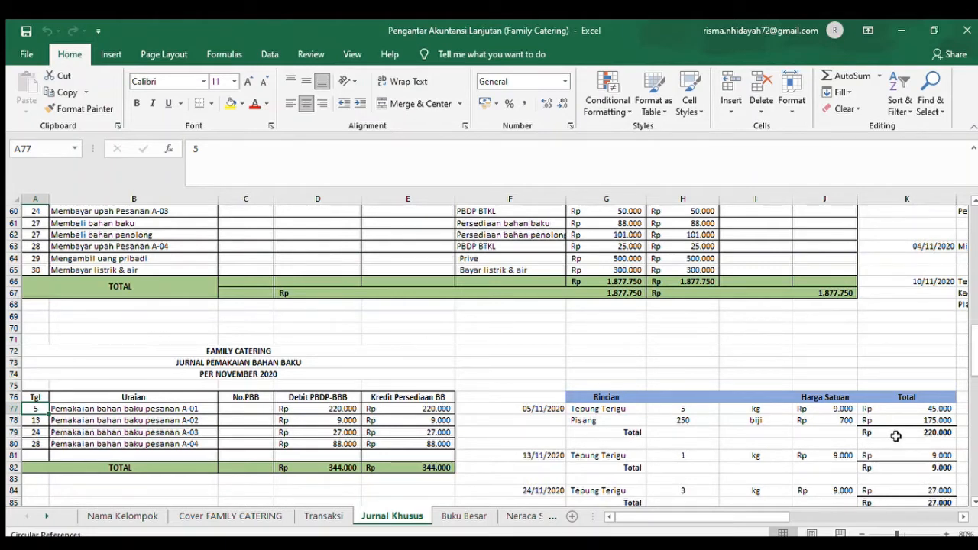
- Check the auxiliary material usage for order A-01 in Transaksi, and find its Jurnal Umum entry and 05/11/2020 Rincian table on Jurnal Khusus
{"action": "left_click", "coordinate": [333, 515]}
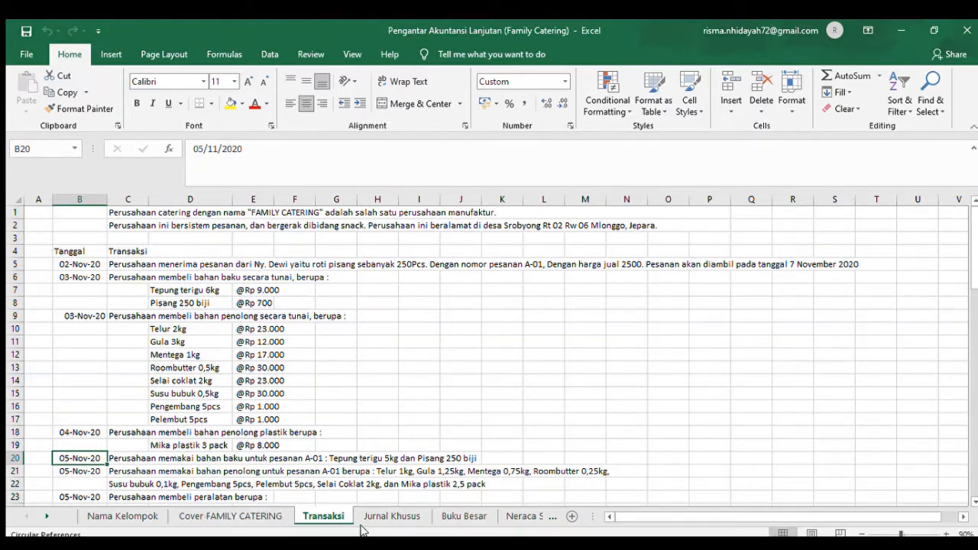
{"action": "left_click", "coordinate": [386, 518]}
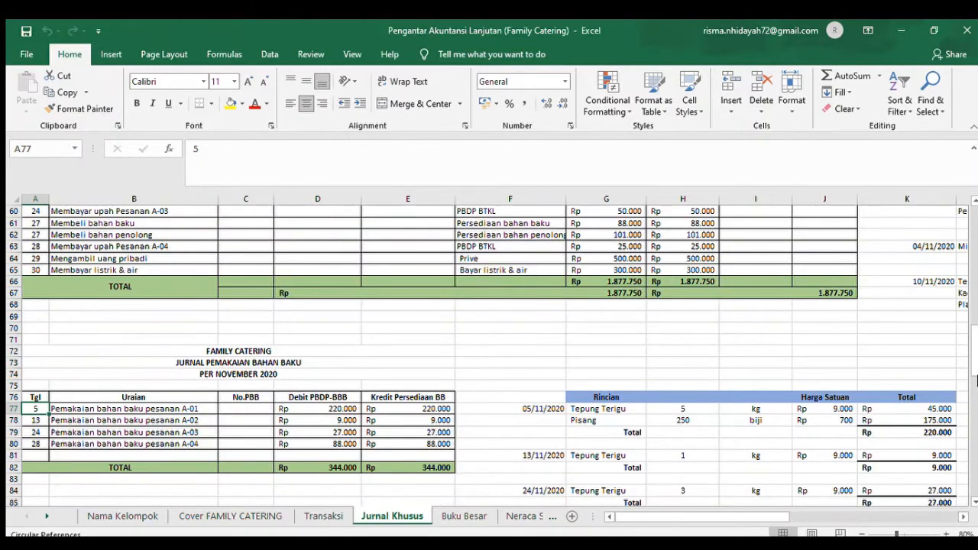
{"action": "left_click", "coordinate": [974, 201]}
{"action": "scroll", "coordinate": [974, 201], "scroll_direction": "up", "scroll_amount": 3}
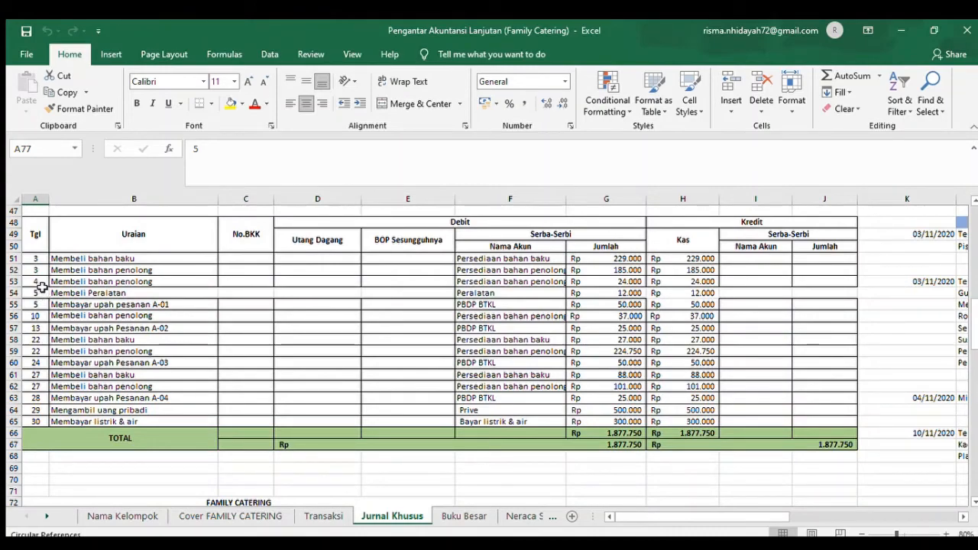
{"action": "left_click", "coordinate": [974, 501]}
{"action": "scroll", "coordinate": [974, 501], "scroll_direction": "down", "scroll_amount": 3}
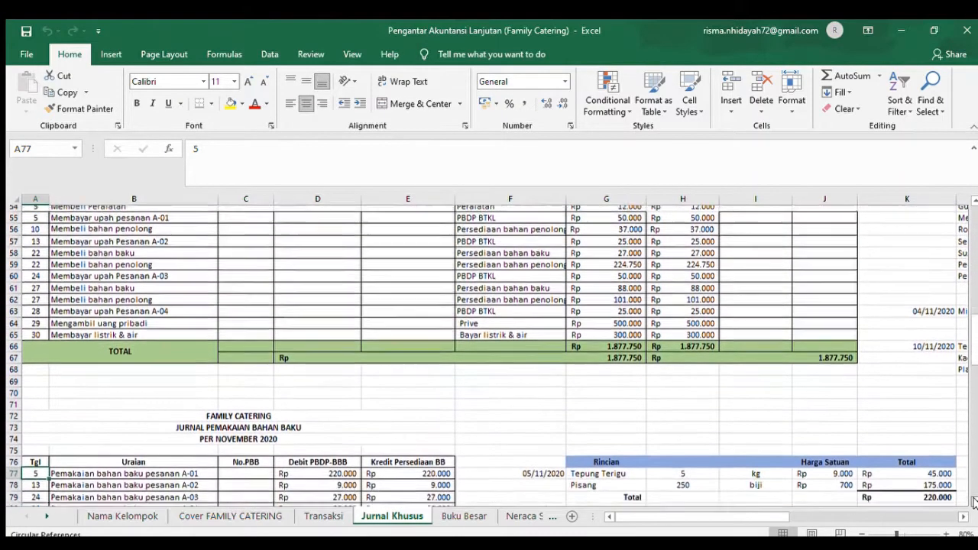
{"action": "scroll", "coordinate": [975, 459], "scroll_direction": "down", "scroll_amount": 8}
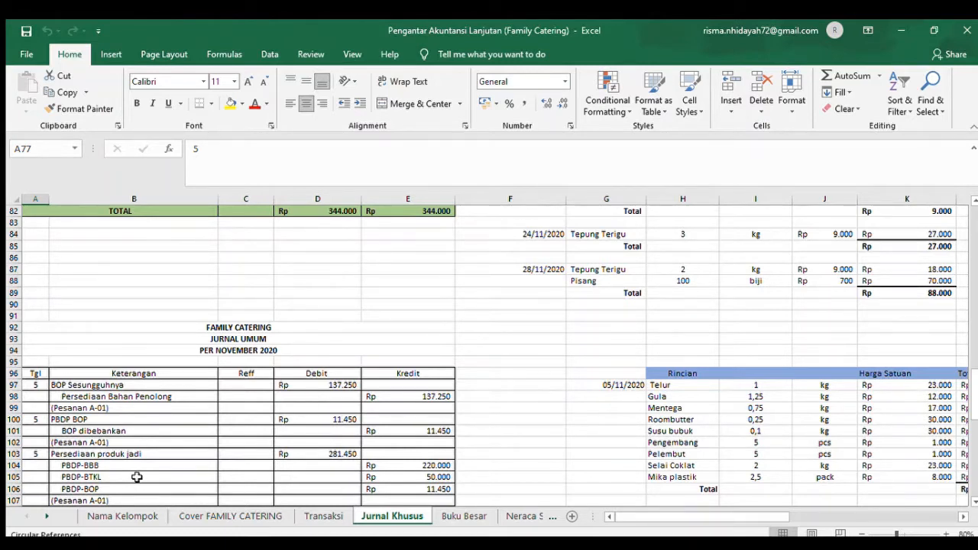
{"action": "left_click", "coordinate": [964, 518]}
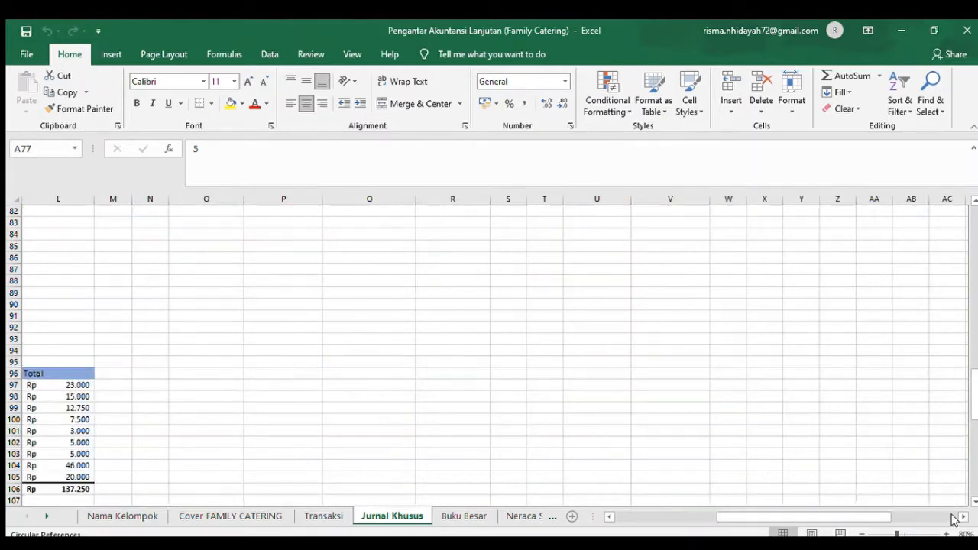
{"action": "left_click", "coordinate": [694, 517]}
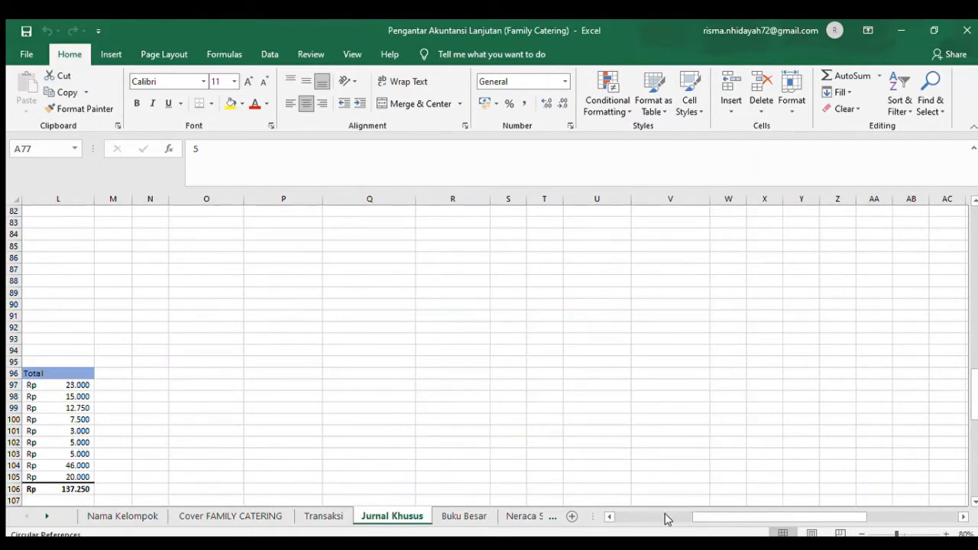
{"action": "left_click", "coordinate": [665, 519]}
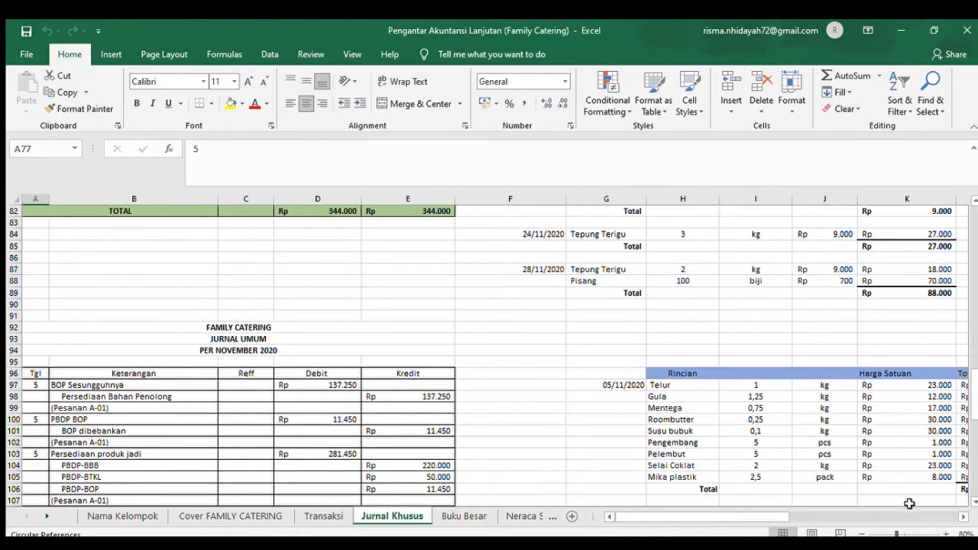
{"action": "left_click", "coordinate": [963, 517]}
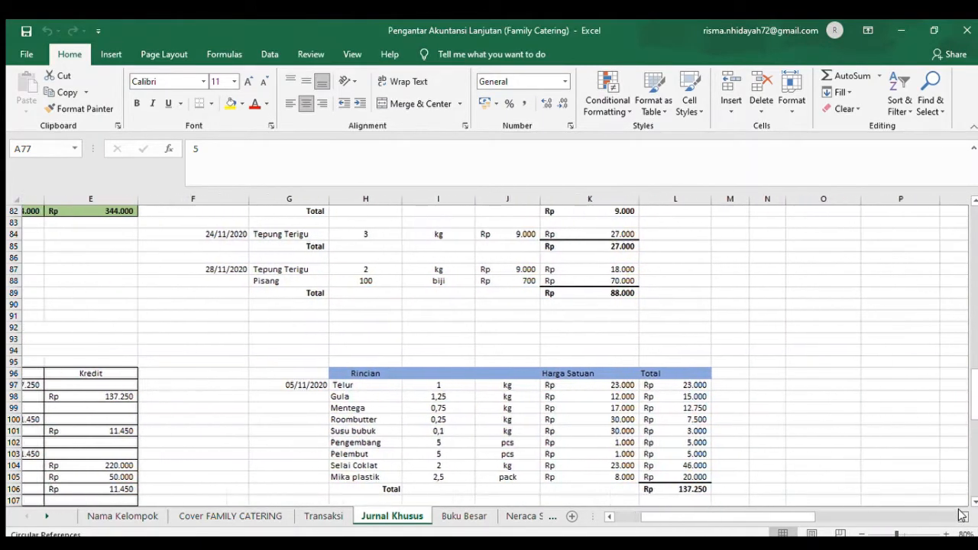
{"action": "left_click", "coordinate": [961, 516]}
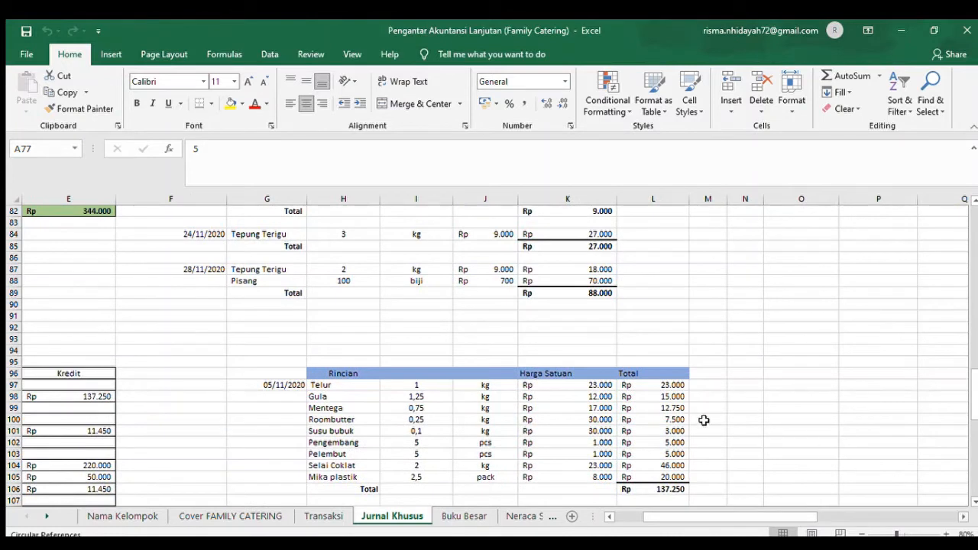
- Go through the auxiliary material quantities from Gula to Mika plastik in I98:I105 of the 05/11/2020 Rincian table
{"action": "left_click", "coordinate": [430, 399]}
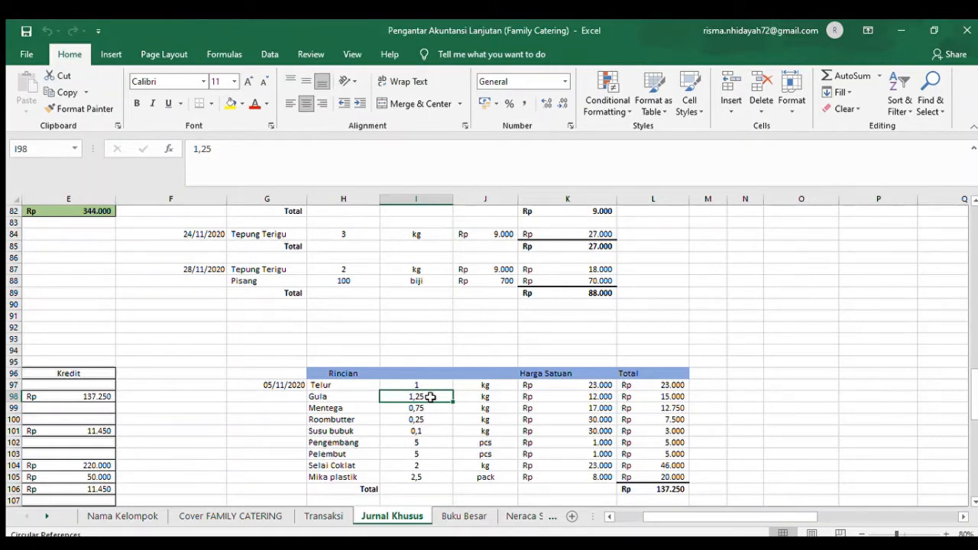
{"action": "key", "text": "Down"}
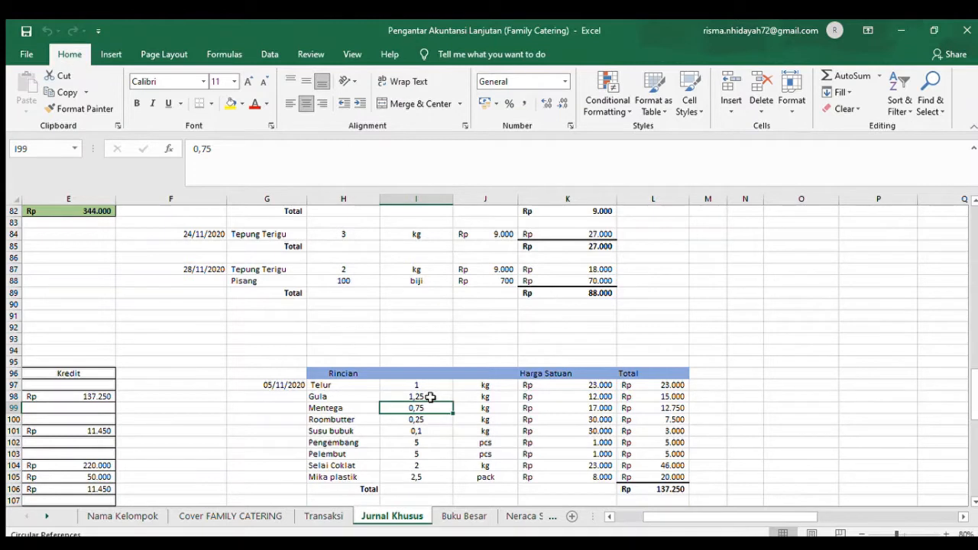
{"action": "key", "text": "Down"}
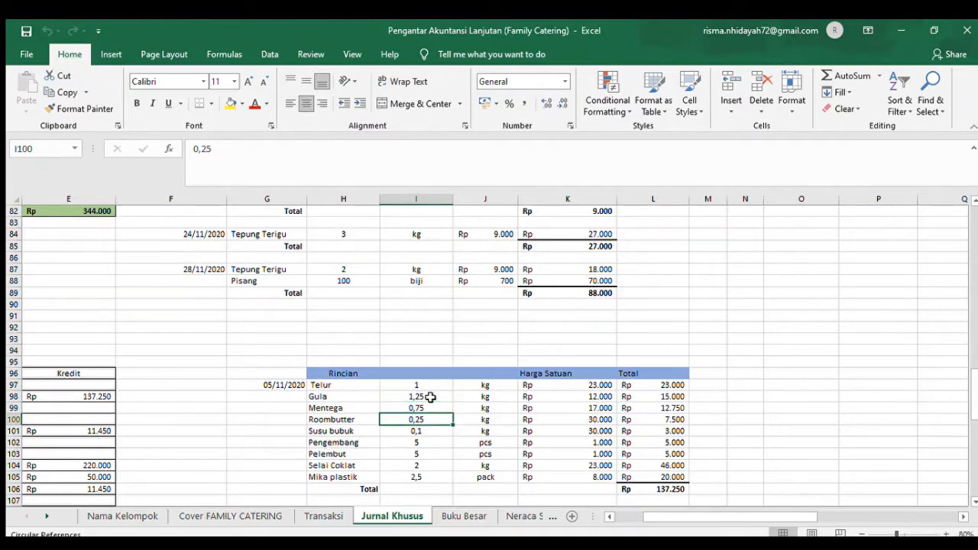
{"action": "key", "text": "Down"}
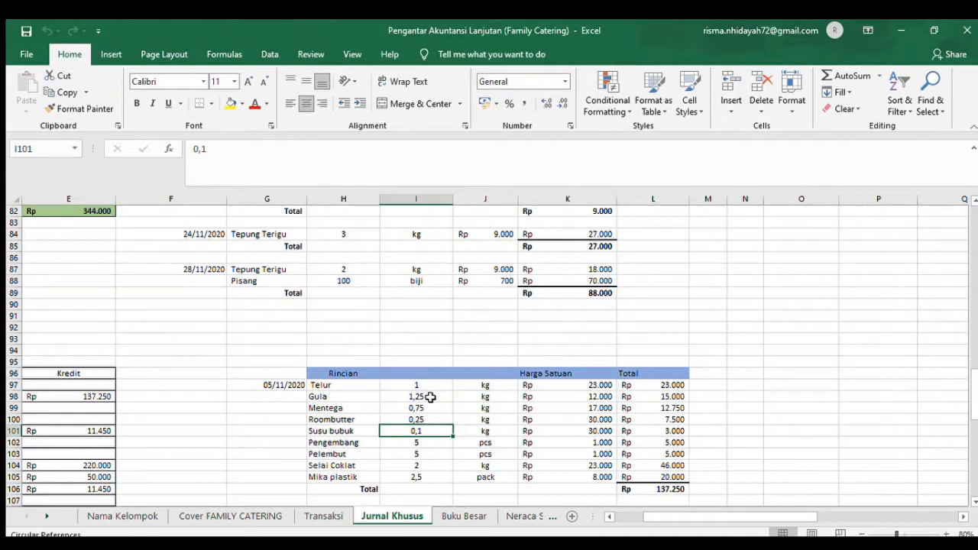
{"action": "key", "text": "Down"}
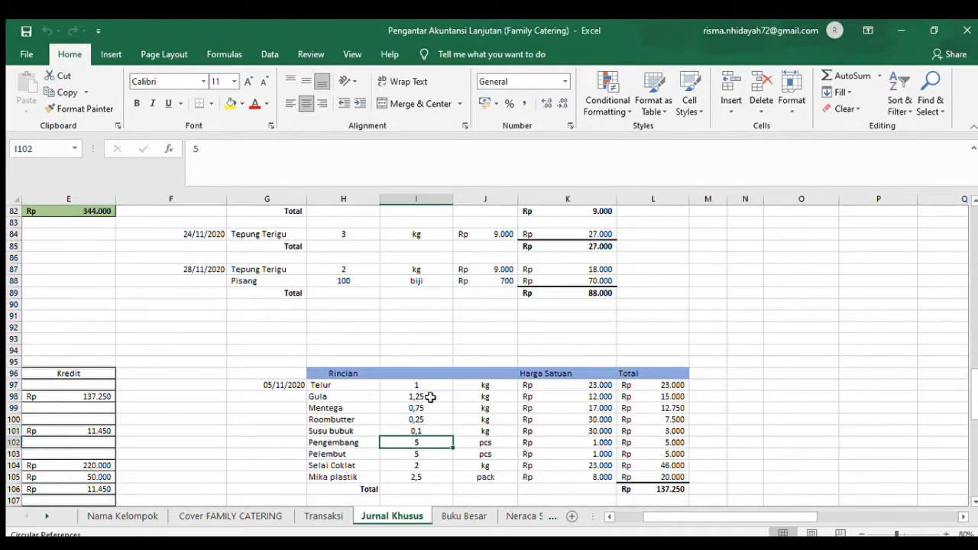
{"action": "key", "text": "Down"}
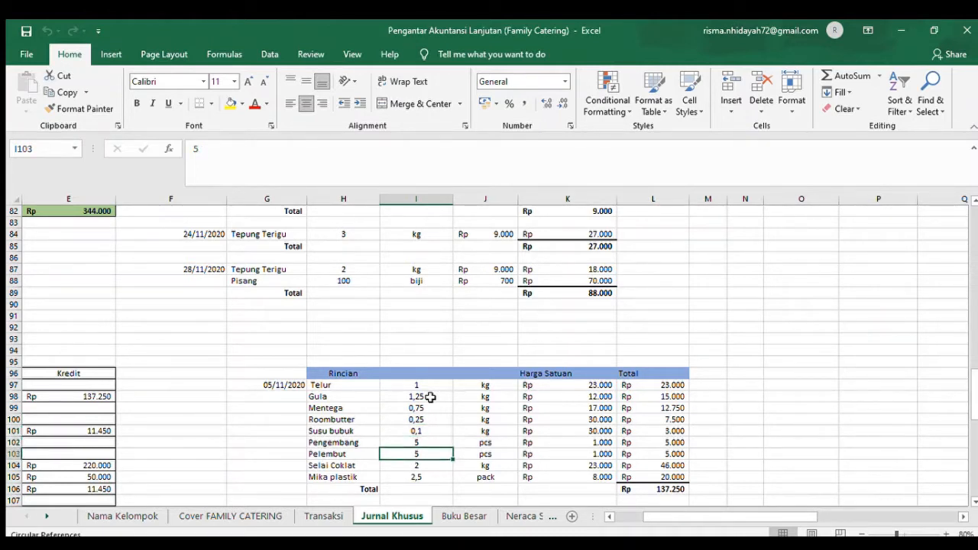
{"action": "key", "text": "Down"}
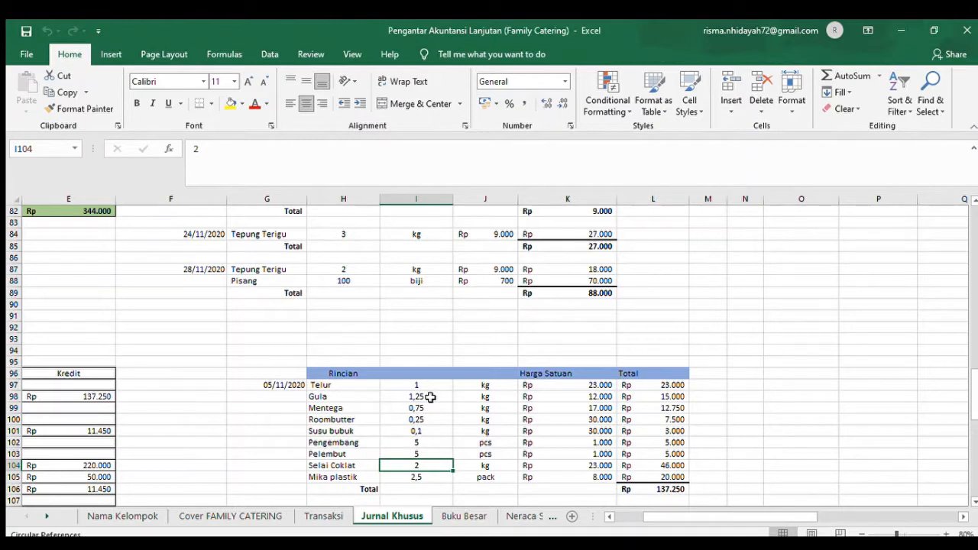
{"action": "key", "text": "Down"}
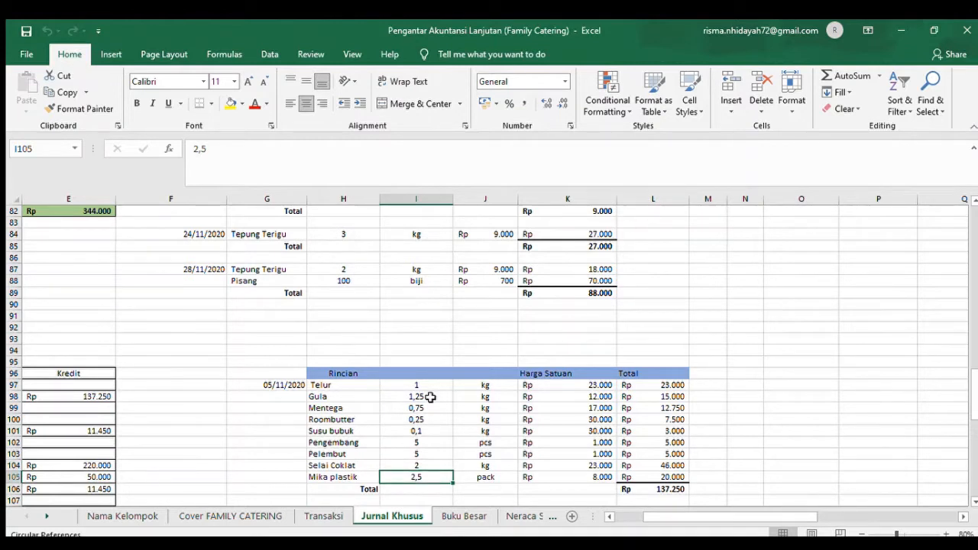
- Look up the 5 November equipment purchase in Transaksi and find its entry in the Jurnal Pengeluaran Kas on Jurnal Khusus
{"action": "left_click", "coordinate": [310, 520]}
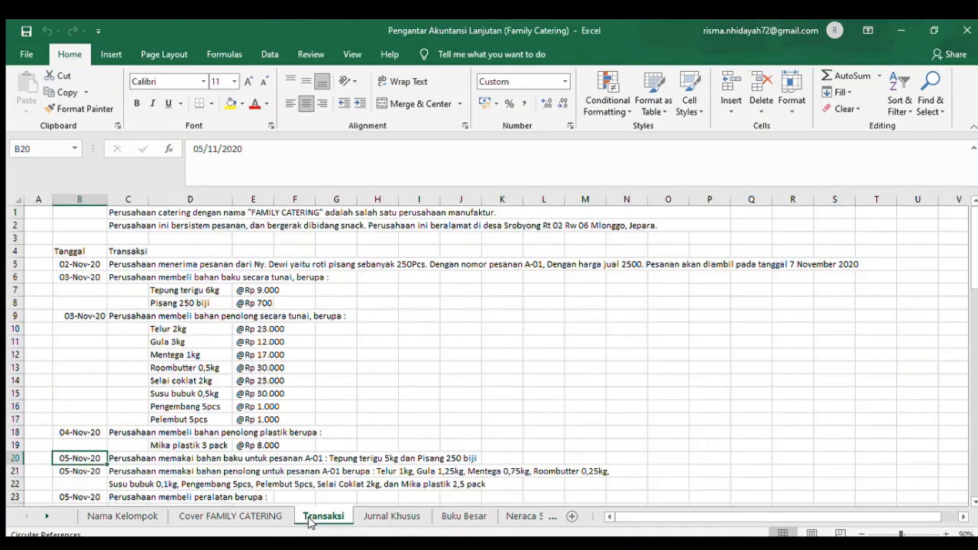
{"action": "left_click", "coordinate": [972, 501]}
{"action": "scroll", "coordinate": [972, 502], "scroll_direction": "down", "scroll_amount": 3}
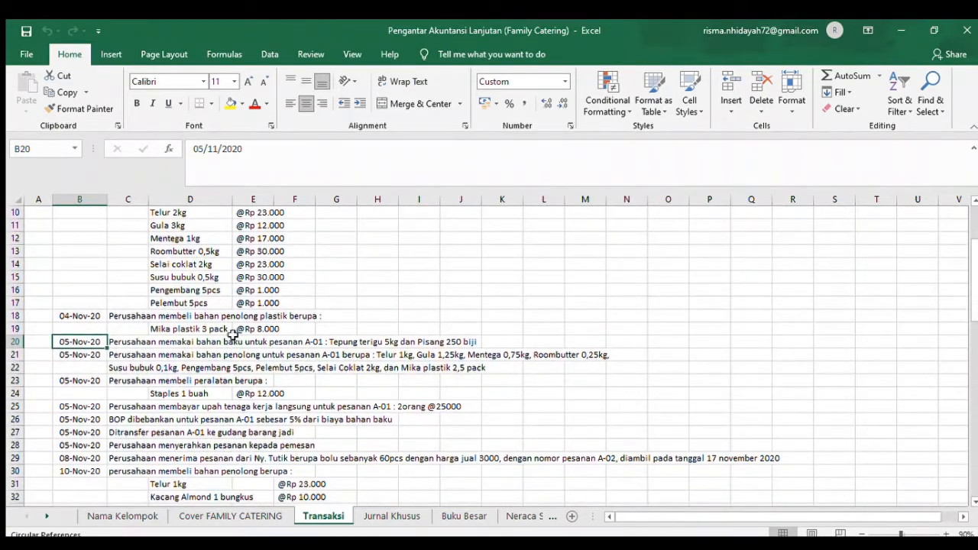
{"action": "left_click", "coordinate": [87, 382]}
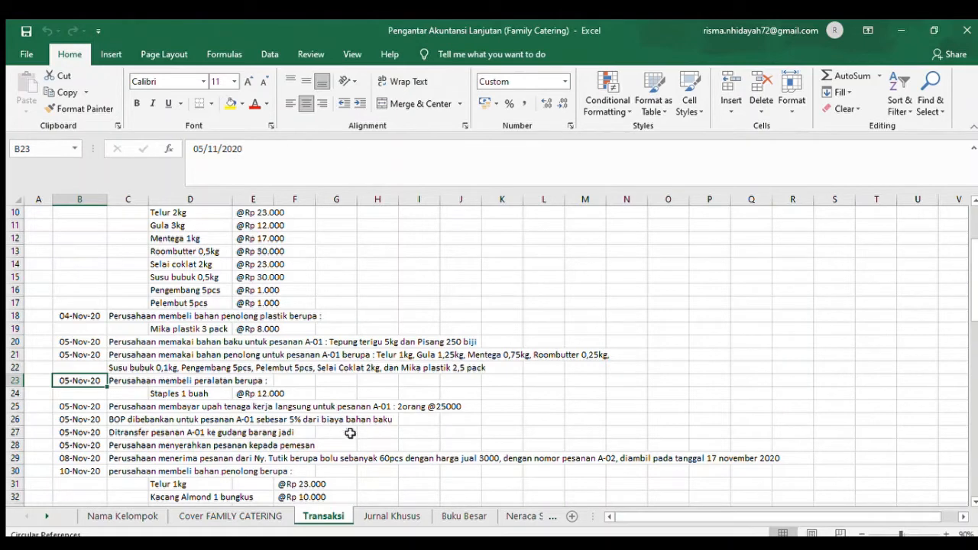
{"action": "left_click", "coordinate": [393, 517]}
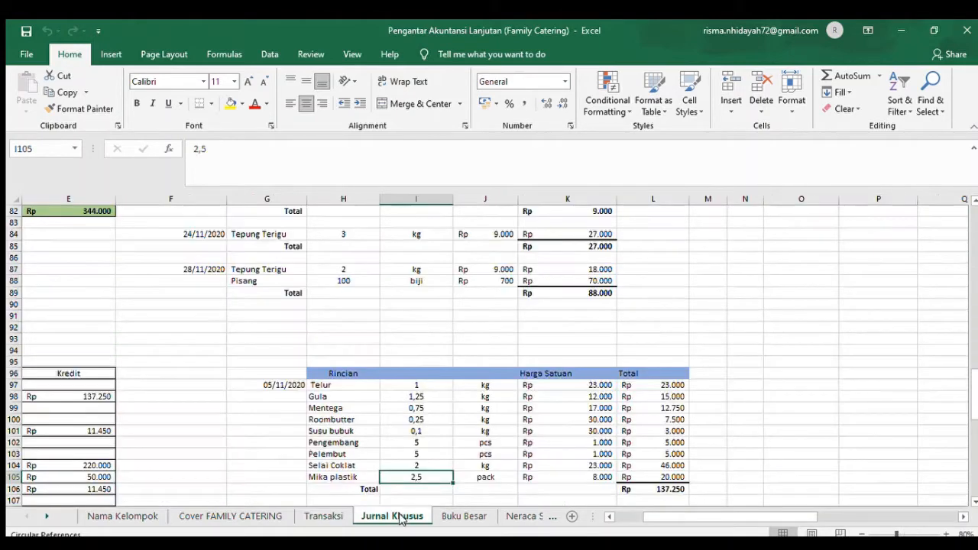
{"action": "left_click", "coordinate": [627, 514]}
{"action": "left_click", "coordinate": [972, 300]}
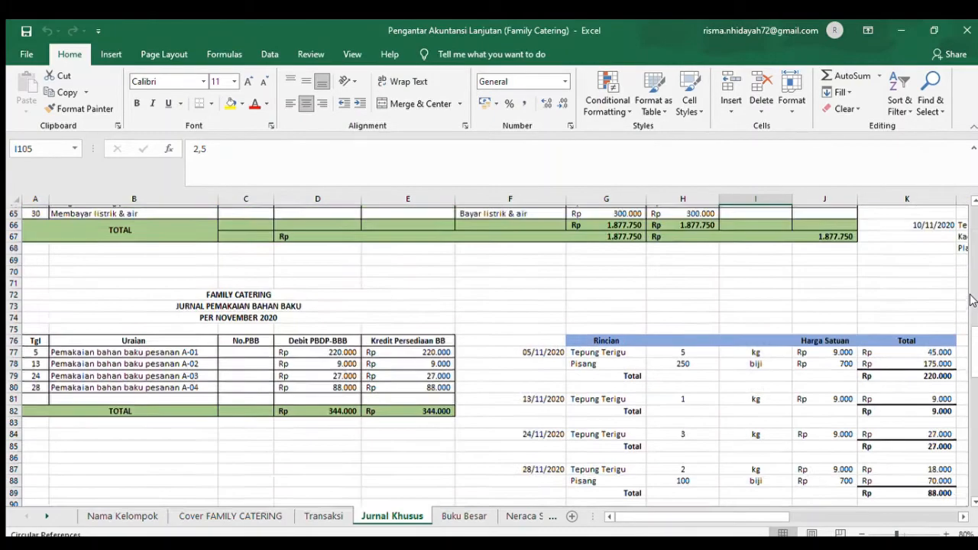
{"action": "left_click", "coordinate": [972, 301]}
{"action": "left_click", "coordinate": [972, 300]}
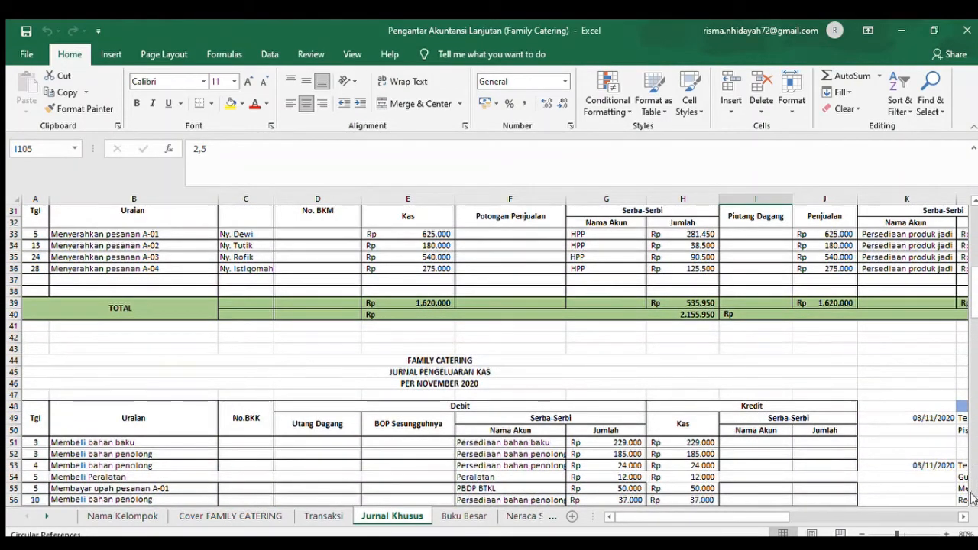
{"action": "scroll", "coordinate": [973, 498], "scroll_direction": "down", "scroll_amount": 1}
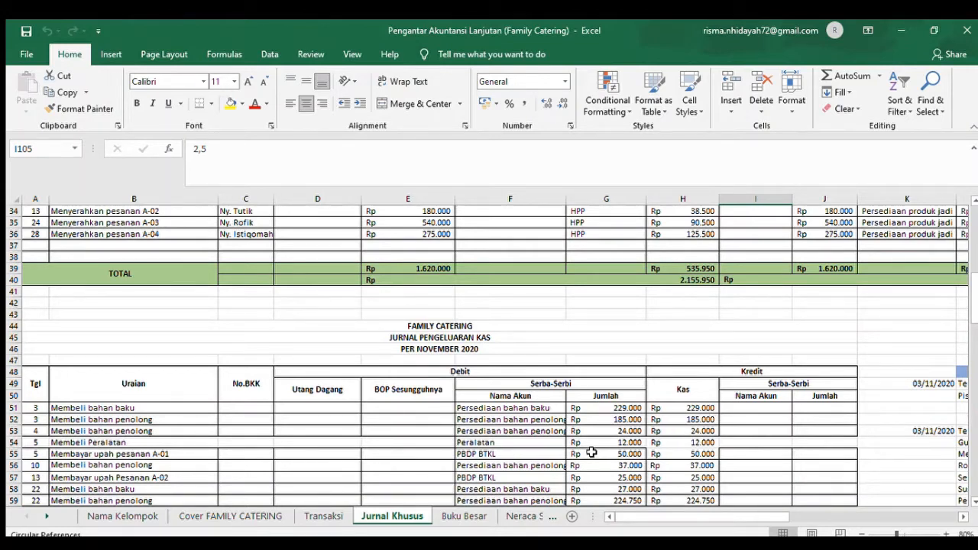
- Check the 5 November direct labor wages for order A-01 in Transaksi, and trace them to row 55 of the Jurnal Pengeluaran Kas
{"action": "left_click", "coordinate": [324, 516]}
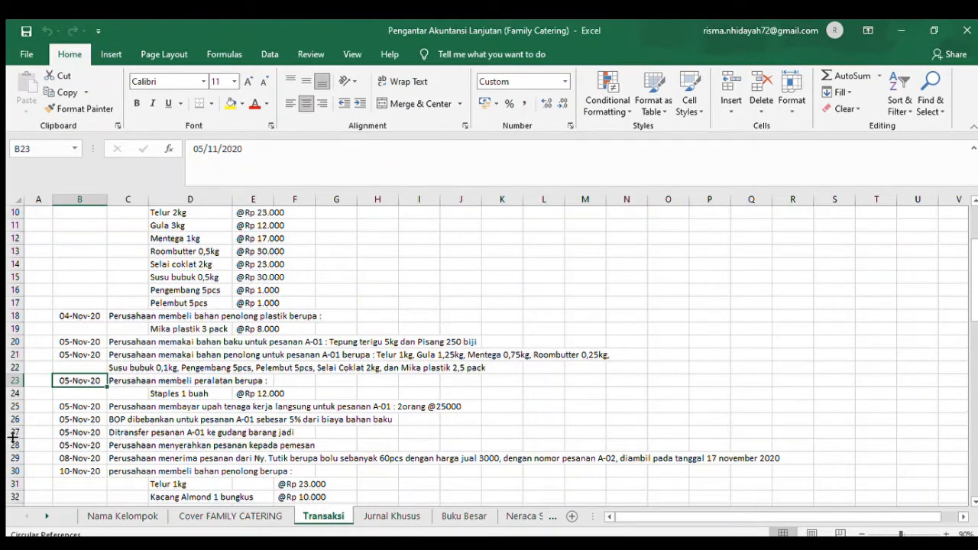
{"action": "left_click", "coordinate": [107, 409]}
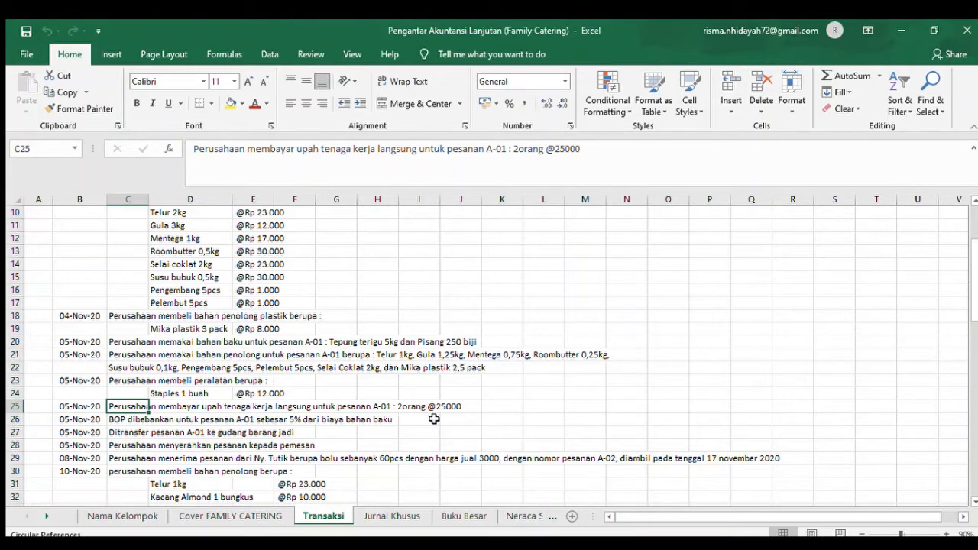
{"action": "left_click", "coordinate": [394, 515]}
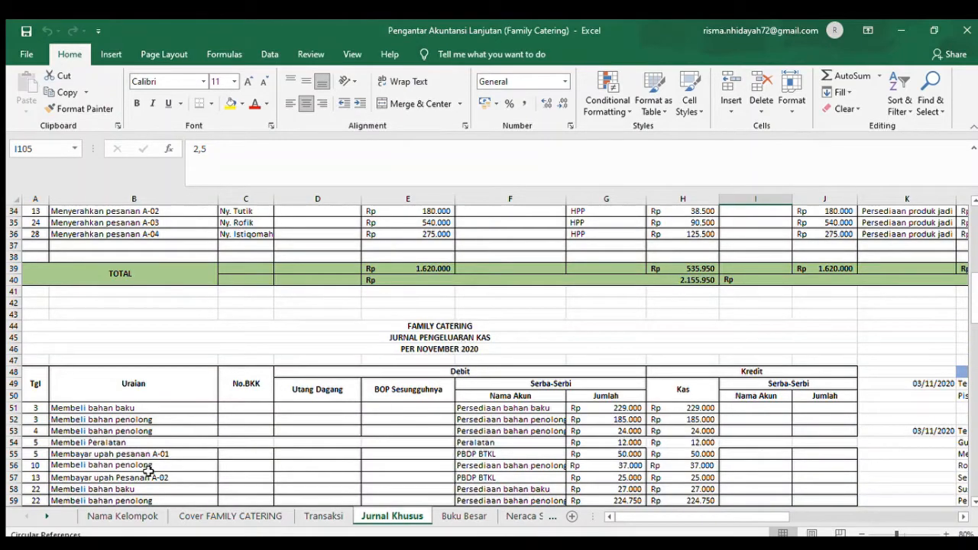
{"action": "left_click", "coordinate": [35, 454]}
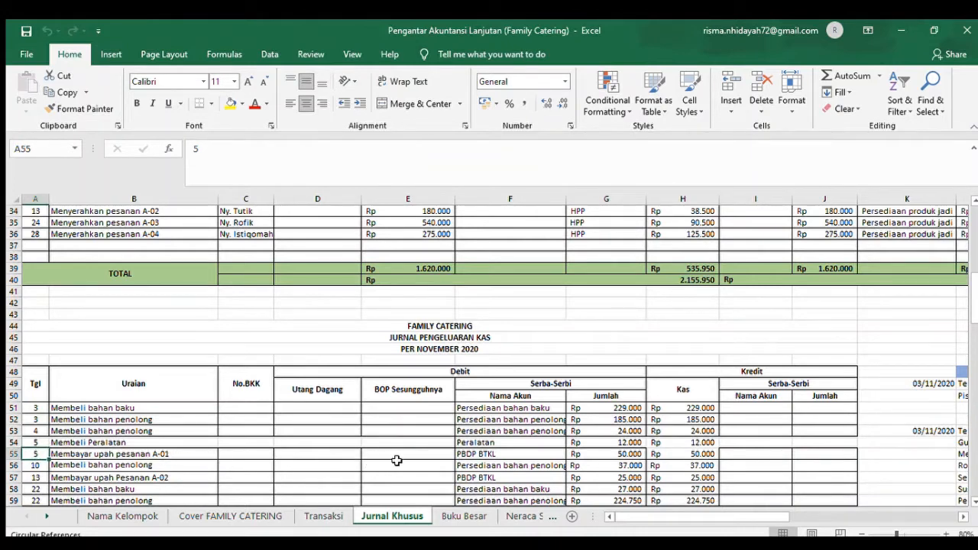
{"action": "left_click", "coordinate": [485, 454]}
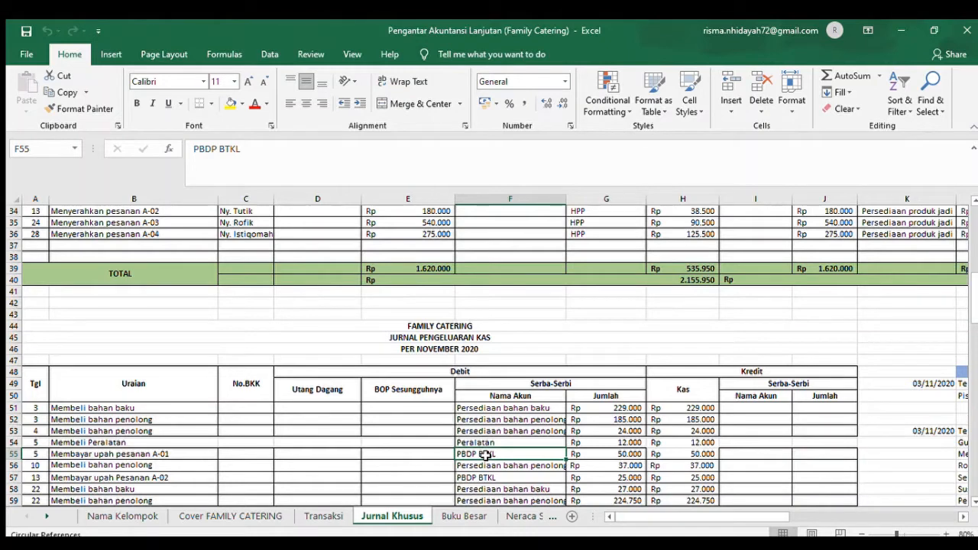
- Check the overhead (BOP) charged to order A-01 in Transaksi and find its entry in the Jurnal Umum on Jurnal Khusus
{"action": "left_click", "coordinate": [324, 516]}
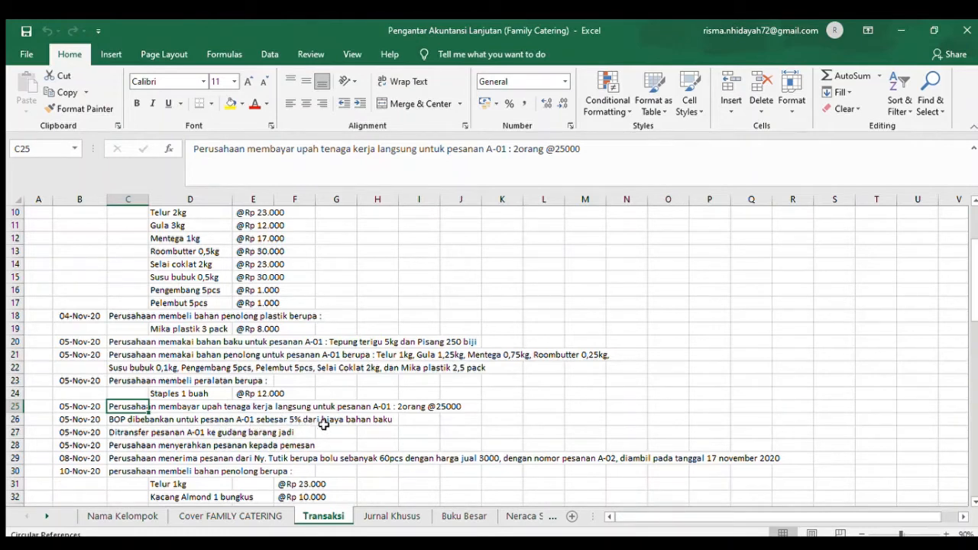
{"action": "left_click", "coordinate": [379, 517]}
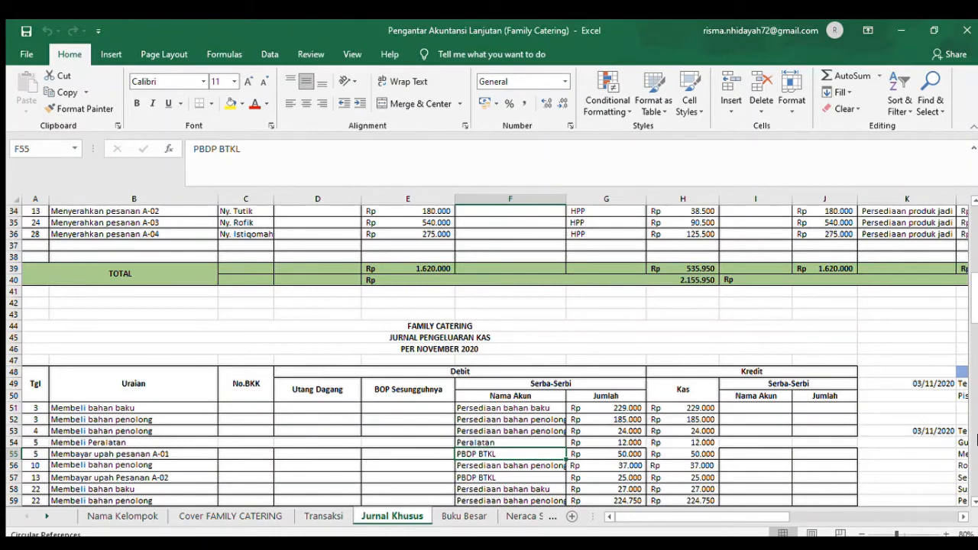
{"action": "left_click", "coordinate": [975, 446]}
{"action": "left_click", "coordinate": [975, 447]}
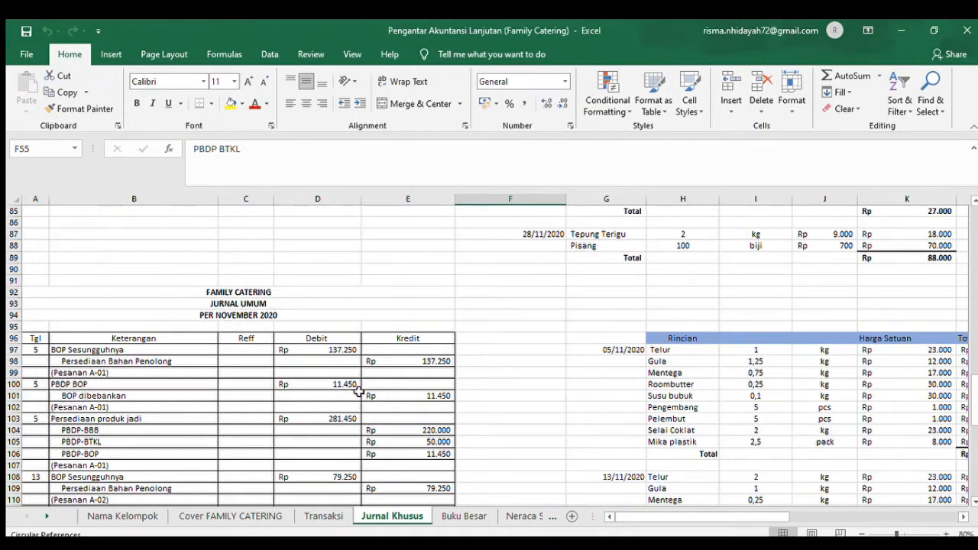
- Look up the transfer of order A-01 to the finished goods warehouse in Transaksi and find its Jurnal Umum entry at row 103
{"action": "left_click", "coordinate": [323, 516]}
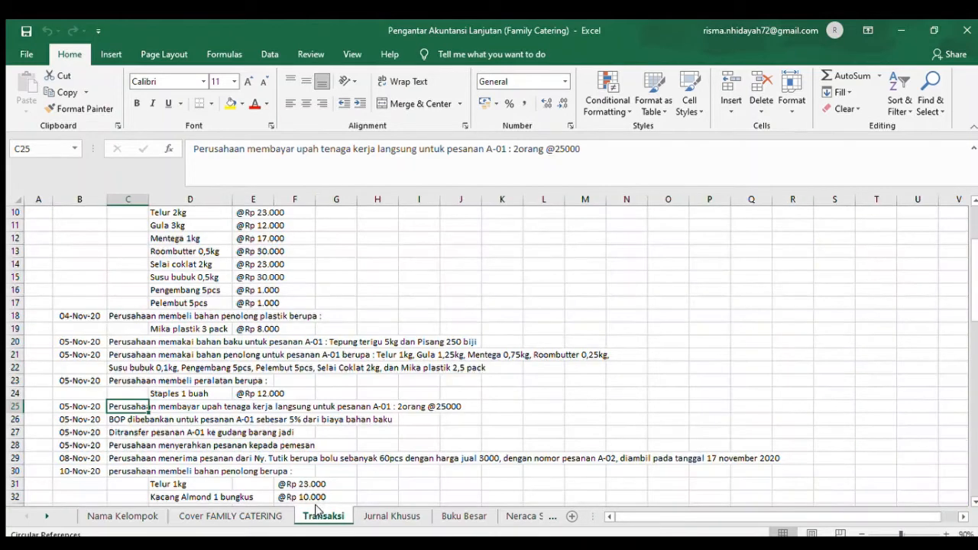
{"action": "left_click", "coordinate": [117, 433]}
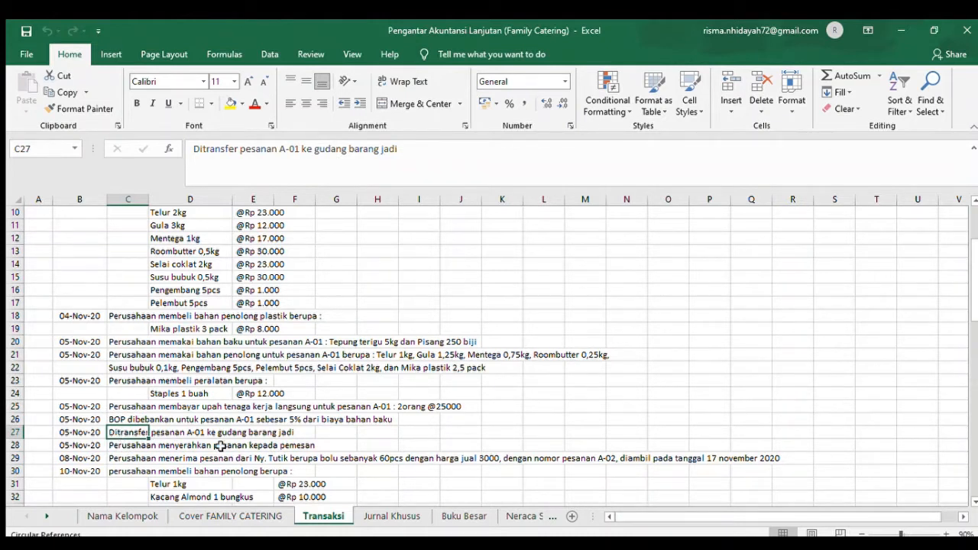
{"action": "left_click", "coordinate": [382, 515]}
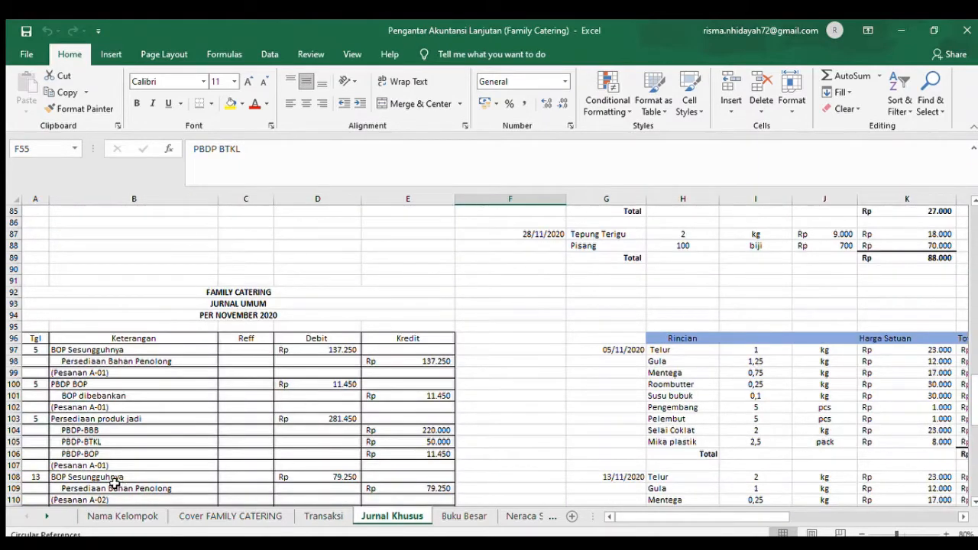
{"action": "left_click", "coordinate": [42, 419]}
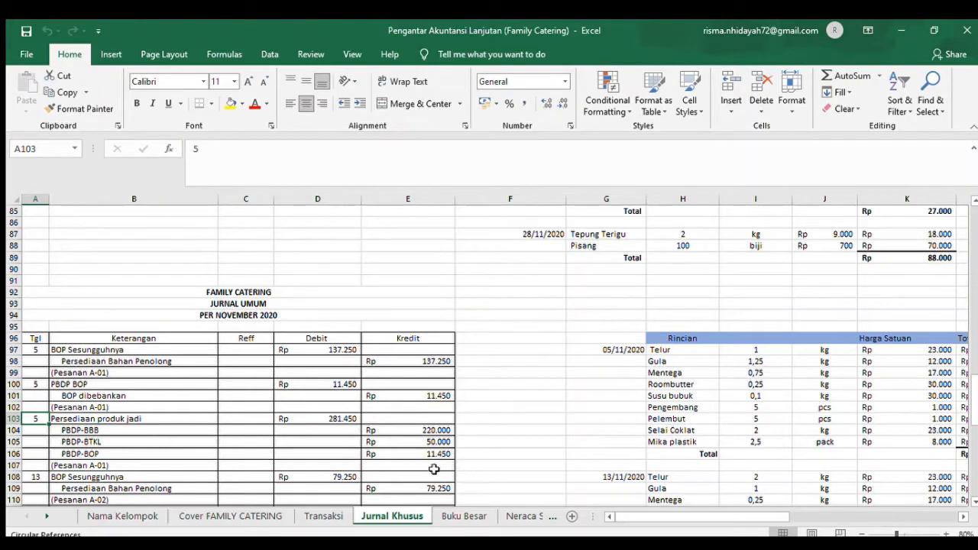
- Check the delivery of order A-01 in Transaksi, and examine its debit and credit entry in the Jurnal Penerimaan Kas on Jurnal Khusus
{"action": "left_click", "coordinate": [309, 517]}
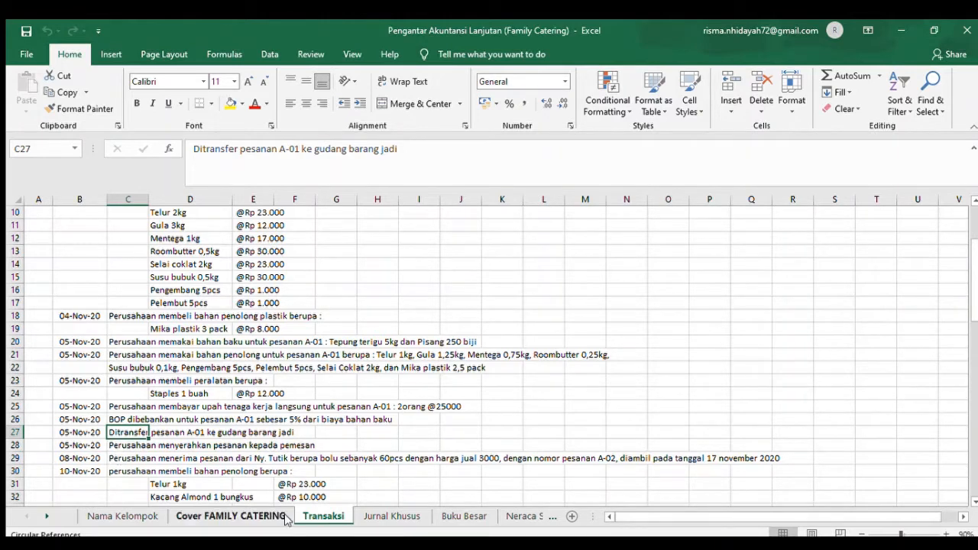
{"action": "left_click", "coordinate": [404, 512]}
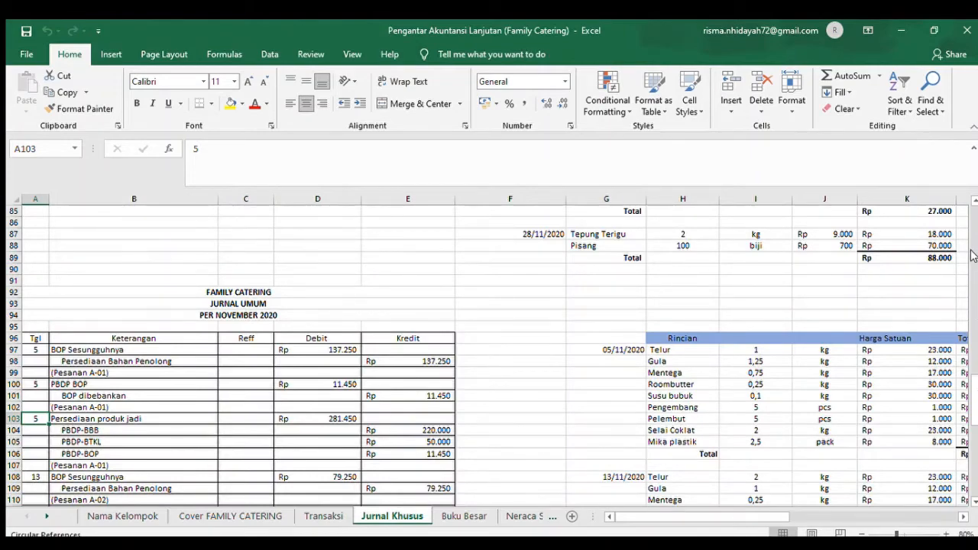
{"action": "scroll", "coordinate": [974, 254], "scroll_direction": "up", "scroll_amount": 17}
{"action": "scroll", "coordinate": [973, 254], "scroll_direction": "up", "scroll_amount": 9}
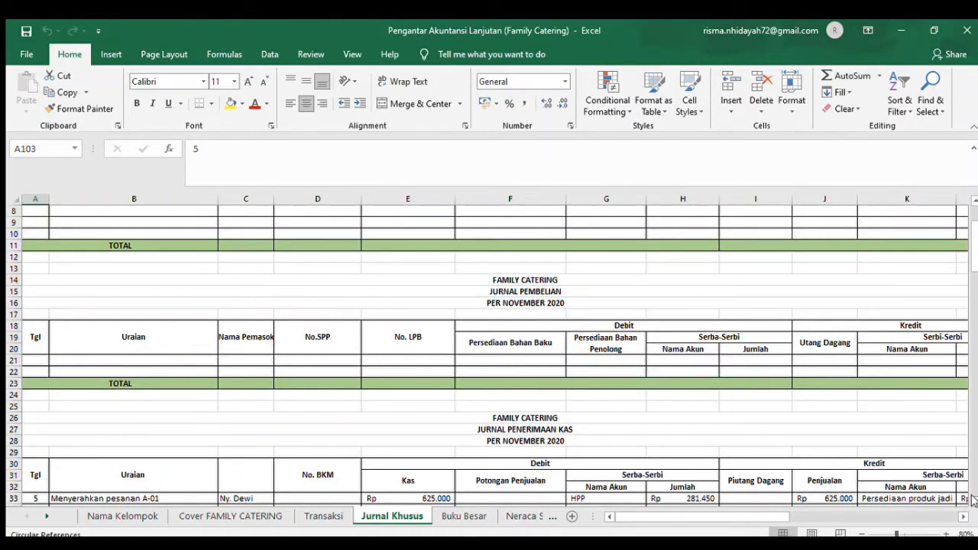
{"action": "scroll", "coordinate": [973, 500], "scroll_direction": "down", "scroll_amount": 2}
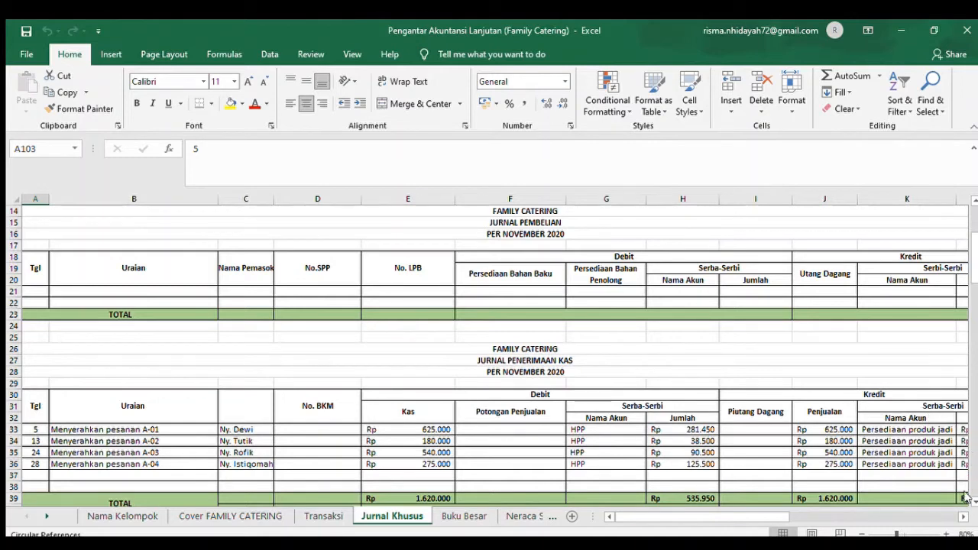
{"action": "scroll", "coordinate": [962, 516], "scroll_direction": "right", "scroll_amount": 4}
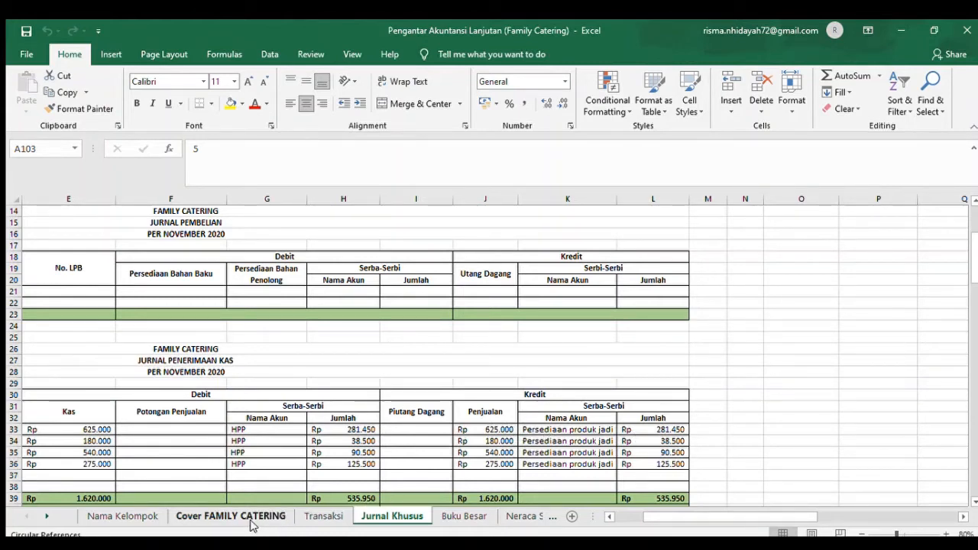
- Read through the order A-02 transactions in Transaksi, from the 8 November order in C29 to the 13 November overhead charge in C37
{"action": "left_click", "coordinate": [314, 518]}
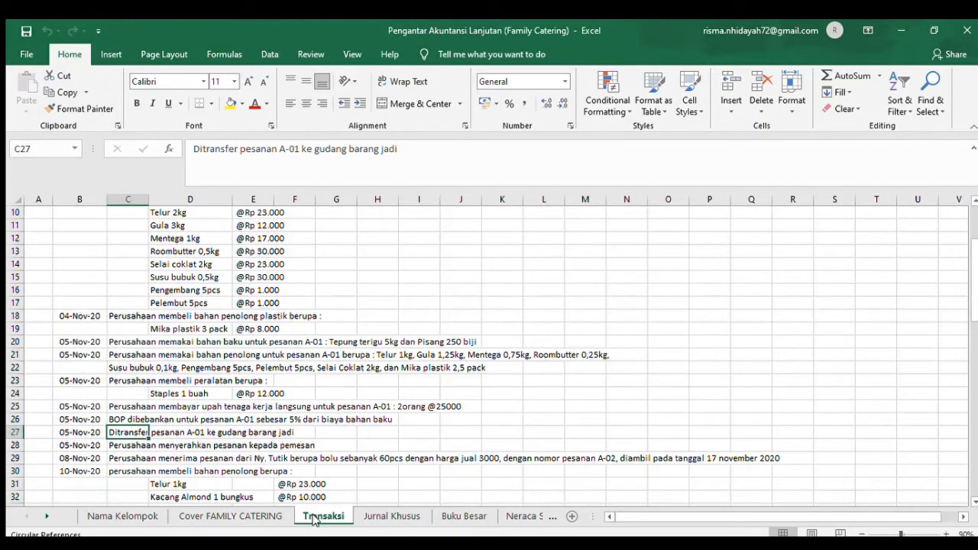
{"action": "left_click", "coordinate": [113, 458]}
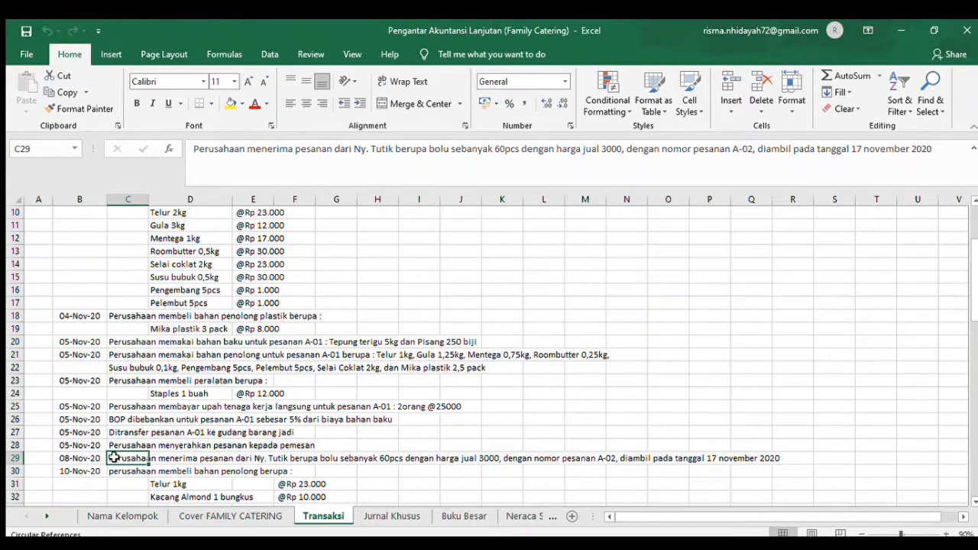
{"action": "key", "text": "Down"}
{"action": "key", "text": "Down"}
{"action": "key", "text": "Down"}
{"action": "key", "text": "Down"}
{"action": "key", "text": "Down"}
{"action": "key", "text": "Down"}
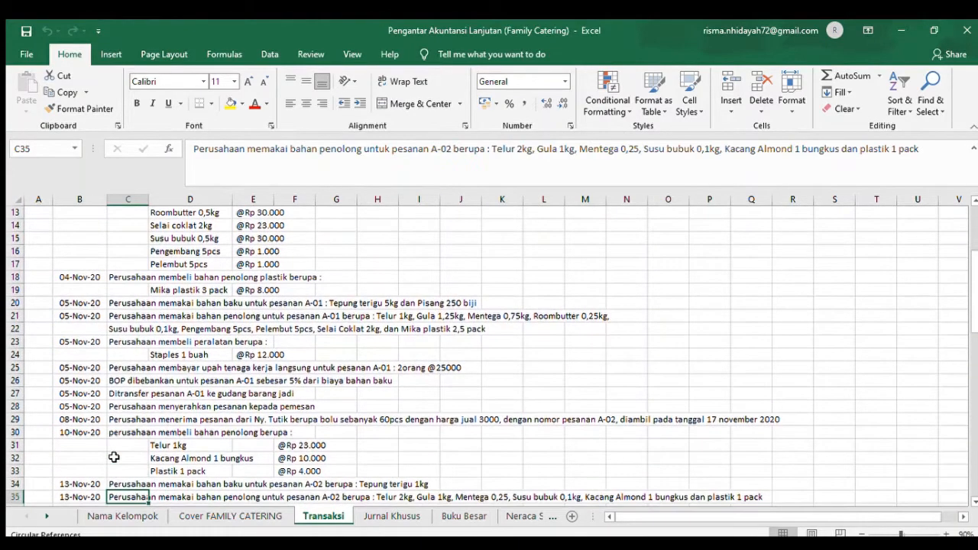
{"action": "key", "text": "Down"}
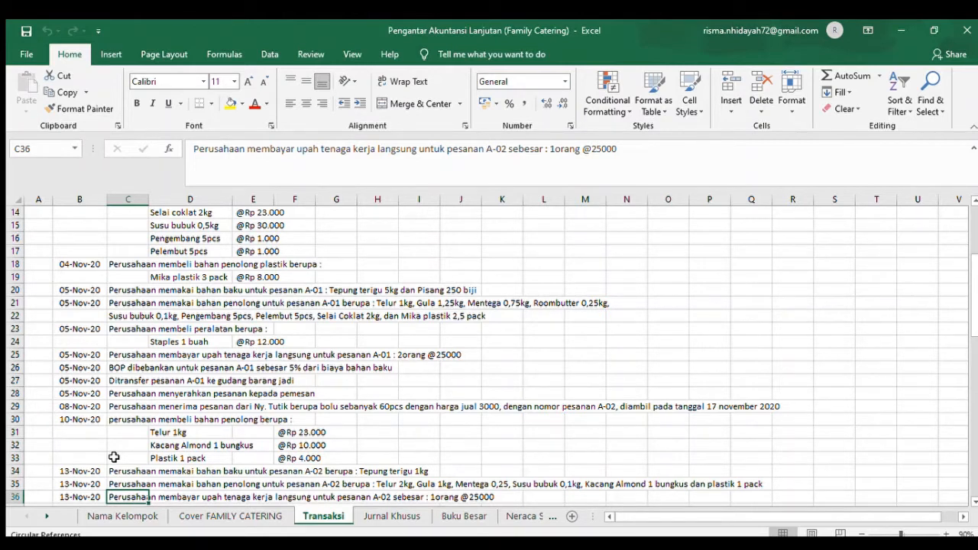
{"action": "key", "text": "Down"}
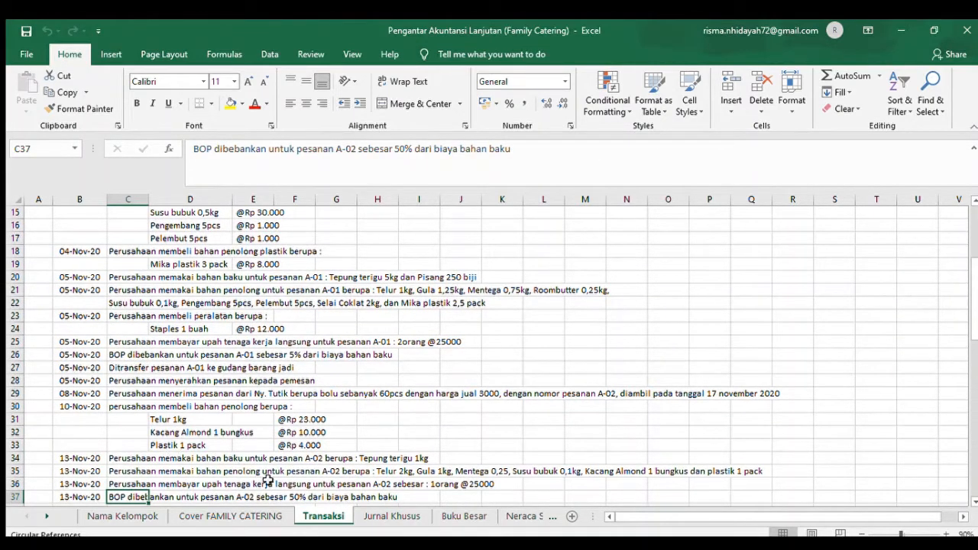
- Go through Jurnal Khusus from the Jurnal Penerimaan Kas down to the entries of the Jurnal Pengeluaran Kas
{"action": "left_click", "coordinate": [378, 517]}
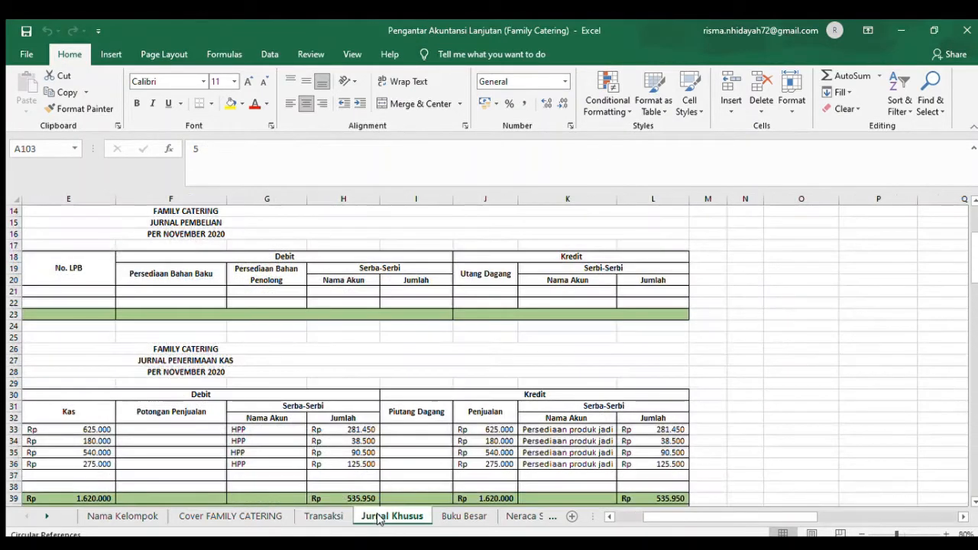
{"action": "left_click", "coordinate": [194, 417]}
{"action": "key", "text": "Down"}
{"action": "key", "text": "Down"}
{"action": "key", "text": "Down"}
{"action": "key", "text": "Down"}
{"action": "key", "text": "Down"}
{"action": "key", "text": "Down"}
{"action": "key", "text": "Down"}
{"action": "key", "text": "Down"}
{"action": "key", "text": "Down"}
{"action": "key", "text": "Down"}
{"action": "key", "text": "Down"}
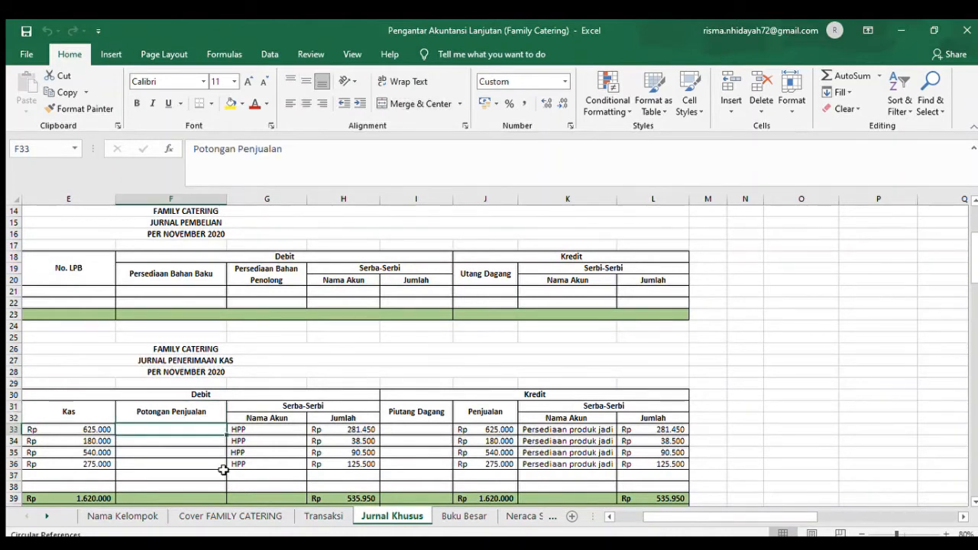
{"action": "key", "text": "Left"}
{"action": "key", "text": "Home"}
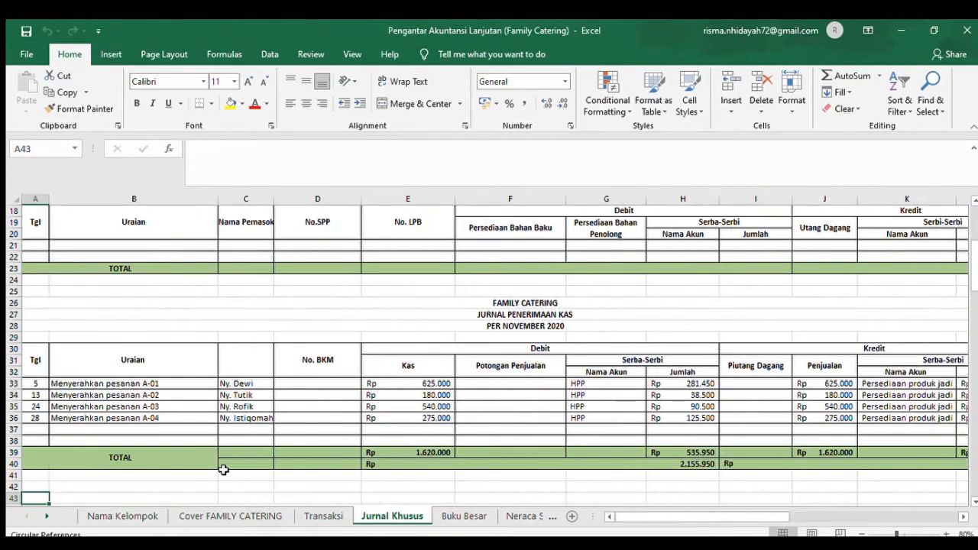
{"action": "scroll", "coordinate": [973, 492], "scroll_direction": "down", "scroll_amount": 3}
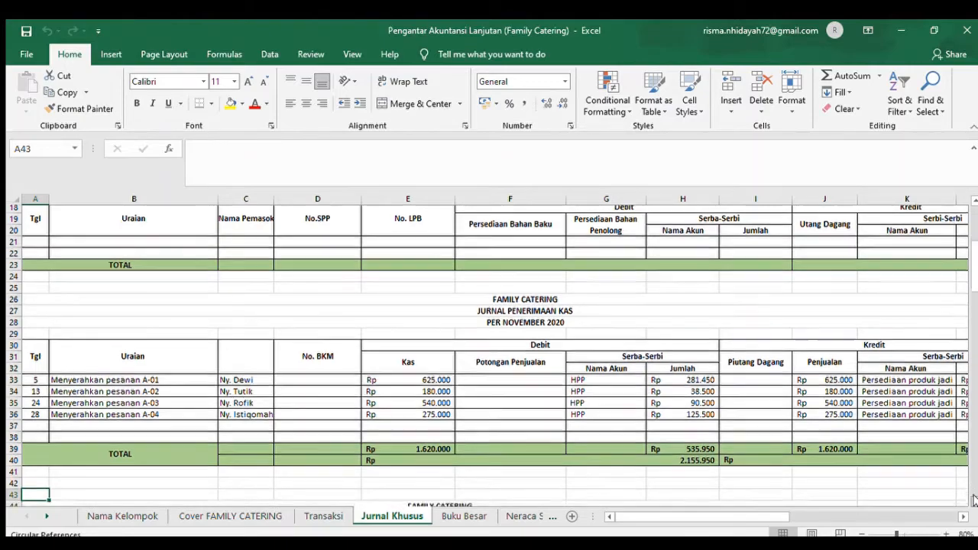
{"action": "scroll", "coordinate": [973, 498], "scroll_direction": "down", "scroll_amount": 2}
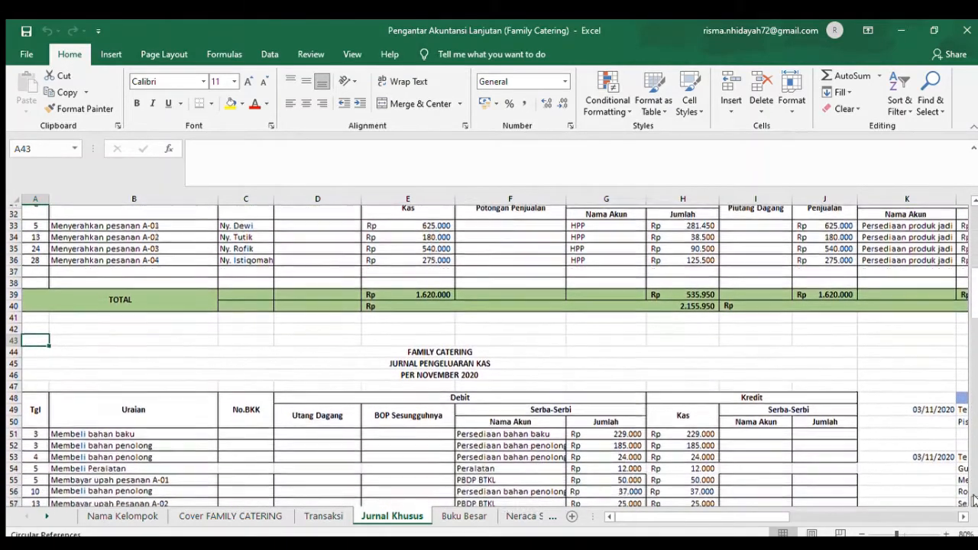
{"action": "scroll", "coordinate": [974, 498], "scroll_direction": "down", "scroll_amount": 2}
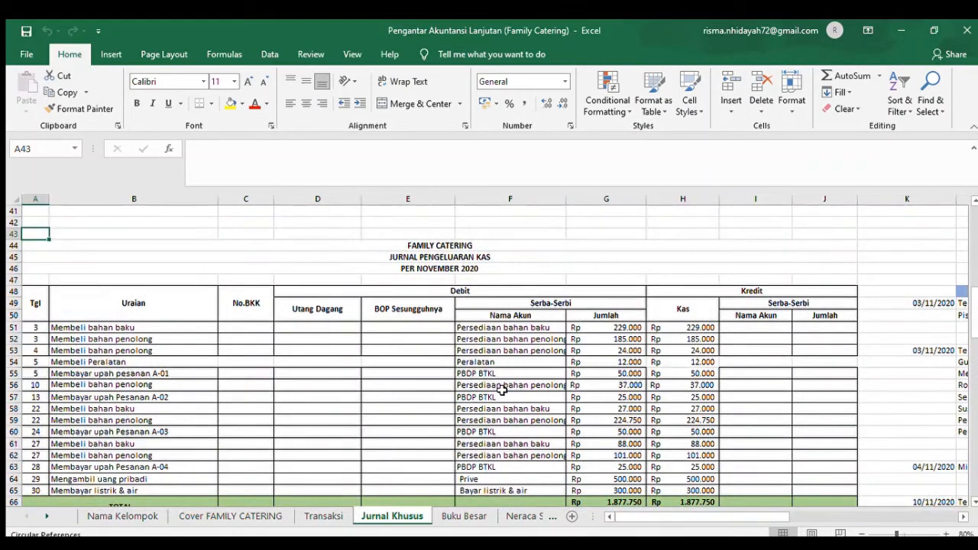
- Examine the 10 November auxiliary materials purchase in the Jurnal Pengeluaran Kas, including its debit amount and the itemised breakdown down to the total in P70
{"action": "left_click", "coordinate": [501, 386]}
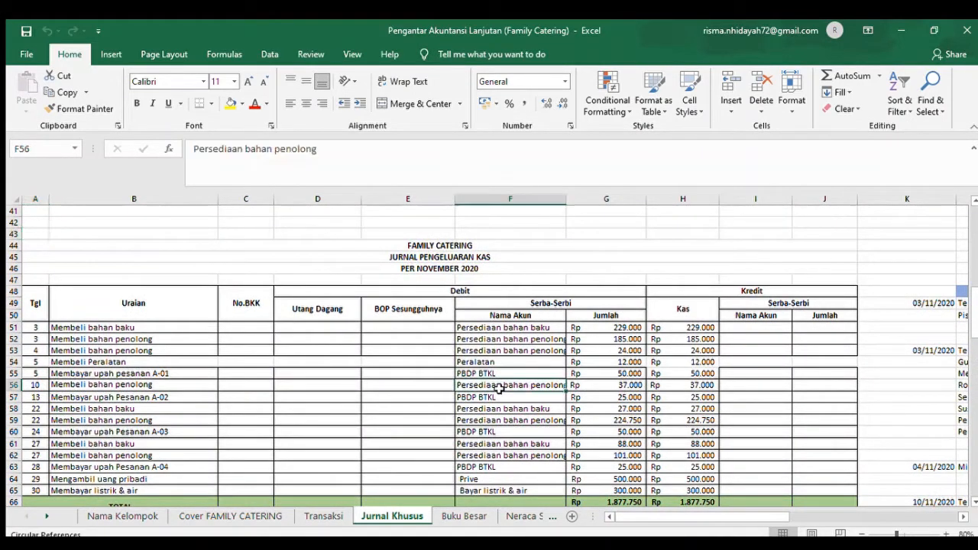
{"action": "left_click", "coordinate": [628, 385]}
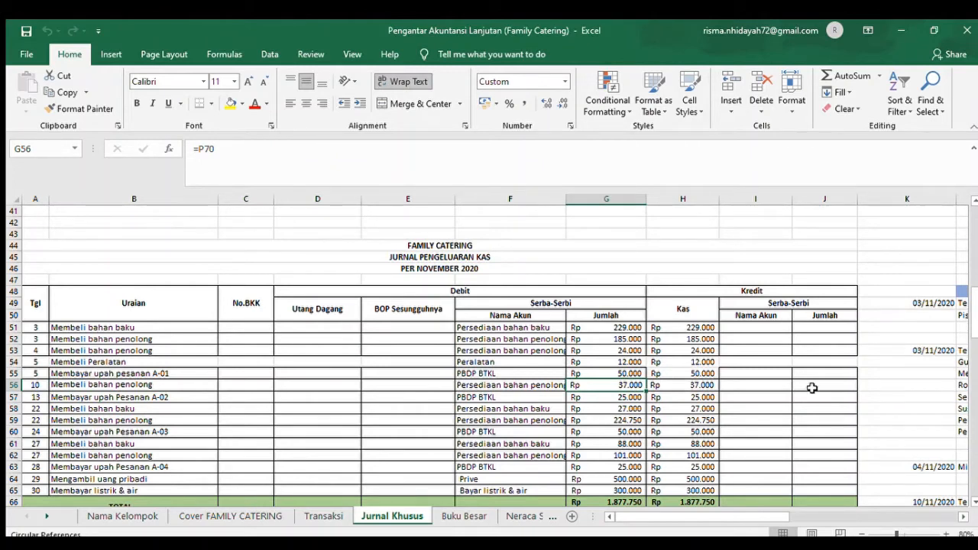
{"action": "scroll", "coordinate": [956, 517], "scroll_direction": "right", "scroll_amount": 5}
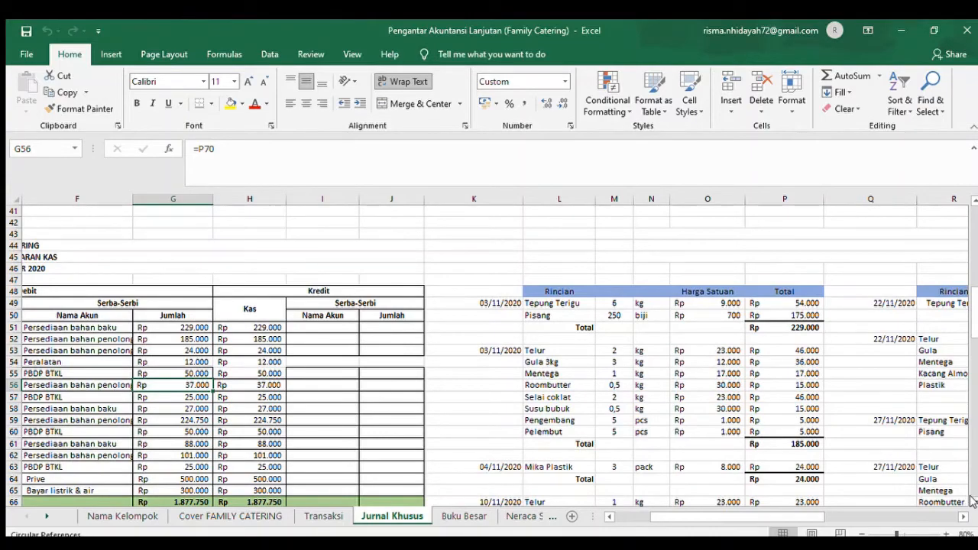
{"action": "scroll", "coordinate": [564, 448], "scroll_direction": "down", "scroll_amount": 2}
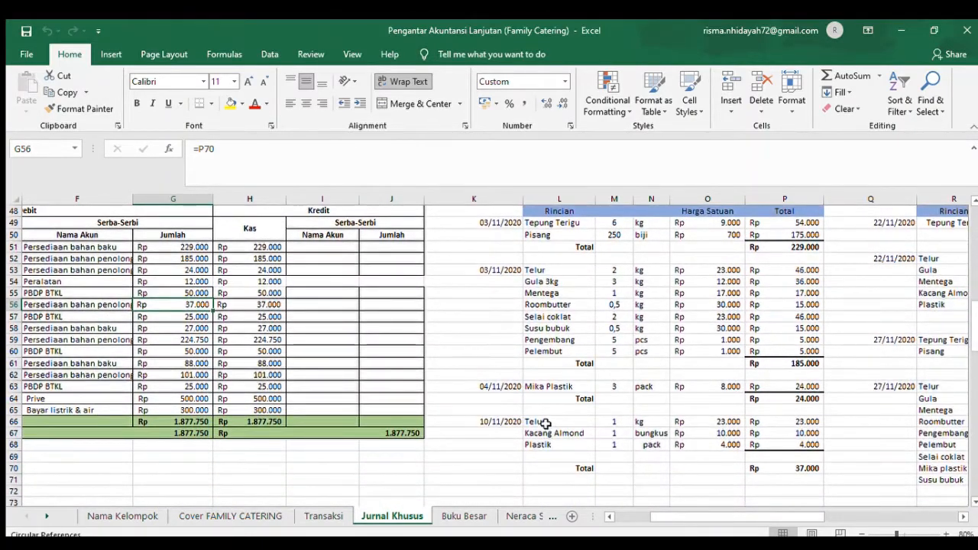
{"action": "left_click", "coordinate": [536, 423]}
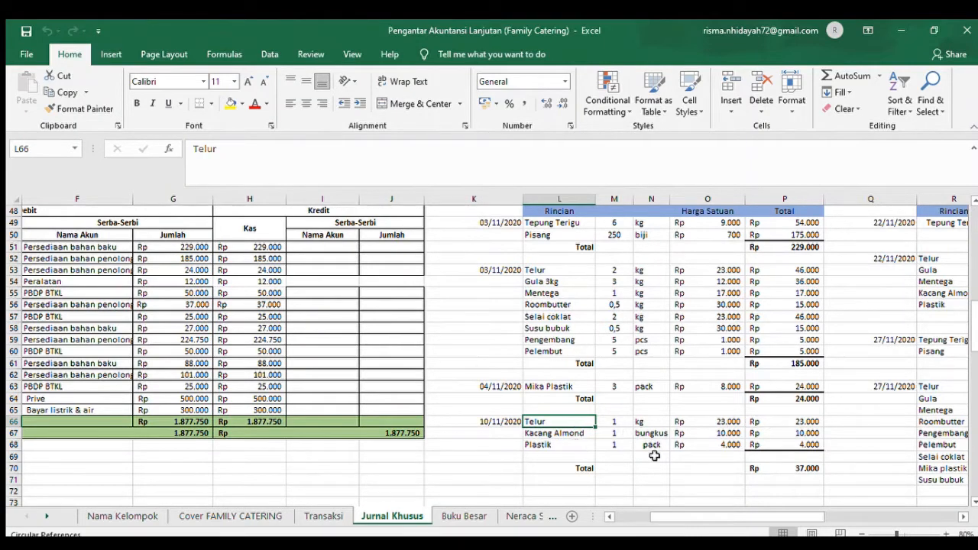
{"action": "left_click", "coordinate": [785, 468]}
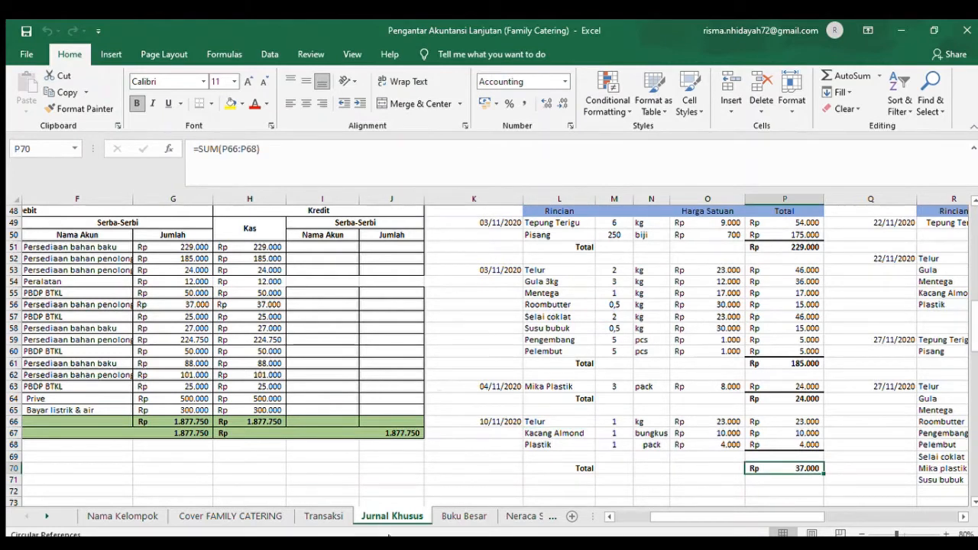
- Check the 13 November order A-02 usage lines in Transaksi, and examine its Jurnal Pemakaian Bahan Baku entry in D78 with the Tepung Terigu breakdown
{"action": "left_click", "coordinate": [316, 515]}
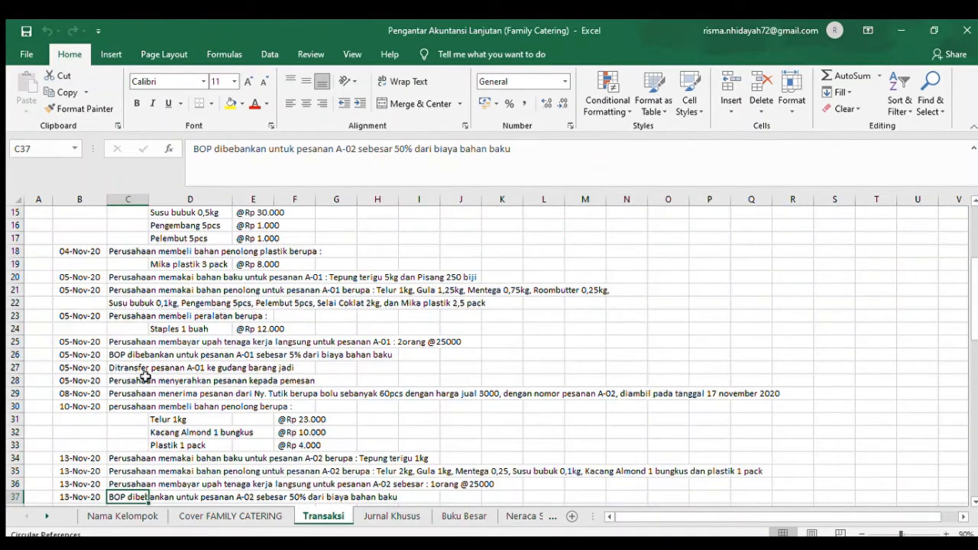
{"action": "left_click", "coordinate": [91, 466]}
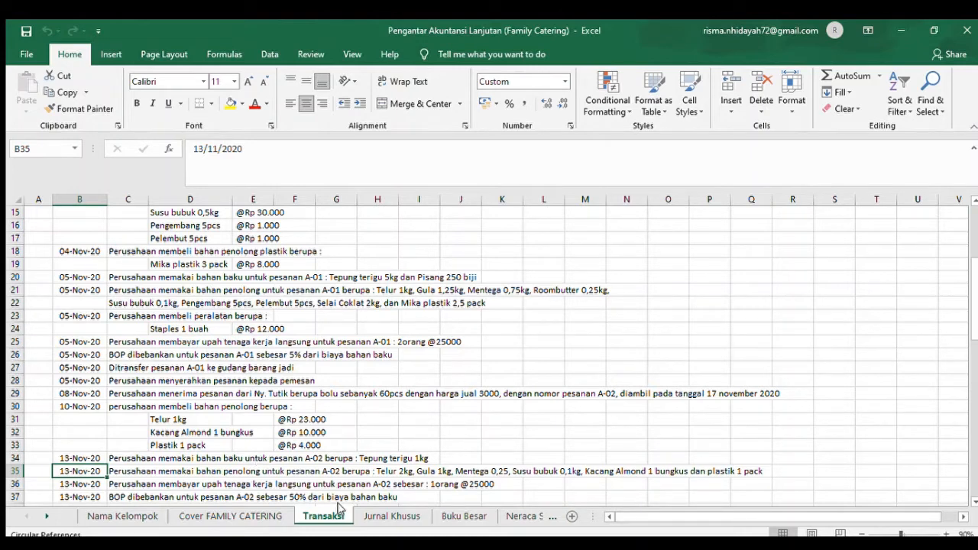
{"action": "left_click", "coordinate": [376, 517]}
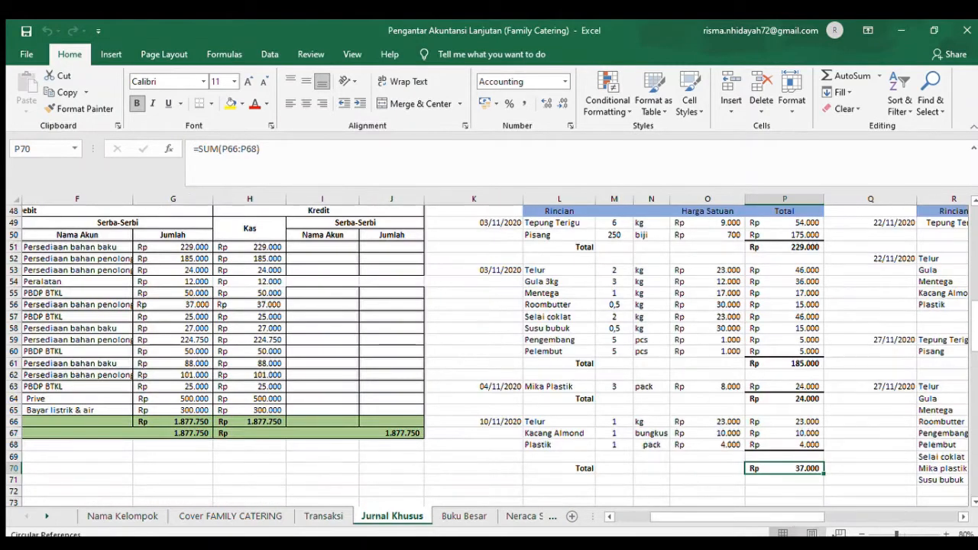
{"action": "left_click_drag", "start_coordinate": [732, 517], "coordinate": [688, 520]}
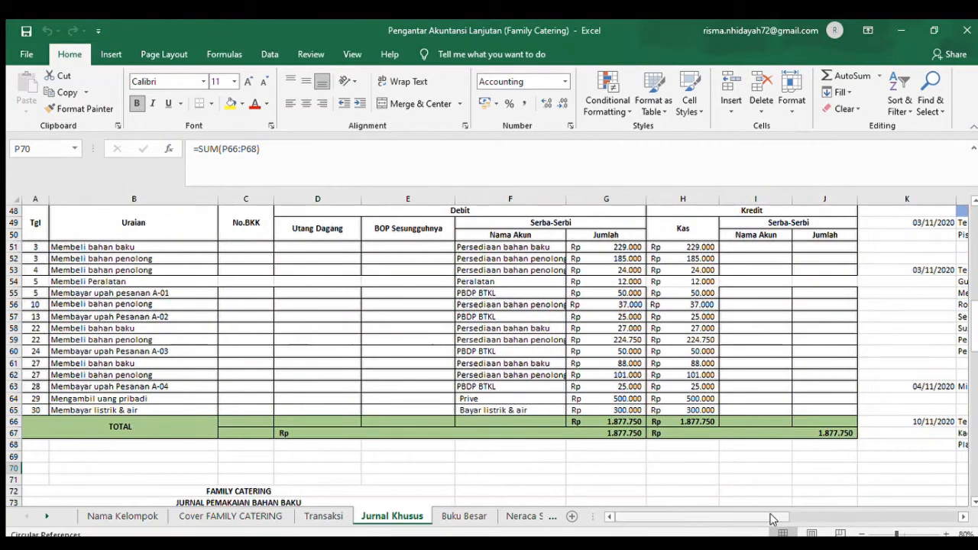
{"action": "left_click", "coordinate": [975, 489]}
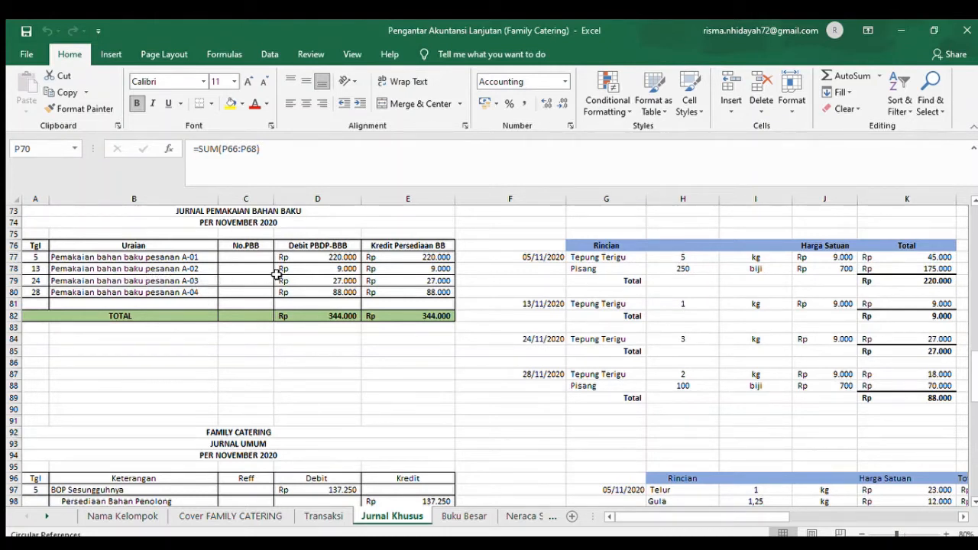
{"action": "left_click", "coordinate": [349, 269]}
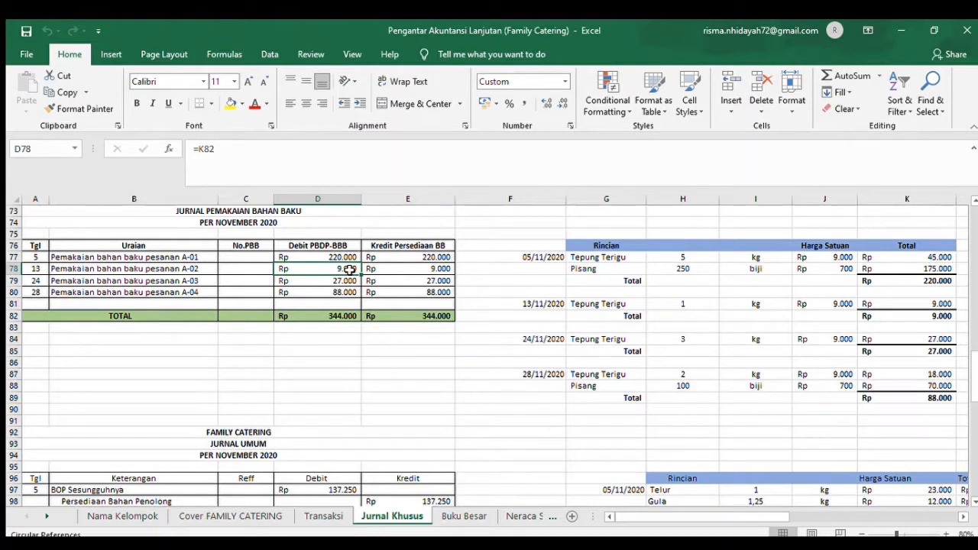
{"action": "left_click", "coordinate": [574, 306]}
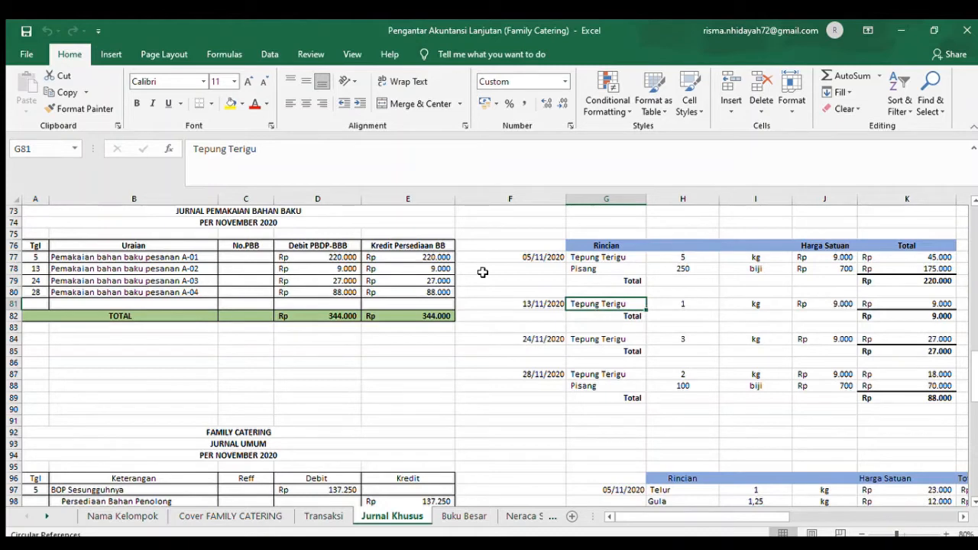
- Look through the 13 to 22 November transactions in Transaksi, and find the order A-02 auxiliary material usage in the Jurnal Umum at row 108
{"action": "left_click", "coordinate": [313, 517]}
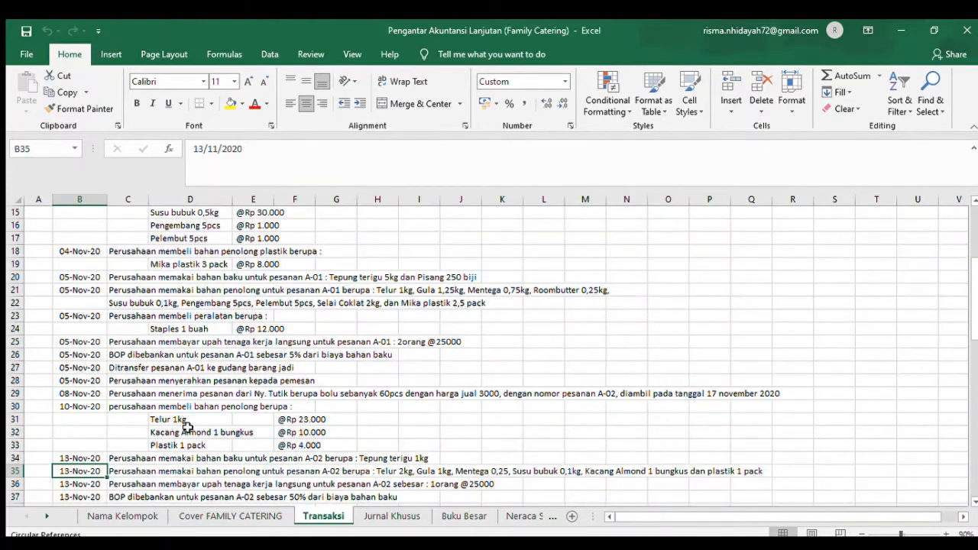
{"action": "left_click", "coordinate": [70, 484]}
{"action": "key", "text": "Down"}
{"action": "key", "text": "Down"}
{"action": "key", "text": "Down"}
{"action": "key", "text": "Down"}
{"action": "key", "text": "Down"}
{"action": "key", "text": "Down"}
{"action": "key", "text": "Down"}
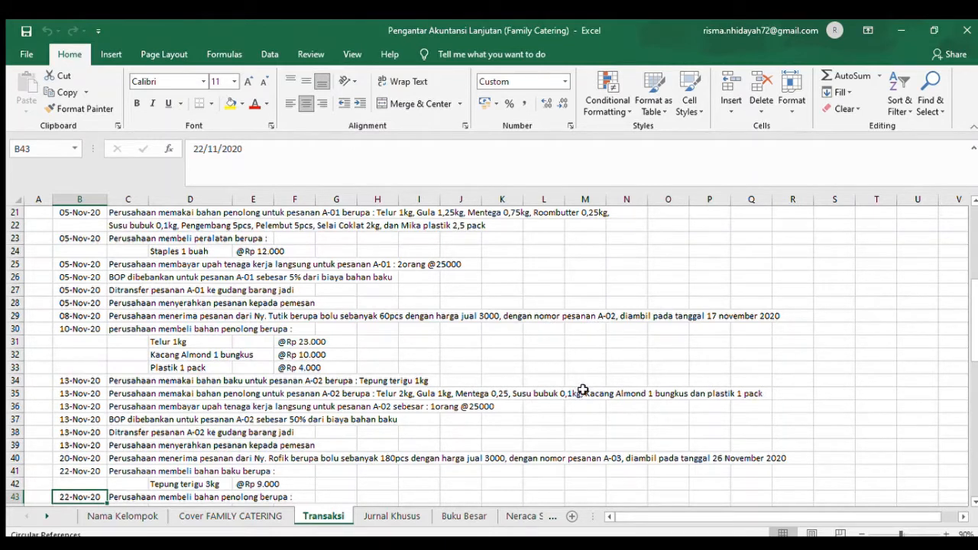
{"action": "left_click", "coordinate": [392, 516]}
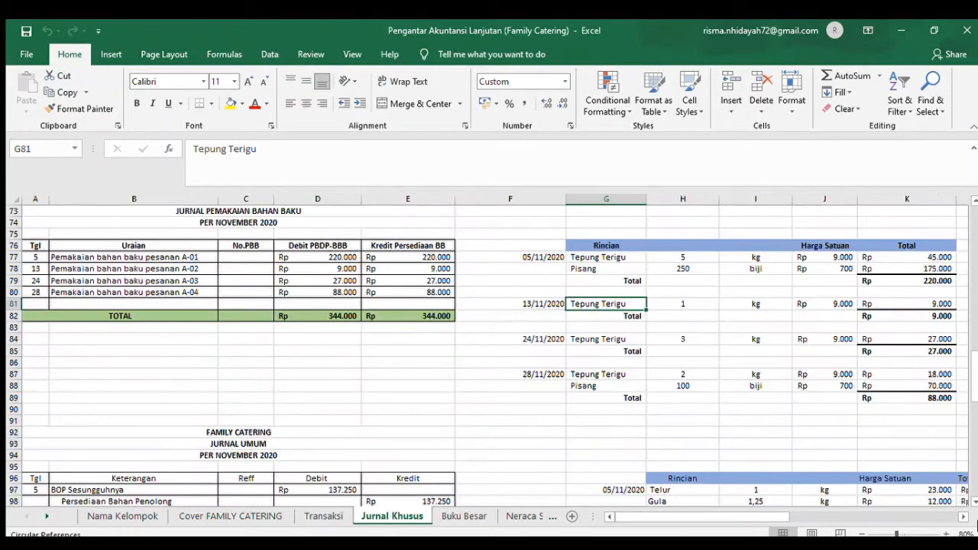
{"action": "scroll", "coordinate": [972, 498], "scroll_direction": "down", "scroll_amount": 3}
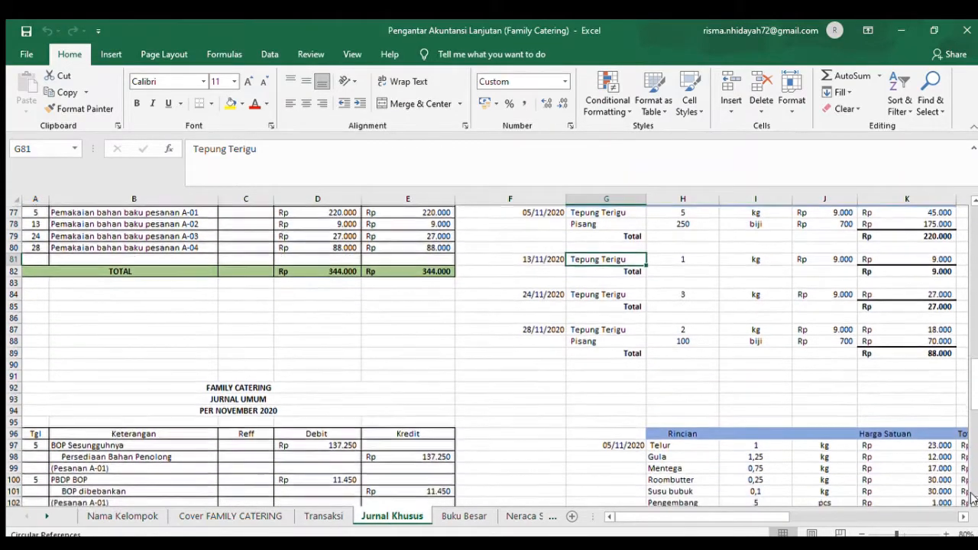
{"action": "scroll", "coordinate": [972, 498], "scroll_direction": "down", "scroll_amount": 4}
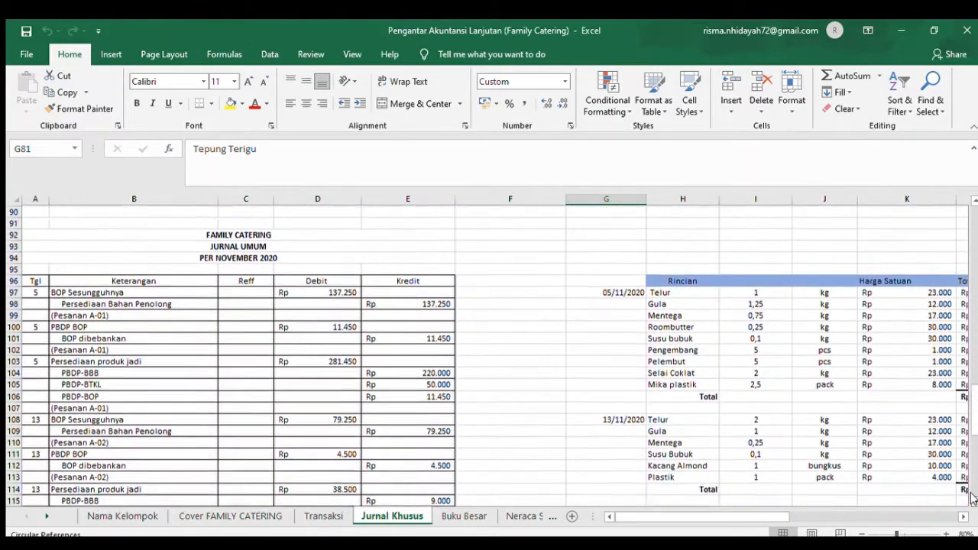
{"action": "scroll", "coordinate": [972, 498], "scroll_direction": "down", "scroll_amount": 1}
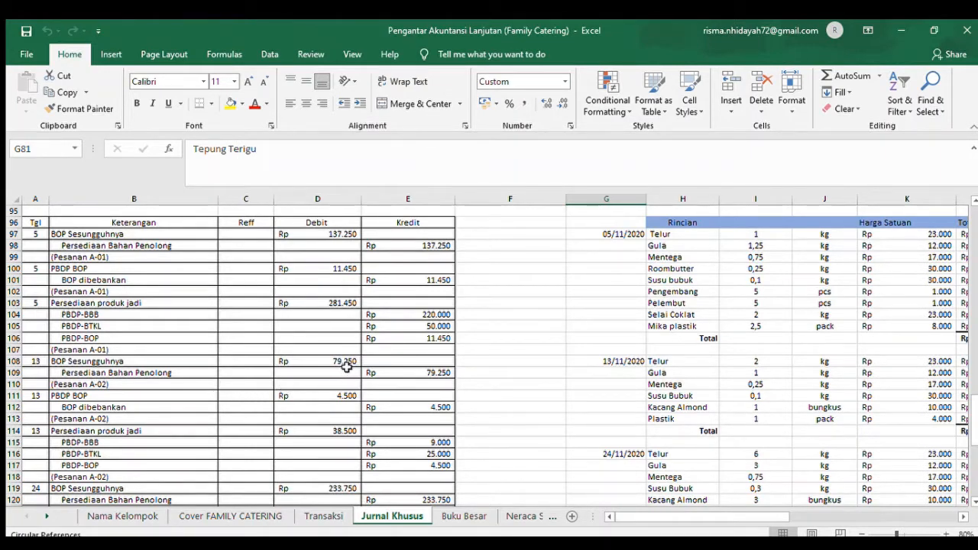
- Go through the 13 November auxiliary material breakdown beside the Jurnal Umum, item by item from Telur in H108 to the Plastik total in L113
{"action": "left_click", "coordinate": [663, 365]}
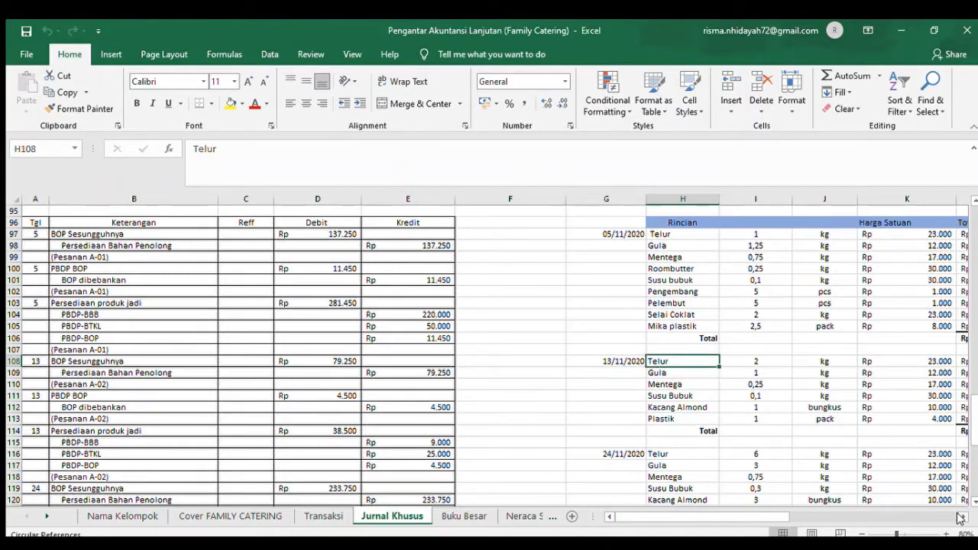
{"action": "left_click", "coordinate": [961, 518]}
{"action": "left_click", "coordinate": [961, 517]}
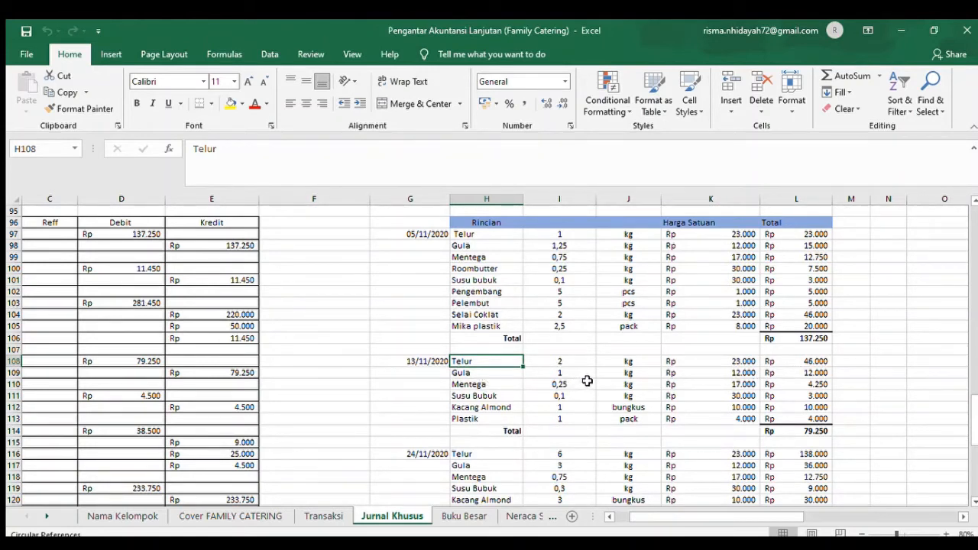
{"action": "left_click", "coordinate": [795, 373]}
{"action": "left_click", "coordinate": [504, 382]}
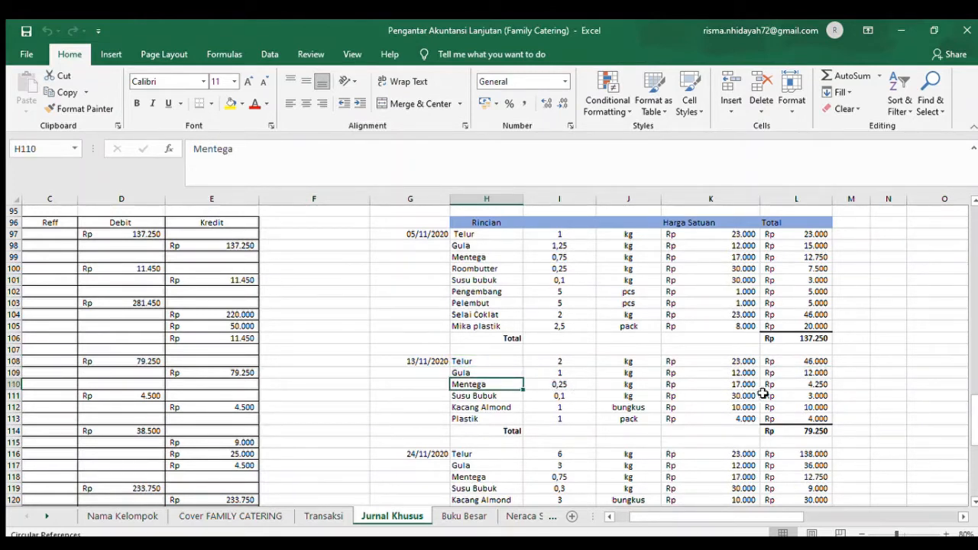
{"action": "left_click", "coordinate": [797, 386]}
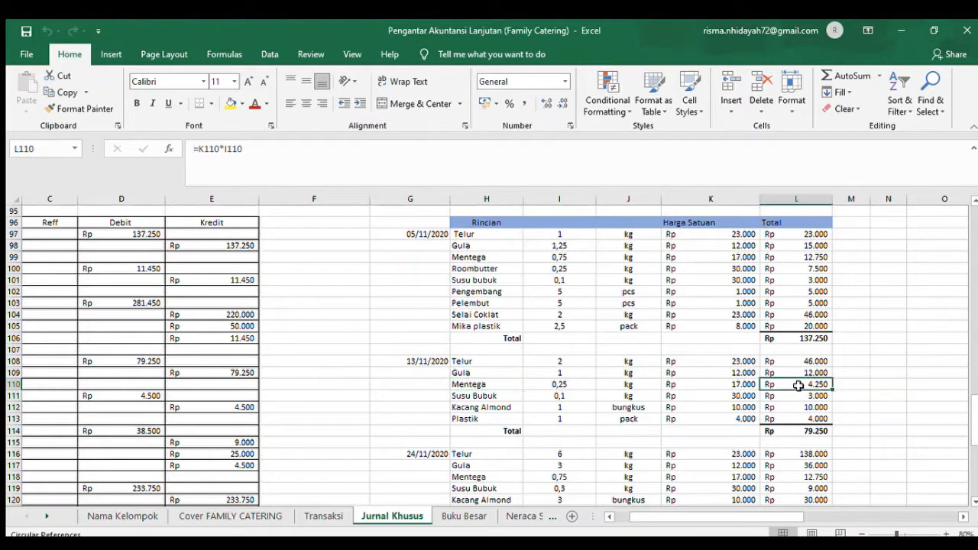
{"action": "left_click", "coordinate": [491, 397]}
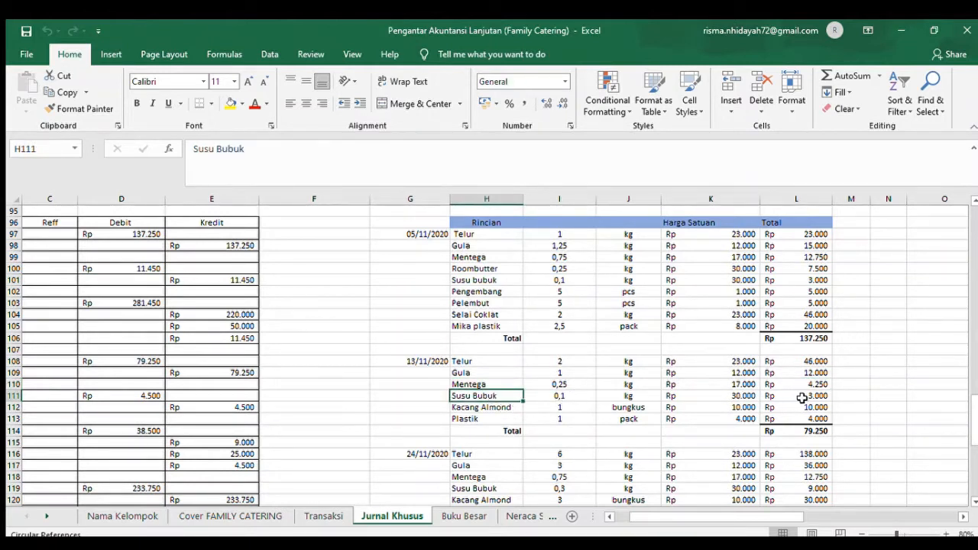
{"action": "left_click", "coordinate": [510, 411]}
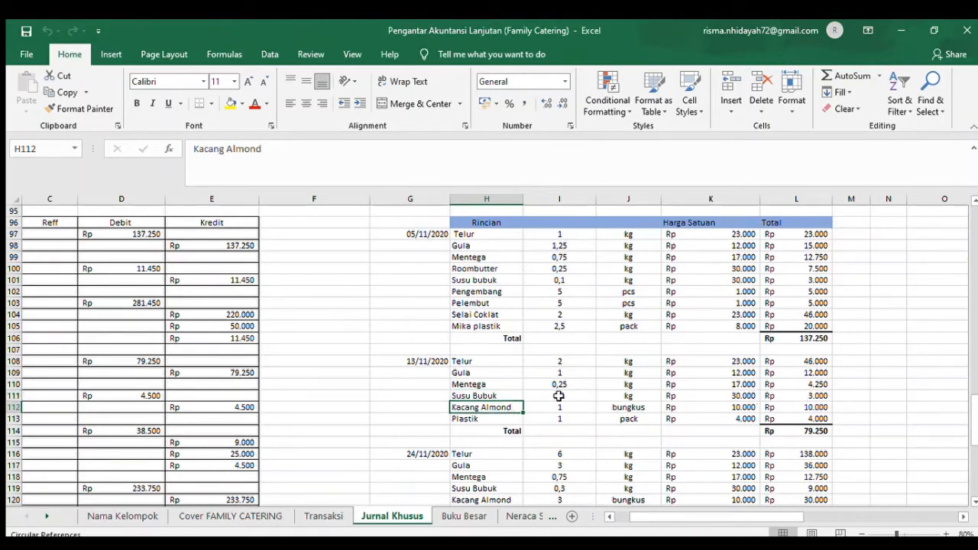
{"action": "left_click", "coordinate": [799, 417]}
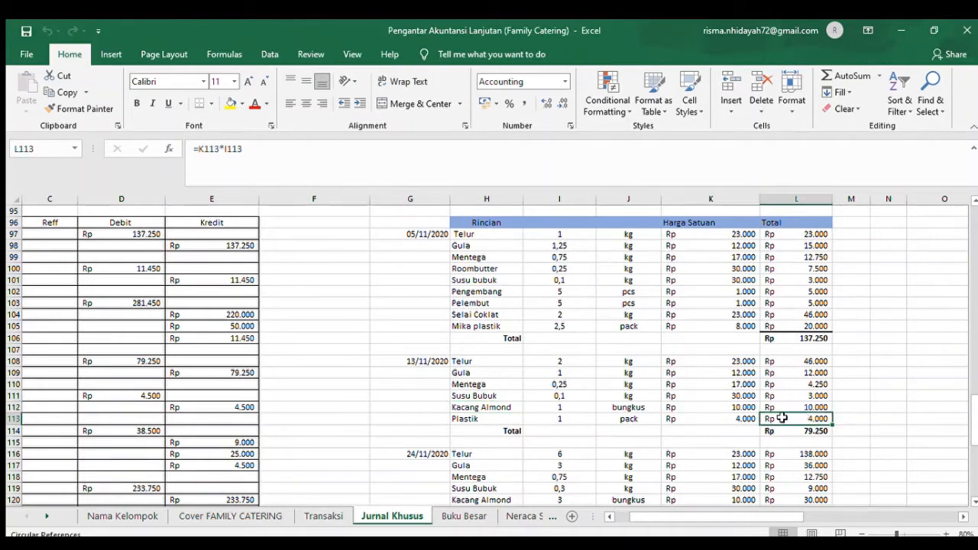
- Look up the order A-02 wage payment in Transaksi, and examine its PBDP BTKL debit and cash credit in row 57 of the Jurnal Pengeluaran Kas
{"action": "left_click", "coordinate": [310, 517]}
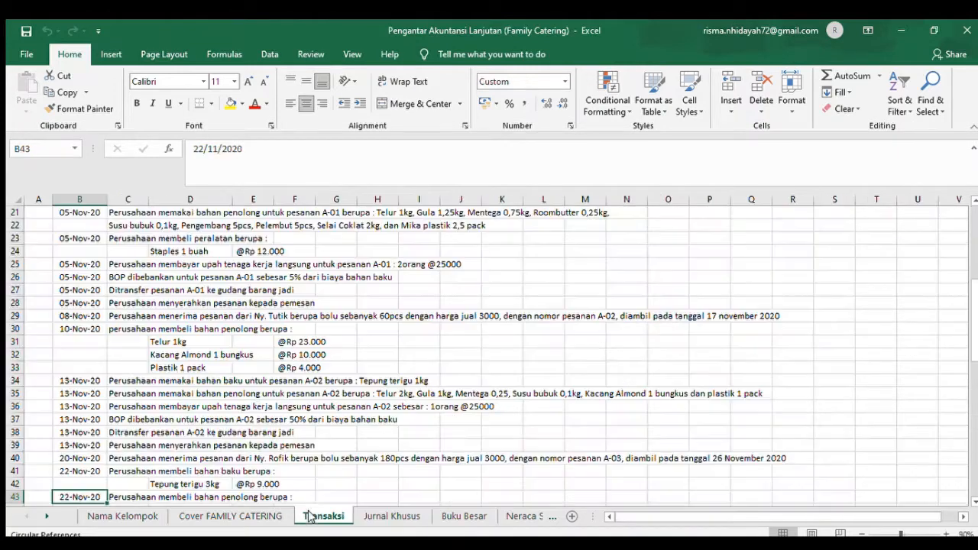
{"action": "left_click", "coordinate": [80, 456]}
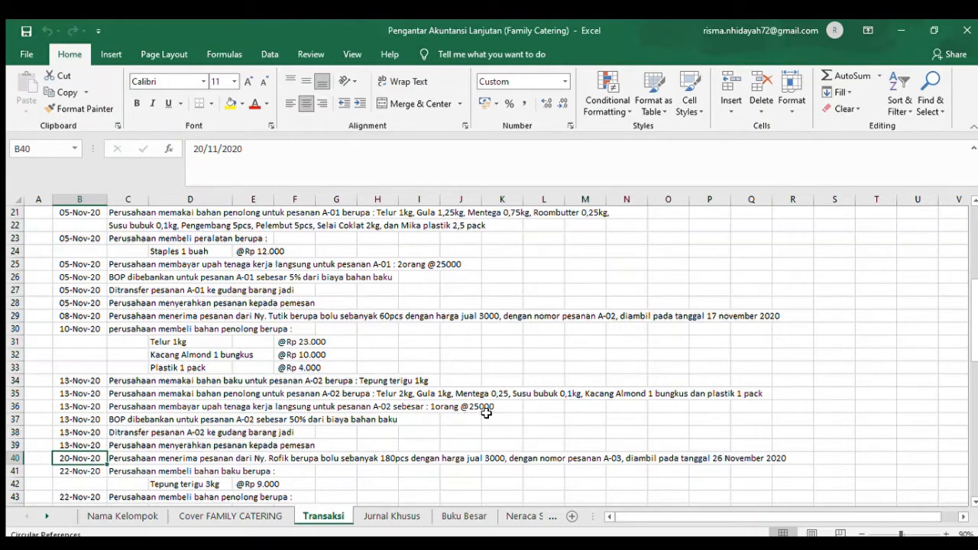
{"action": "left_click", "coordinate": [391, 516]}
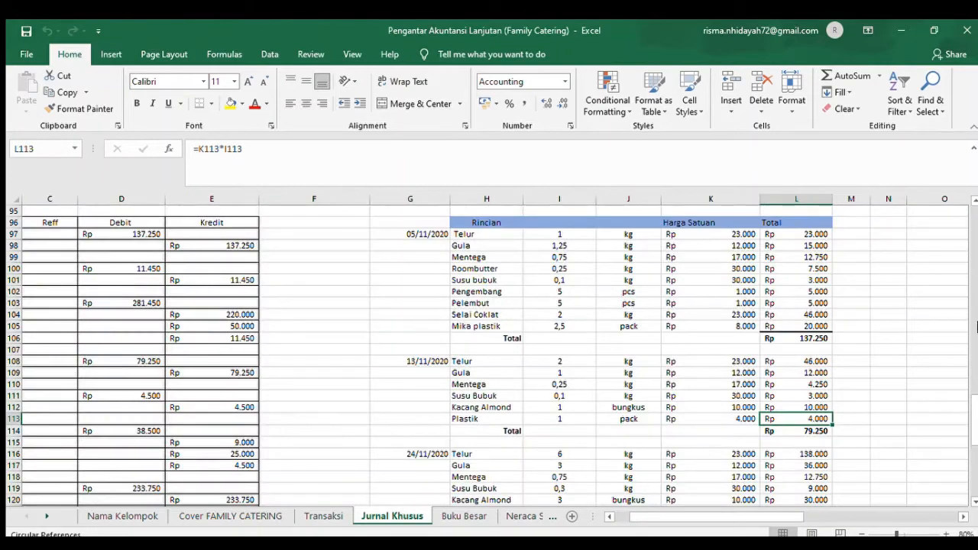
{"action": "scroll", "coordinate": [975, 327], "scroll_direction": "up", "scroll_amount": 17}
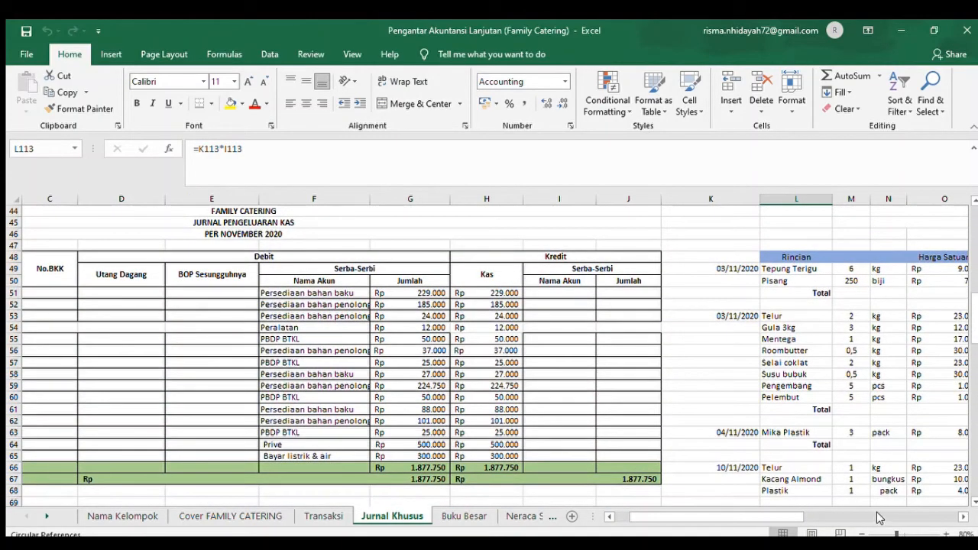
{"action": "left_click_drag", "start_coordinate": [718, 521], "coordinate": [596, 521]}
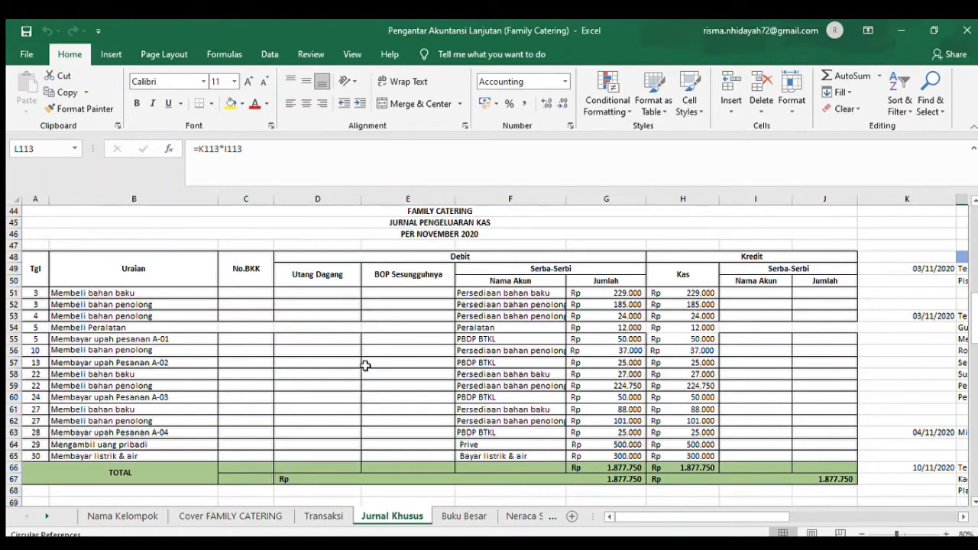
{"action": "left_click", "coordinate": [464, 363]}
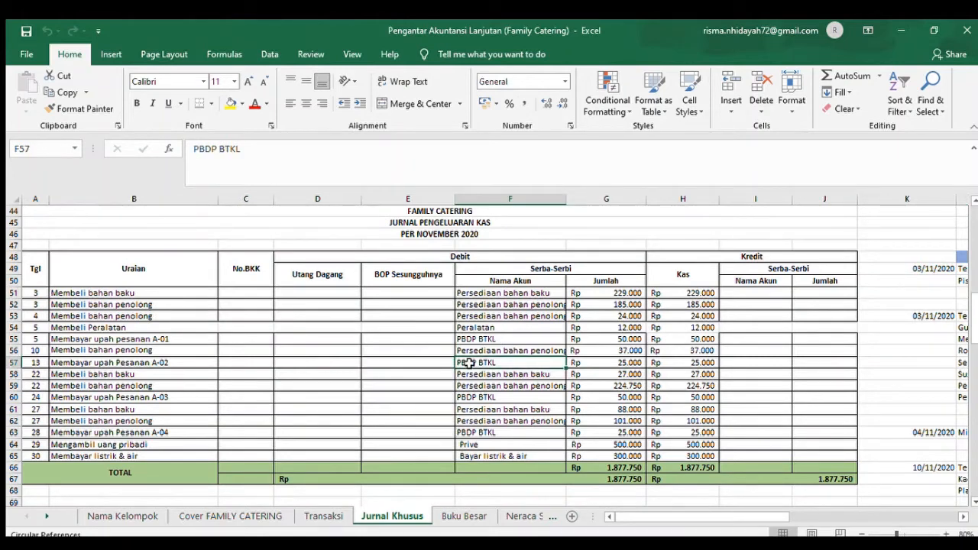
{"action": "left_click", "coordinate": [625, 363]}
{"action": "left_click", "coordinate": [691, 364]}
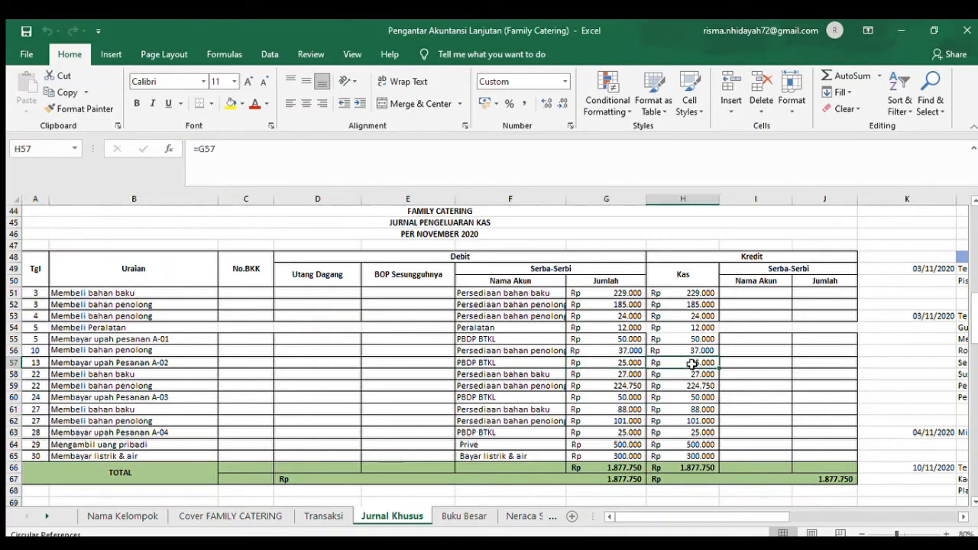
- Look up the order A-02 BOP charge in Transaksi row 37, and examine its PBDP BOP entry in Jurnal Umum row 111
{"action": "left_click", "coordinate": [314, 517]}
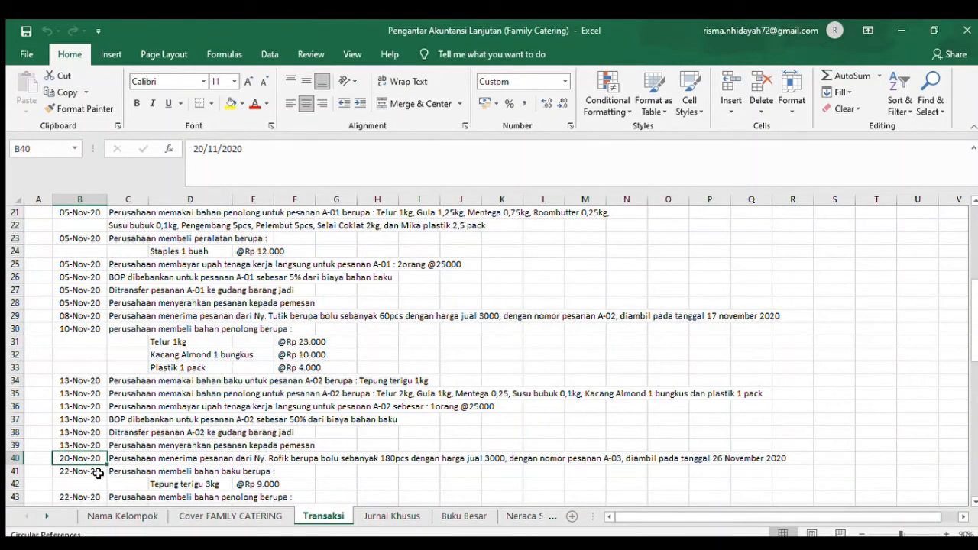
{"action": "left_click", "coordinate": [120, 420]}
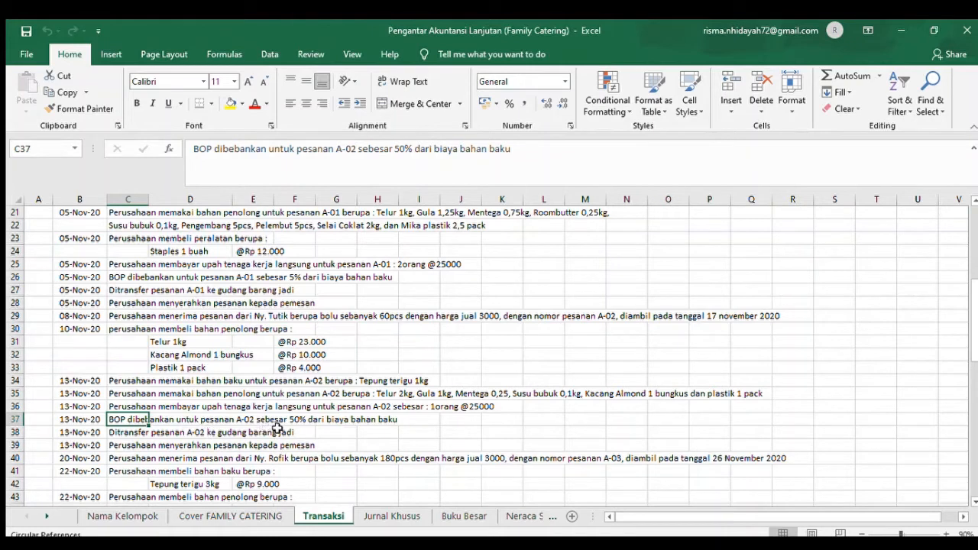
{"action": "left_click", "coordinate": [359, 432]}
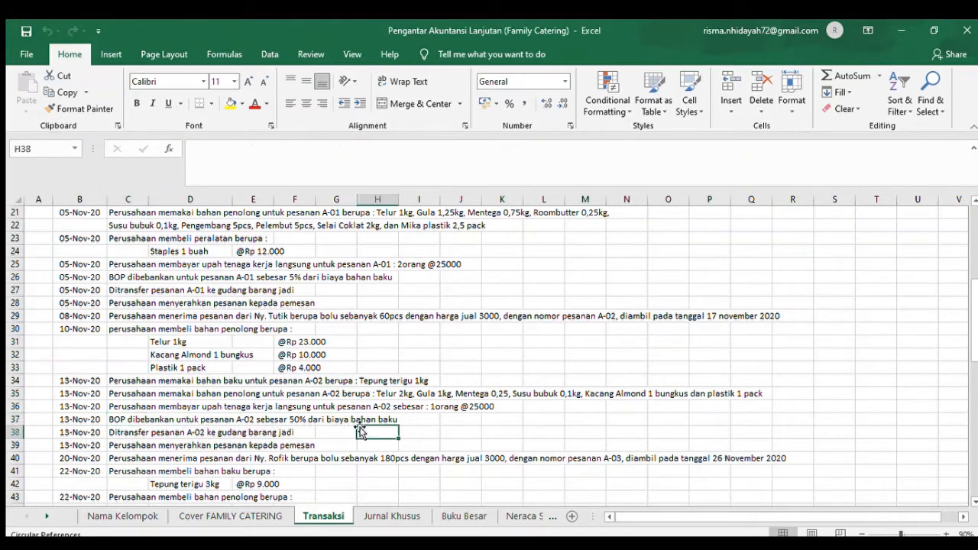
{"action": "left_click", "coordinate": [397, 511]}
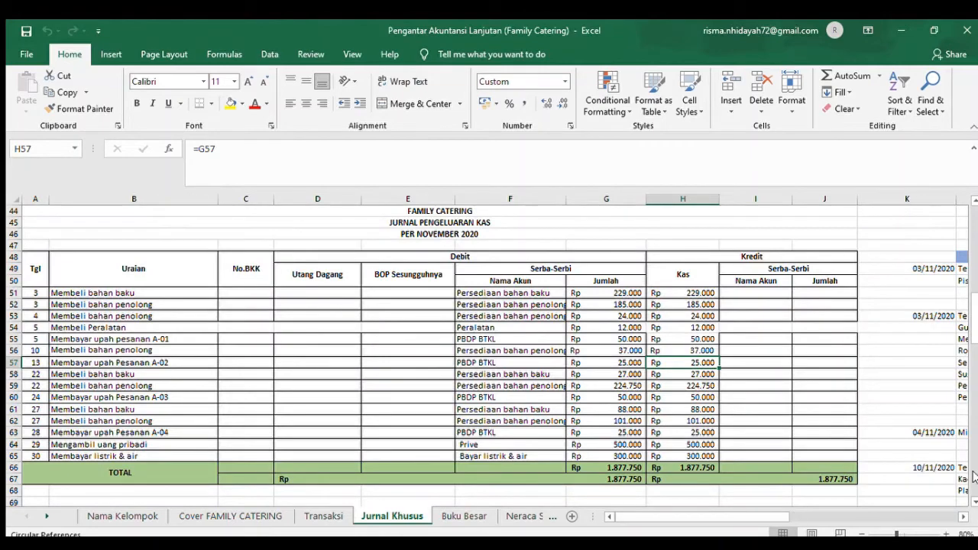
{"action": "left_click", "coordinate": [974, 477]}
{"action": "left_click", "coordinate": [974, 477]}
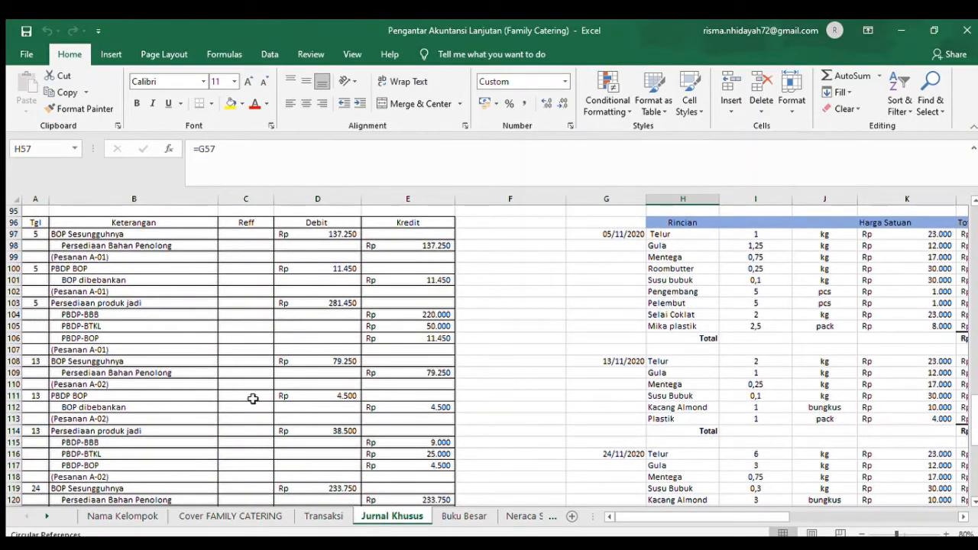
{"action": "left_click", "coordinate": [61, 395]}
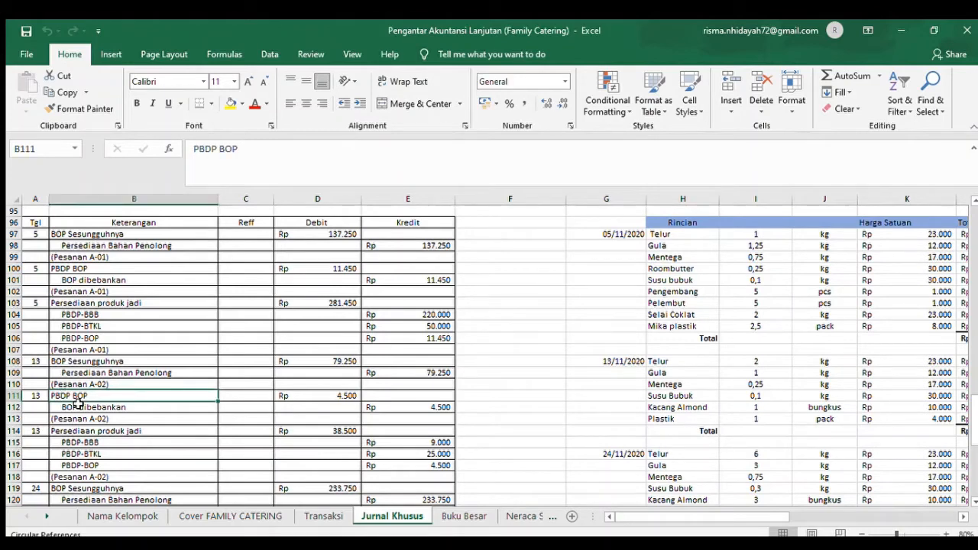
{"action": "left_click", "coordinate": [363, 396]}
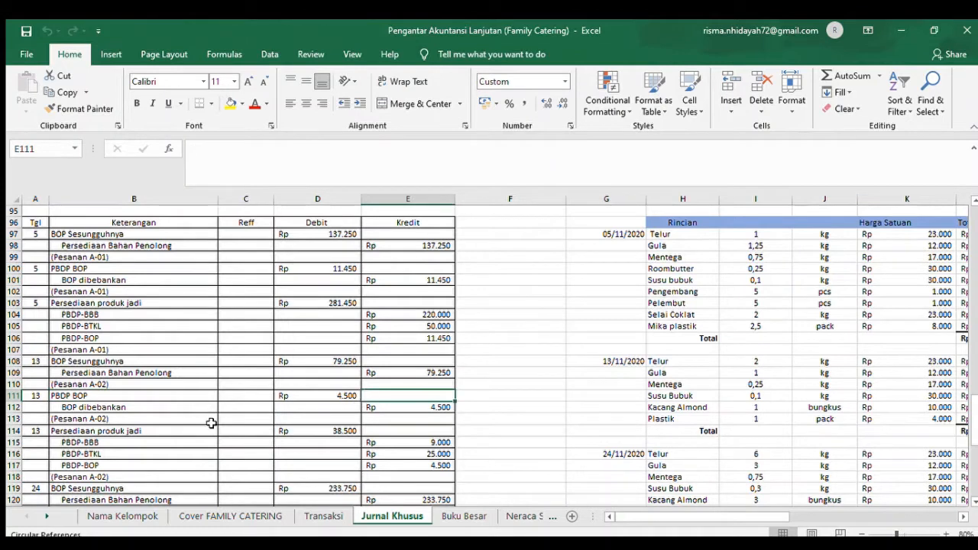
- Check the order A-02 transfer to finished goods in Transaksi, and examine its Persediaan produk jadi entry in Jurnal Umum rows 114 to 117
{"action": "left_click", "coordinate": [310, 515]}
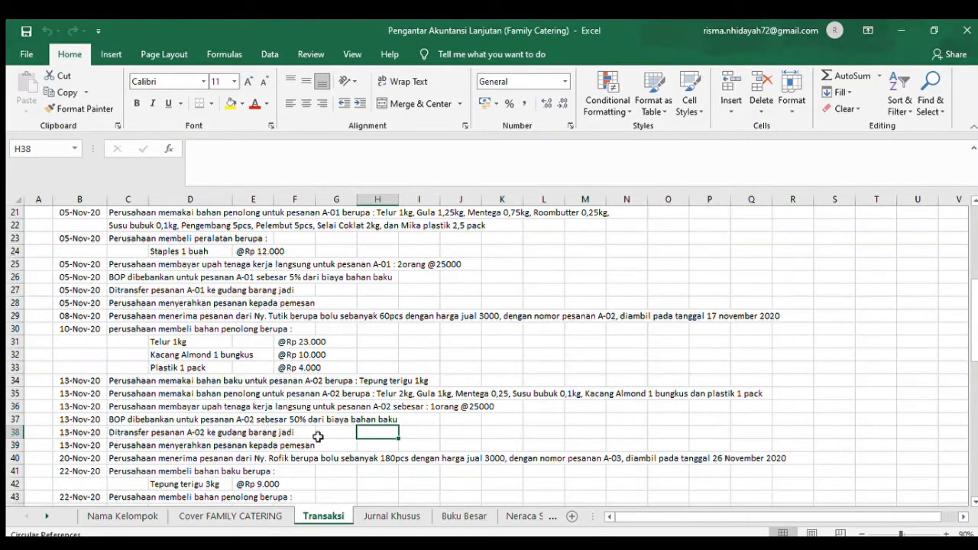
{"action": "left_click", "coordinate": [368, 514]}
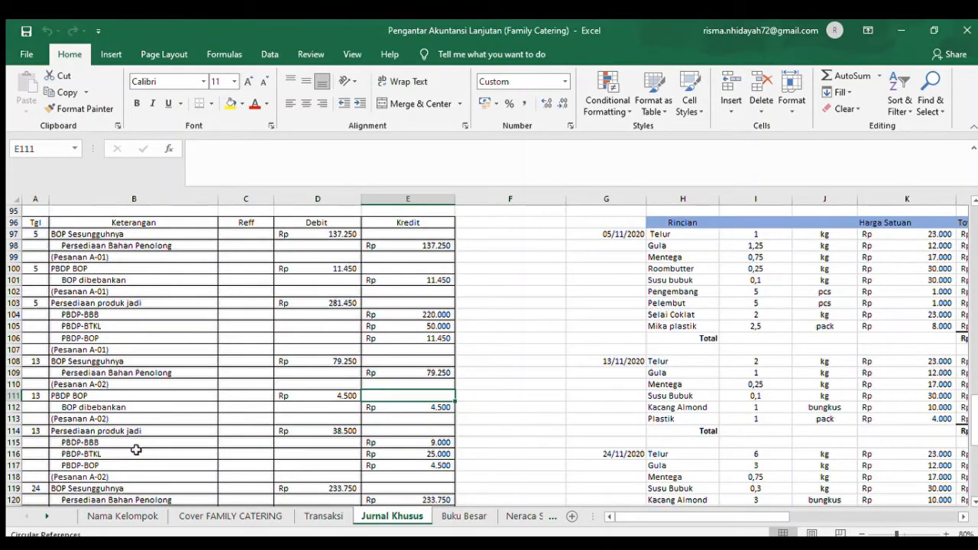
{"action": "left_click", "coordinate": [83, 431]}
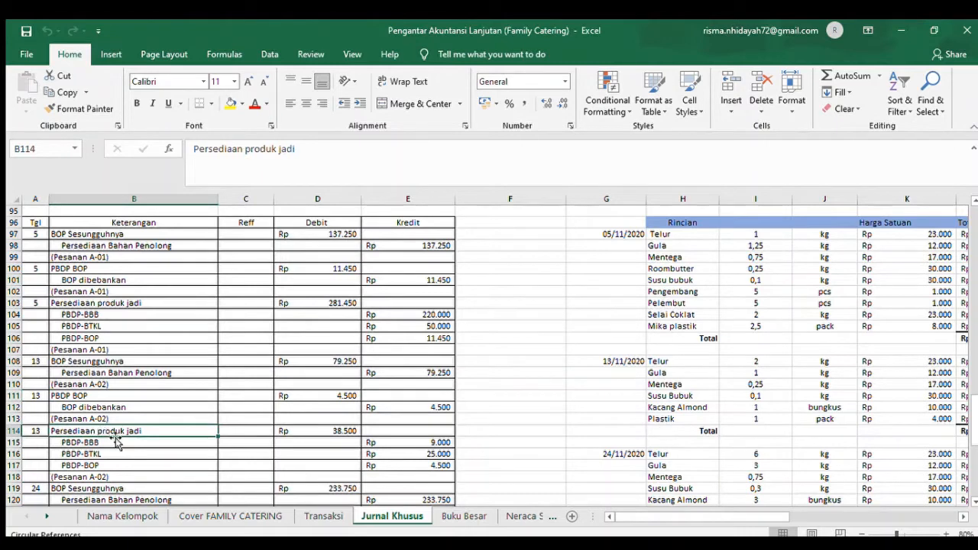
{"action": "left_click", "coordinate": [345, 433]}
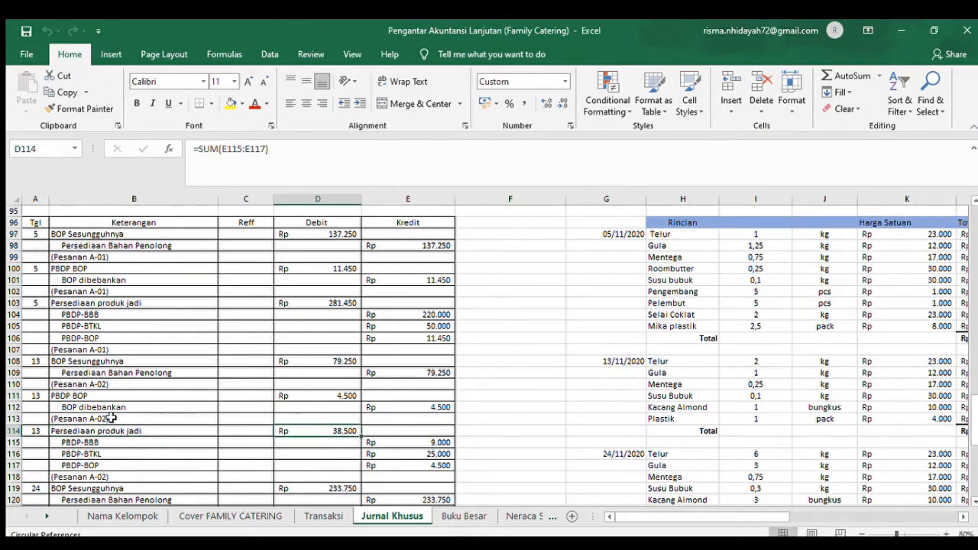
{"action": "left_click", "coordinate": [87, 441]}
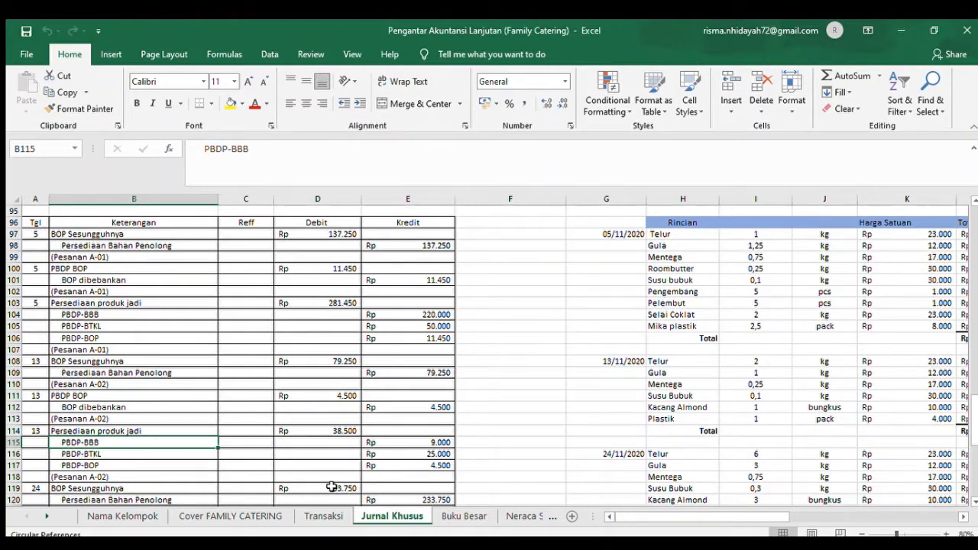
{"action": "left_click", "coordinate": [443, 473]}
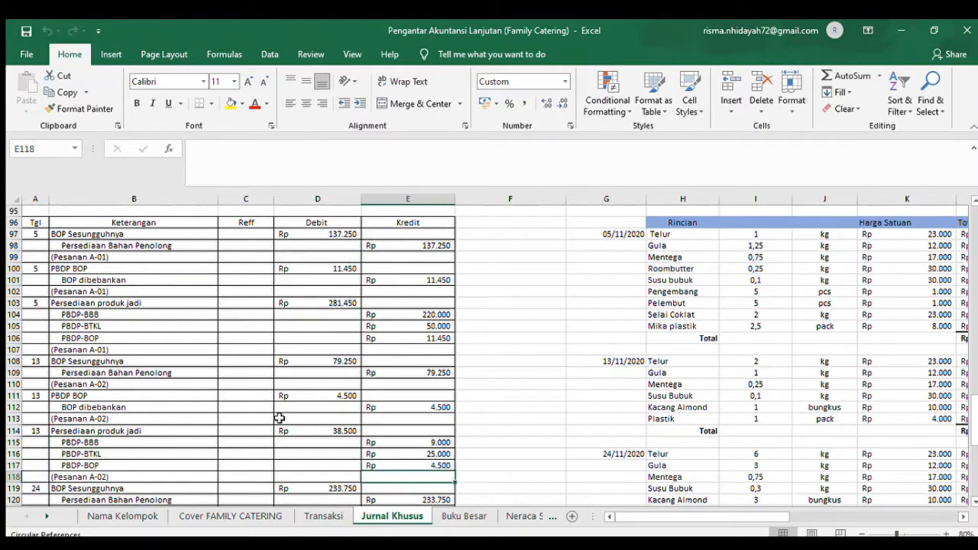
- Look up the 13 November order A-02 delivery in Transaksi row 39, and find its entry in row 34 of the Jurnal Penerimaan Kas
{"action": "left_click", "coordinate": [306, 518]}
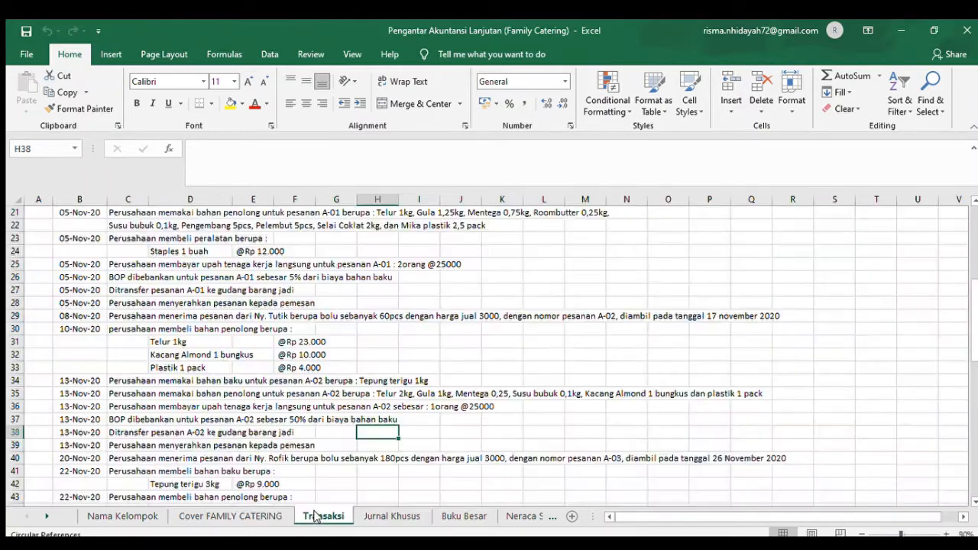
{"action": "left_click", "coordinate": [130, 432]}
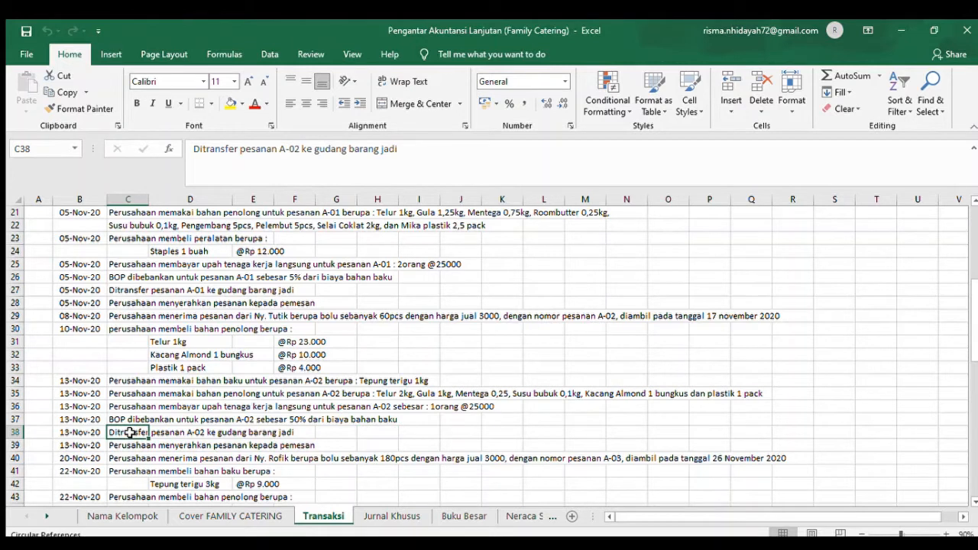
{"action": "left_click", "coordinate": [130, 444]}
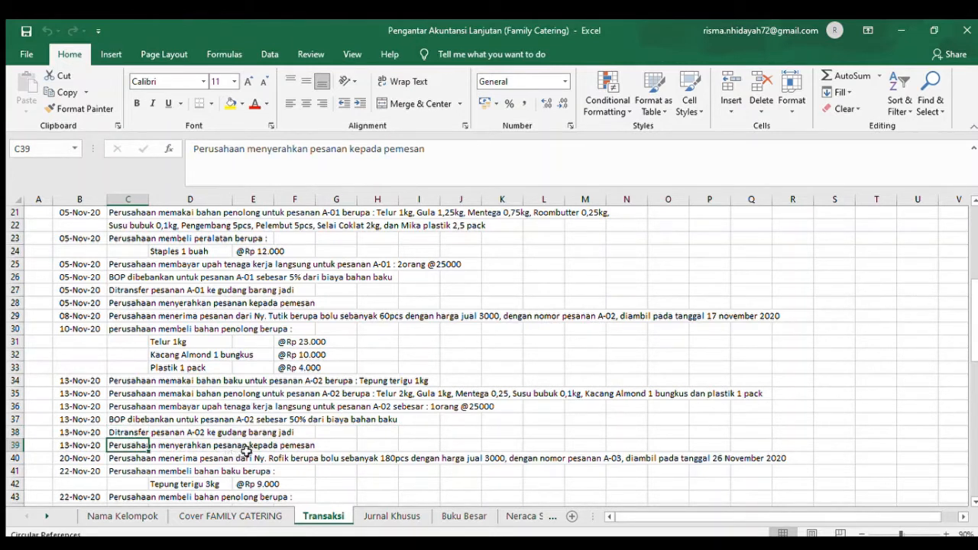
{"action": "left_click", "coordinate": [299, 446]}
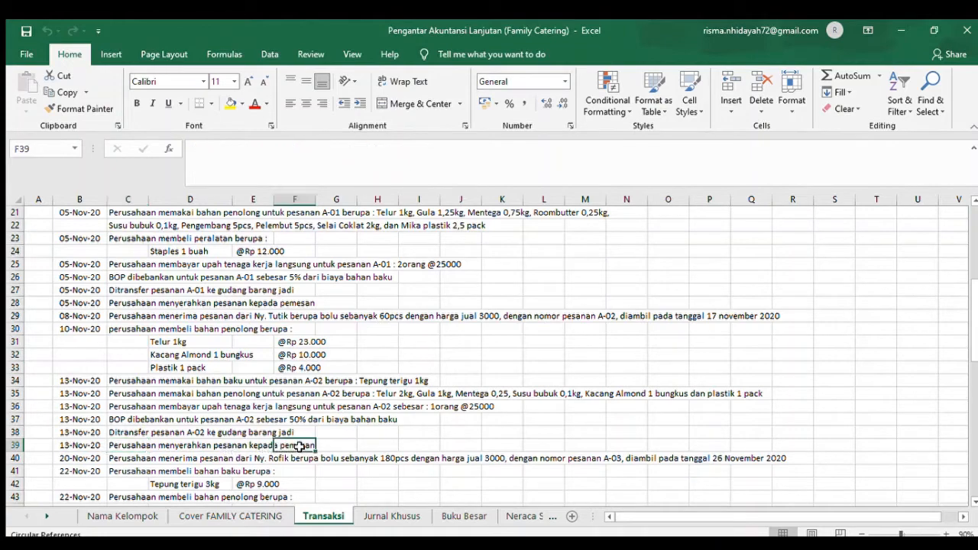
{"action": "left_click", "coordinate": [392, 515]}
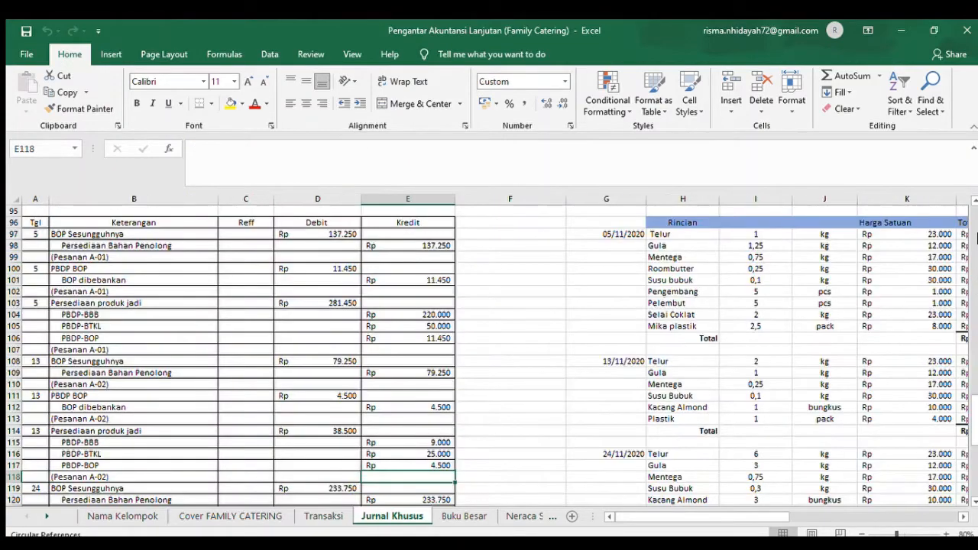
{"action": "left_click", "coordinate": [973, 230]}
{"action": "left_click", "coordinate": [973, 230]}
{"action": "left_click", "coordinate": [973, 230]}
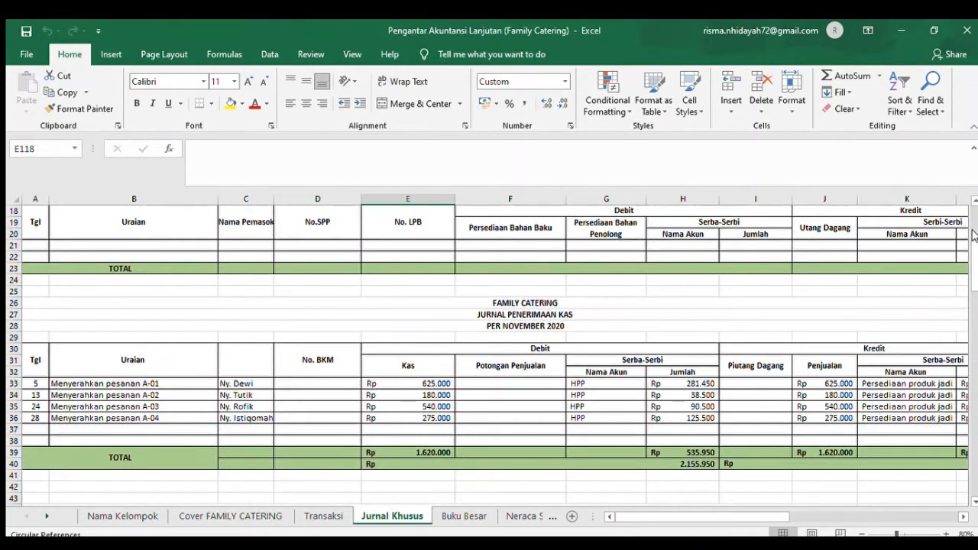
{"action": "left_click", "coordinate": [35, 393]}
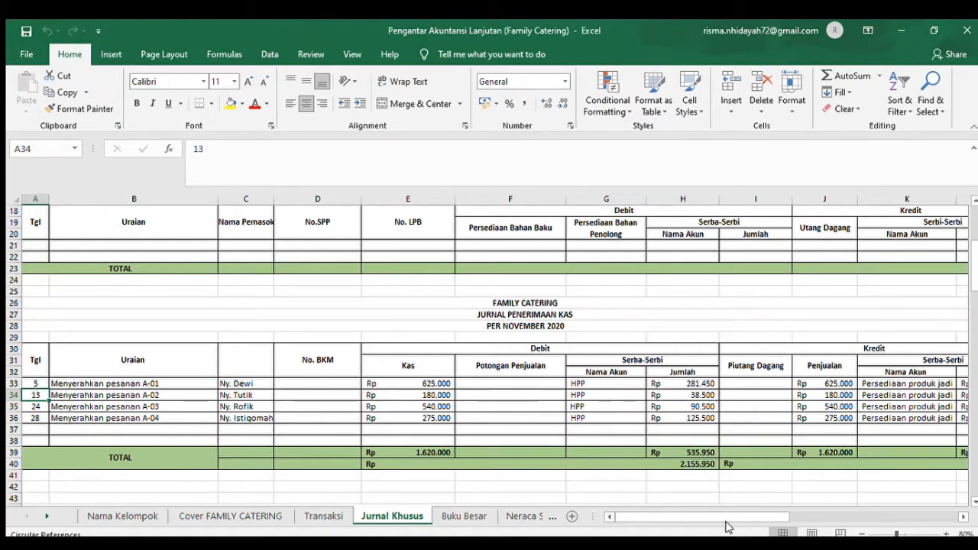
- Examine the Penjualan and Persediaan produk jadi credits for order A-02 in J34 and K34 of the Jurnal Penerimaan Kas
{"action": "left_click", "coordinate": [962, 518]}
{"action": "left_click", "coordinate": [962, 517]}
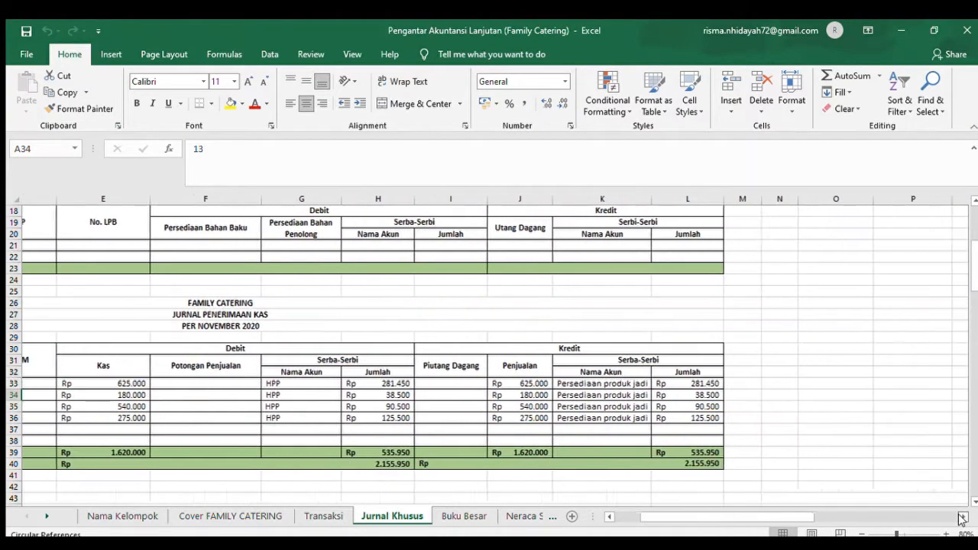
{"action": "left_click", "coordinate": [508, 394]}
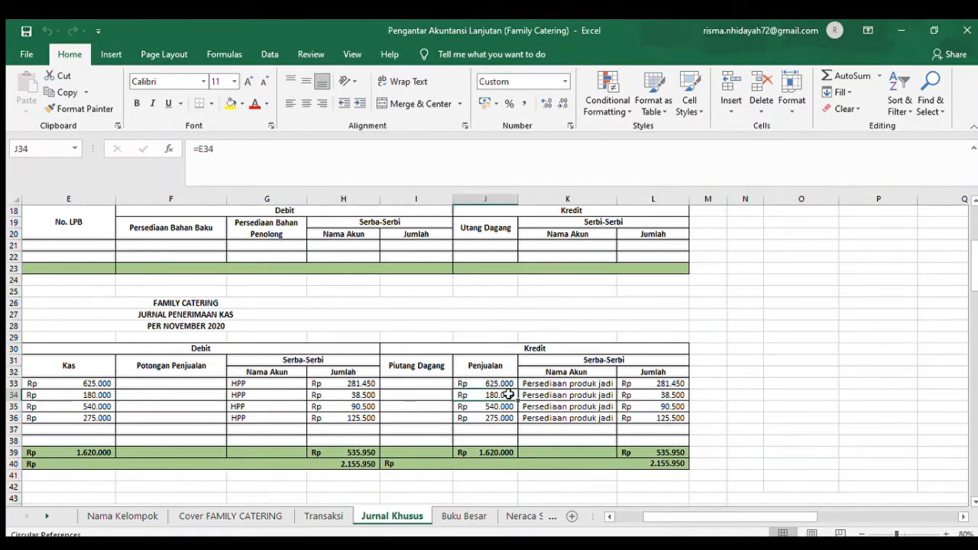
{"action": "left_click", "coordinate": [547, 394]}
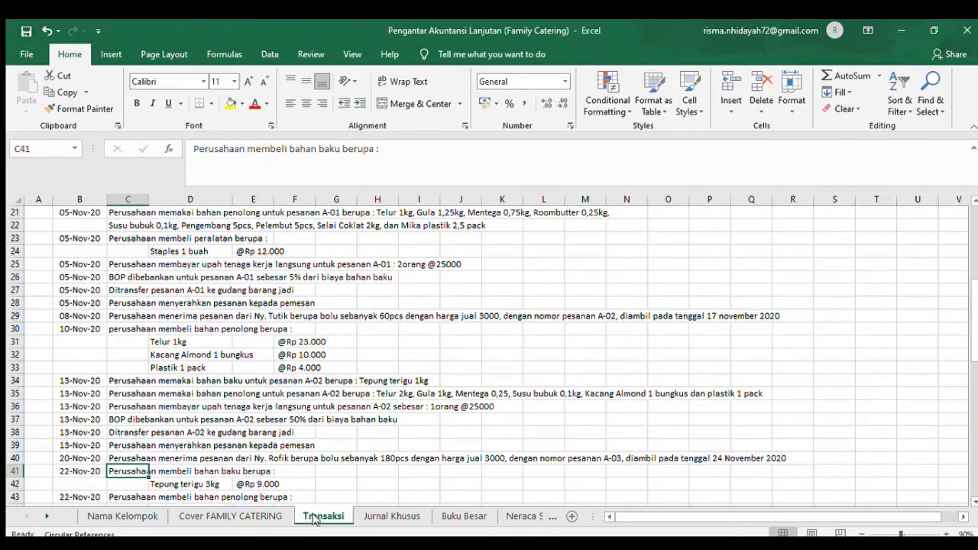
- Read the order A-03 receipt and 22 November raw material purchase in Transaksi, and examine the purchase in Jurnal Pengeluaran Kas row 58
{"action": "left_click", "coordinate": [109, 458]}
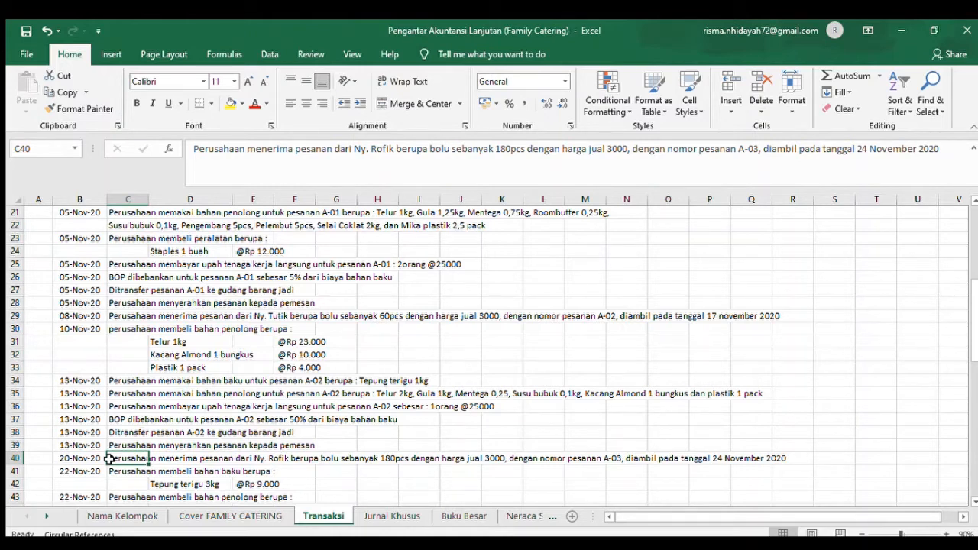
{"action": "key", "text": "Down"}
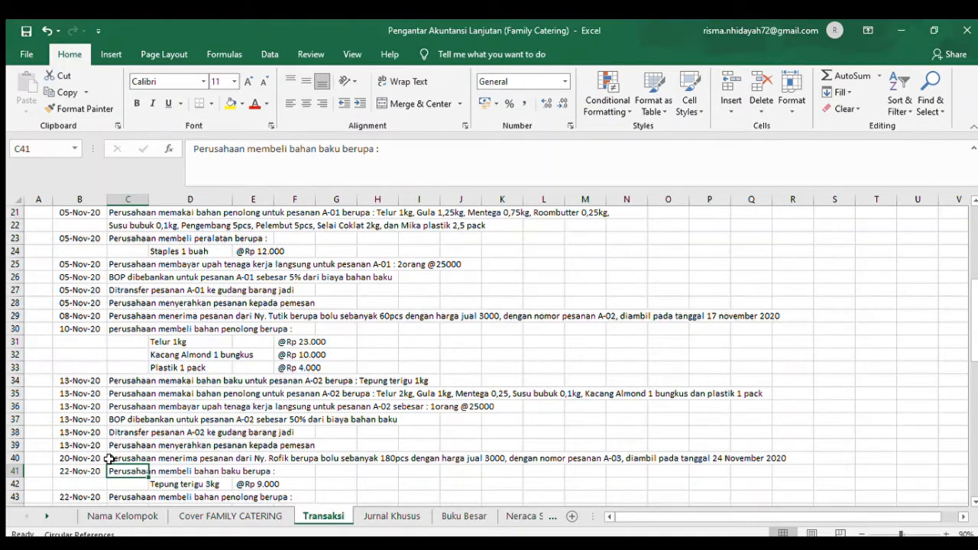
{"action": "left_click", "coordinate": [400, 518]}
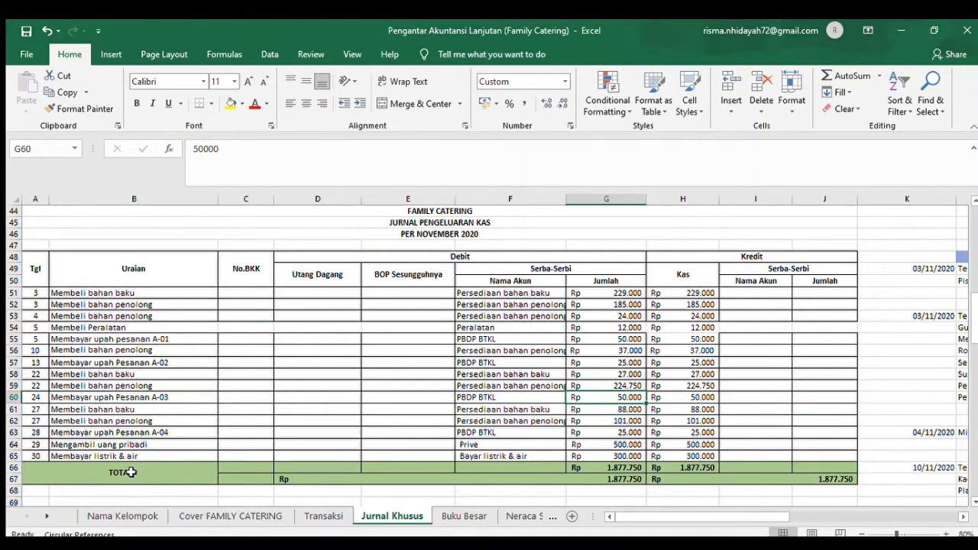
{"action": "left_click", "coordinate": [67, 373]}
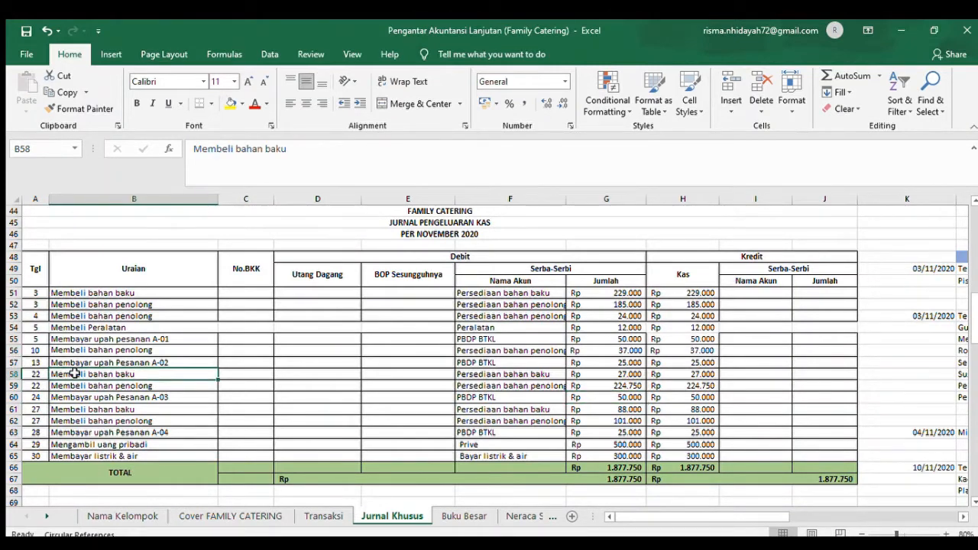
{"action": "left_click", "coordinate": [522, 376]}
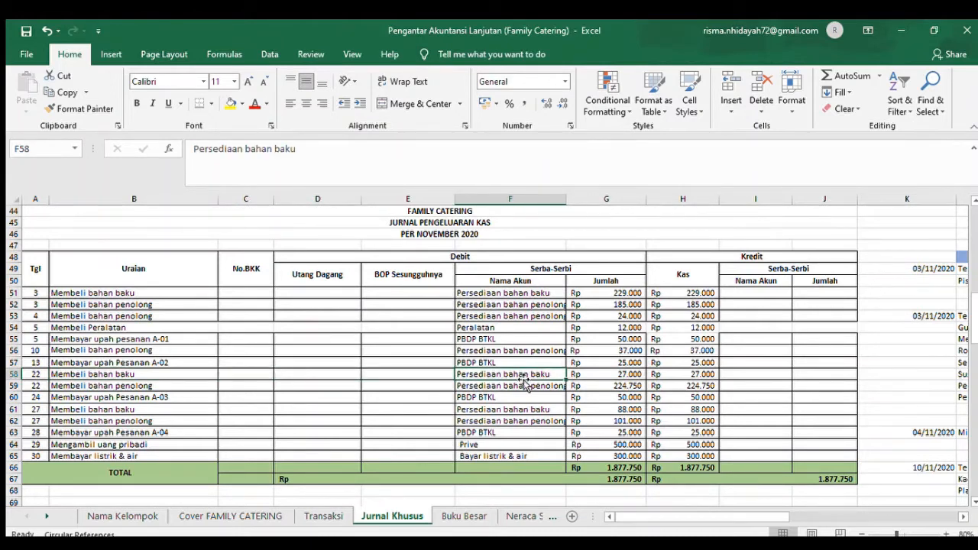
{"action": "key", "text": "Right"}
{"action": "key", "text": "Right"}
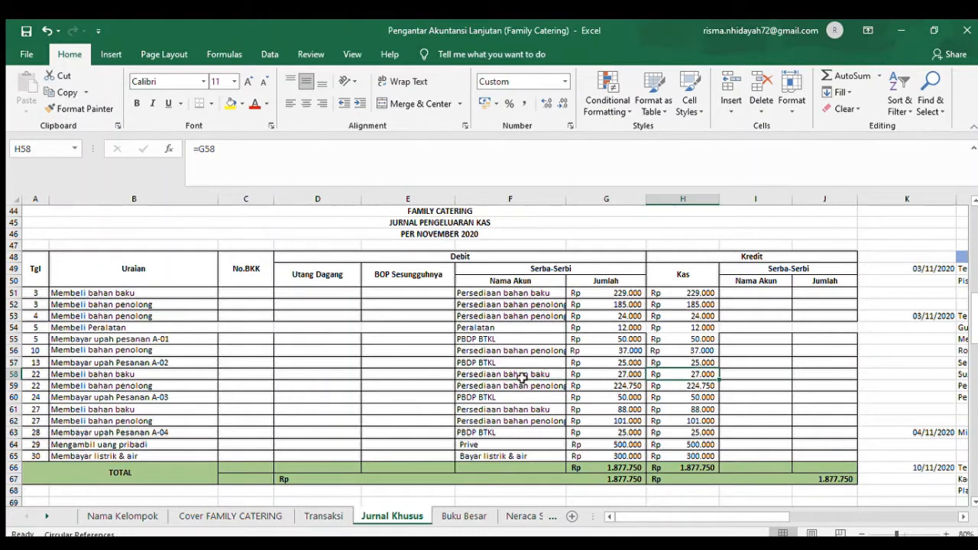
{"action": "key", "text": "Right"}
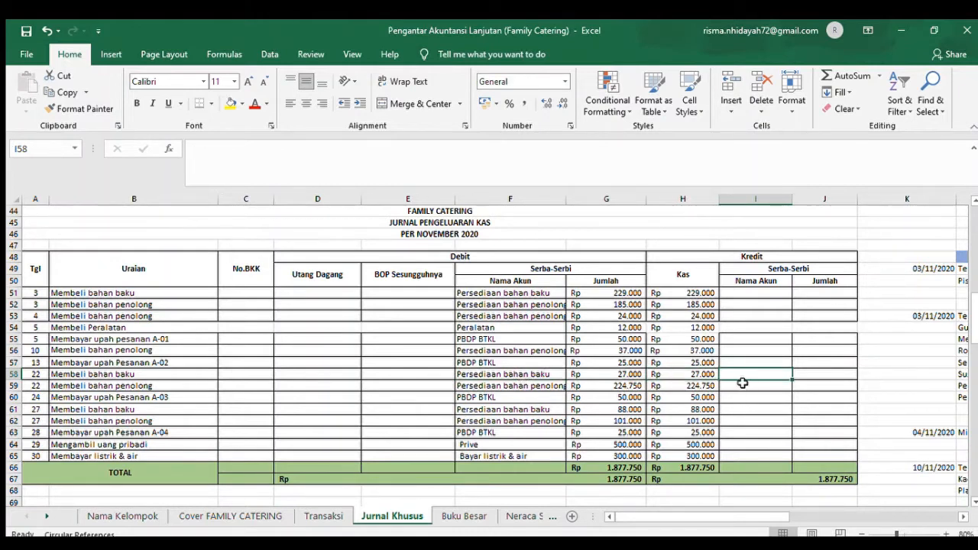
- Examine the 22 November Tepung Terigu purchase breakdown in row 49 beside the Jurnal Pengeluaran Kas
{"action": "left_click", "coordinate": [959, 517]}
{"action": "left_click", "coordinate": [959, 516]}
{"action": "left_click", "coordinate": [959, 517]}
{"action": "left_click", "coordinate": [960, 517]}
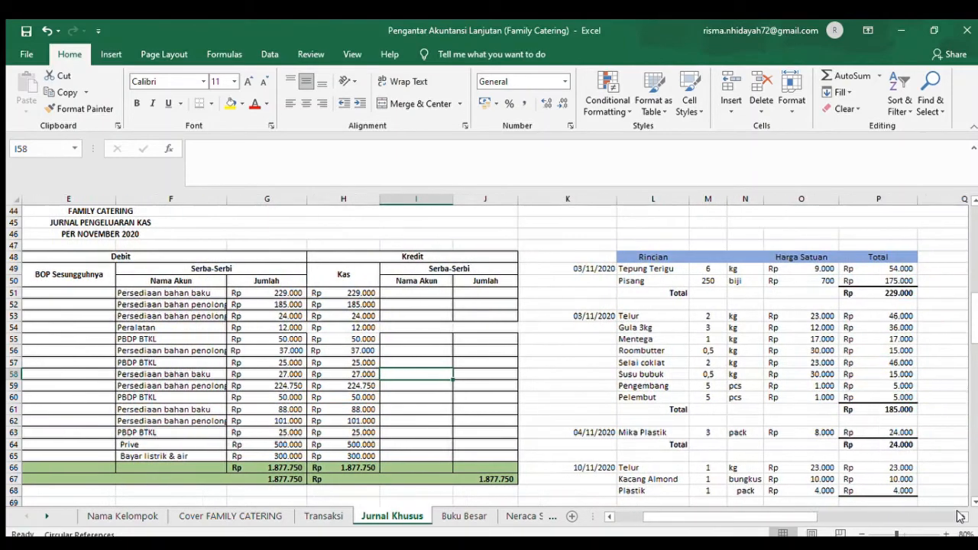
{"action": "left_click", "coordinate": [960, 516]}
{"action": "left_click", "coordinate": [960, 517]}
{"action": "left_click", "coordinate": [959, 516]}
{"action": "left_click", "coordinate": [960, 517]}
{"action": "left_click", "coordinate": [960, 517]}
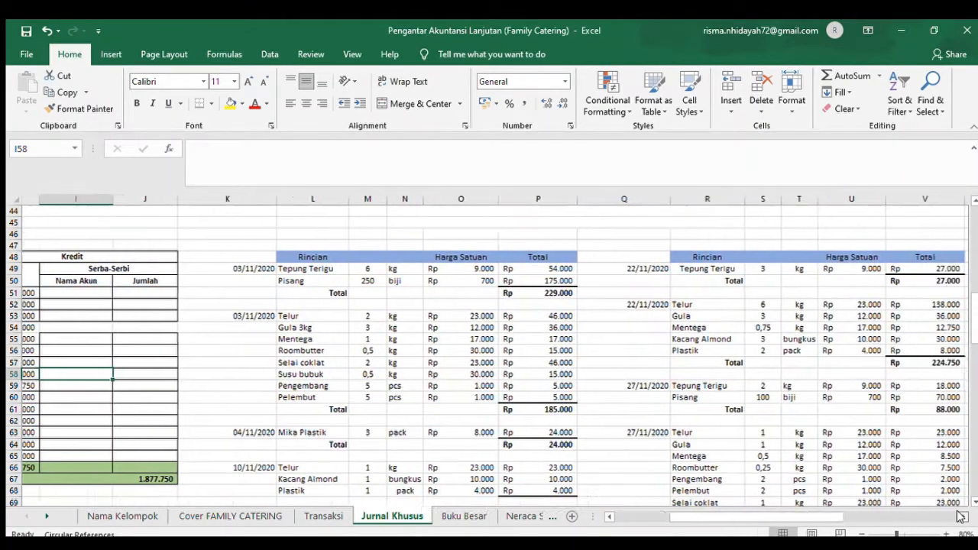
{"action": "left_click", "coordinate": [959, 516]}
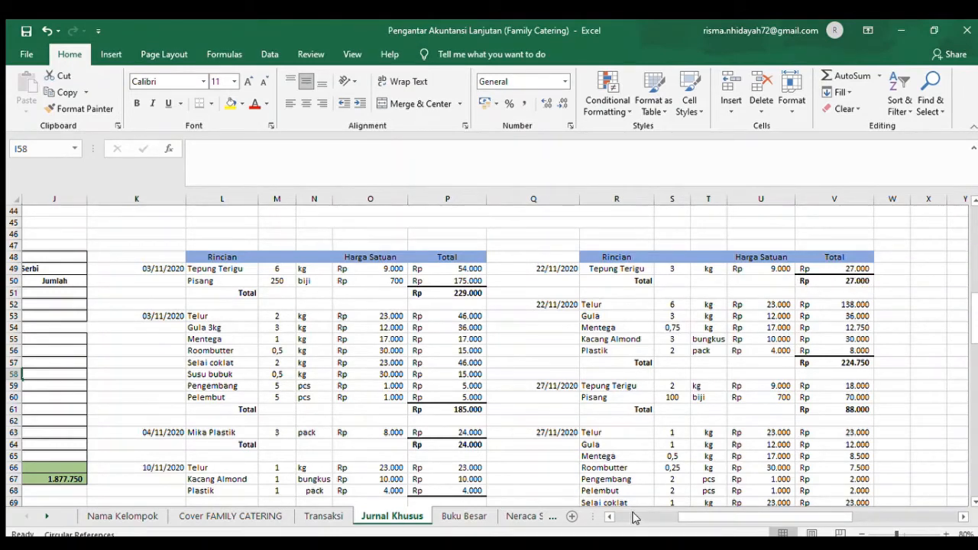
{"action": "left_click", "coordinate": [634, 517]}
{"action": "left_click", "coordinate": [634, 516]}
- Find the 22 November auxiliary material purchase in row 43 of the Transaksi sheet
{"action": "left_click", "coordinate": [323, 517]}
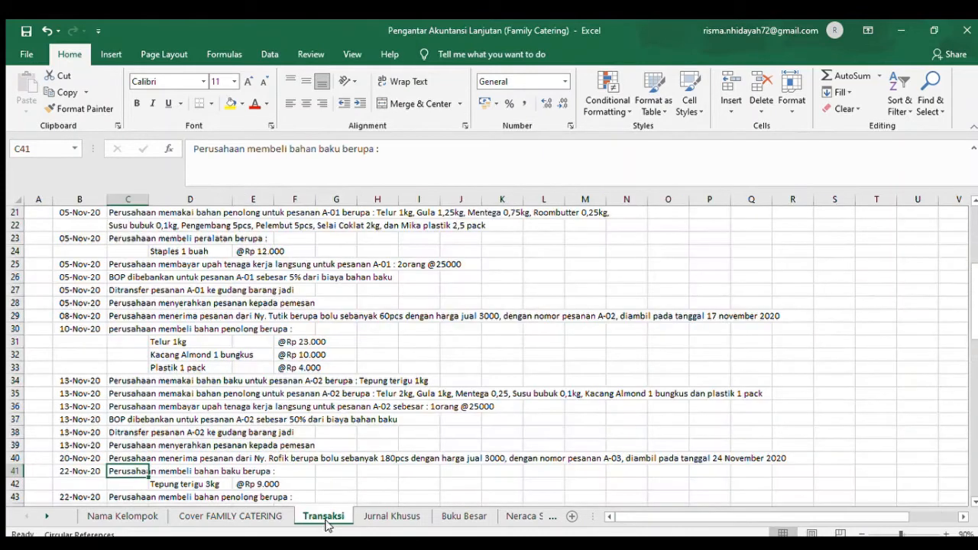
{"action": "key", "text": "Down"}
{"action": "key", "text": "Down"}
{"action": "key", "text": "Down"}
{"action": "key", "text": "Down"}
{"action": "key", "text": "Down"}
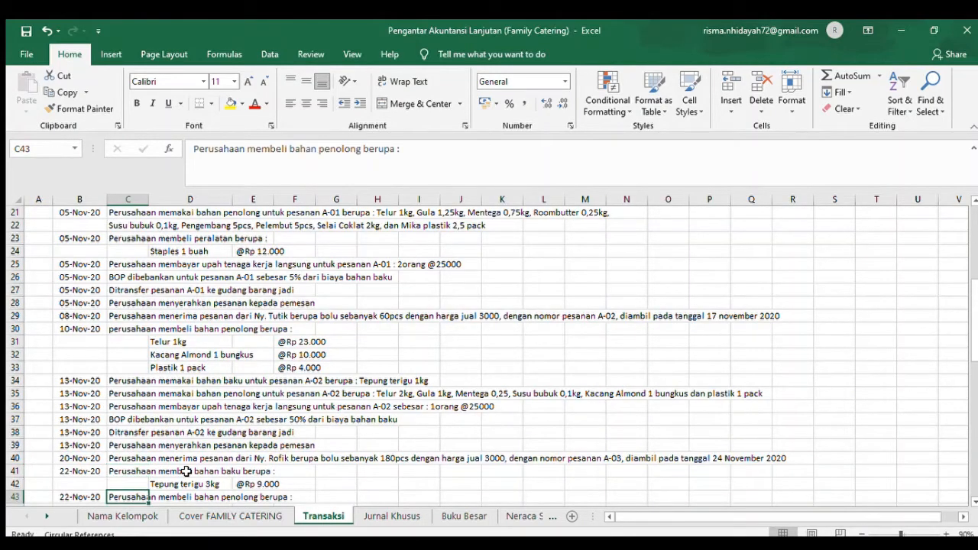
- Read the auxiliary materials bought on 22 November, from Telur to Plastik, in rows 44 to 48 of the Transaksi sheet
{"action": "key", "text": "Up"}
{"action": "key", "text": "Up"}
{"action": "key", "text": "Up"}
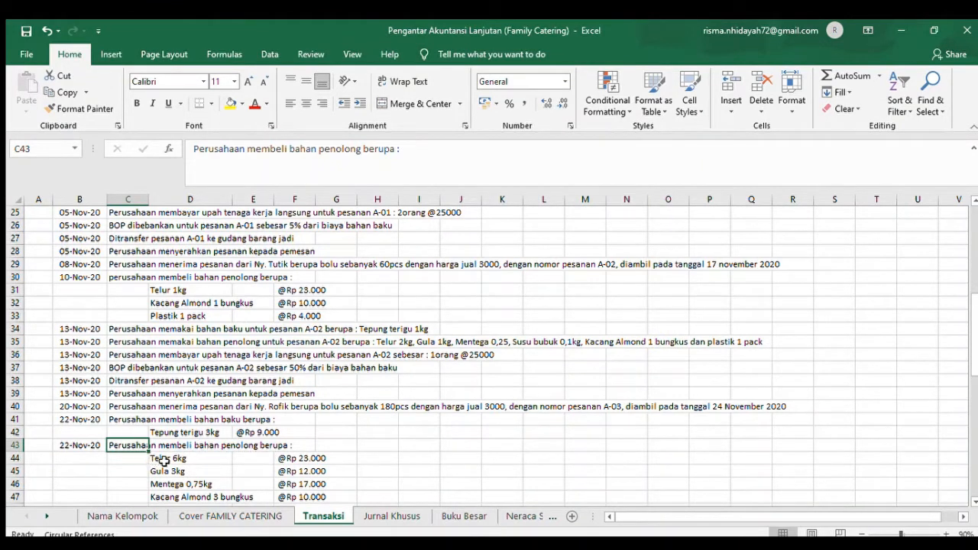
{"action": "left_click", "coordinate": [169, 459]}
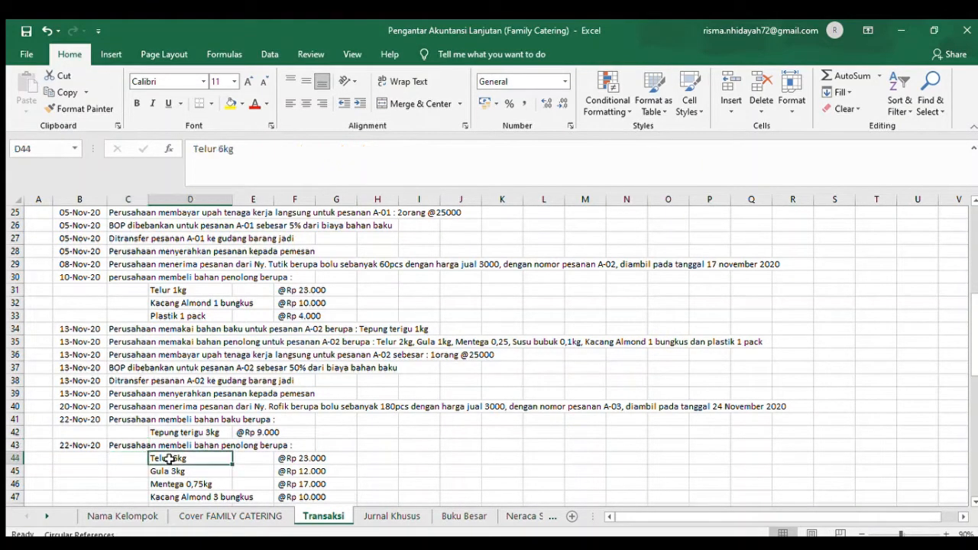
{"action": "key", "text": "Down"}
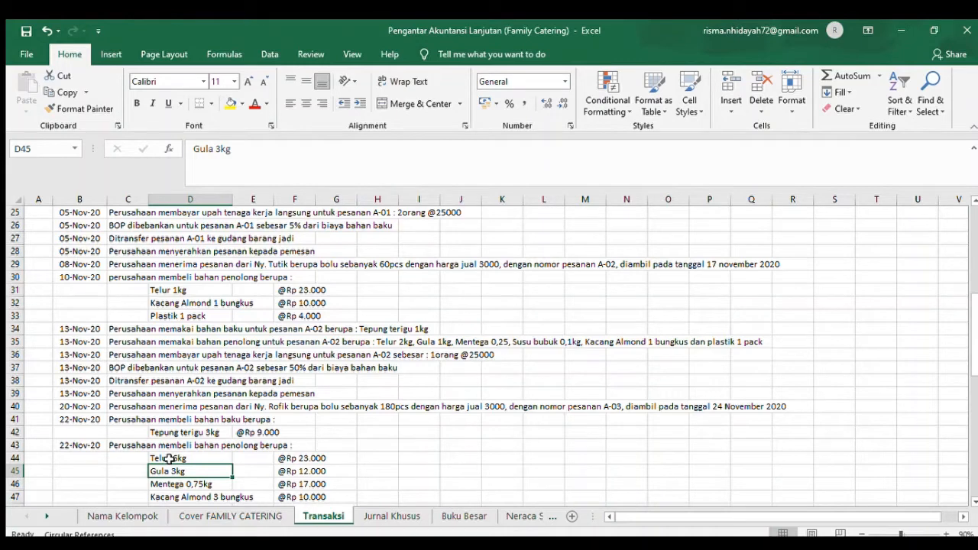
{"action": "key", "text": "Down"}
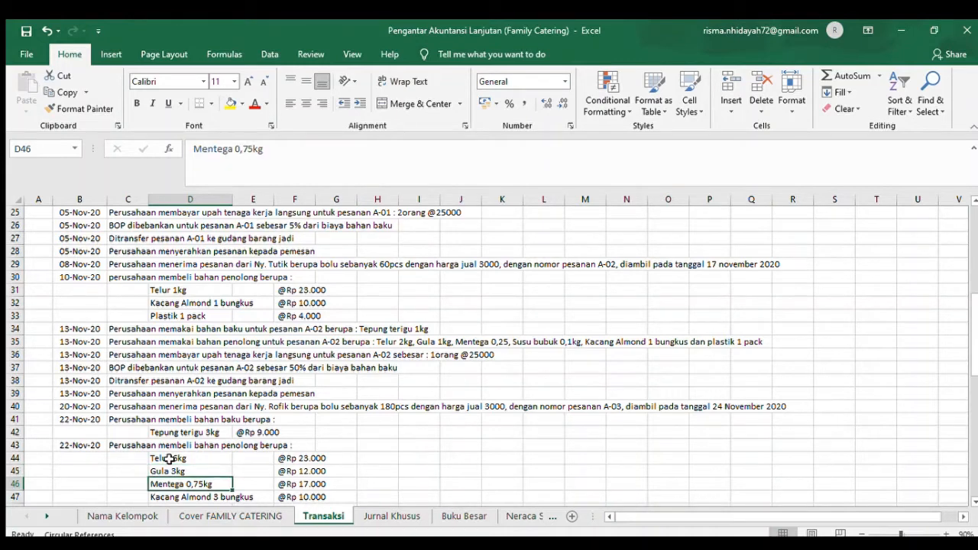
{"action": "key", "text": "Down"}
{"action": "key", "text": "Down"}
{"action": "key", "text": "Down"}
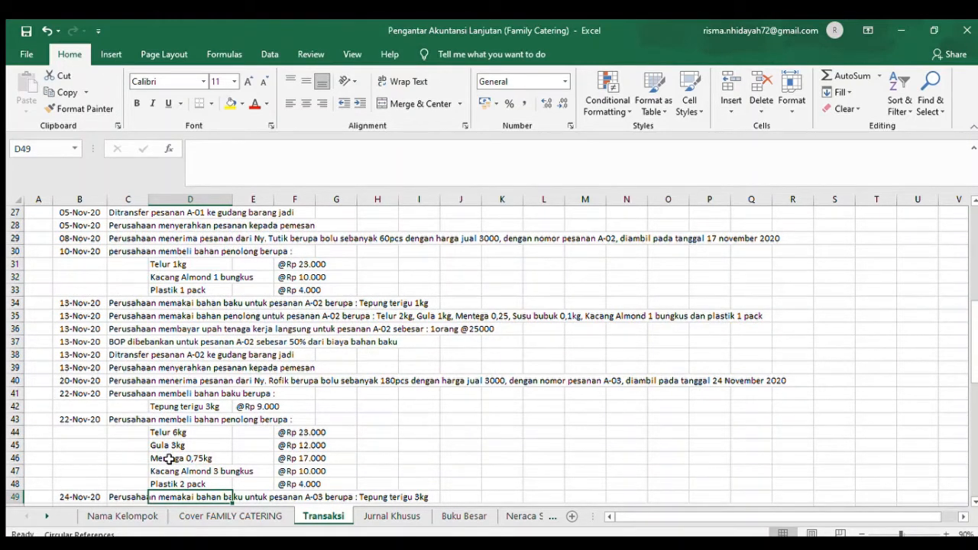
{"action": "key", "text": "Down"}
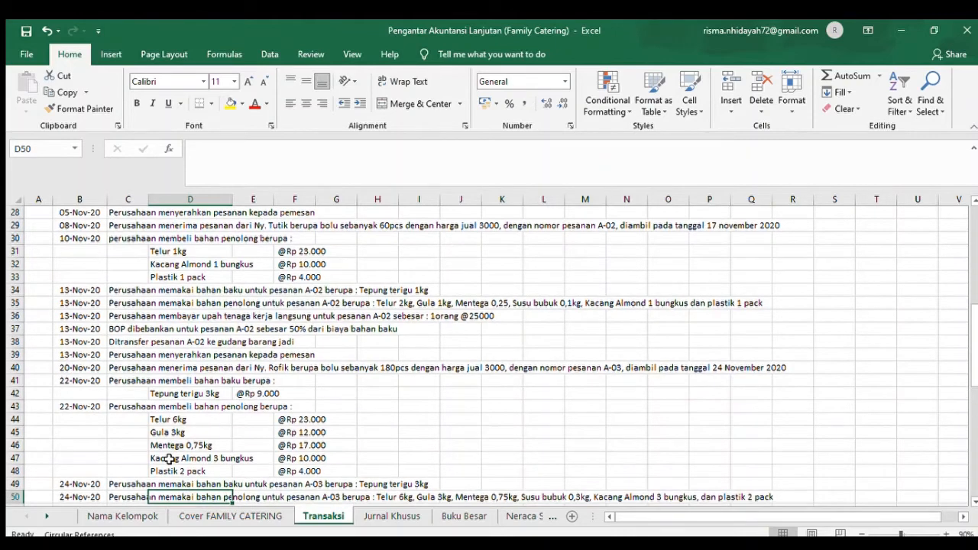
- Examine the 22 November Membeli bahan penolong entry across row 59 of the Jurnal Pengeluaran Kas, including its debit and Kas credit
{"action": "left_click", "coordinate": [383, 517]}
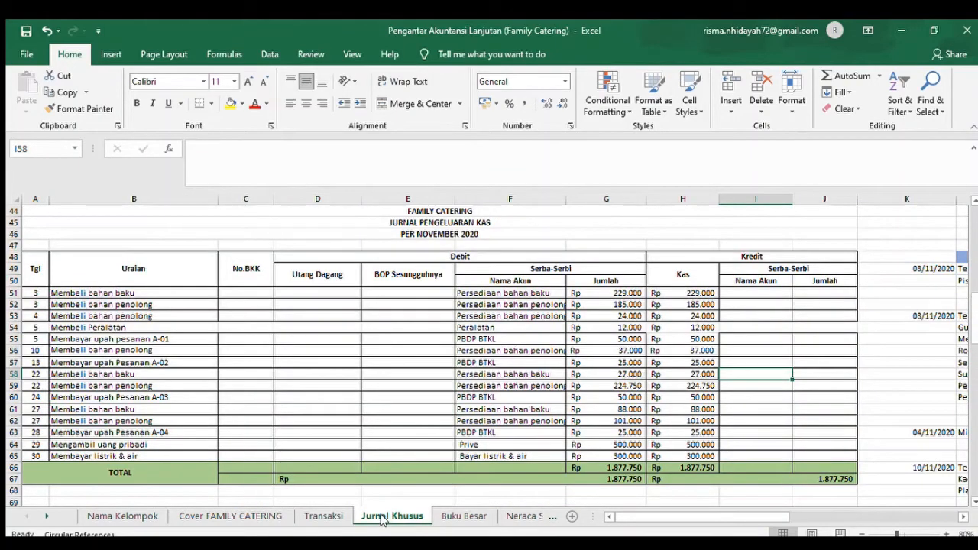
{"action": "left_click", "coordinate": [78, 386]}
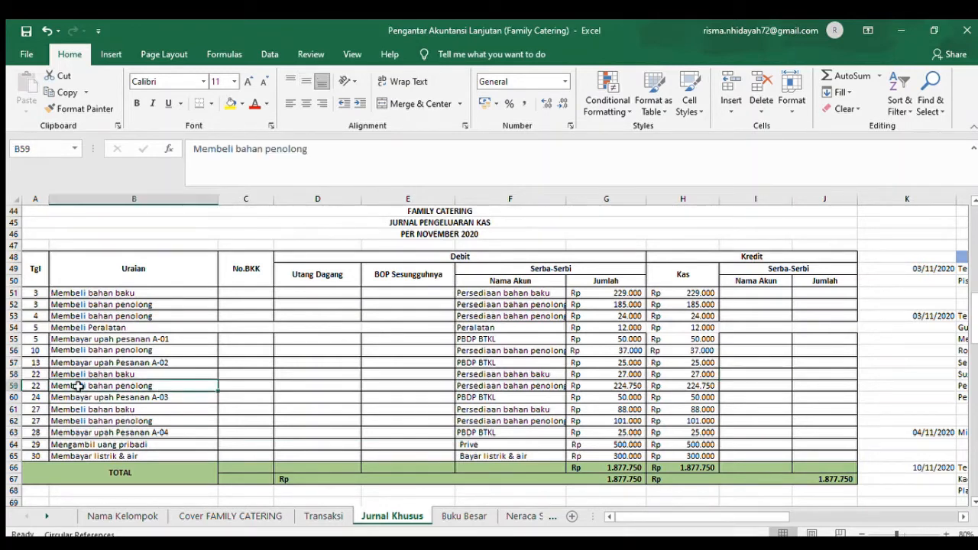
{"action": "key", "text": "Right"}
{"action": "key", "text": "Right"}
{"action": "key", "text": "Right"}
{"action": "key", "text": "Right"}
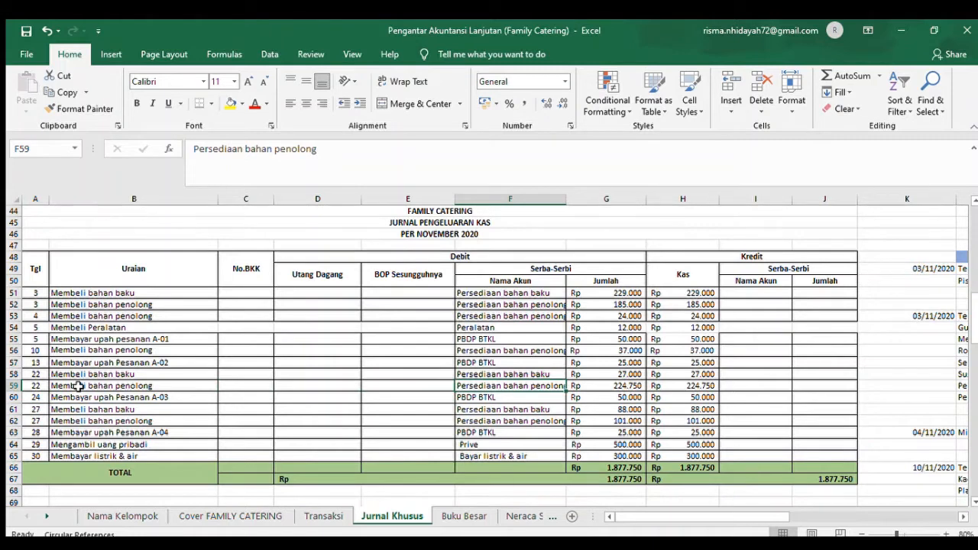
{"action": "key", "text": "Right"}
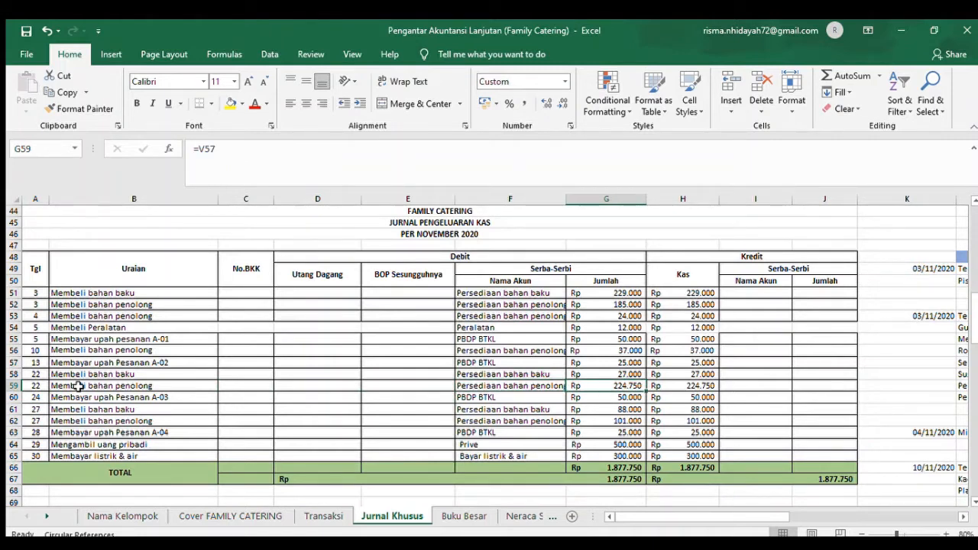
{"action": "key", "text": "Right"}
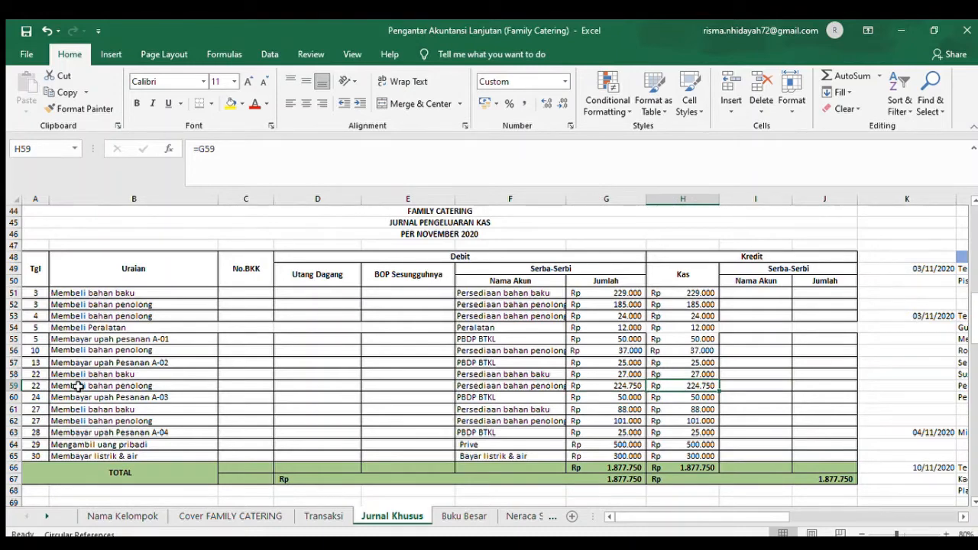
- Examine the 22 November auxiliary material breakdown from Telur in R52 to the total formula in V57
{"action": "key", "text": "Right"}
{"action": "key", "text": "Right"}
{"action": "key", "text": "Right"}
{"action": "key", "text": "Right"}
{"action": "key", "text": "Right"}
{"action": "key", "text": "Right"}
{"action": "key", "text": "Right"}
{"action": "key", "text": "Right"}
{"action": "key", "text": "Right"}
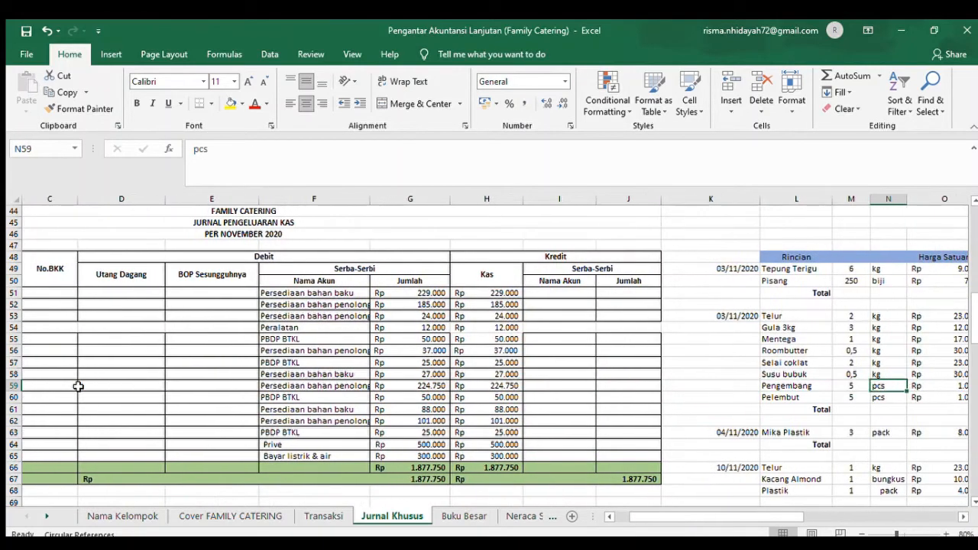
{"action": "key", "text": "Right"}
{"action": "key", "text": "Right"}
{"action": "key", "text": "Right"}
{"action": "key", "text": "Right"}
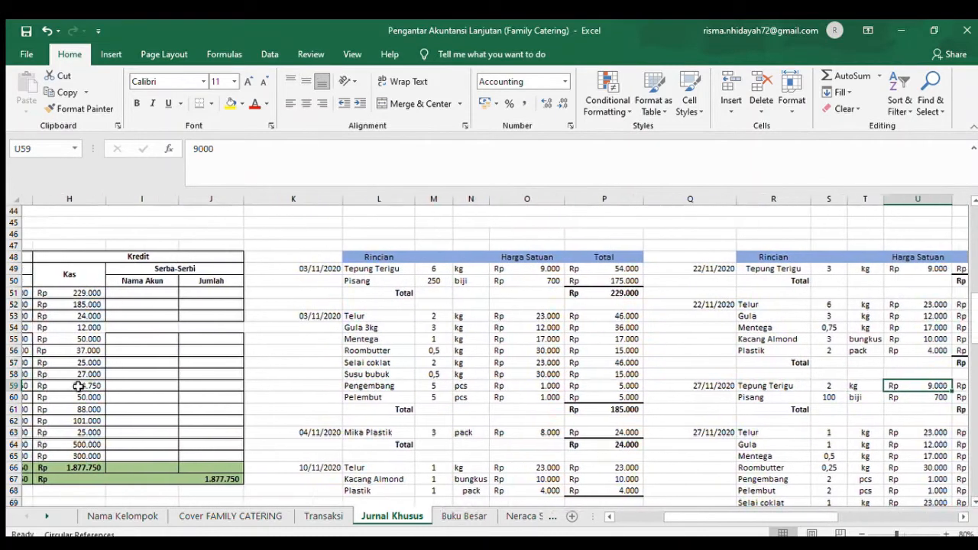
{"action": "key", "text": "Right"}
{"action": "key", "text": "Right"}
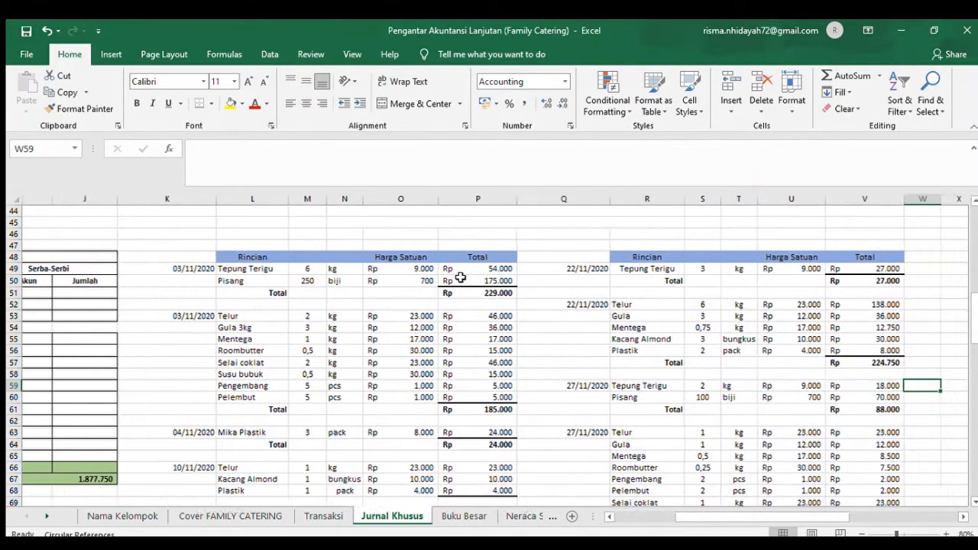
{"action": "left_click", "coordinate": [620, 305]}
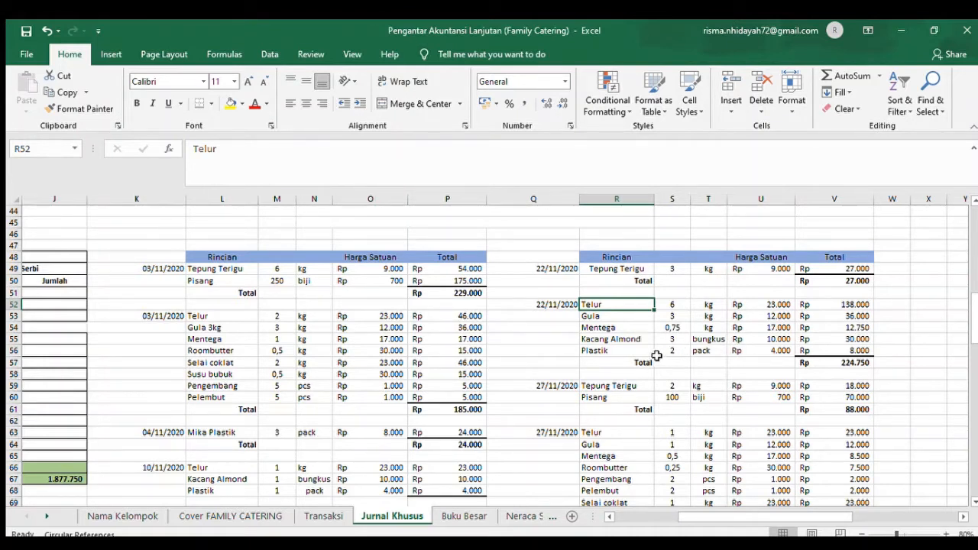
{"action": "left_click", "coordinate": [855, 362]}
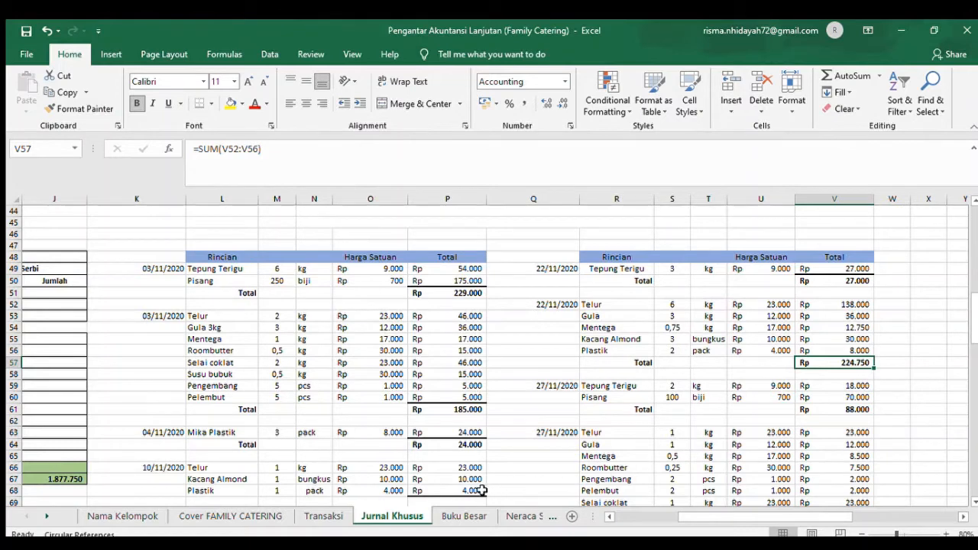
- Read the order A-03 raw material usage in Transaksi row 49, and examine its Jurnal Pemakaian Bahan Baku entry and 24 November breakdown
{"action": "left_click", "coordinate": [337, 507]}
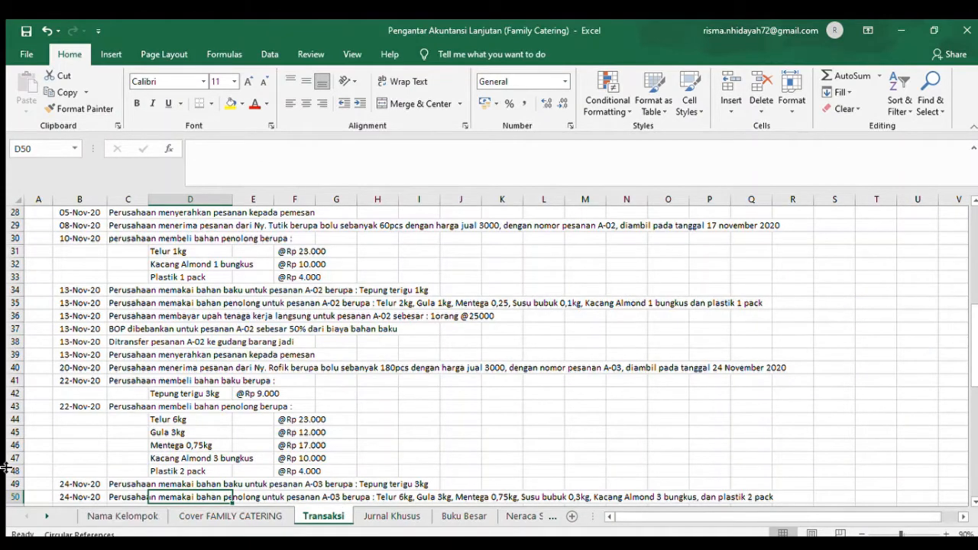
{"action": "left_click", "coordinate": [127, 484]}
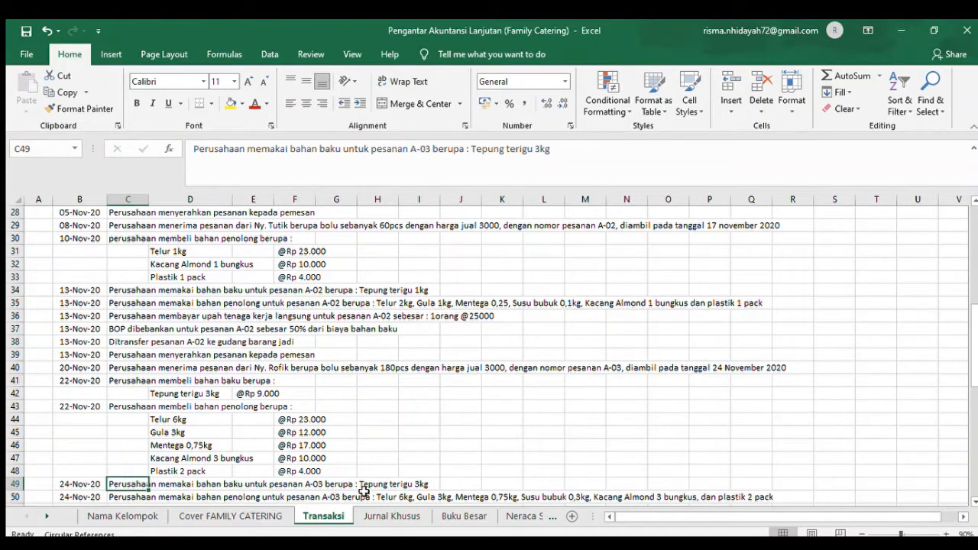
{"action": "left_click", "coordinate": [400, 515]}
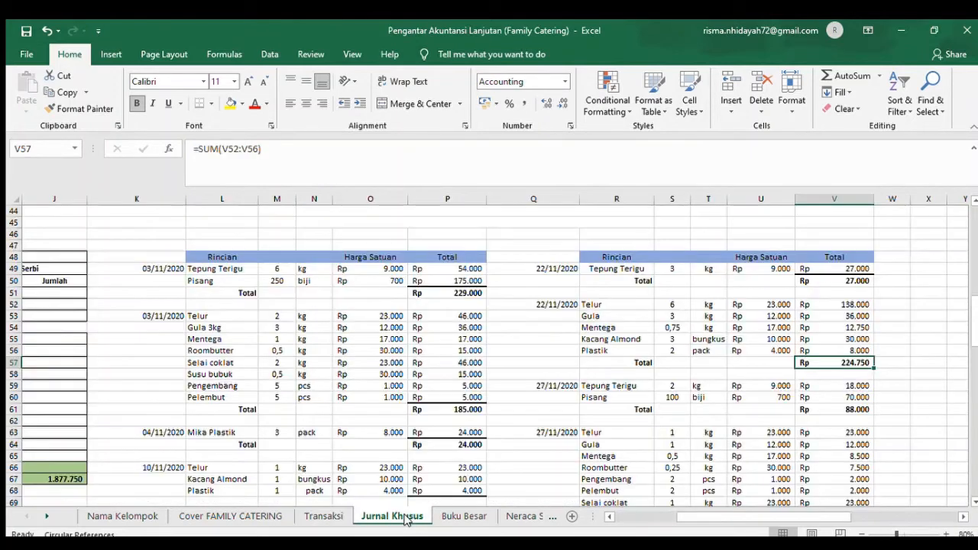
{"action": "left_click", "coordinate": [662, 517]}
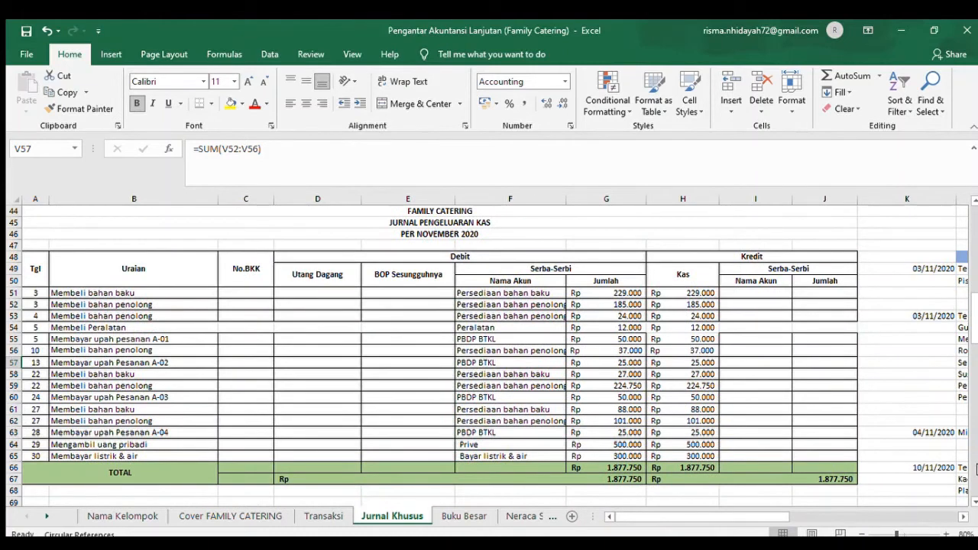
{"action": "scroll", "coordinate": [974, 469], "scroll_direction": "down", "scroll_amount": 8}
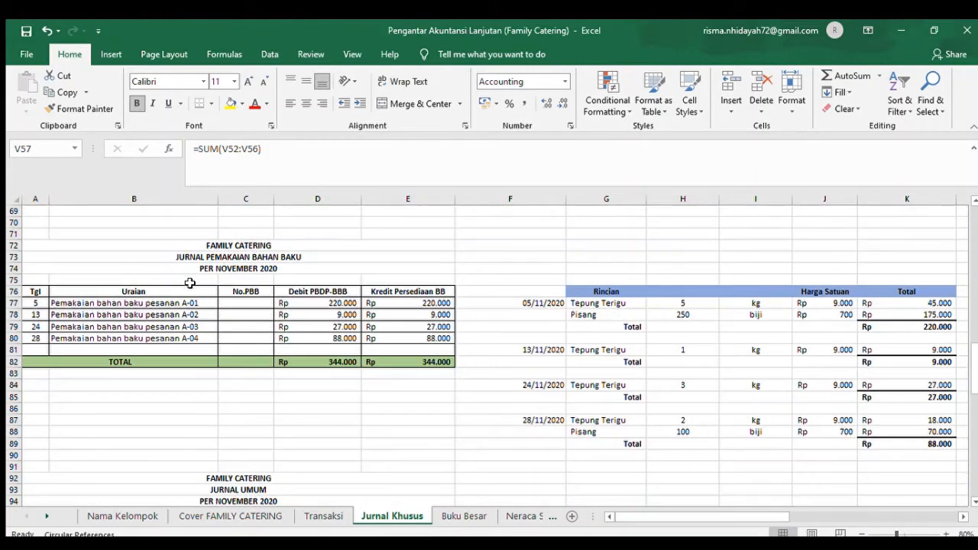
{"action": "left_click", "coordinate": [36, 327]}
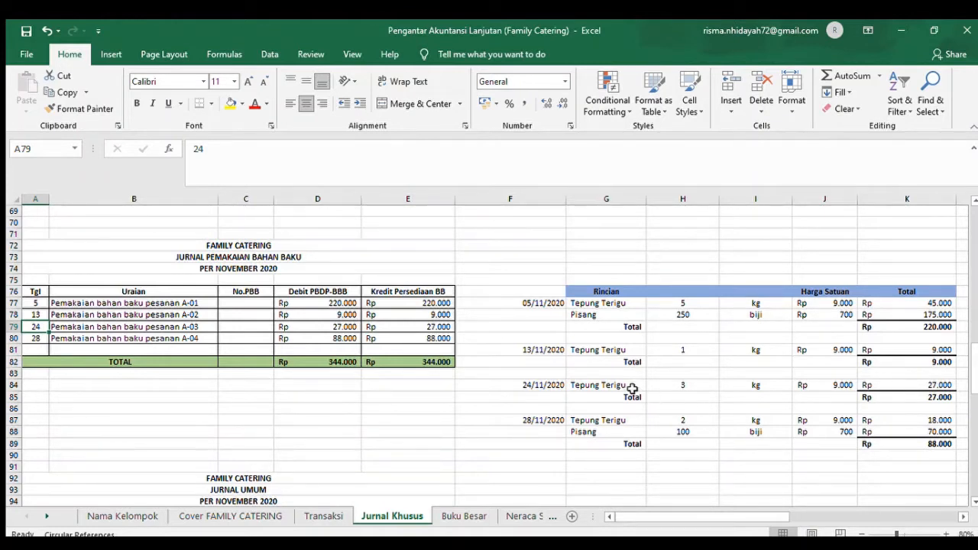
{"action": "left_click", "coordinate": [591, 386]}
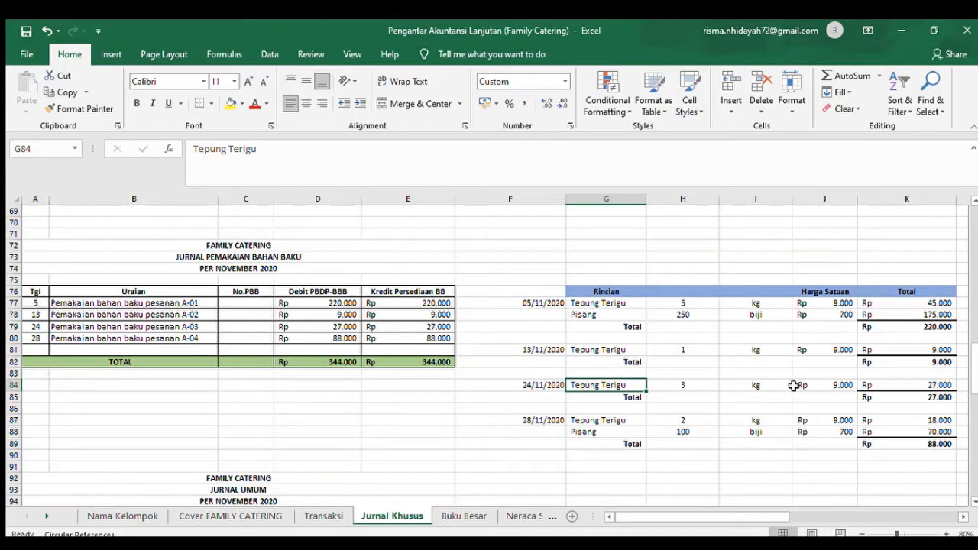
{"action": "left_click", "coordinate": [929, 395]}
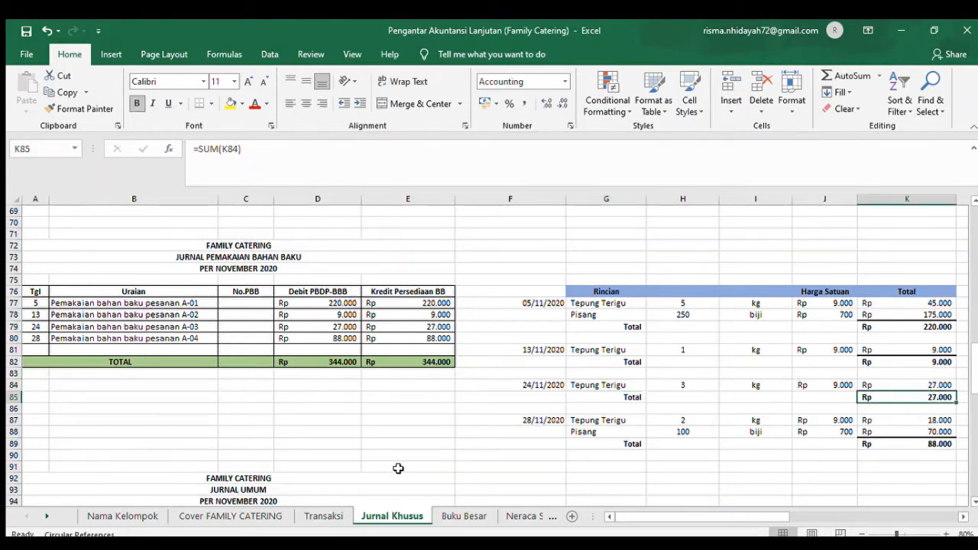
- Read the 24 November auxiliary material usage for order A-03 in row 50 of the Transaksi sheet
{"action": "left_click", "coordinate": [315, 515]}
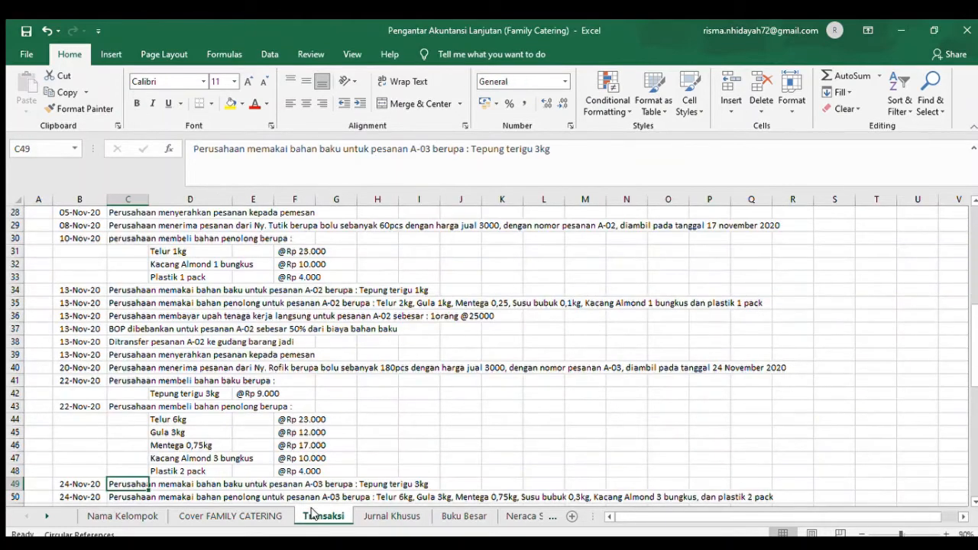
{"action": "key", "text": "Down"}
{"action": "key", "text": "Down"}
{"action": "key", "text": "Down"}
{"action": "key", "text": "Down"}
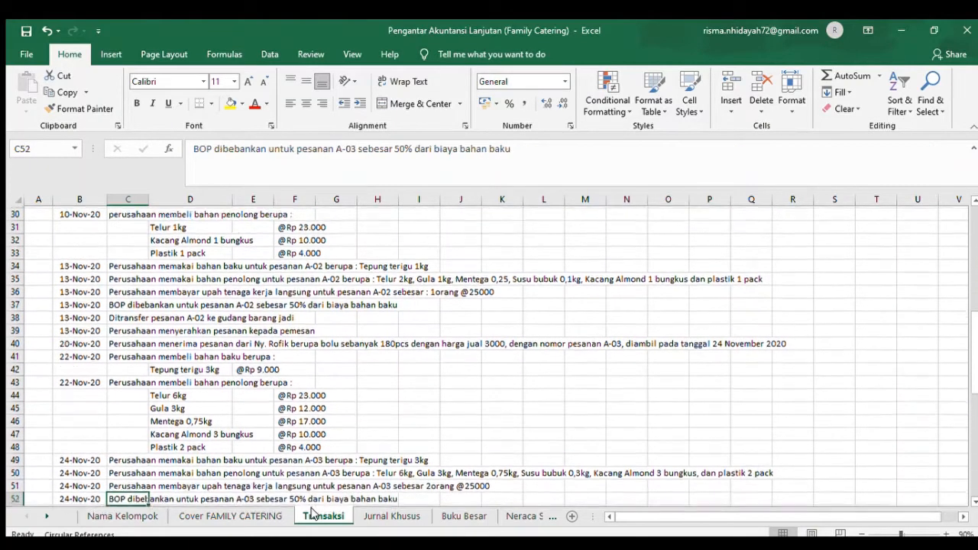
{"action": "key", "text": "Up"}
{"action": "key", "text": "Up"}
{"action": "key", "text": "Up"}
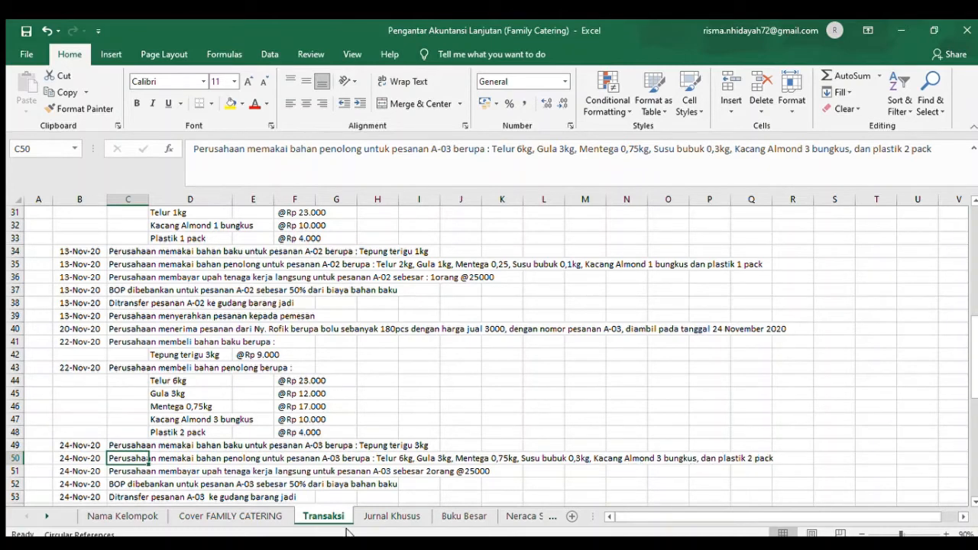
- Examine the order A-03 auxiliary material usage in the Jurnal Umum and its 24 November breakdown down to the total in L122
{"action": "left_click", "coordinate": [390, 516]}
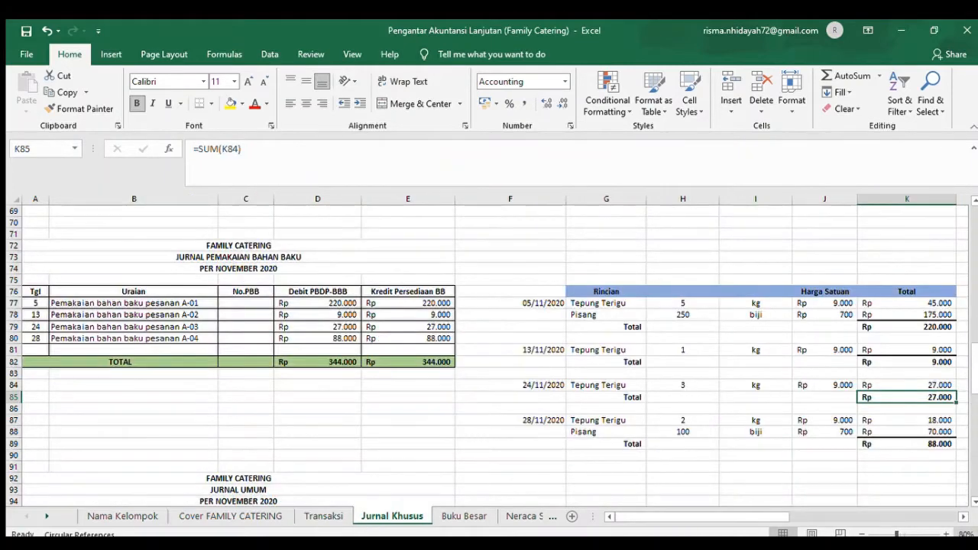
{"action": "double_click", "coordinate": [972, 471]}
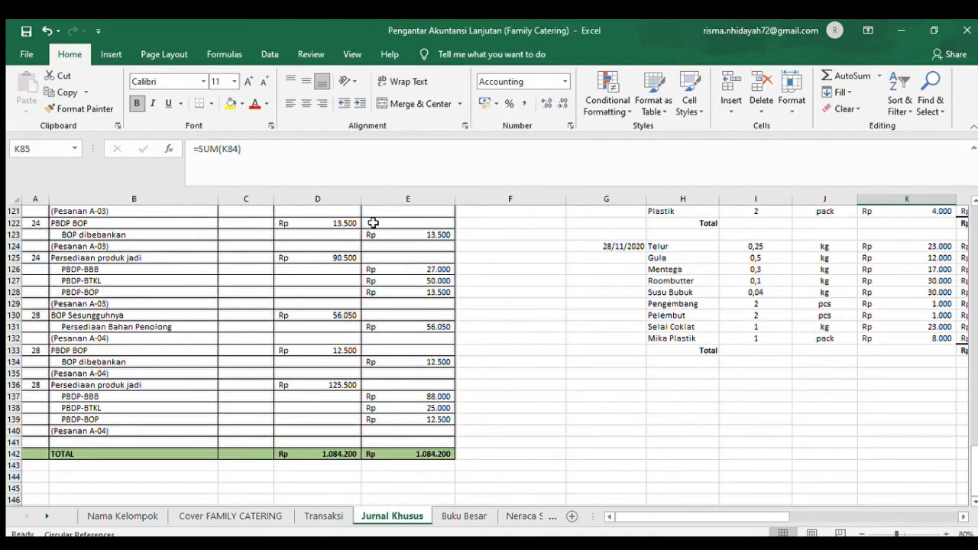
{"action": "left_click", "coordinate": [974, 200]}
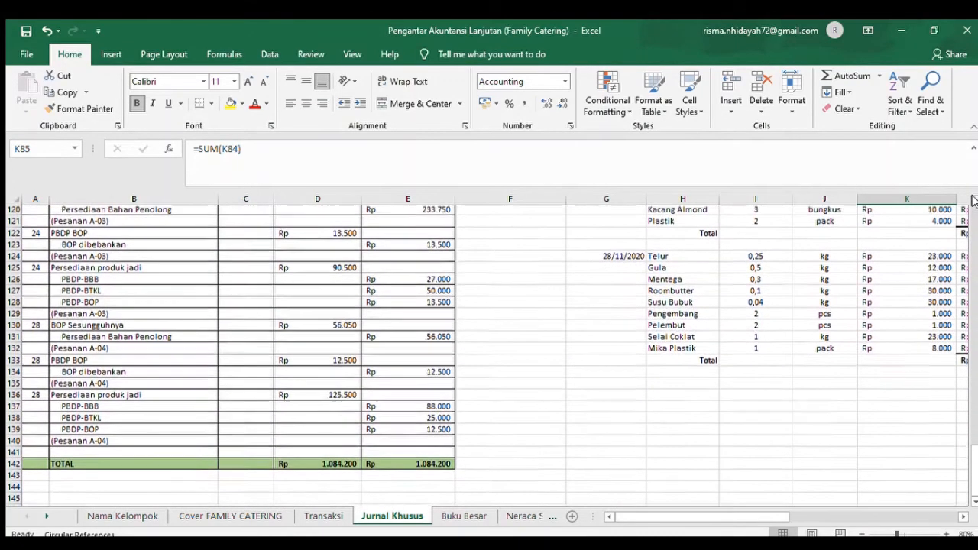
{"action": "left_click", "coordinate": [974, 200]}
{"action": "left_click", "coordinate": [974, 200]}
{"action": "left_click", "coordinate": [975, 200]}
{"action": "left_click", "coordinate": [975, 200]}
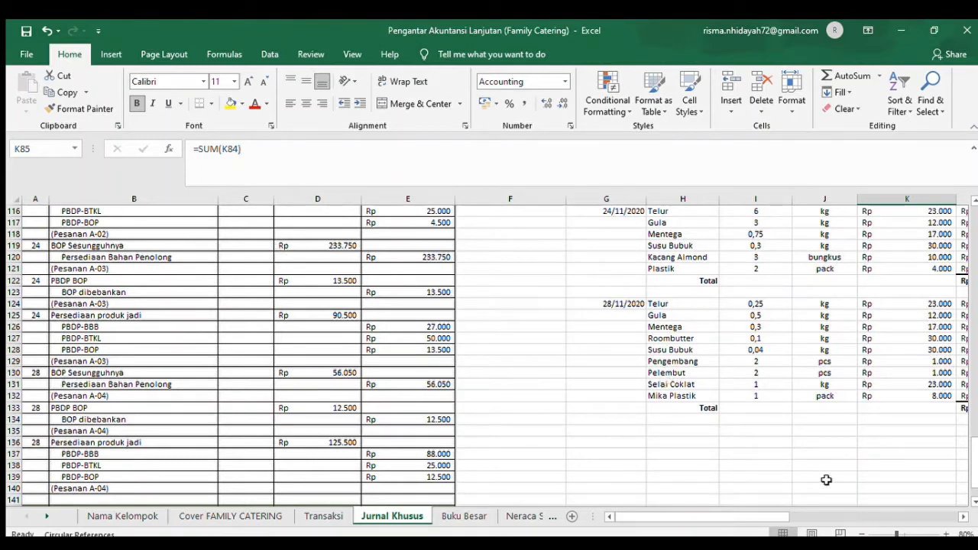
{"action": "left_click", "coordinate": [961, 517]}
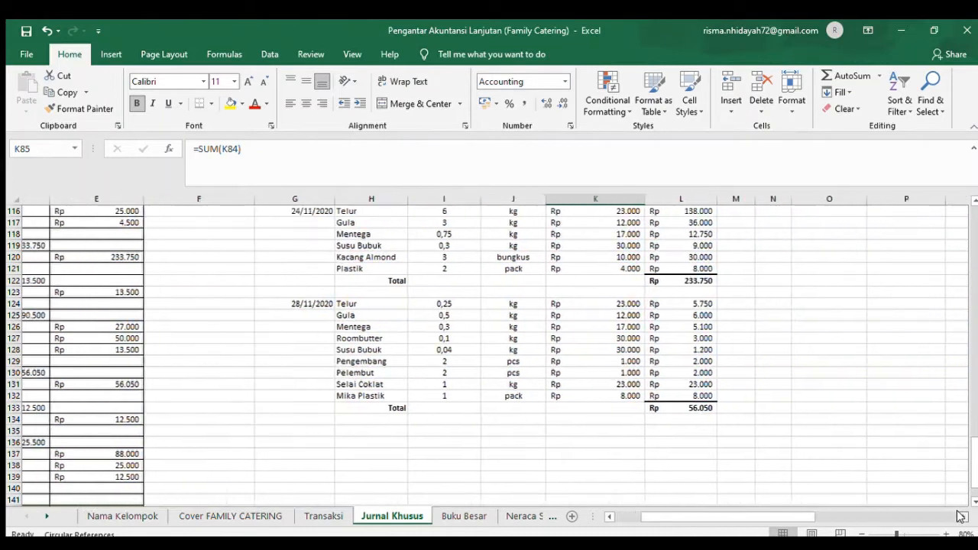
{"action": "left_click", "coordinate": [973, 201]}
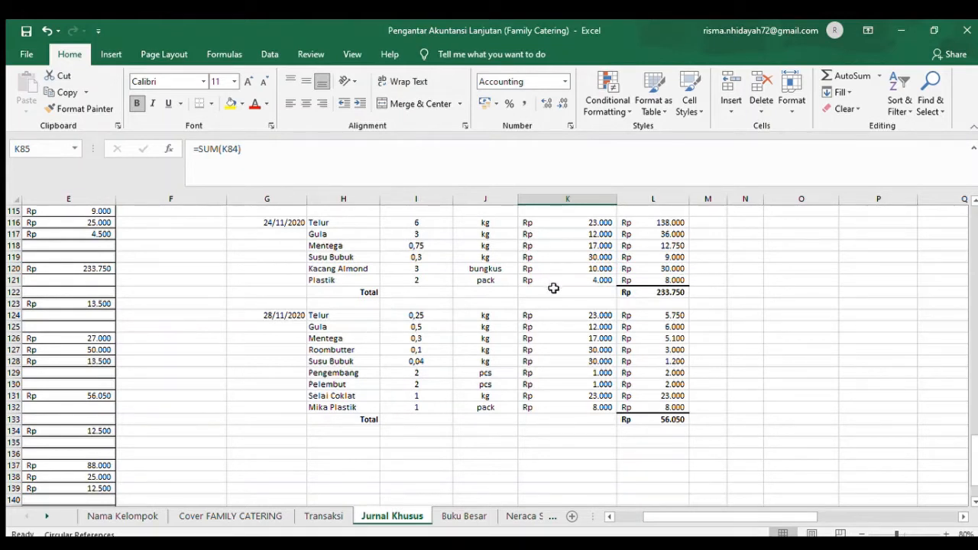
{"action": "left_click", "coordinate": [674, 295]}
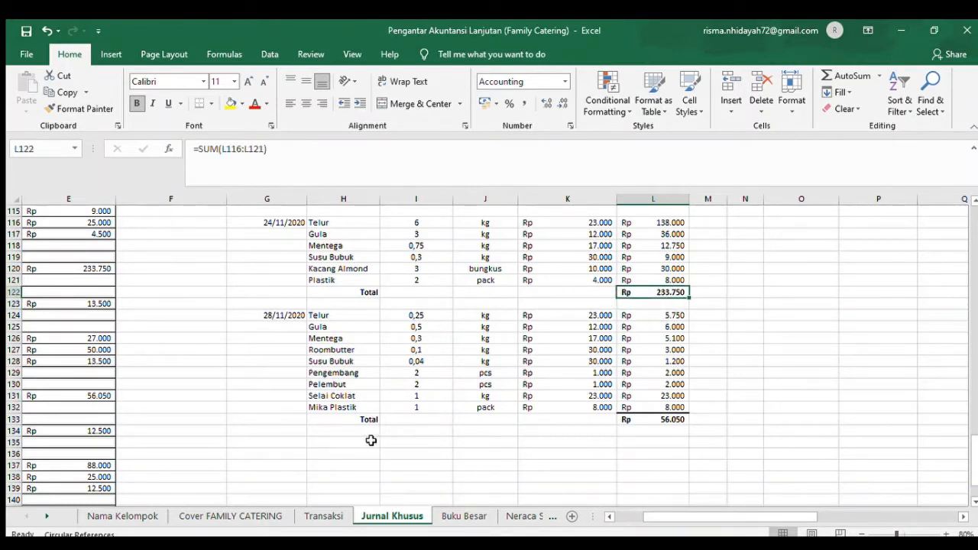
- Read the order A-03 direct labour payment in the Transaksi sheet and find its 24 November entry in Jurnal Pengeluaran Kas
{"action": "left_click", "coordinate": [324, 516]}
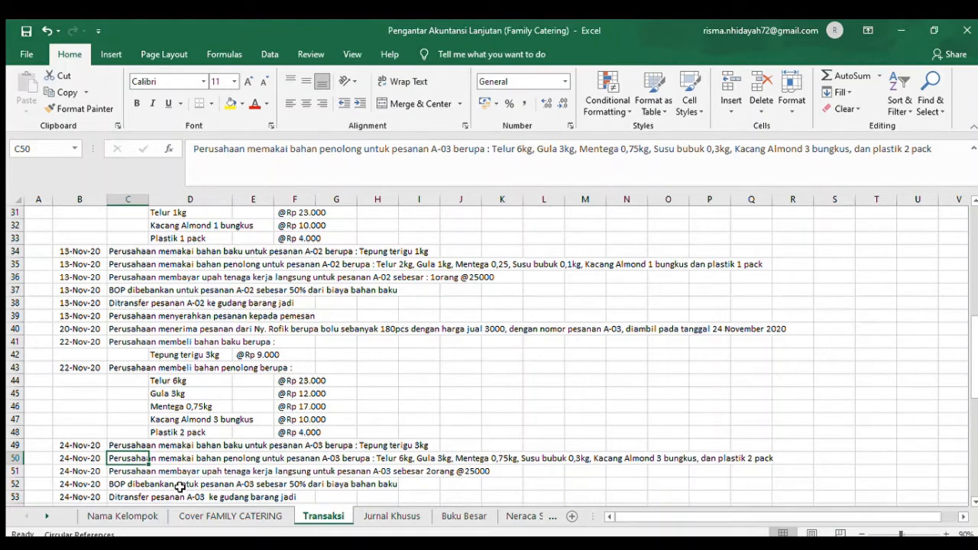
{"action": "left_click", "coordinate": [391, 516]}
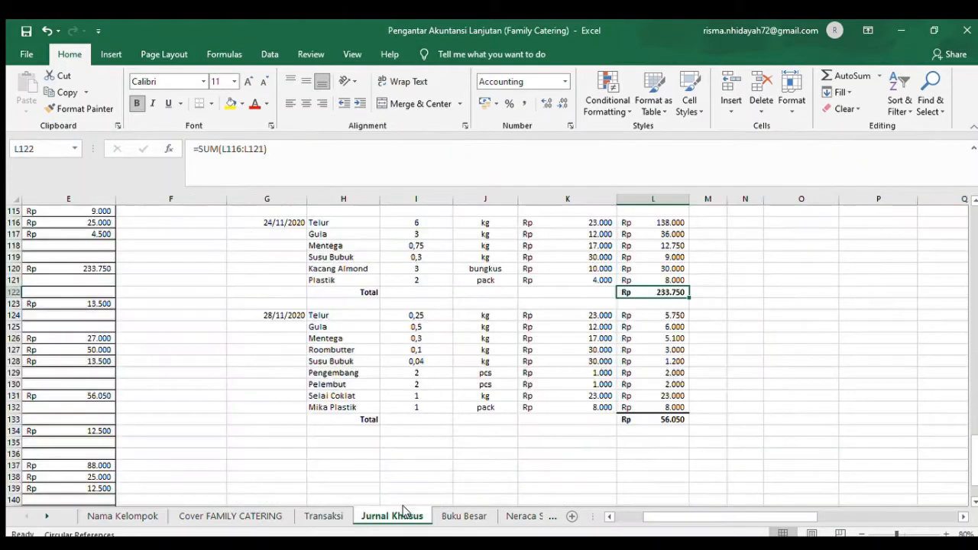
{"action": "left_click", "coordinate": [975, 359]}
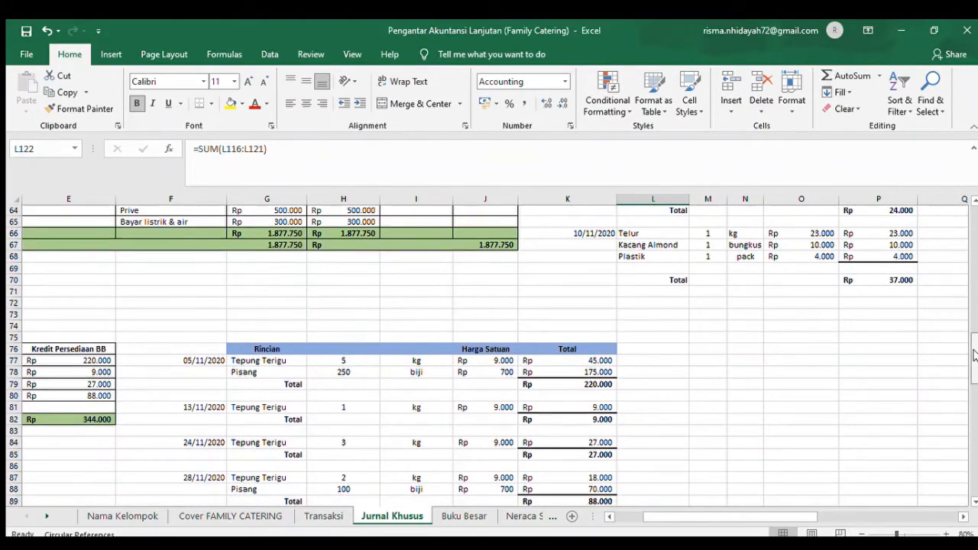
{"action": "left_click", "coordinate": [975, 289]}
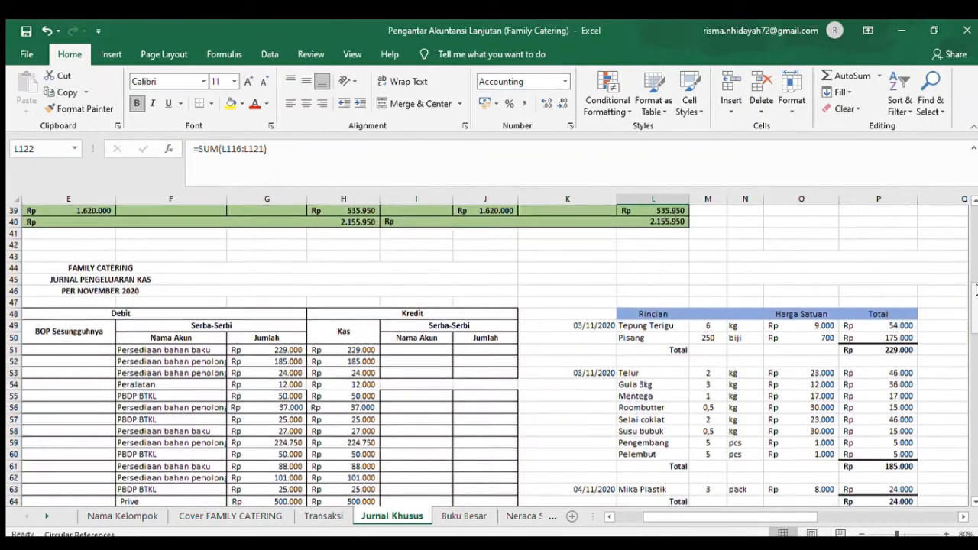
{"action": "left_click", "coordinate": [625, 519]}
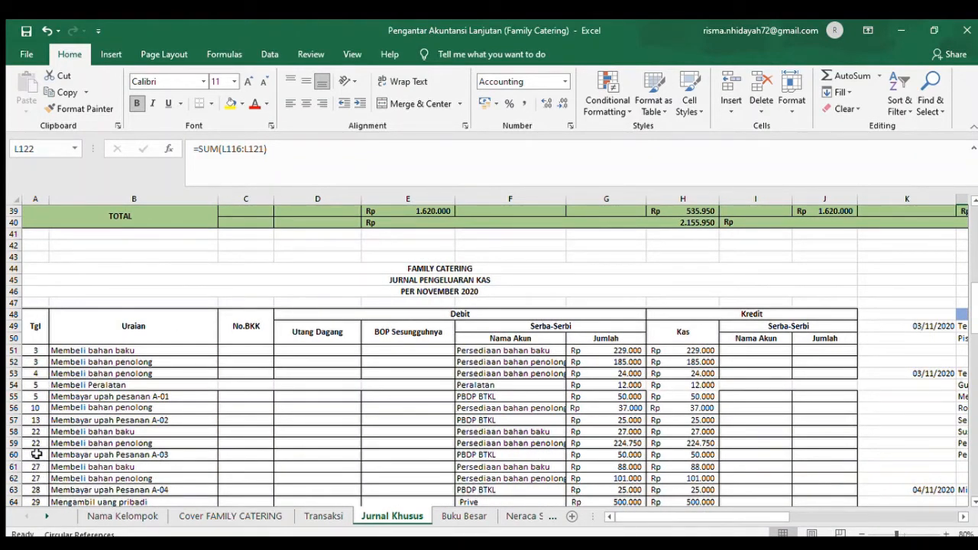
{"action": "left_click", "coordinate": [36, 454]}
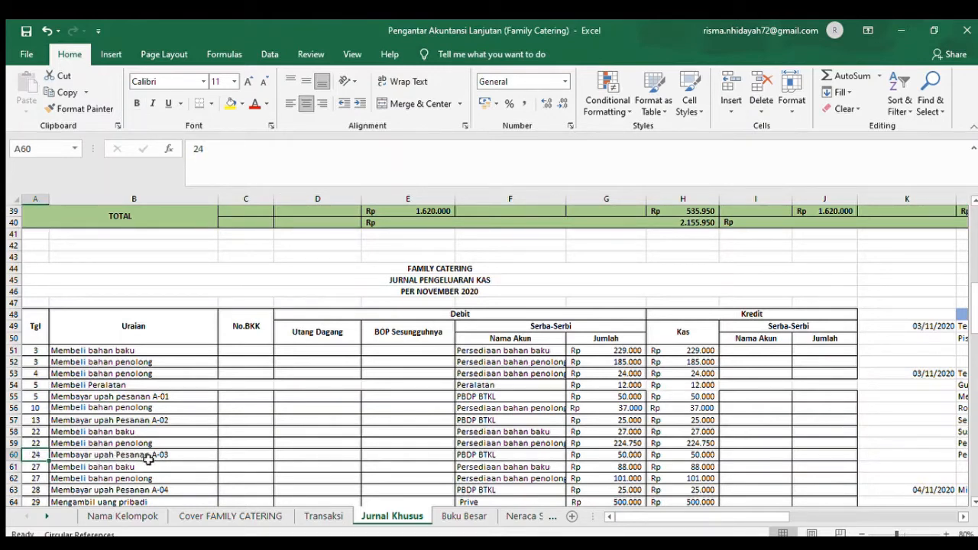
- Examine the order A-03 wage entry in row 60, from the PBDP BTKL debit account to the cash credit formula in H60
{"action": "key", "text": "Right"}
{"action": "key", "text": "Right"}
{"action": "key", "text": "Right"}
{"action": "key", "text": "Right"}
{"action": "key", "text": "Right"}
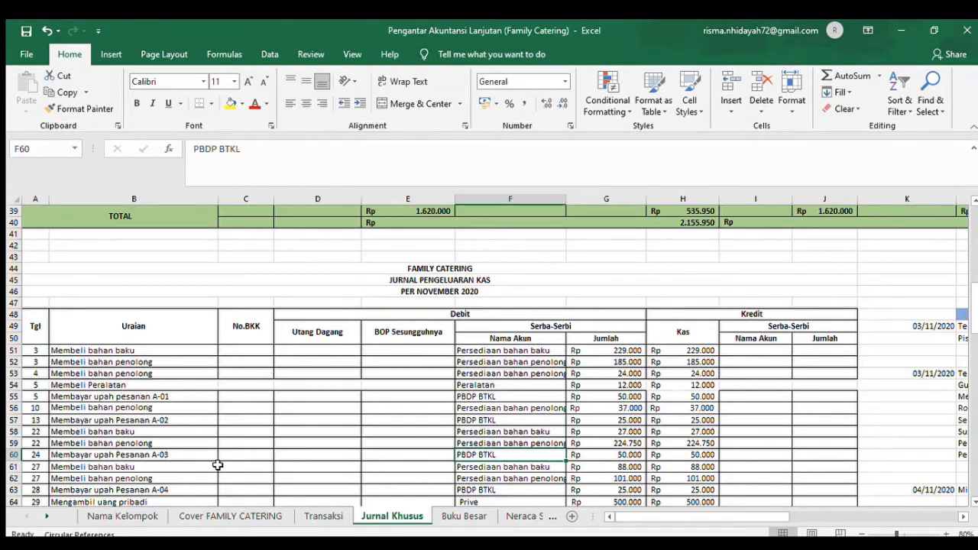
{"action": "key", "text": "Right"}
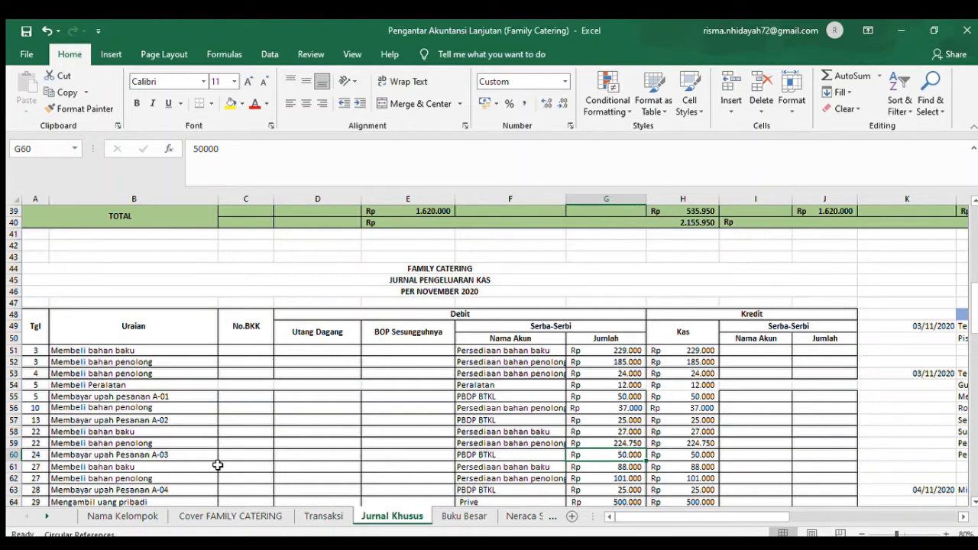
{"action": "key", "text": "Right"}
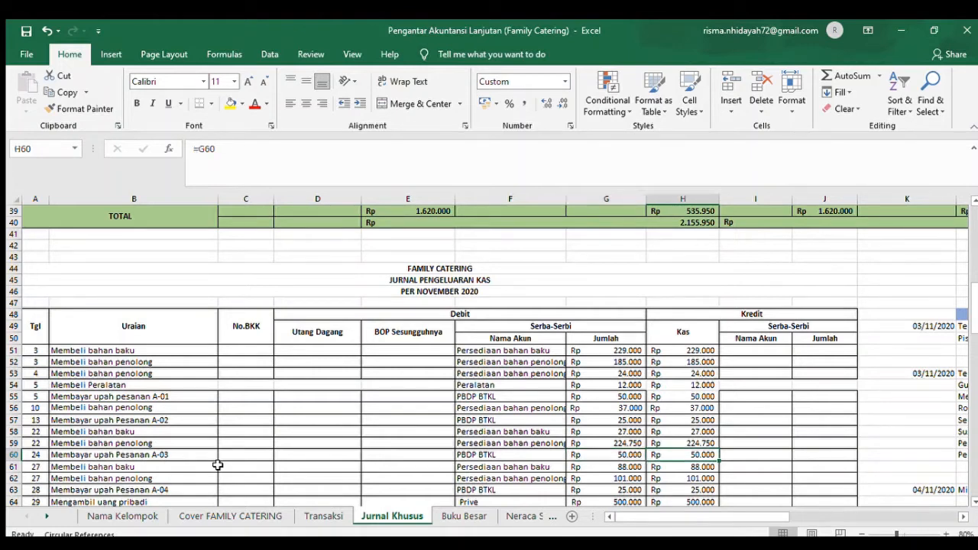
- Read the order A-03 applied overhead in Transaksi row 52 and examine its PBDP BOP and BOP dibebankan entry in the Jurnal Umum
{"action": "left_click", "coordinate": [313, 515]}
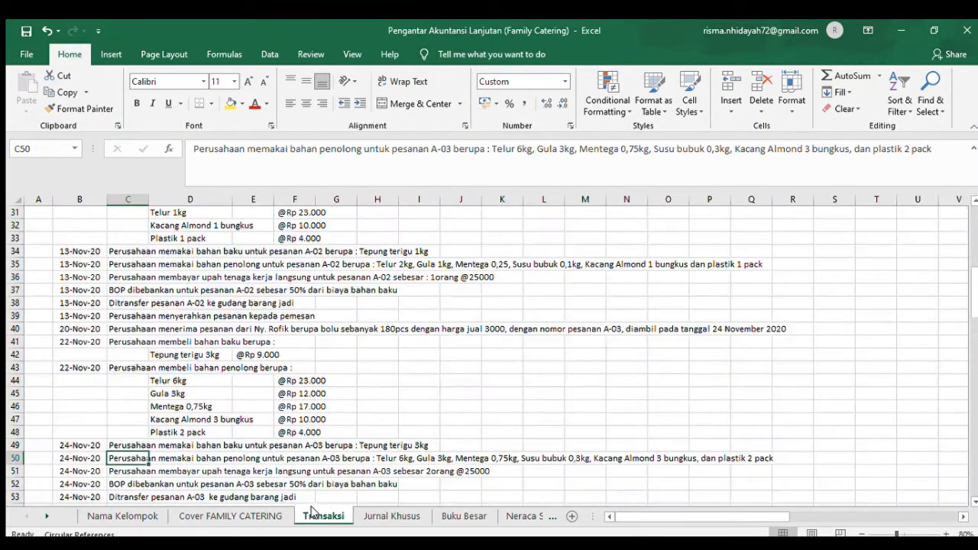
{"action": "left_click", "coordinate": [120, 480]}
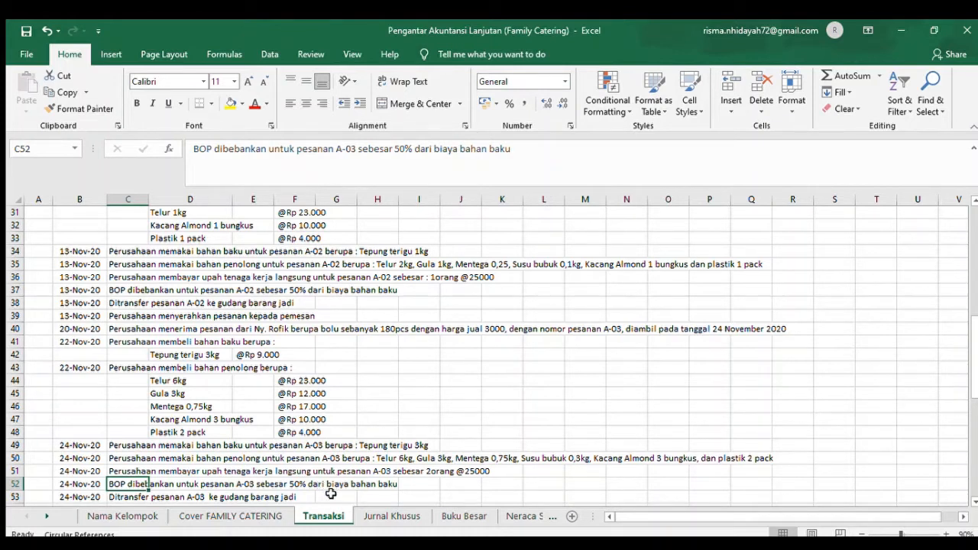
{"action": "left_click", "coordinate": [392, 515]}
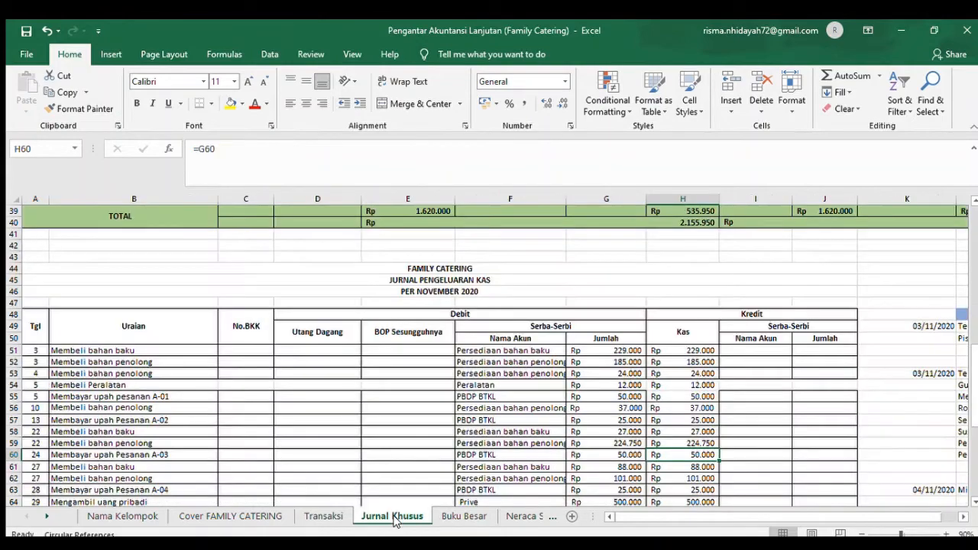
{"action": "scroll", "coordinate": [967, 470], "scroll_direction": "down", "scroll_amount": 20}
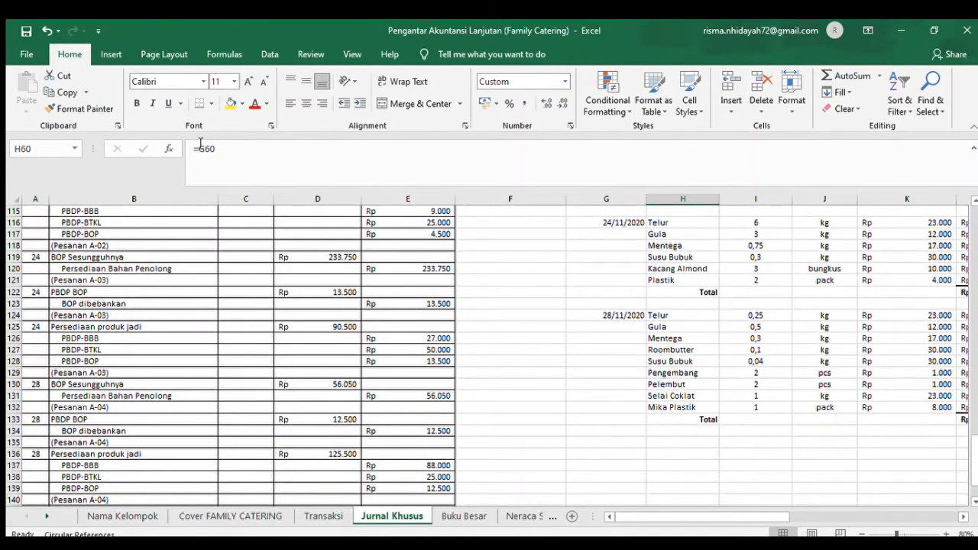
{"action": "left_click", "coordinate": [99, 294]}
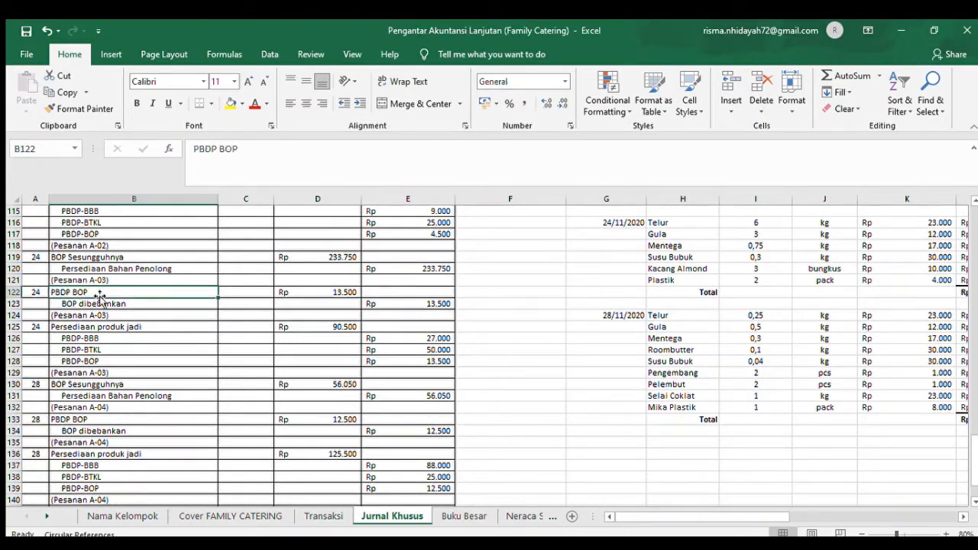
{"action": "left_click", "coordinate": [101, 304]}
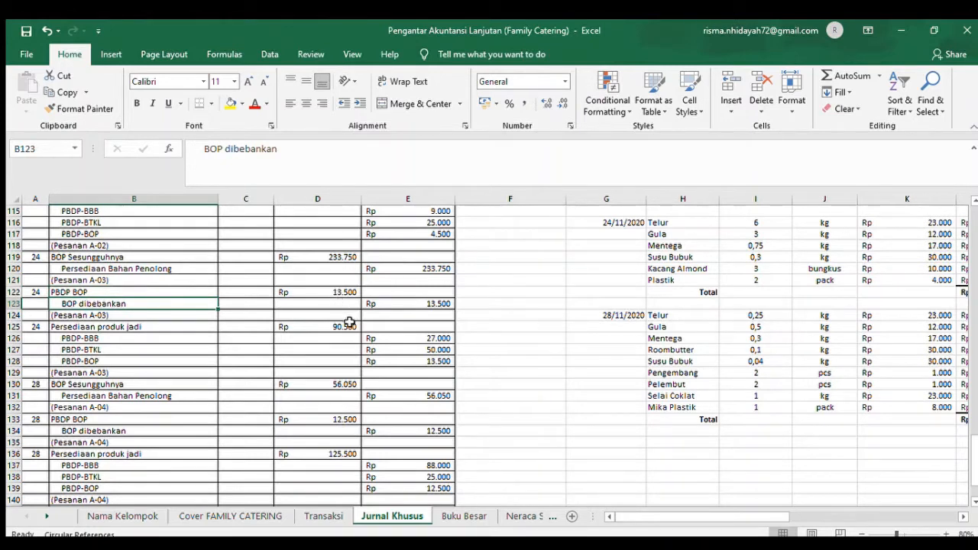
- Read the order A-03 transfer to finished goods in Transaksi row 53 and examine its 24 November Persediaan produk jadi journal entry
{"action": "left_click", "coordinate": [320, 517]}
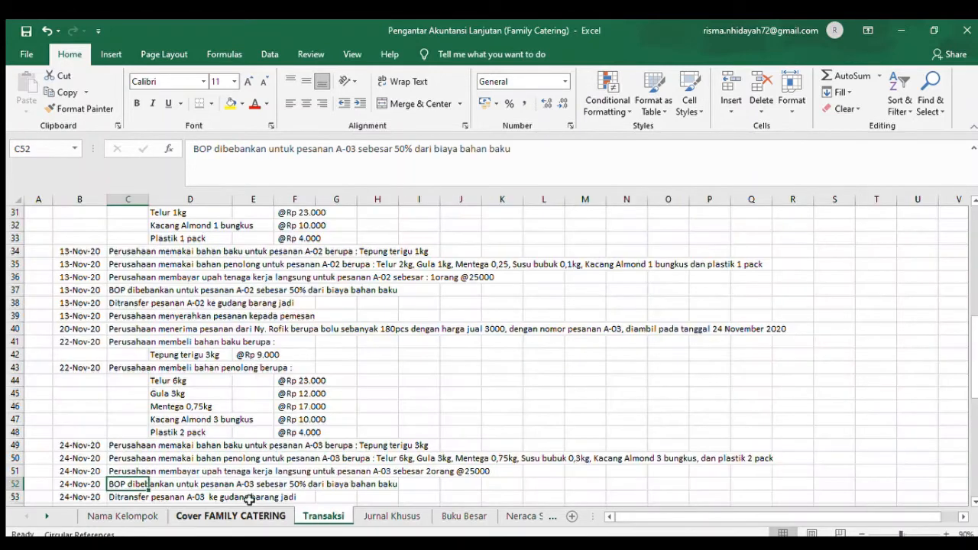
{"action": "key", "text": "Down"}
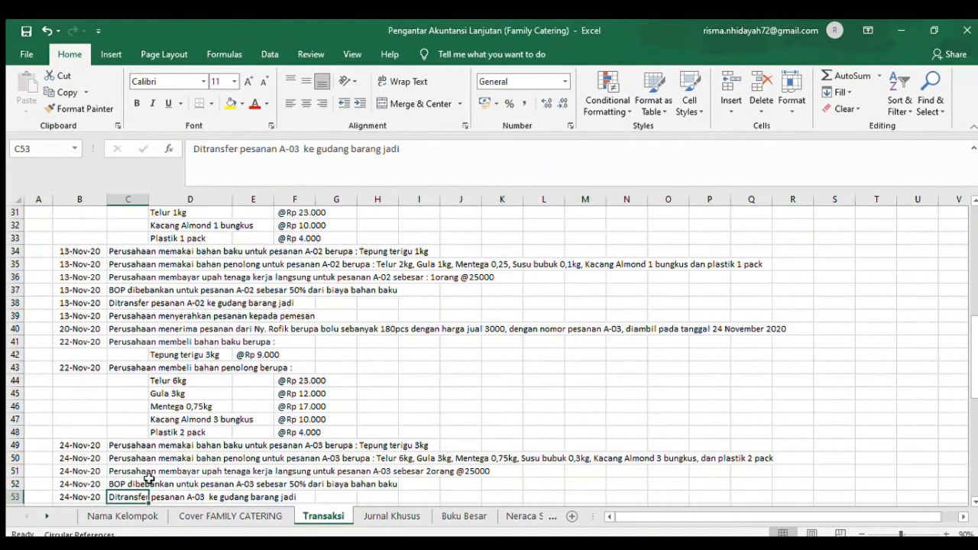
{"action": "key", "text": "Down"}
{"action": "key", "text": "Down"}
{"action": "key", "text": "Up"}
{"action": "left_click", "coordinate": [151, 475]}
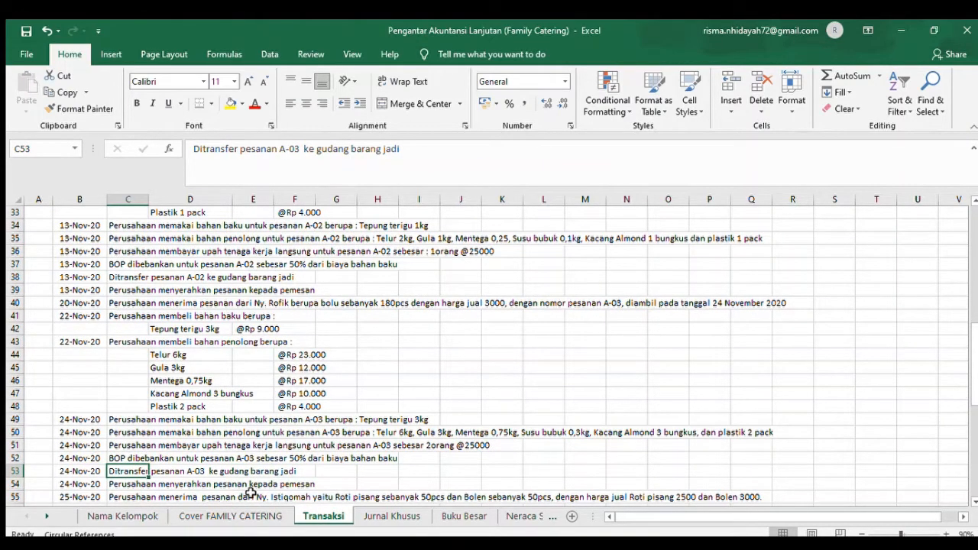
{"action": "left_click", "coordinate": [391, 516]}
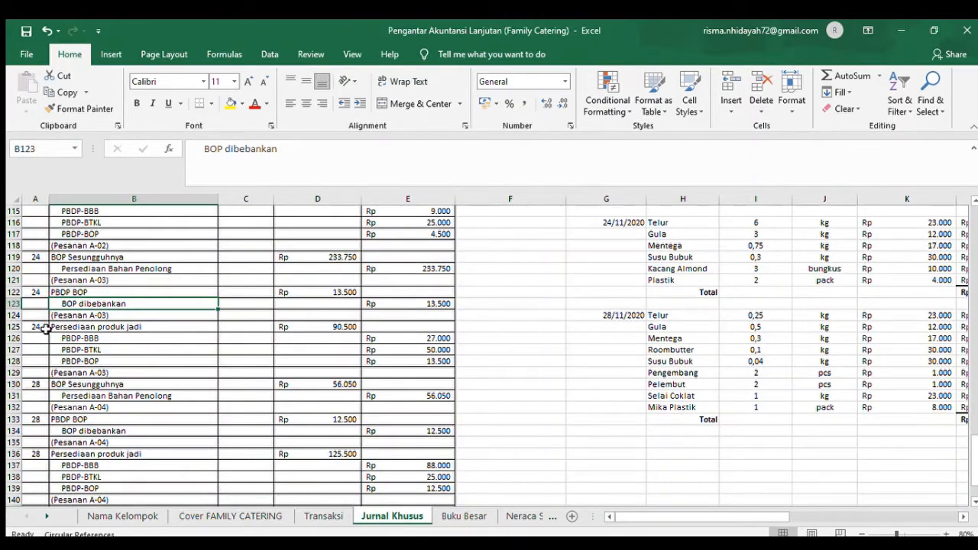
{"action": "left_click", "coordinate": [46, 327]}
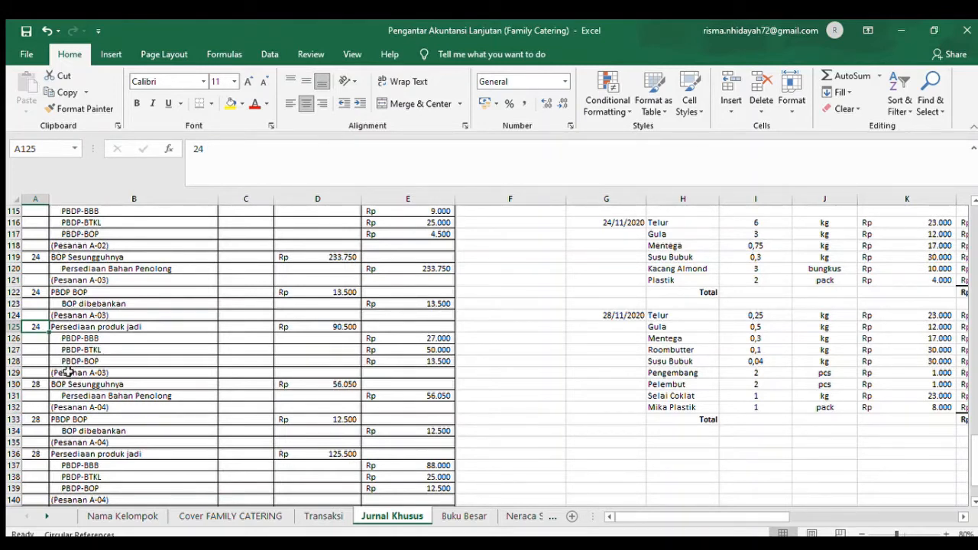
- Read the 24 November order delivery in Transaksi row 54 and find the order A-03 entry in Jurnal Penerimaan Kas
{"action": "left_click", "coordinate": [322, 515]}
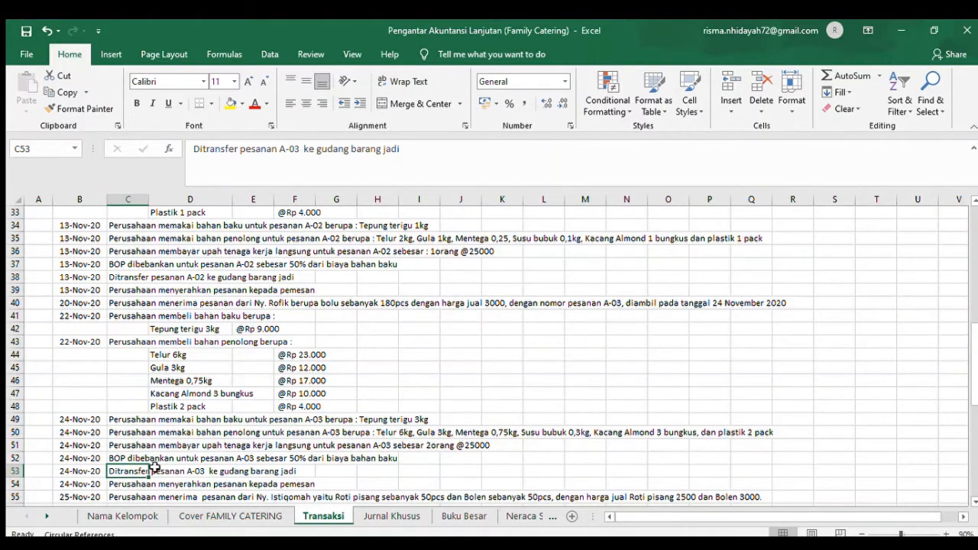
{"action": "left_click", "coordinate": [128, 486]}
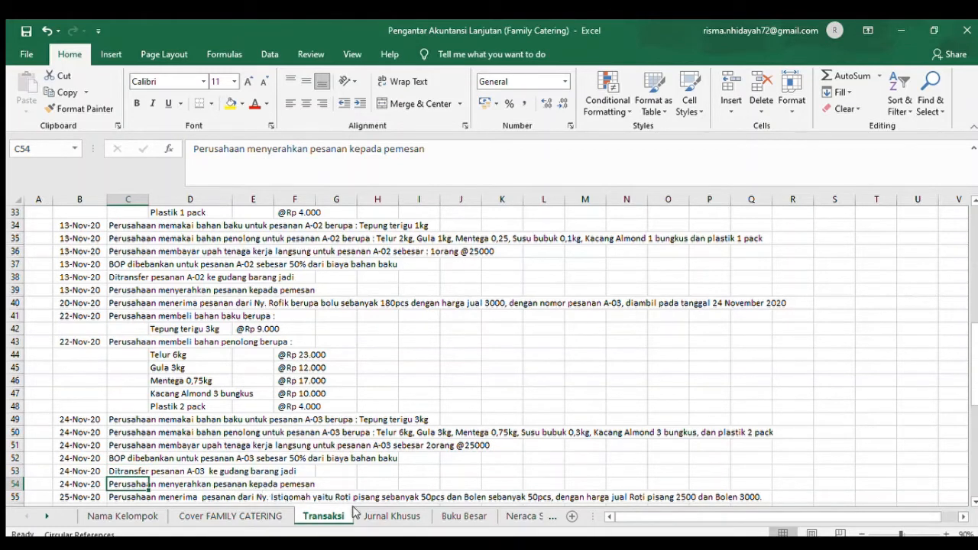
{"action": "left_click", "coordinate": [375, 515]}
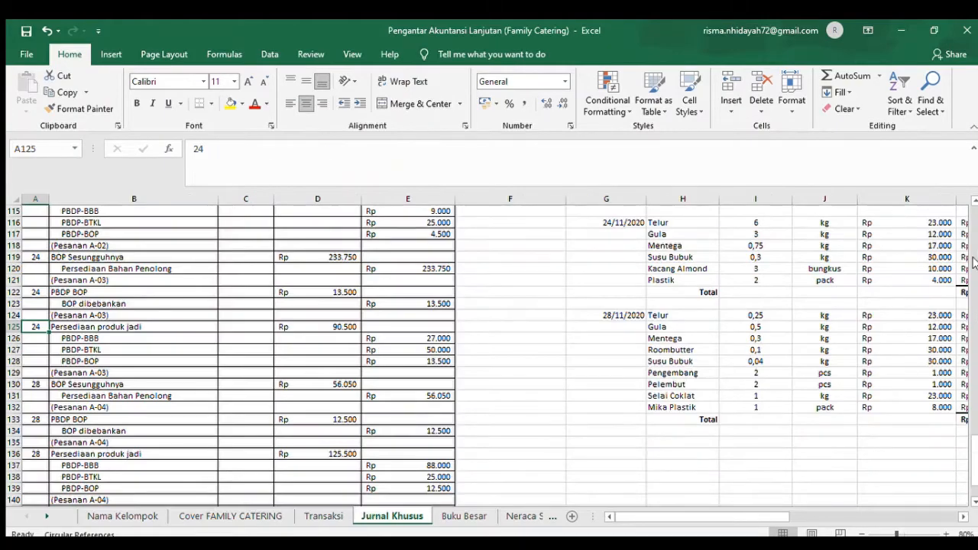
{"action": "scroll", "coordinate": [974, 262], "scroll_direction": "up", "scroll_amount": 14}
{"action": "scroll", "coordinate": [974, 262], "scroll_direction": "up", "scroll_amount": 20}
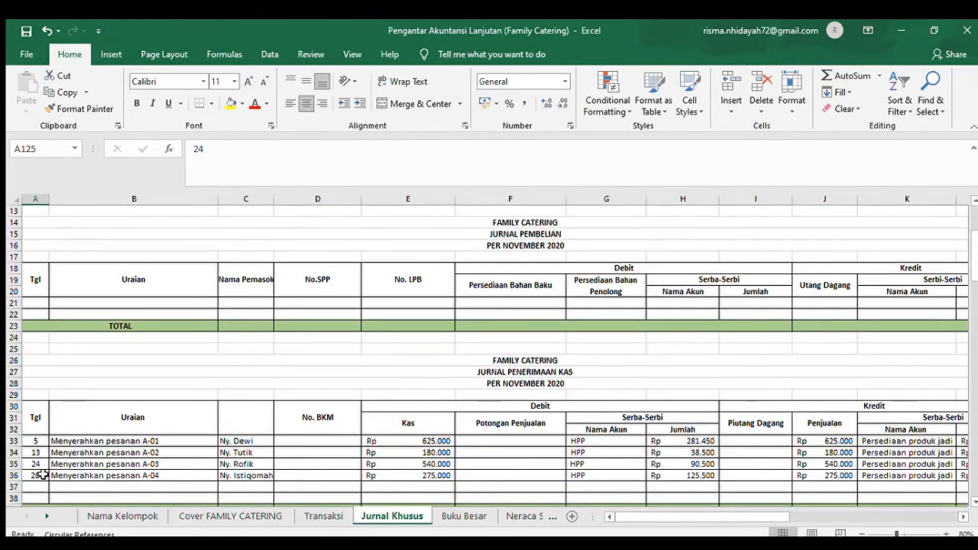
{"action": "left_click", "coordinate": [150, 464]}
- Examine the order A-03 cash receipt in row 35, from the cash formula in E35 to the finished goods credit in L35
{"action": "key", "text": "Right"}
{"action": "key", "text": "Right"}
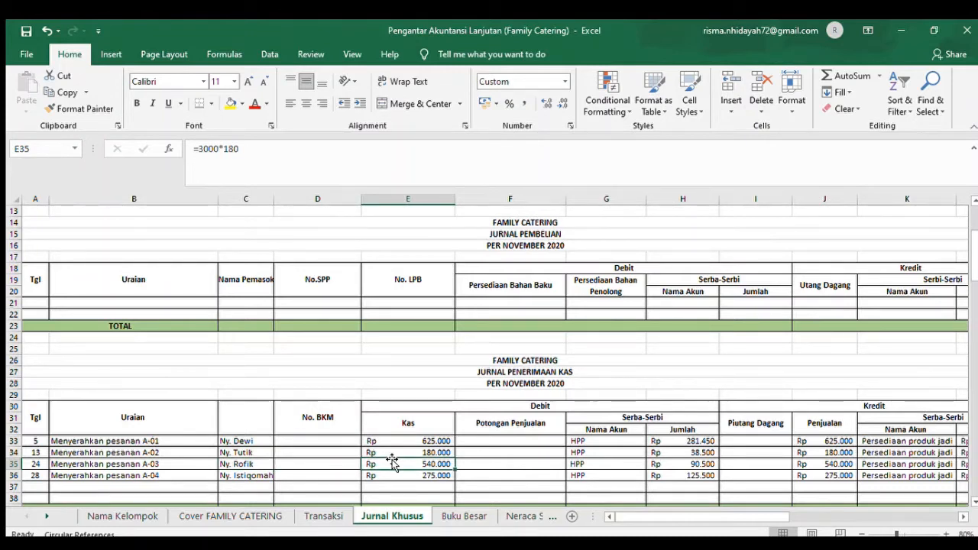
{"action": "key", "text": "Right"}
{"action": "key", "text": "Right"}
{"action": "key", "text": "Right"}
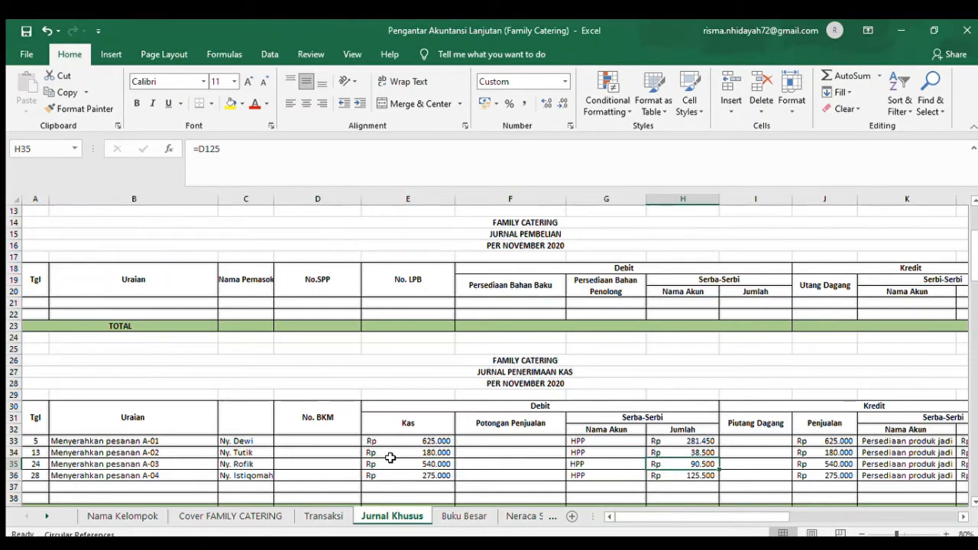
{"action": "key", "text": "Right"}
{"action": "key", "text": "Right"}
{"action": "key", "text": "Right"}
{"action": "key", "text": "Right"}
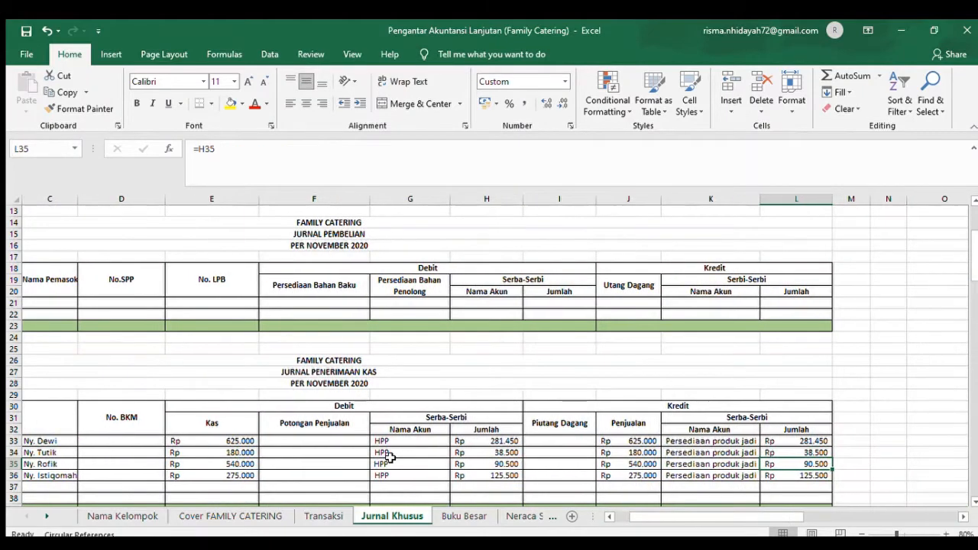
- Check the credit total formula in L39, and review the order A-03 sales and finished goods credits in J35 and L35
{"action": "key", "text": "Down"}
{"action": "key", "text": "Down"}
{"action": "key", "text": "Down"}
{"action": "key", "text": "Down"}
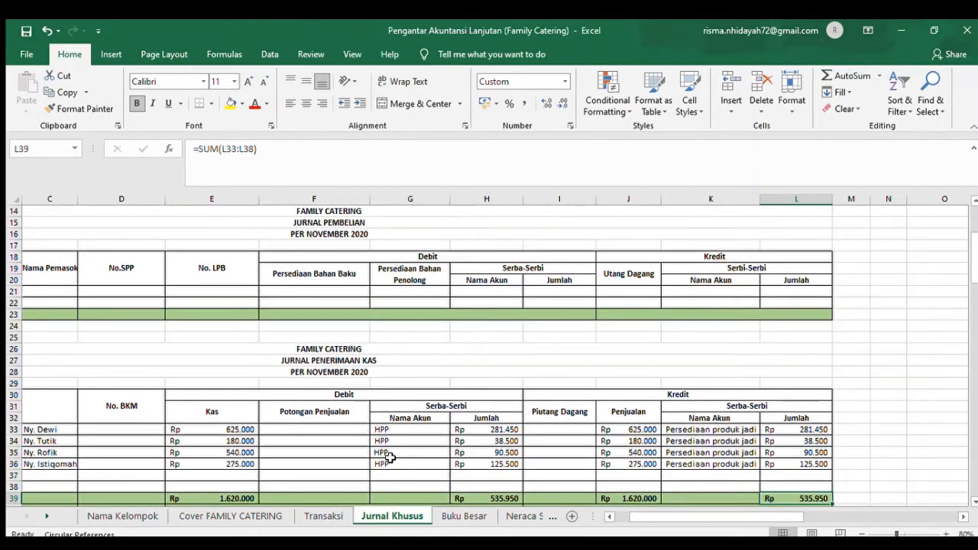
{"action": "key", "text": "Up"}
{"action": "key", "text": "Up"}
{"action": "key", "text": "Up"}
{"action": "key", "text": "Up"}
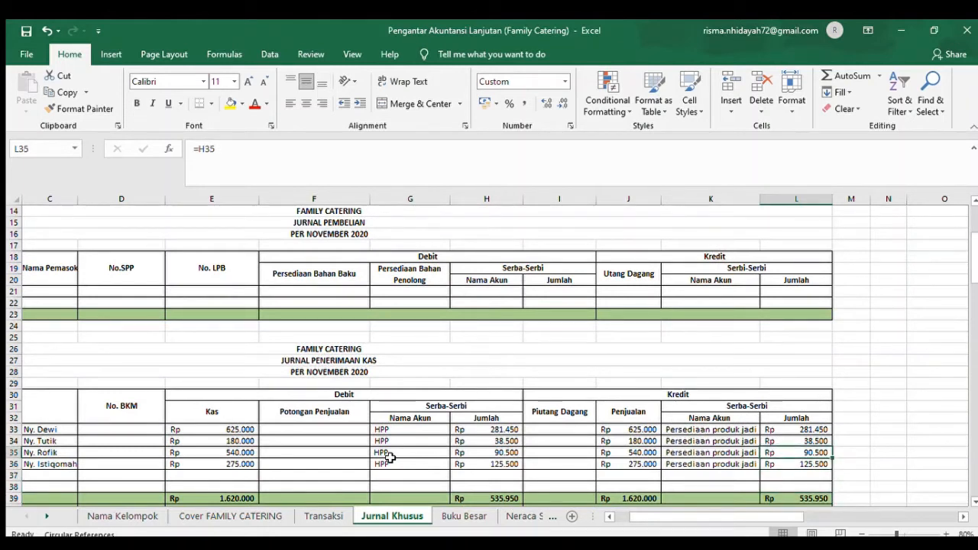
{"action": "key", "text": "Left"}
{"action": "key", "text": "Left"}
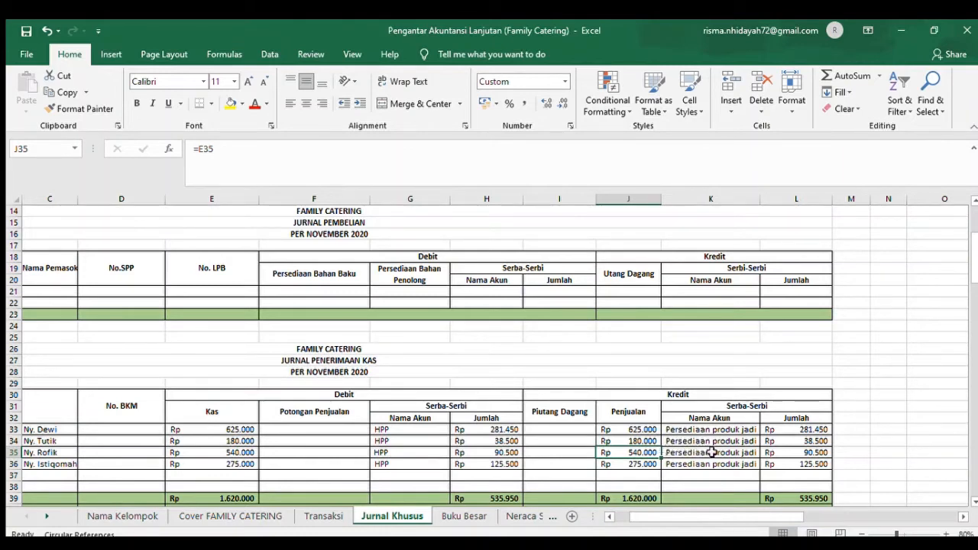
{"action": "left_click", "coordinate": [817, 450]}
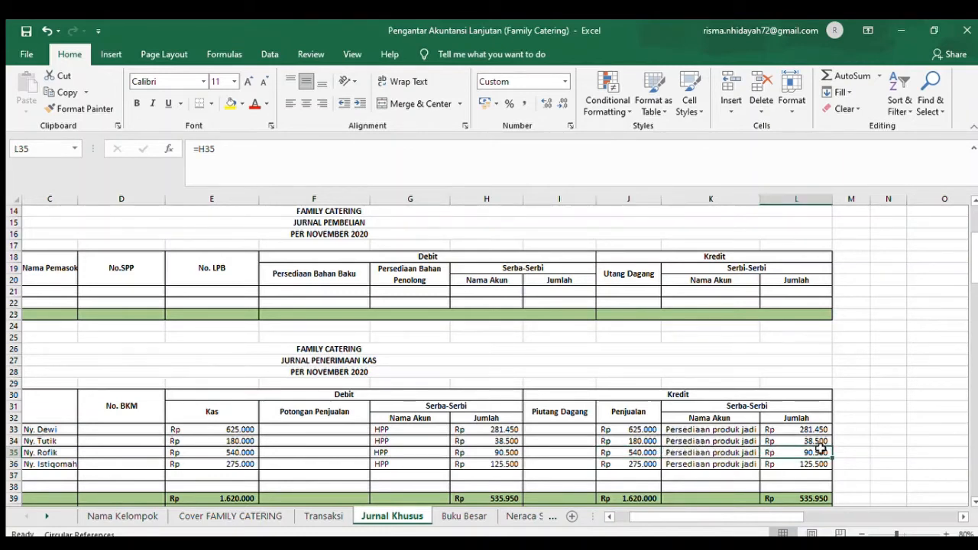
- Read the 25 November order A-04 details in Transaksi rows 55 and 56, continuing to the 27 November raw material purchase in row 57
{"action": "left_click", "coordinate": [316, 517]}
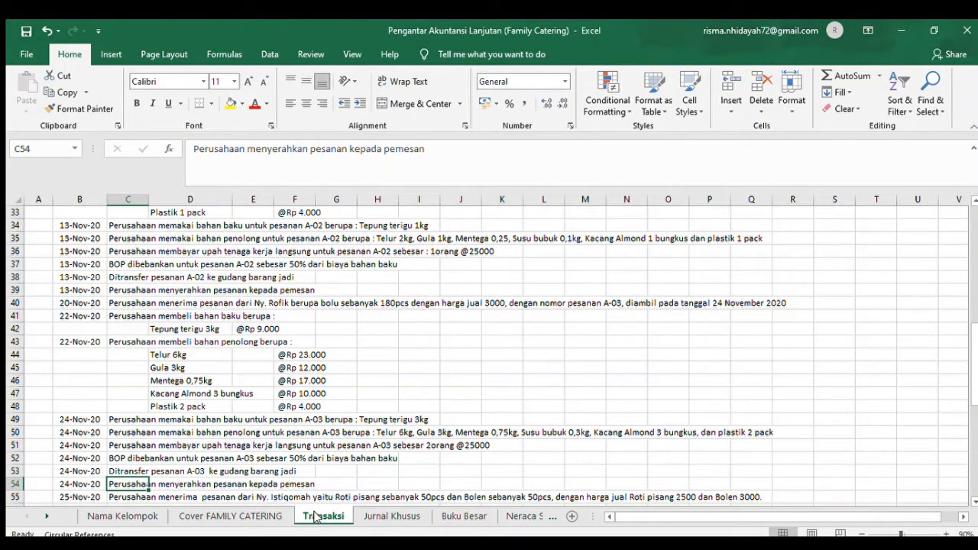
{"action": "key", "text": "Down"}
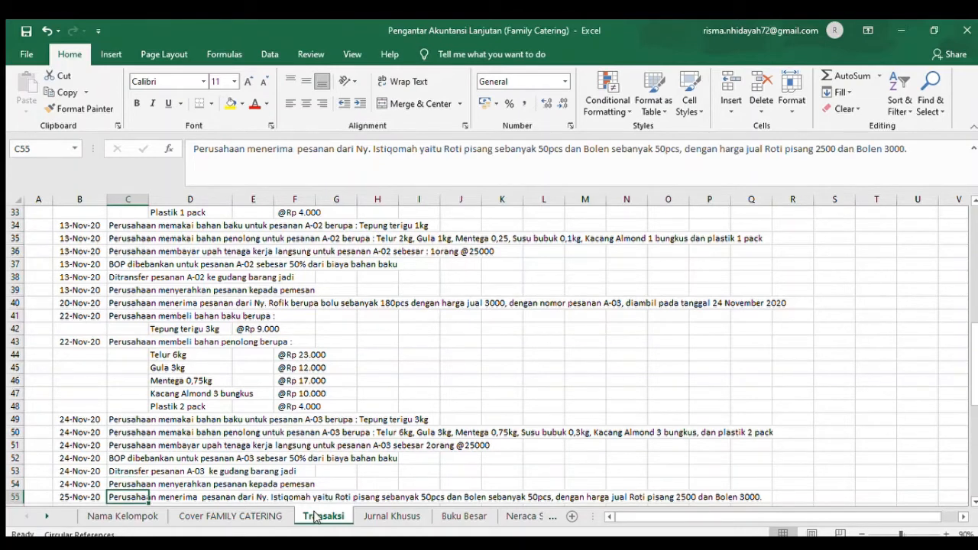
{"action": "key", "text": "Down"}
{"action": "key", "text": "Down"}
{"action": "key", "text": "Up"}
{"action": "key", "text": "Up"}
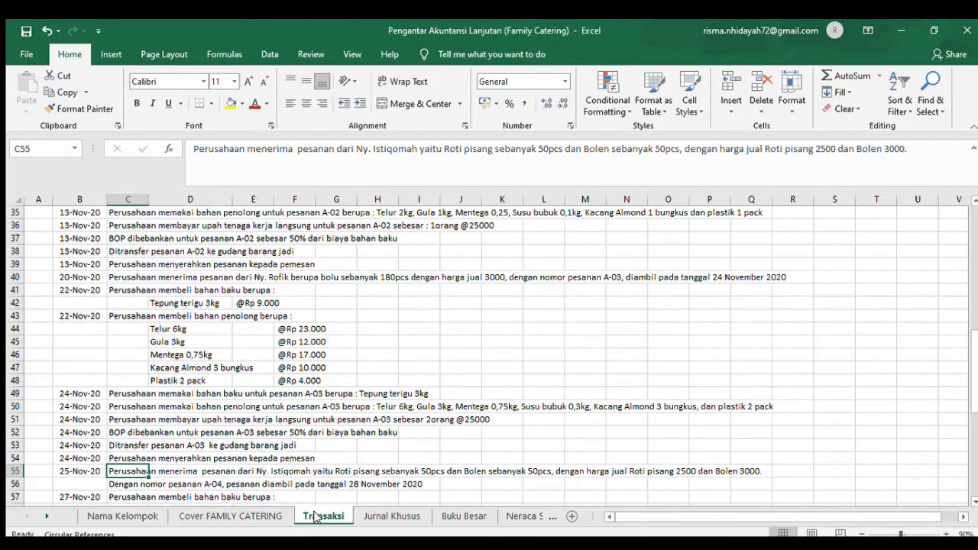
{"action": "key", "text": "Down"}
{"action": "key", "text": "Down"}
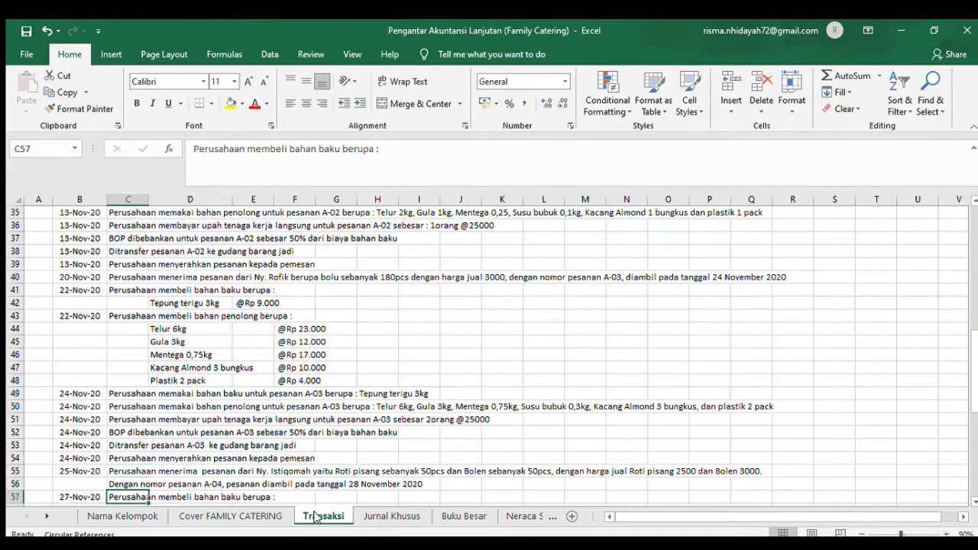
- Read the 27 November raw material purchase in Transaksi rows 57 to 59, including the flour and banana items
{"action": "key", "text": "Down"}
{"action": "key", "text": "Down"}
{"action": "key", "text": "Down"}
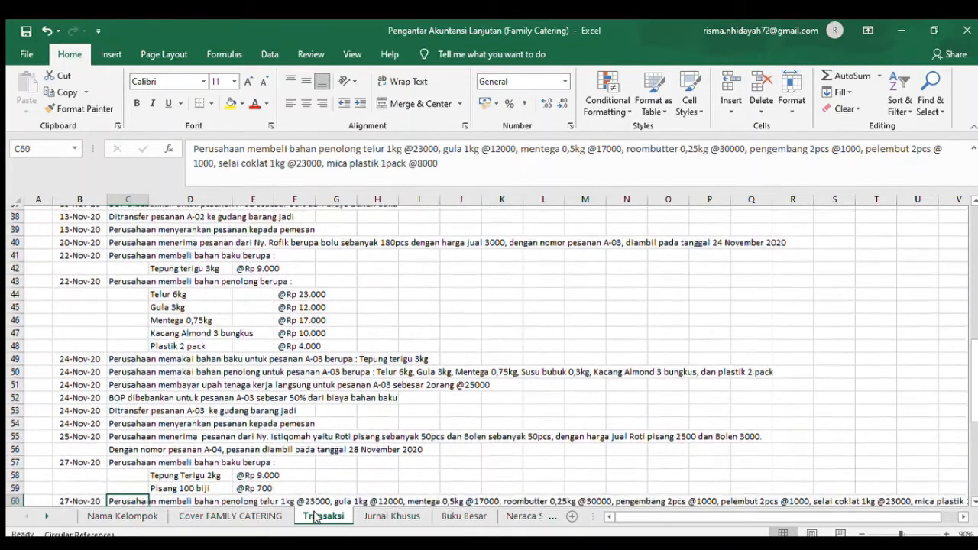
{"action": "key", "text": "Up"}
{"action": "key", "text": "Up"}
{"action": "key", "text": "Up"}
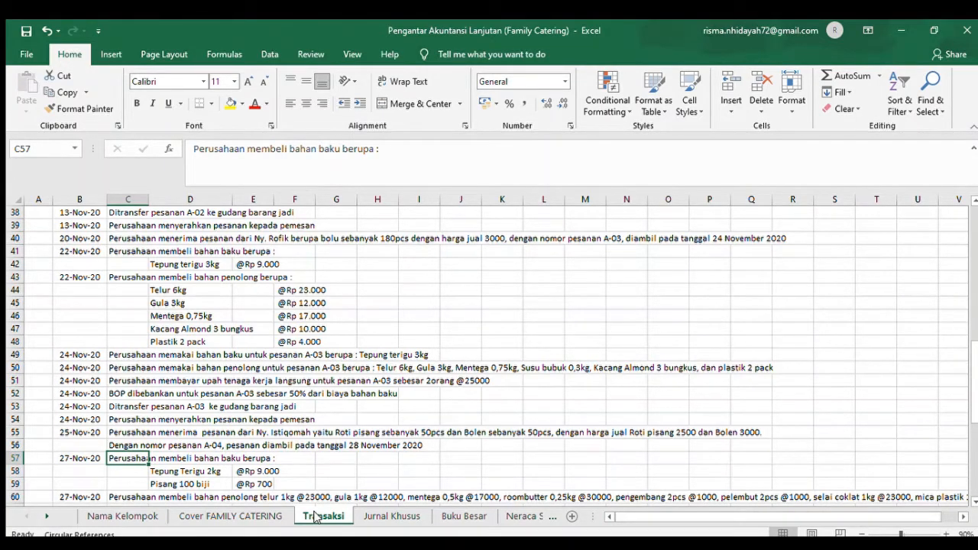
{"action": "key", "text": "Down"}
{"action": "key", "text": "Down"}
{"action": "key", "text": "Right"}
{"action": "key", "text": "Right"}
{"action": "key", "text": "Left"}
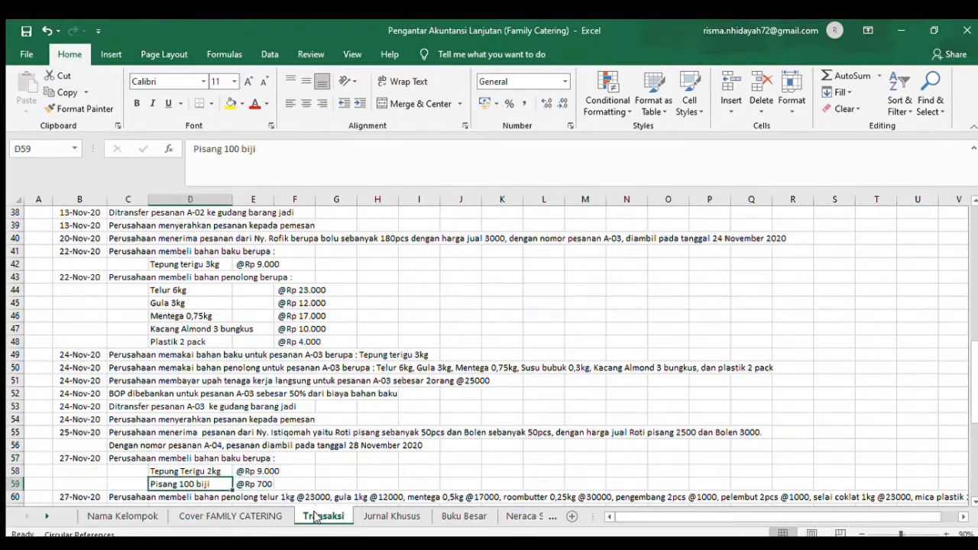
- Find the 27 November raw material purchase in Jurnal Pengeluaran Kas on the Jurnal Khusus sheet and check its debit account in F61
{"action": "left_click", "coordinate": [394, 515]}
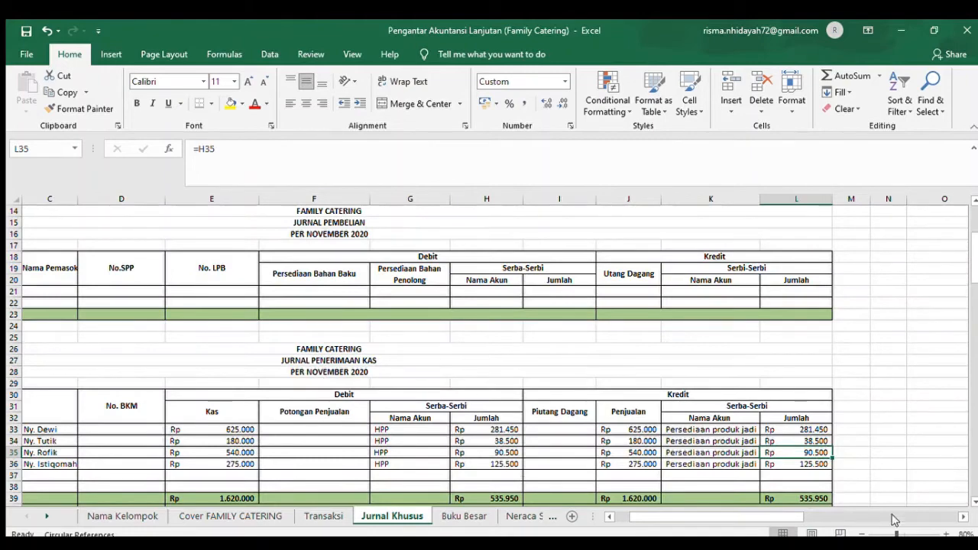
{"action": "left_click", "coordinate": [975, 473]}
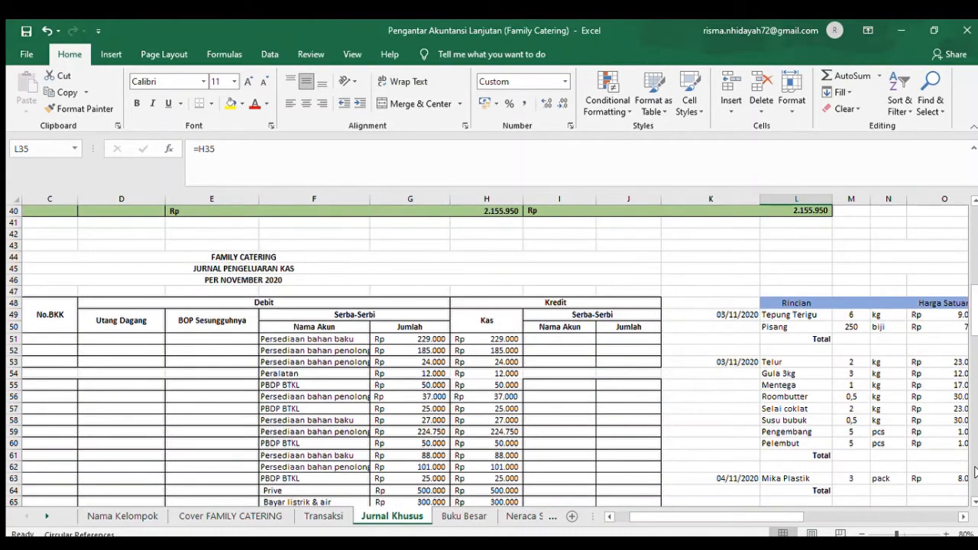
{"action": "left_click", "coordinate": [972, 439]}
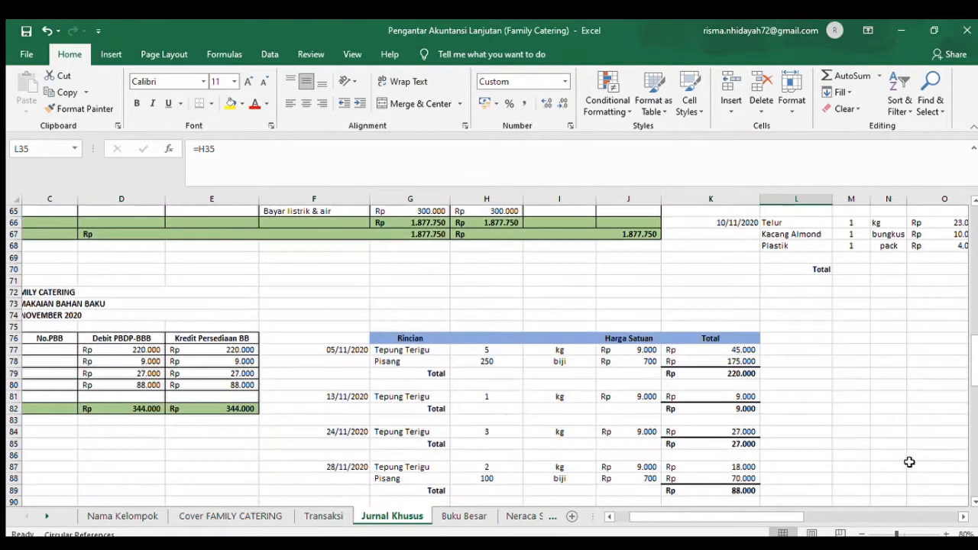
{"action": "left_click", "coordinate": [973, 201]}
{"action": "left_click", "coordinate": [974, 201]}
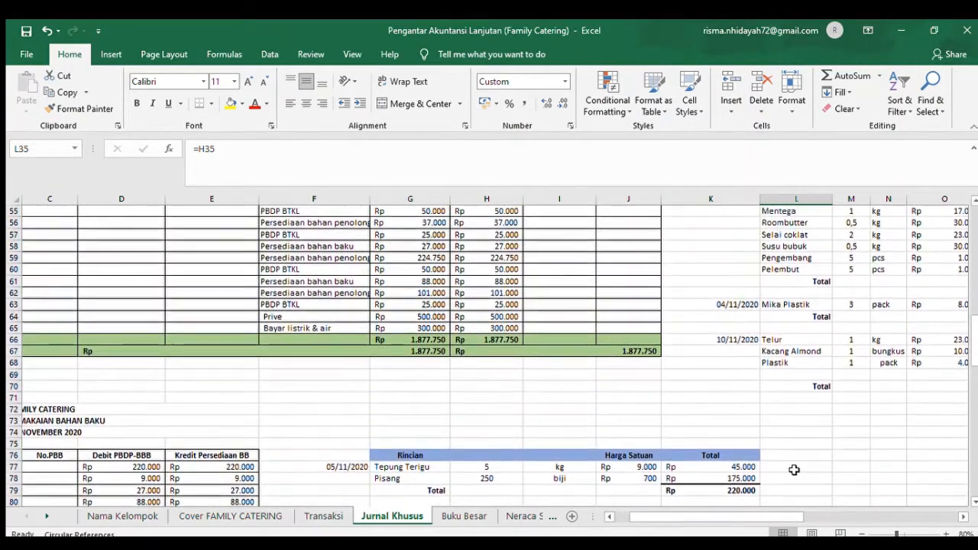
{"action": "left_click", "coordinate": [609, 517]}
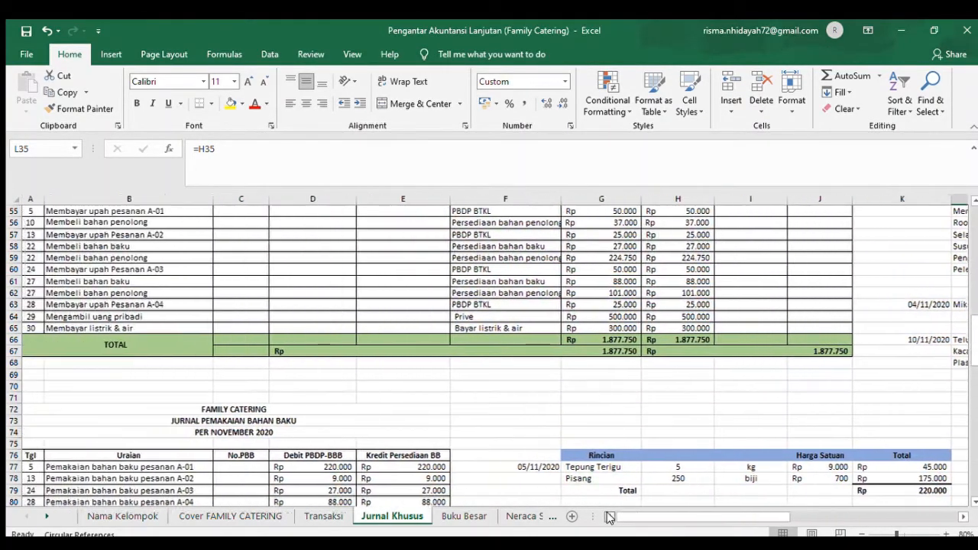
{"action": "left_click", "coordinate": [58, 281]}
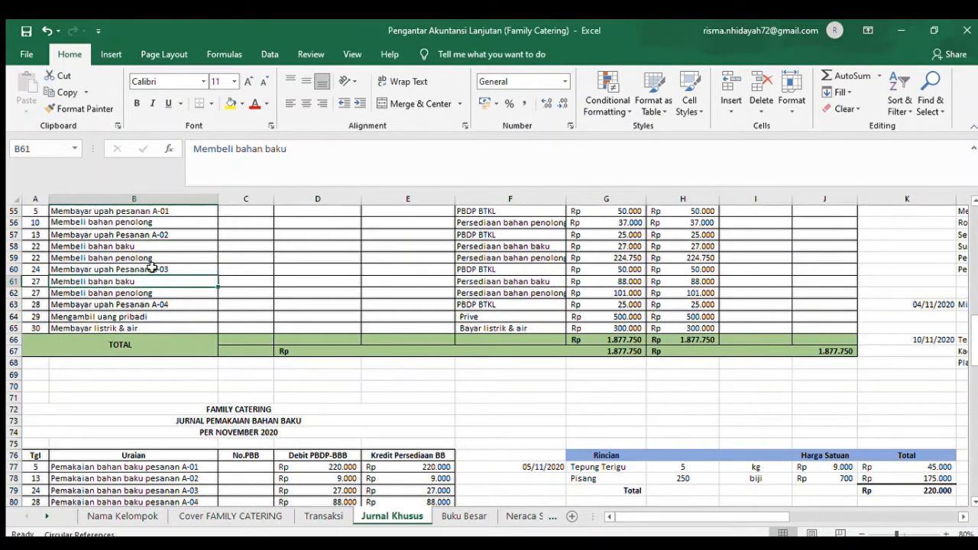
{"action": "left_click", "coordinate": [476, 282]}
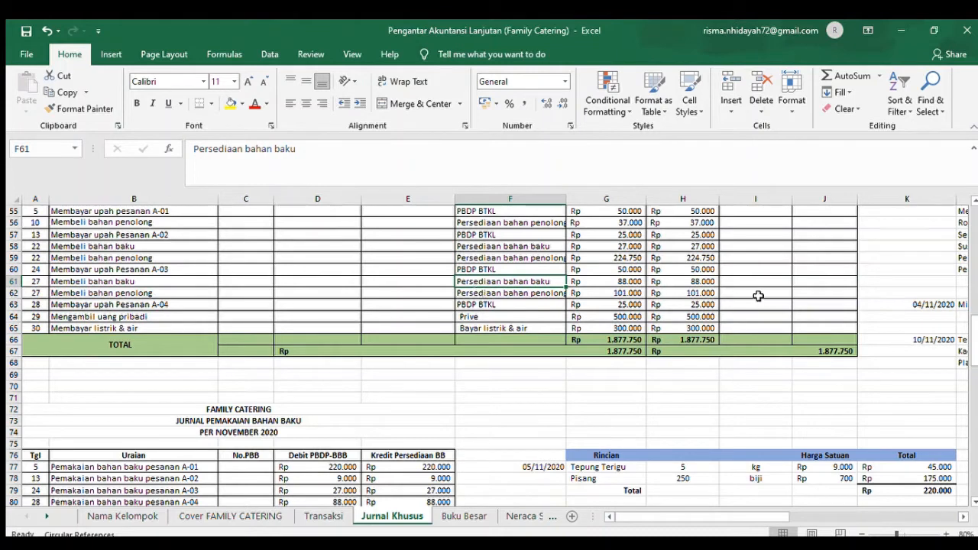
- Check the total formula in V61 of the 27 November raw material cost breakdown
{"action": "left_click", "coordinate": [934, 516]}
{"action": "left_click", "coordinate": [934, 516]}
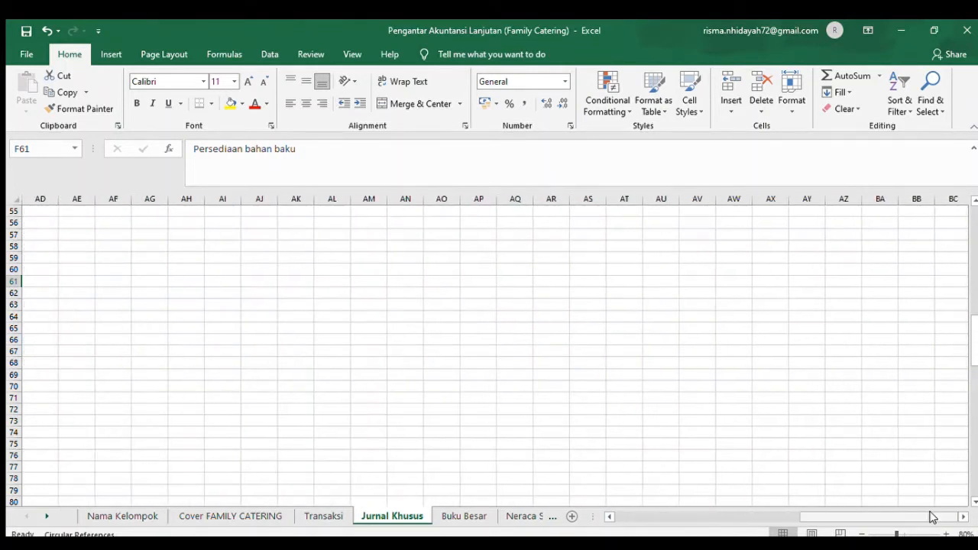
{"action": "left_click", "coordinate": [771, 515]}
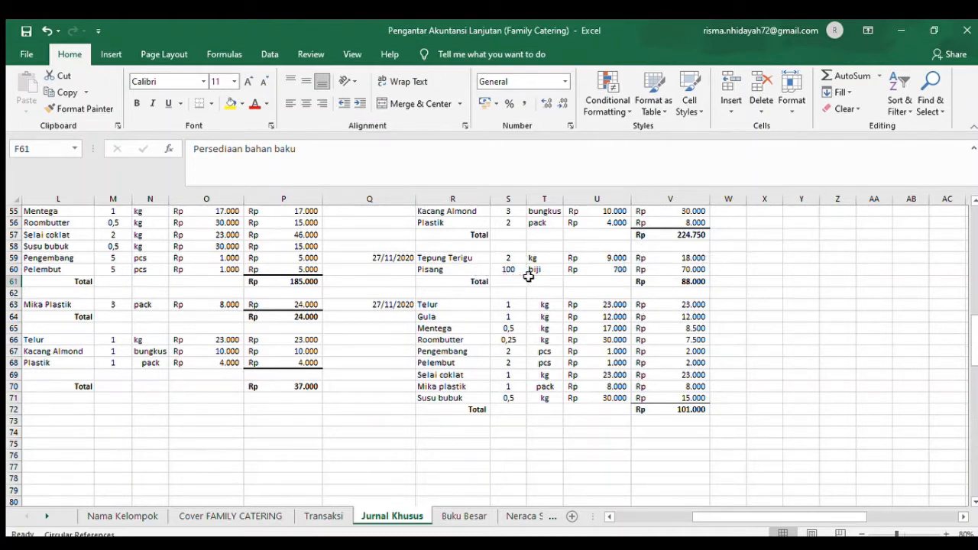
{"action": "left_click", "coordinate": [686, 282]}
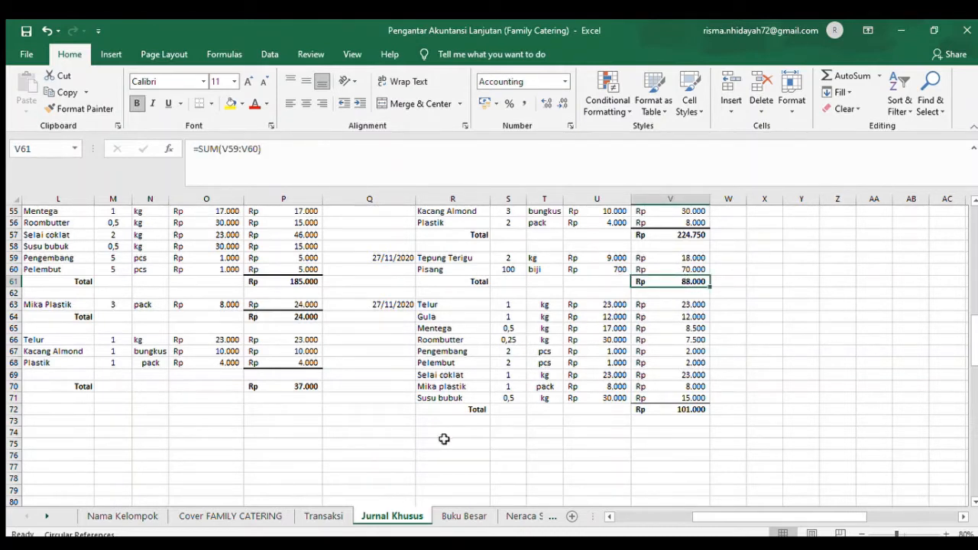
- Go to the 27 November auxiliary material purchase in Transaksi row 60 and read its item list from Telur in D61
{"action": "left_click", "coordinate": [313, 517]}
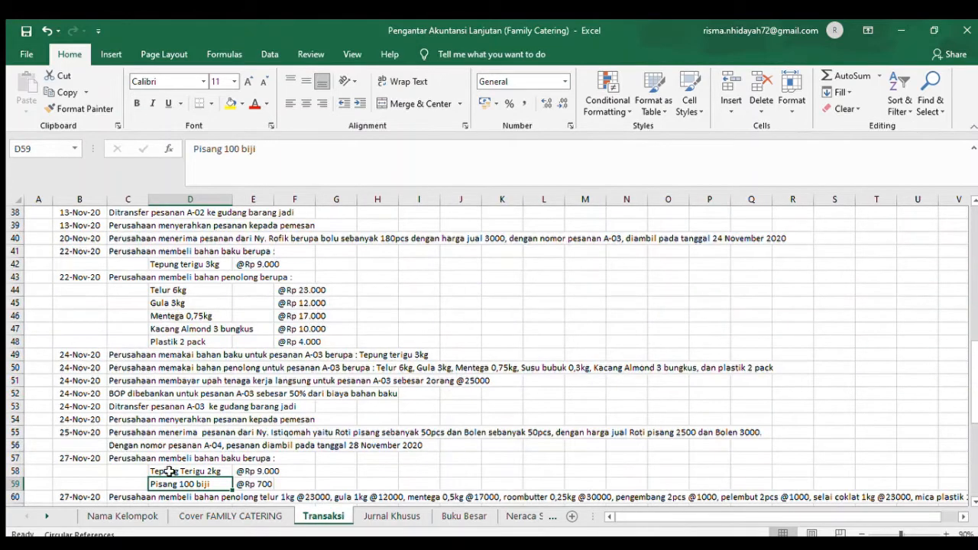
{"action": "left_click", "coordinate": [132, 498]}
{"action": "key", "text": "Down"}
{"action": "key", "text": "Down"}
{"action": "key", "text": "Down"}
{"action": "key", "text": "Down"}
{"action": "key", "text": "Down"}
{"action": "key", "text": "Down"}
{"action": "key", "text": "Down"}
{"action": "key", "text": "Down"}
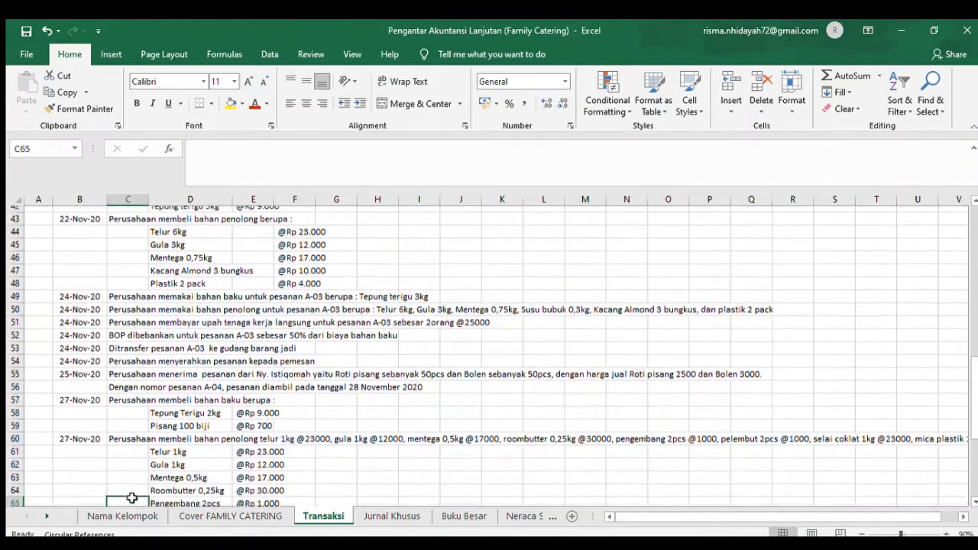
{"action": "key", "text": "Up"}
{"action": "key", "text": "Up"}
{"action": "key", "text": "Up"}
{"action": "key", "text": "Up"}
{"action": "key", "text": "Up"}
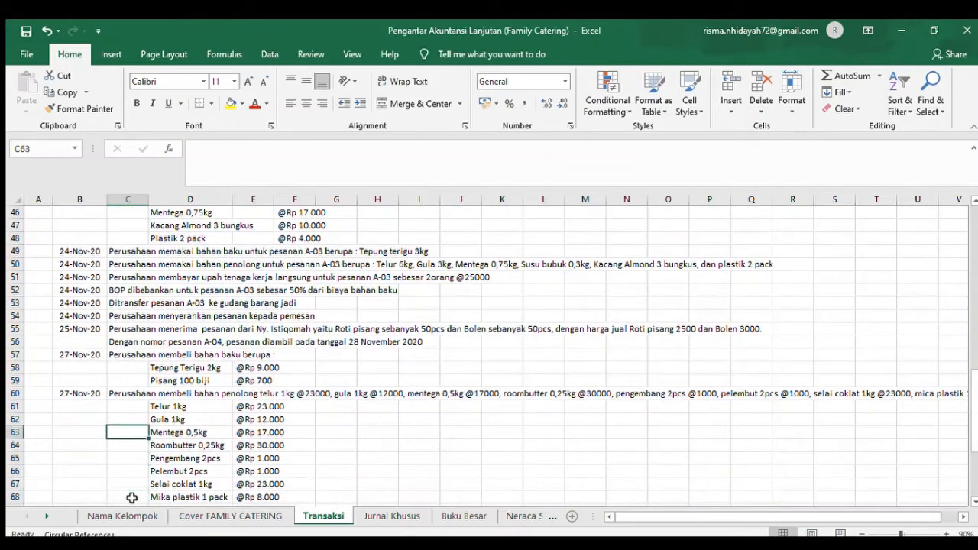
{"action": "key", "text": "Right"}
{"action": "key", "text": "Right"}
{"action": "key", "text": "Up"}
{"action": "key", "text": "Left"}
{"action": "key", "text": "Left"}
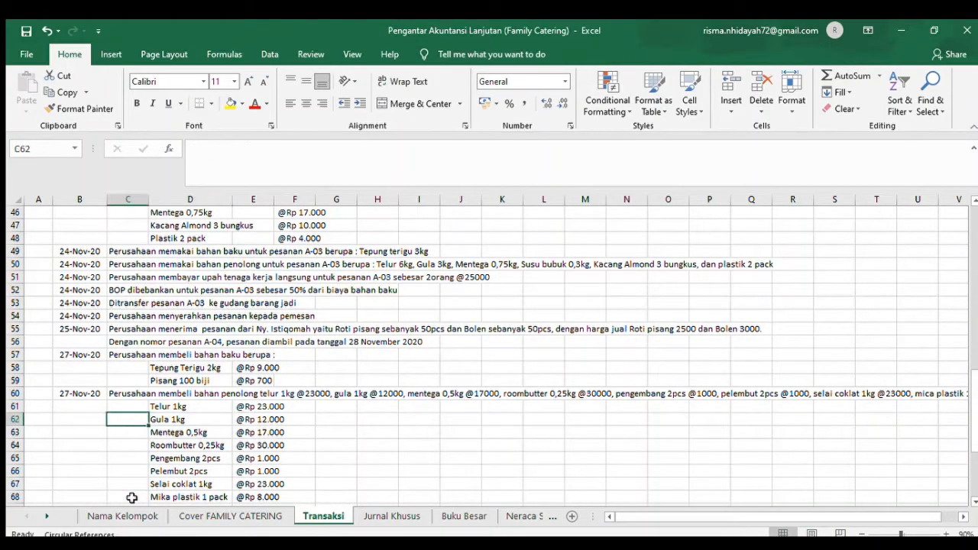
{"action": "key", "text": "Up"}
{"action": "key", "text": "Right"}
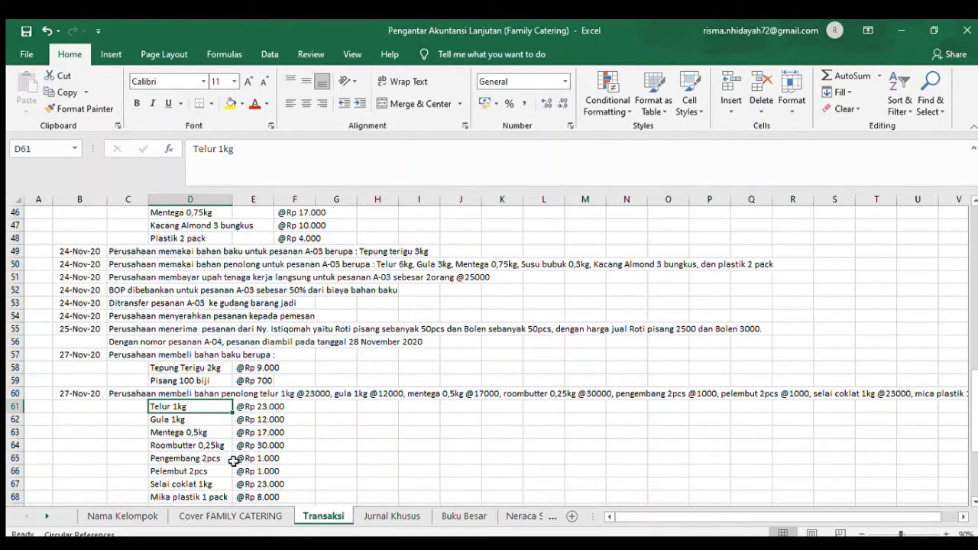
- Read the remaining auxiliary materials purchased on 27 November, from Pelembut in D66 to Susu bubuk in D69
{"action": "left_click", "coordinate": [195, 473]}
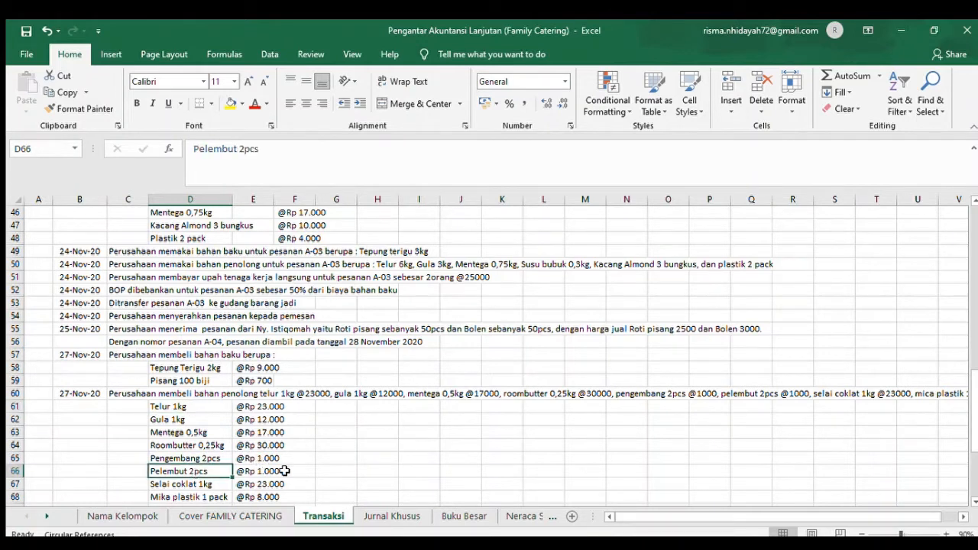
{"action": "left_click", "coordinate": [195, 495]}
{"action": "left_click", "coordinate": [192, 482]}
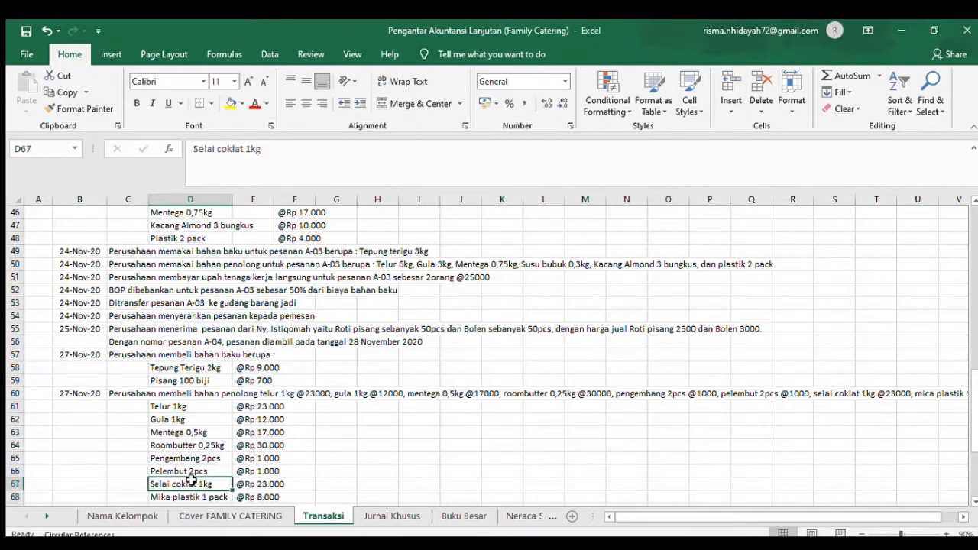
{"action": "left_click", "coordinate": [249, 484]}
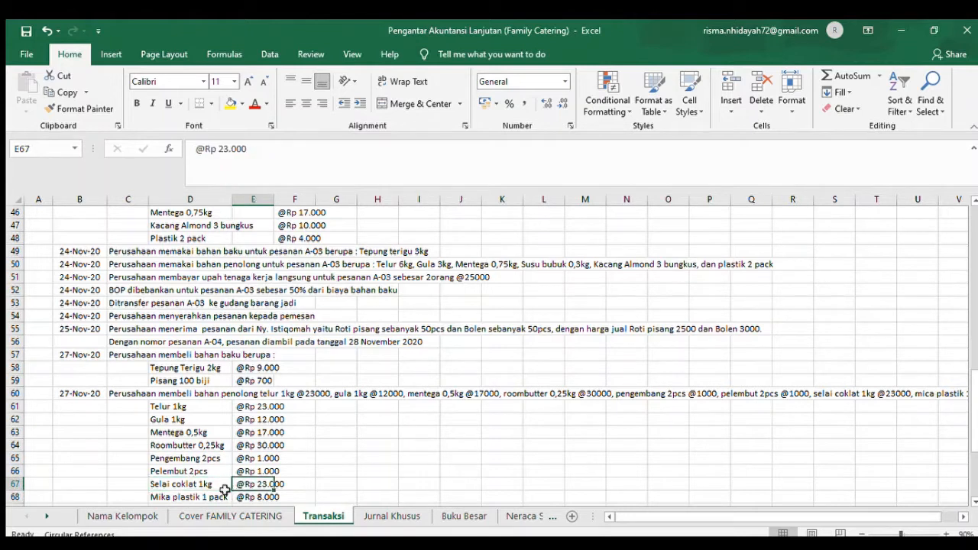
{"action": "left_click", "coordinate": [201, 497]}
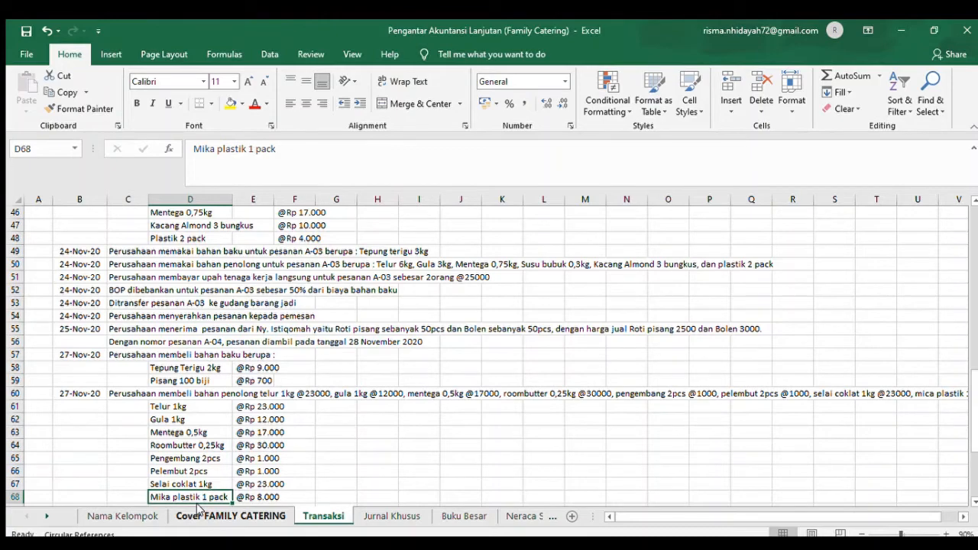
{"action": "key", "text": "Down"}
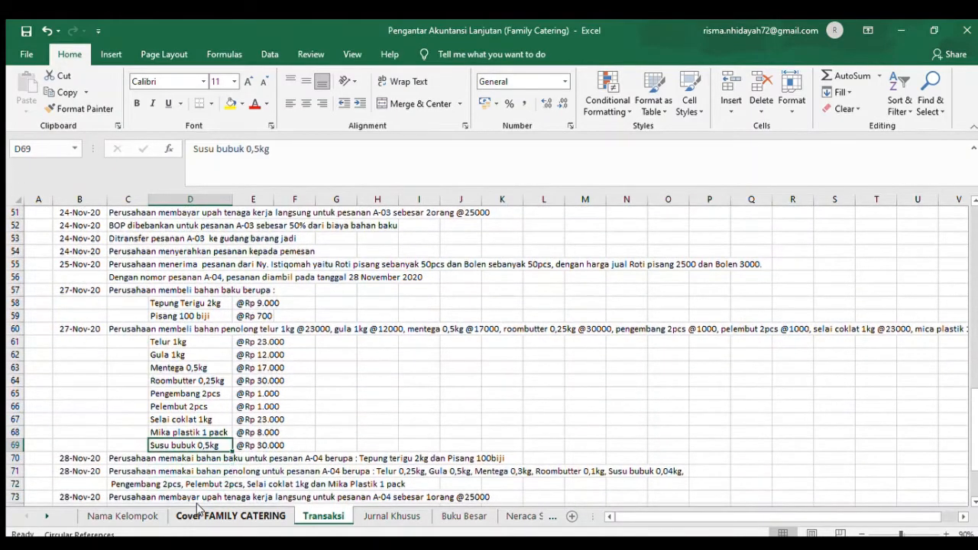
{"action": "key", "text": "Up"}
{"action": "key", "text": "Down"}
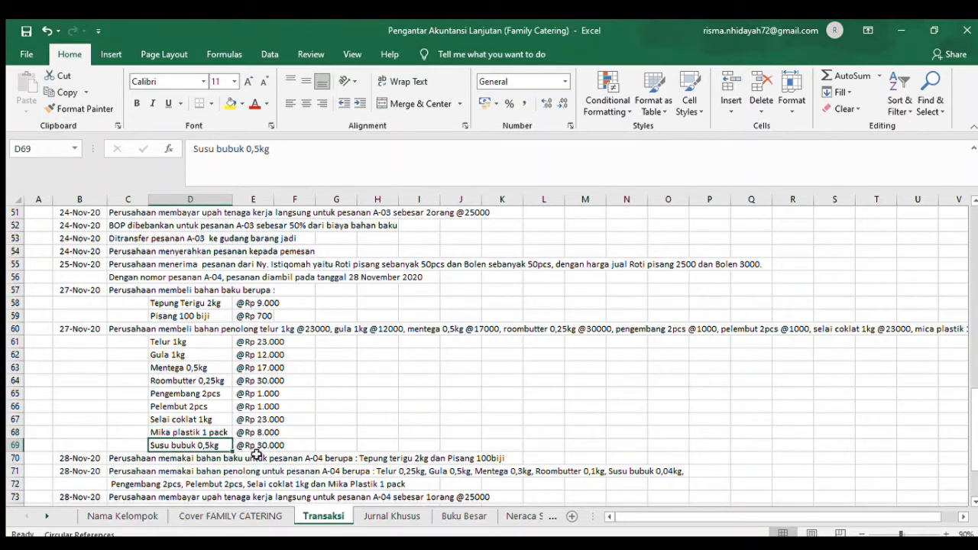
- Examine the 27 November auxiliary material purchase in Jurnal Khusus row 62, from its description to the debit and cash credit formulas
{"action": "left_click", "coordinate": [378, 517]}
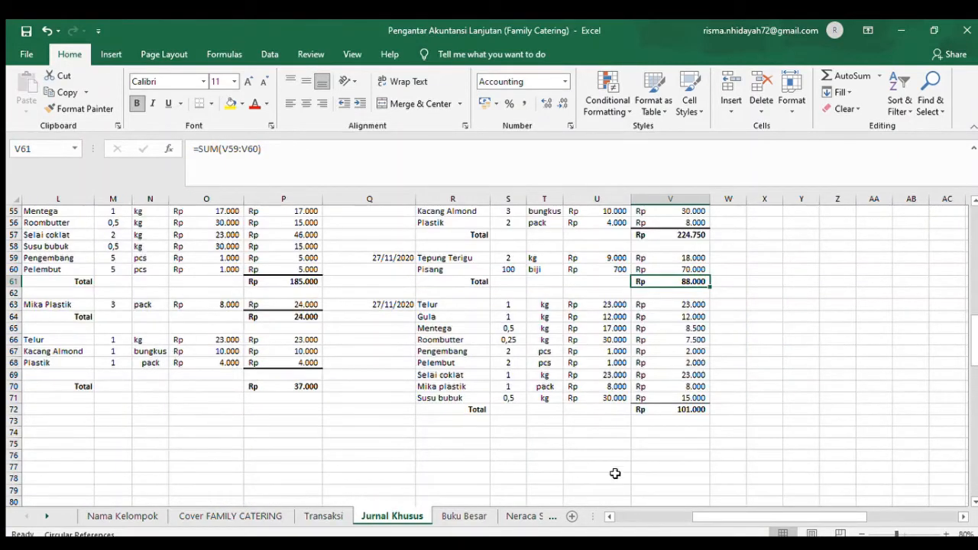
{"action": "left_click", "coordinate": [659, 517]}
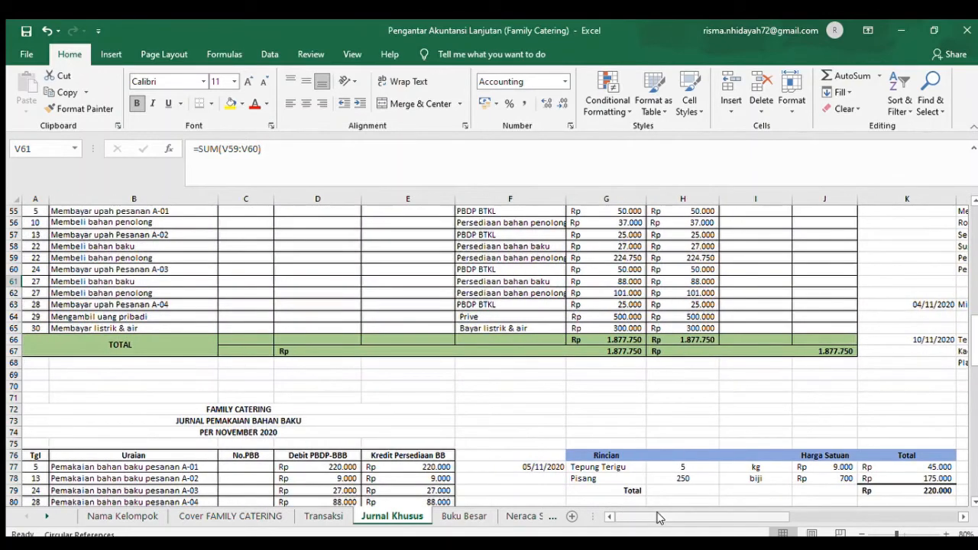
{"action": "left_click", "coordinate": [65, 293]}
{"action": "key", "text": "Right"}
{"action": "key", "text": "Right"}
{"action": "key", "text": "Right"}
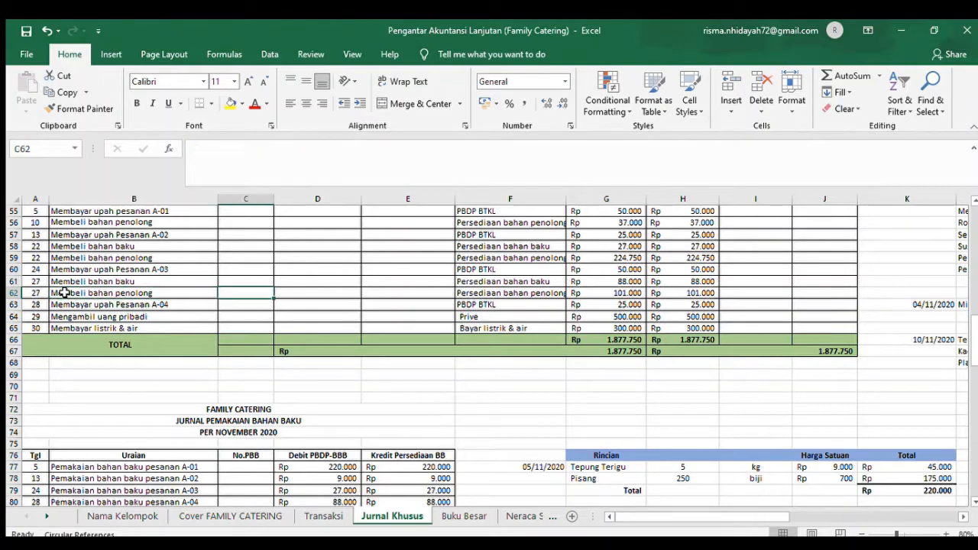
{"action": "key", "text": "Right"}
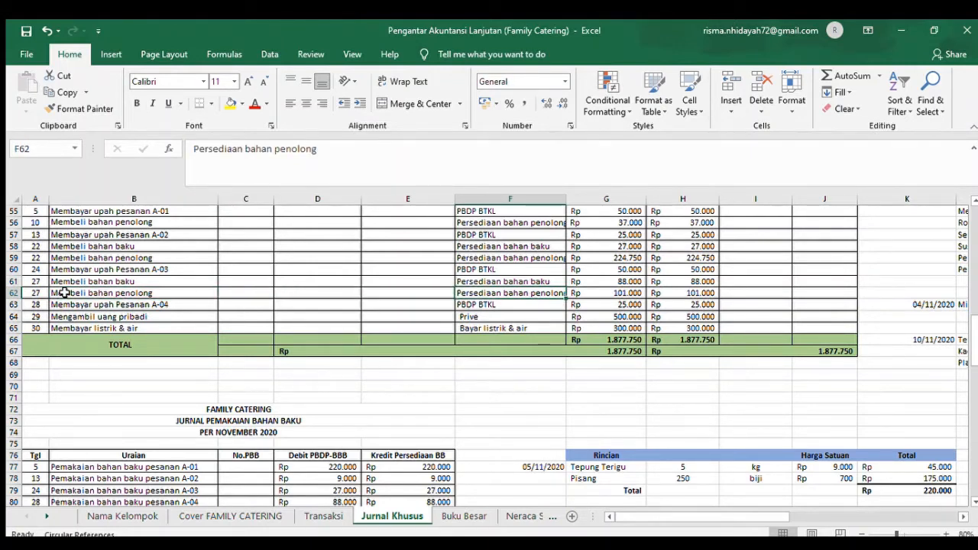
{"action": "key", "text": "Right"}
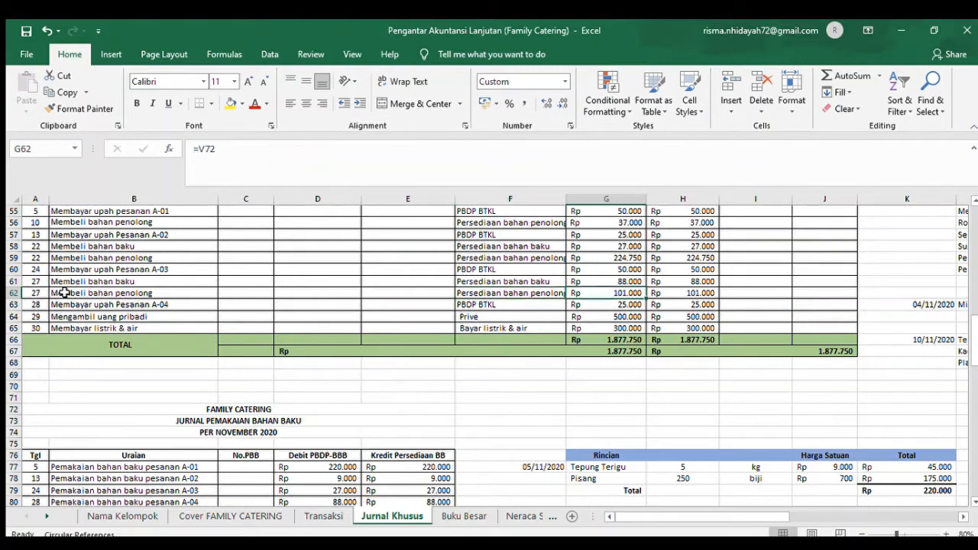
{"action": "key", "text": "Right"}
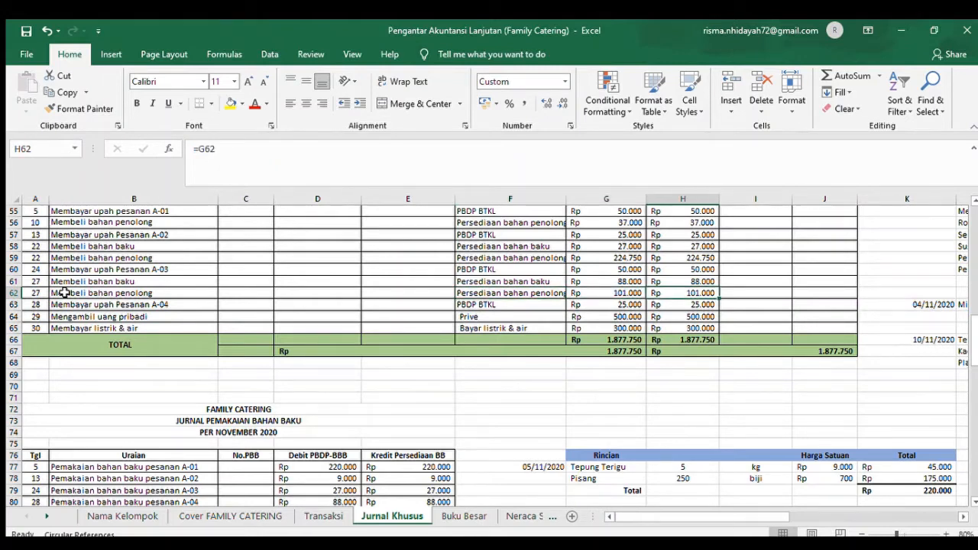
{"action": "key", "text": "Right"}
{"action": "key", "text": "Right"}
{"action": "key", "text": "Right"}
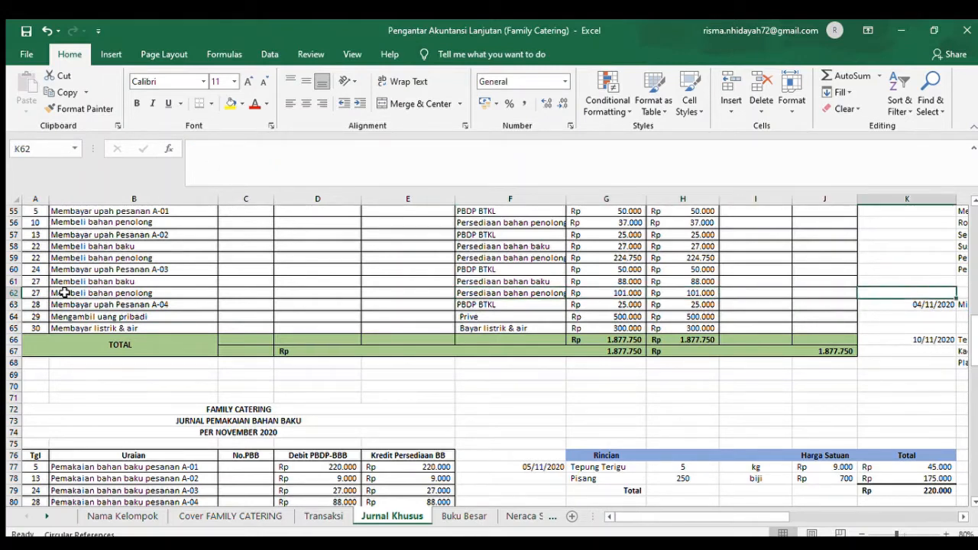
- Review the 27 November auxiliary material cost breakdown in Jurnal Khusus, starting from Telur in R63
{"action": "left_click", "coordinate": [803, 519]}
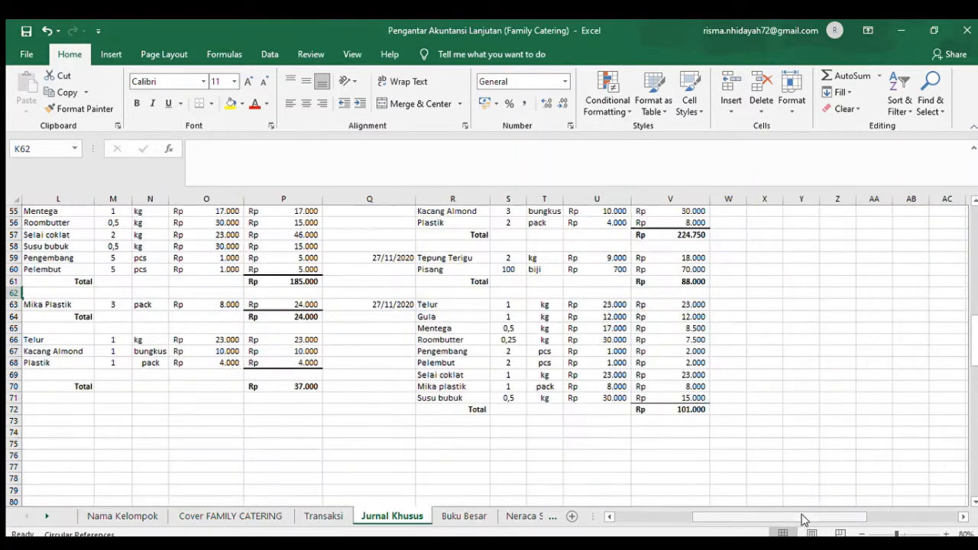
{"action": "left_click", "coordinate": [420, 307]}
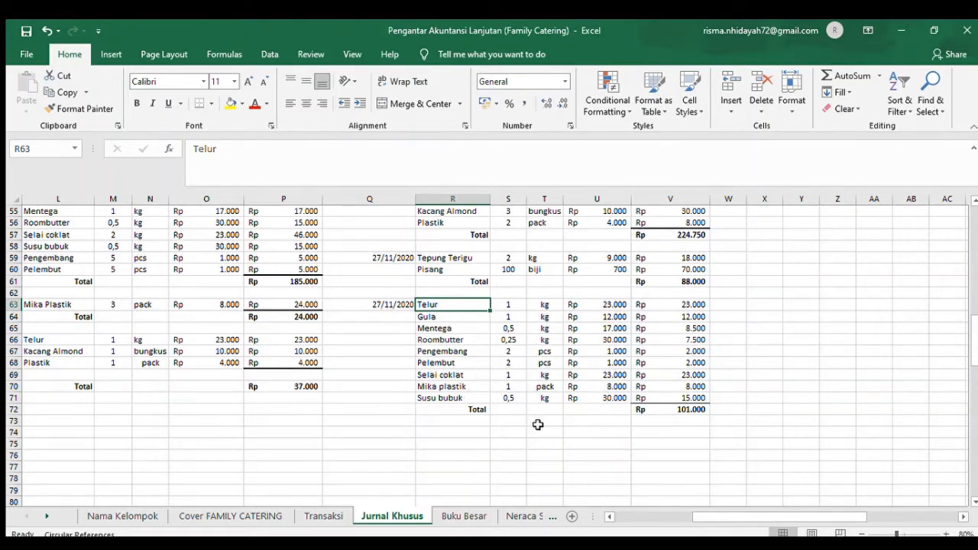
- Inspect the total formula in V72 for the 27 November auxiliary material breakdown in Jurnal Khusus
{"action": "left_click", "coordinate": [661, 409]}
{"action": "double_click", "coordinate": [667, 409]}
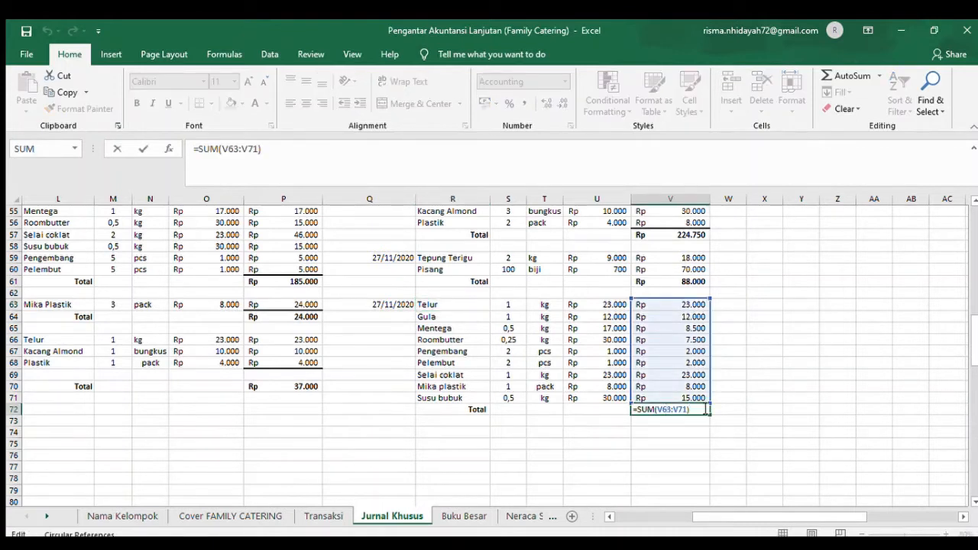
{"action": "left_click", "coordinate": [752, 398]}
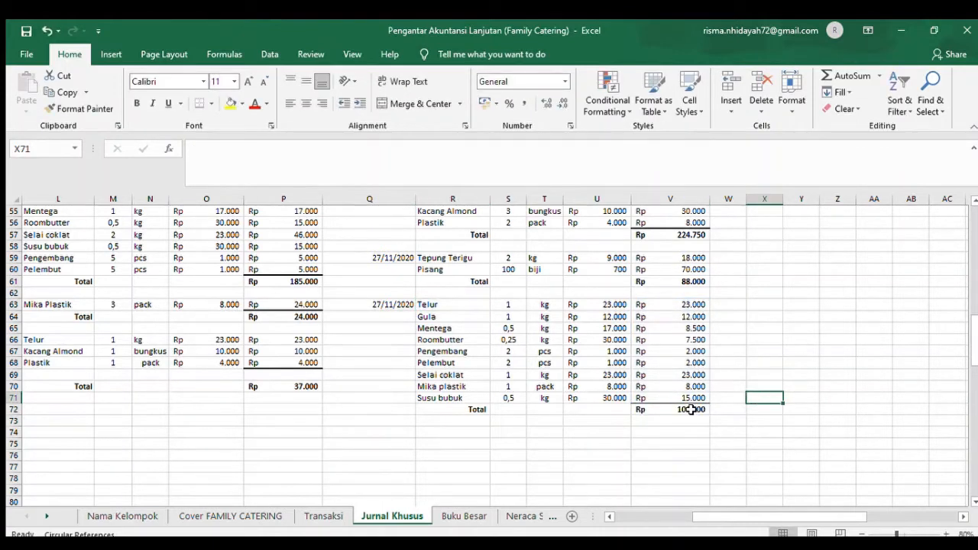
- Read the 28 November raw material usage for order A-04 in Transaksi C70 and locate its entry in Jurnal Khusus row 80
{"action": "left_click", "coordinate": [311, 517]}
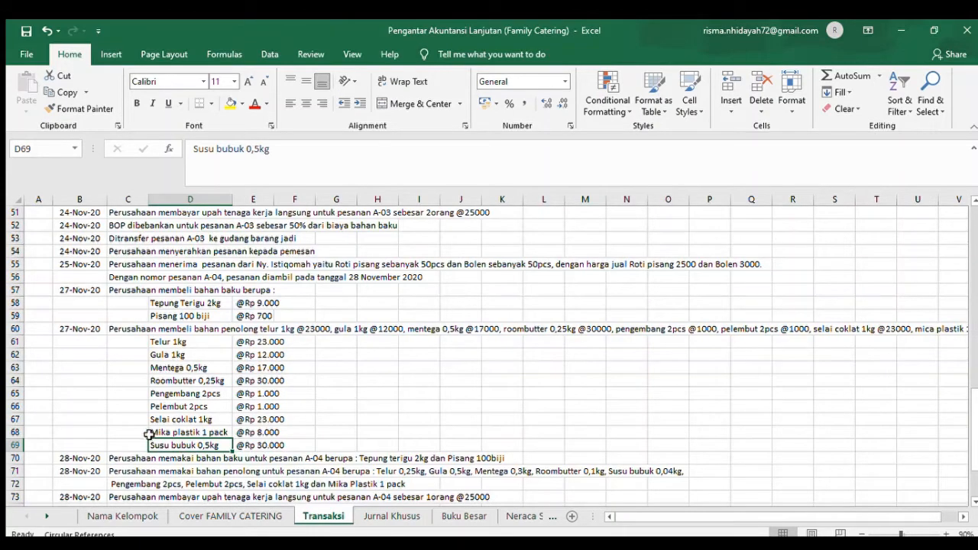
{"action": "left_click", "coordinate": [137, 456]}
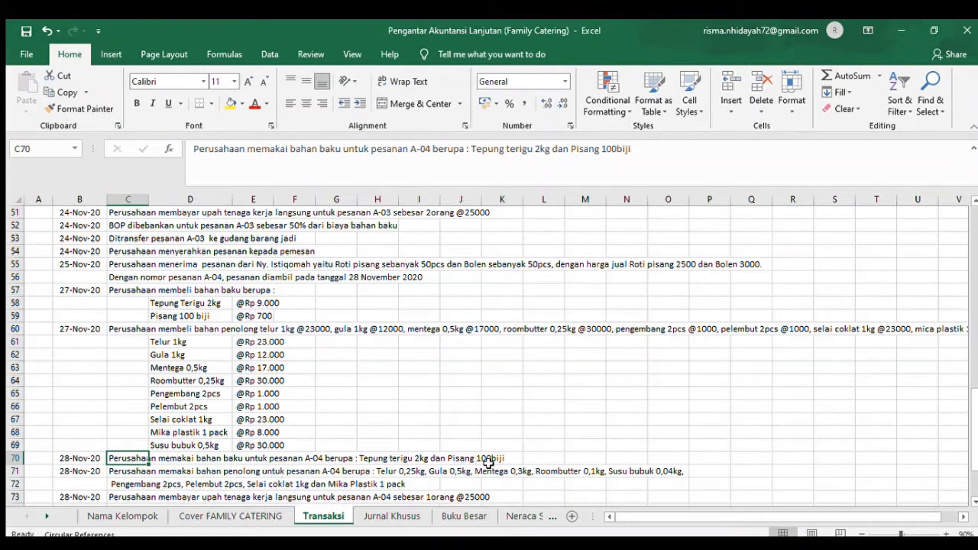
{"action": "left_click", "coordinate": [406, 515]}
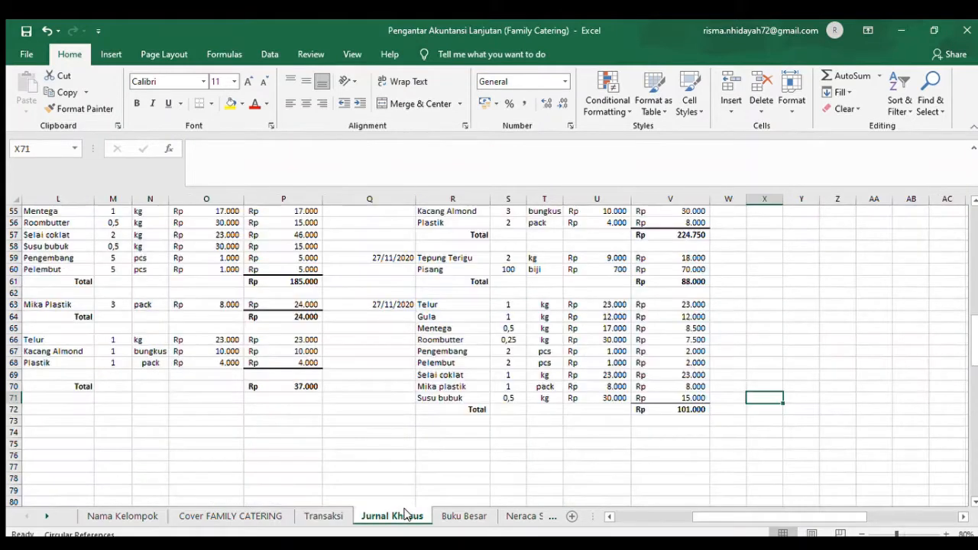
{"action": "left_click", "coordinate": [666, 517]}
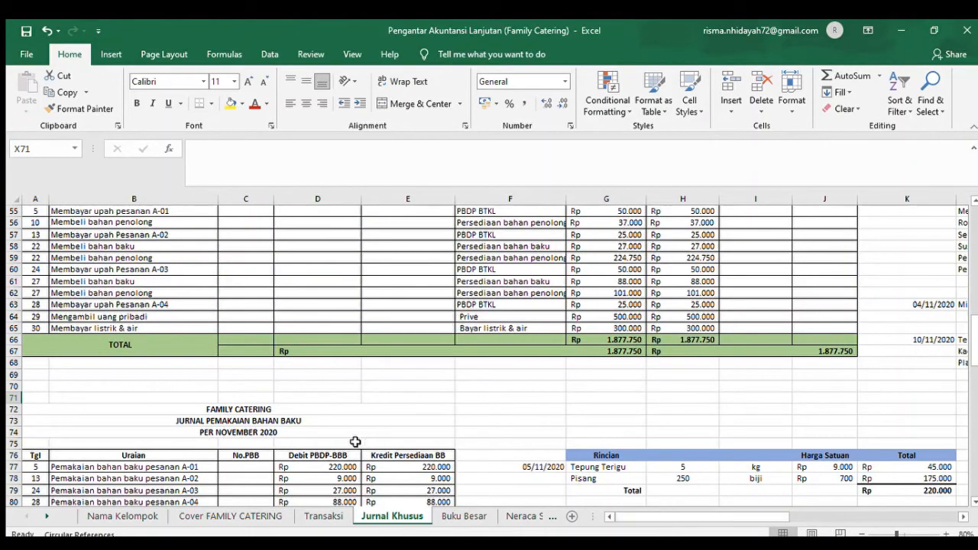
{"action": "scroll", "coordinate": [419, 464], "scroll_direction": "down", "scroll_amount": 2}
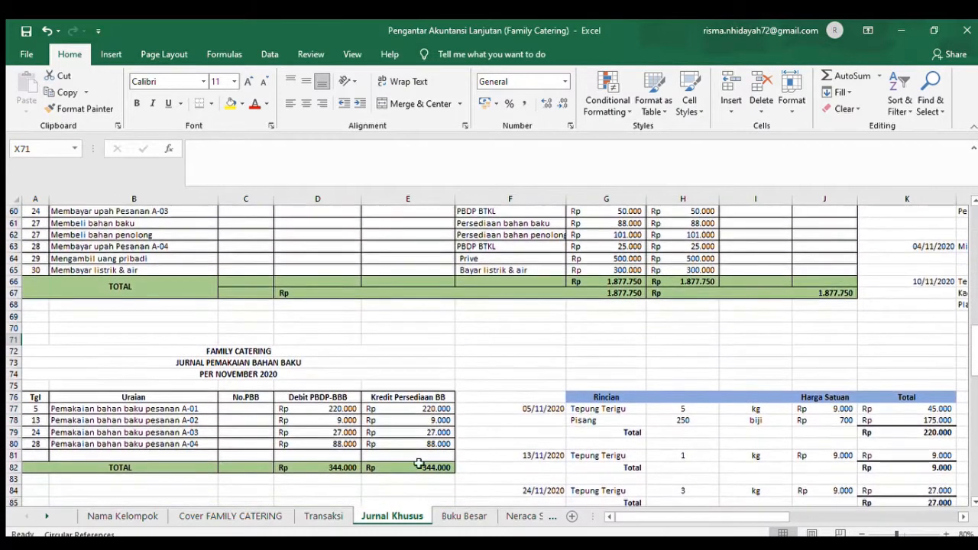
{"action": "left_click", "coordinate": [33, 445]}
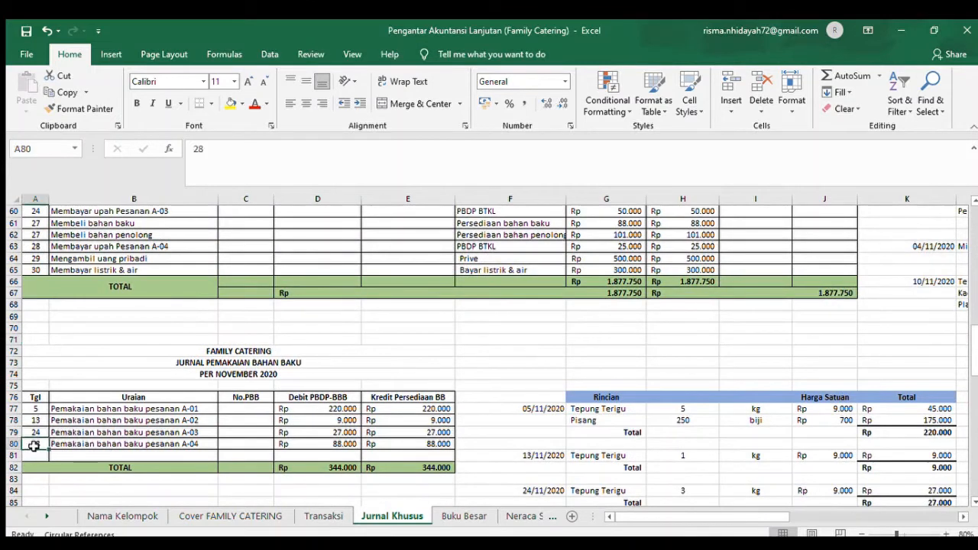
{"action": "left_click", "coordinate": [80, 448]}
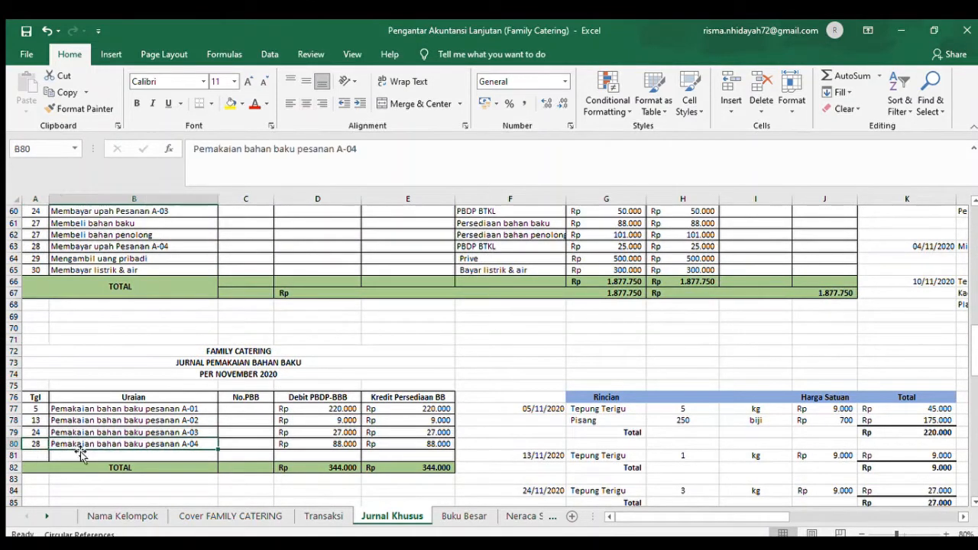
- Examine the debit and credit formulas of the A-04 raw material usage entry in D80 and E80
{"action": "key", "text": "Right"}
{"action": "key", "text": "Right"}
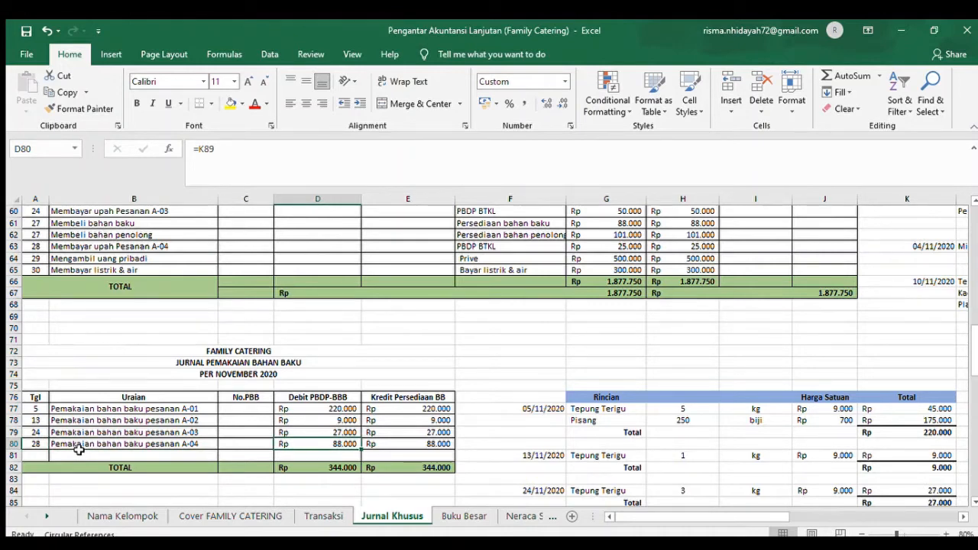
{"action": "key", "text": "Right"}
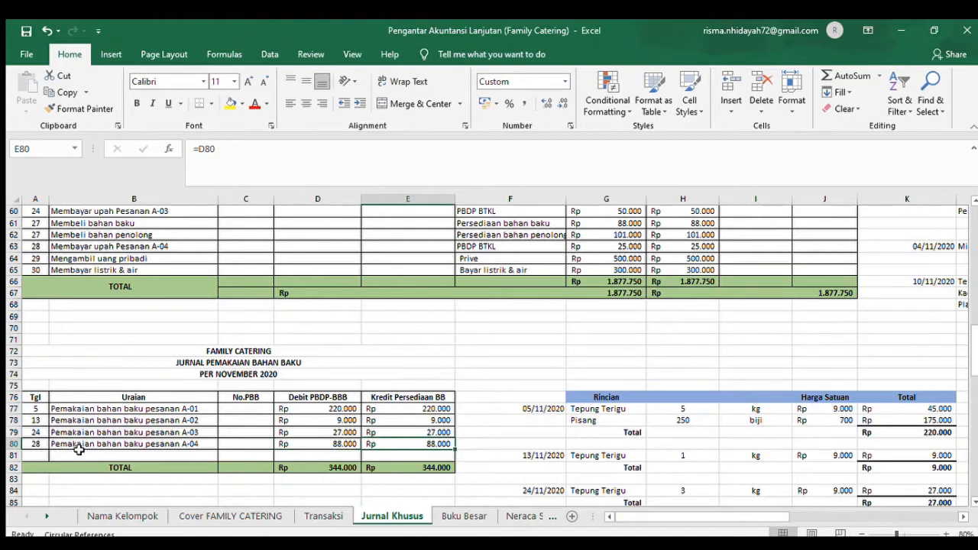
{"action": "key", "text": "Right"}
{"action": "key", "text": "Right"}
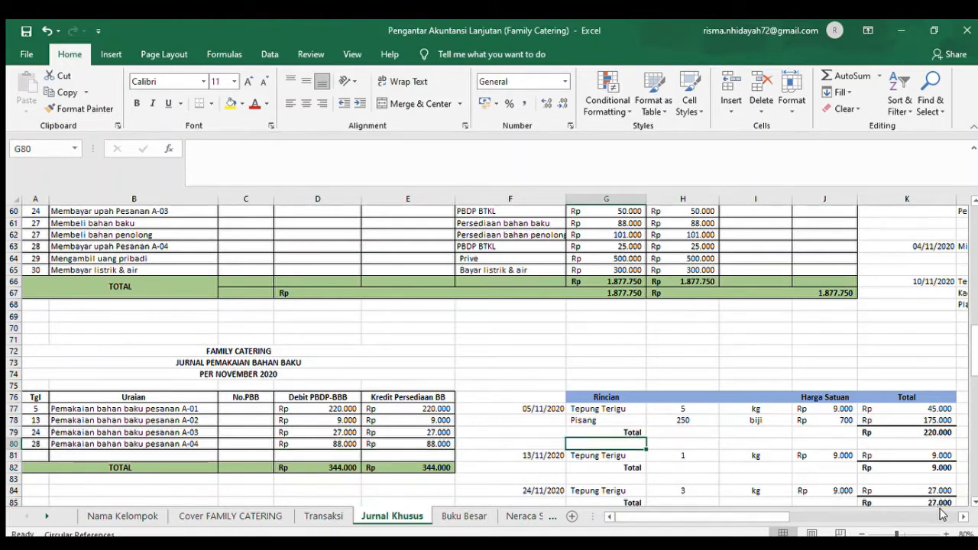
- Review the 28 November raw material cost breakdown and its total formula in K89
{"action": "left_click", "coordinate": [962, 517]}
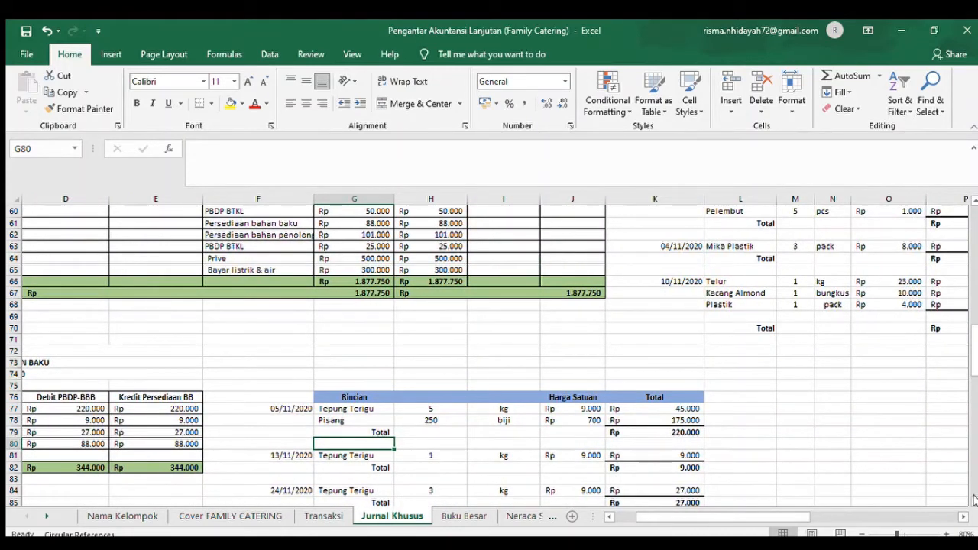
{"action": "left_click", "coordinate": [973, 499]}
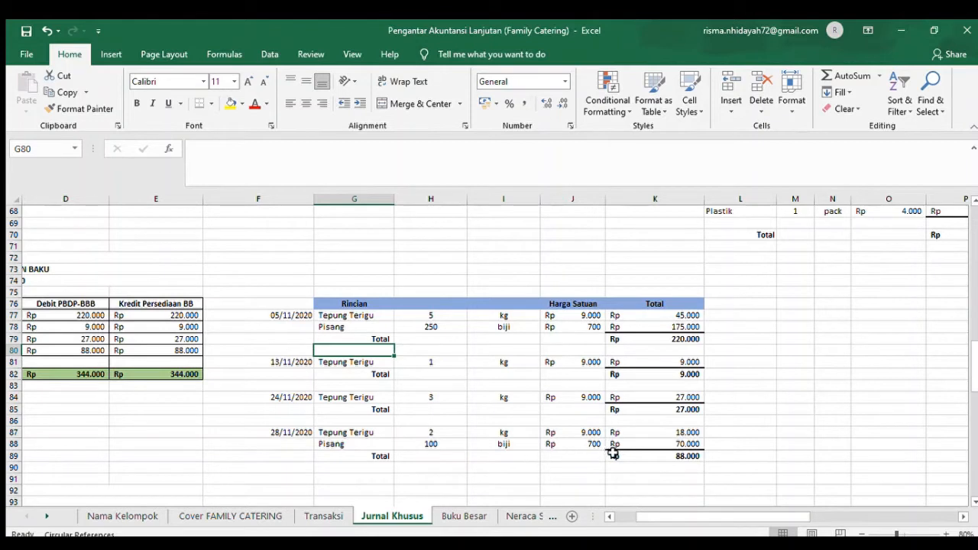
{"action": "left_click", "coordinate": [680, 457]}
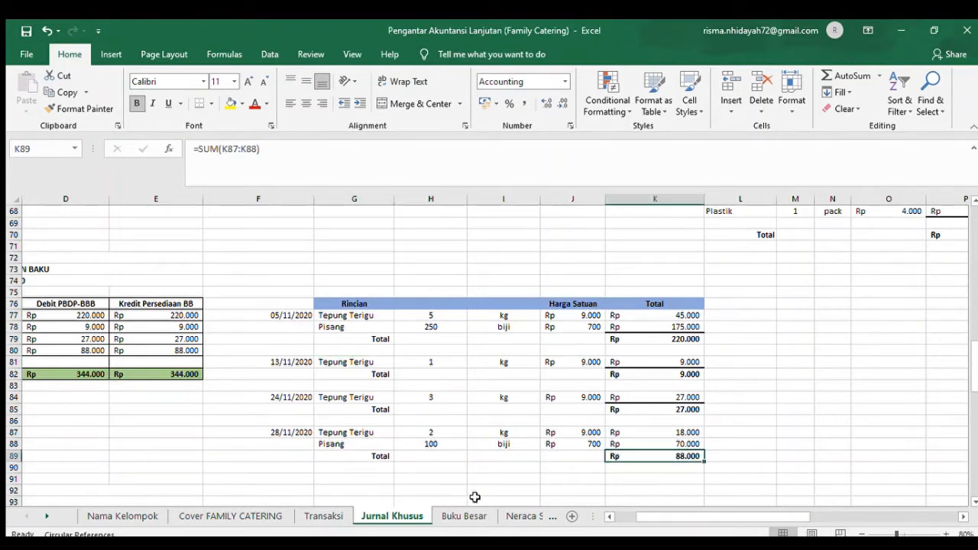
- Read the 28 November auxiliary material usage for order A-04 in Transaksi, starting at C71
{"action": "left_click", "coordinate": [324, 516]}
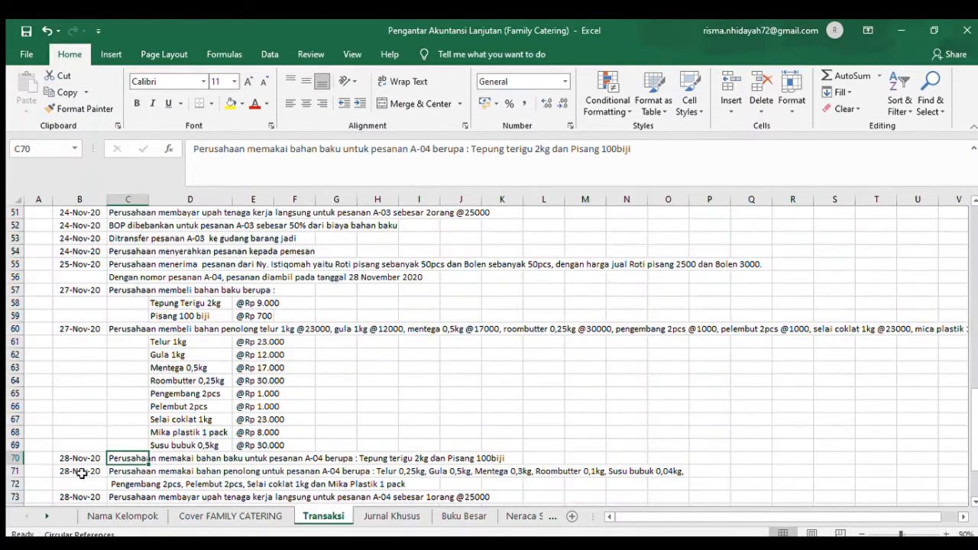
{"action": "left_click", "coordinate": [129, 472]}
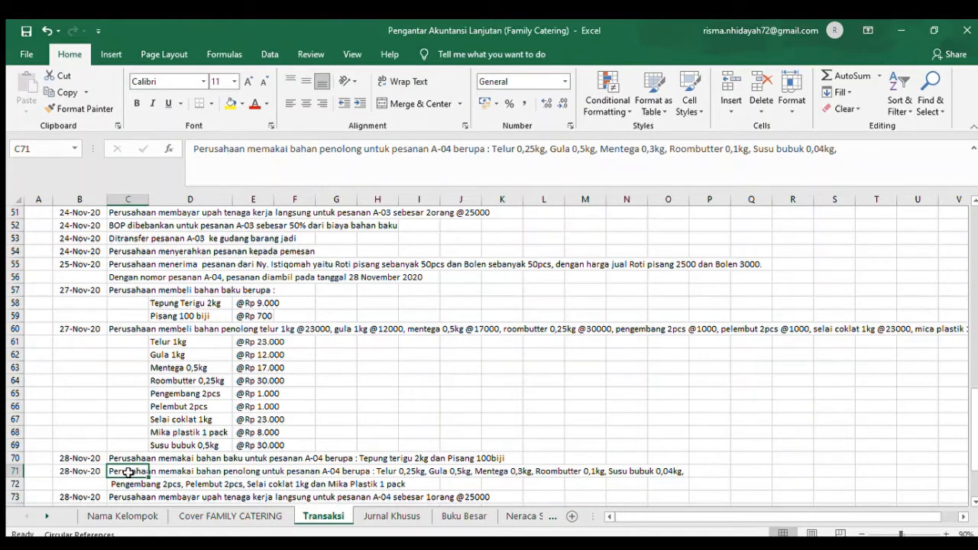
{"action": "key", "text": "Right"}
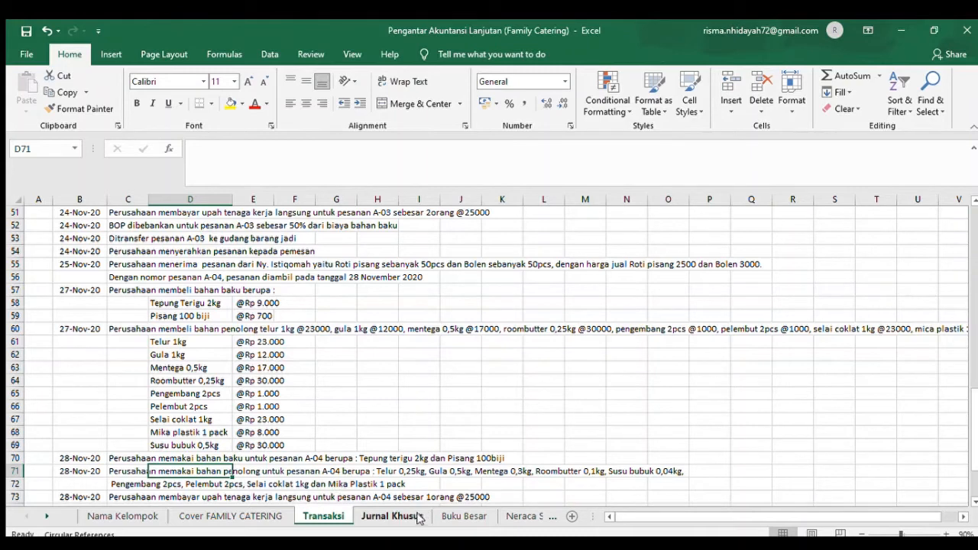
- Review the A-04 BOP Sesungguhnya entry in Jurnal Khusus B130 and the total formula of its 28 November breakdown in L133
{"action": "left_click", "coordinate": [390, 517]}
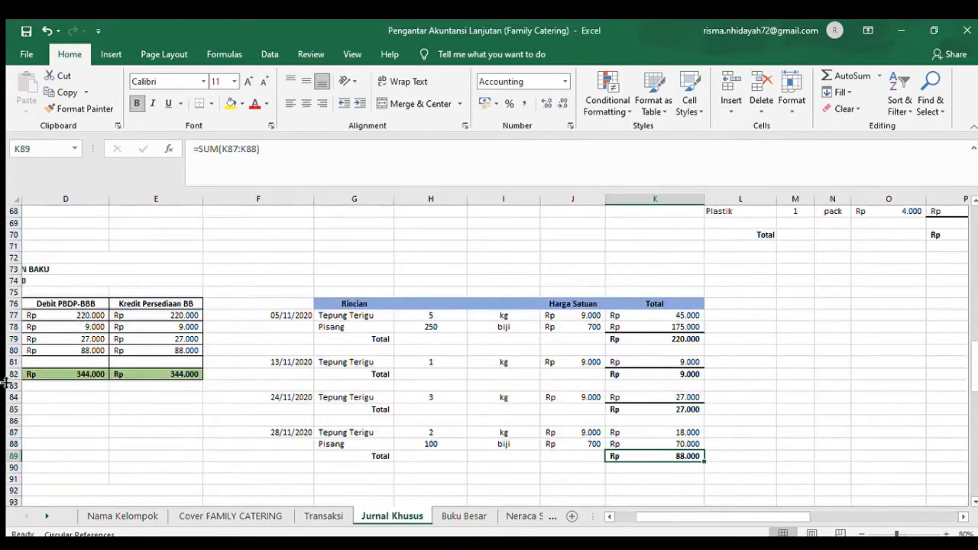
{"action": "scroll", "coordinate": [970, 479], "scroll_direction": "down", "scroll_amount": 17}
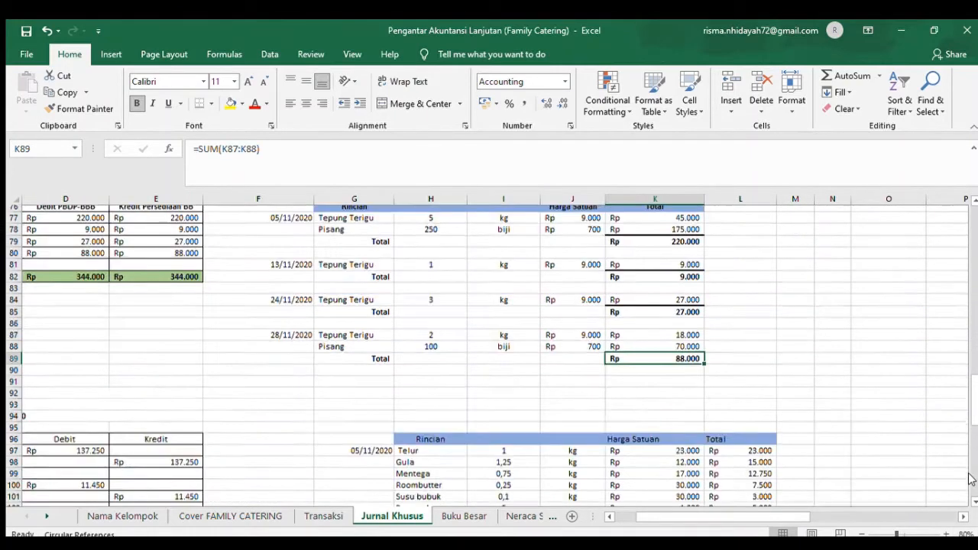
{"action": "left_click", "coordinate": [623, 518]}
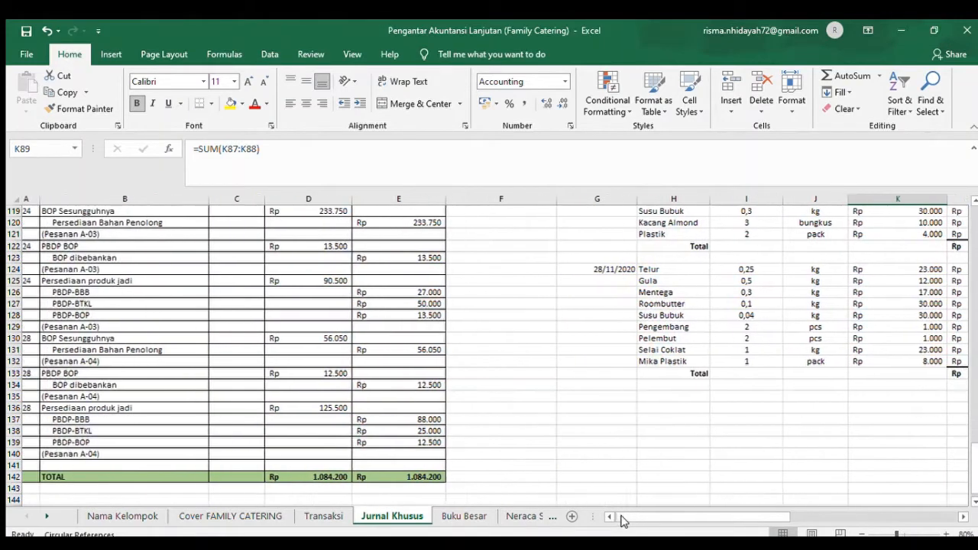
{"action": "left_click", "coordinate": [70, 340]}
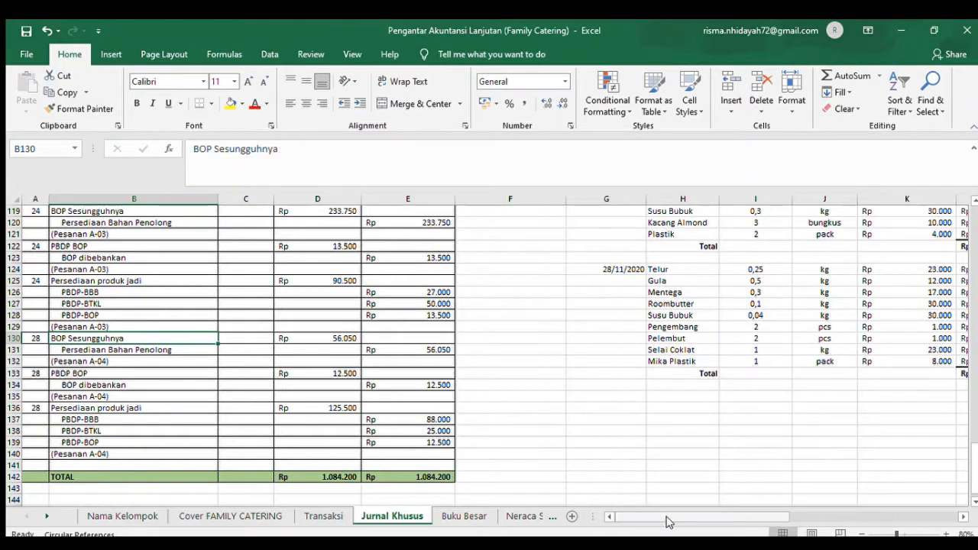
{"action": "left_click", "coordinate": [961, 518]}
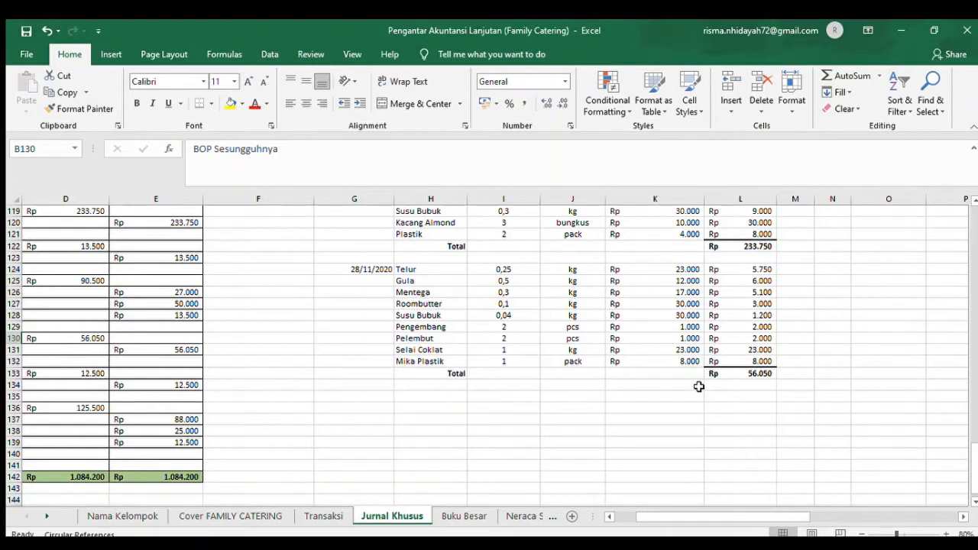
{"action": "left_click", "coordinate": [764, 373]}
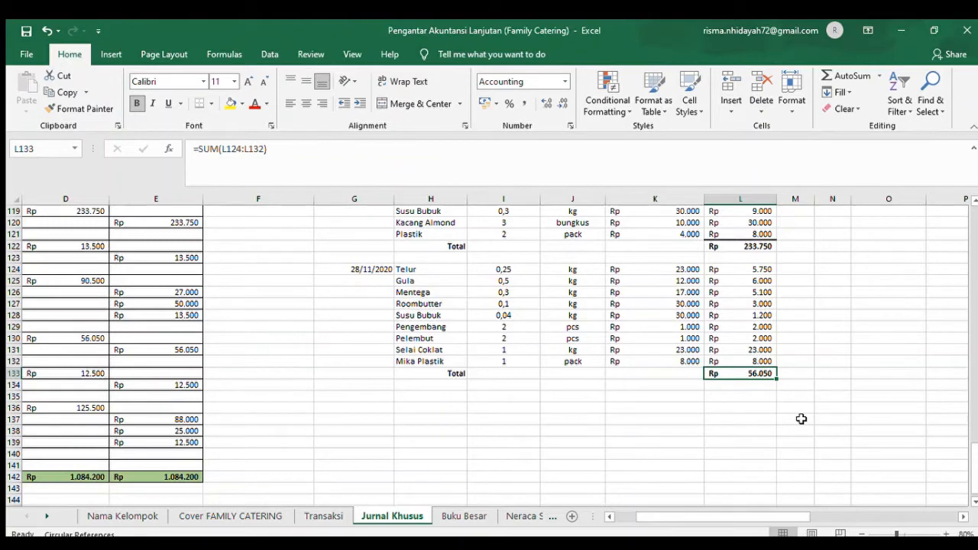
- Read the 28 November direct labor wage payment for order A-04 in Transaksi row 73
{"action": "left_click", "coordinate": [323, 516]}
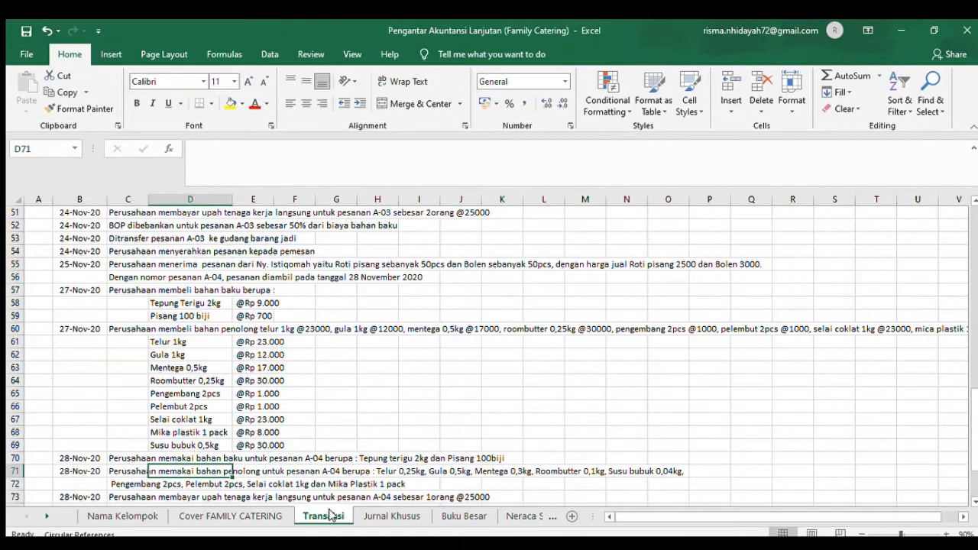
{"action": "key", "text": "Down"}
{"action": "key", "text": "Down"}
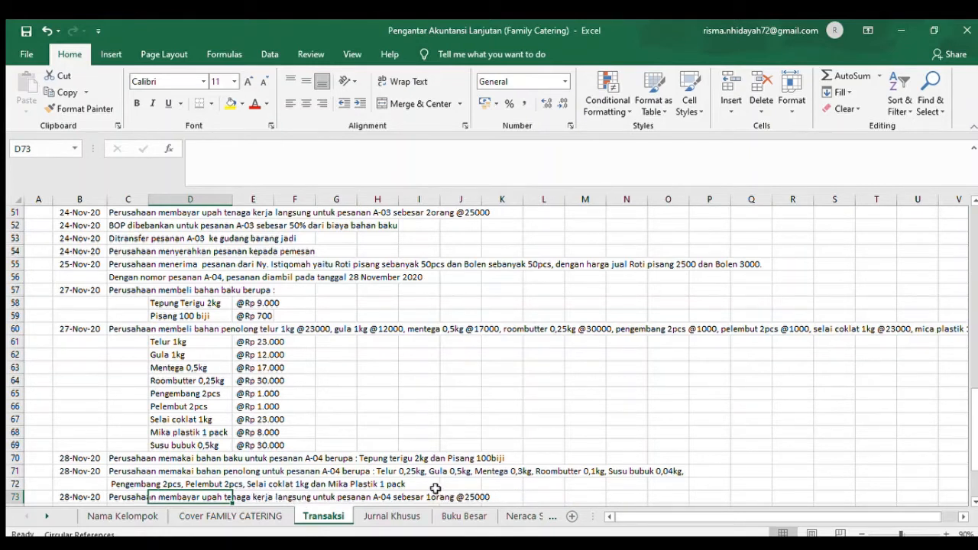
- Examine the A-04 wage payment in row 63 of the Jurnal Pengeluaran Kas, from its description through PBDP BTKL to the cash credit
{"action": "left_click", "coordinate": [398, 512]}
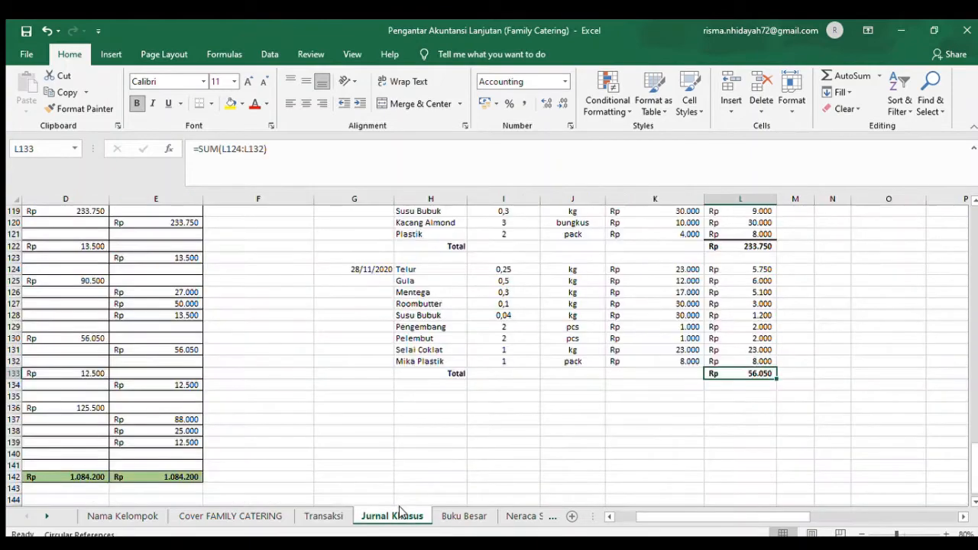
{"action": "left_click", "coordinate": [616, 517]}
{"action": "scroll", "coordinate": [974, 327], "scroll_direction": "up", "scroll_amount": 20}
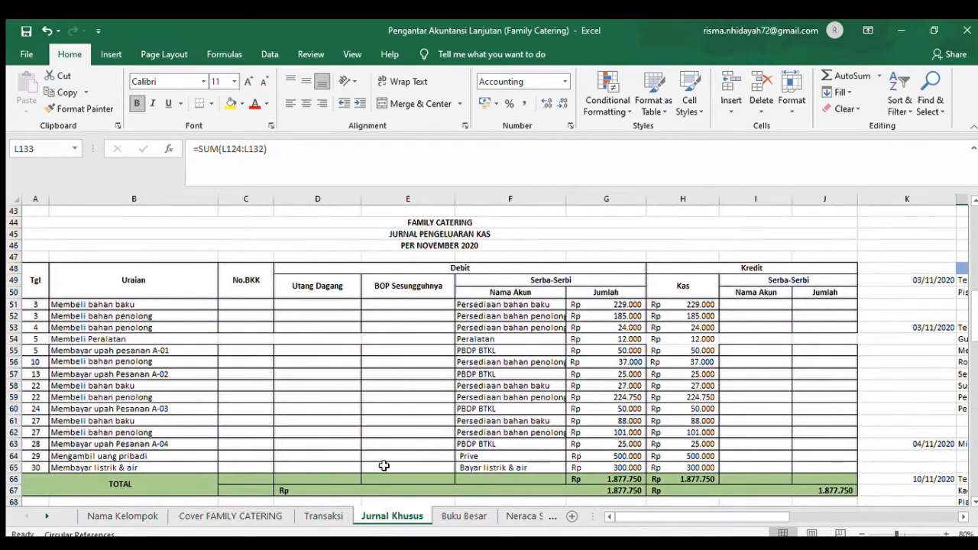
{"action": "left_click", "coordinate": [94, 445]}
{"action": "key", "text": "Right"}
{"action": "key", "text": "Right"}
{"action": "key", "text": "Right"}
{"action": "key", "text": "Right"}
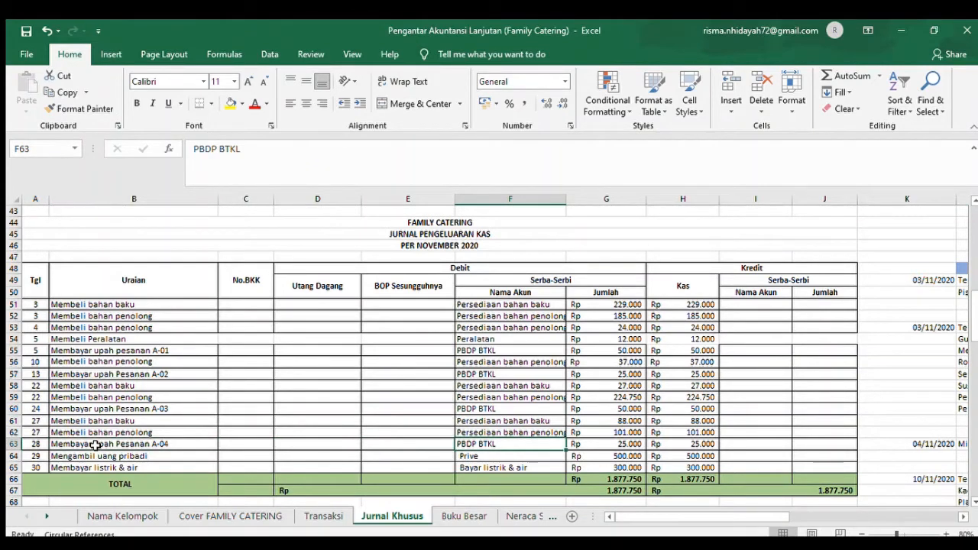
{"action": "key", "text": "Right"}
{"action": "key", "text": "Right"}
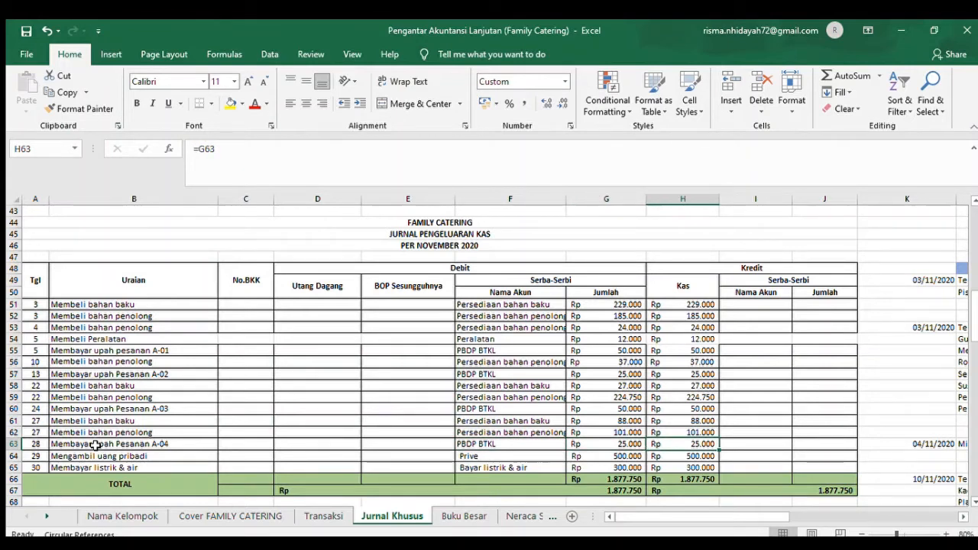
- Read the 28 November overhead (BOP) charge for order A-04 in Transaksi C74
{"action": "left_click", "coordinate": [329, 514]}
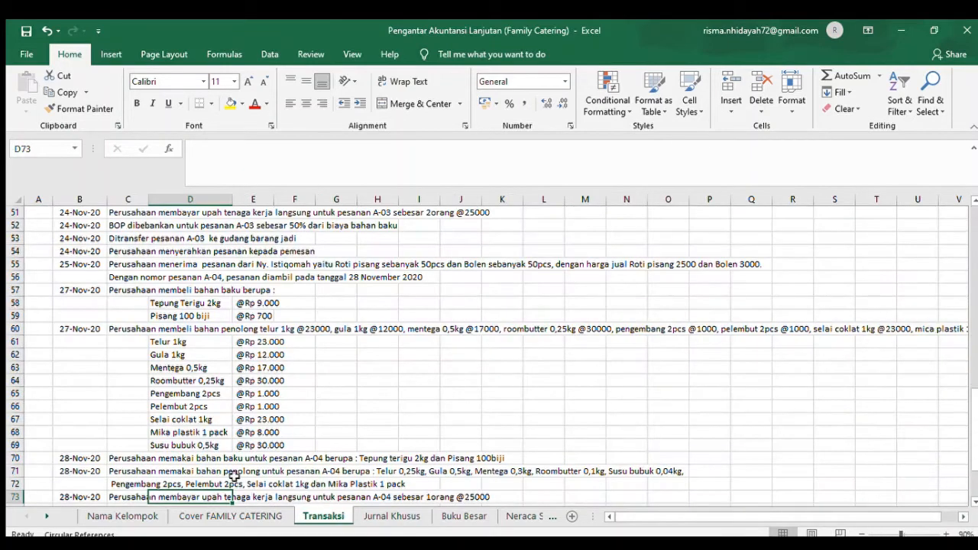
{"action": "key", "text": "Down"}
{"action": "key", "text": "Down"}
{"action": "key", "text": "Down"}
{"action": "key", "text": "Down"}
{"action": "key", "text": "Down"}
{"action": "key", "text": "Down"}
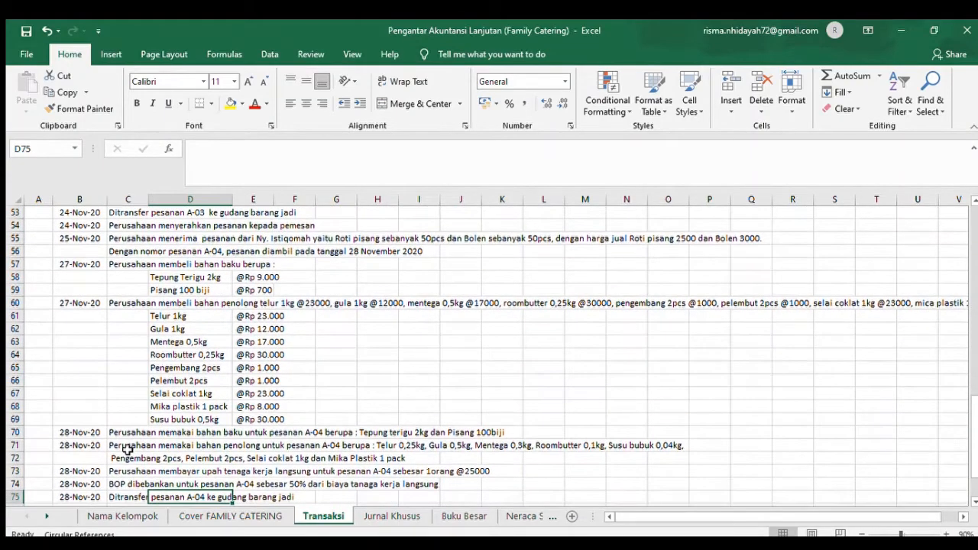
{"action": "key", "text": "Up"}
{"action": "key", "text": "Up"}
{"action": "key", "text": "Up"}
{"action": "key", "text": "Up"}
{"action": "key", "text": "Up"}
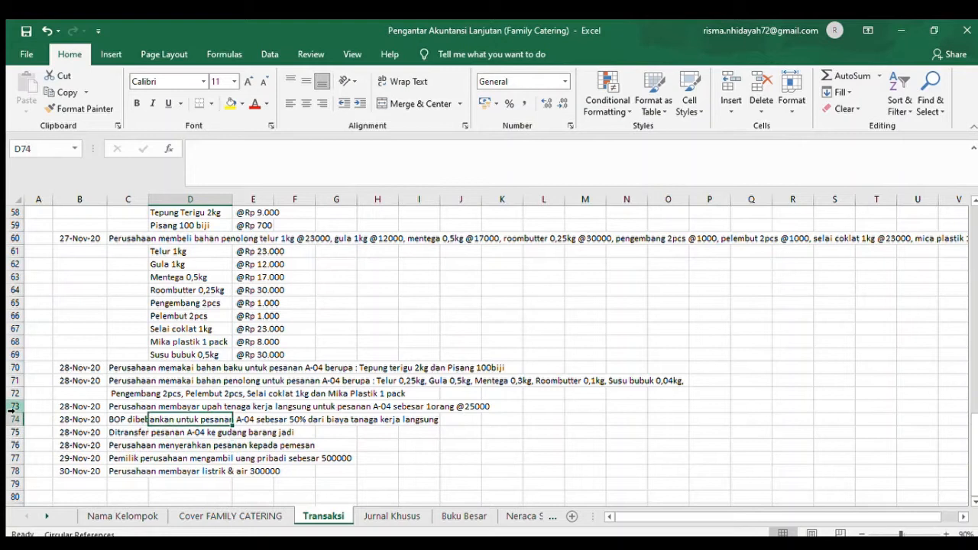
{"action": "left_click", "coordinate": [123, 419]}
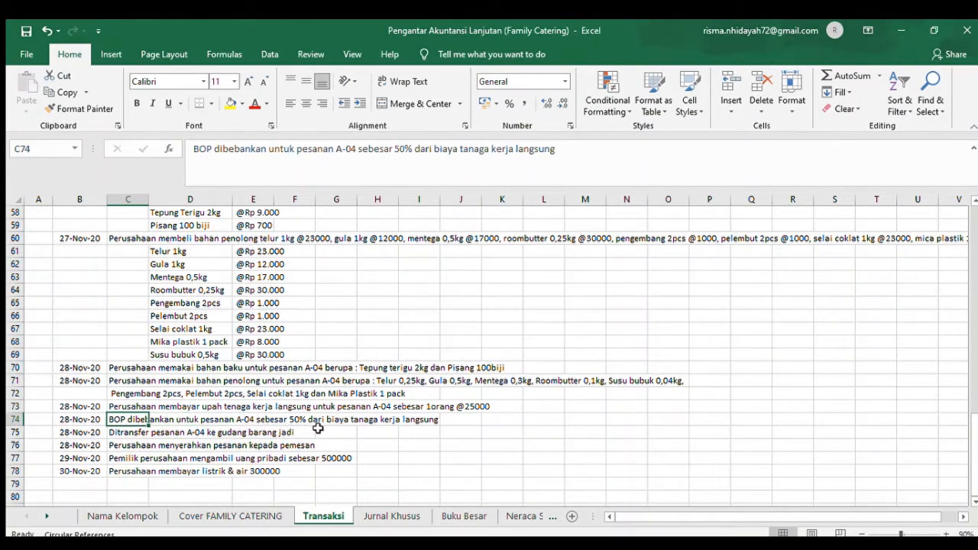
- Review the 28 November PBDP BOP entry for order A-04 in the general journal section of Jurnal Khusus, rows 133 to 135
{"action": "left_click", "coordinate": [370, 514]}
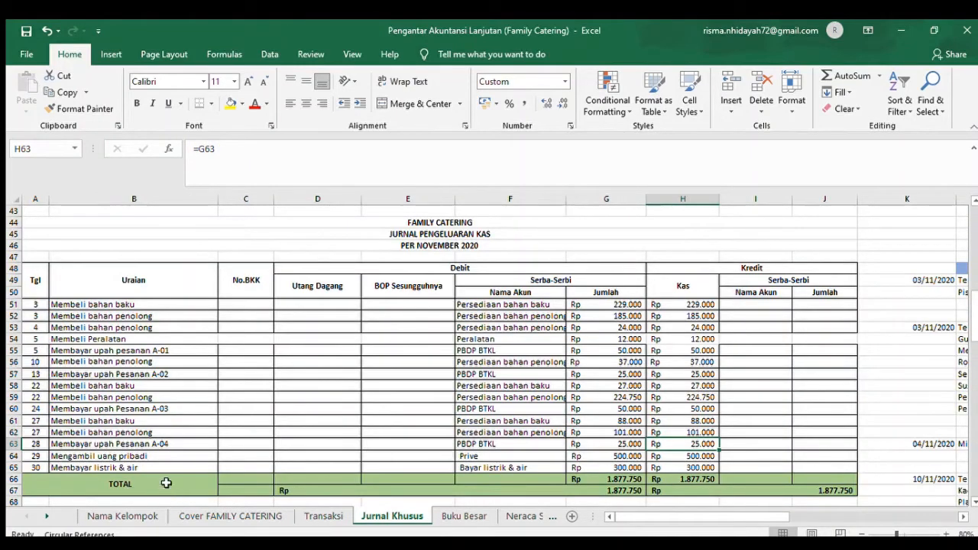
{"action": "left_click", "coordinate": [56, 444]}
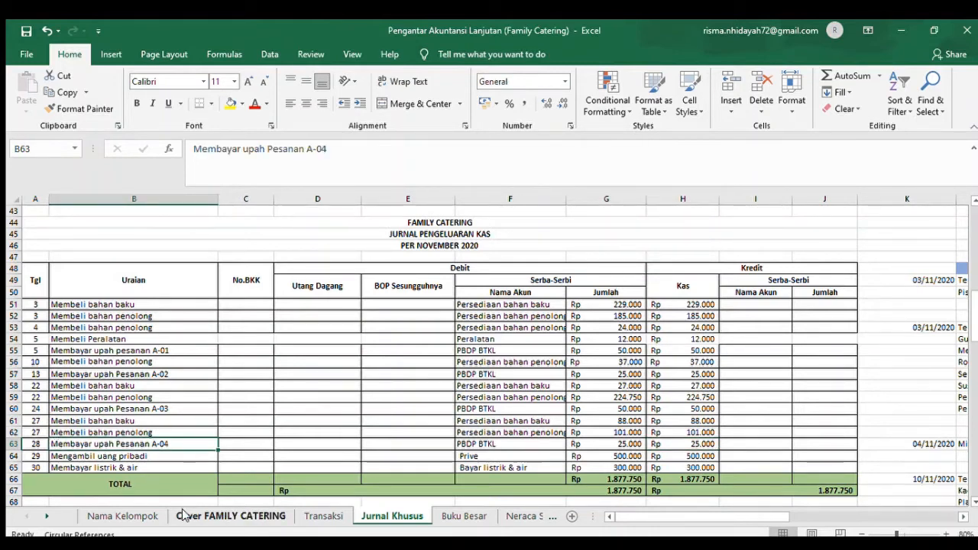
{"action": "left_click", "coordinate": [975, 457]}
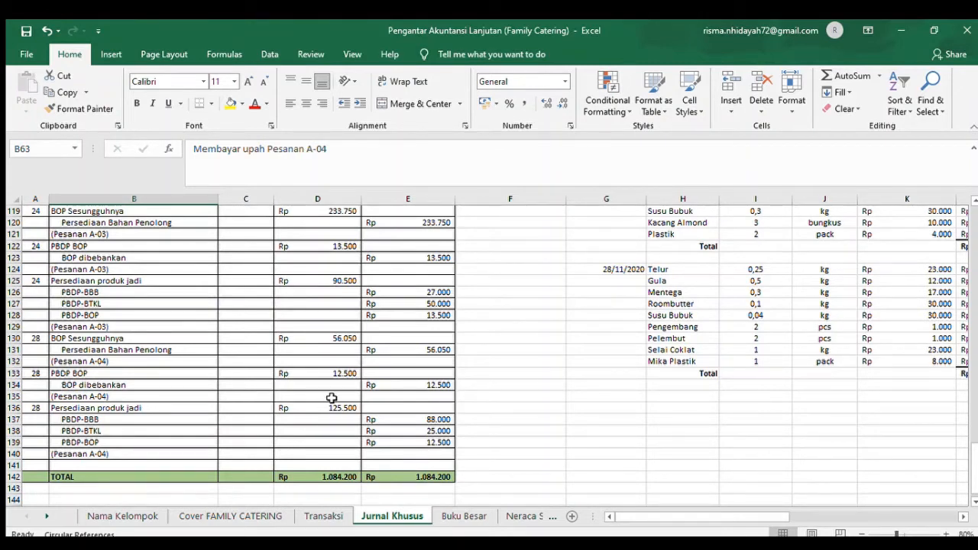
- Read the A-04 transfer to the finished goods warehouse in Transaksi C75 and examine its Persediaan produk jadi entry from Jurnal Khusus B136
{"action": "left_click", "coordinate": [324, 516]}
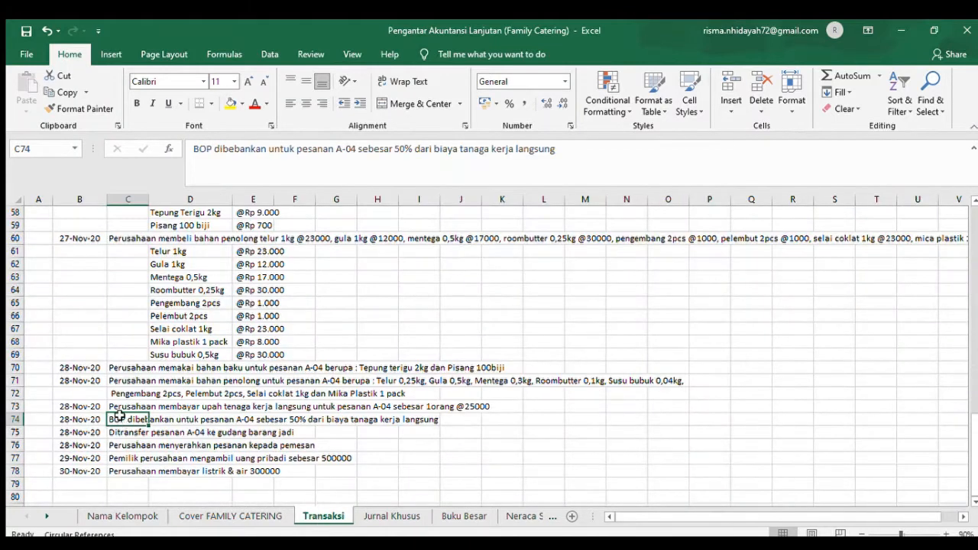
{"action": "left_click", "coordinate": [124, 430]}
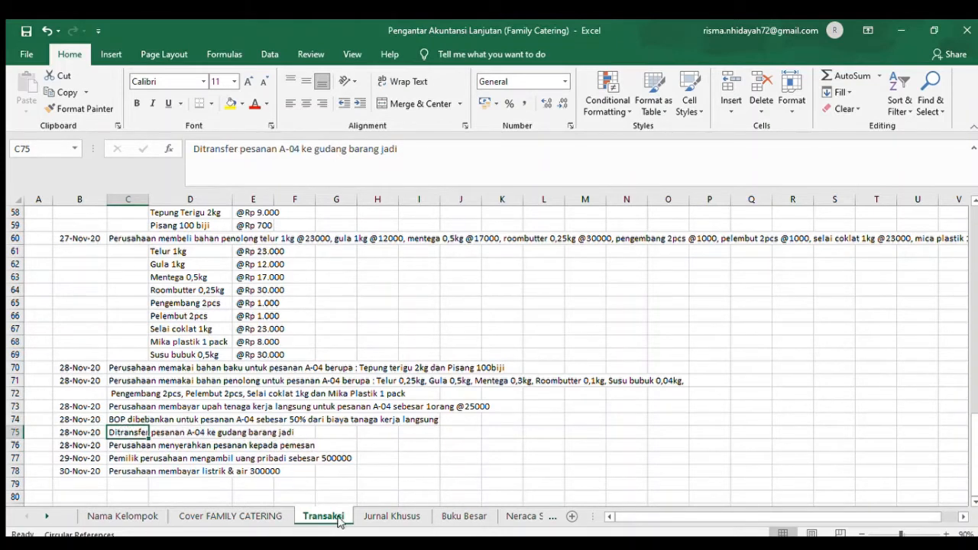
{"action": "left_click", "coordinate": [361, 515]}
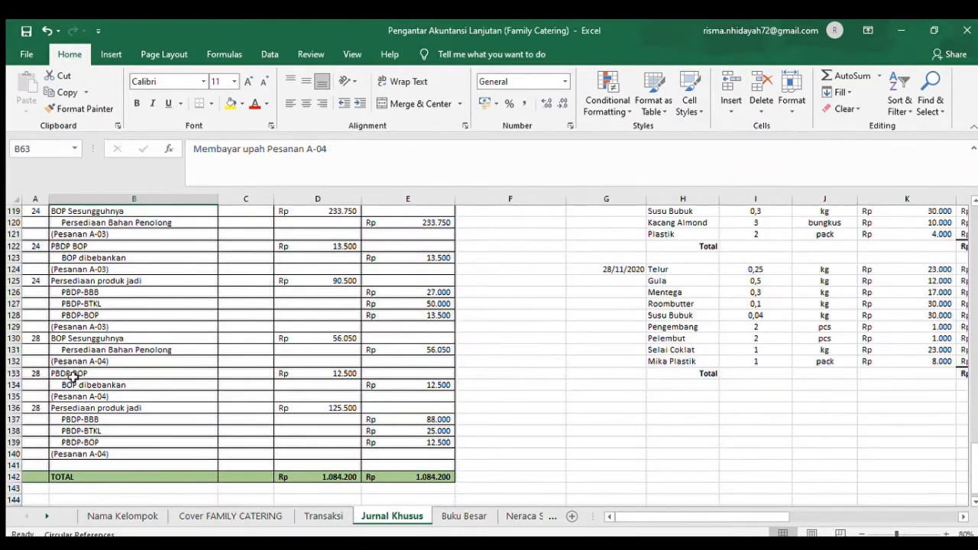
{"action": "left_click", "coordinate": [50, 417]}
{"action": "key", "text": "Up"}
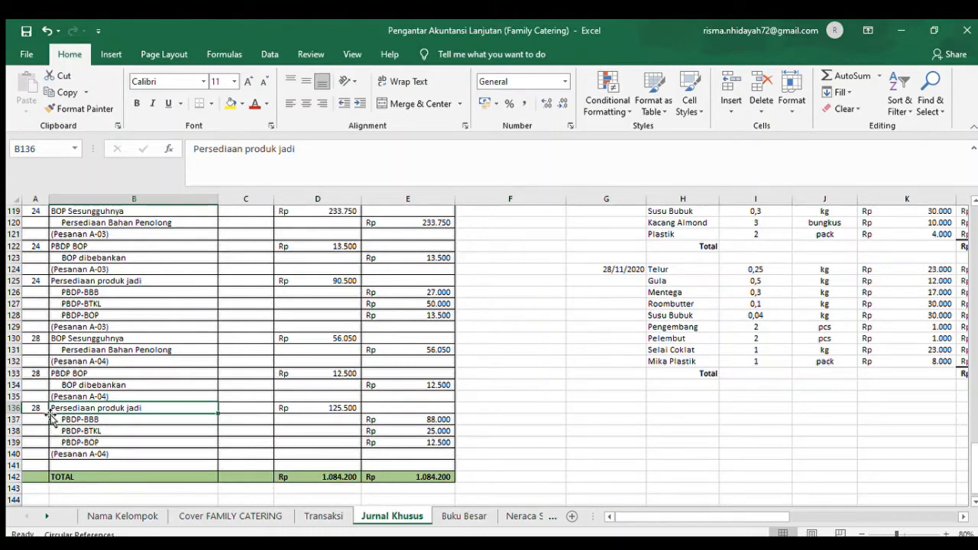
{"action": "key", "text": "Down"}
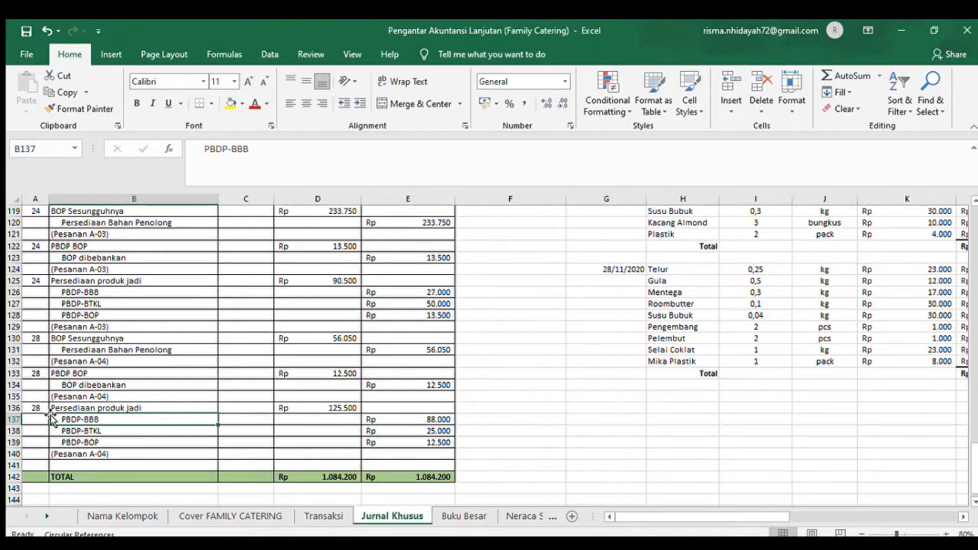
- Read the A-04 order handover in Transaksi C76 and check its cash debit formula in row 36 of the Jurnal Penerimaan Kas
{"action": "left_click", "coordinate": [324, 517]}
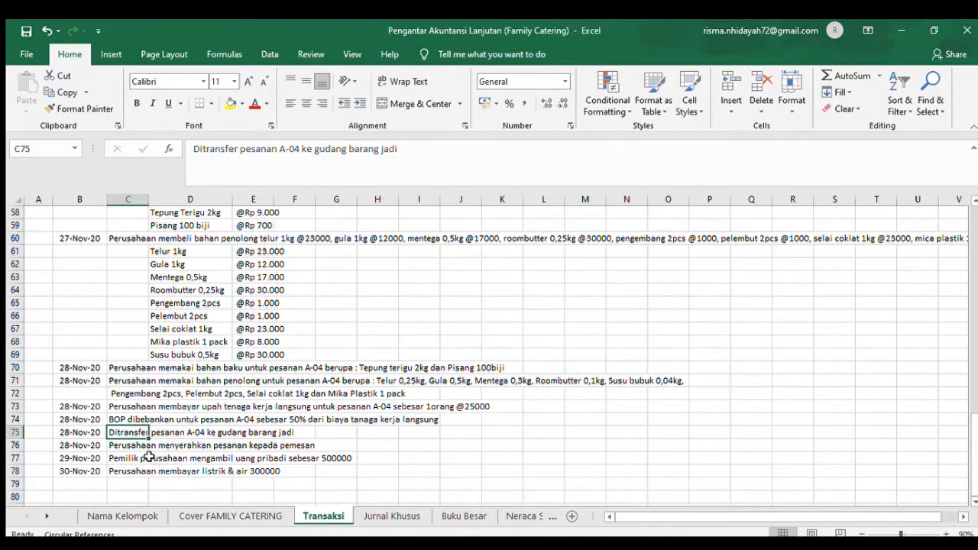
{"action": "left_click", "coordinate": [138, 447]}
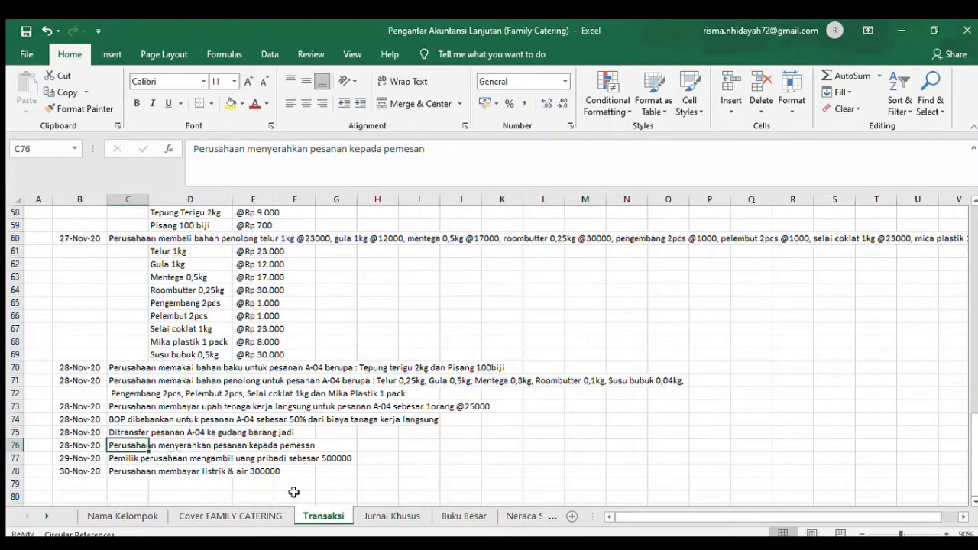
{"action": "left_click", "coordinate": [390, 516]}
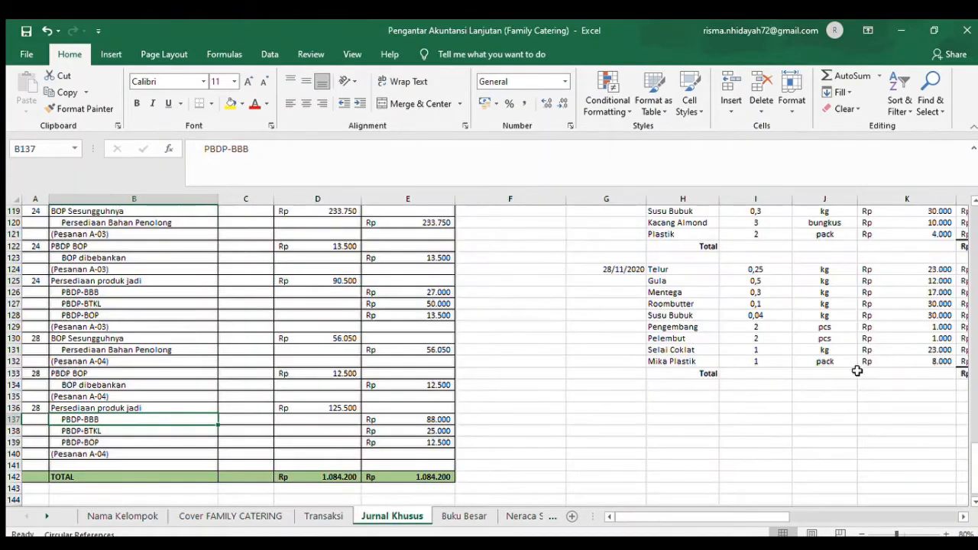
{"action": "scroll", "coordinate": [974, 231], "scroll_direction": "up", "scroll_amount": 15}
{"action": "scroll", "coordinate": [975, 231], "scroll_direction": "up", "scroll_amount": 18}
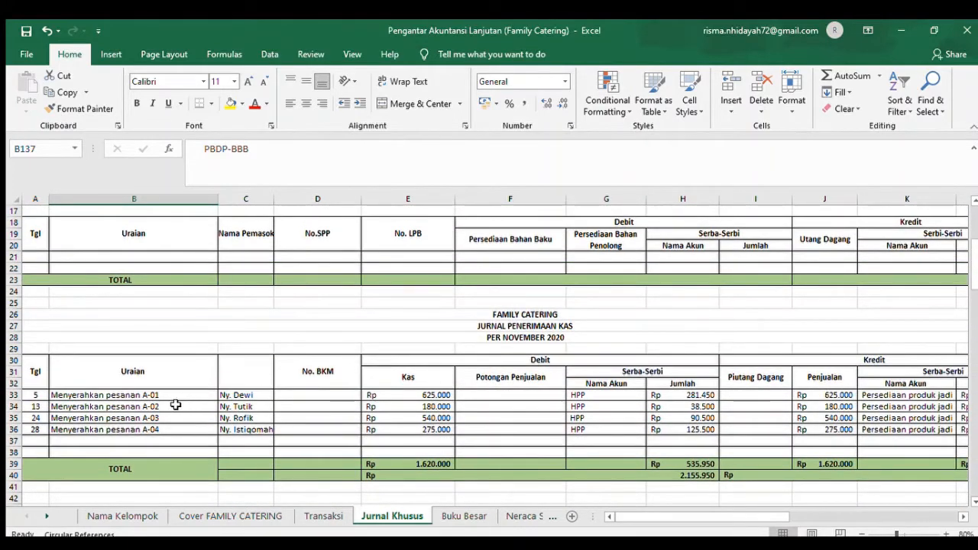
{"action": "left_click", "coordinate": [140, 431]}
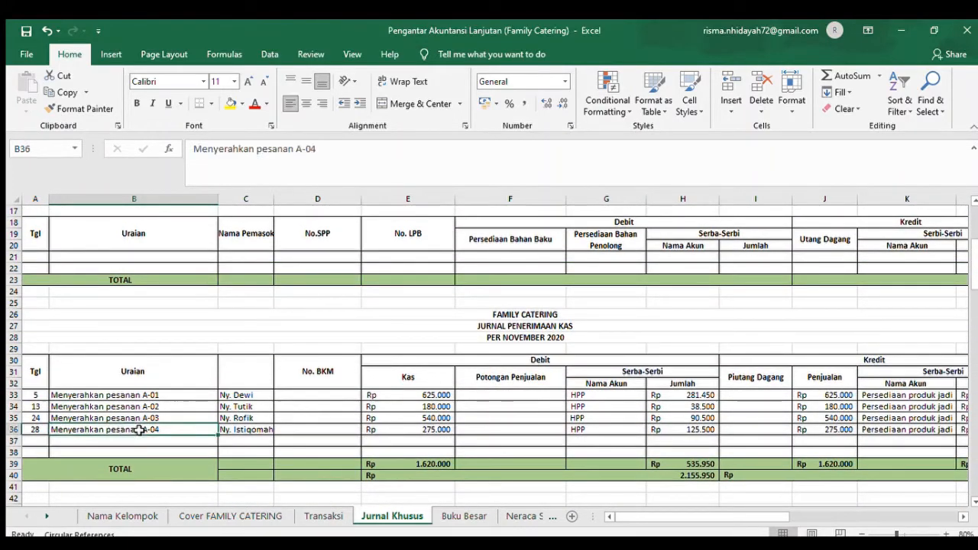
{"action": "key", "text": "Right"}
{"action": "key", "text": "Right"}
{"action": "key", "text": "Right"}
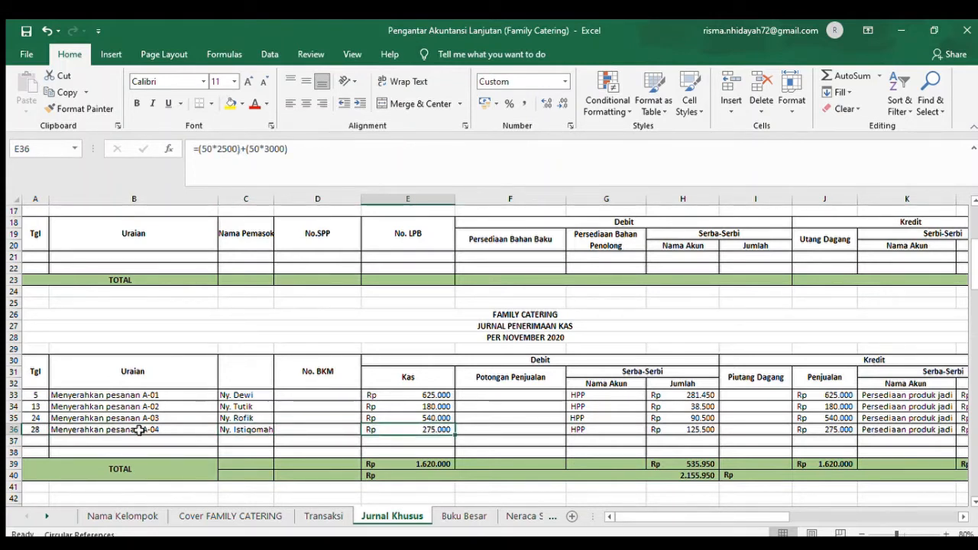
- Examine the rest of the A-04 cash receipt in row 36, from the HPP debit through the Penjualan and Persediaan produk jadi credits
{"action": "key", "text": "Right"}
{"action": "key", "text": "Right"}
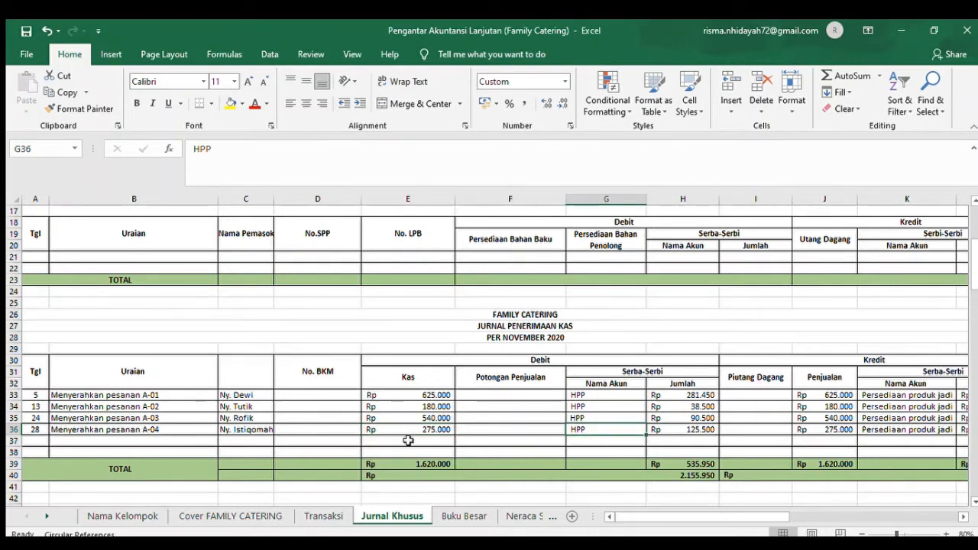
{"action": "key", "text": "Right"}
{"action": "key", "text": "Right"}
{"action": "key", "text": "Right"}
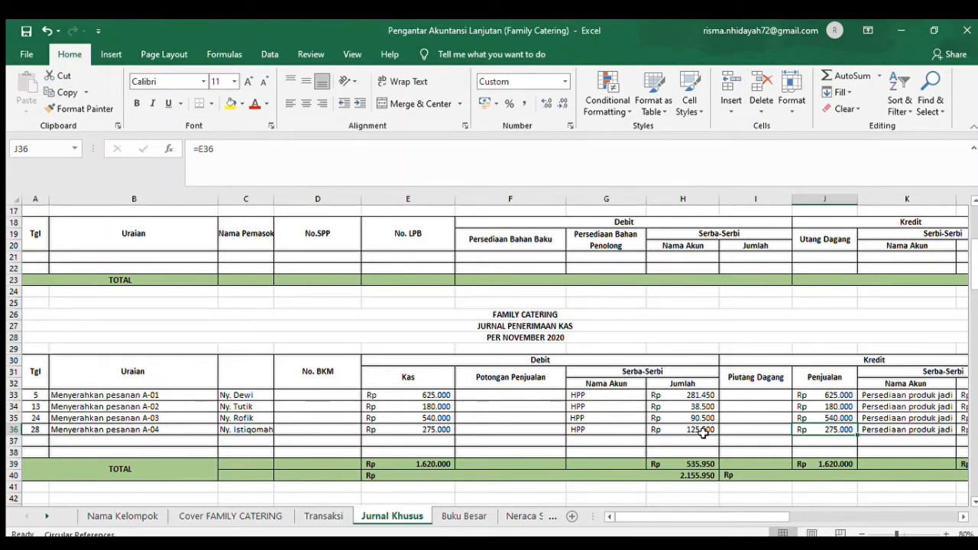
{"action": "key", "text": "Right"}
{"action": "key", "text": "Right"}
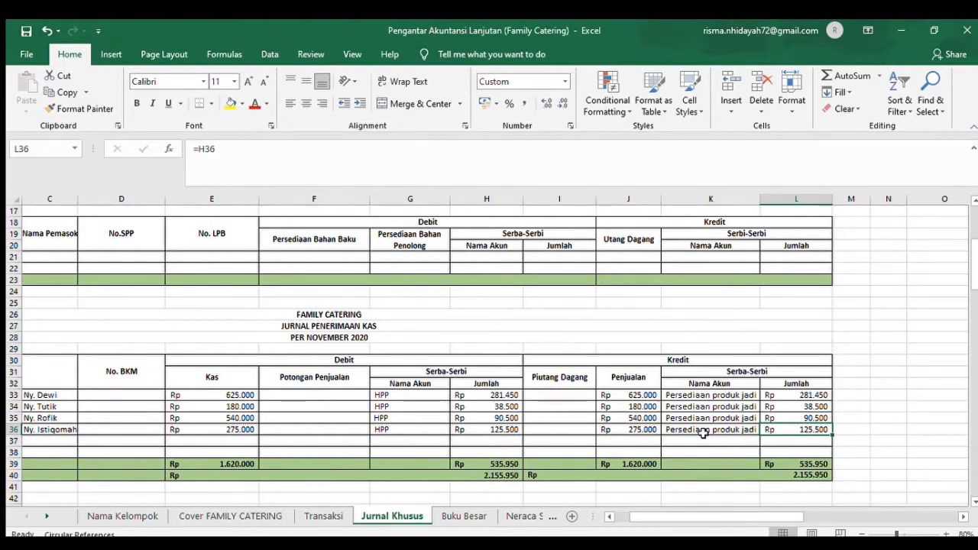
- Read the owner's 29 November personal cash withdrawal in Transaksi C77
{"action": "left_click", "coordinate": [324, 516]}
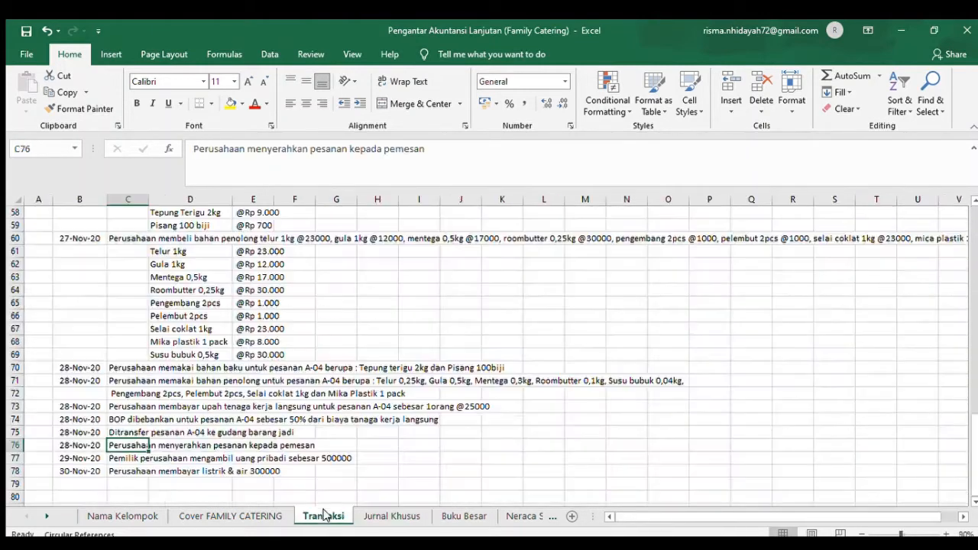
{"action": "left_click", "coordinate": [123, 457]}
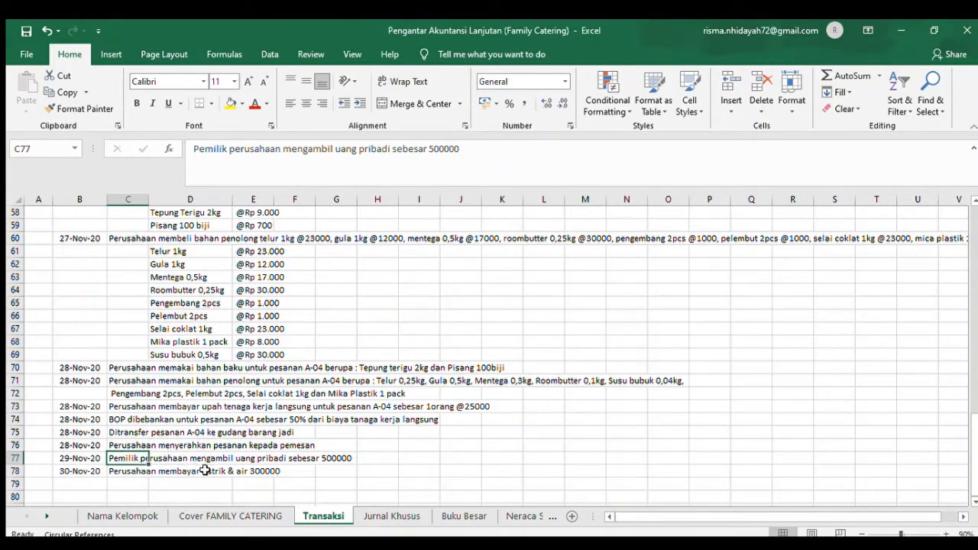
{"action": "left_click_drag", "start_coordinate": [240, 483], "coordinate": [302, 483]}
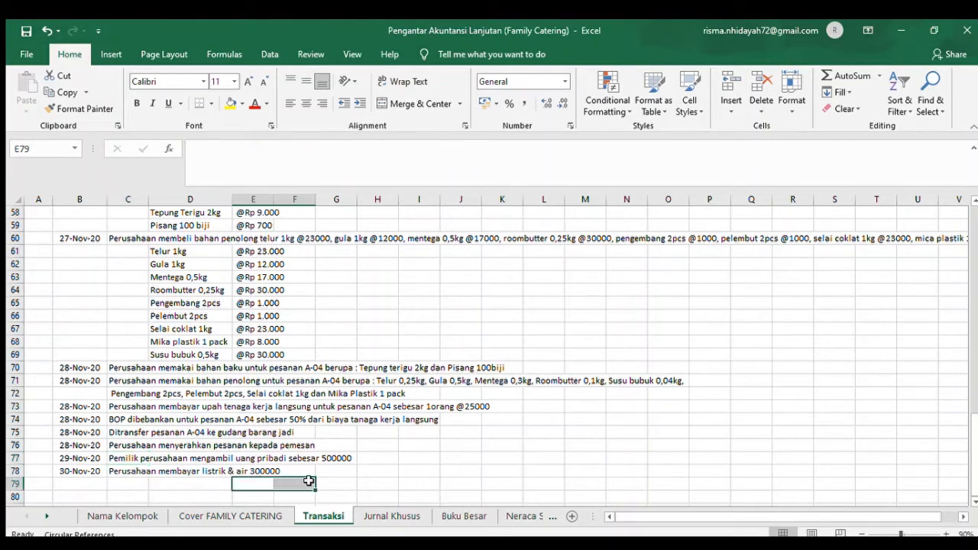
- Examine the personal withdrawal in row 64 of the Jurnal Pengeluaran Kas, from its description to the Prive account
{"action": "left_click", "coordinate": [417, 521]}
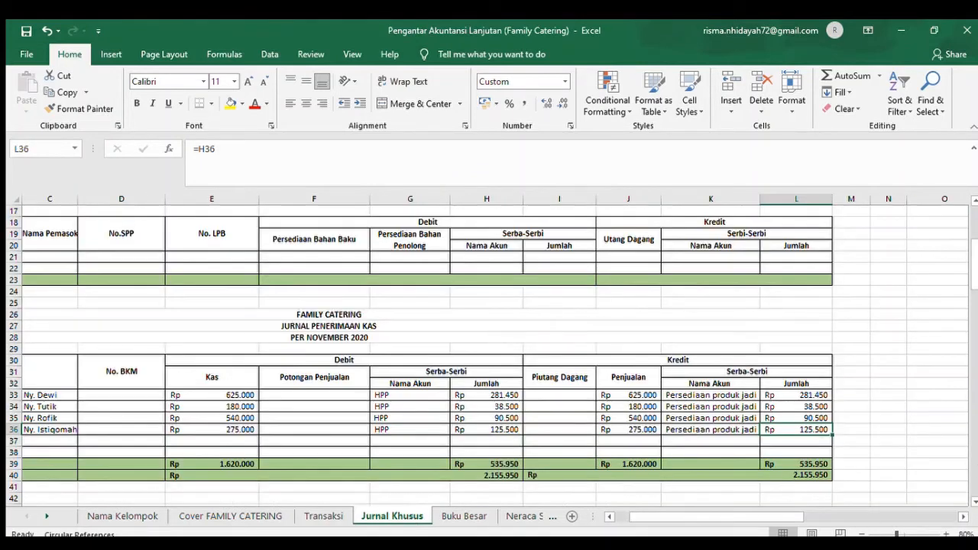
{"action": "left_click", "coordinate": [620, 513]}
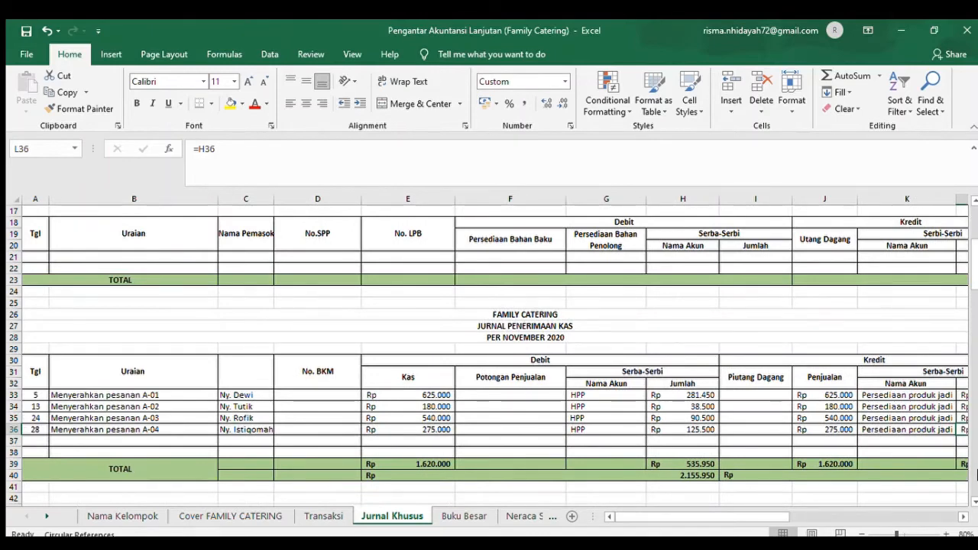
{"action": "left_click", "coordinate": [974, 479]}
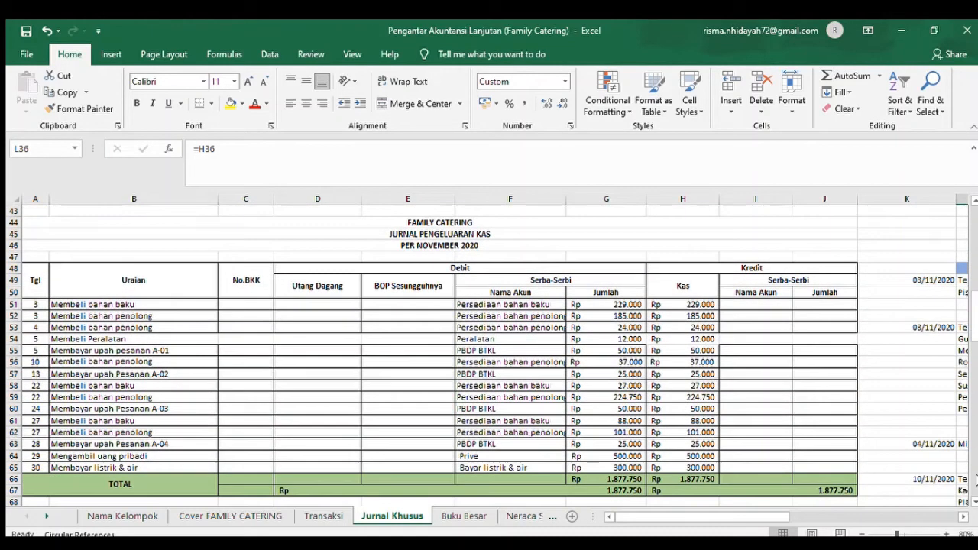
{"action": "left_click", "coordinate": [67, 457]}
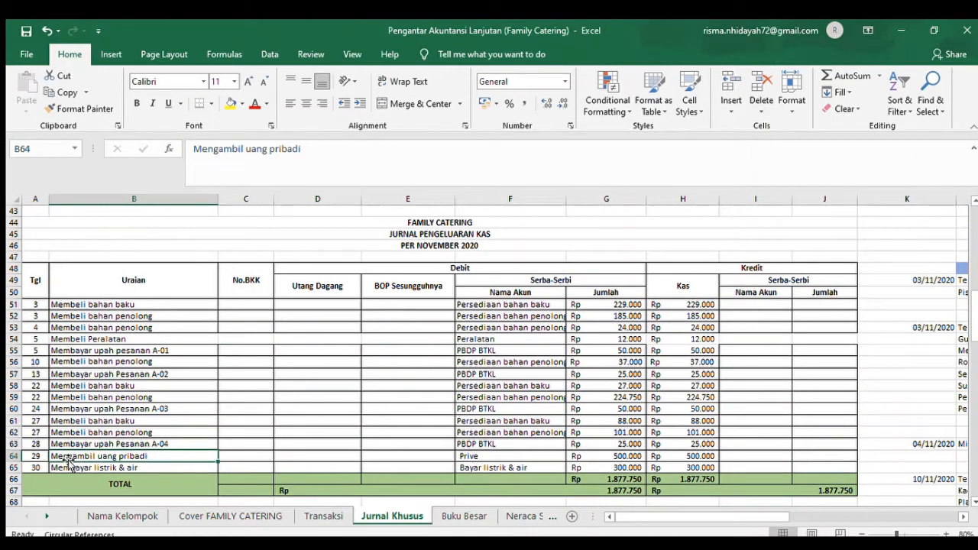
{"action": "key", "text": "Right"}
{"action": "key", "text": "Right"}
{"action": "key", "text": "Right"}
{"action": "key", "text": "Right"}
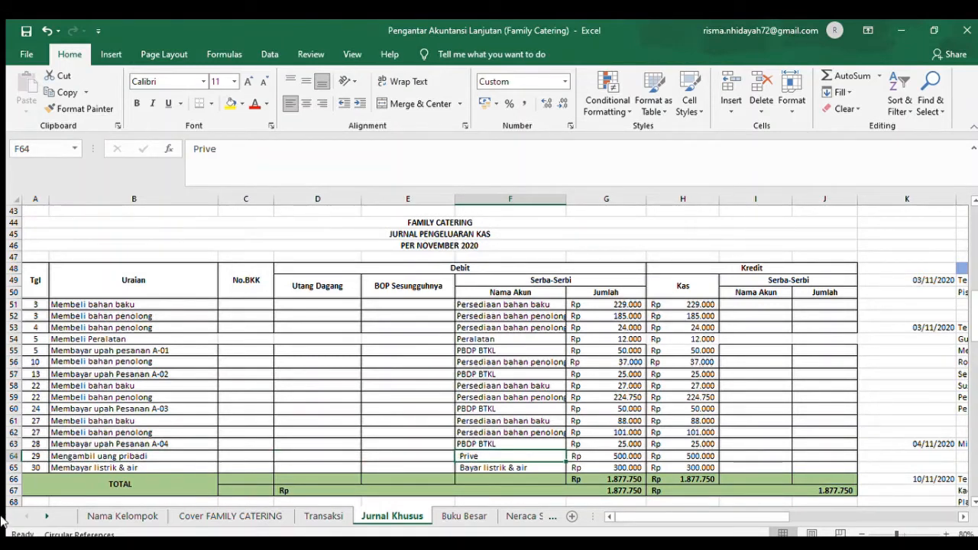
- Read the 30 November electricity and water payment in Transaksi C78 and examine its Jurnal Pengeluaran Kas entry across row 65 to the cash credit
{"action": "left_click", "coordinate": [321, 516]}
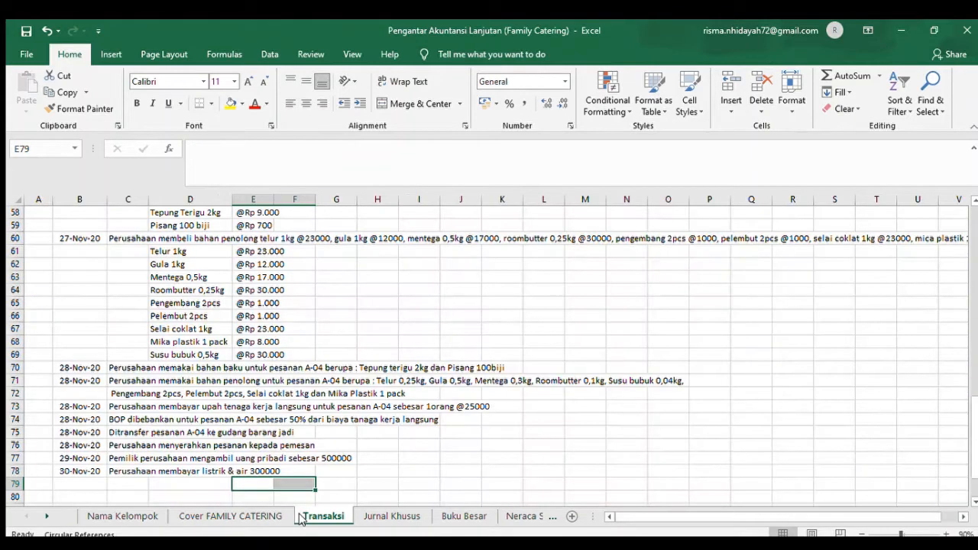
{"action": "left_click", "coordinate": [141, 473]}
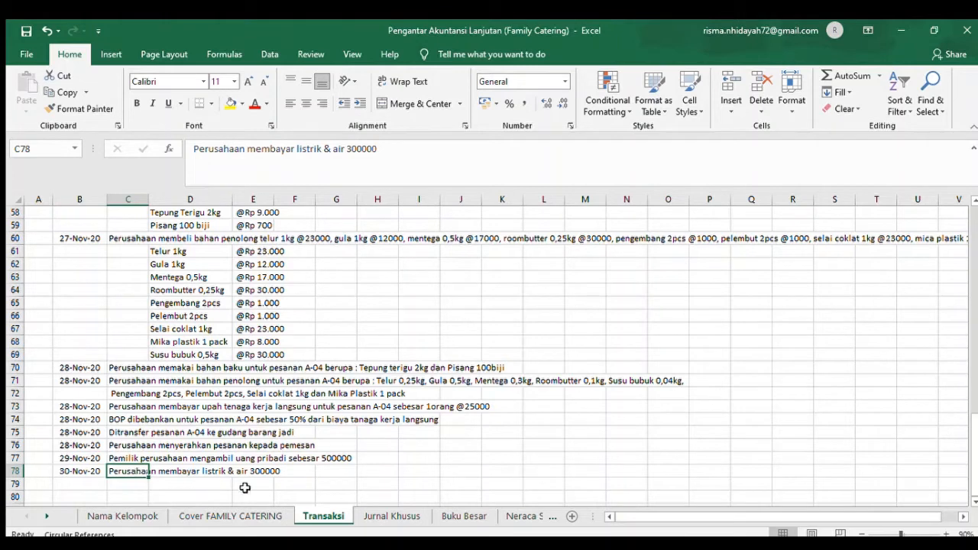
{"action": "left_click", "coordinate": [392, 516]}
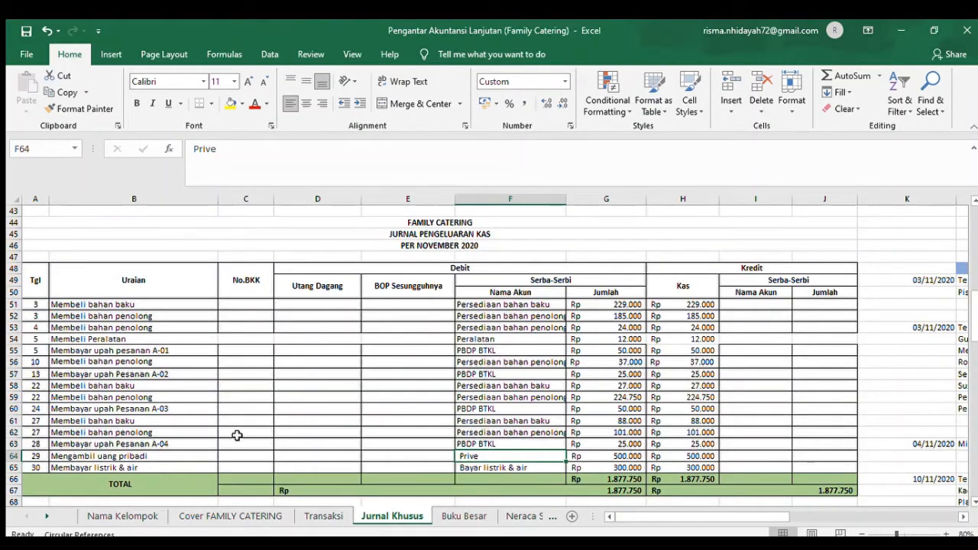
{"action": "left_click", "coordinate": [34, 471]}
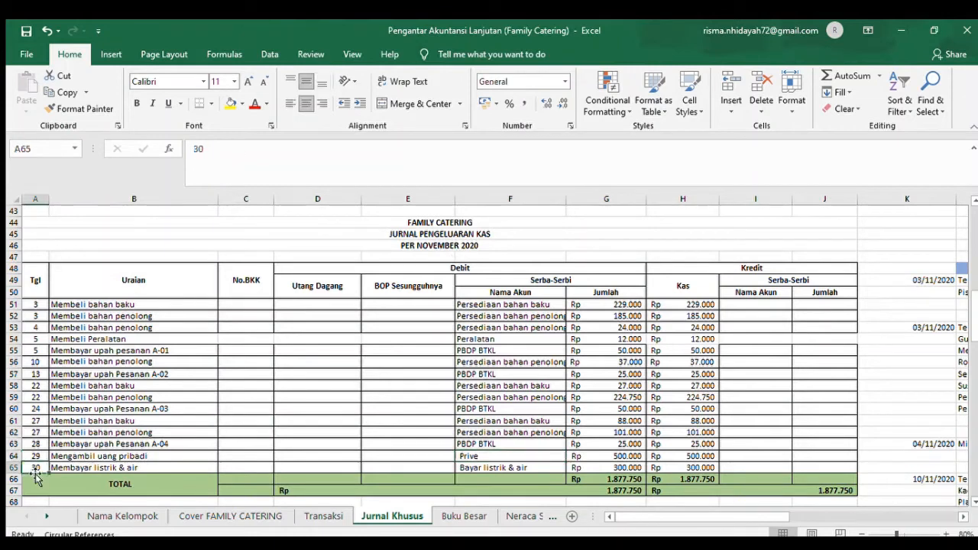
{"action": "key", "text": "Right"}
{"action": "key", "text": "Right"}
{"action": "key", "text": "Right"}
{"action": "key", "text": "Right"}
{"action": "key", "text": "Right"}
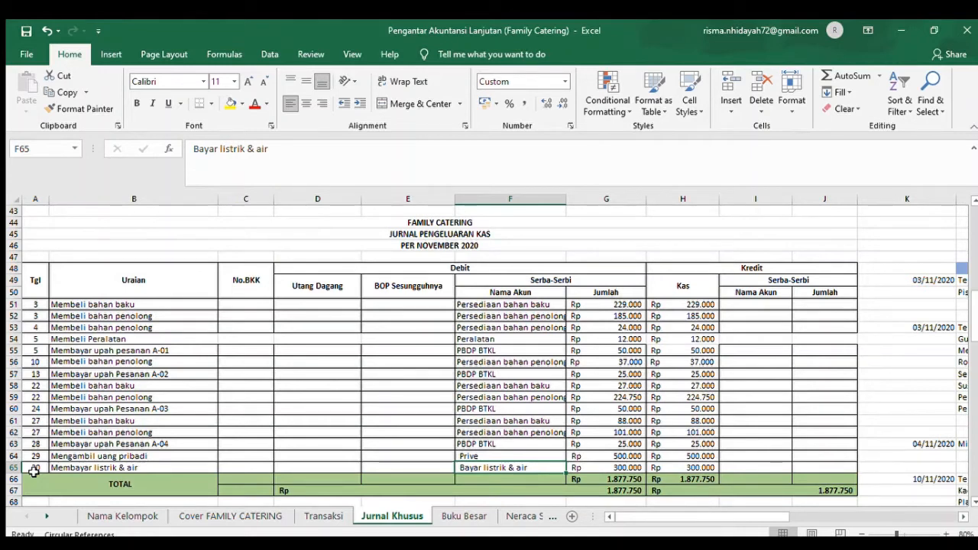
{"action": "key", "text": "Right"}
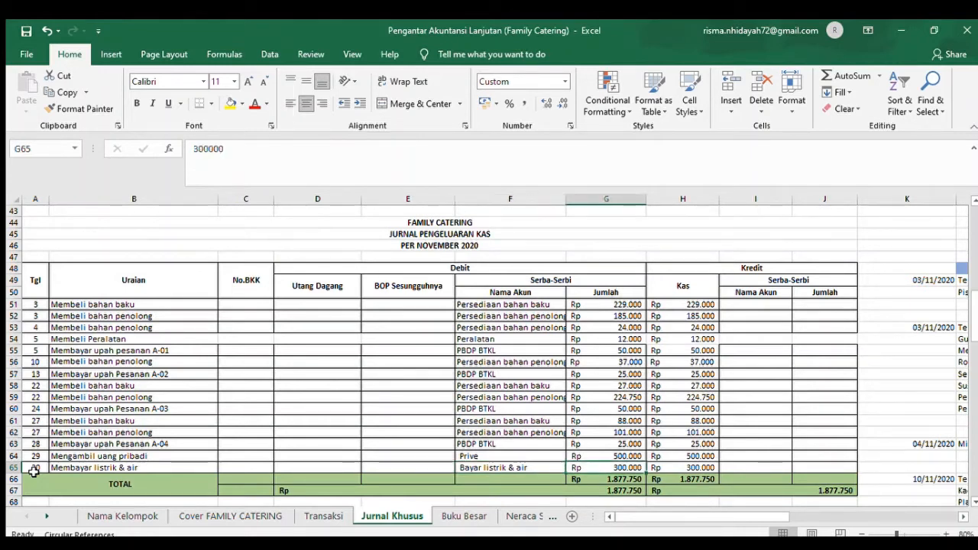
{"action": "key", "text": "Right"}
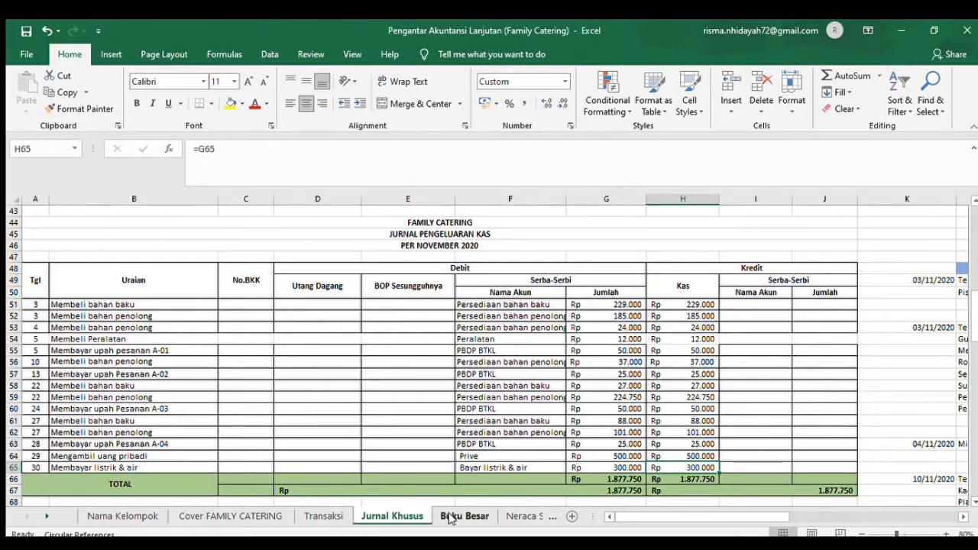
- Revisit the end of the Transaksi list and review the total rows of the Jurnal Penerimaan Kas in Jurnal Khusus
{"action": "left_click", "coordinate": [323, 517]}
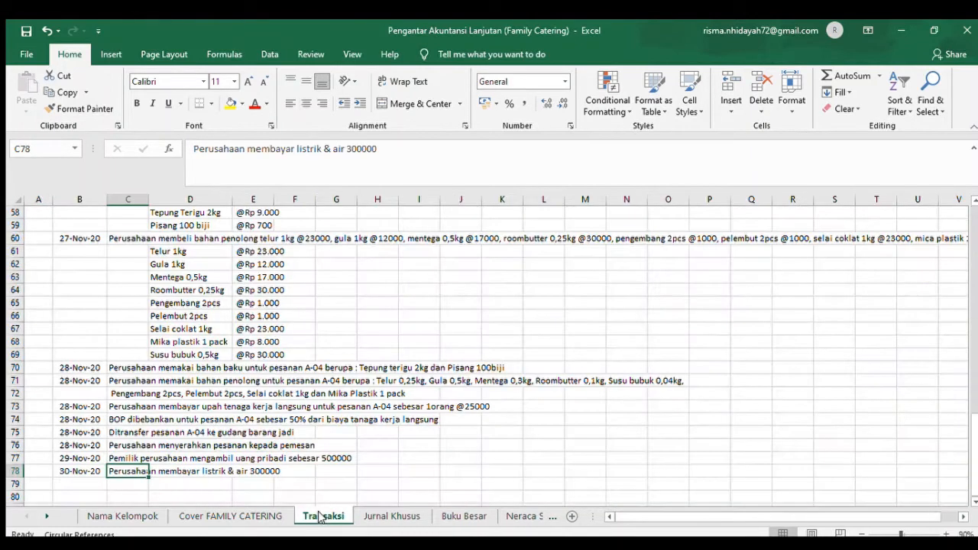
{"action": "left_click", "coordinate": [417, 518]}
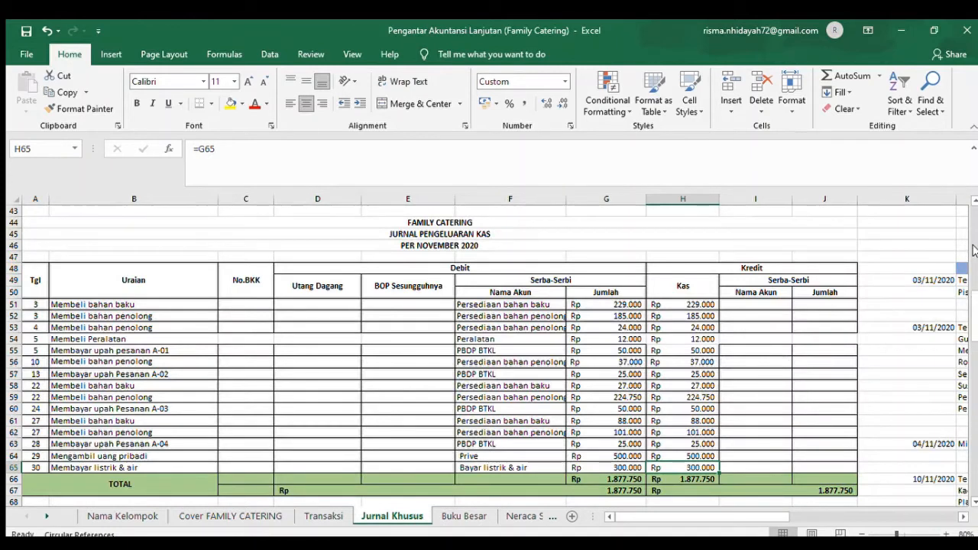
{"action": "scroll", "coordinate": [973, 251], "scroll_direction": "up", "scroll_amount": 9}
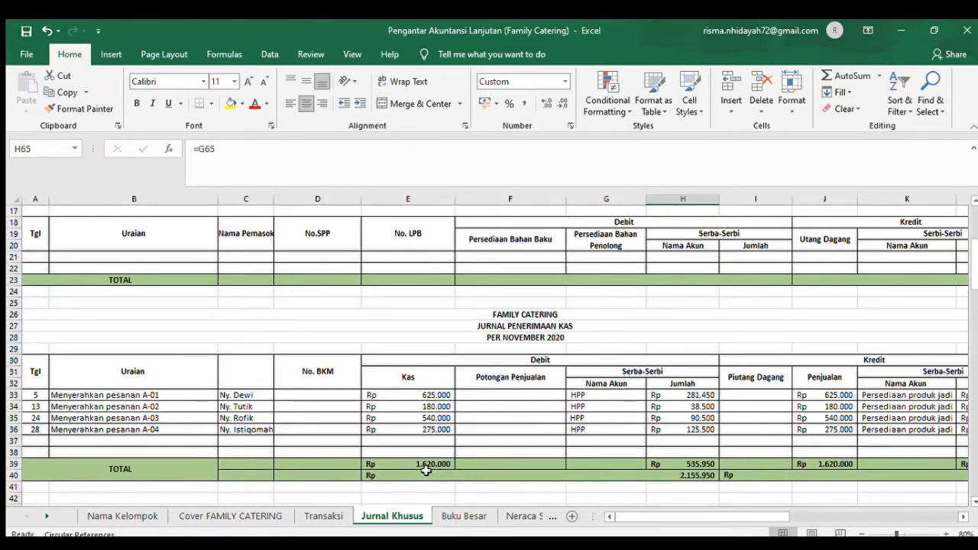
- Examine the Serba-Serbi totals and the combined debit and credit totals in rows 39 and 40 of the Jurnal Penerimaan Kas
{"action": "left_click", "coordinate": [709, 465]}
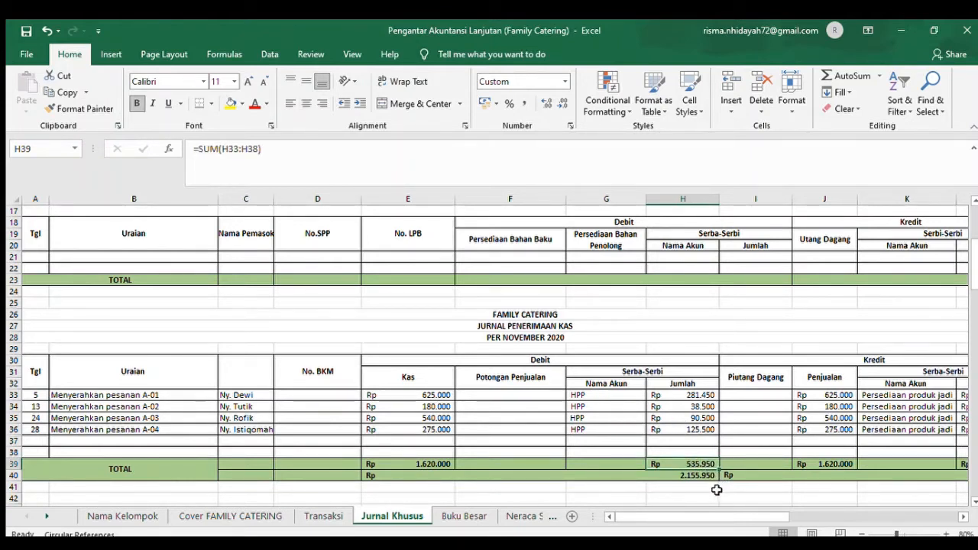
{"action": "left_click", "coordinate": [705, 476]}
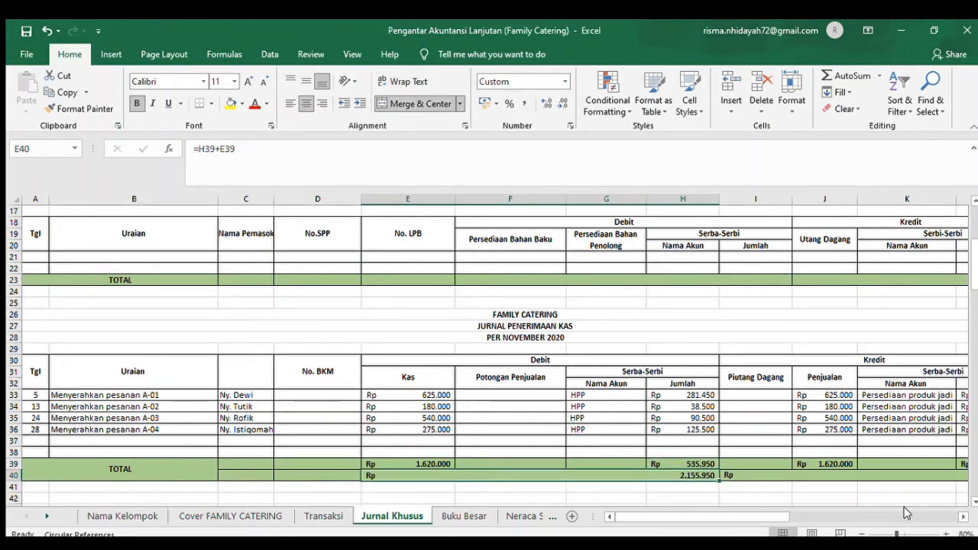
{"action": "left_click", "coordinate": [963, 517]}
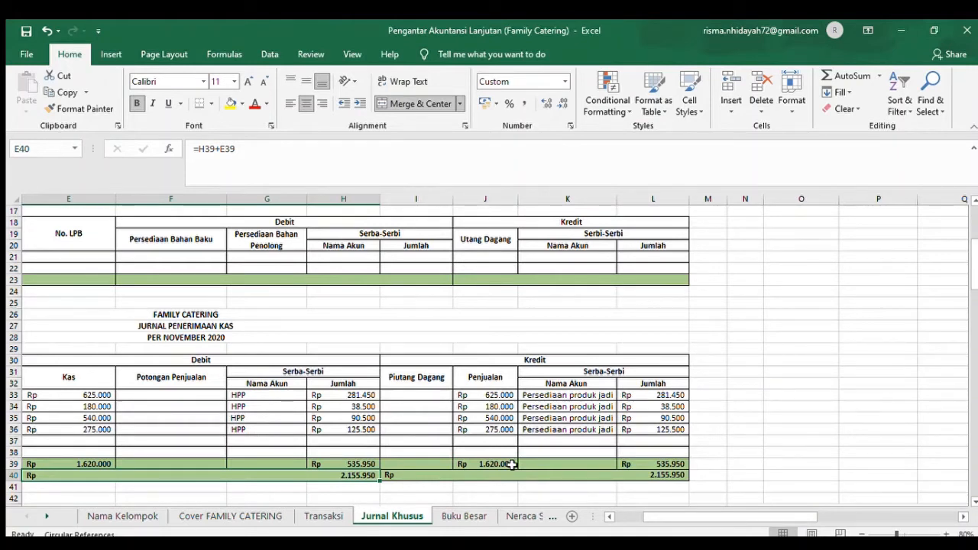
{"action": "left_click", "coordinate": [683, 463]}
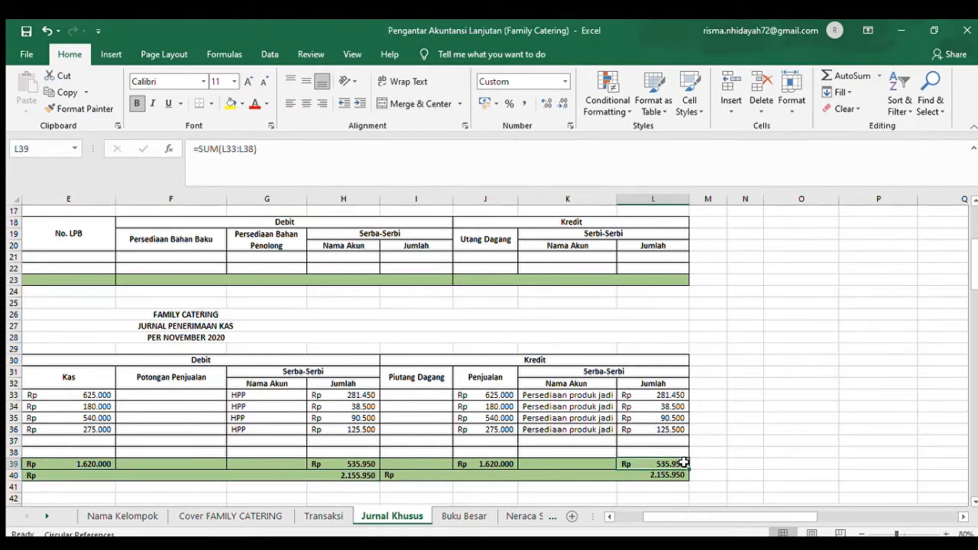
{"action": "left_click", "coordinate": [671, 476]}
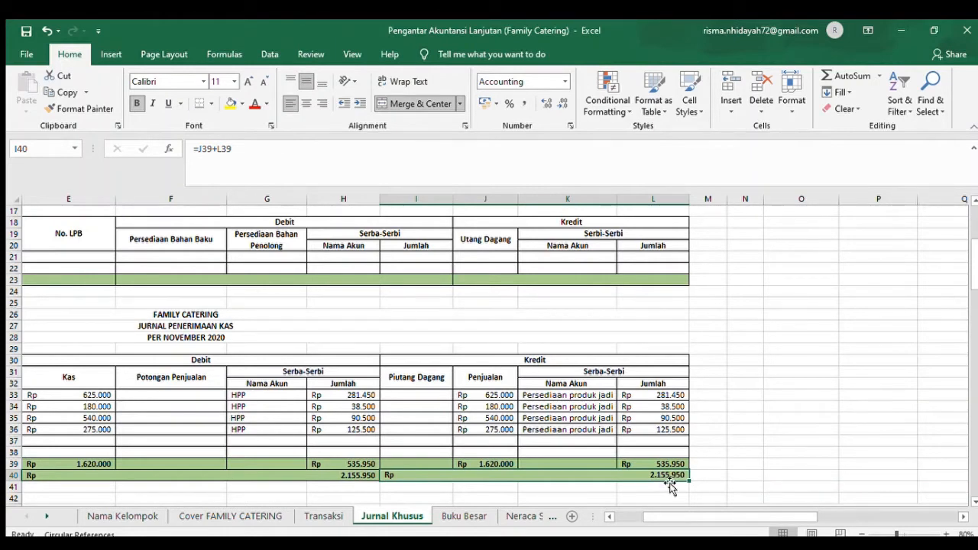
{"action": "left_click", "coordinate": [627, 515]}
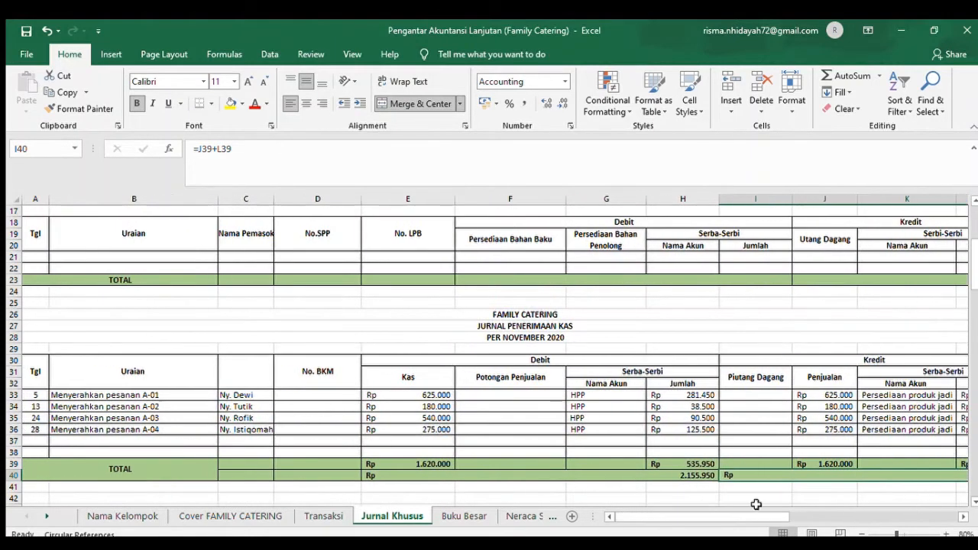
- Check the combined debit total in row 67 of the Jurnal Pengeluaran Kas and review the Jurnal Pemakaian Bahan Baku
{"action": "left_click", "coordinate": [973, 466]}
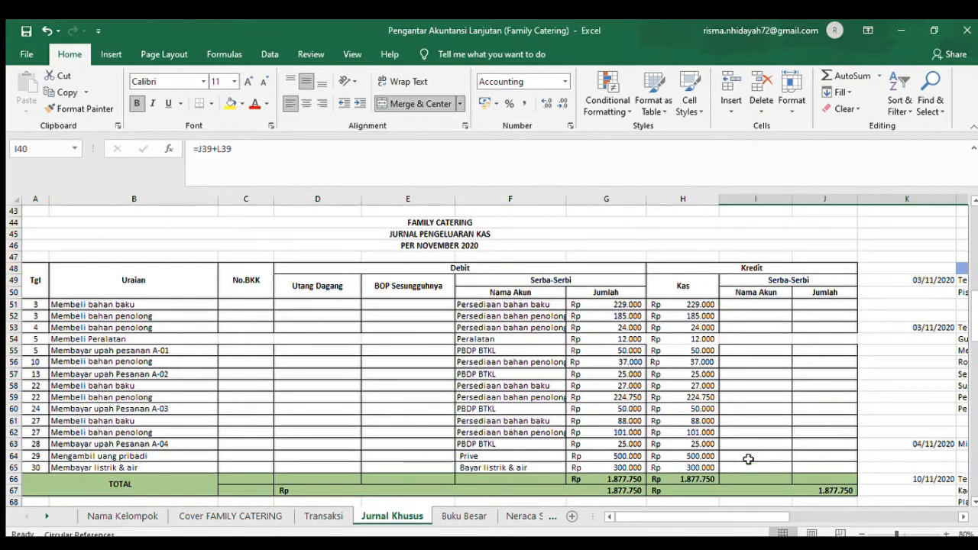
{"action": "left_click", "coordinate": [593, 492]}
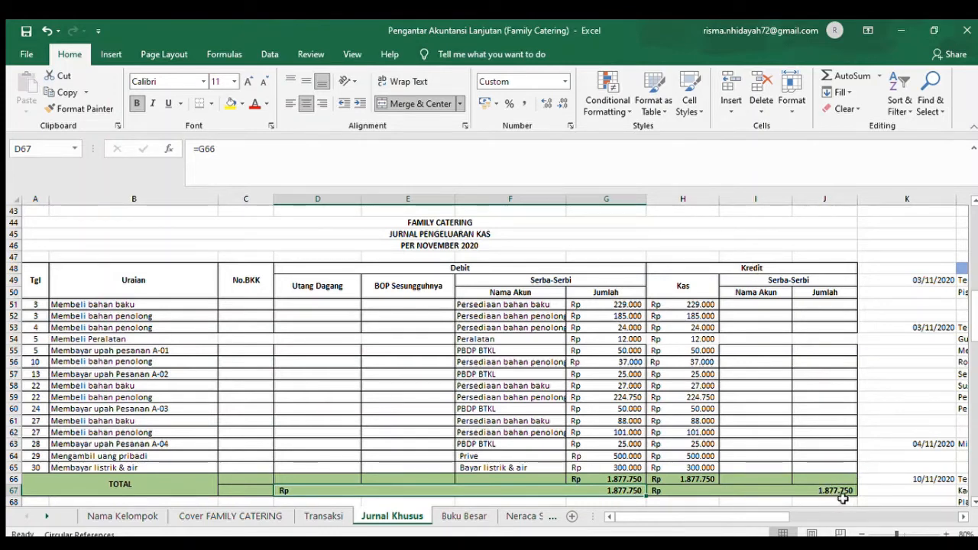
{"action": "left_click", "coordinate": [973, 504]}
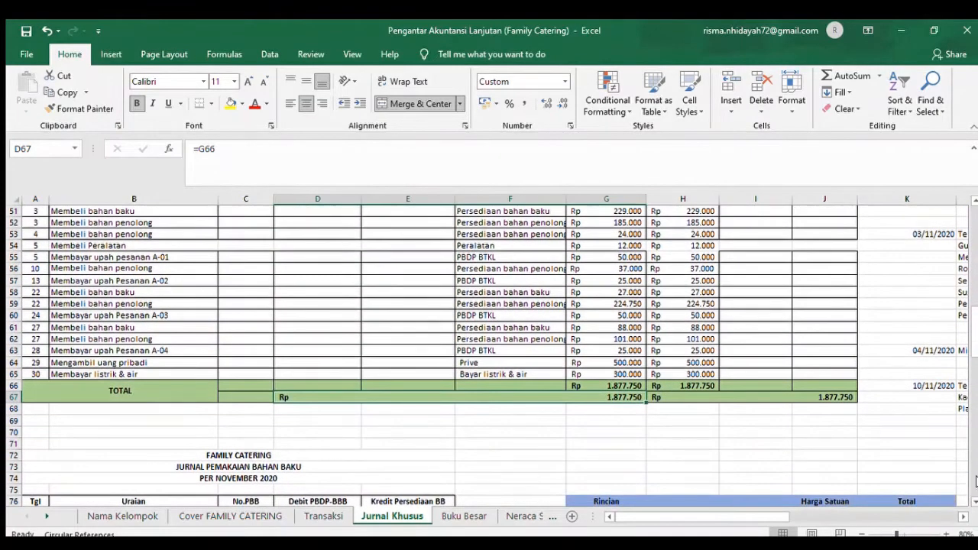
{"action": "scroll", "coordinate": [942, 432], "scroll_direction": "down", "scroll_amount": 9}
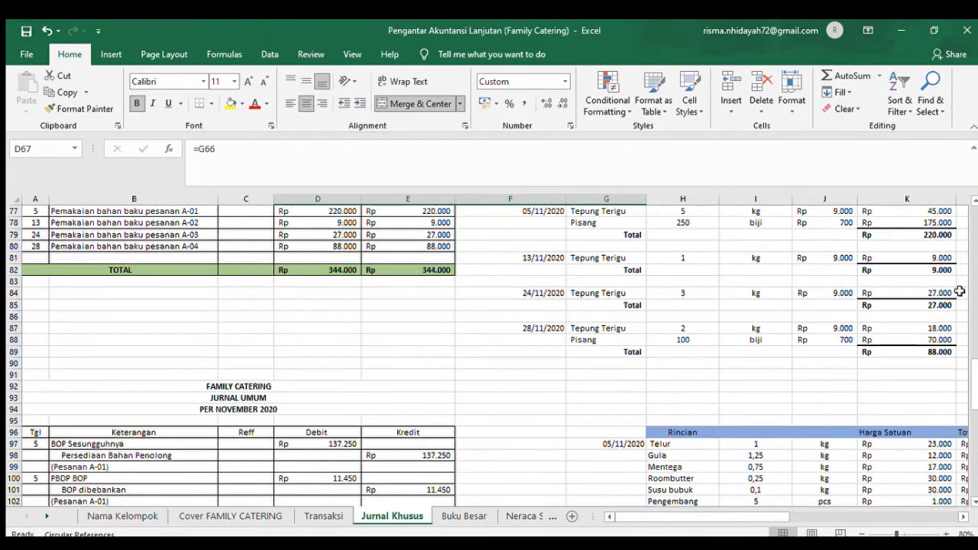
{"action": "left_click", "coordinate": [973, 196]}
{"action": "left_click", "coordinate": [973, 198]}
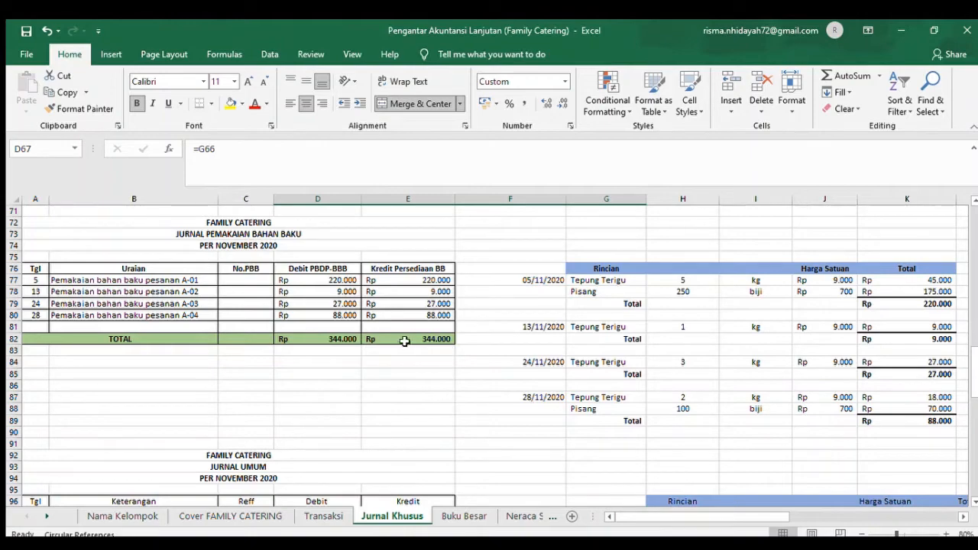
- Examine the end of the Jurnal Umum and its debit and credit totals in row 142
{"action": "left_click", "coordinate": [974, 486]}
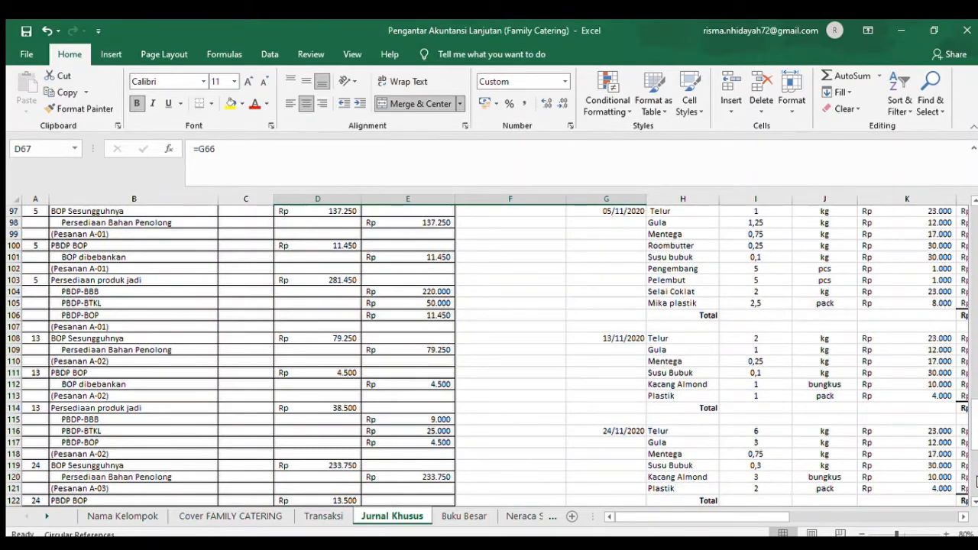
{"action": "left_click_drag", "start_coordinate": [972, 503], "coordinate": [972, 503]}
{"action": "left_click", "coordinate": [975, 490]}
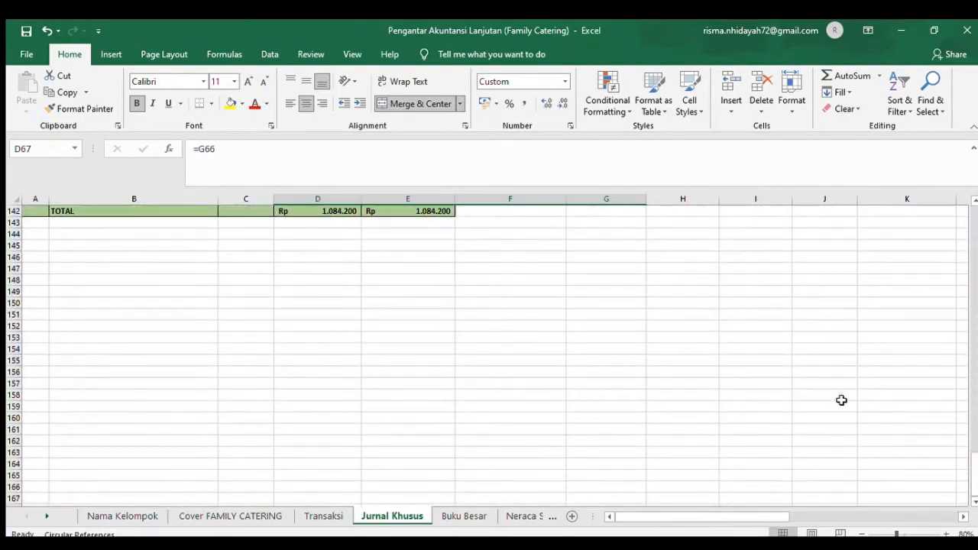
{"action": "left_click", "coordinate": [974, 201]}
{"action": "left_click", "coordinate": [974, 201]}
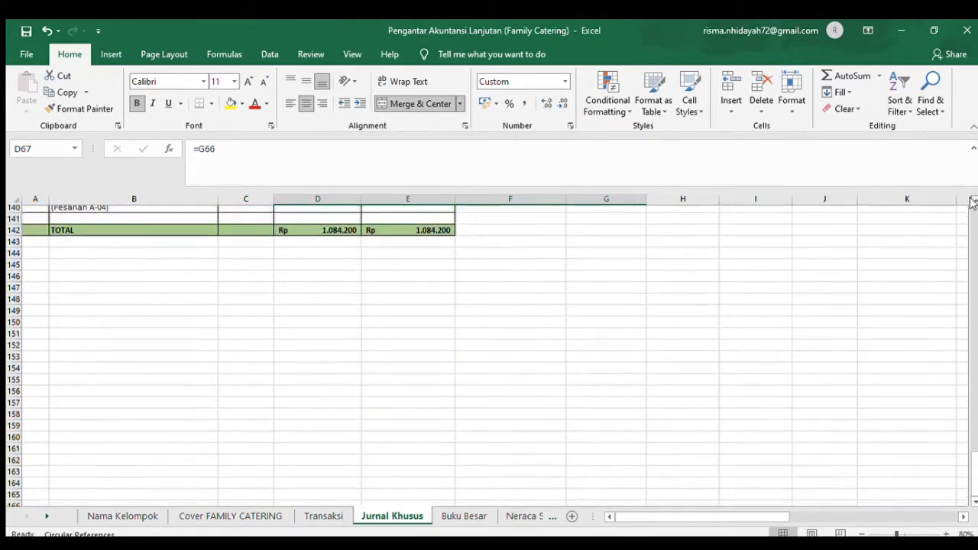
{"action": "left_click", "coordinate": [337, 235]}
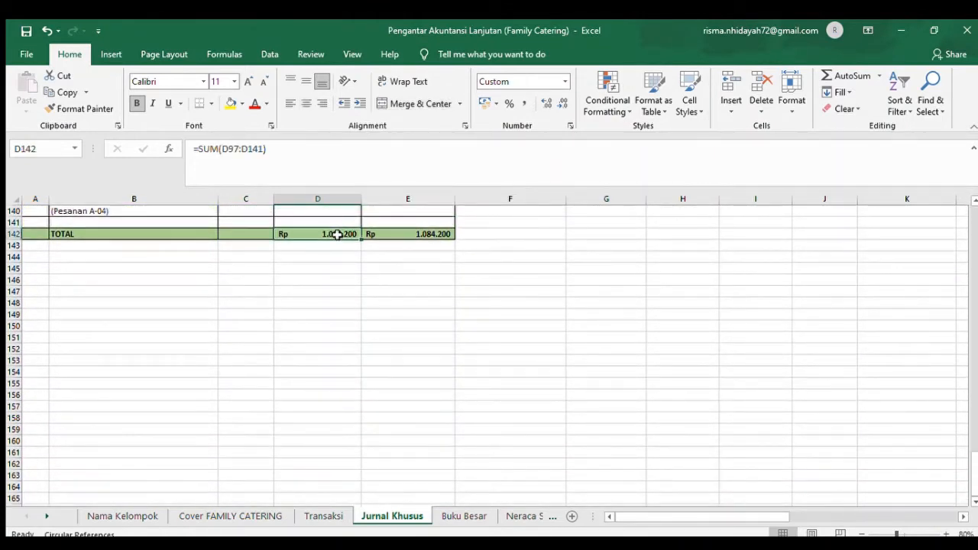
{"action": "key", "text": "Up"}
{"action": "key", "text": "Up"}
{"action": "key", "text": "Up"}
{"action": "key", "text": "Up"}
{"action": "key", "text": "Up"}
{"action": "key", "text": "Up"}
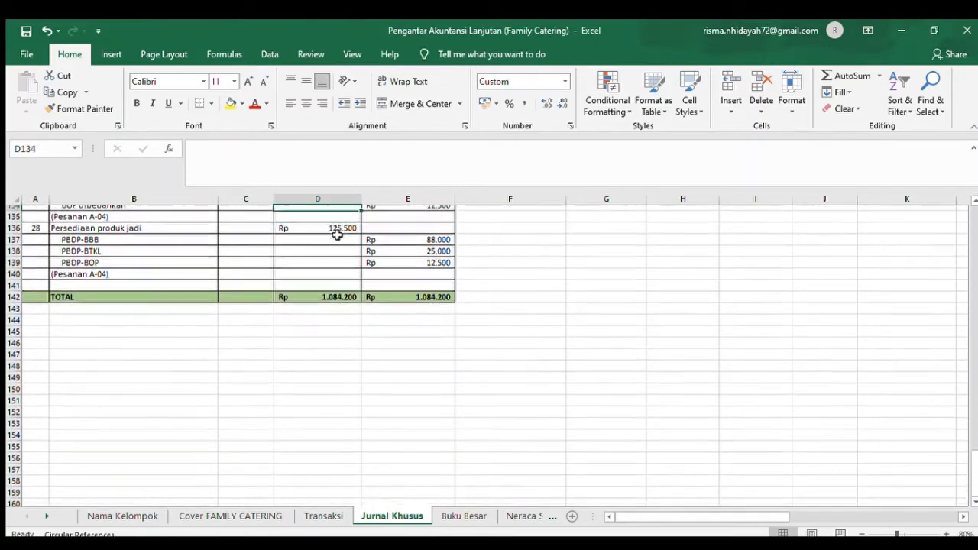
{"action": "key", "text": "Down"}
{"action": "key", "text": "Down"}
{"action": "key", "text": "Down"}
{"action": "key", "text": "Down"}
{"action": "key", "text": "Down"}
{"action": "key", "text": "Down"}
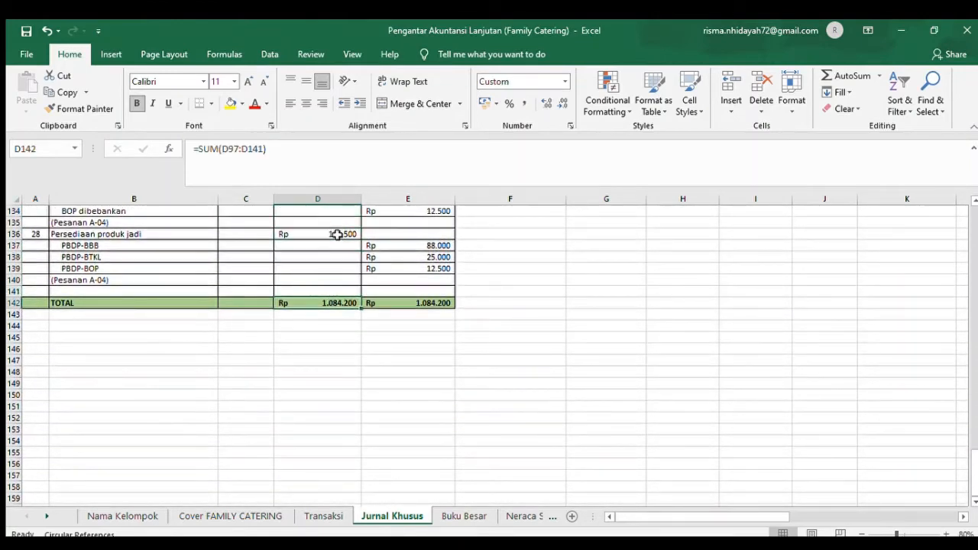
{"action": "key", "text": "Right"}
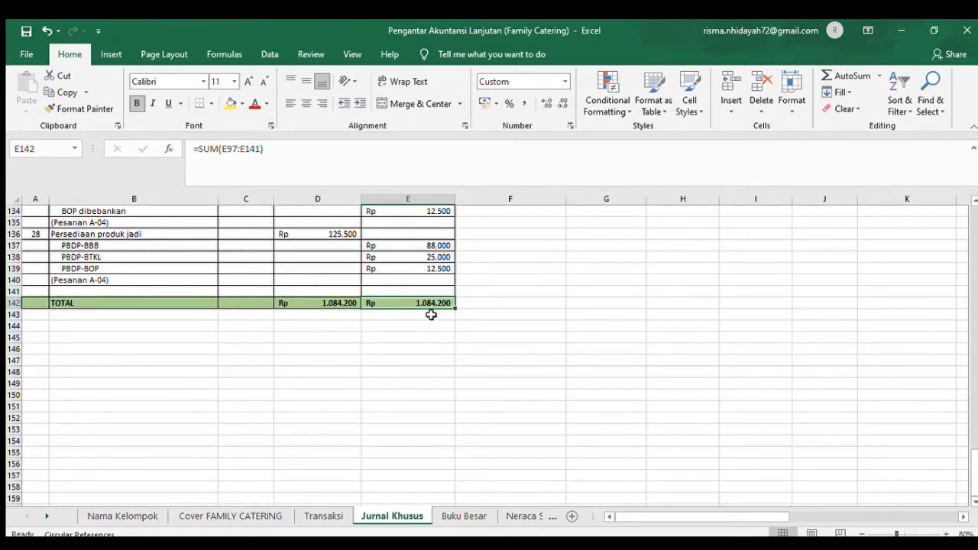
- Look back through the Jurnal Khusus sheet, from the last Jurnal Umum entries to the Jurnal Penerimaan Kas and down again
{"action": "left_click", "coordinate": [973, 201]}
{"action": "left_click", "coordinate": [973, 201]}
{"action": "left_click", "coordinate": [974, 201]}
{"action": "left_click", "coordinate": [973, 200]}
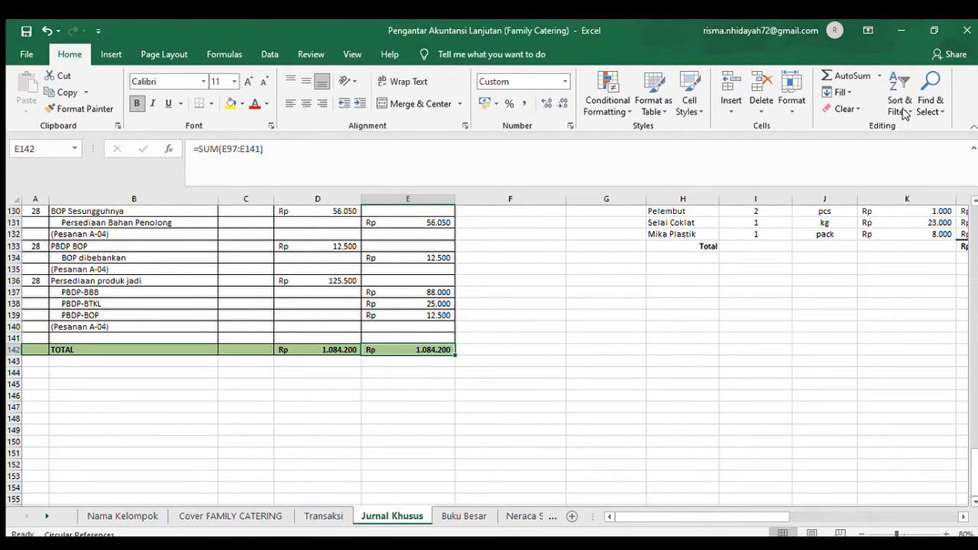
{"action": "left_click", "coordinate": [464, 516]}
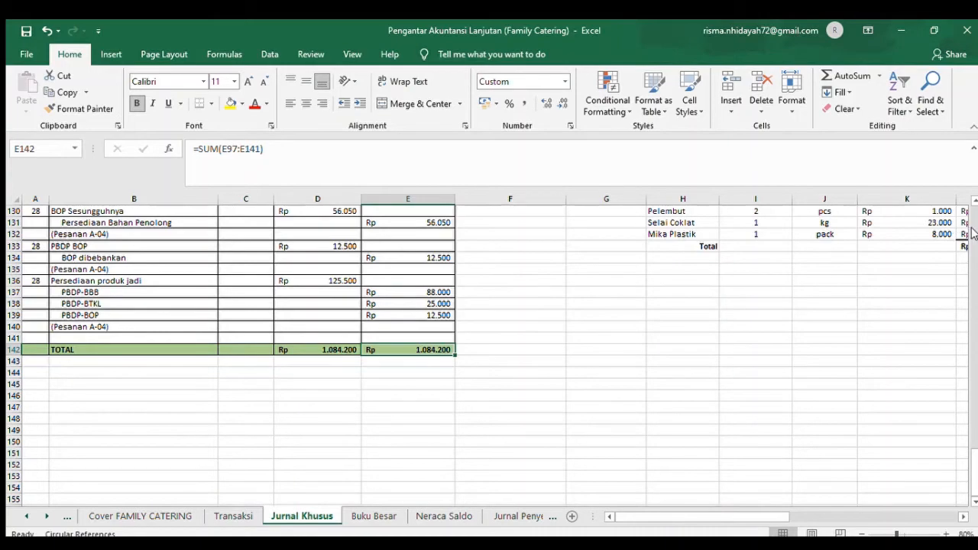
{"action": "scroll", "coordinate": [967, 231], "scroll_direction": "up", "scroll_amount": 20}
{"action": "scroll", "coordinate": [973, 232], "scroll_direction": "up", "scroll_amount": 9}
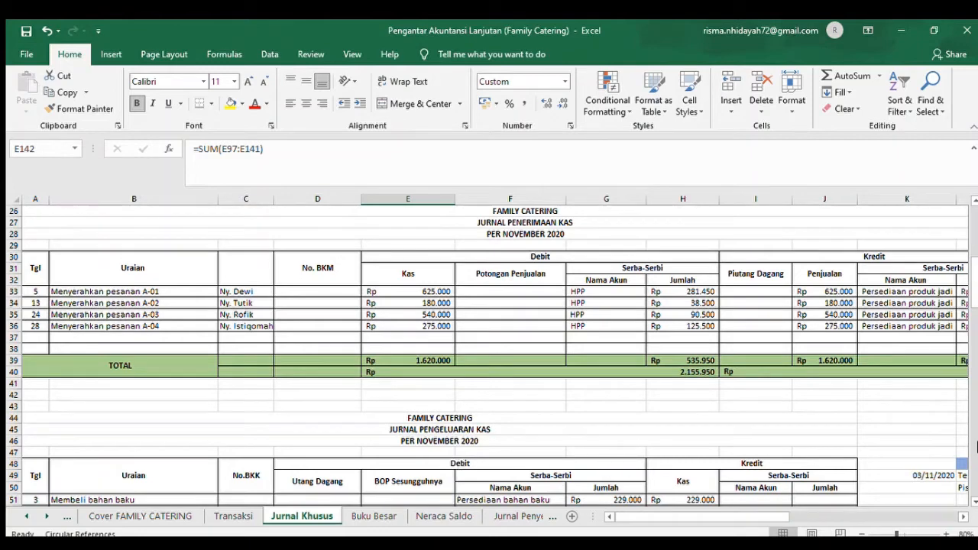
{"action": "scroll", "coordinate": [973, 321], "scroll_direction": "down", "scroll_amount": 17}
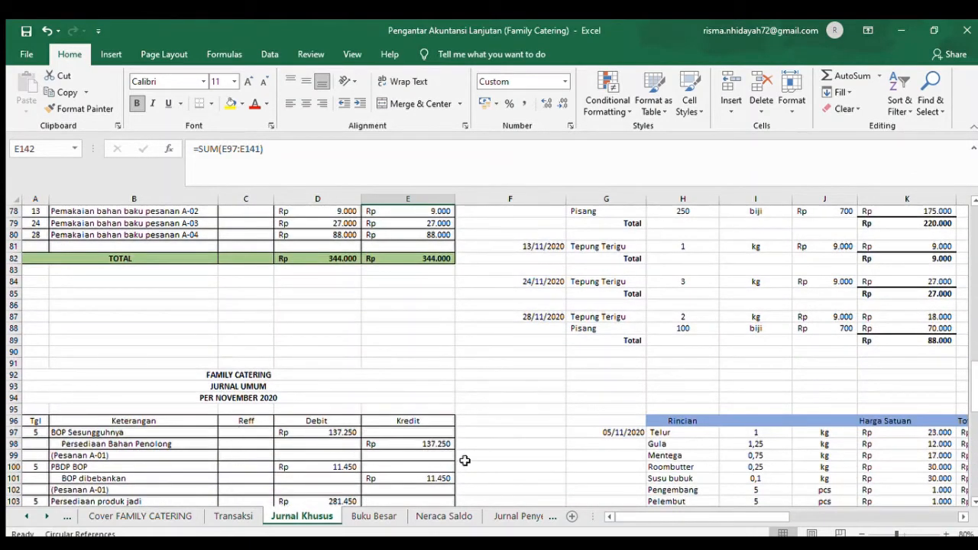
- Open the Buku Besar sheet and examine the Kas account's cash receipt and cash payment postings with their running balances
{"action": "left_click", "coordinate": [382, 515]}
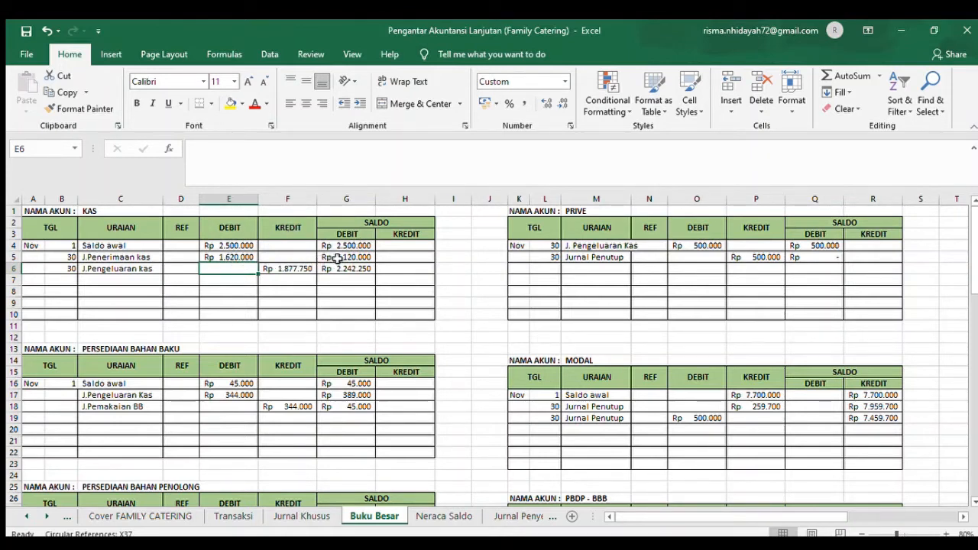
{"action": "left_click", "coordinate": [66, 270]}
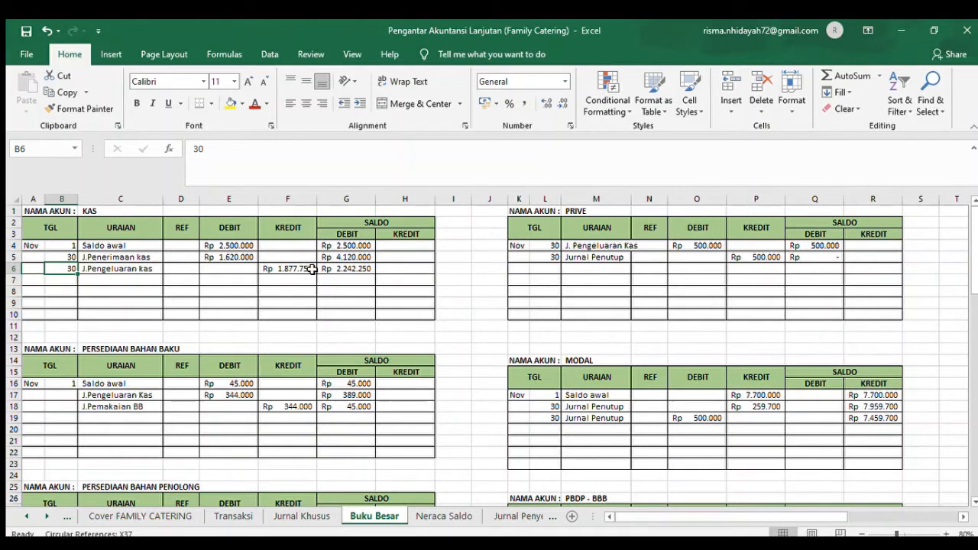
{"action": "left_click", "coordinate": [365, 252]}
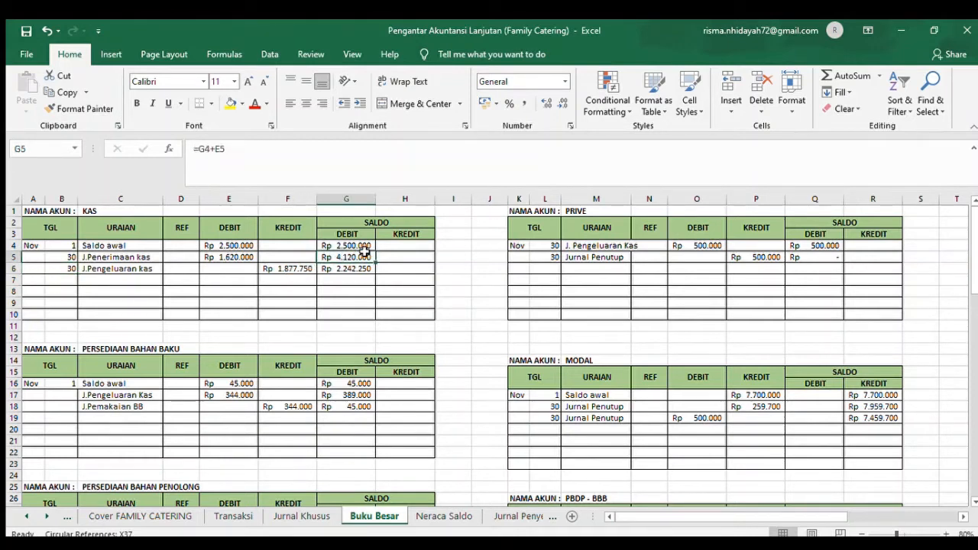
{"action": "left_click", "coordinate": [298, 268]}
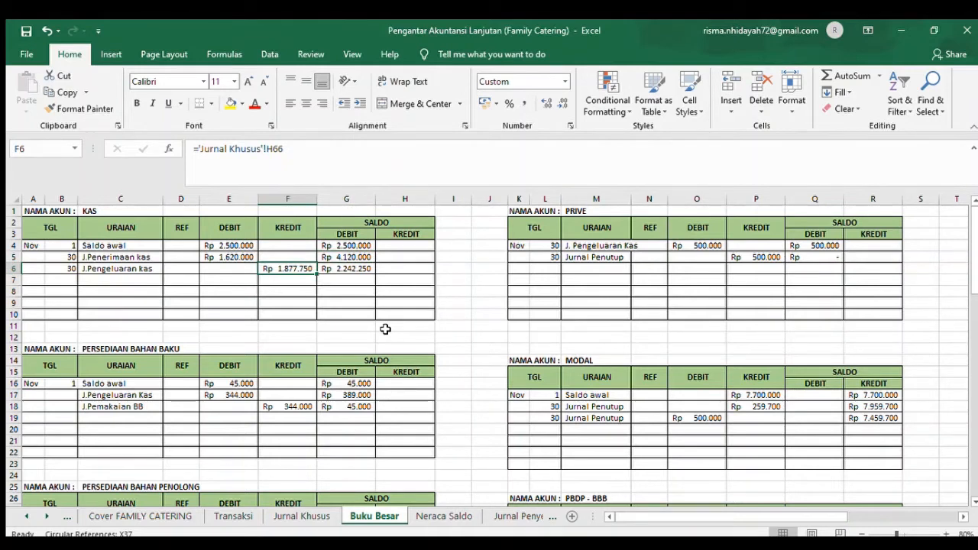
{"action": "left_click", "coordinate": [351, 269]}
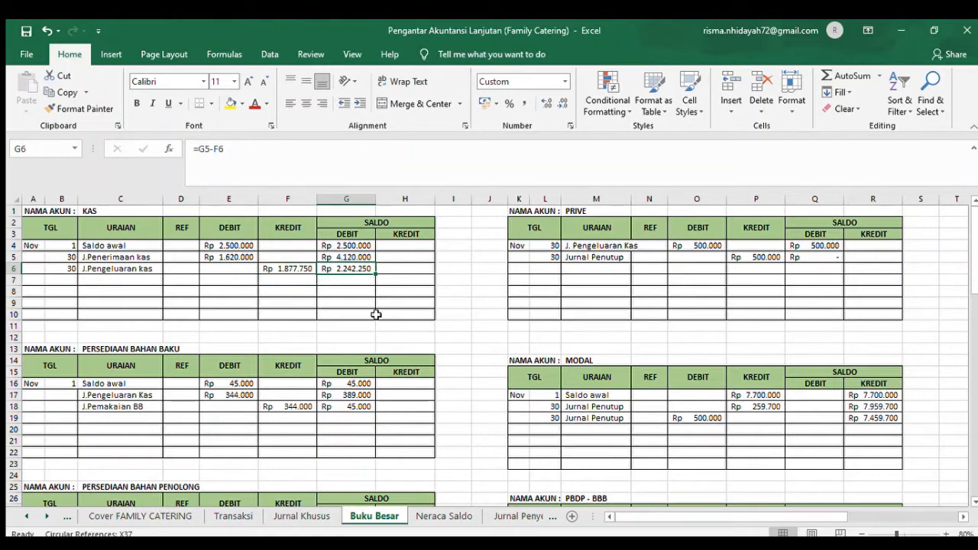
- Examine the opening balance entry and its debit source in row 16 of the Persediaan Bahan Baku ledger
{"action": "left_click", "coordinate": [974, 495]}
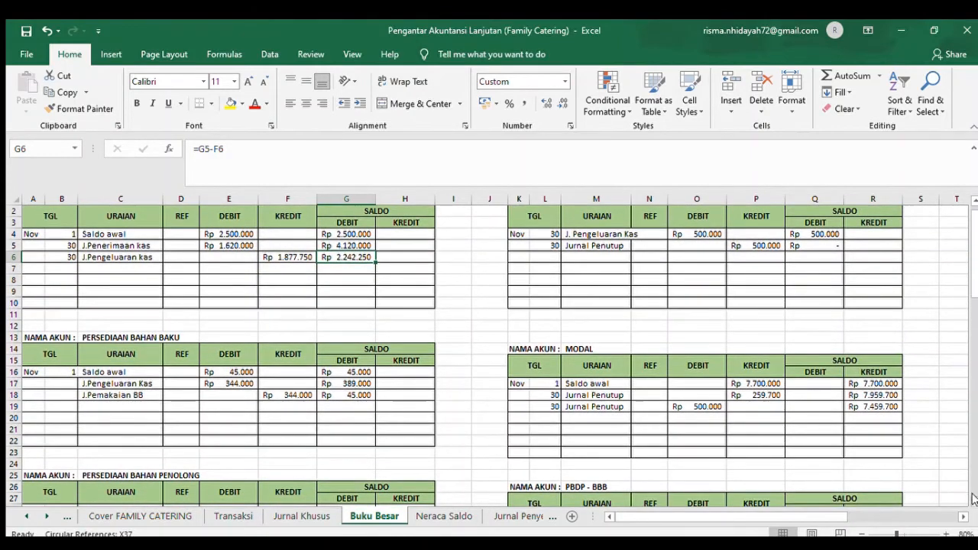
{"action": "left_click", "coordinate": [973, 498]}
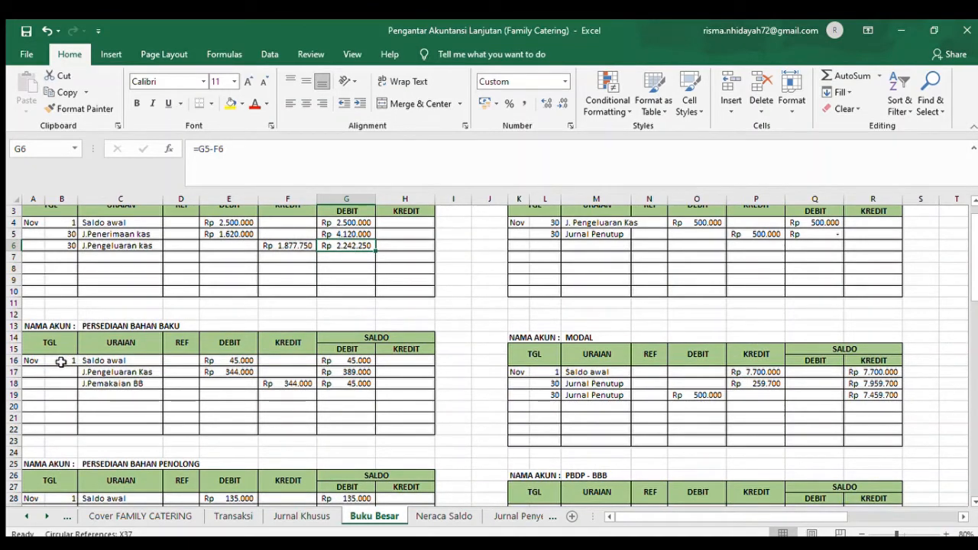
{"action": "left_click", "coordinate": [114, 362]}
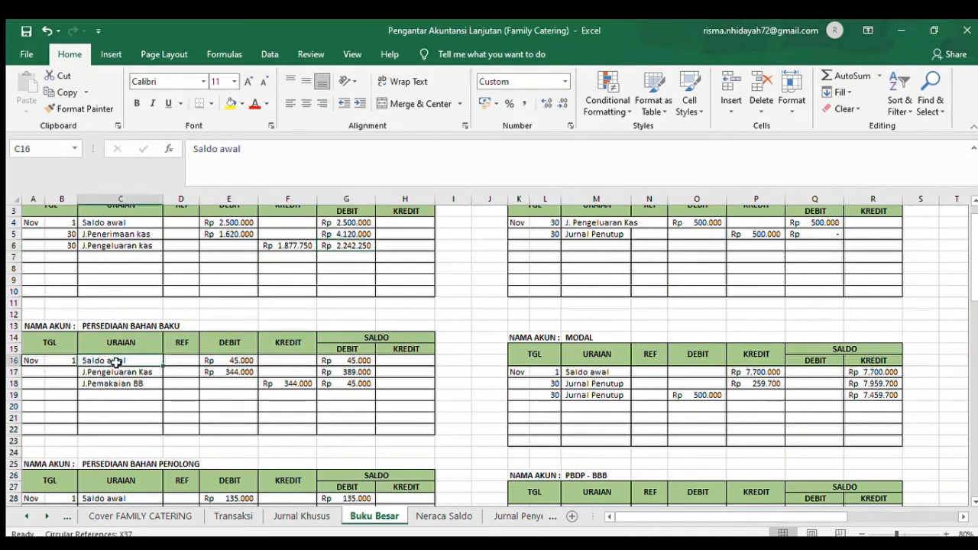
{"action": "left_click", "coordinate": [251, 360]}
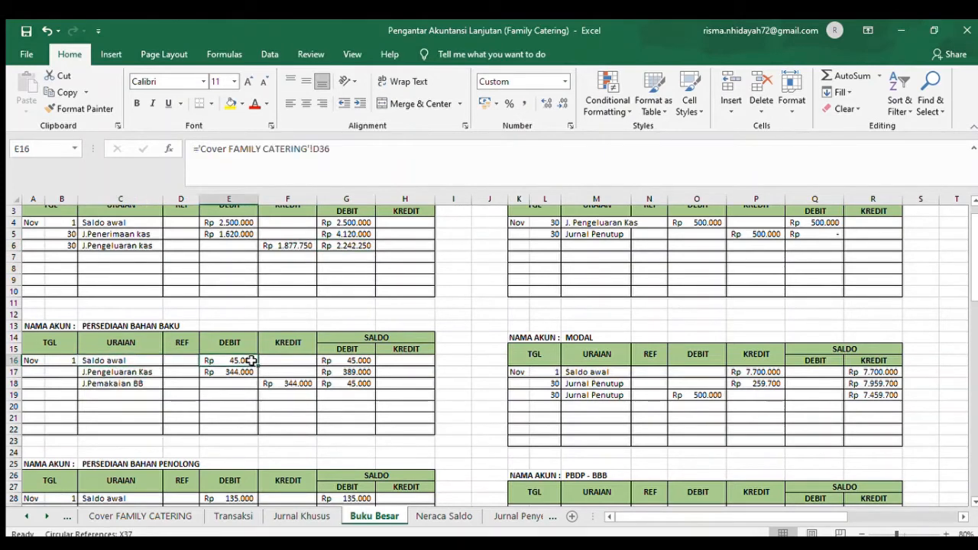
- Enter the date 30 for the J.Pengeluaran Kas posting in B17 of the Persediaan Bahan Baku ledger
{"action": "left_click", "coordinate": [70, 372]}
{"action": "type", "text": "30"}
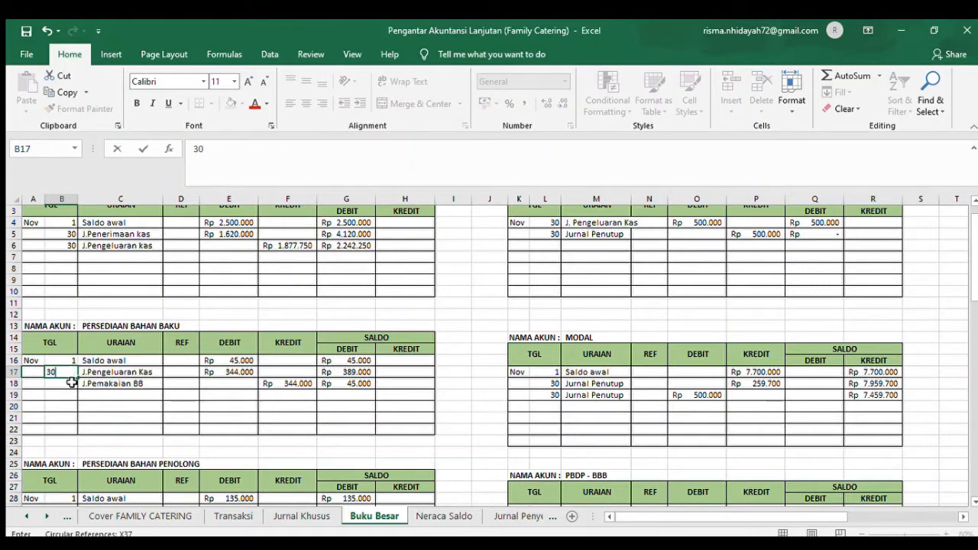
{"action": "left_click", "coordinate": [71, 383]}
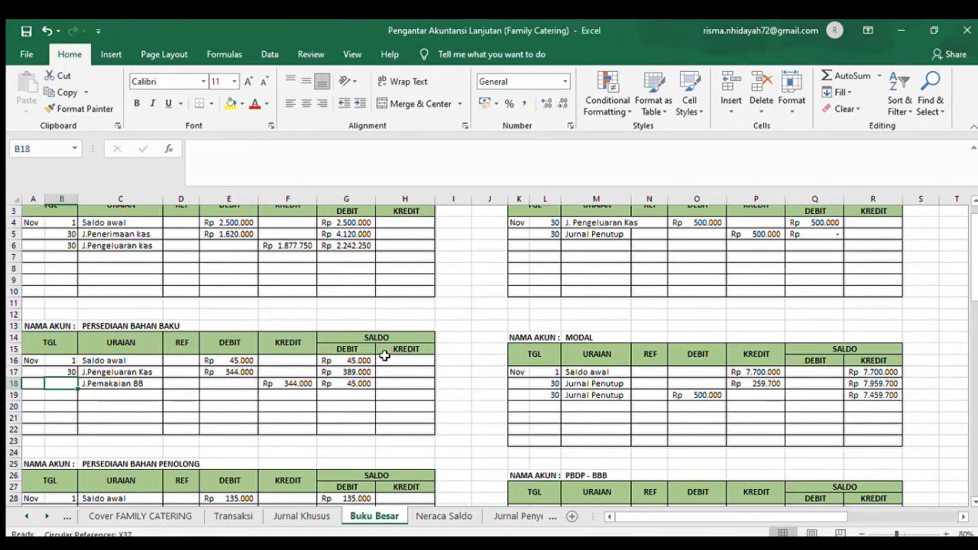
- Examine the running debit balances in rows 16 and 17 of the Persediaan Bahan Baku ledger and the J.Pengeluaran Kas debit source
{"action": "left_click", "coordinate": [360, 363]}
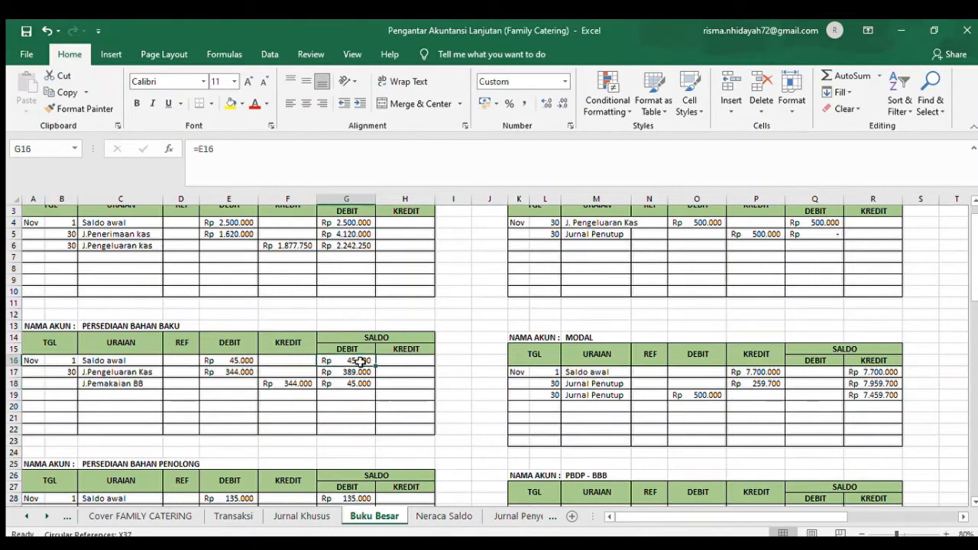
{"action": "left_click", "coordinate": [239, 370]}
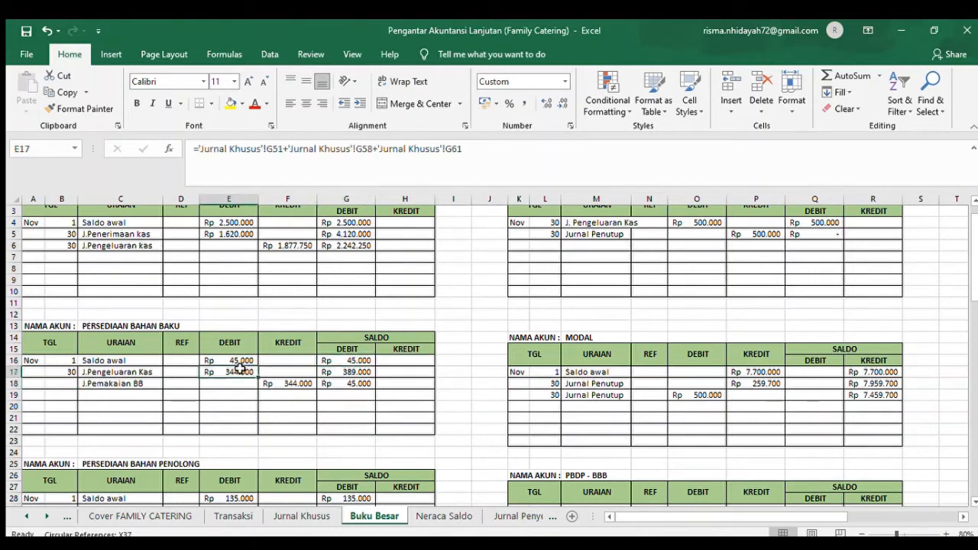
{"action": "left_click", "coordinate": [354, 371]}
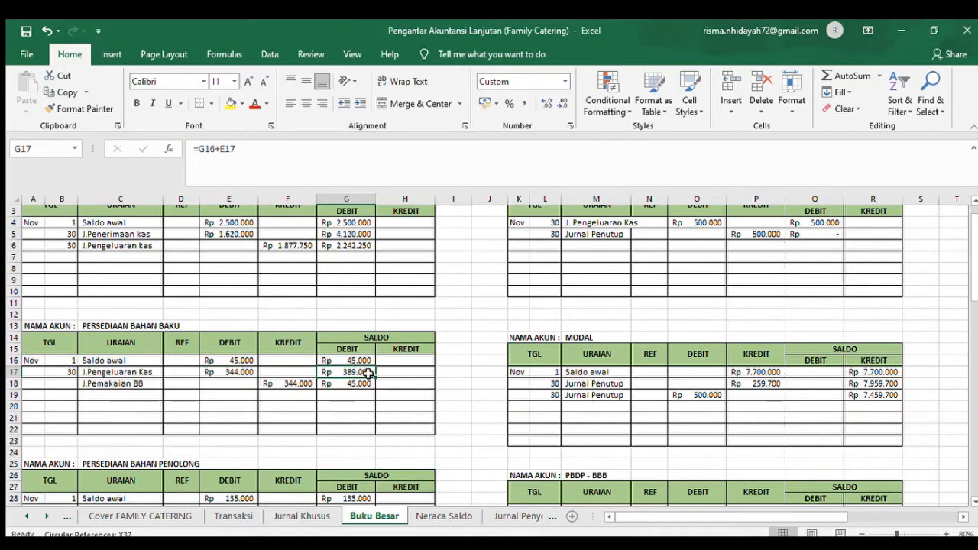
- Enter the date 30 for the J.Pemakaian BB posting in B18 of the Persediaan Bahan Baku ledger
{"action": "left_click", "coordinate": [66, 385]}
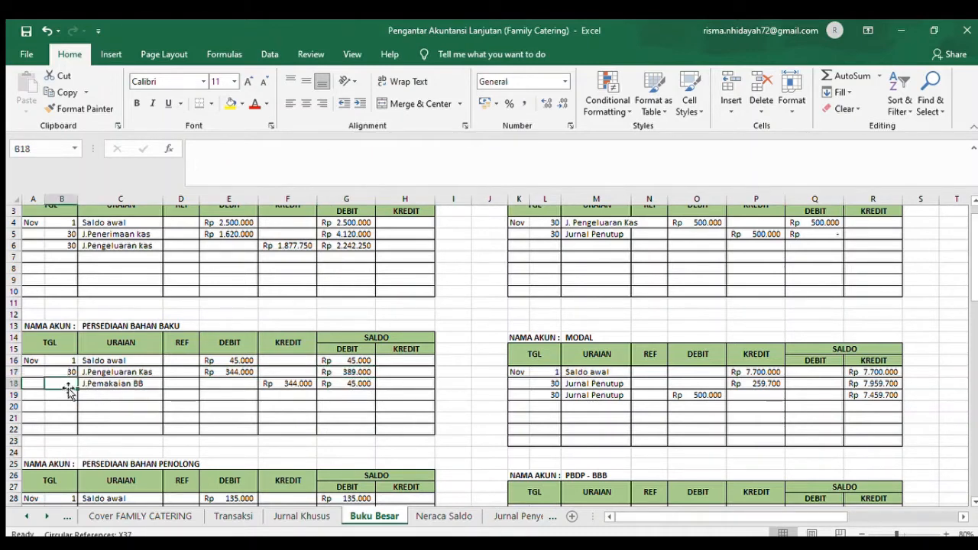
{"action": "type", "text": "30"}
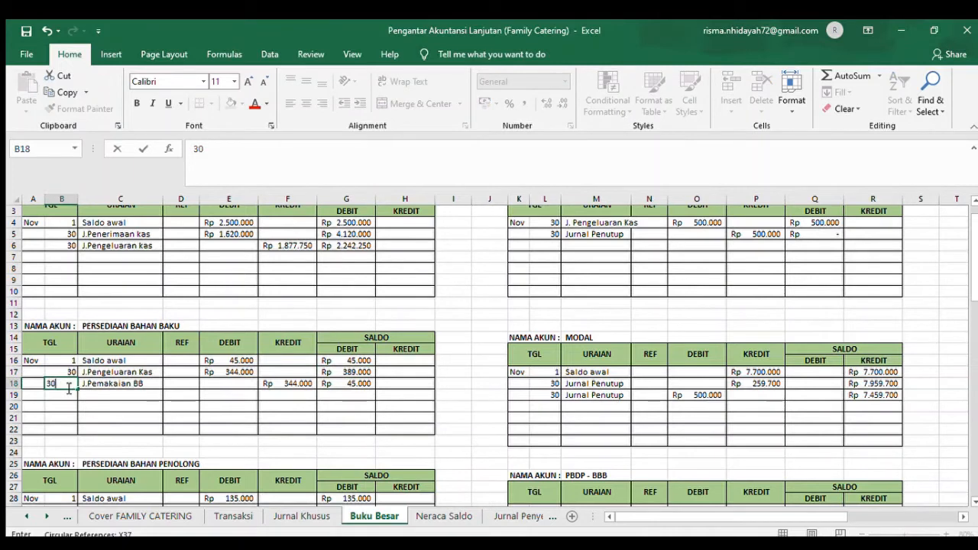
{"action": "left_click", "coordinate": [102, 428]}
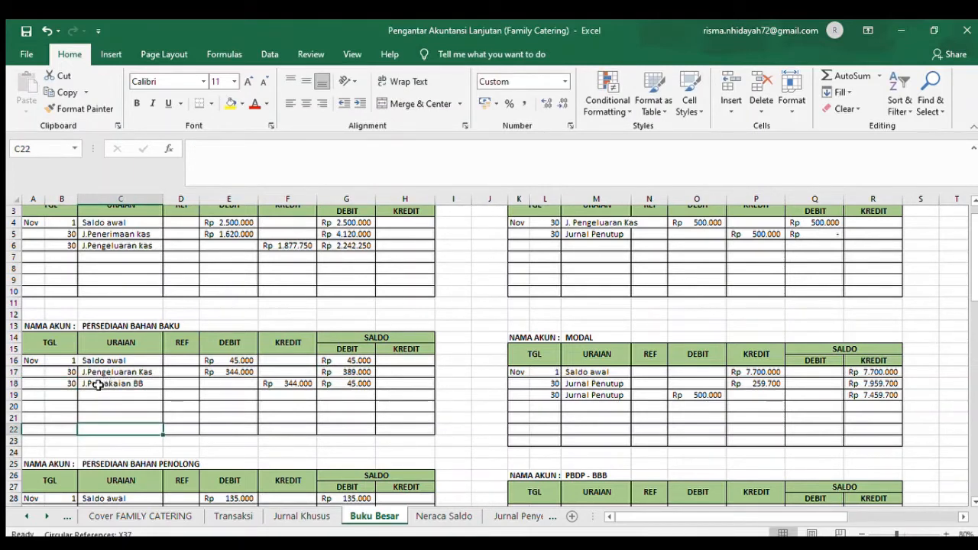
- Examine the J.Pemakaian BB credit in F18 and how the Persediaan Bahan Baku balance is calculated from G17 to G18
{"action": "left_click", "coordinate": [304, 386]}
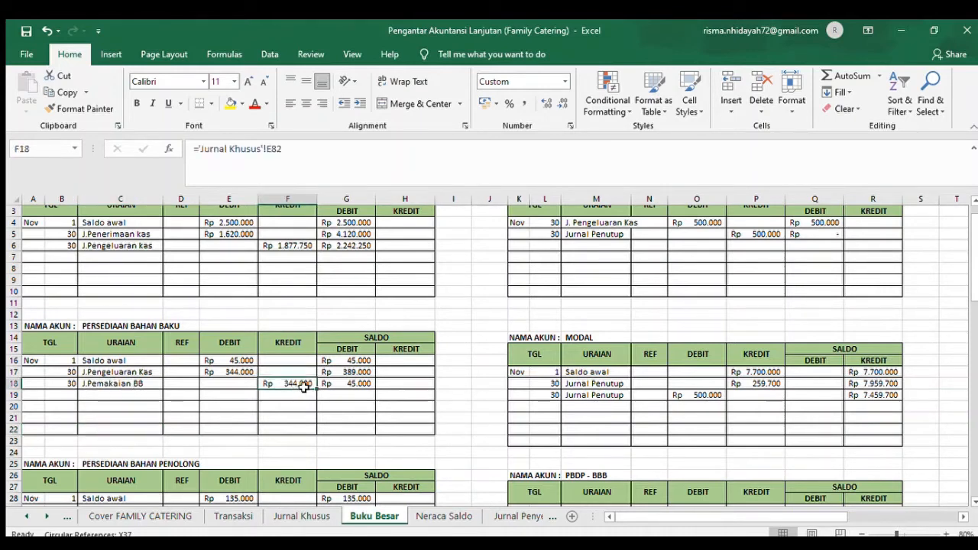
{"action": "left_click", "coordinate": [356, 372]}
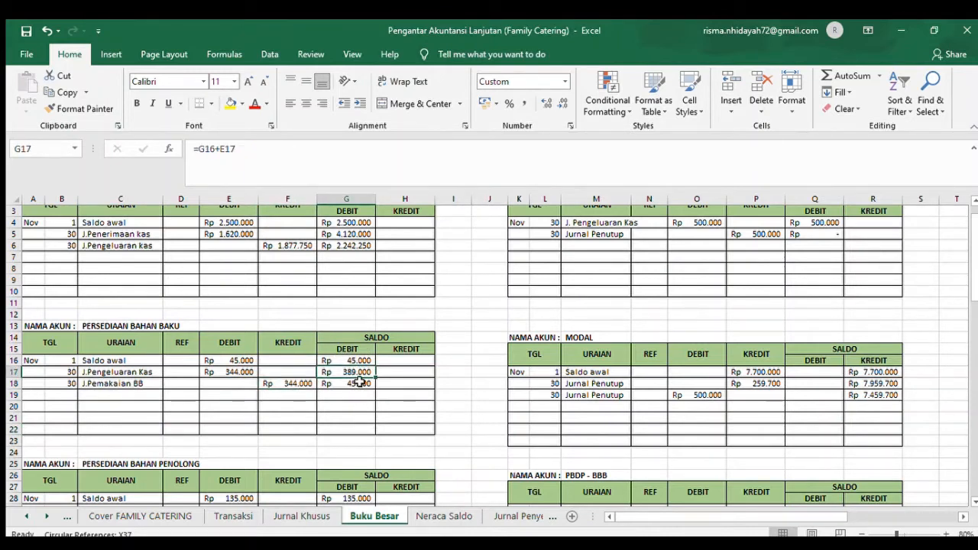
{"action": "left_click", "coordinate": [359, 382]}
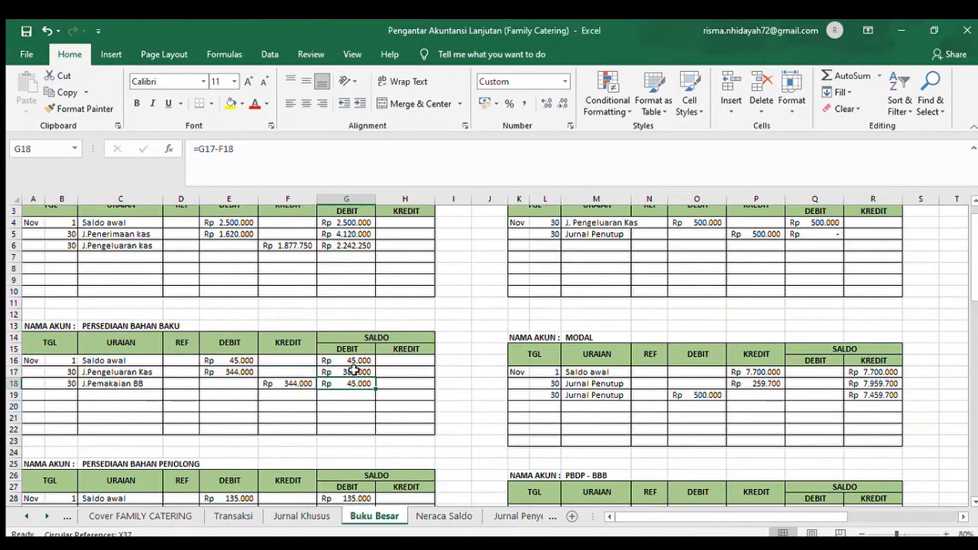
{"action": "left_click", "coordinate": [354, 371]}
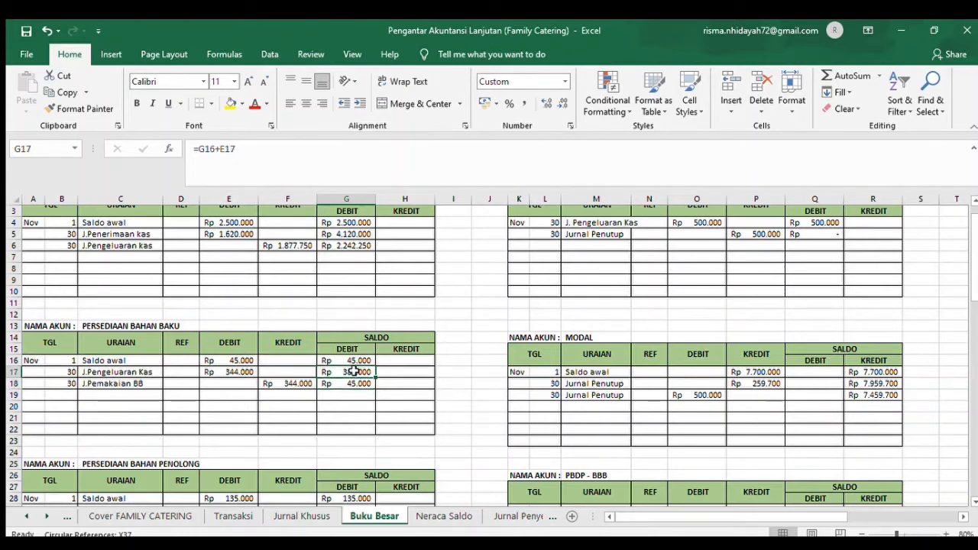
{"action": "left_click", "coordinate": [305, 384]}
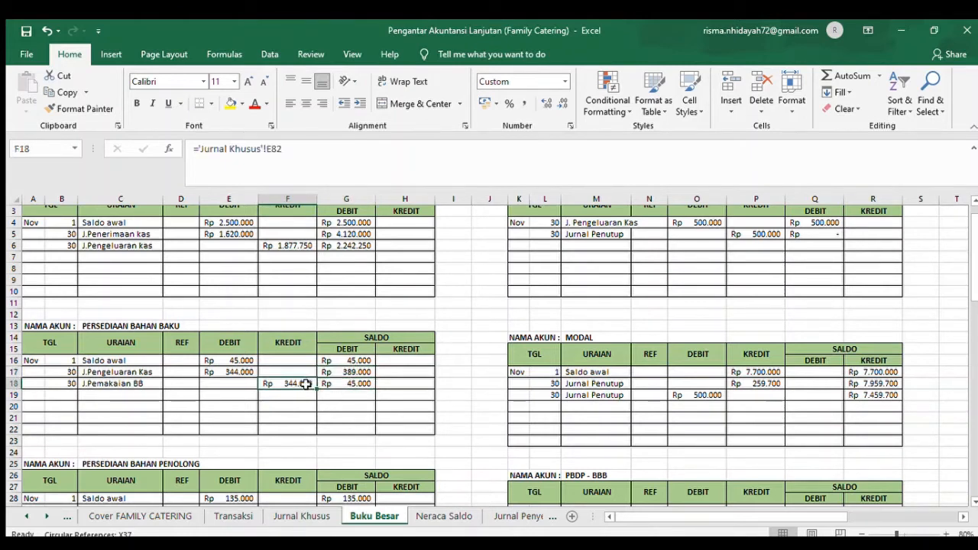
- Go to the Persediaan Bahan Penolong ledger and examine its opening balance entry and the debit source in E28
{"action": "left_click", "coordinate": [140, 480]}
{"action": "key", "text": "Down"}
{"action": "key", "text": "Down"}
{"action": "key", "text": "Down"}
{"action": "key", "text": "Down"}
{"action": "key", "text": "Down"}
{"action": "key", "text": "Down"}
{"action": "key", "text": "Down"}
{"action": "key", "text": "Down"}
{"action": "key", "text": "Down"}
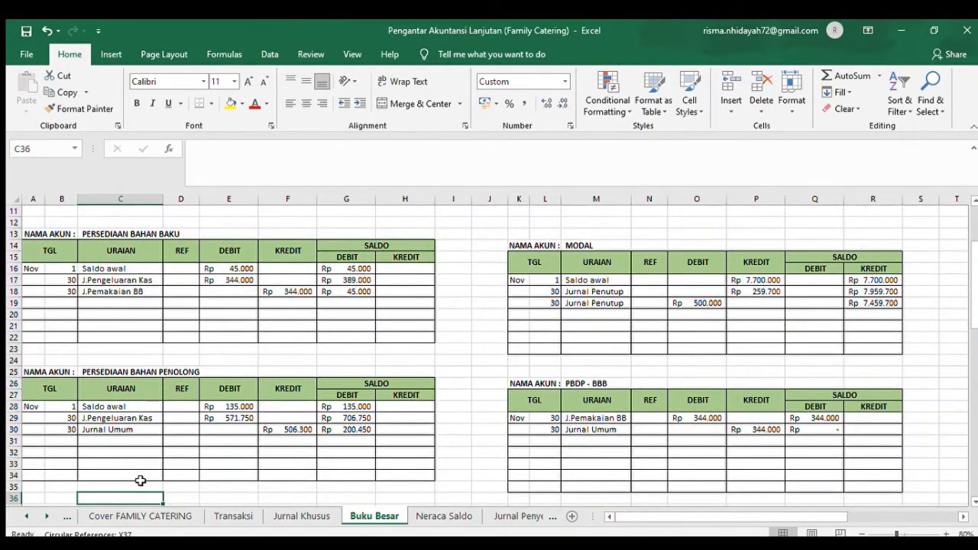
{"action": "key", "text": "Down"}
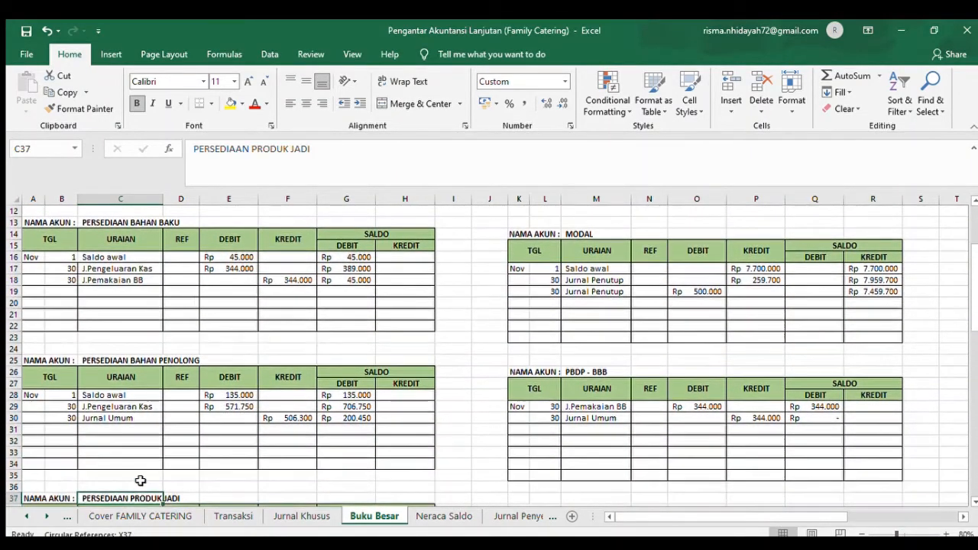
{"action": "left_click", "coordinate": [69, 396]}
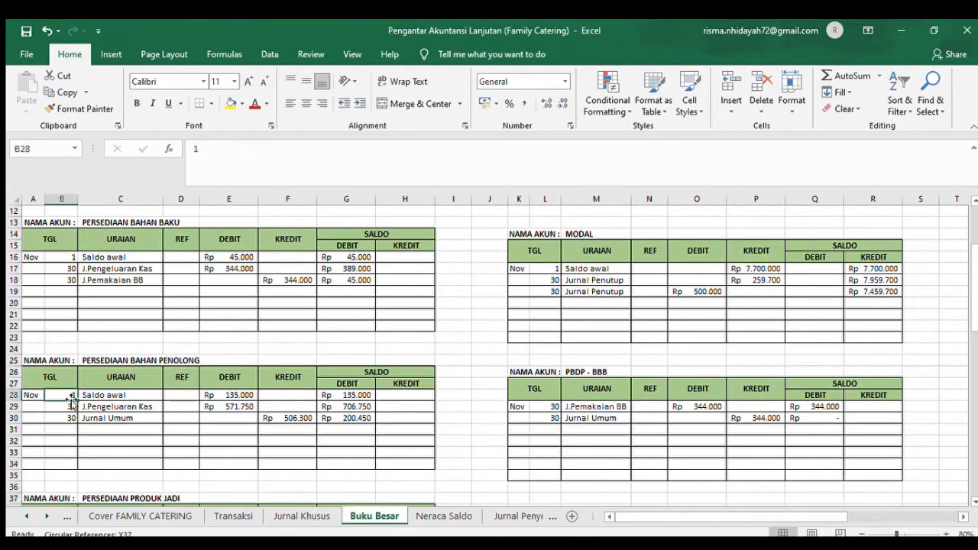
{"action": "left_click", "coordinate": [147, 403]}
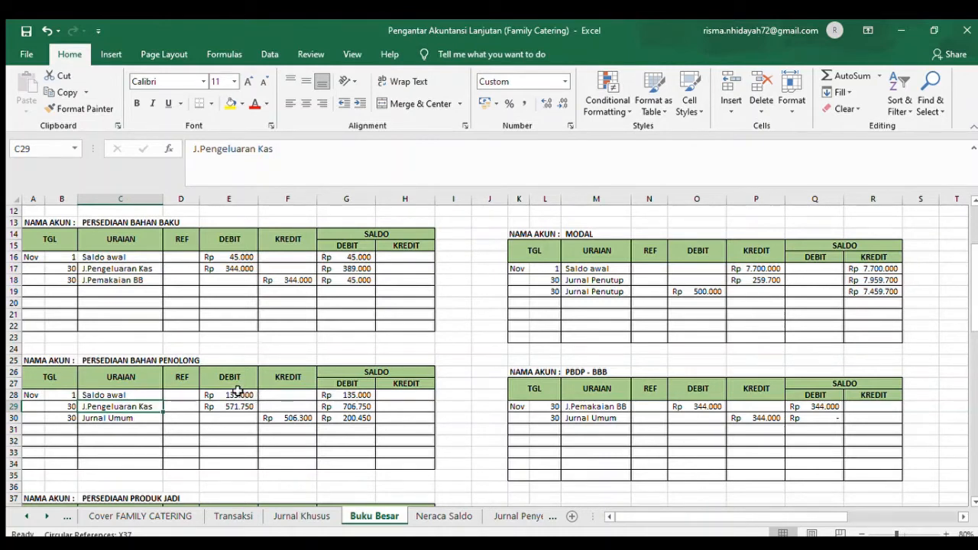
{"action": "left_click", "coordinate": [241, 394]}
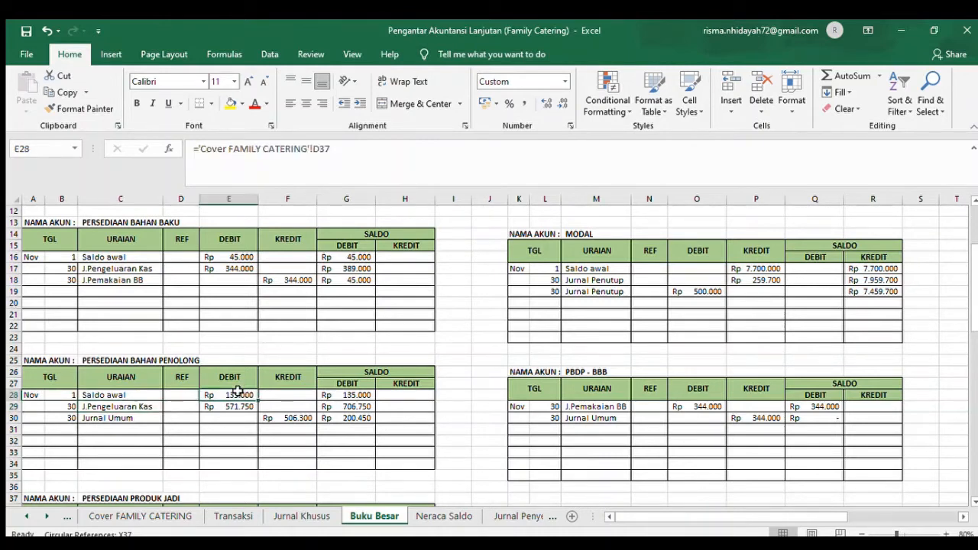
- Examine the J.Pengeluaran Kas posting in row 29 of the Persediaan Bahan Penolong ledger, including its debit source and balance formula
{"action": "left_click", "coordinate": [66, 407]}
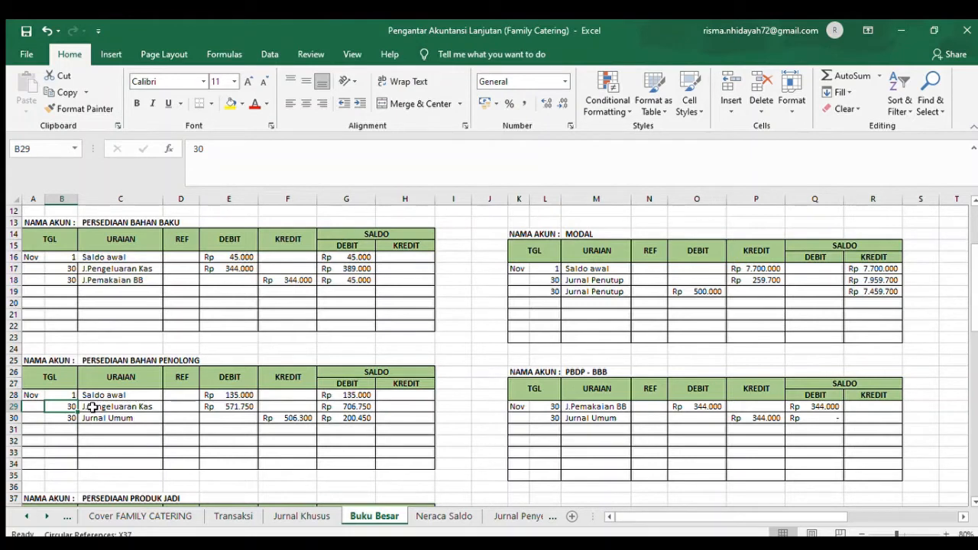
{"action": "left_click", "coordinate": [238, 405]}
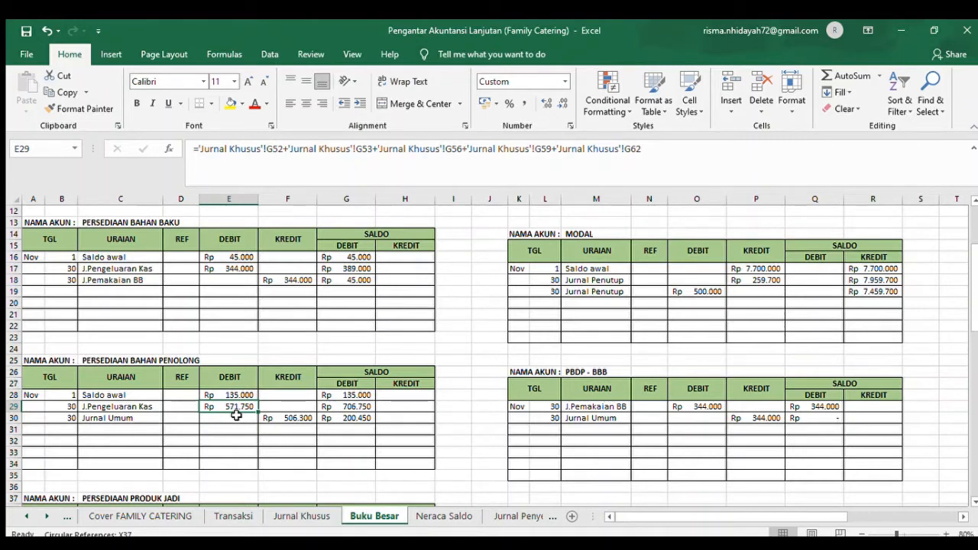
{"action": "left_click", "coordinate": [353, 407]}
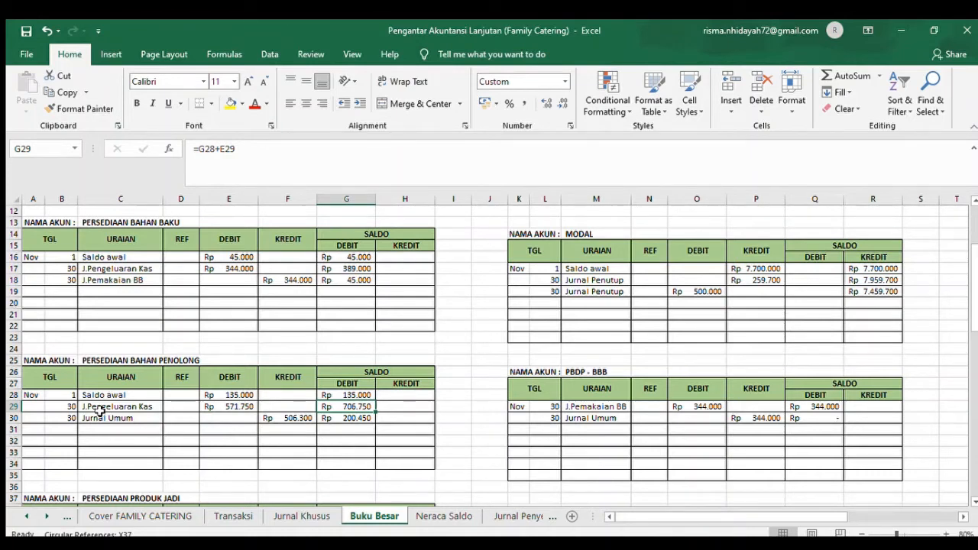
- Examine the Jurnal Umum posting in row 30 of the Persediaan Bahan Penolong ledger, including its credit source and balance formula
{"action": "left_click", "coordinate": [71, 419]}
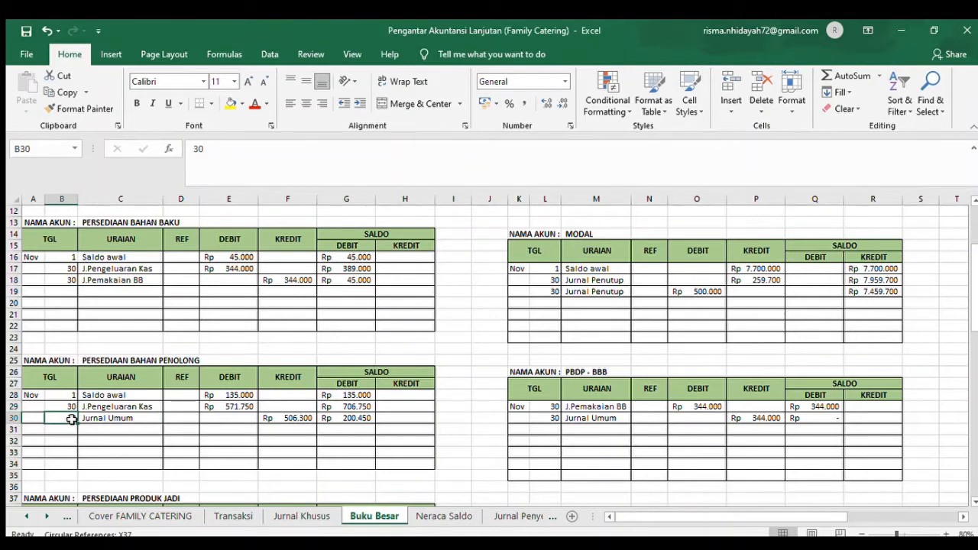
{"action": "left_click", "coordinate": [98, 420]}
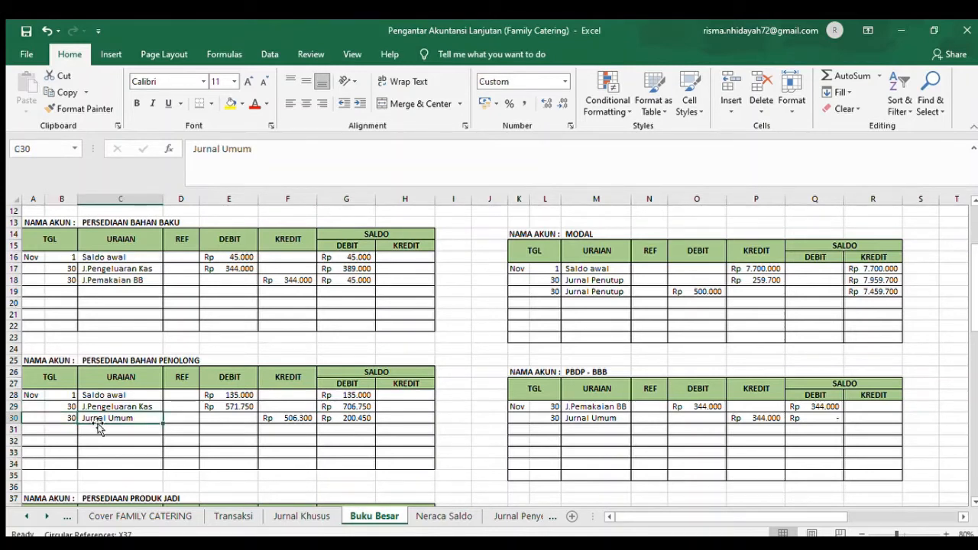
{"action": "key", "text": "Right"}
{"action": "key", "text": "Right"}
{"action": "key", "text": "Right"}
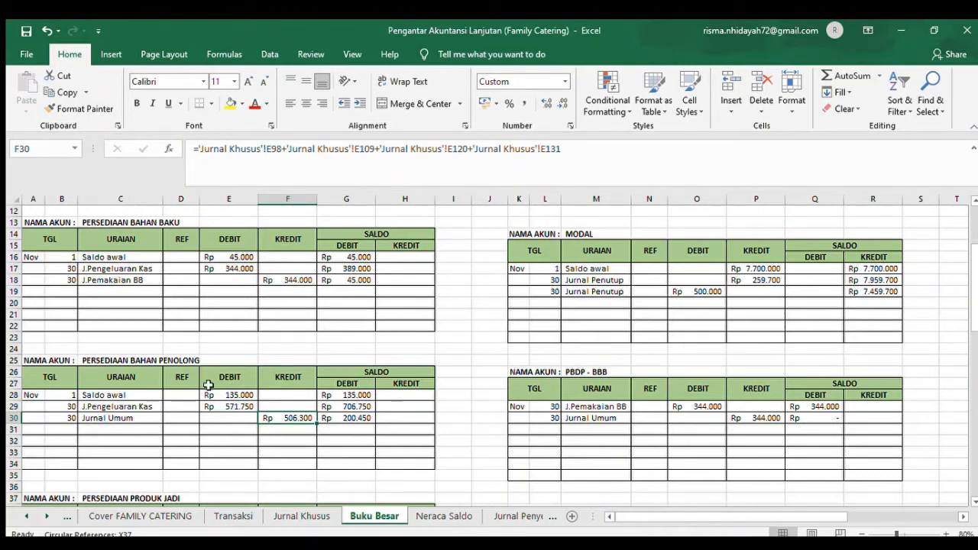
{"action": "left_click", "coordinate": [371, 382]}
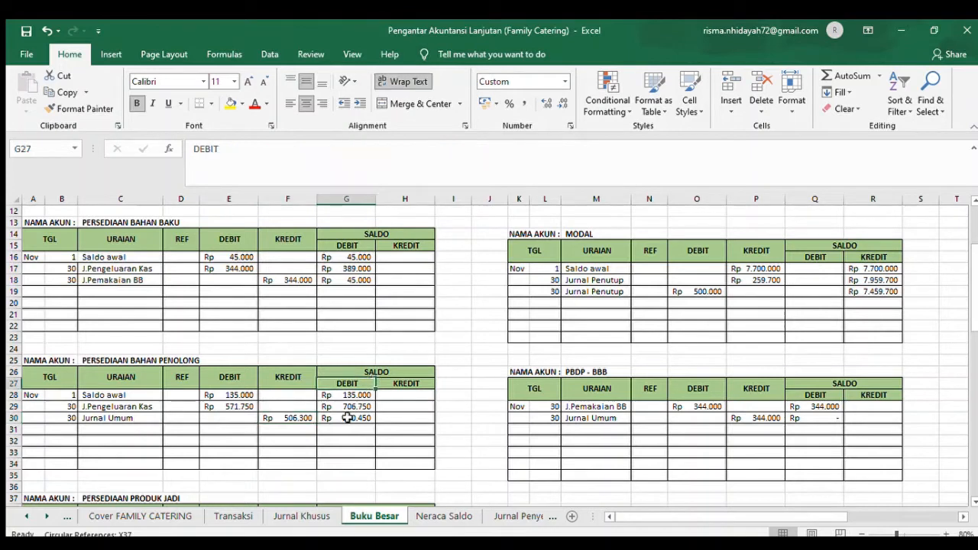
{"action": "left_click", "coordinate": [349, 417]}
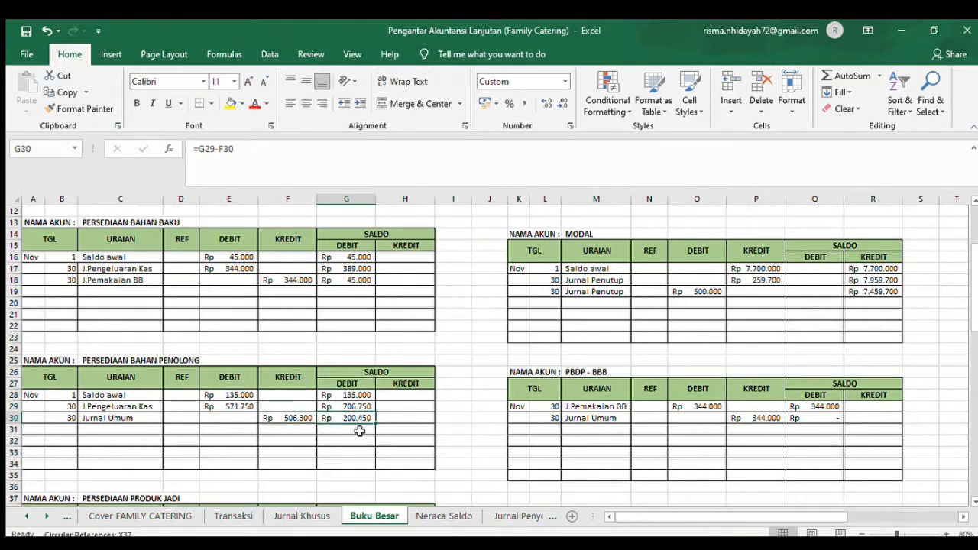
- Go to the Persediaan Produk Jadi ledger and examine its J.Penerimaan Kas and Jurnal Umum postings in rows 40 and 41
{"action": "key", "text": "Down"}
{"action": "key", "text": "Down"}
{"action": "key", "text": "Down"}
{"action": "key", "text": "Down"}
{"action": "key", "text": "Down"}
{"action": "key", "text": "Down"}
{"action": "key", "text": "Down"}
{"action": "key", "text": "Down"}
{"action": "key", "text": "Down"}
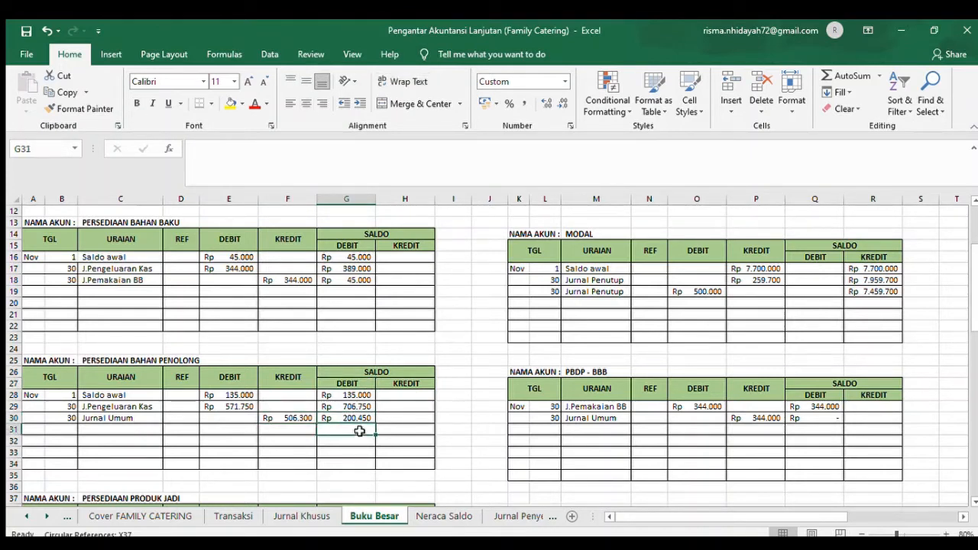
{"action": "key", "text": "Down"}
{"action": "key", "text": "Down"}
{"action": "key", "text": "Down"}
{"action": "key", "text": "Down"}
{"action": "key", "text": "Down"}
{"action": "key", "text": "Down"}
{"action": "key", "text": "Down"}
{"action": "key", "text": "Down"}
{"action": "key", "text": "Down"}
{"action": "key", "text": "Down"}
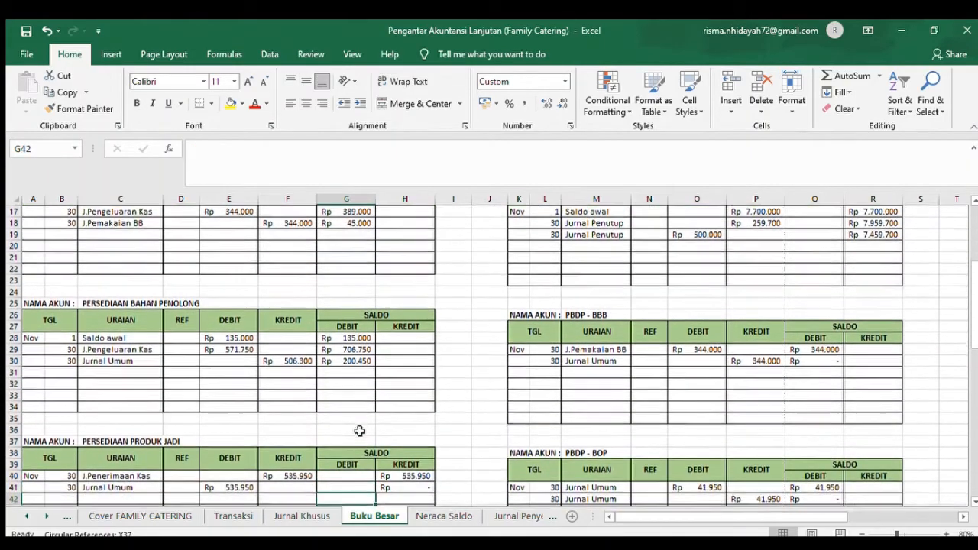
{"action": "key", "text": "Down"}
{"action": "key", "text": "Down"}
{"action": "key", "text": "Down"}
{"action": "key", "text": "Down"}
{"action": "key", "text": "Down"}
{"action": "key", "text": "Down"}
{"action": "key", "text": "Down"}
{"action": "key", "text": "Down"}
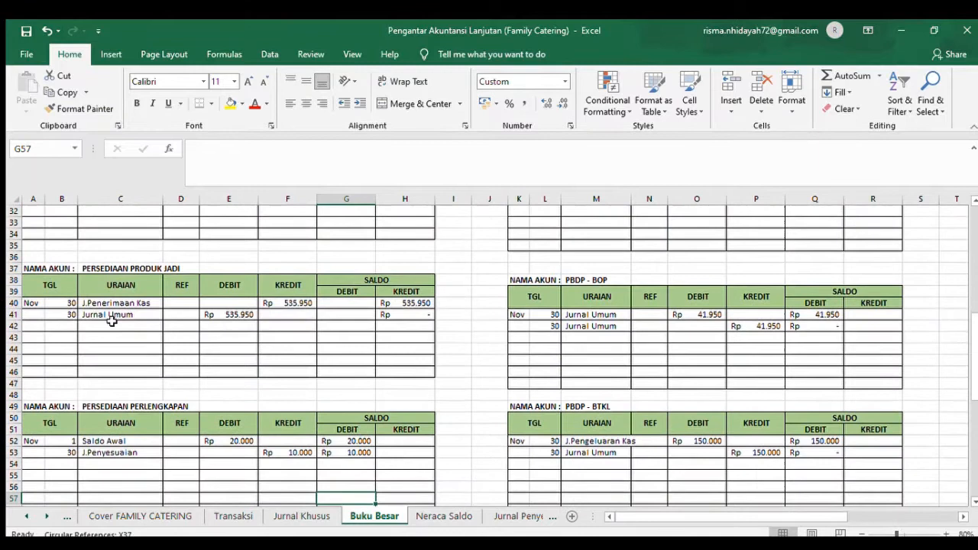
{"action": "left_click", "coordinate": [31, 304]}
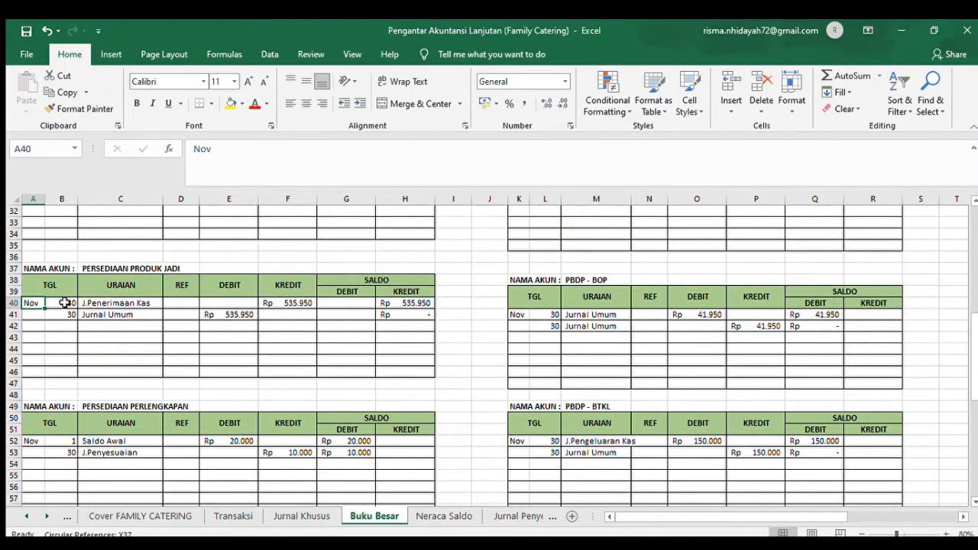
{"action": "left_click", "coordinate": [66, 303]}
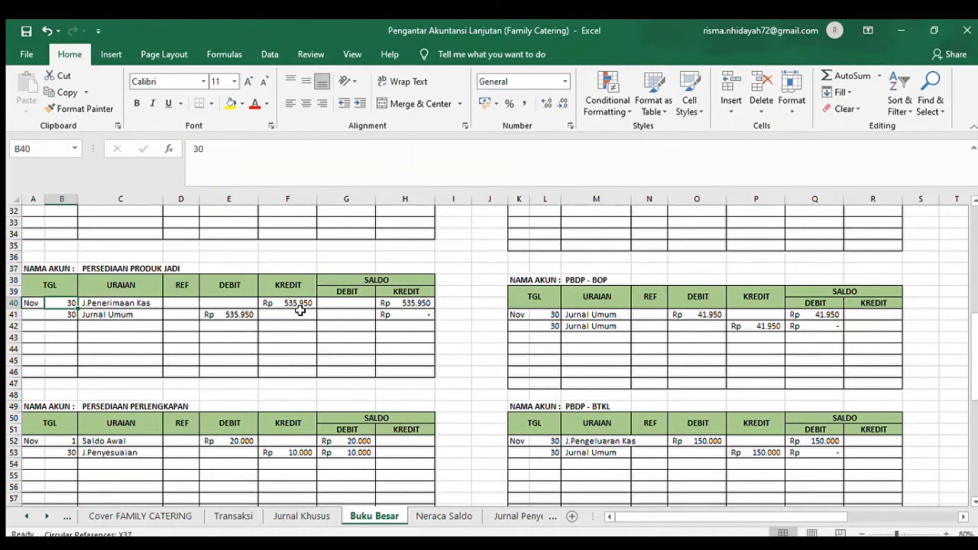
{"action": "key", "text": "Down"}
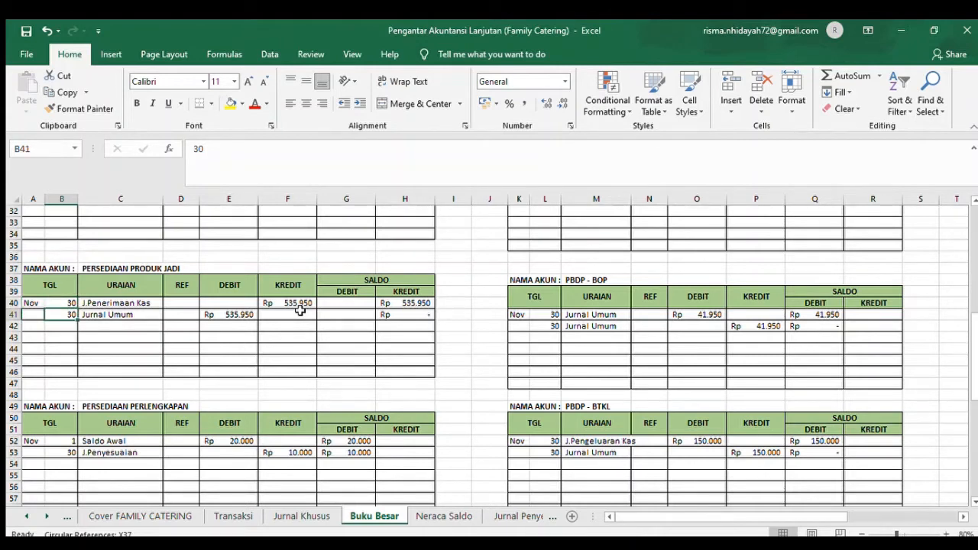
{"action": "key", "text": "Left"}
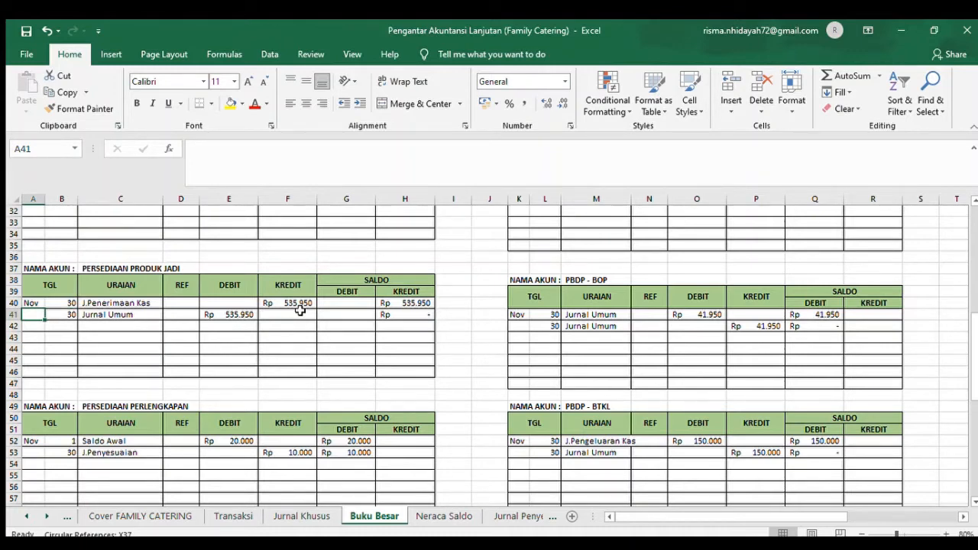
- Examine the opening balance and J.Penyesuaian postings in rows 52 and 53 of the Persediaan Perlengkapan ledger
{"action": "left_click", "coordinate": [121, 428]}
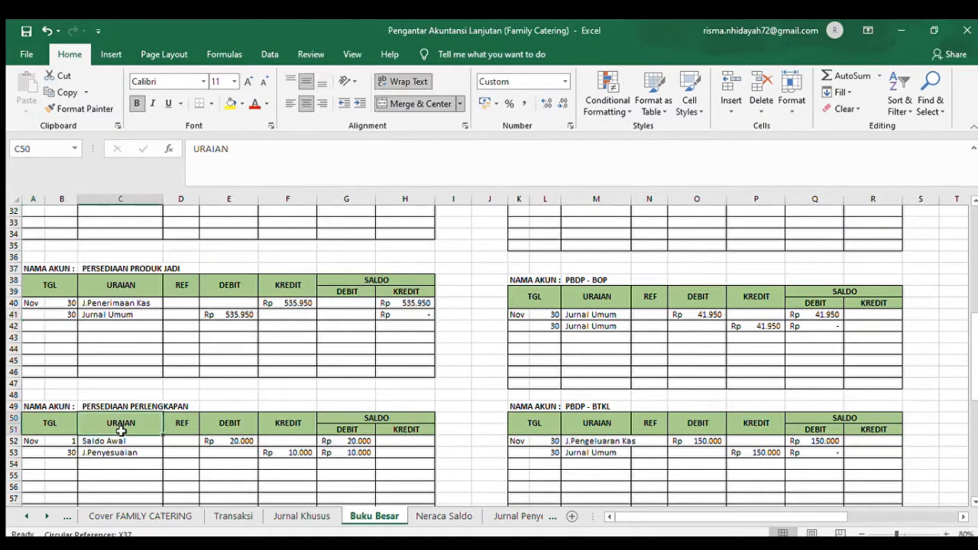
{"action": "key", "text": "Down"}
{"action": "key", "text": "Down"}
{"action": "key", "text": "Down"}
{"action": "key", "text": "Down"}
{"action": "key", "text": "Down"}
{"action": "key", "text": "Down"}
{"action": "key", "text": "Down"}
{"action": "key", "text": "Down"}
{"action": "key", "text": "Down"}
{"action": "key", "text": "Down"}
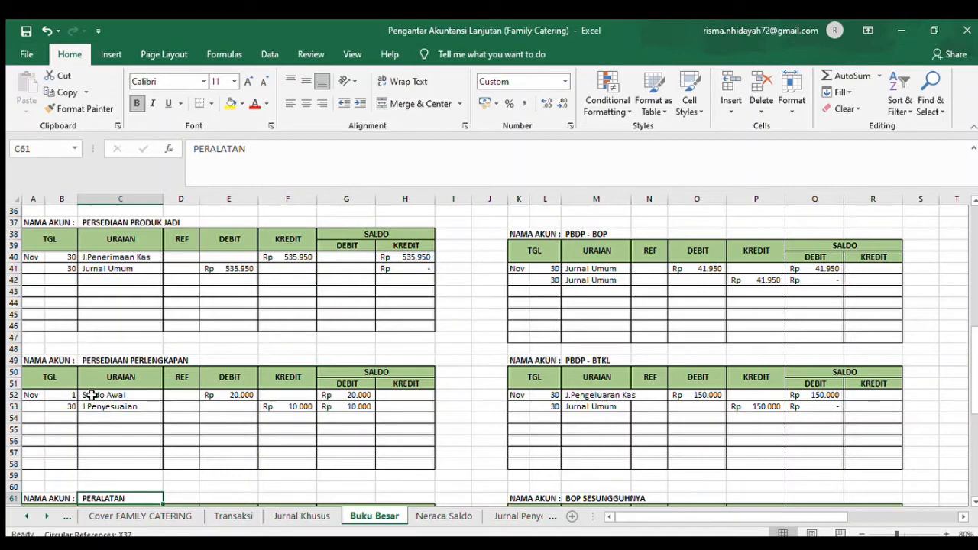
{"action": "left_click", "coordinate": [90, 394]}
{"action": "key", "text": "Down"}
{"action": "key", "text": "Down"}
{"action": "key", "text": "Down"}
{"action": "key", "text": "Down"}
{"action": "key", "text": "Down"}
{"action": "key", "text": "Down"}
{"action": "key", "text": "Down"}
{"action": "key", "text": "Down"}
{"action": "key", "text": "Down"}
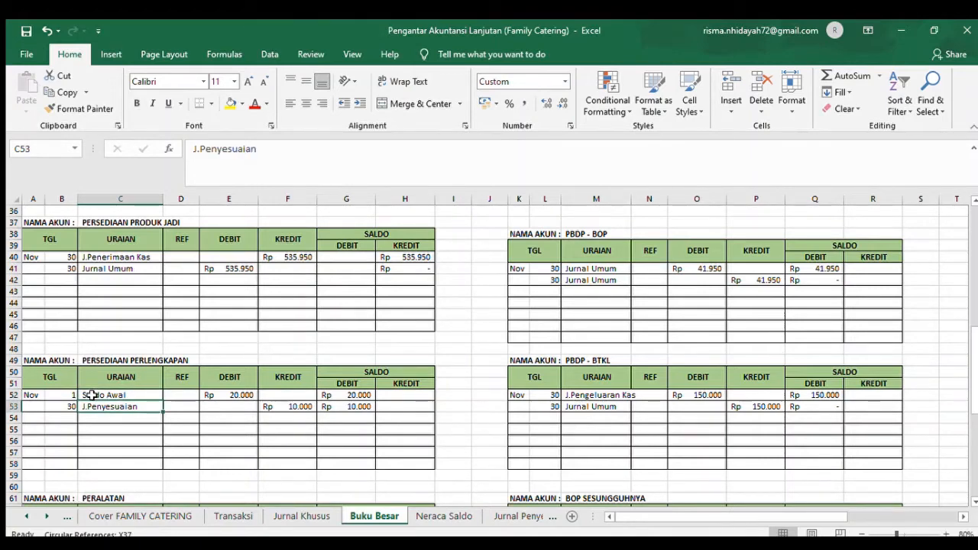
- Go to the Peralatan ledger and examine its J.Pengeluaran Kas posting in row 65, including the date and debit balance formula
{"action": "key", "text": "Down"}
{"action": "key", "text": "Down"}
{"action": "key", "text": "Down"}
{"action": "key", "text": "Down"}
{"action": "key", "text": "Down"}
{"action": "key", "text": "Down"}
{"action": "key", "text": "Down"}
{"action": "key", "text": "Down"}
{"action": "key", "text": "Down"}
{"action": "key", "text": "Down"}
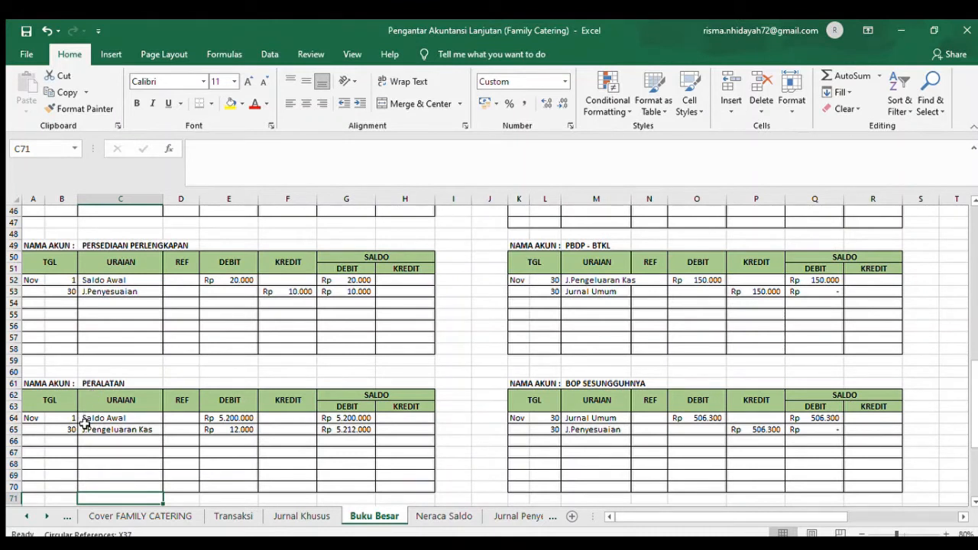
{"action": "left_click", "coordinate": [84, 428]}
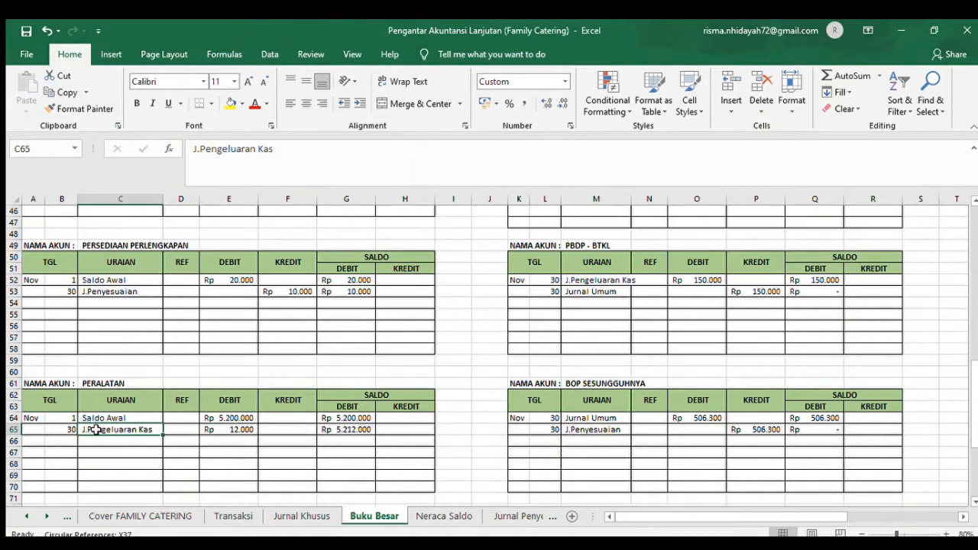
{"action": "left_click", "coordinate": [65, 429]}
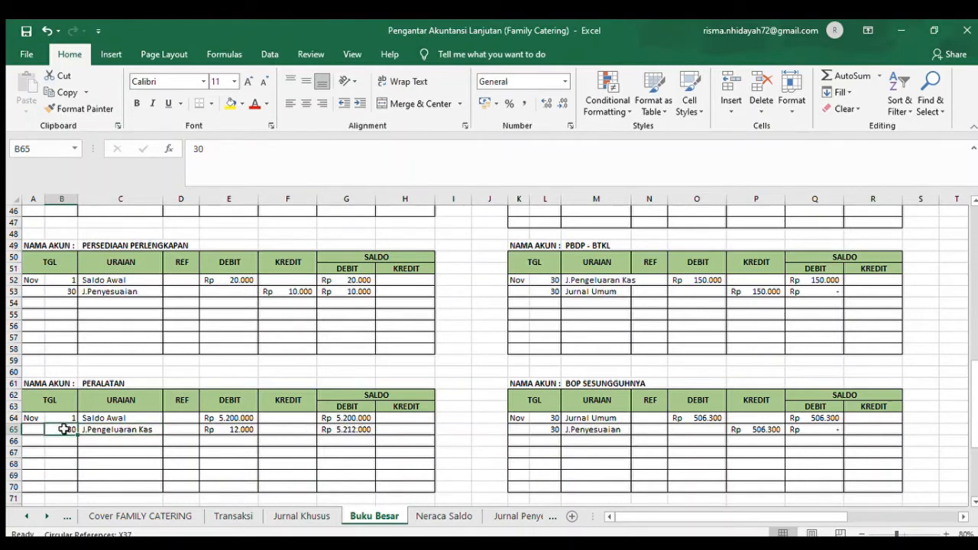
{"action": "left_click", "coordinate": [133, 439]}
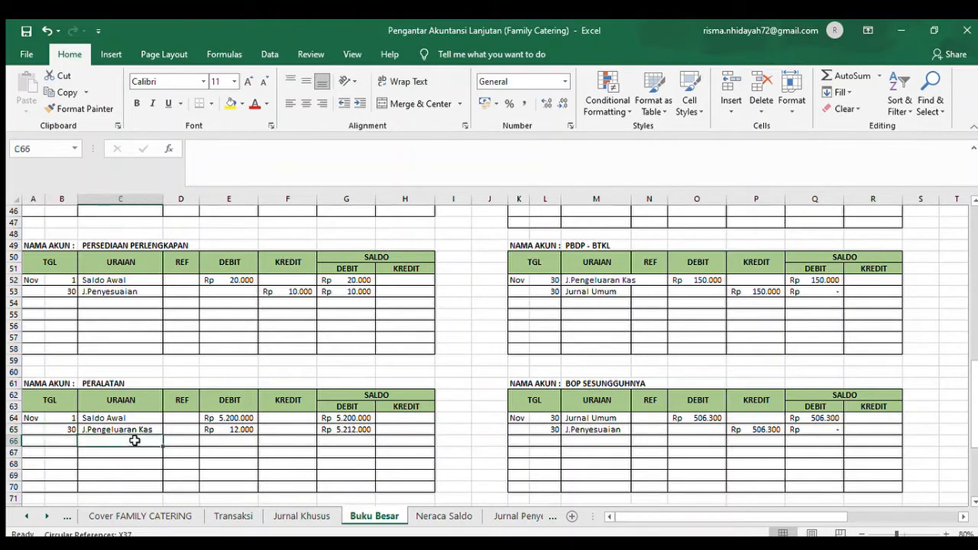
{"action": "left_click", "coordinate": [233, 441]}
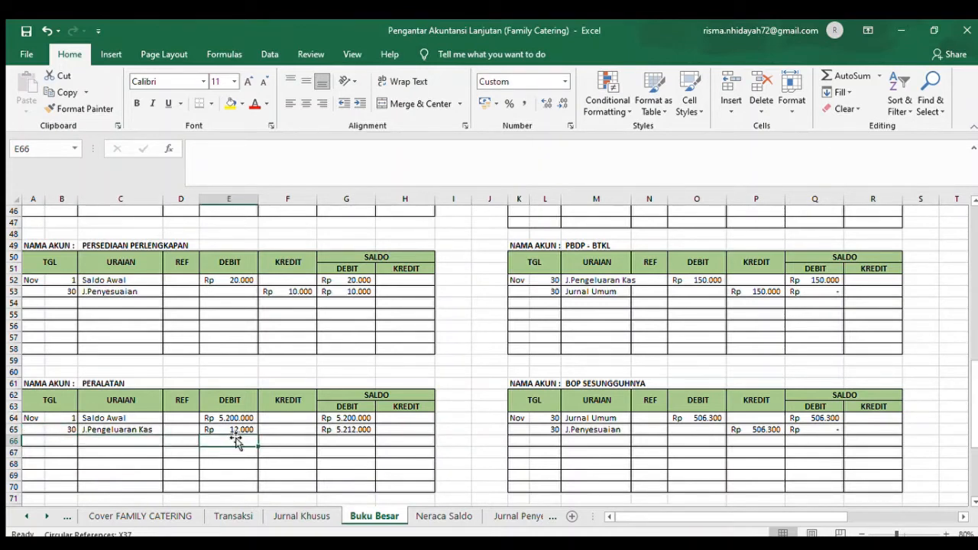
{"action": "left_click", "coordinate": [388, 403]}
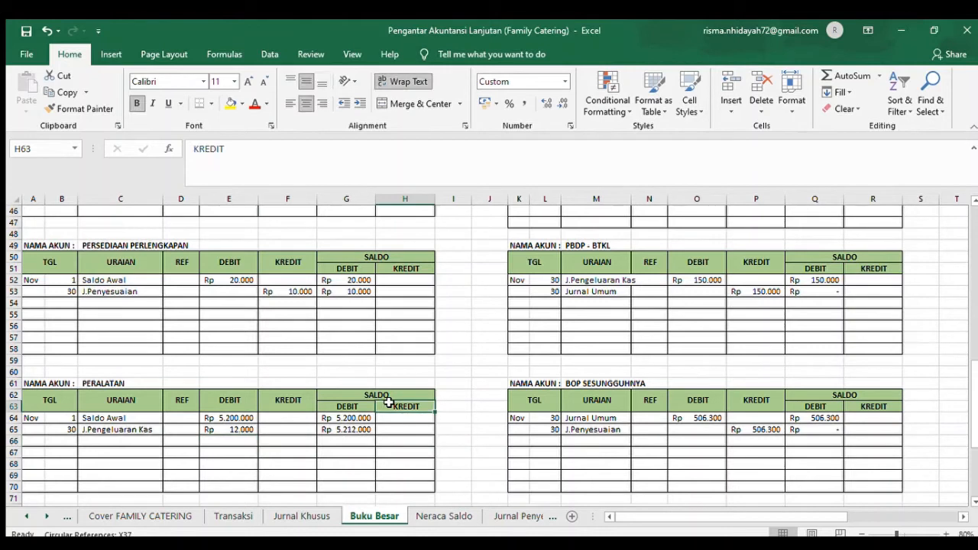
{"action": "left_click", "coordinate": [347, 429]}
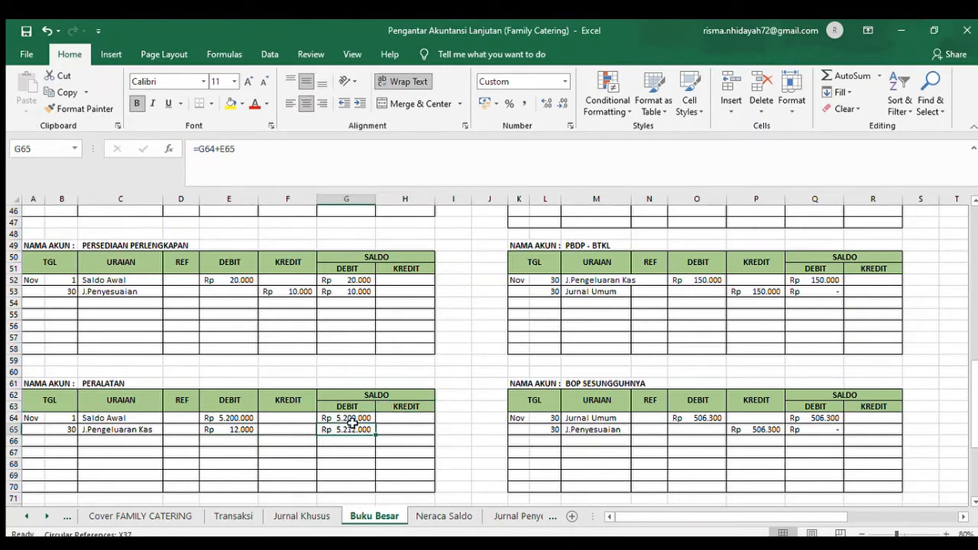
- Go to the Akumulasi Penyusutan Peralatan ledger and examine the credit source of its opening balance in row 76
{"action": "left_click", "coordinate": [974, 504]}
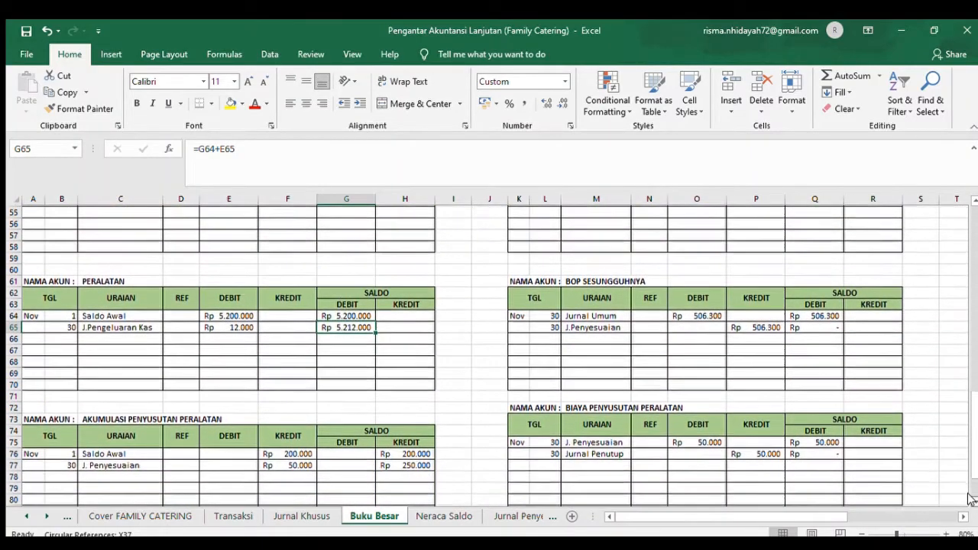
{"action": "left_click", "coordinate": [973, 500]}
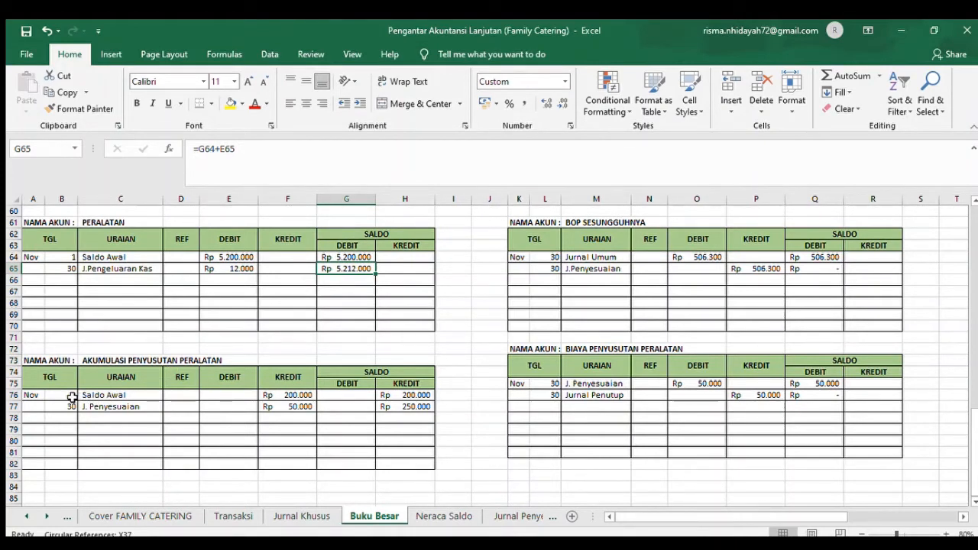
{"action": "left_click", "coordinate": [296, 396]}
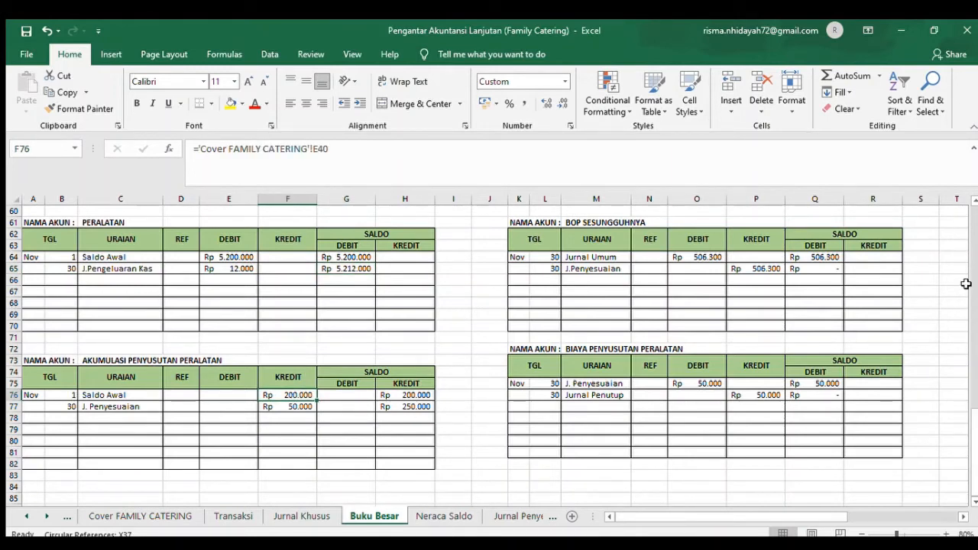
- Return to the Prive ledger and examine the date and description of its J. Pengeluaran Kas posting in row 4
{"action": "left_click", "coordinate": [974, 257]}
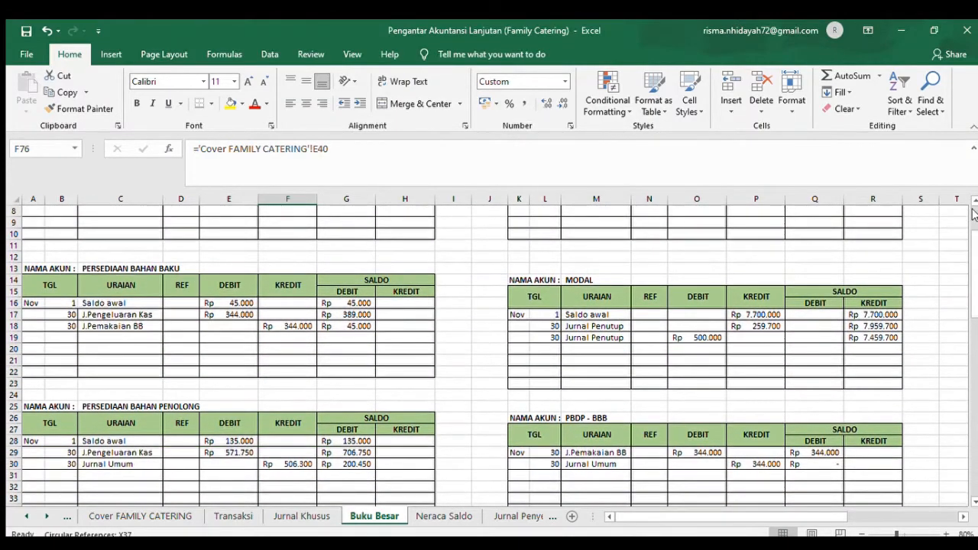
{"action": "left_click", "coordinate": [974, 215]}
{"action": "left_click", "coordinate": [659, 256]}
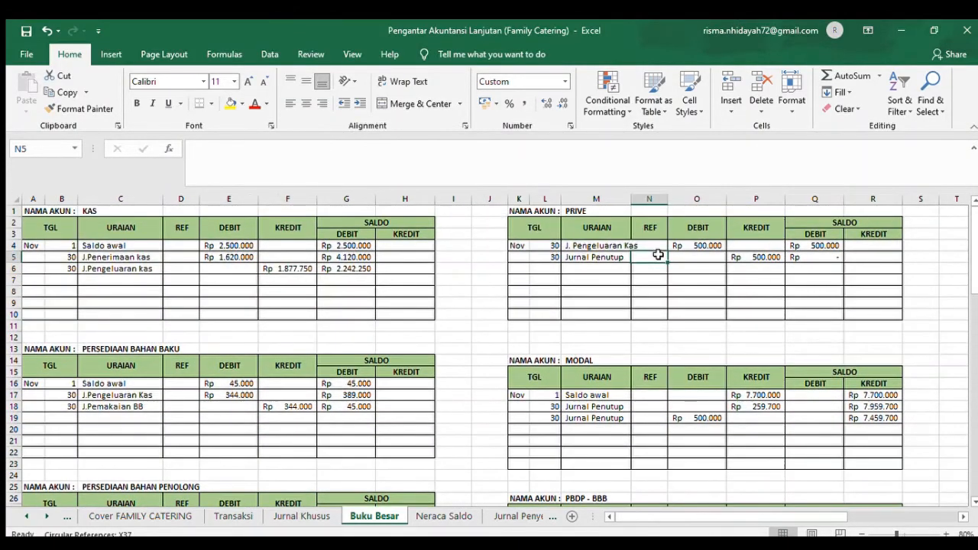
{"action": "left_click", "coordinate": [553, 248]}
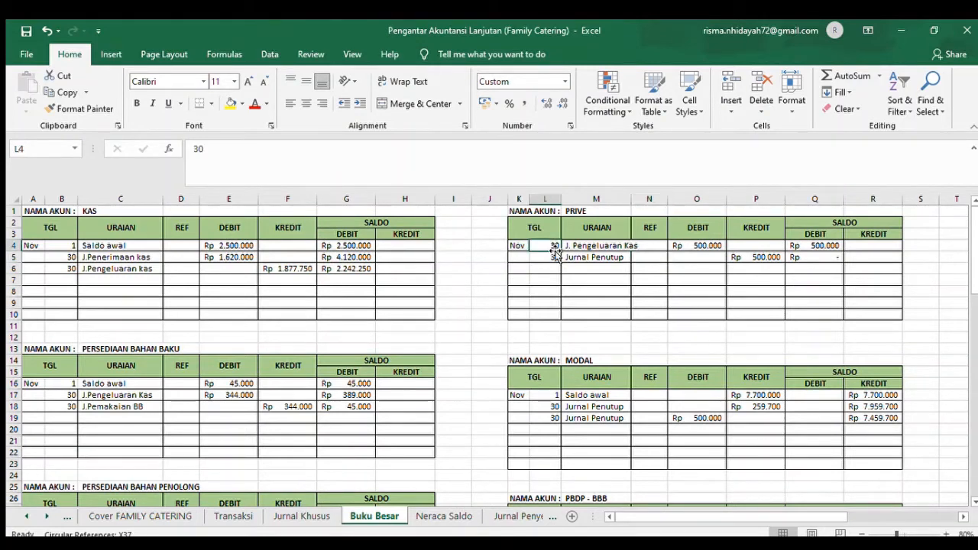
{"action": "left_click", "coordinate": [608, 246]}
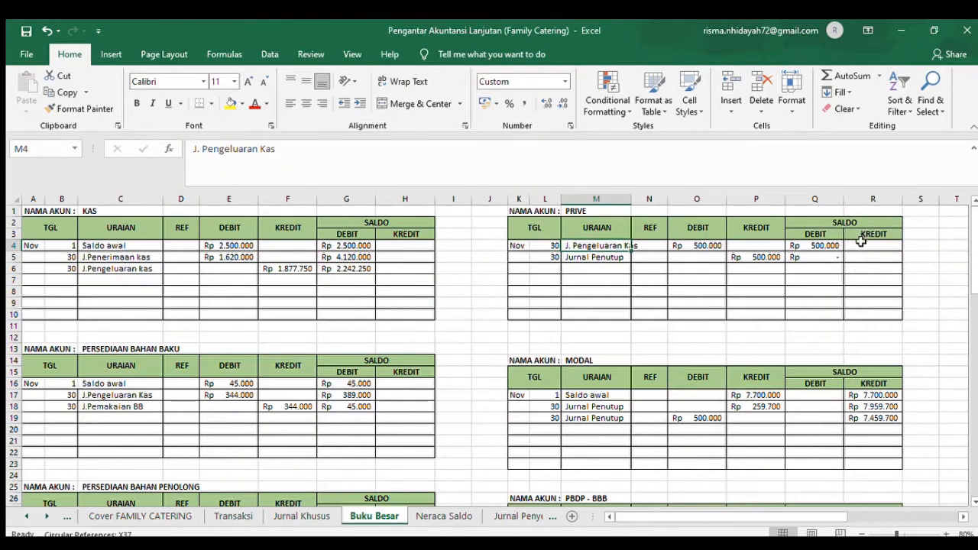
- Go to the PBDP - BBB ledger and examine its J.Pemakaian BB and Jurnal Umum postings in rows 29 and 30, including the balance formula
{"action": "left_click", "coordinate": [973, 501]}
{"action": "left_click", "coordinate": [972, 501]}
{"action": "left_click", "coordinate": [973, 501]}
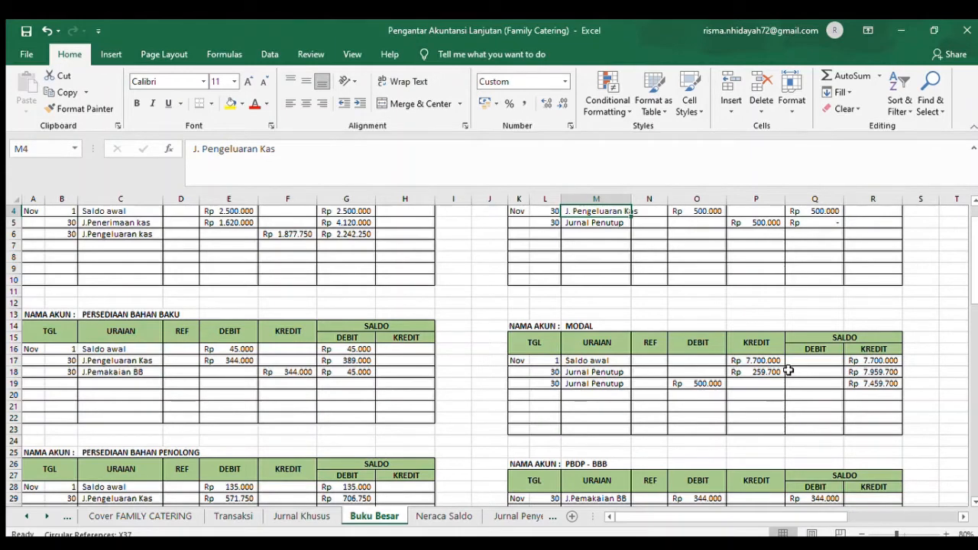
{"action": "left_click", "coordinate": [974, 501]}
{"action": "scroll", "coordinate": [974, 501], "scroll_direction": "down", "scroll_amount": 4}
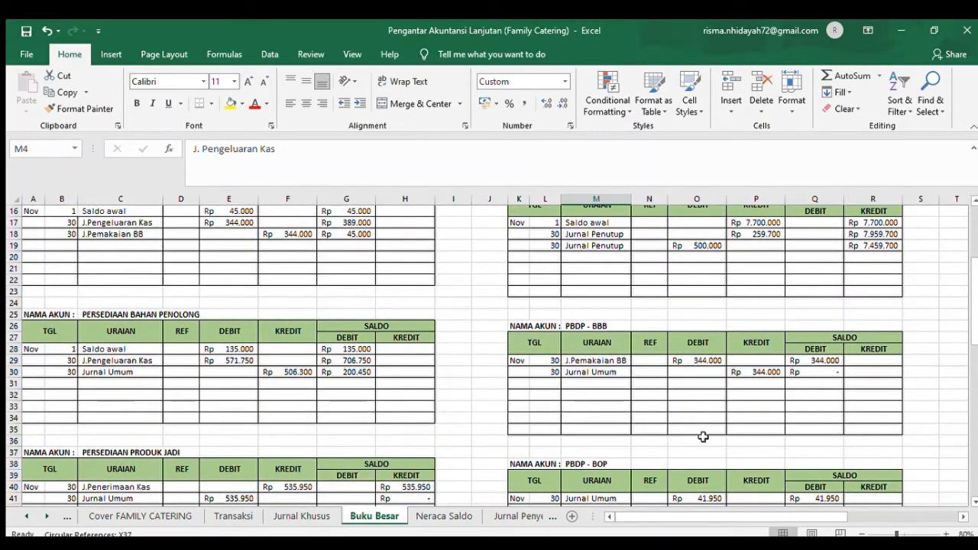
{"action": "left_click", "coordinate": [550, 359]}
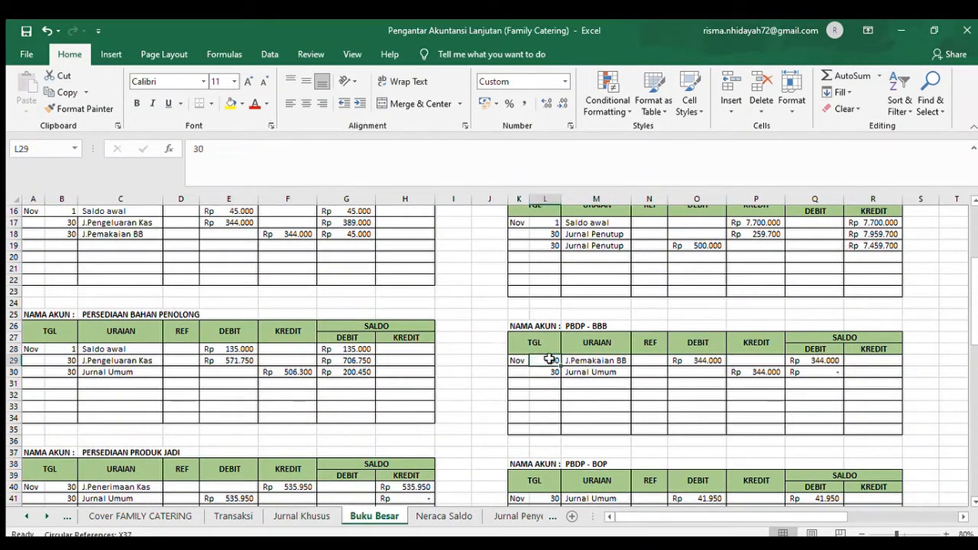
{"action": "left_click", "coordinate": [621, 364]}
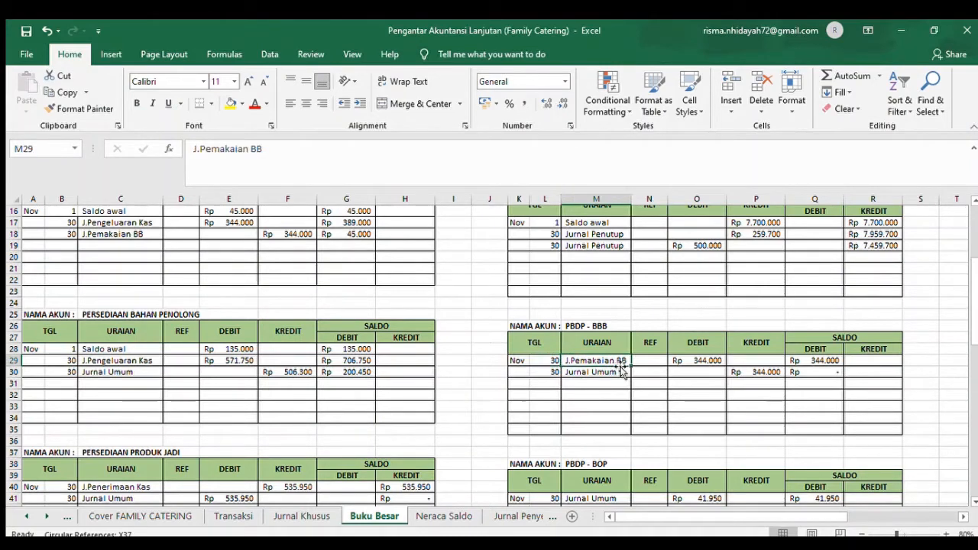
{"action": "left_click", "coordinate": [697, 362]}
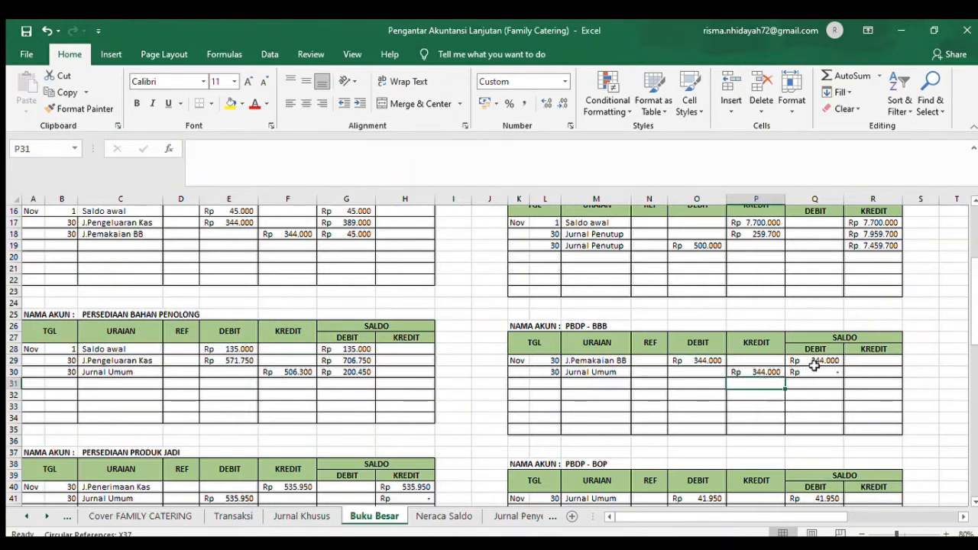
{"action": "left_click", "coordinate": [814, 370]}
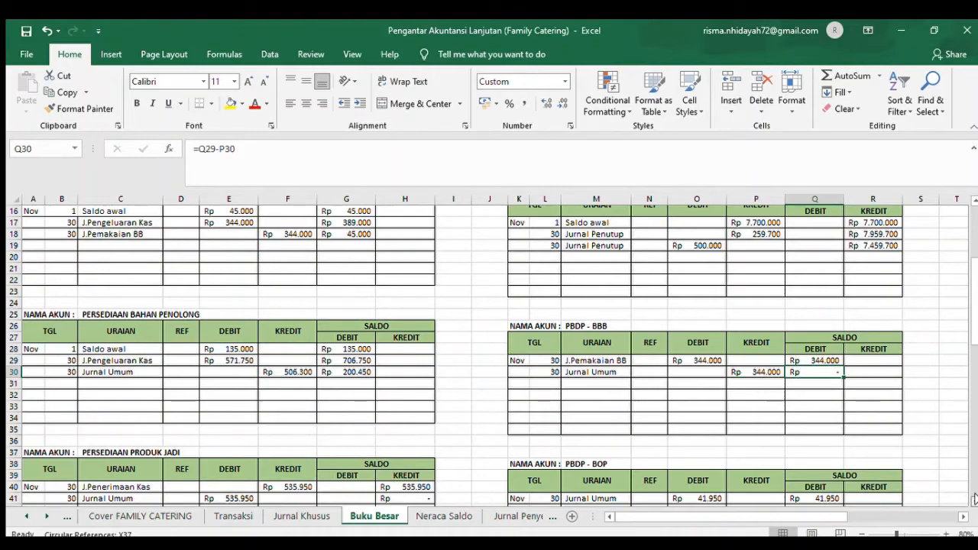
- Go to the PBDP - BOP ledger and examine its Jurnal Umum debit posting in row 41, including the source and balance formulas
{"action": "scroll", "coordinate": [973, 499], "scroll_direction": "down", "scroll_amount": 5}
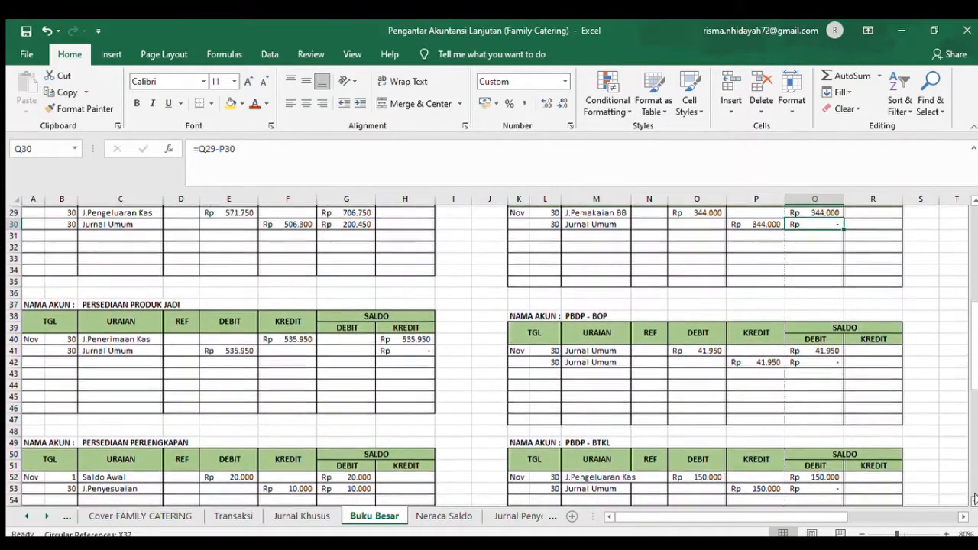
{"action": "scroll", "coordinate": [974, 499], "scroll_direction": "down", "scroll_amount": 1}
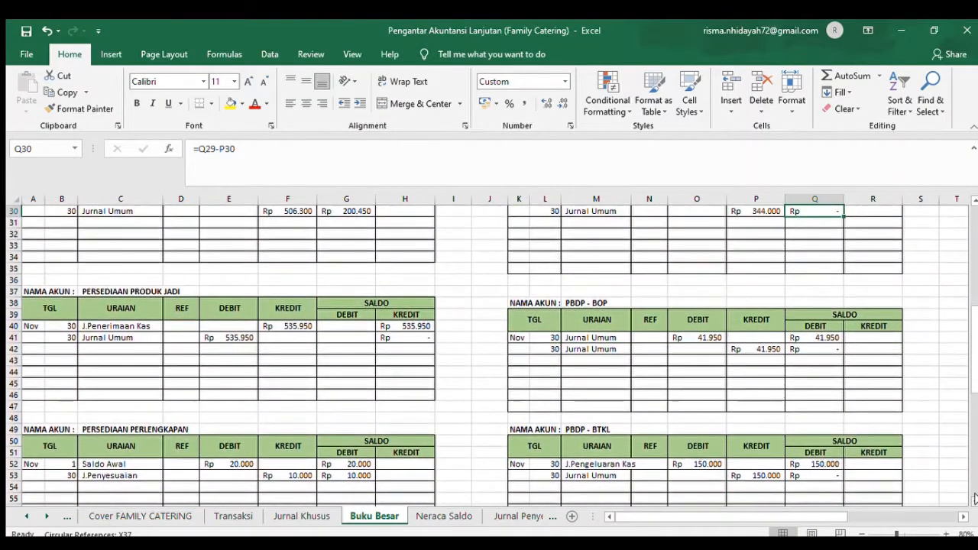
{"action": "left_click", "coordinate": [551, 337]}
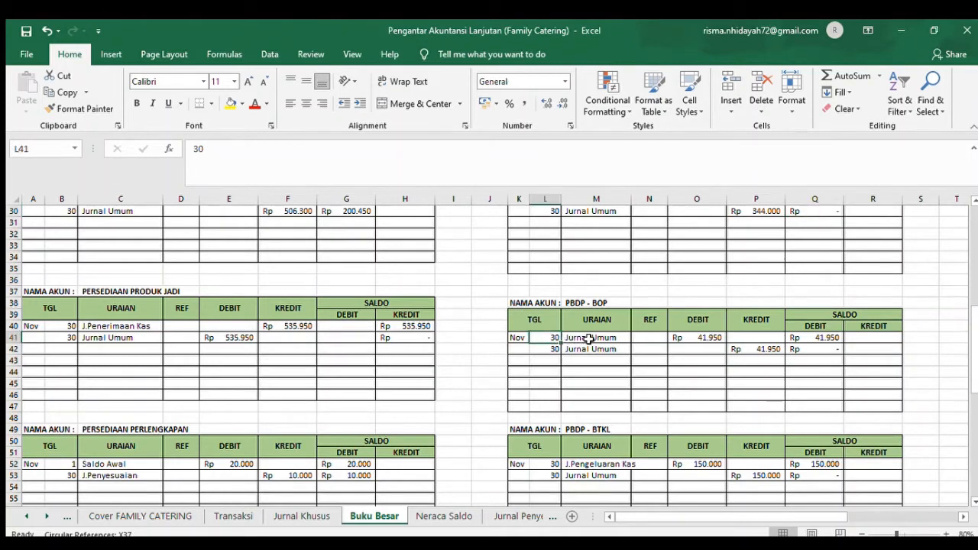
{"action": "left_click", "coordinate": [588, 340]}
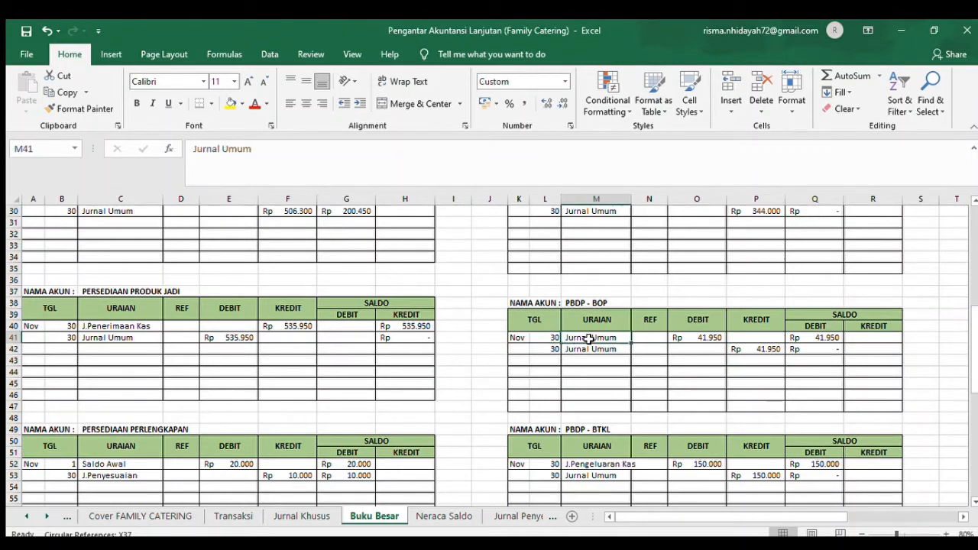
{"action": "left_click", "coordinate": [692, 341]}
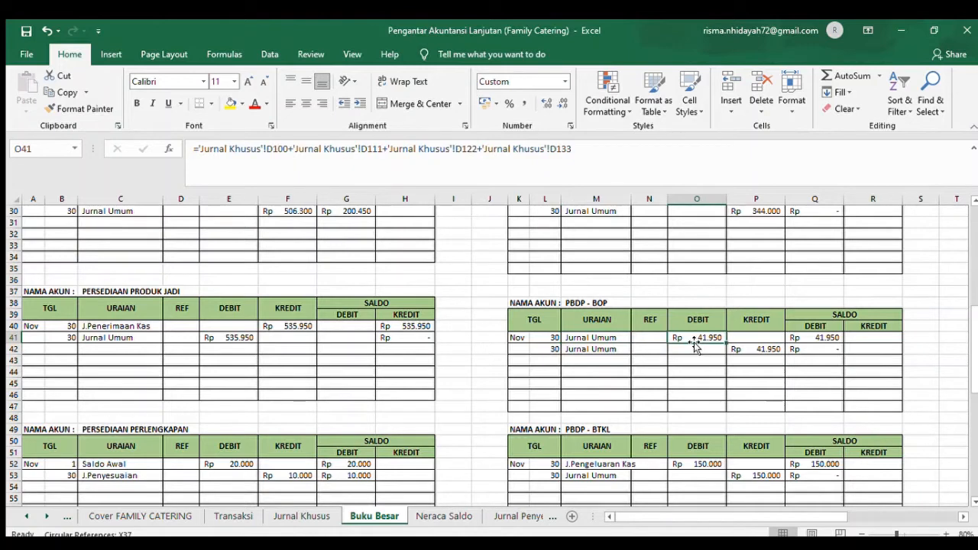
{"action": "left_click", "coordinate": [816, 337]}
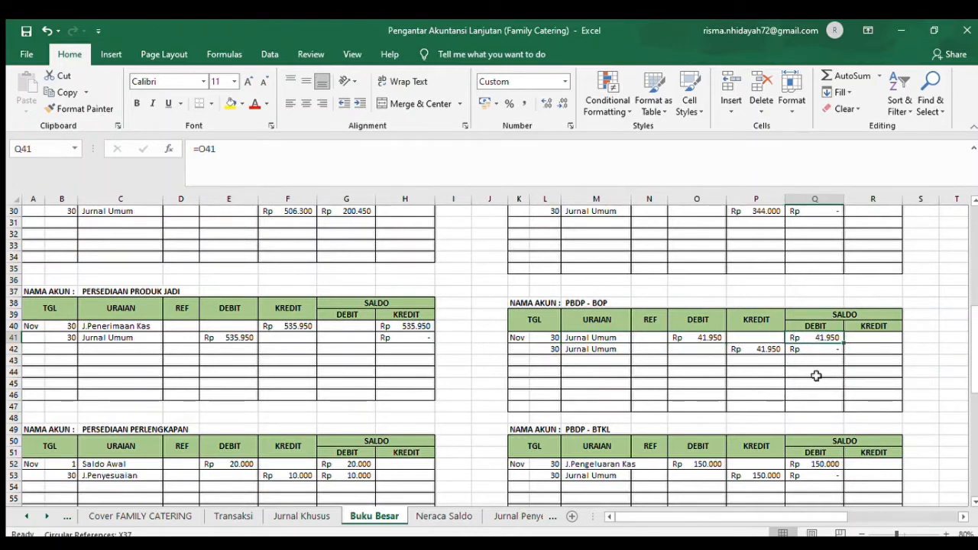
- Examine the Jurnal Umum credit posting in row 42 of the PBDP - BOP ledger, including its source and balance formulas
{"action": "left_click", "coordinate": [553, 350]}
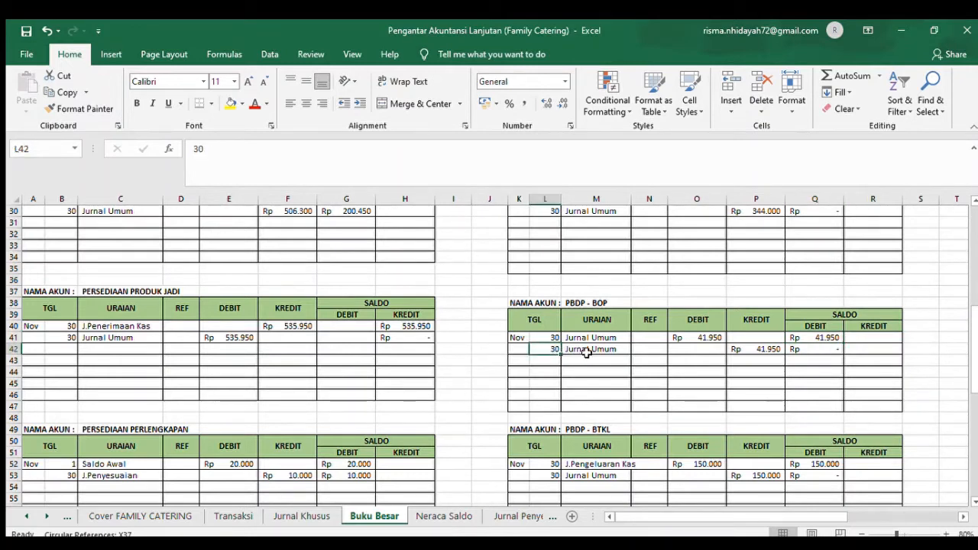
{"action": "left_click", "coordinate": [586, 351]}
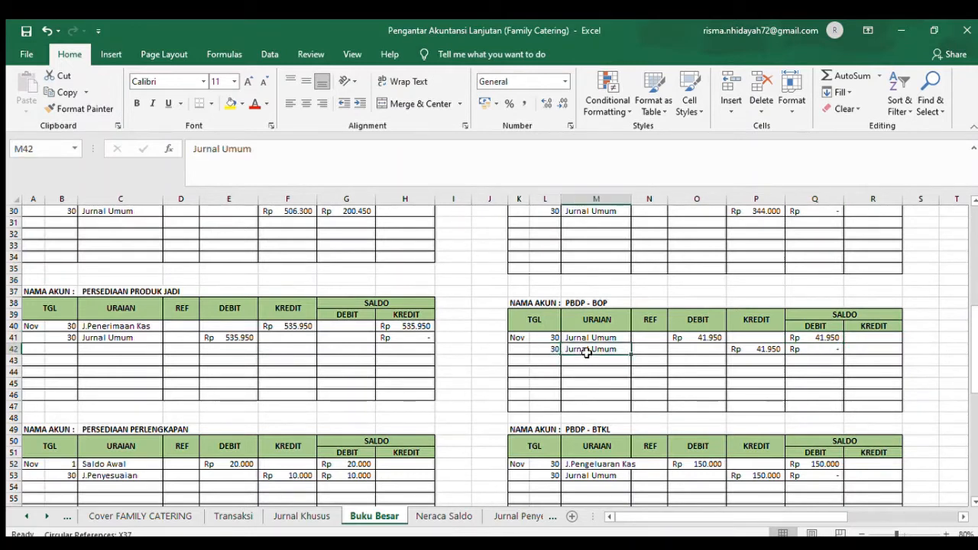
{"action": "left_click", "coordinate": [758, 348]}
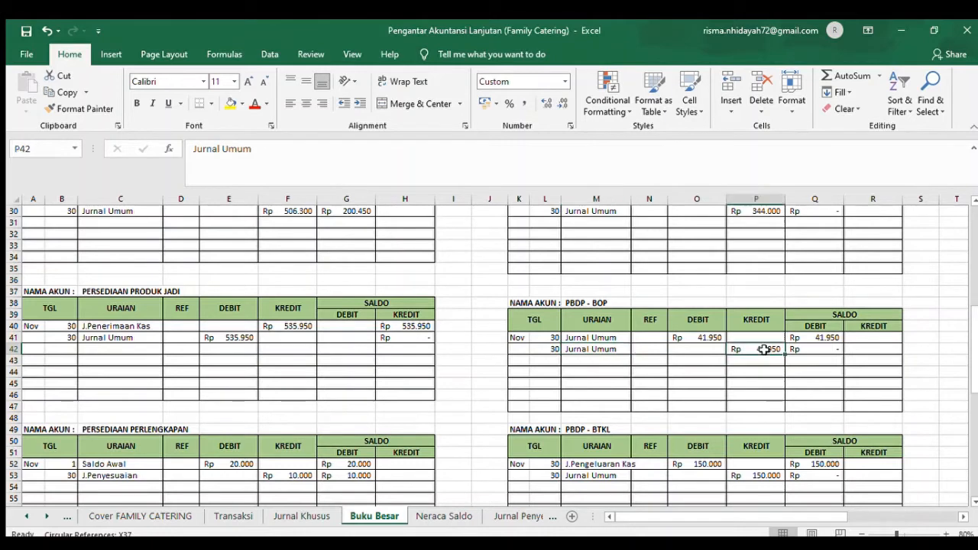
{"action": "left_click", "coordinate": [807, 353]}
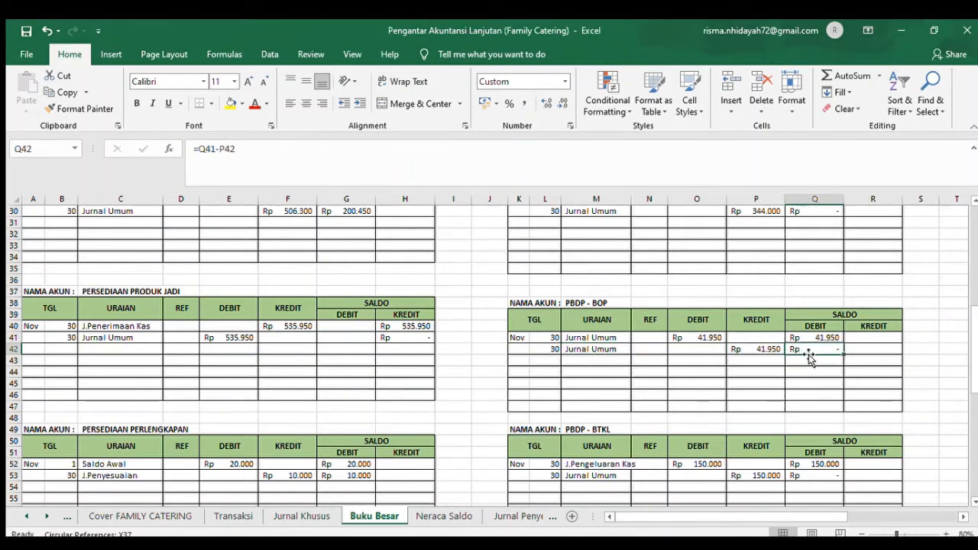
- Go to the PBDP - BTKL ledger and examine the date and balance formula of its J.Pengeluaran Kas posting in row 52
{"action": "scroll", "coordinate": [973, 502], "scroll_direction": "down", "scroll_amount": 3}
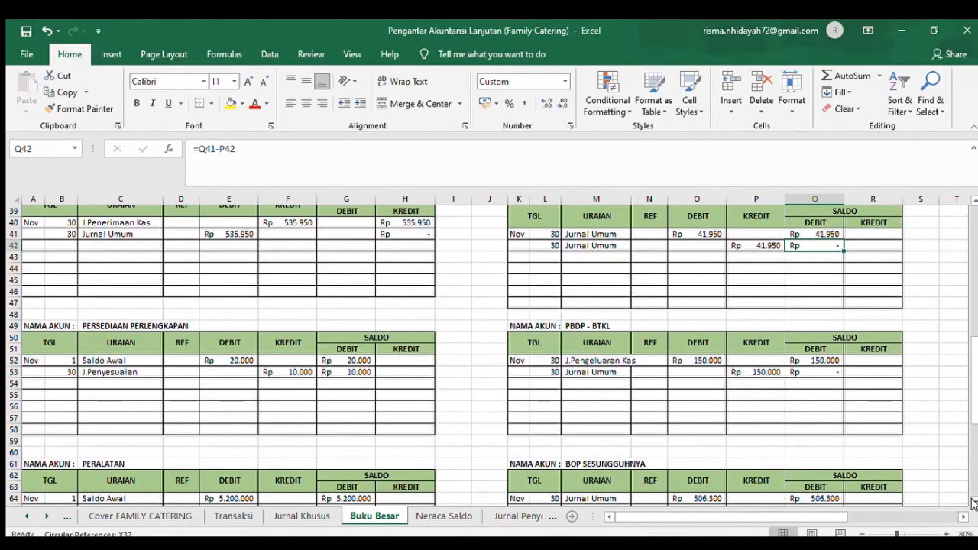
{"action": "left_click", "coordinate": [539, 364]}
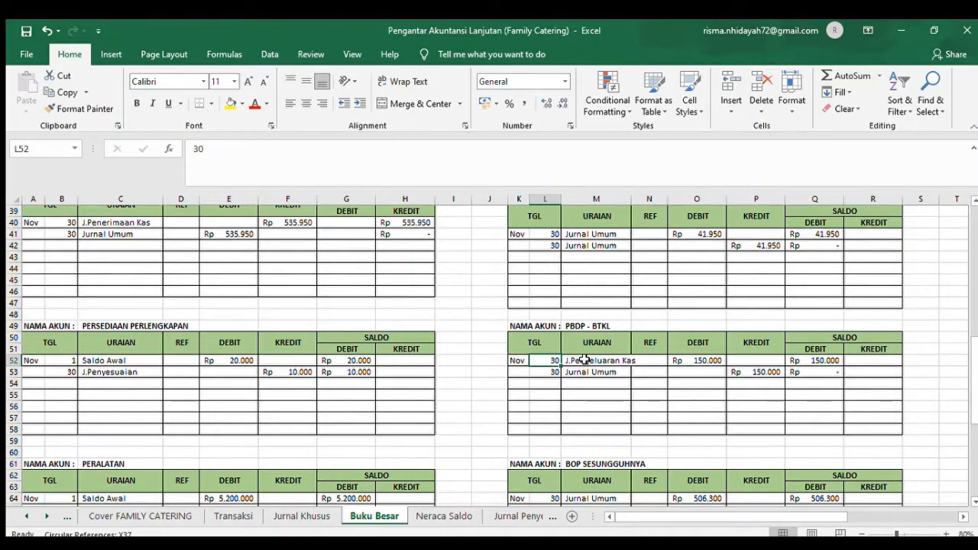
{"action": "left_click", "coordinate": [802, 365]}
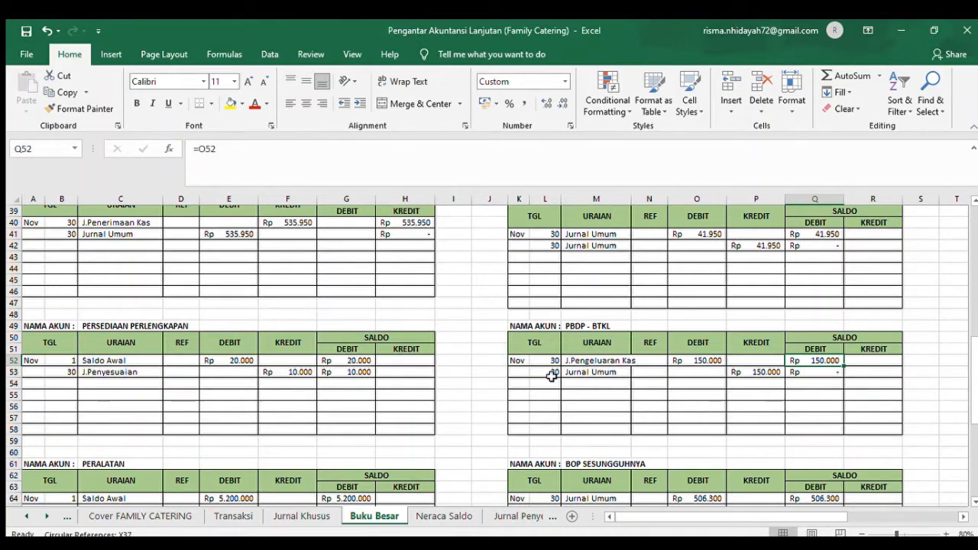
- Go to the BOP SESUNGGUHNYA ledger and examine its Jurnal Umum debit posting in row 64, including the source and balance formulas
{"action": "left_click", "coordinate": [973, 502]}
{"action": "left_click_drag", "start_coordinate": [974, 502], "coordinate": [974, 502]}
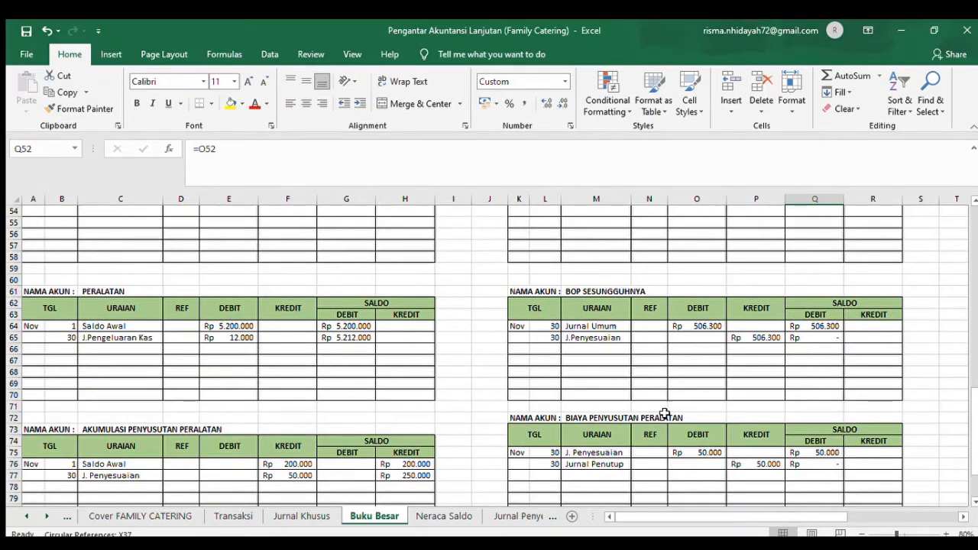
{"action": "left_click", "coordinate": [556, 326]}
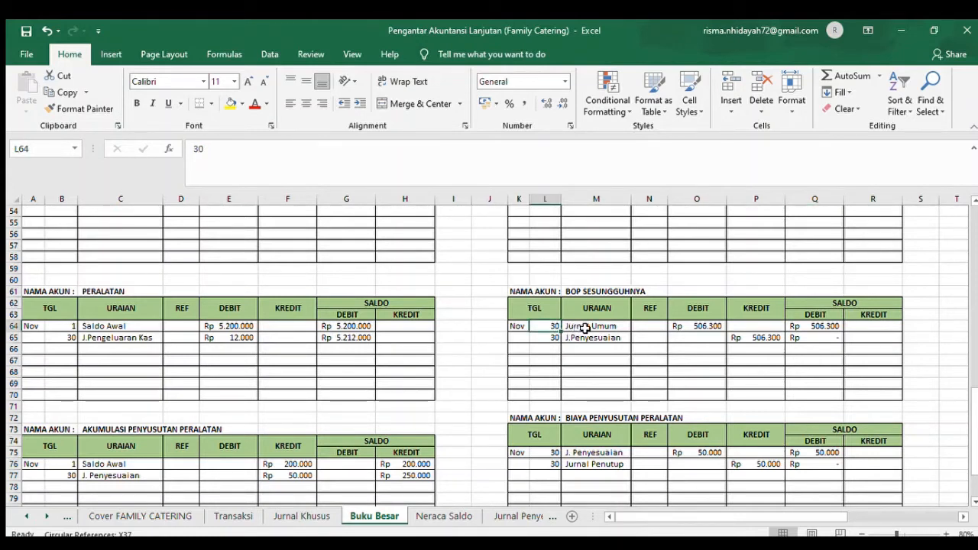
{"action": "left_click", "coordinate": [585, 327]}
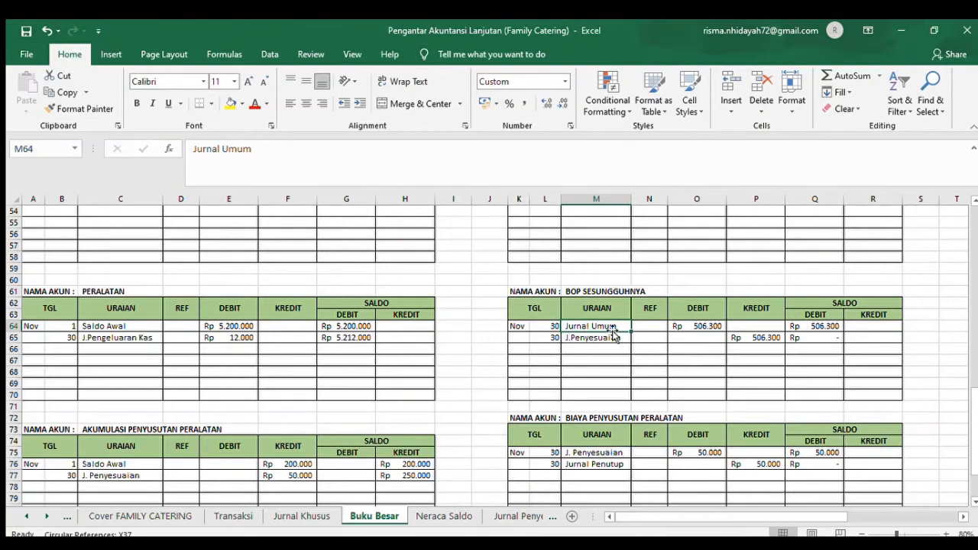
{"action": "left_click", "coordinate": [705, 328]}
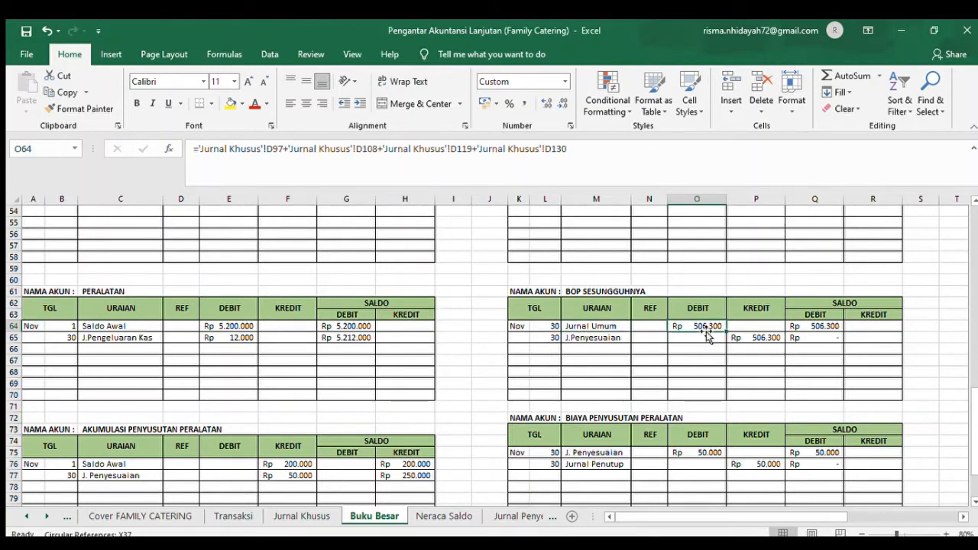
{"action": "left_click", "coordinate": [818, 325]}
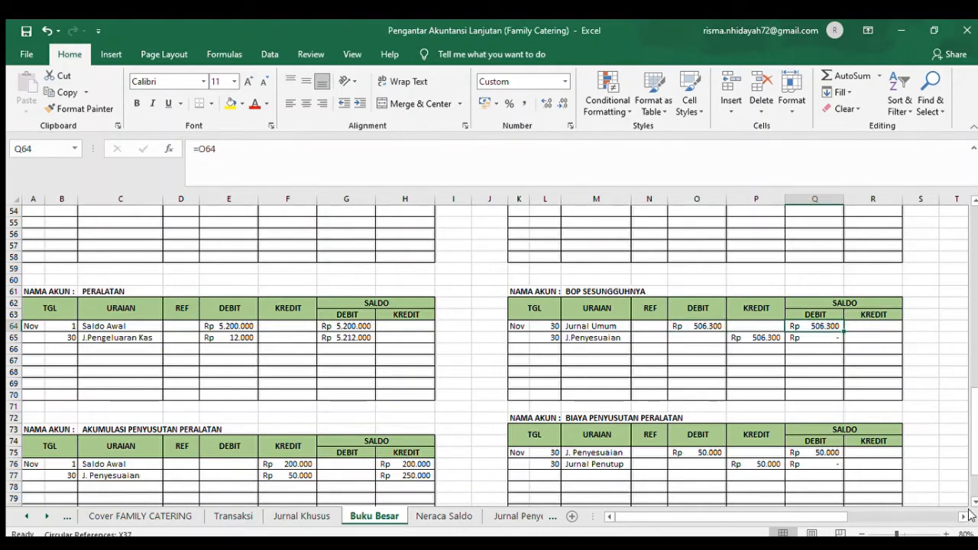
- Go to the BIAYA PENYUSUTAN PERALATAN ledger and look over its date and postings in rows 75 and 76
{"action": "scroll", "coordinate": [970, 497], "scroll_direction": "down", "scroll_amount": 2}
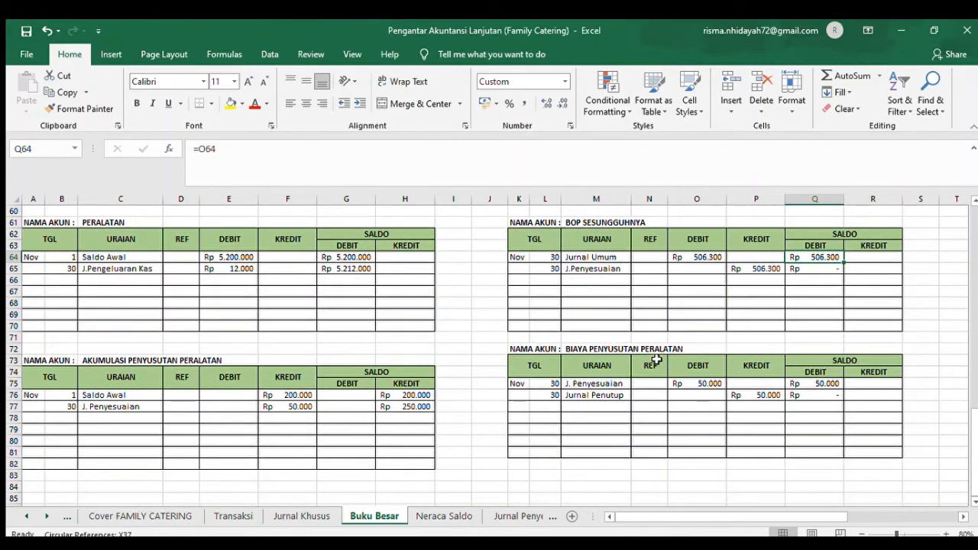
{"action": "left_click", "coordinate": [526, 387]}
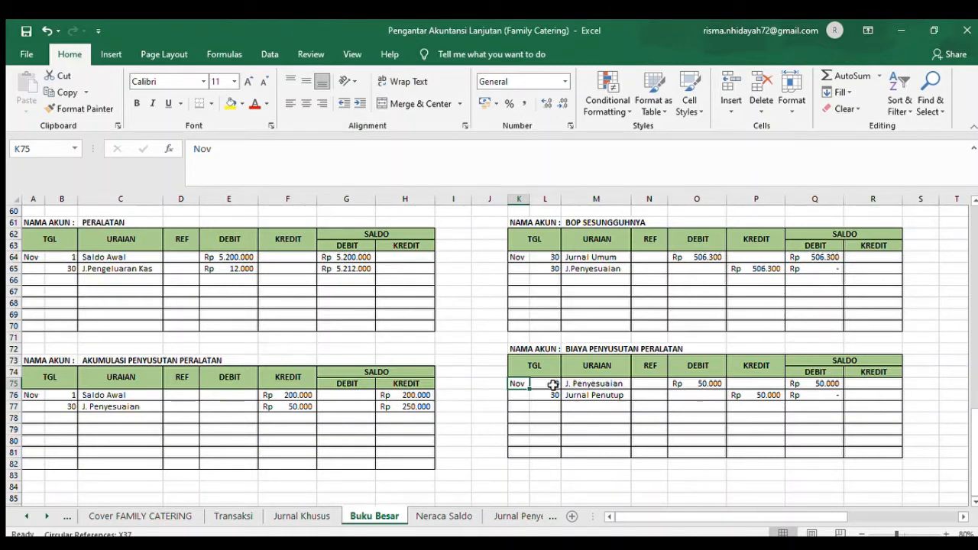
{"action": "left_click", "coordinate": [650, 358]}
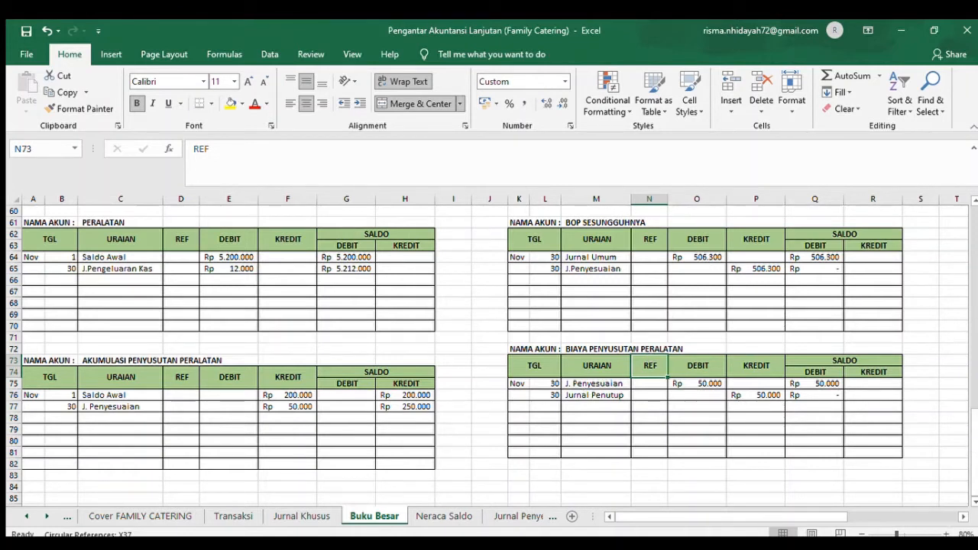
- Go to the BOP DIBEBANKAN ledger and examine its Jurnal Umum credit posting in row 4, including the source and balance formulas
{"action": "left_click", "coordinate": [959, 517]}
{"action": "left_click", "coordinate": [958, 516]}
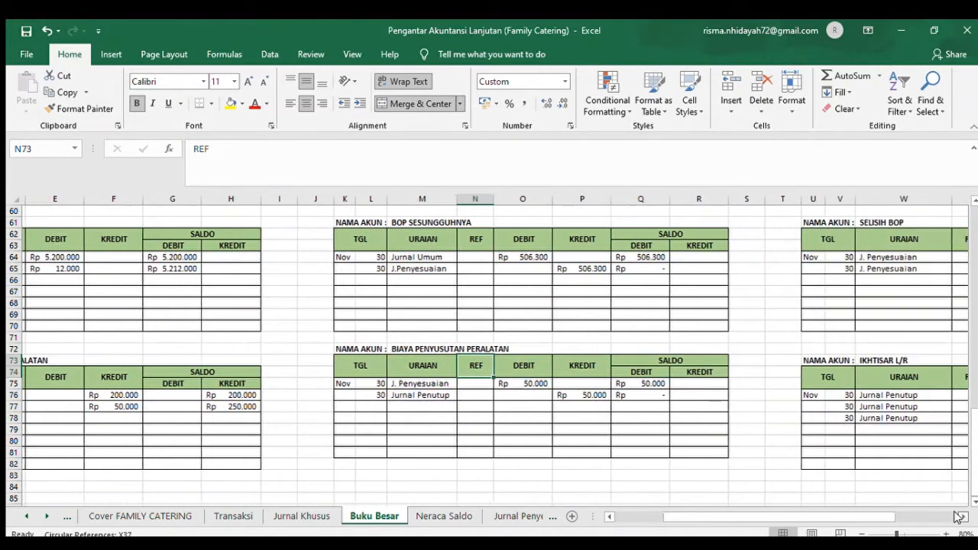
{"action": "left_click", "coordinate": [958, 516]}
{"action": "left_click", "coordinate": [958, 517]}
{"action": "left_click_drag", "start_coordinate": [977, 393], "coordinate": [973, 315]}
{"action": "left_click_drag", "start_coordinate": [972, 242], "coordinate": [968, 203]}
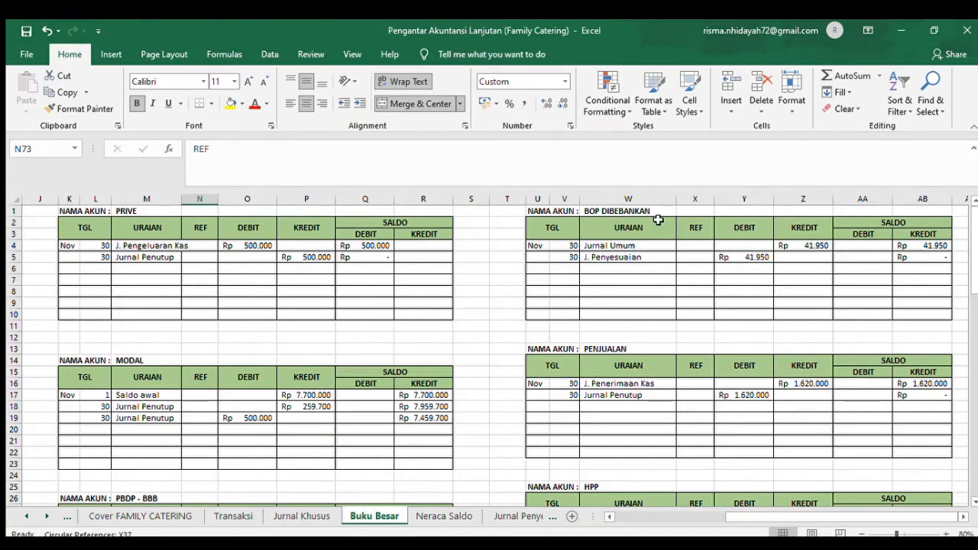
{"action": "left_click", "coordinate": [570, 248]}
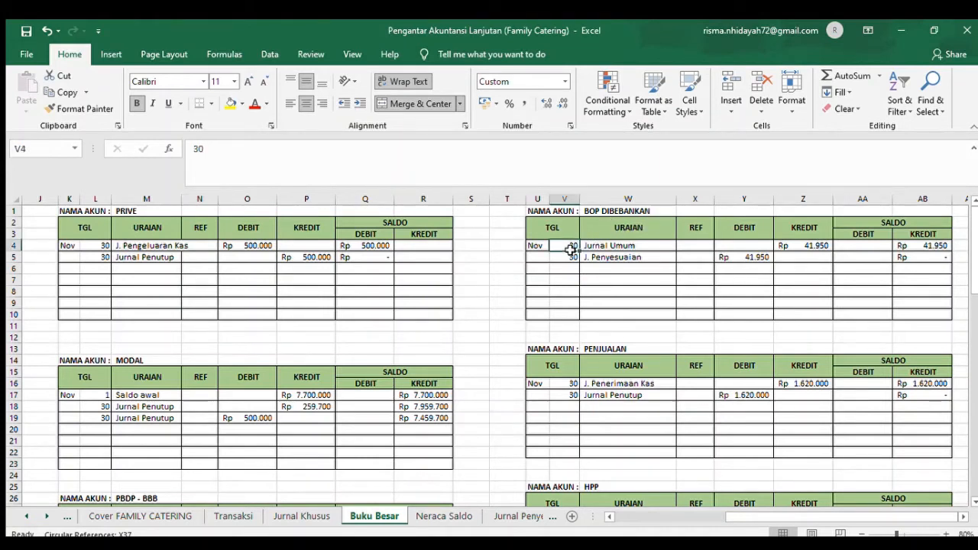
{"action": "left_click", "coordinate": [615, 246]}
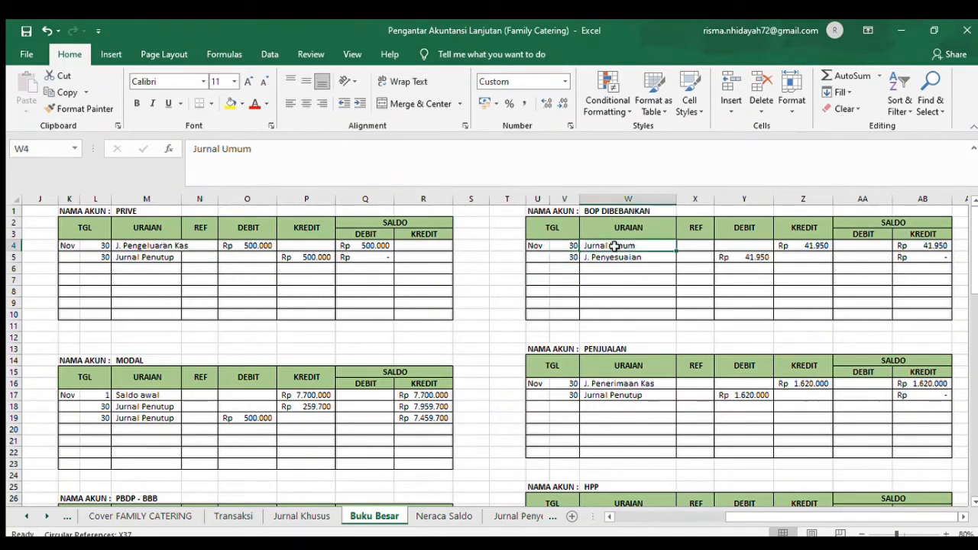
{"action": "left_click", "coordinate": [816, 243]}
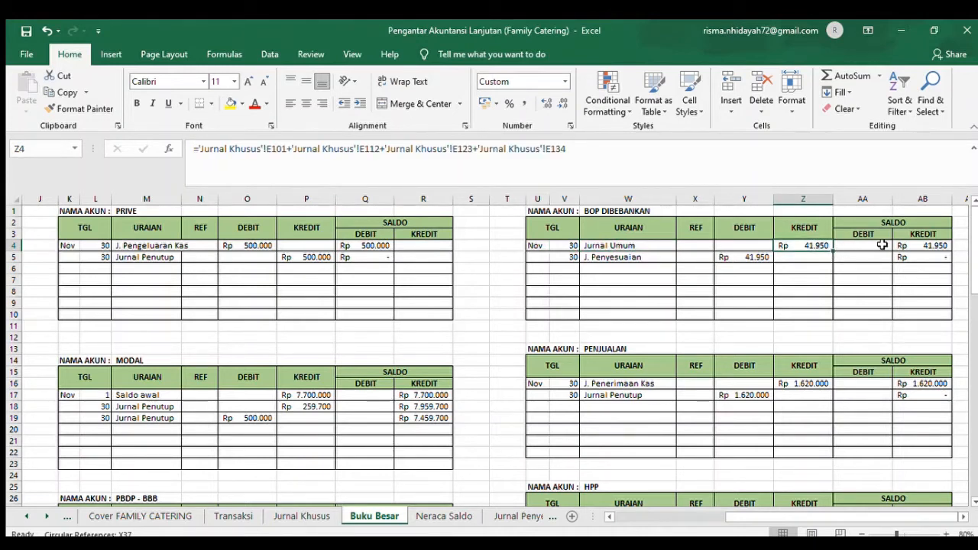
{"action": "left_click", "coordinate": [915, 245]}
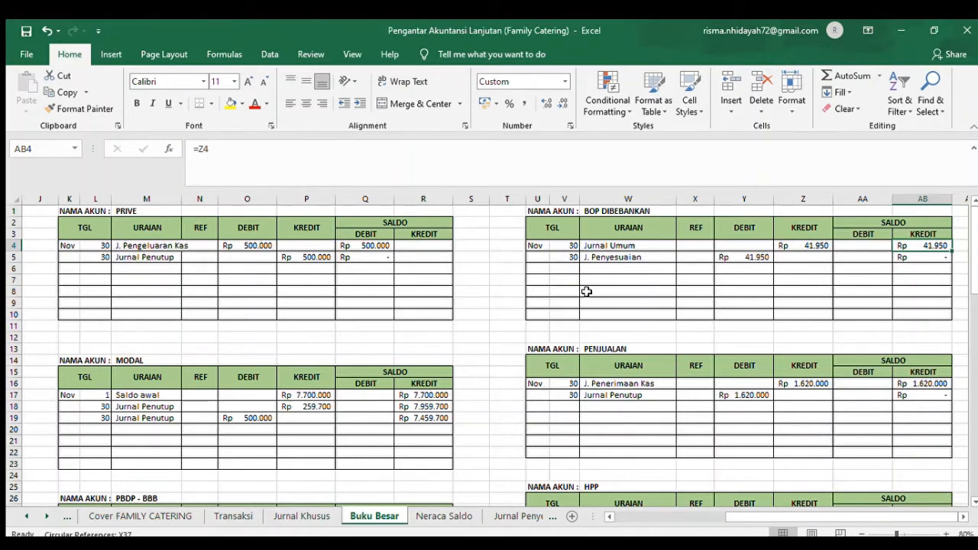
- Check the posting date in row 16 of the PENJUALAN ledger and the posting dates in rows 28 to 30 of the HPP ledger
{"action": "left_click", "coordinate": [558, 383]}
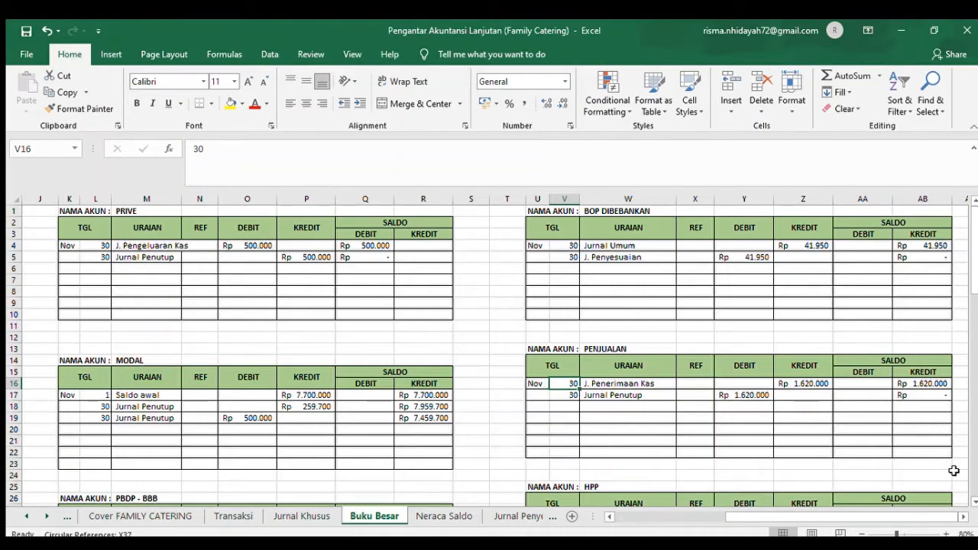
{"action": "left_click", "coordinate": [974, 501]}
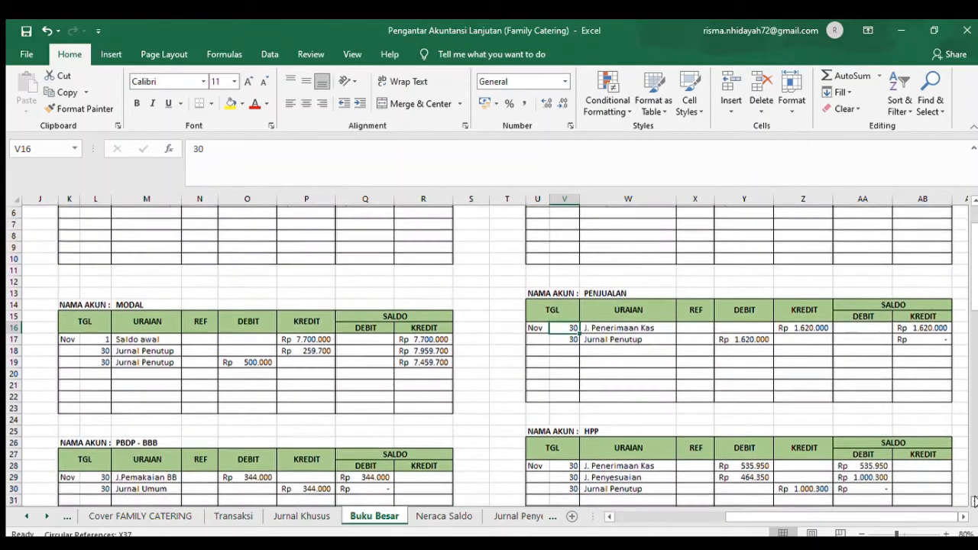
{"action": "scroll", "coordinate": [975, 501], "scroll_direction": "down", "scroll_amount": 3}
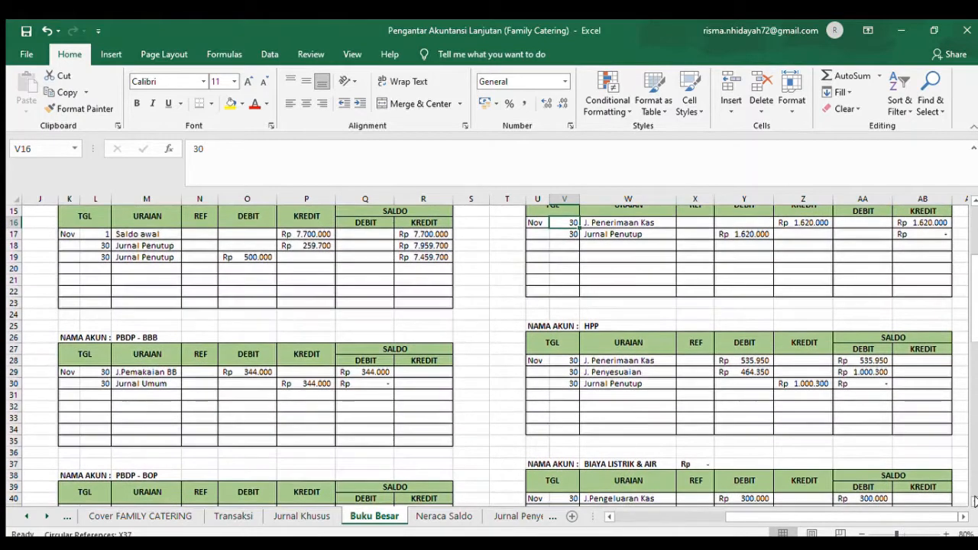
{"action": "left_click", "coordinate": [574, 359]}
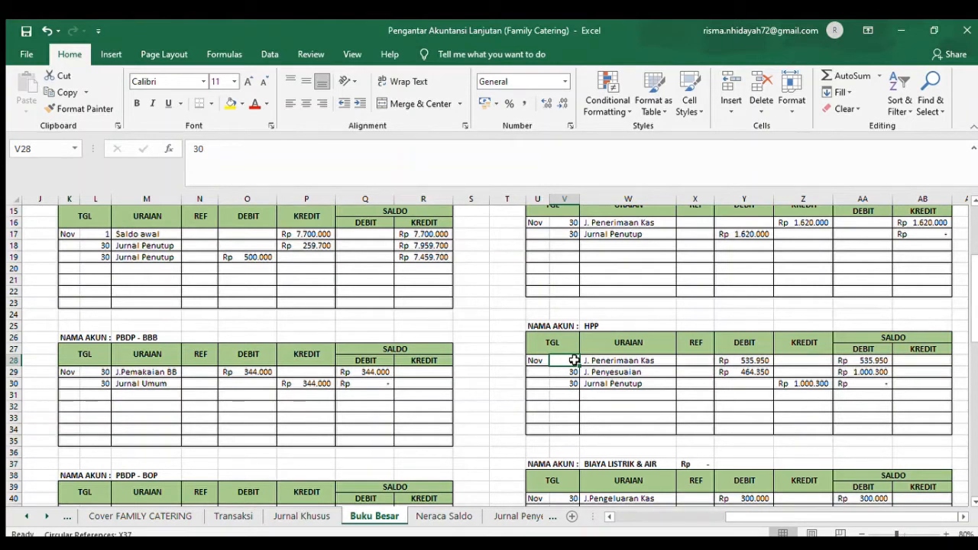
{"action": "key", "text": "Down"}
{"action": "key", "text": "Down"}
{"action": "key", "text": "Down"}
{"action": "key", "text": "Down"}
{"action": "key", "text": "Down"}
{"action": "key", "text": "Down"}
{"action": "key", "text": "Down"}
{"action": "key", "text": "Down"}
{"action": "key", "text": "Down"}
{"action": "key", "text": "Down"}
{"action": "key", "text": "Down"}
{"action": "key", "text": "Down"}
{"action": "key", "text": "Down"}
{"action": "key", "text": "Down"}
{"action": "key", "text": "Down"}
{"action": "key", "text": "Down"}
{"action": "key", "text": "Down"}
{"action": "key", "text": "Down"}
{"action": "key", "text": "Down"}
{"action": "key", "text": "Down"}
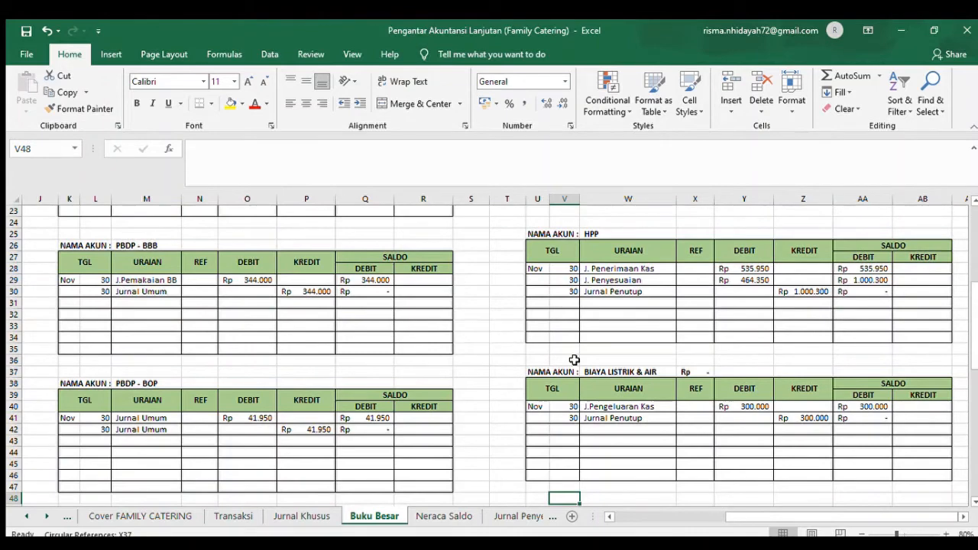
- Clear the stray self-referencing formula in cell X37 beside the BIAYA LISTRIK & AIR account name
{"action": "key", "text": "Down"}
{"action": "key", "text": "Down"}
{"action": "key", "text": "Down"}
{"action": "key", "text": "Down"}
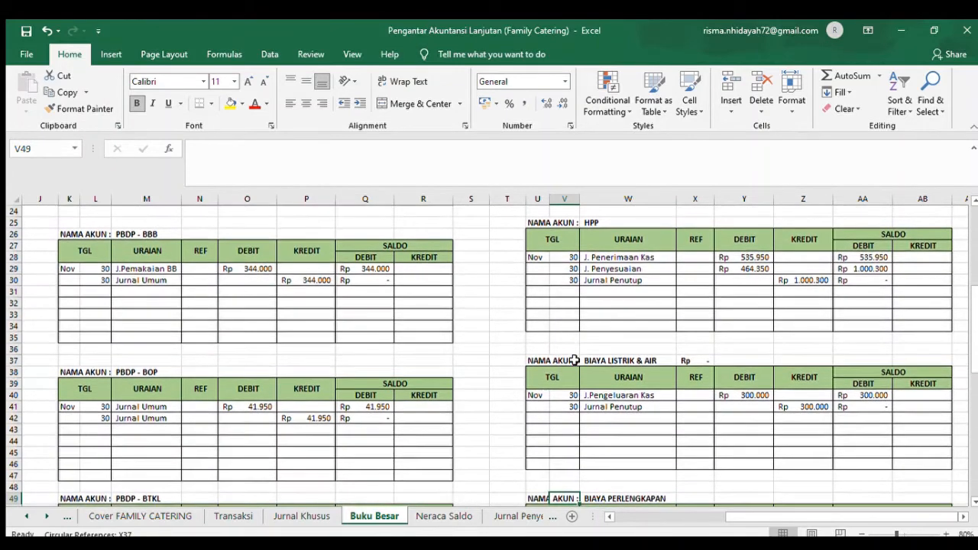
{"action": "left_click", "coordinate": [696, 324]}
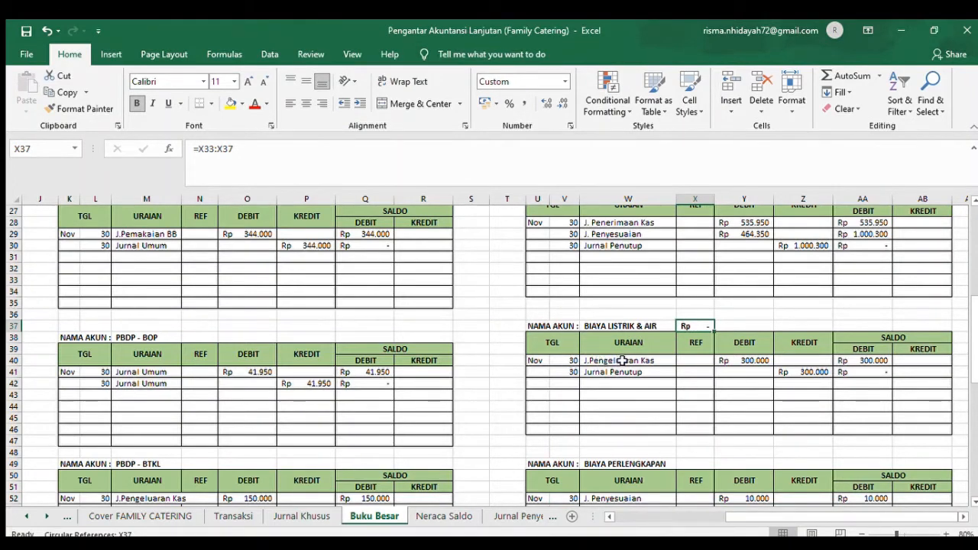
{"action": "key", "text": "BackSpace"}
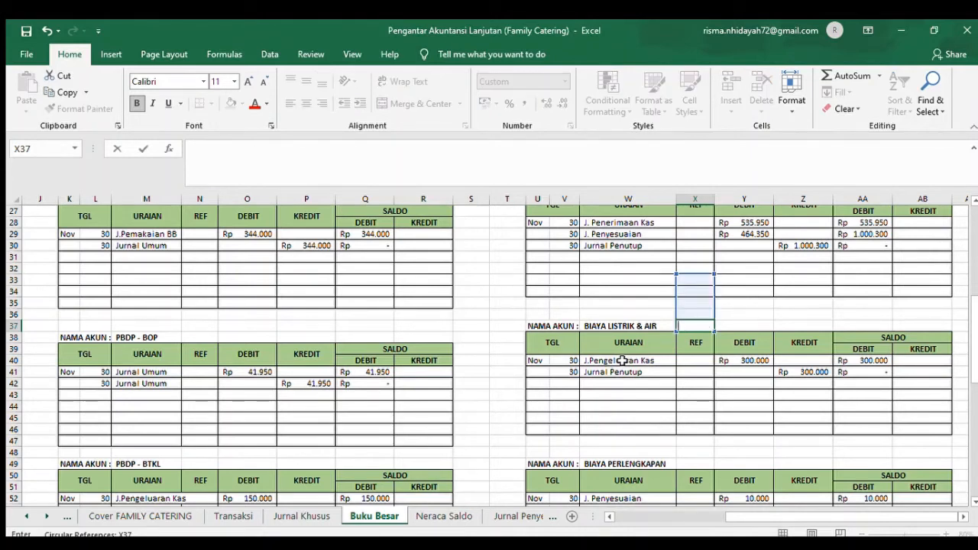
{"action": "left_click", "coordinate": [693, 384]}
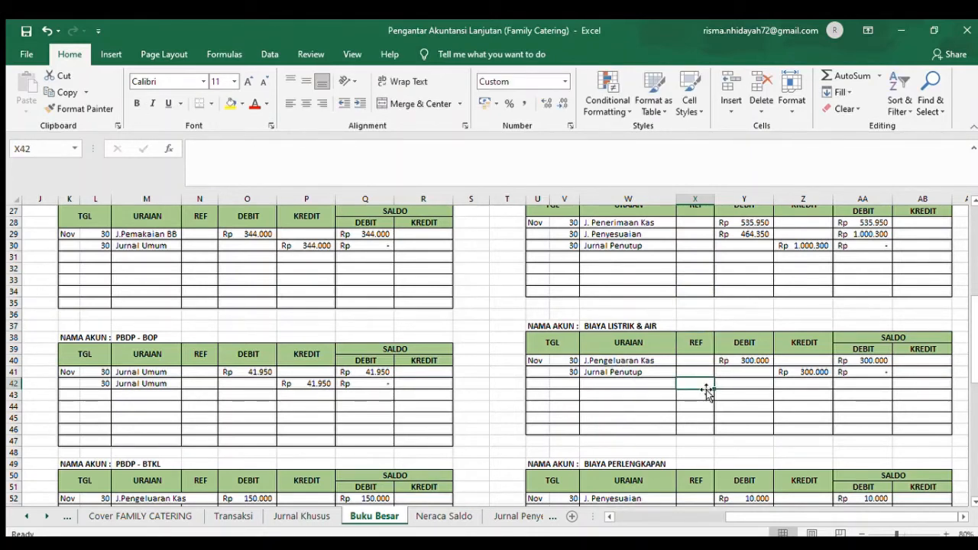
{"action": "left_click", "coordinate": [908, 372]}
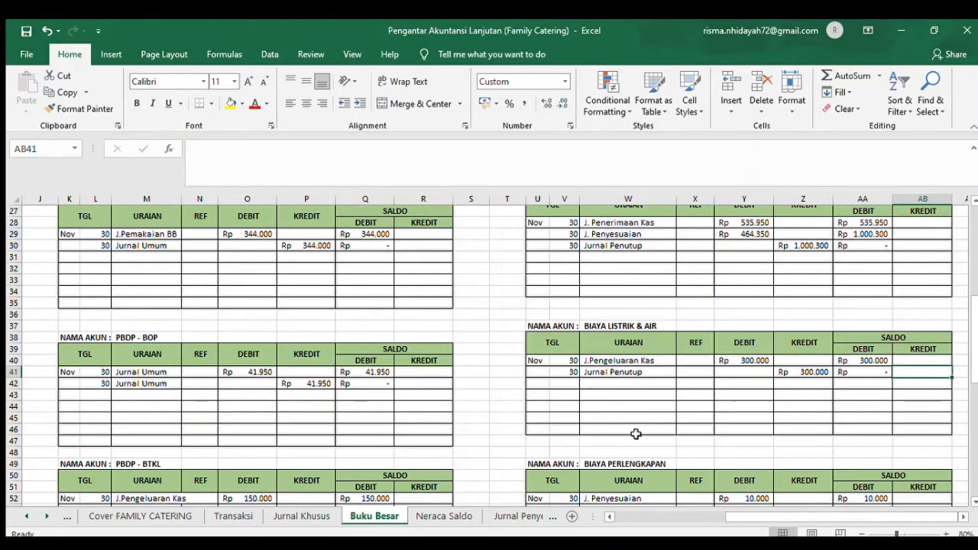
- Go to the BIAYA PERLENGKAPAN ledger and look over its J. Penyesuaian and Jurnal Penutup postings in rows 52 and 53
{"action": "left_click", "coordinate": [592, 463]}
{"action": "key", "text": "Down"}
{"action": "key", "text": "Down"}
{"action": "key", "text": "Down"}
{"action": "key", "text": "Down"}
{"action": "key", "text": "Down"}
{"action": "key", "text": "Down"}
{"action": "key", "text": "Down"}
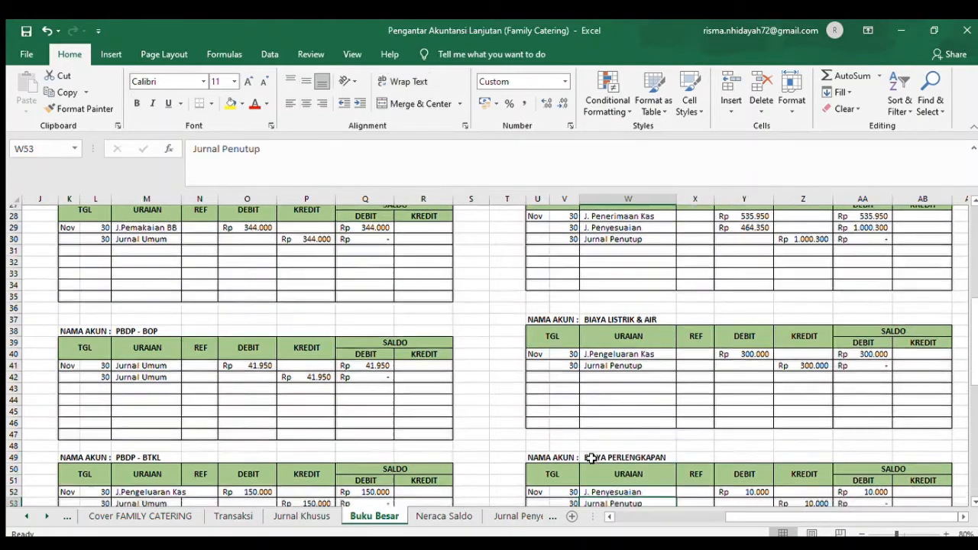
{"action": "key", "text": "Down"}
{"action": "key", "text": "Down"}
{"action": "key", "text": "Down"}
{"action": "key", "text": "Down"}
{"action": "key", "text": "Down"}
{"action": "key", "text": "Down"}
{"action": "key", "text": "Down"}
{"action": "key", "text": "Down"}
{"action": "key", "text": "Down"}
{"action": "key", "text": "Down"}
{"action": "key", "text": "Down"}
{"action": "key", "text": "Down"}
{"action": "key", "text": "Down"}
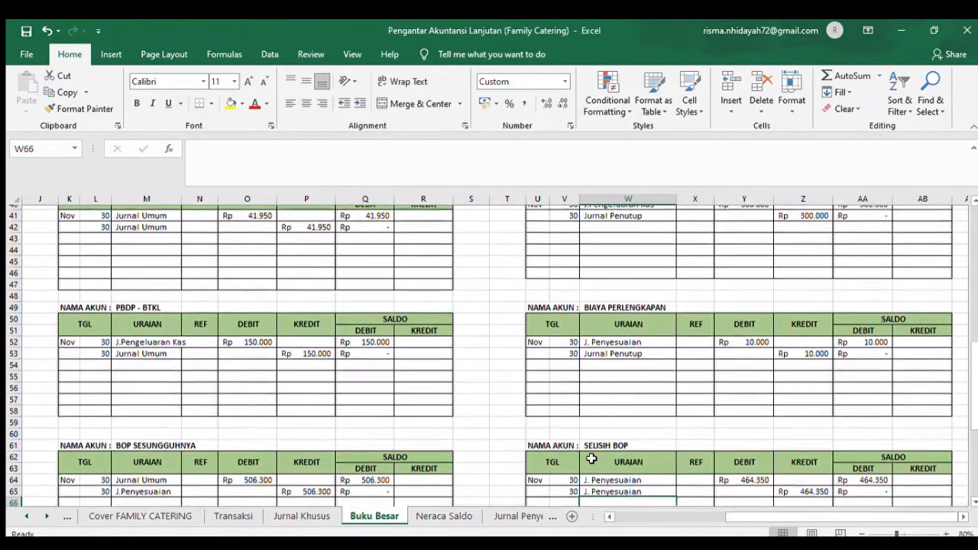
{"action": "key", "text": "Down"}
{"action": "key", "text": "Down"}
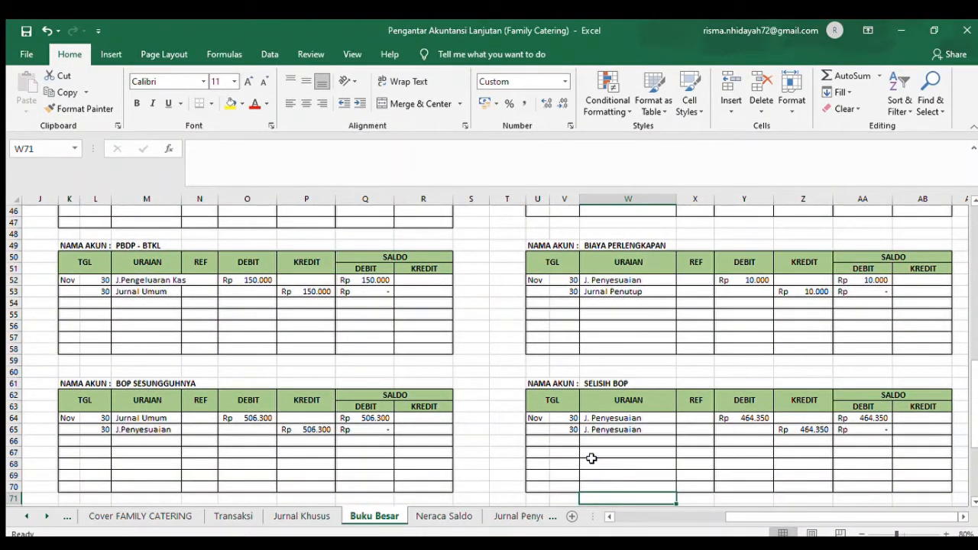
- Look over the SELISIH BOP postings in rows 64 and 65 and the IKHTISAR L/R closing postings in rows 76 to 78
{"action": "left_click", "coordinate": [568, 403]}
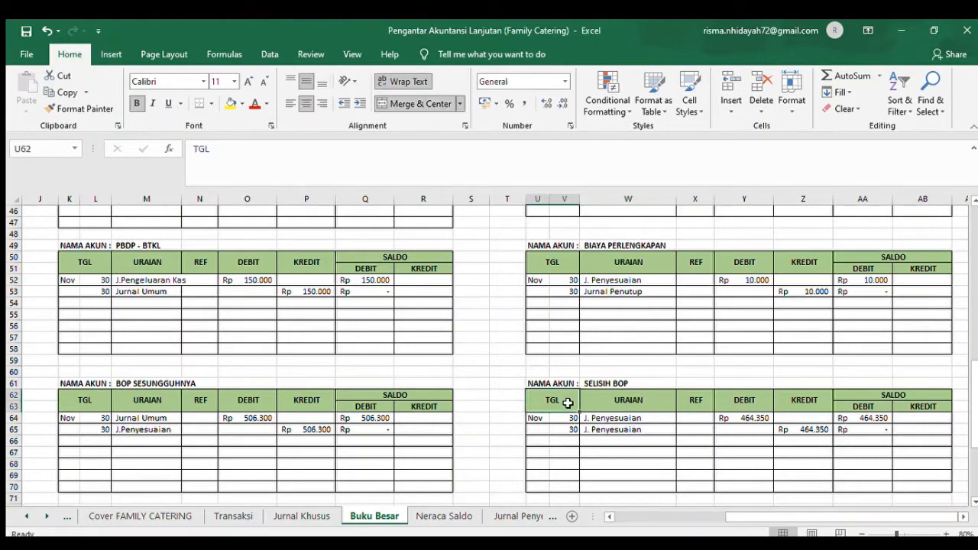
{"action": "key", "text": "Down"}
{"action": "key", "text": "Down"}
{"action": "key", "text": "Down"}
{"action": "key", "text": "Down"}
{"action": "key", "text": "Down"}
{"action": "key", "text": "Down"}
{"action": "key", "text": "Down"}
{"action": "key", "text": "Down"}
{"action": "key", "text": "Down"}
{"action": "key", "text": "Down"}
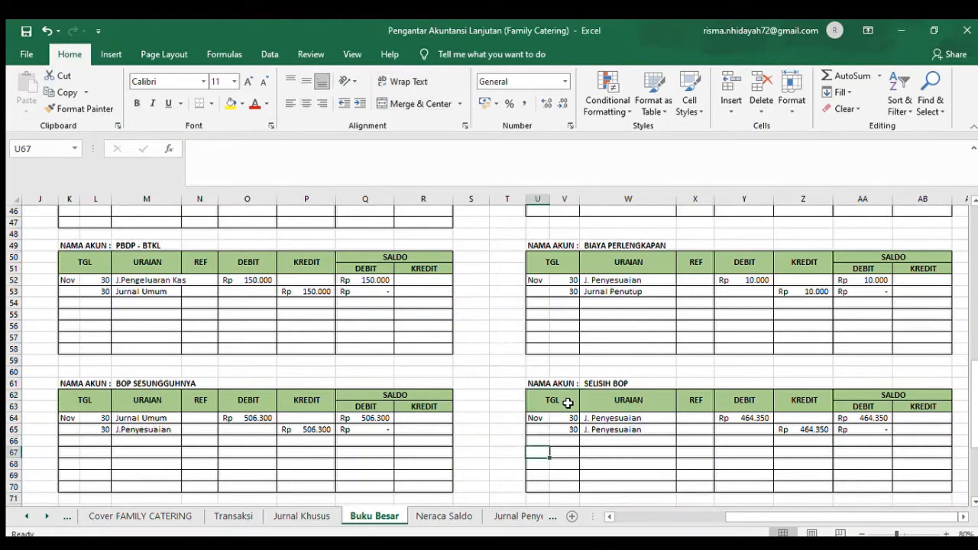
{"action": "key", "text": "Down"}
{"action": "key", "text": "Down"}
{"action": "key", "text": "Down"}
{"action": "key", "text": "Down"}
{"action": "key", "text": "Down"}
{"action": "key", "text": "Down"}
{"action": "key", "text": "Down"}
{"action": "key", "text": "Down"}
{"action": "key", "text": "Down"}
{"action": "key", "text": "Down"}
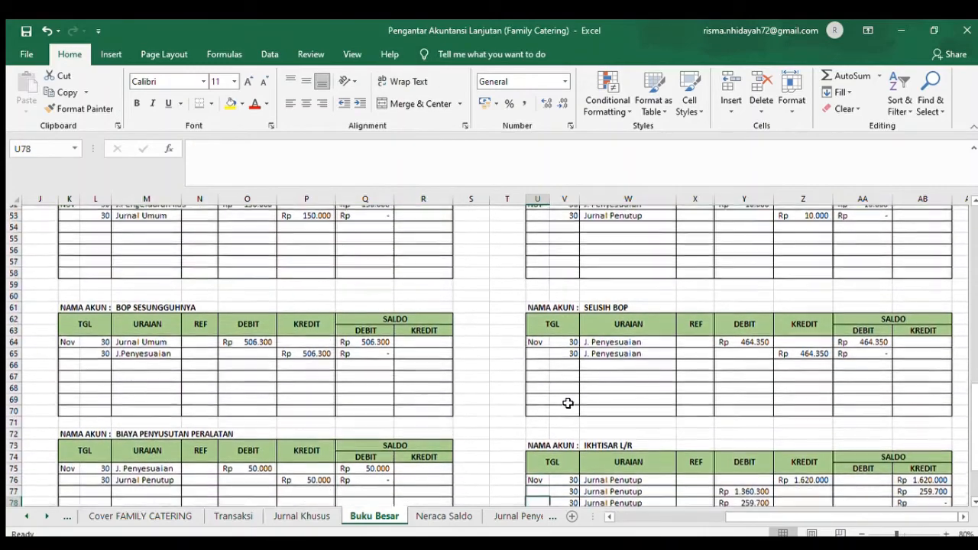
{"action": "key", "text": "Down"}
{"action": "key", "text": "Down"}
{"action": "key", "text": "Down"}
{"action": "key", "text": "Down"}
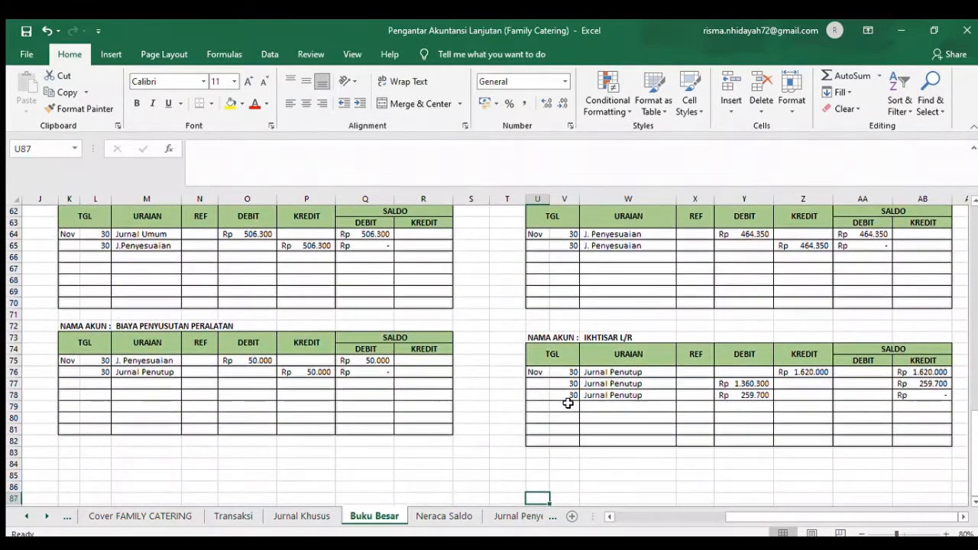
{"action": "key", "text": "Down"}
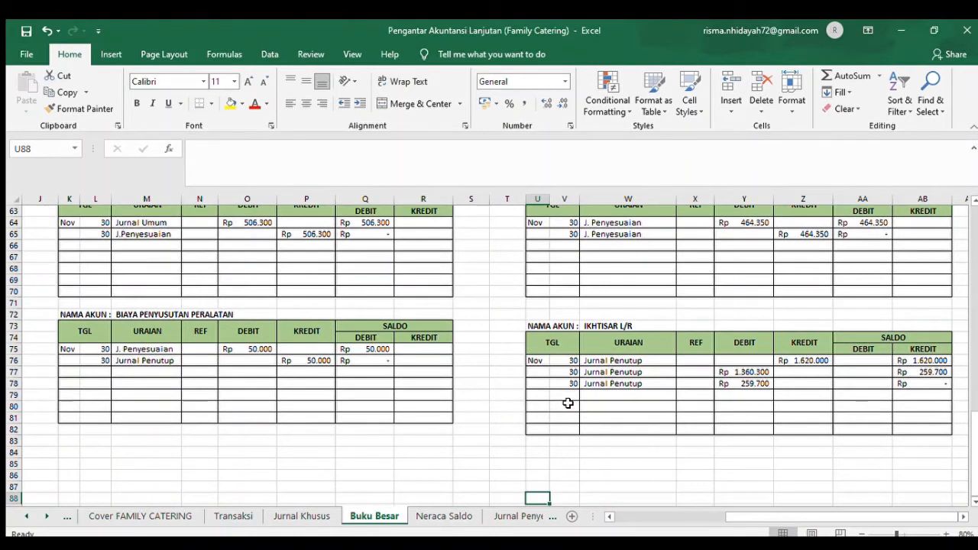
{"action": "left_click", "coordinate": [399, 475]}
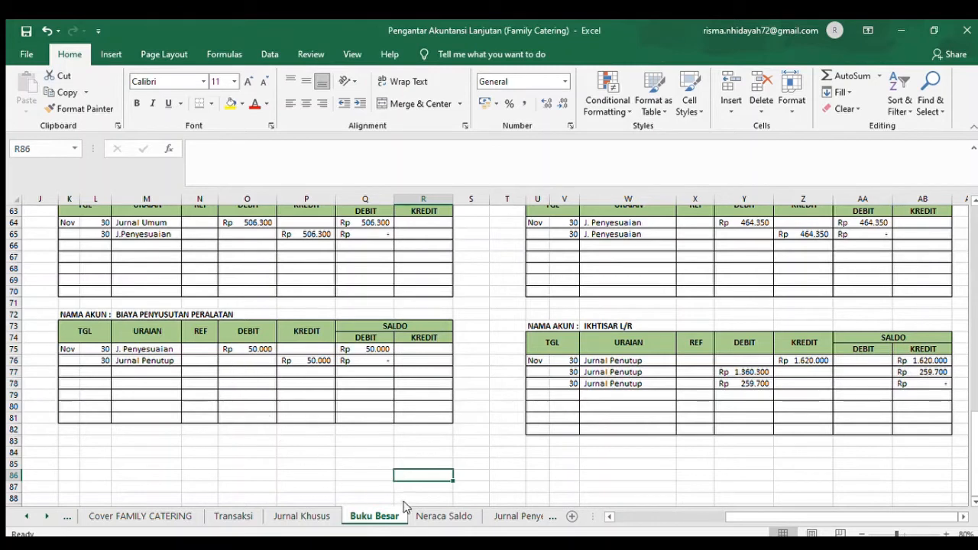
- Go to the Neraca Saldo sheet and examine the formula of the debit total in row 23
{"action": "left_click", "coordinate": [426, 516]}
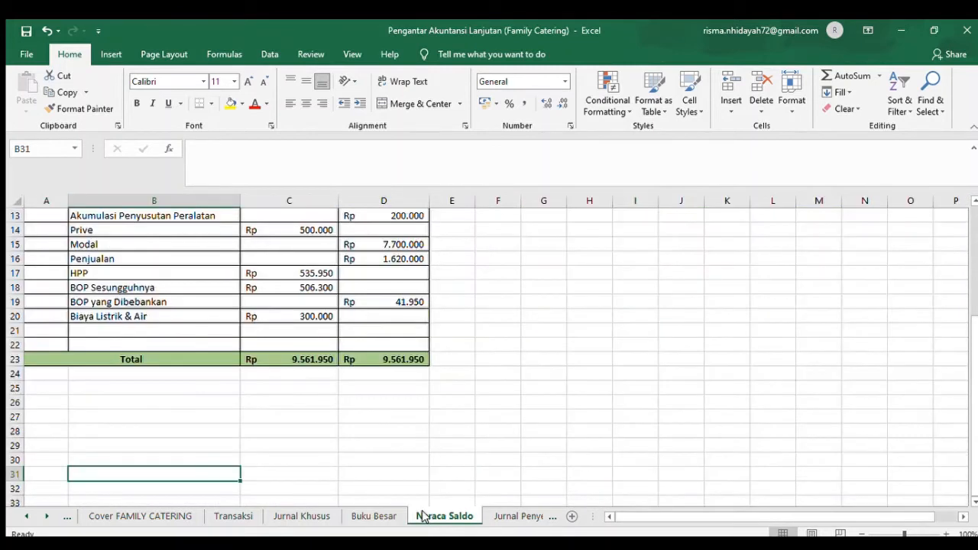
{"action": "left_click", "coordinate": [299, 362]}
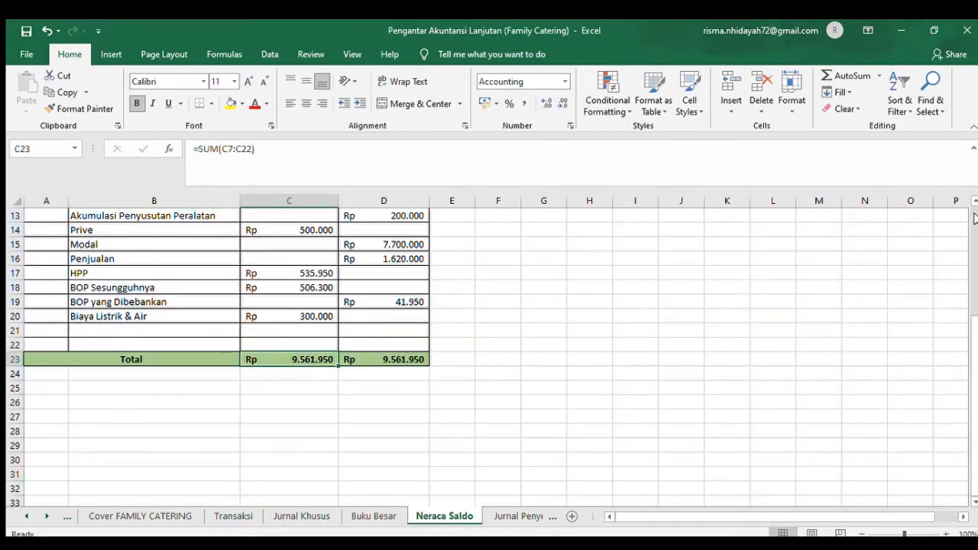
- Look over the Neraca Saldo account names and step through the debit balances' Buku Besar references from Kas to BOP Sesungguhnya
{"action": "scroll", "coordinate": [975, 279], "scroll_direction": "up", "scroll_amount": 4}
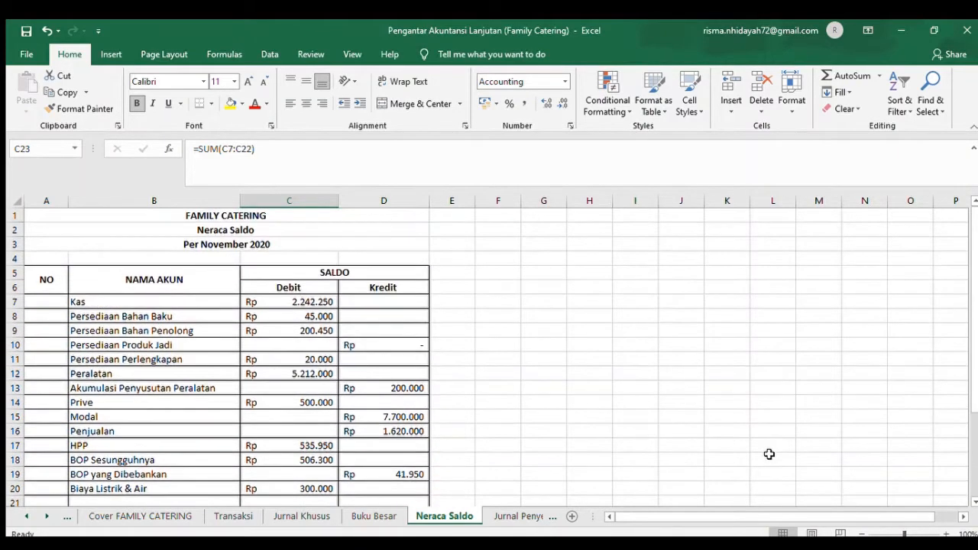
{"action": "left_click", "coordinate": [204, 300]}
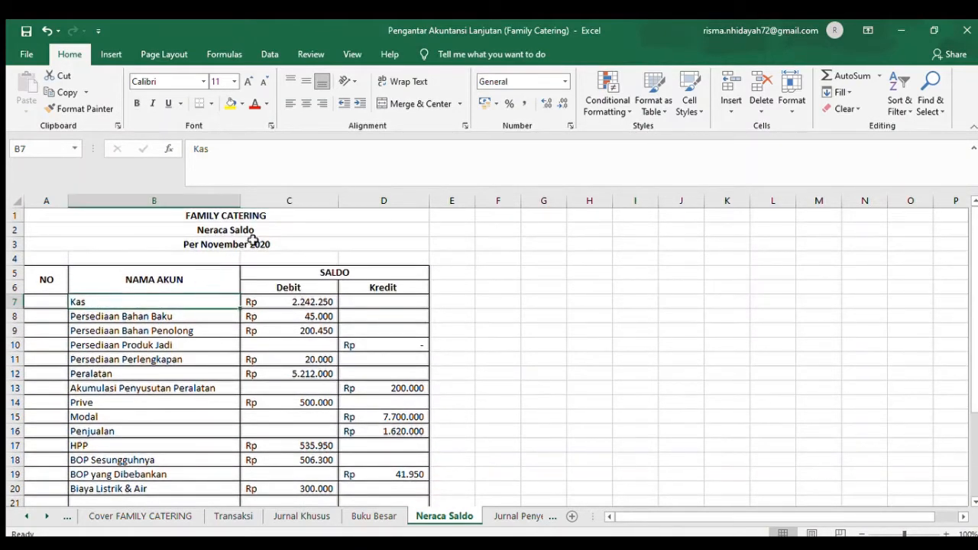
{"action": "left_click", "coordinate": [137, 316]}
{"action": "key", "text": "Up"}
{"action": "key", "text": "Up"}
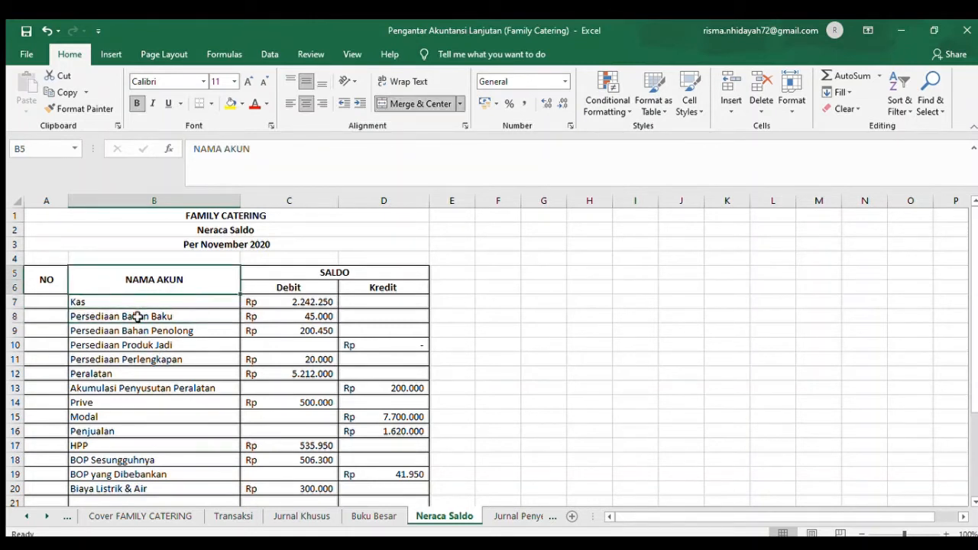
{"action": "key", "text": "Right"}
{"action": "key", "text": "Down"}
{"action": "key", "text": "Up"}
{"action": "key", "text": "Down"}
{"action": "key", "text": "Down"}
{"action": "key", "text": "Down"}
{"action": "key", "text": "Down"}
{"action": "key", "text": "Down"}
{"action": "key", "text": "Down"}
{"action": "key", "text": "Down"}
{"action": "key", "text": "Down"}
{"action": "key", "text": "Down"}
{"action": "key", "text": "Down"}
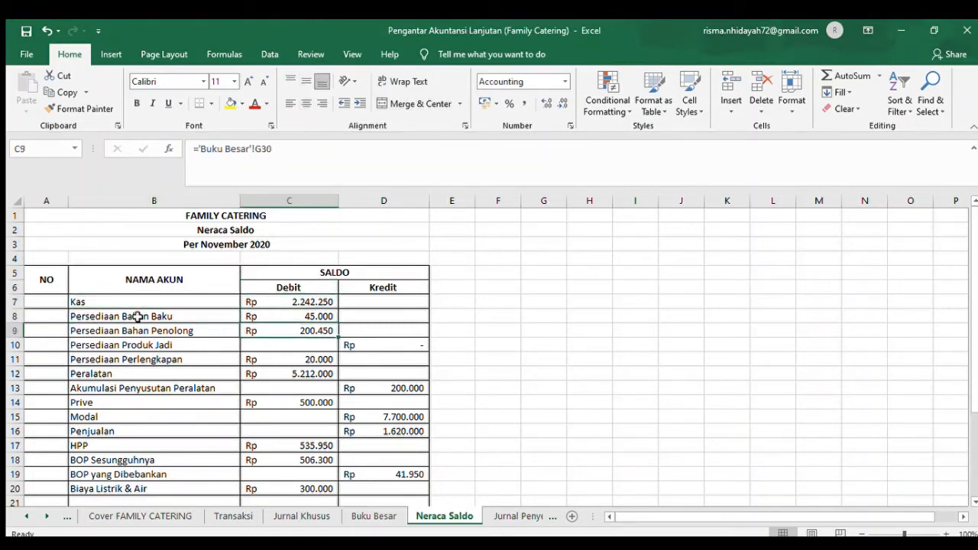
{"action": "key", "text": "Down"}
{"action": "key", "text": "Down"}
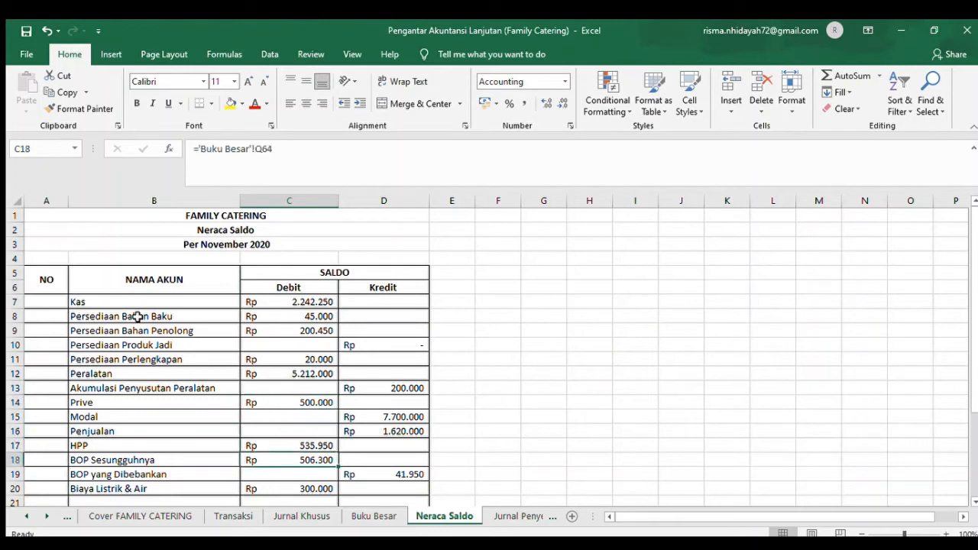
- Check the Buku Besar references behind the Persediaan Bahan Baku, Bahan Penolong and Produk Jadi balances in rows 8 to 10
{"action": "left_click", "coordinate": [136, 316]}
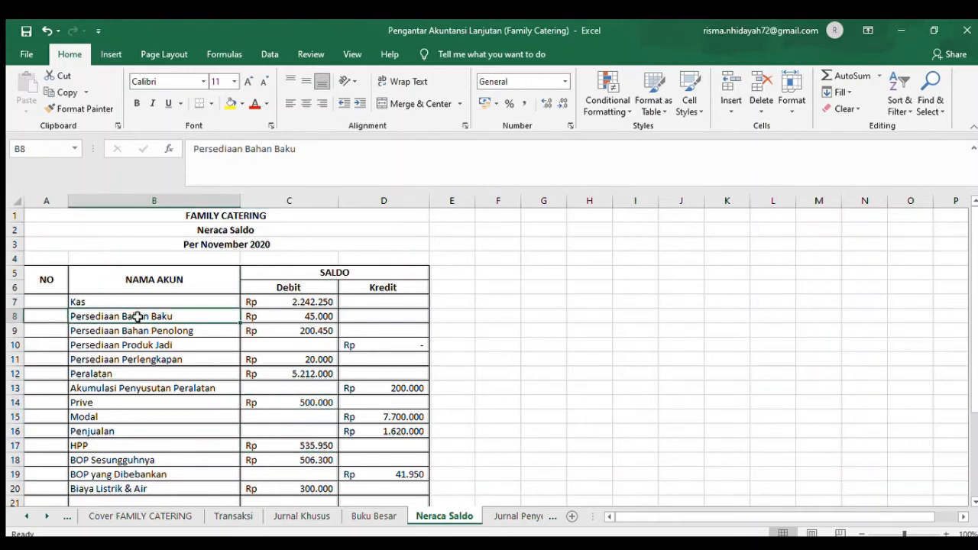
{"action": "left_click", "coordinate": [273, 316]}
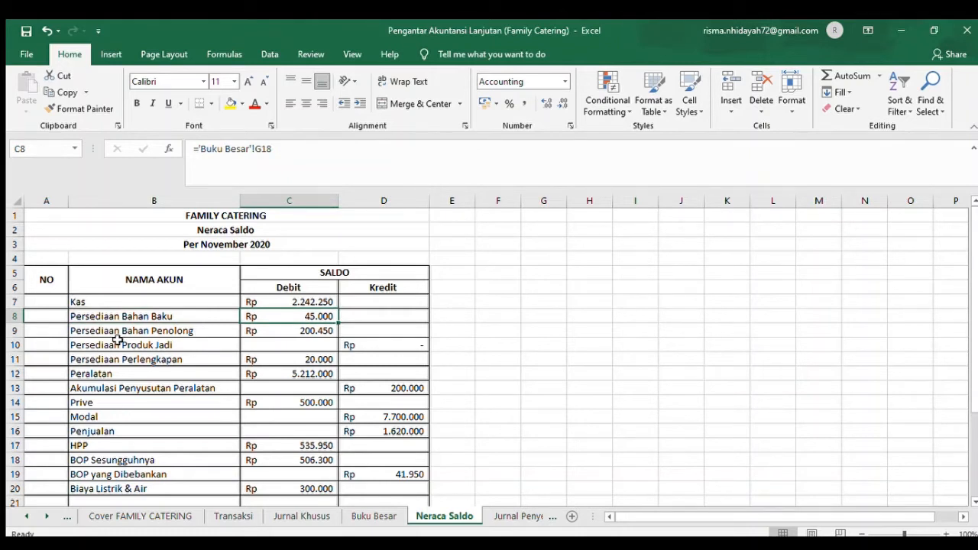
{"action": "left_click", "coordinate": [322, 333]}
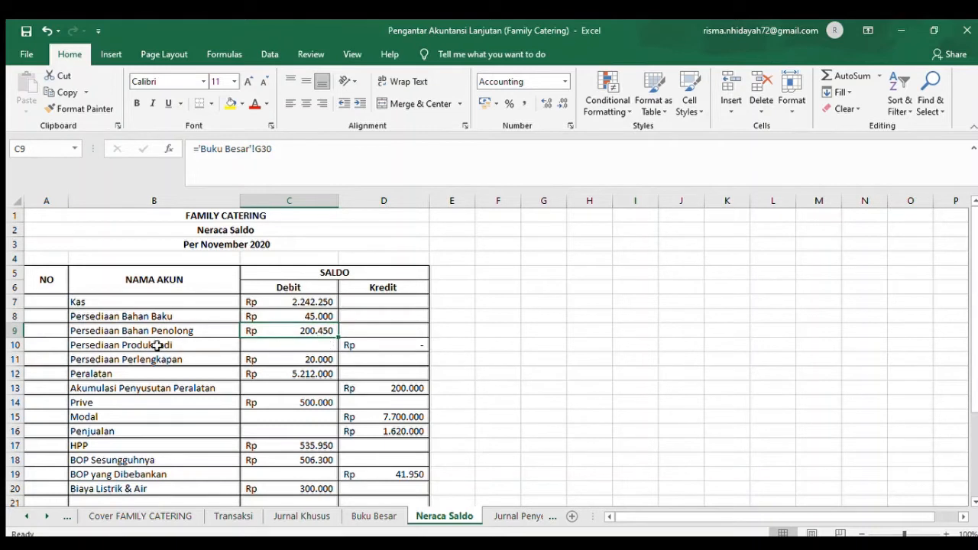
{"action": "left_click", "coordinate": [134, 345]}
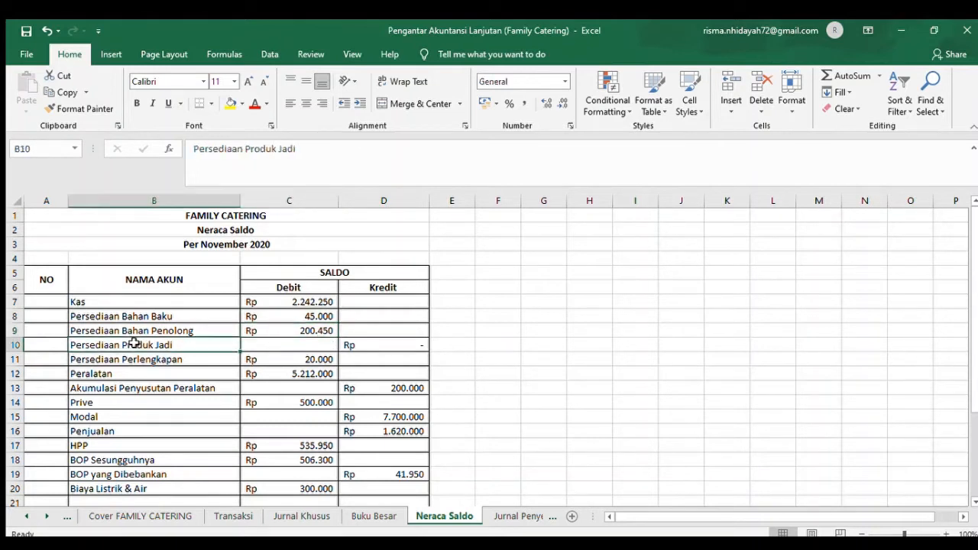
{"action": "left_click", "coordinate": [388, 344]}
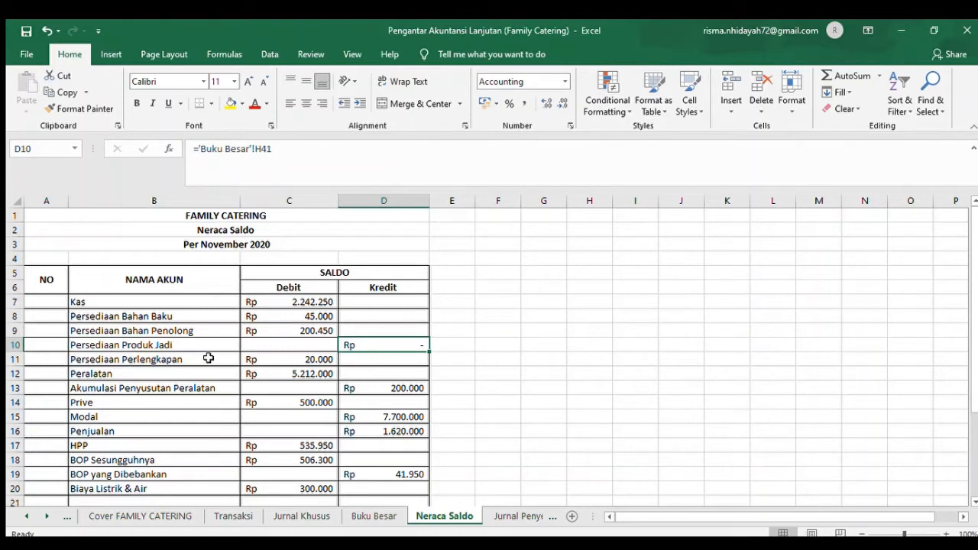
- Check the Buku Besar references behind the Peralatan debit balance and the Akumulasi Penyusutan Peralatan credit balance
{"action": "left_click", "coordinate": [105, 385]}
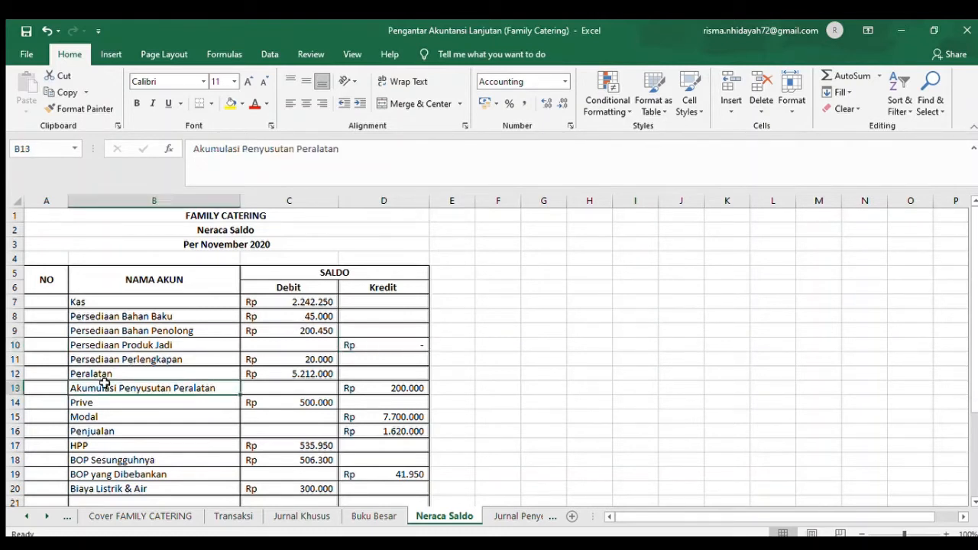
{"action": "left_click", "coordinate": [290, 373]}
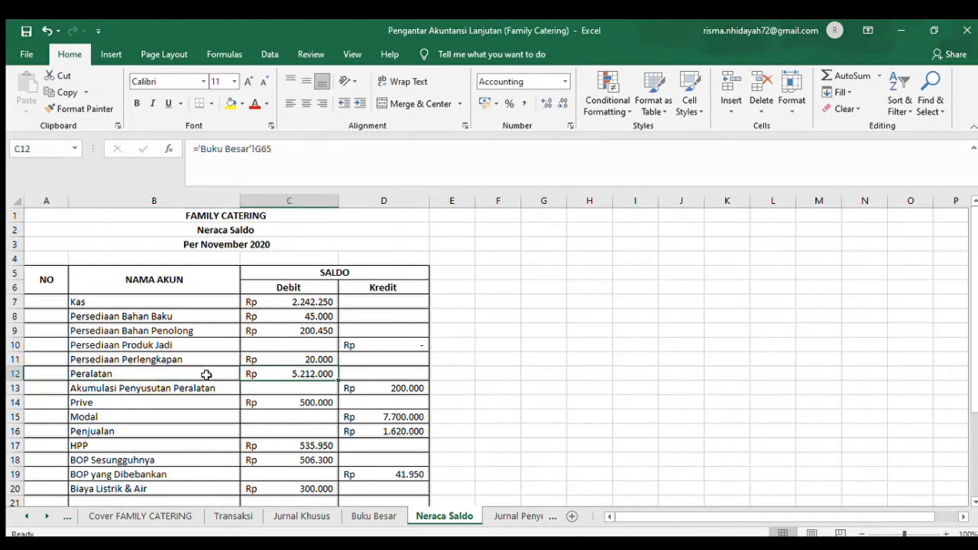
{"action": "left_click", "coordinate": [176, 385]}
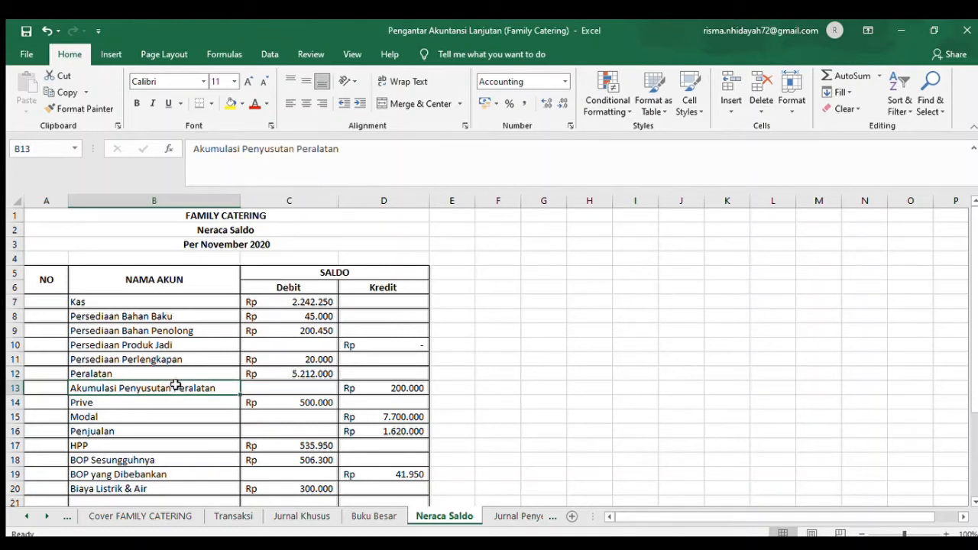
{"action": "left_click", "coordinate": [417, 389]}
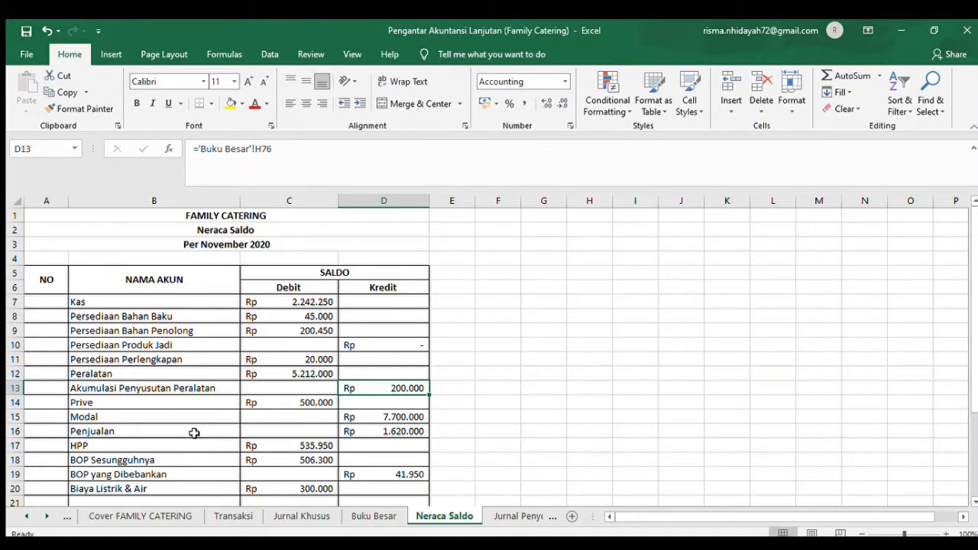
- Examine the HPP and BOP Sesungguhnya debit balances in C17 and C18 and review the remaining rows down to the totals
{"action": "left_click", "coordinate": [153, 443]}
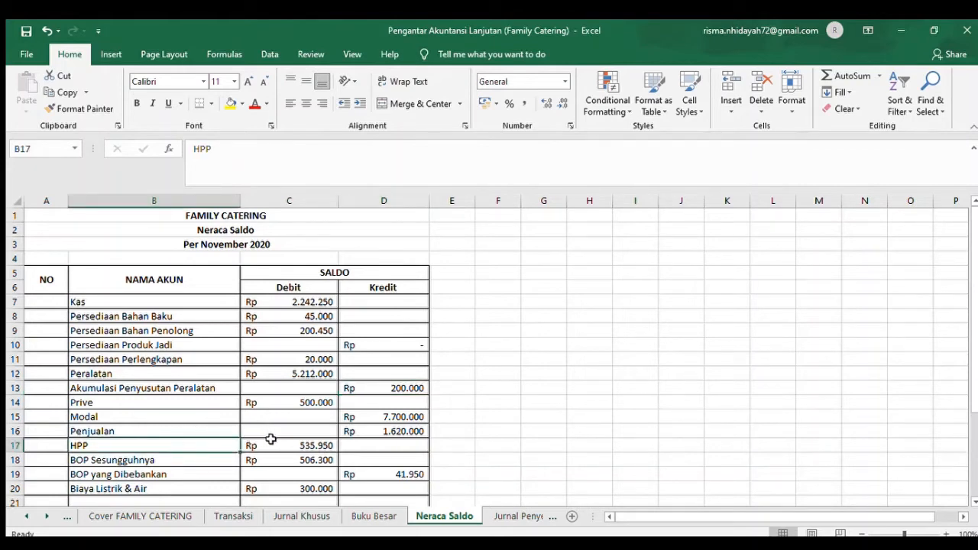
{"action": "left_click", "coordinate": [312, 447]}
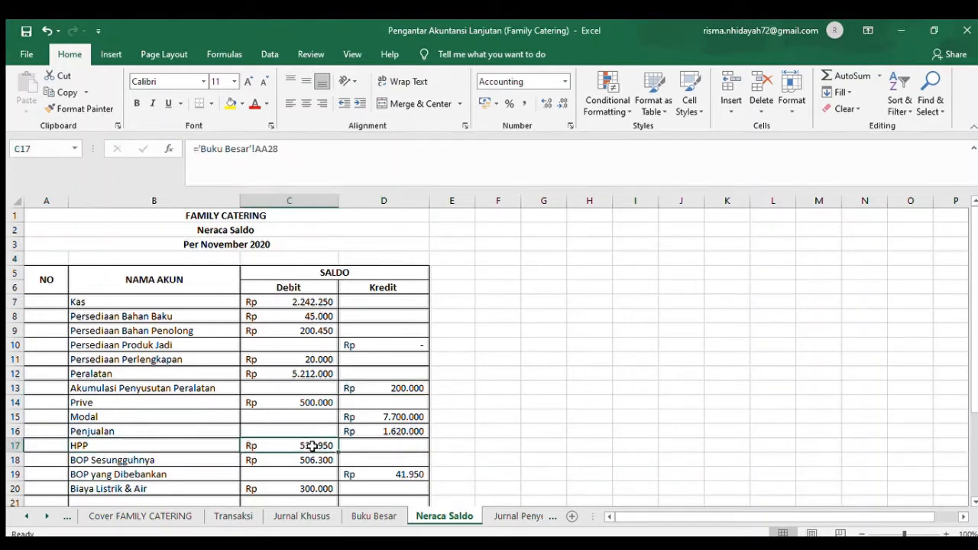
{"action": "key", "text": "Down"}
{"action": "key", "text": "Down"}
{"action": "key", "text": "Down"}
{"action": "key", "text": "Down"}
{"action": "key", "text": "Down"}
{"action": "key", "text": "Down"}
{"action": "key", "text": "Down"}
{"action": "key", "text": "Down"}
{"action": "key", "text": "Down"}
{"action": "key", "text": "Down"}
{"action": "key", "text": "Down"}
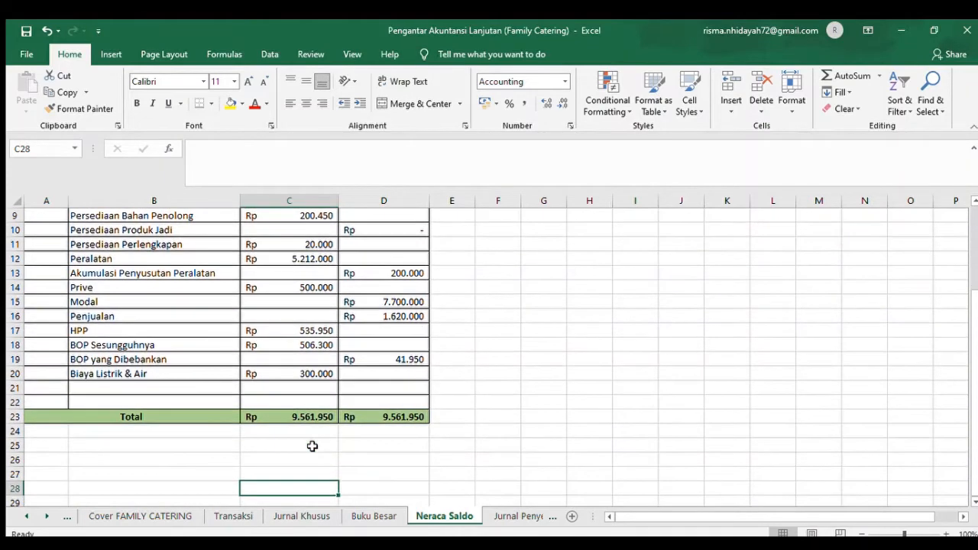
{"action": "left_click", "coordinate": [315, 346]}
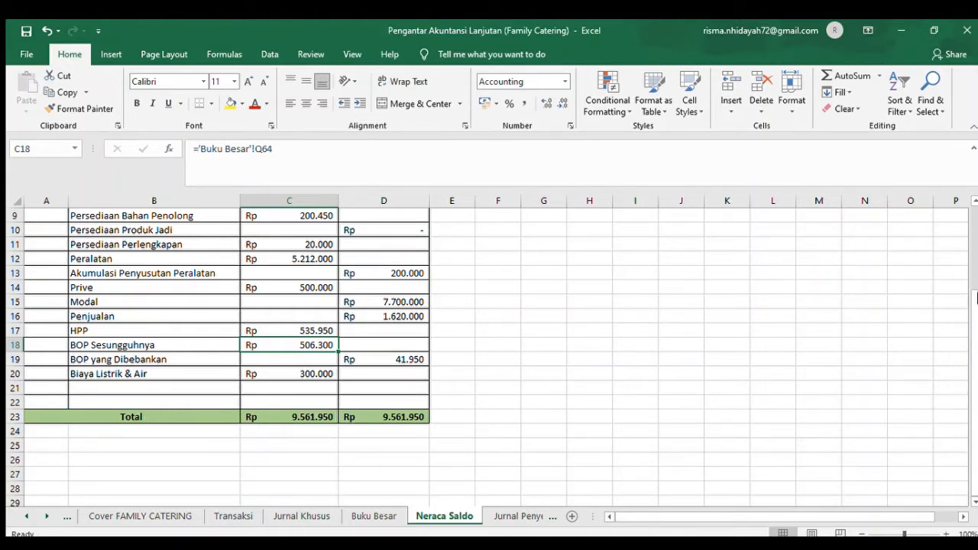
{"action": "left_click_drag", "start_coordinate": [977, 298], "coordinate": [975, 214]}
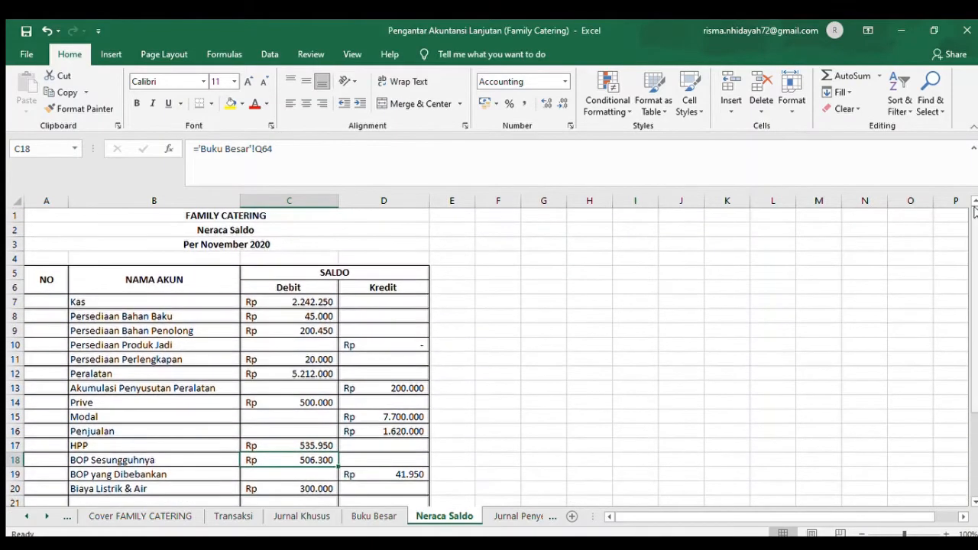
- Go to the Jurnal Penyesuaian sheet and compare the first provision on remaining perlengkapan with its adjusting entry in rows 12 to 14
{"action": "left_click", "coordinate": [516, 517]}
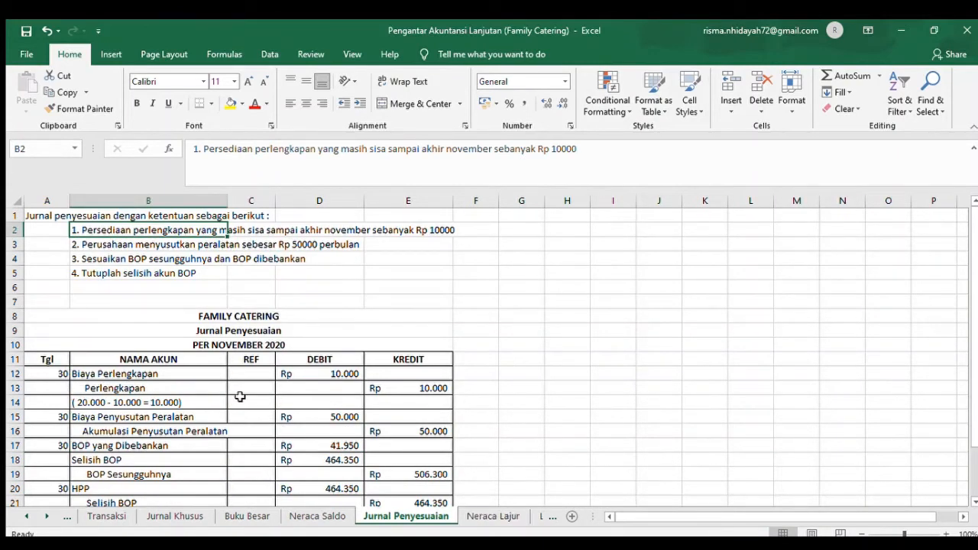
{"action": "left_click", "coordinate": [100, 312]}
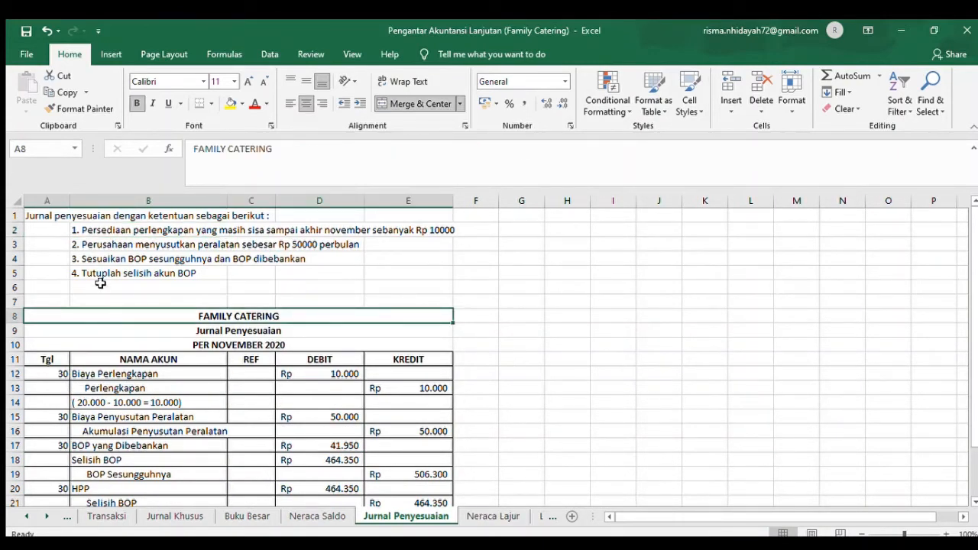
{"action": "left_click", "coordinate": [138, 230]}
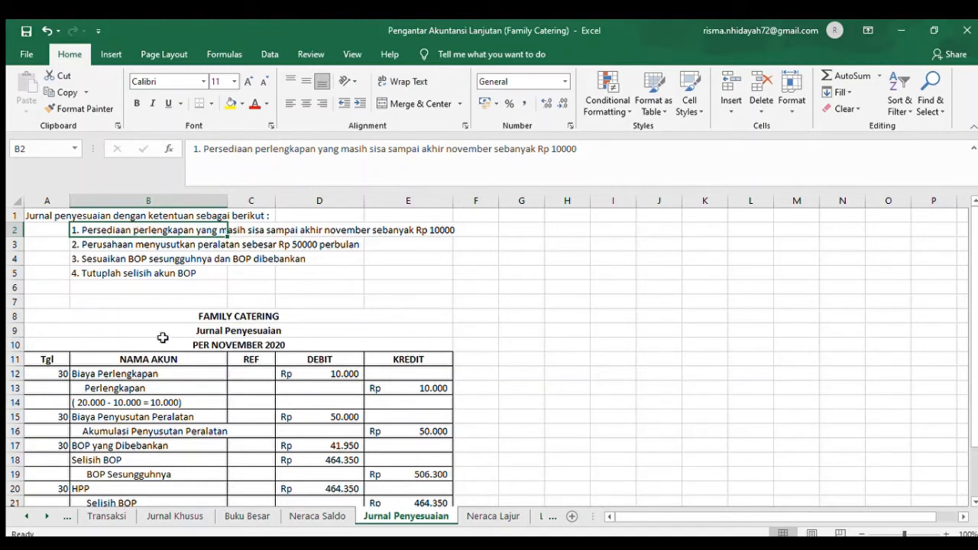
{"action": "left_click", "coordinate": [126, 387]}
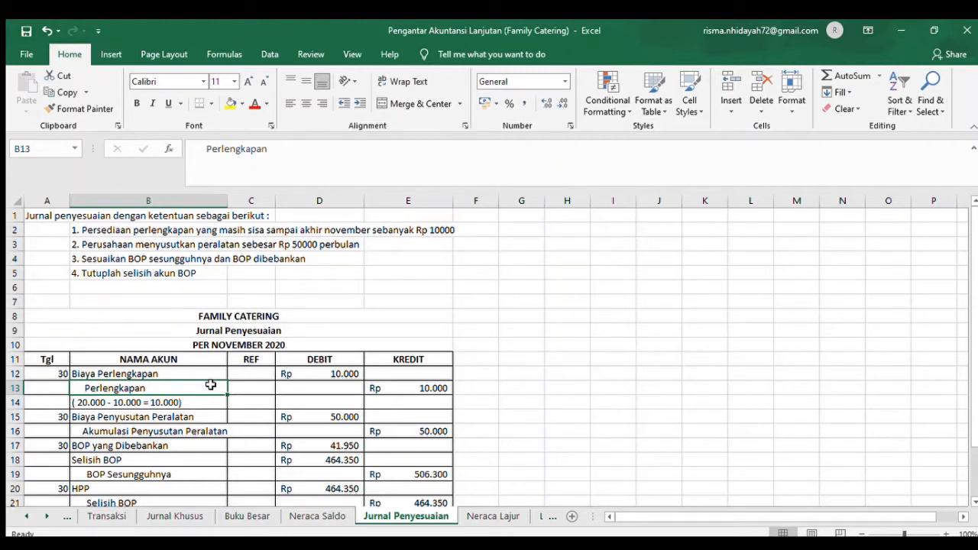
{"action": "left_click", "coordinate": [84, 413]}
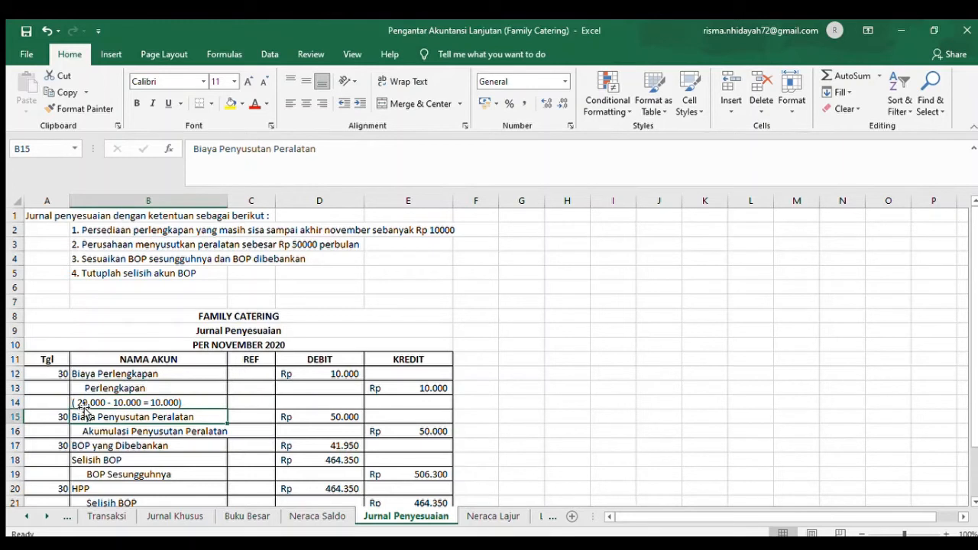
{"action": "left_click", "coordinate": [81, 402]}
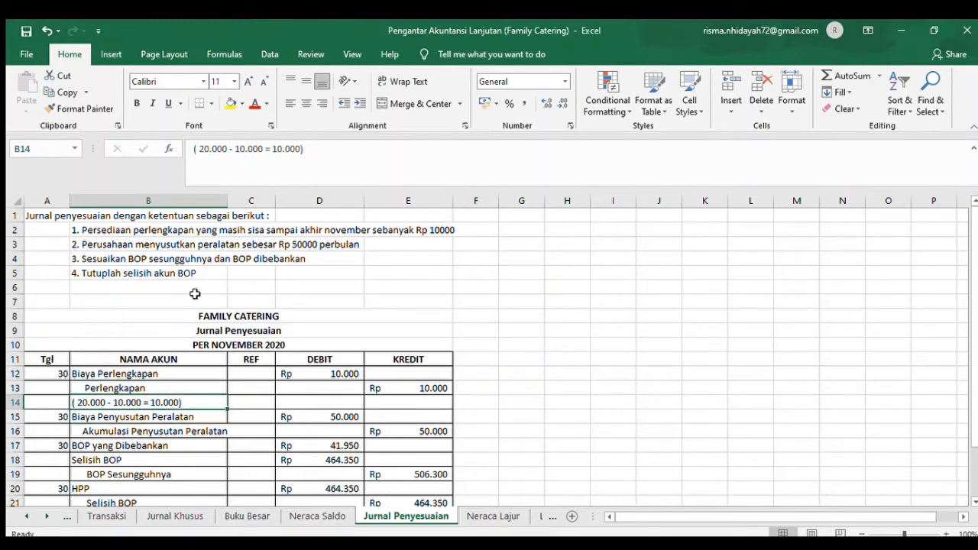
{"action": "left_click", "coordinate": [241, 230]}
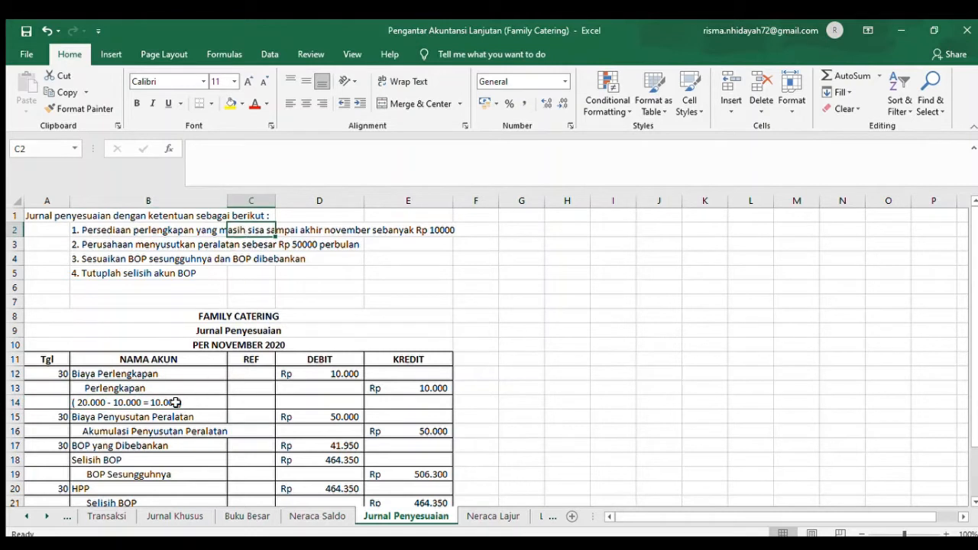
{"action": "left_click", "coordinate": [172, 401]}
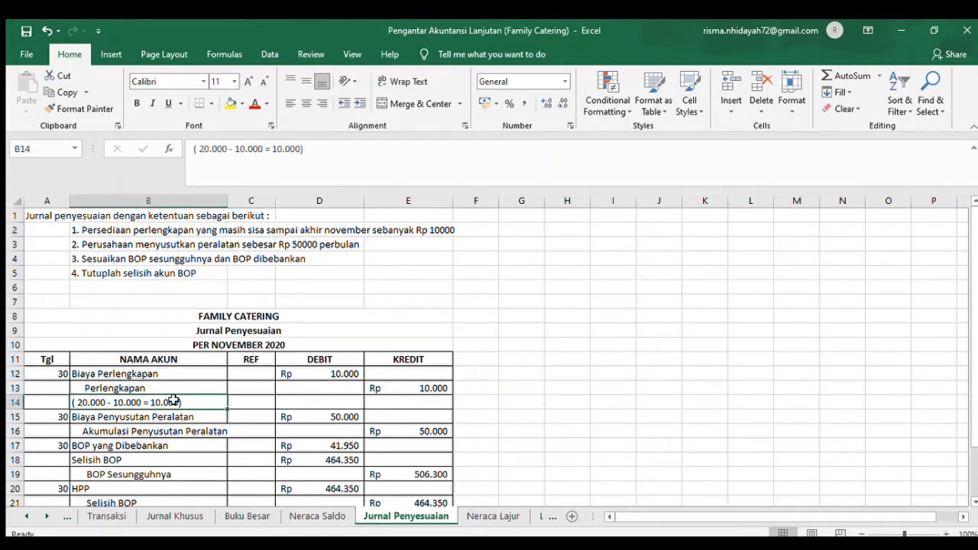
{"action": "left_click", "coordinate": [428, 400]}
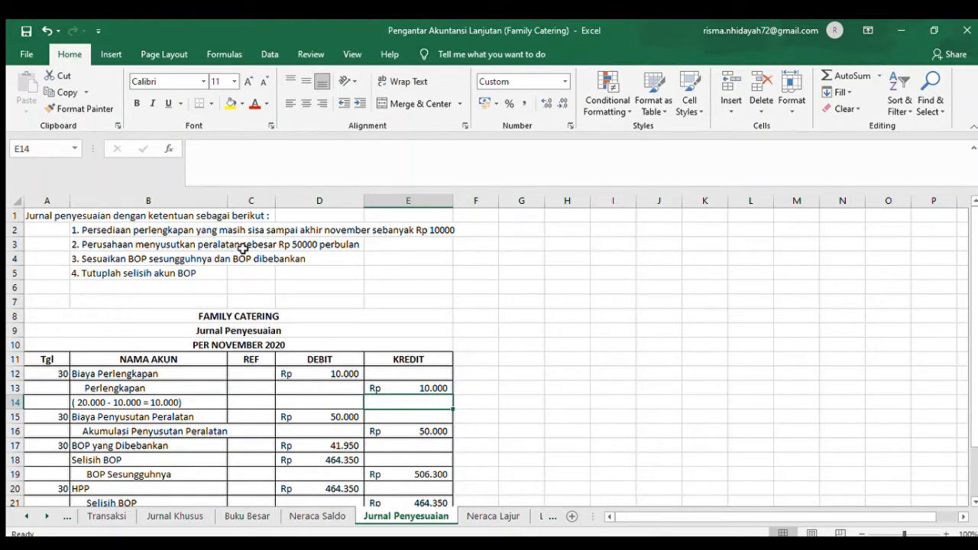
- Compare the Rp 50000 monthly equipment depreciation provision with its entry in rows 15 and 16, and go to the third provision on BOP
{"action": "left_click", "coordinate": [306, 248]}
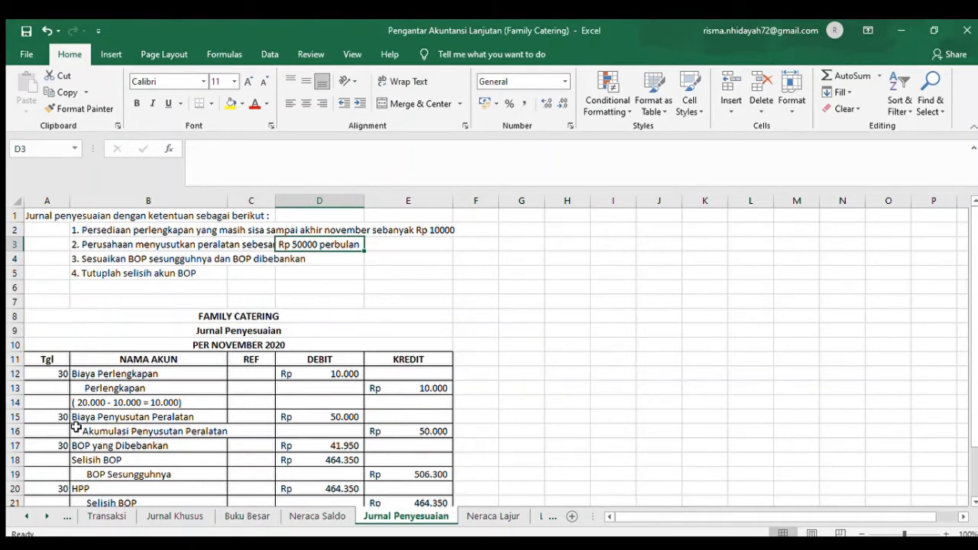
{"action": "left_click", "coordinate": [338, 429]}
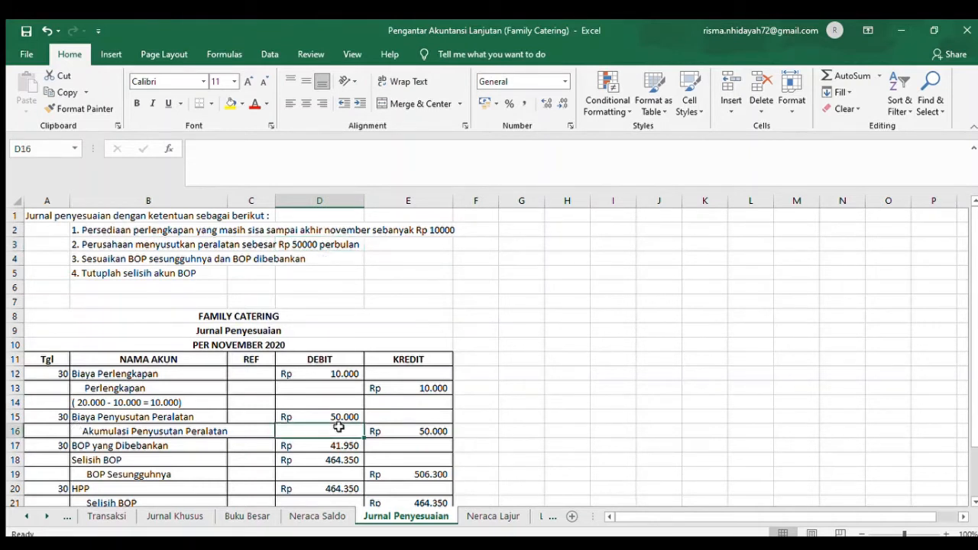
{"action": "left_click", "coordinate": [108, 259]}
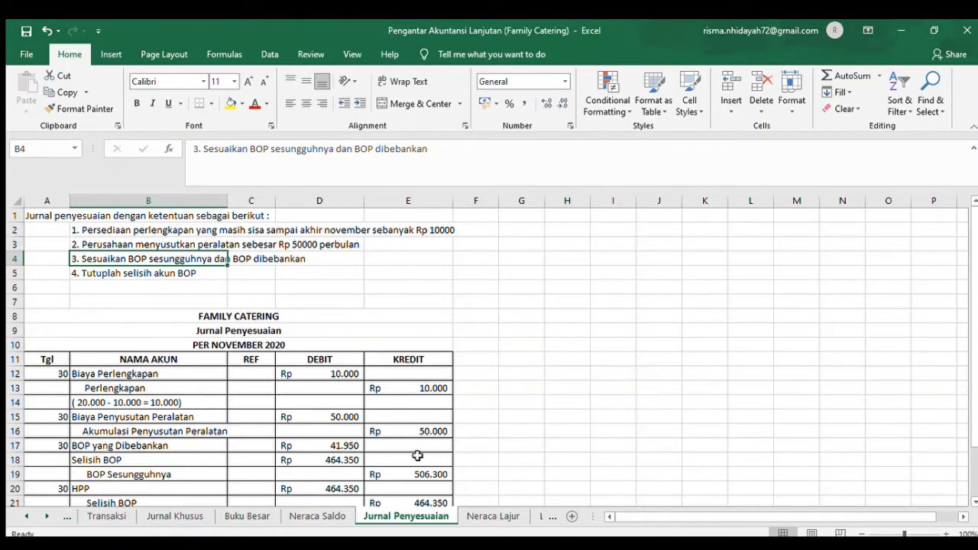
- Check the BOP Sesungguhnya credit in E19 and compare the fourth provision on closing selisih BOP with its entry in rows 20 and 21
{"action": "left_click", "coordinate": [436, 477]}
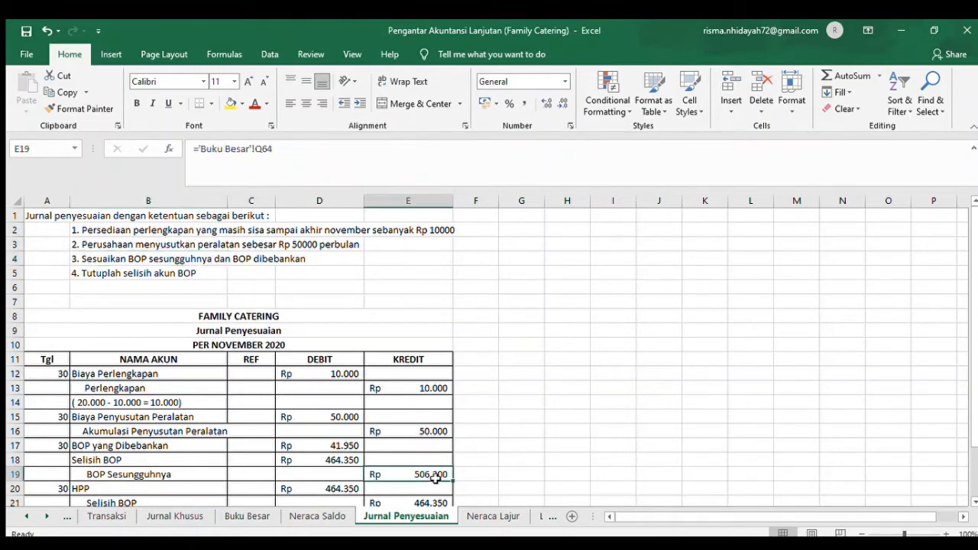
{"action": "left_click", "coordinate": [438, 485]}
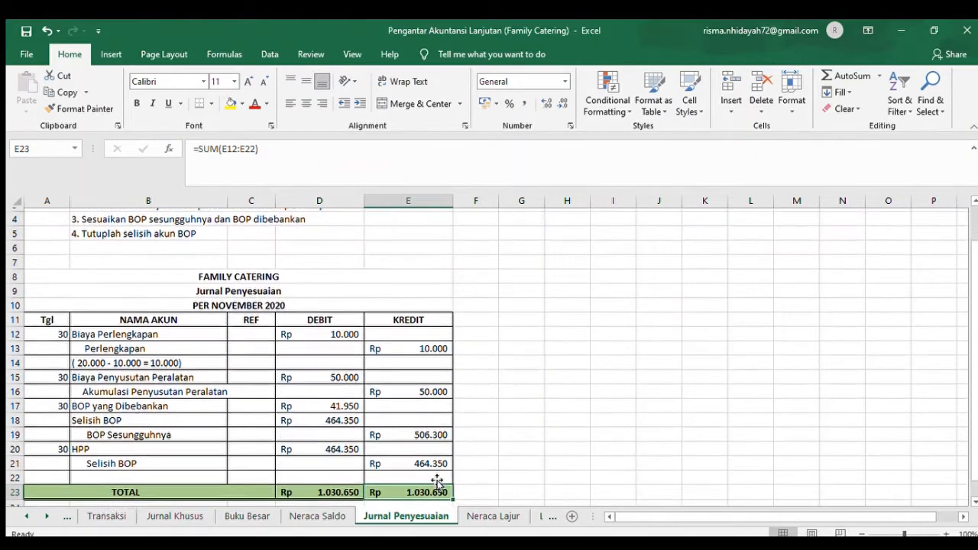
{"action": "left_click", "coordinate": [111, 232]}
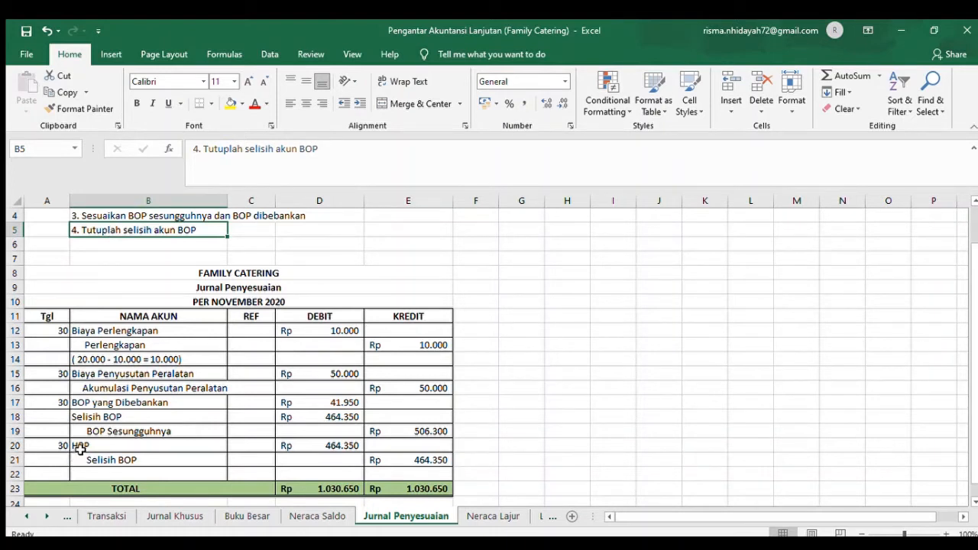
{"action": "left_click", "coordinate": [80, 450]}
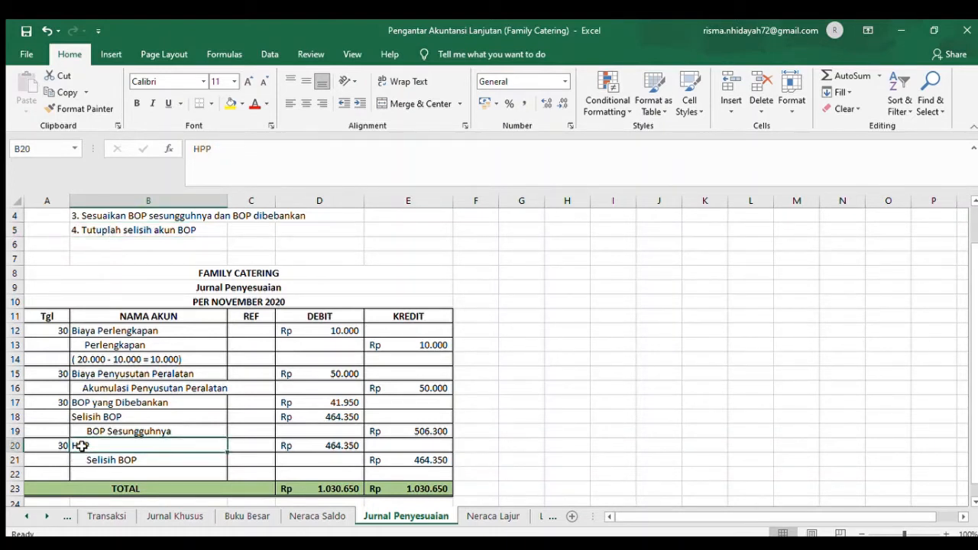
{"action": "left_click", "coordinate": [99, 460]}
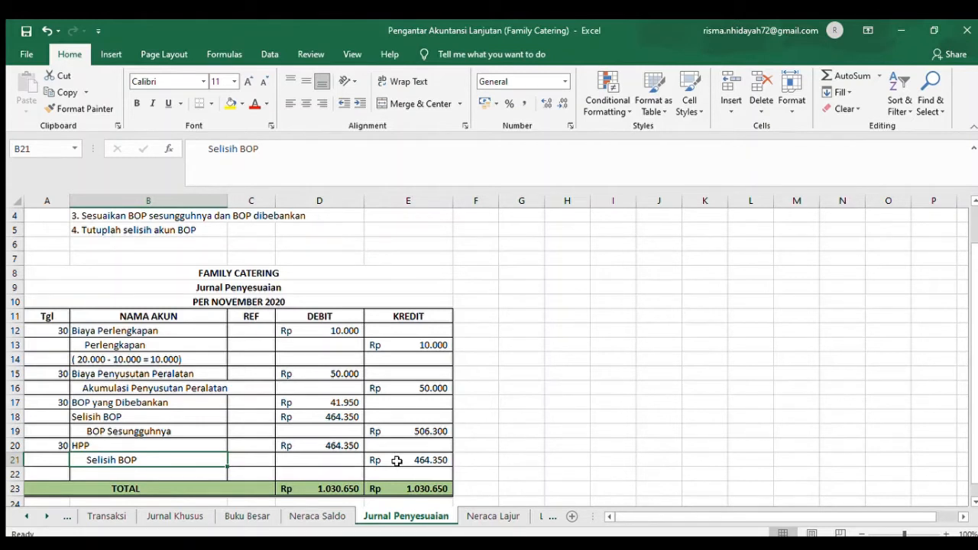
- Review the Jurnal Penyesuaian debit total in D23 and glance at the Buku Besar sheet where the adjustments are posted
{"action": "left_click", "coordinate": [200, 384]}
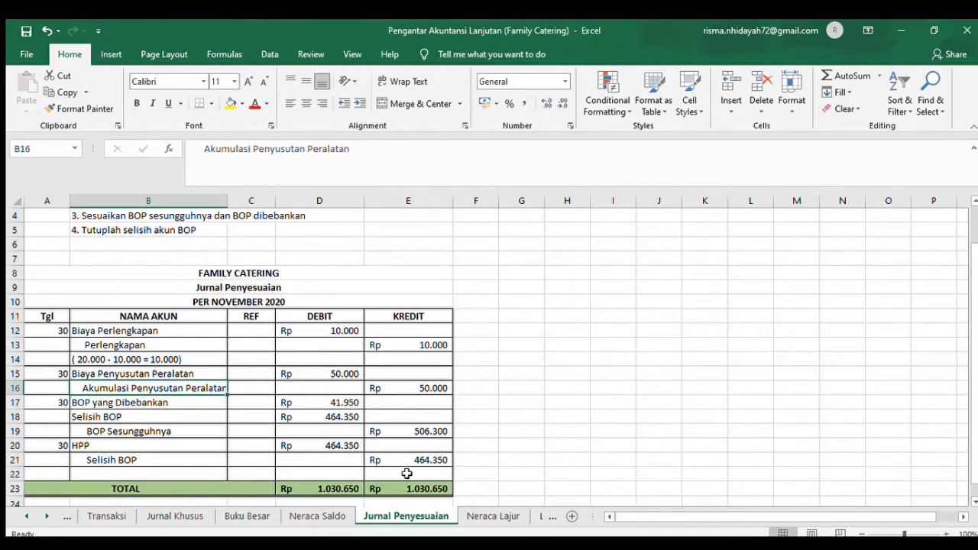
{"action": "left_click", "coordinate": [329, 487]}
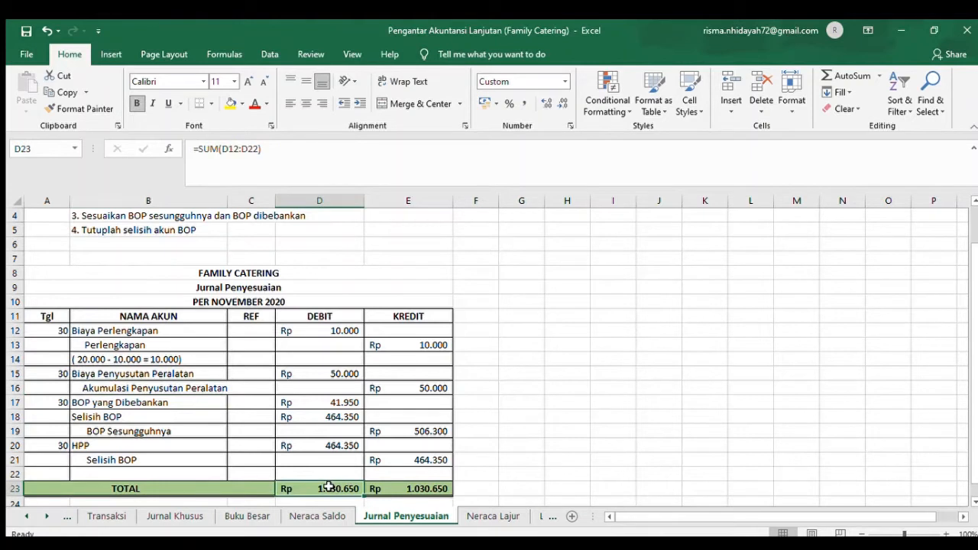
{"action": "left_click", "coordinate": [232, 359]}
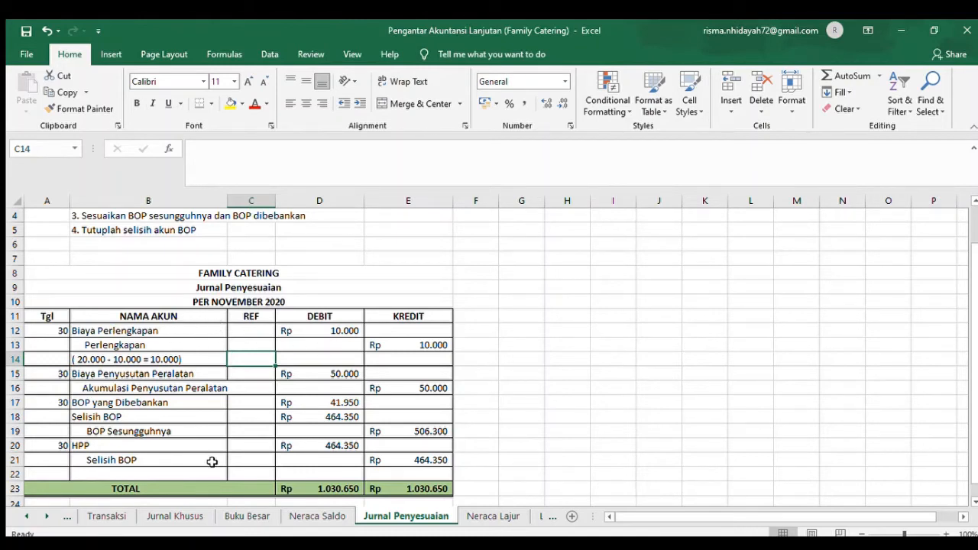
{"action": "left_click", "coordinate": [237, 515]}
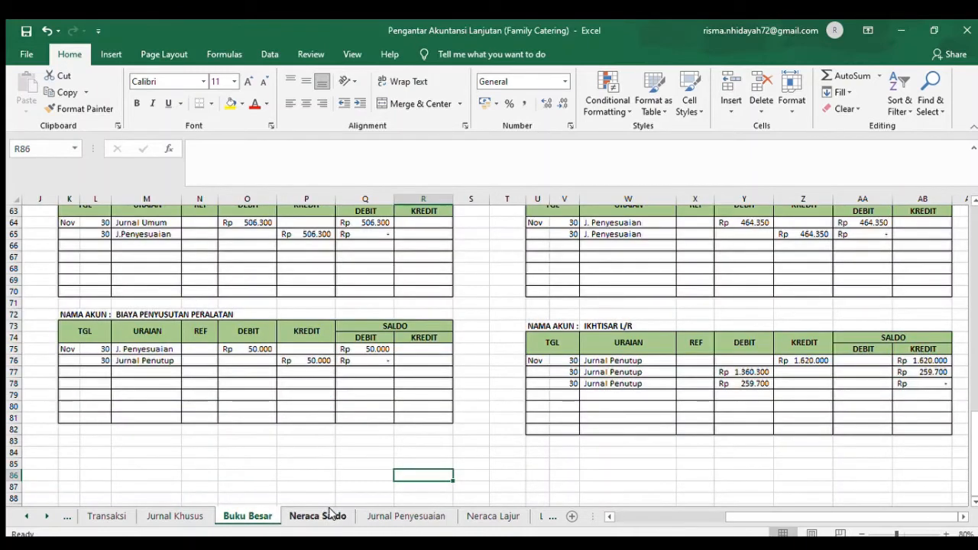
{"action": "left_click", "coordinate": [362, 514]}
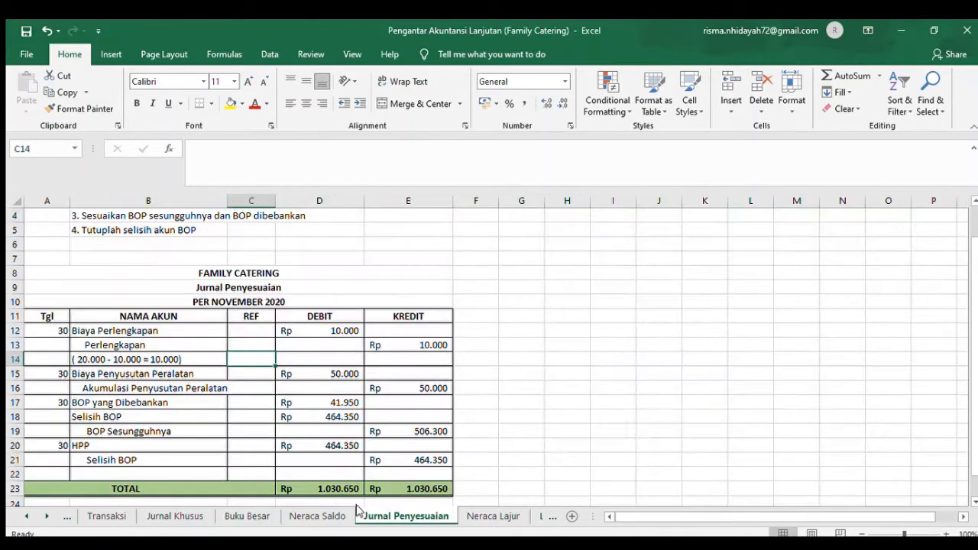
- Trace the Biaya Perlengkapan adjustment from Jurnal Penyesuaian to its Buku Besar ledger and check the debit and saldo formulas in row 52
{"action": "left_click", "coordinate": [90, 331]}
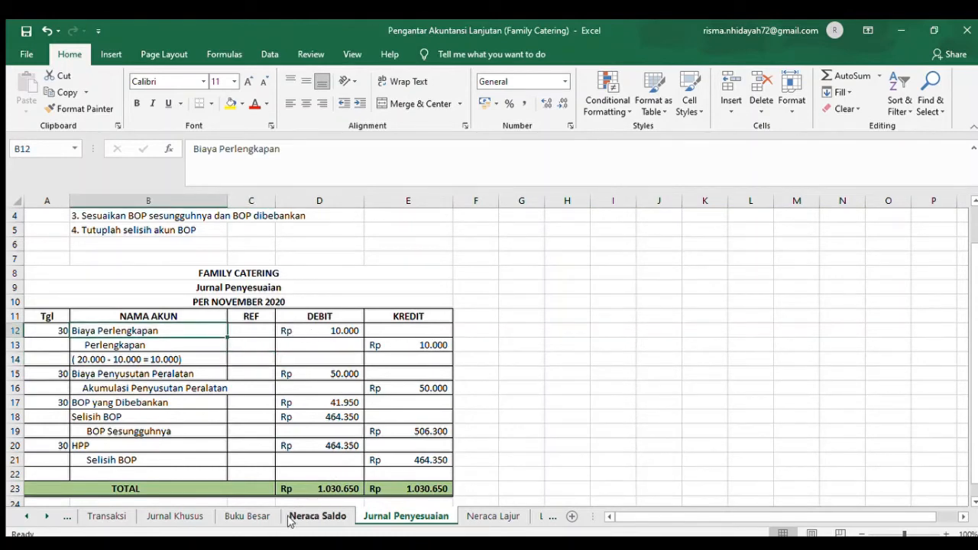
{"action": "left_click", "coordinate": [250, 516]}
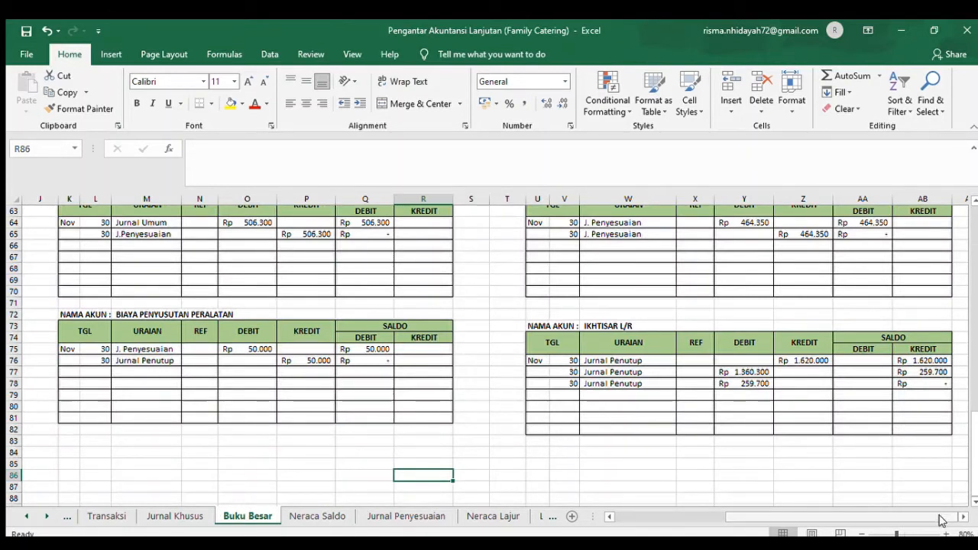
{"action": "left_click", "coordinate": [972, 311]}
{"action": "scroll", "coordinate": [972, 312], "scroll_direction": "up", "scroll_amount": 2}
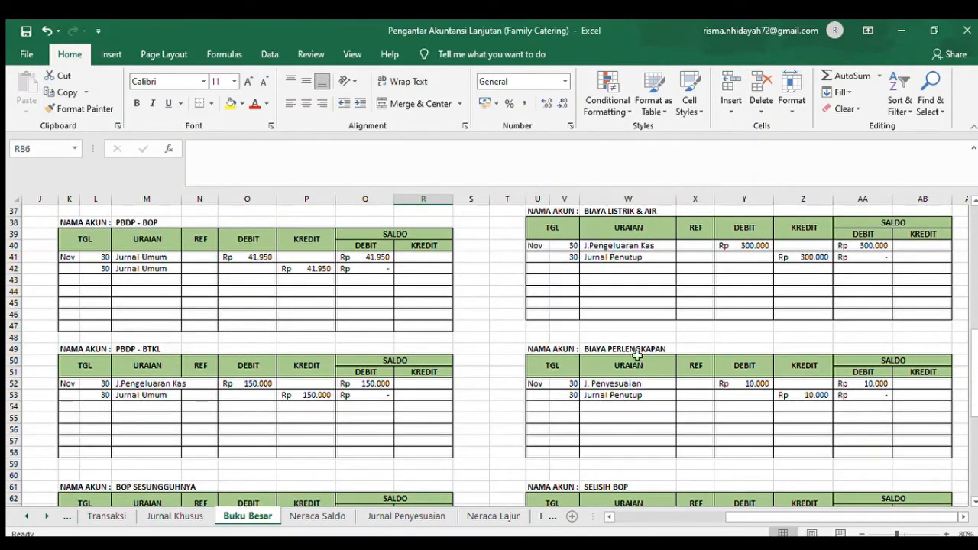
{"action": "left_click", "coordinate": [573, 395]}
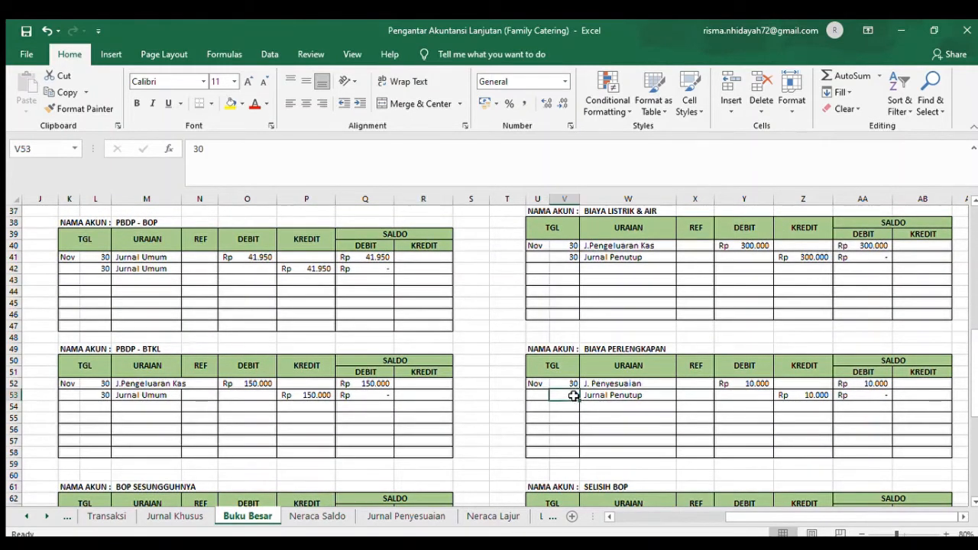
{"action": "left_click", "coordinate": [631, 395]}
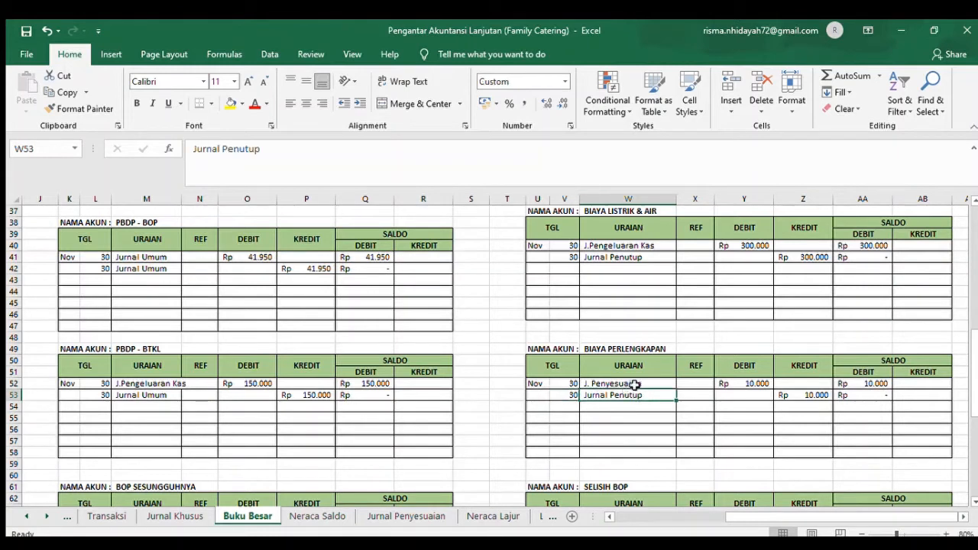
{"action": "left_click", "coordinate": [635, 385]}
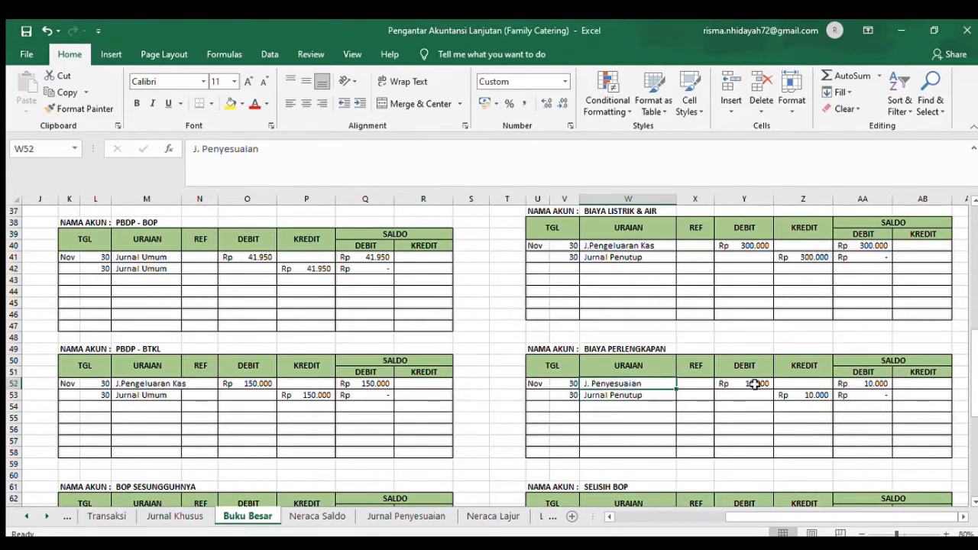
{"action": "left_click", "coordinate": [873, 383]}
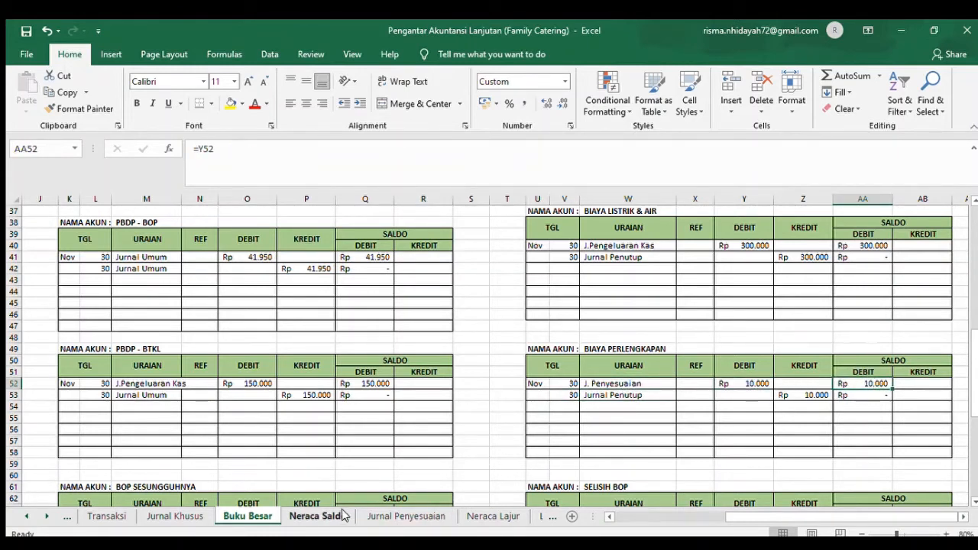
- Trace the Perlengkapan adjustment to the Persediaan Perlengkapan ledger in Buku Besar and check the credit and saldo formulas in row 53
{"action": "left_click", "coordinate": [405, 516]}
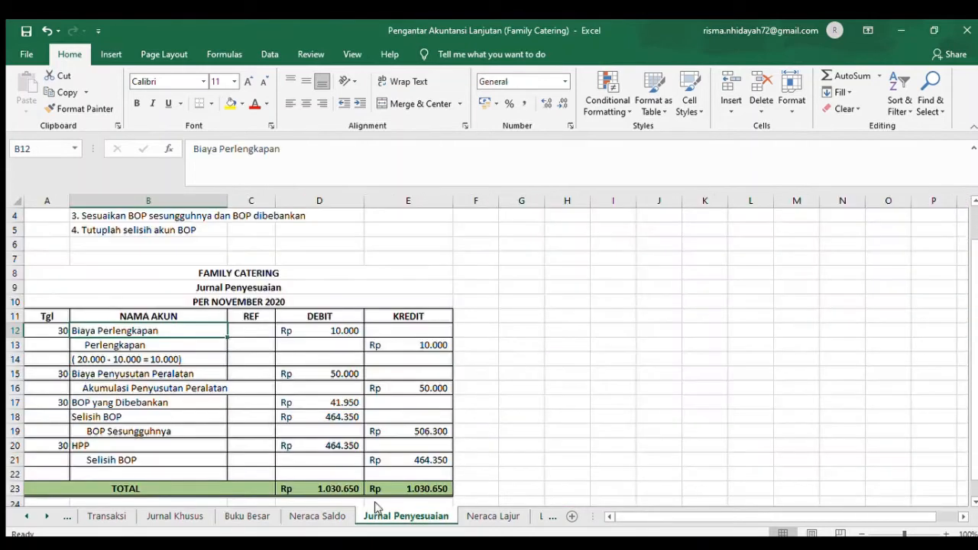
{"action": "left_click", "coordinate": [203, 346]}
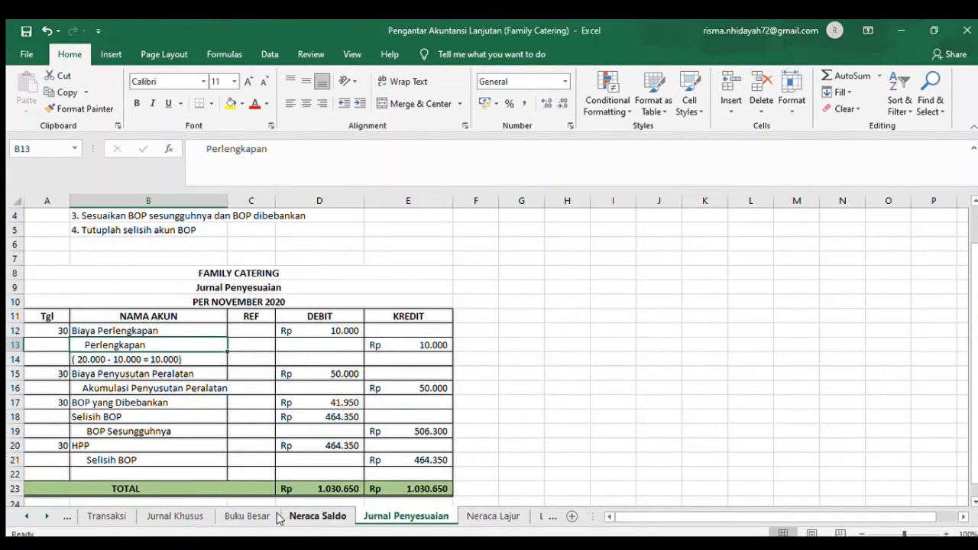
{"action": "left_click", "coordinate": [246, 515]}
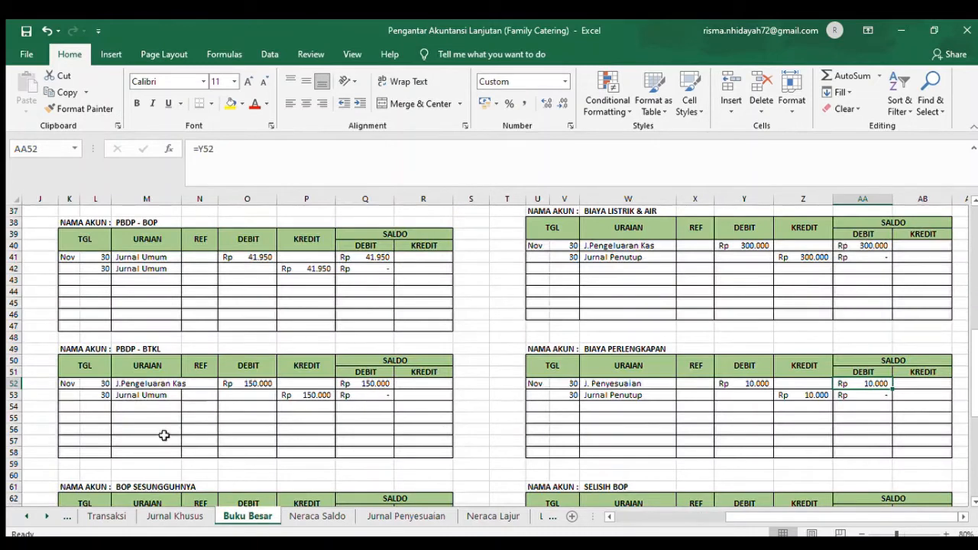
{"action": "left_click", "coordinate": [652, 517]}
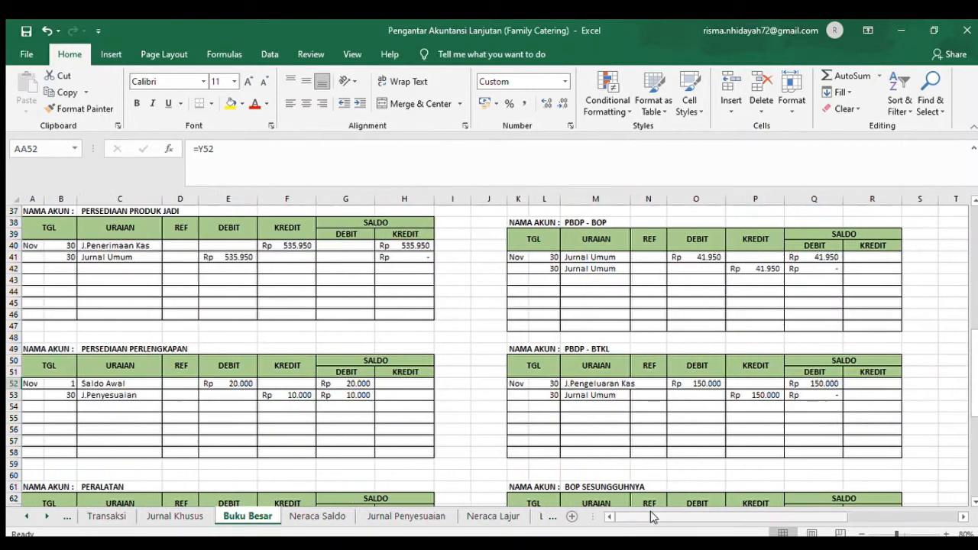
{"action": "left_click", "coordinate": [109, 384]}
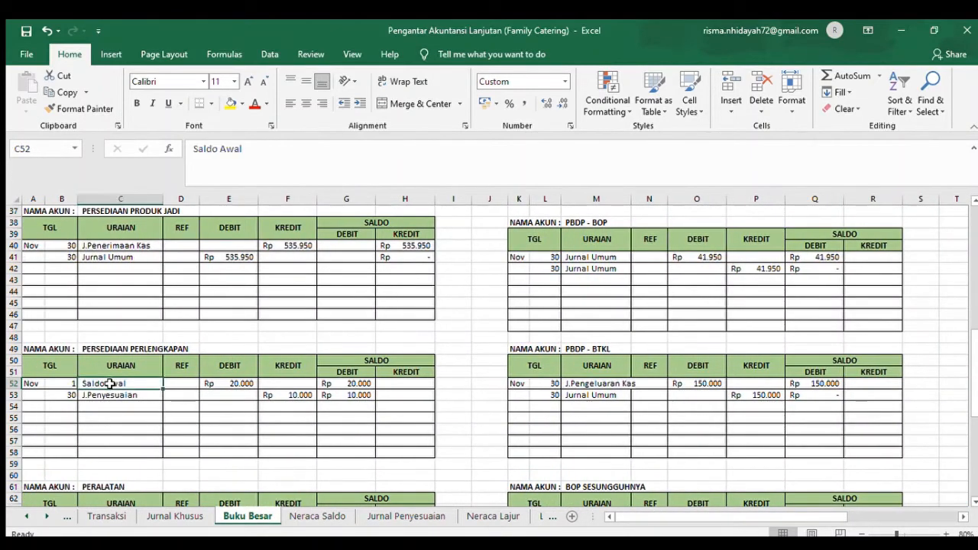
{"action": "left_click", "coordinate": [66, 395]}
{"action": "left_click", "coordinate": [114, 406]}
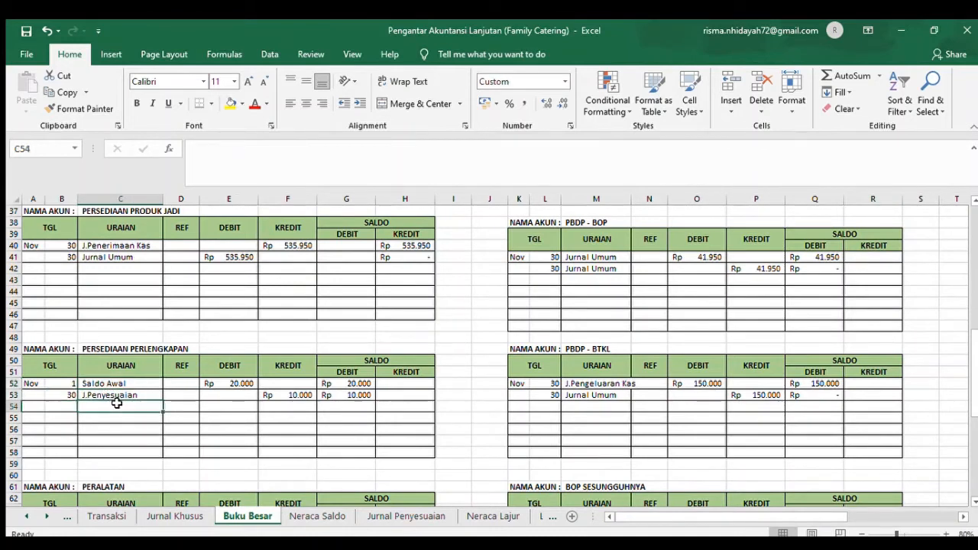
{"action": "left_click", "coordinate": [281, 395]}
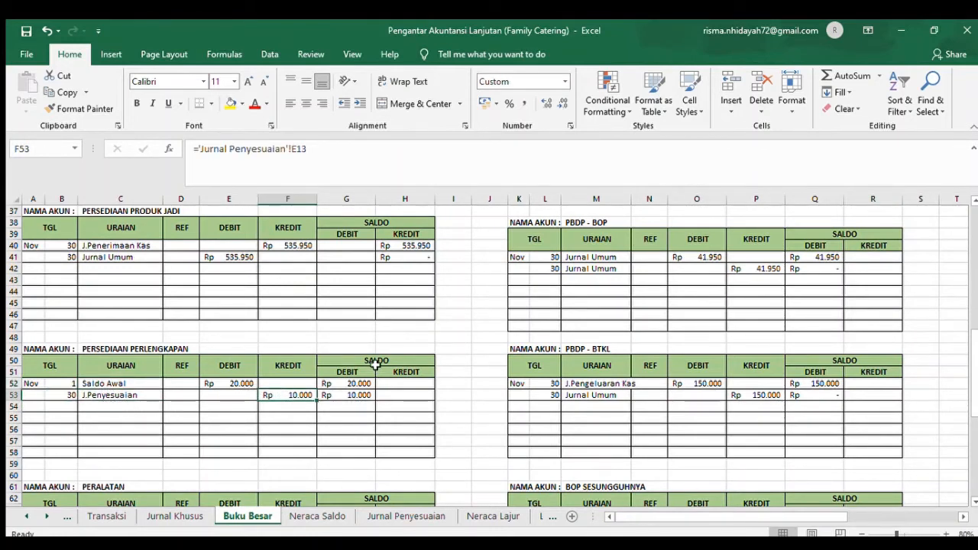
{"action": "left_click", "coordinate": [368, 391]}
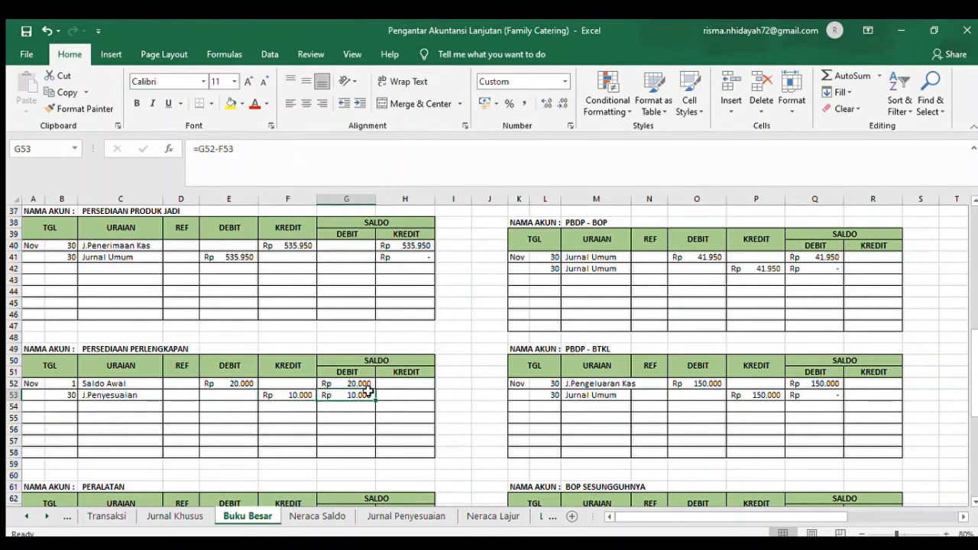
- Return to the Biaya Penyusutan Peralatan entry in Jurnal Penyesuaian and locate the equipment depreciation ledgers in Buku Besar
{"action": "left_click", "coordinate": [424, 512]}
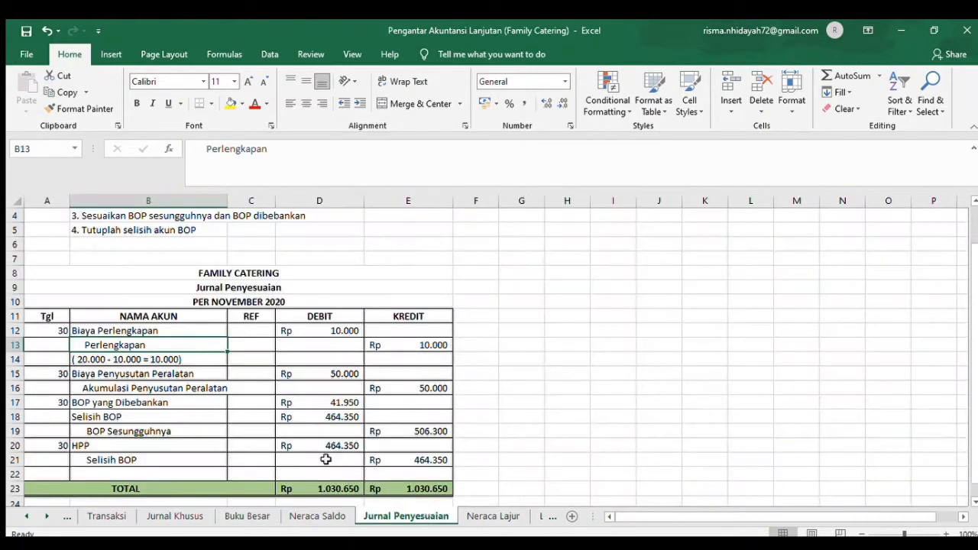
{"action": "left_click", "coordinate": [90, 373]}
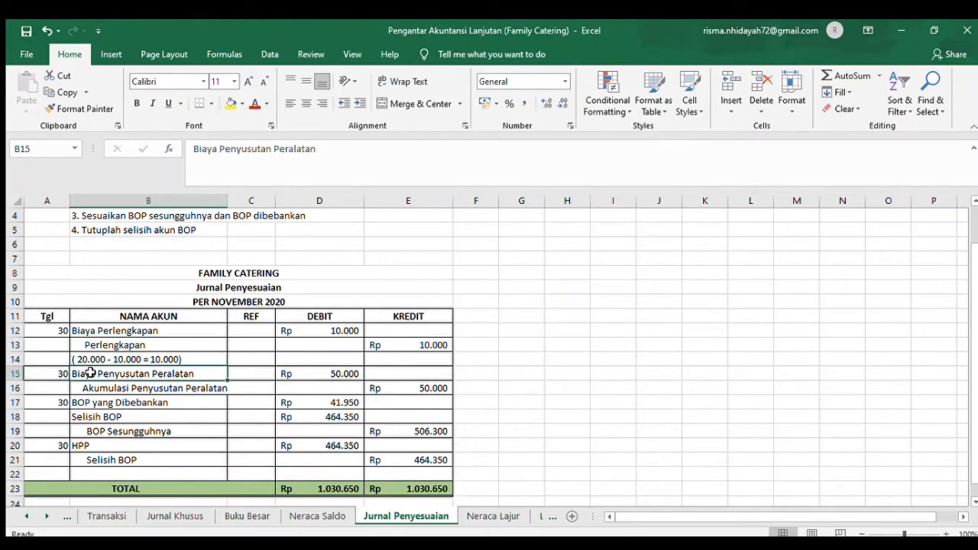
{"action": "left_click", "coordinate": [244, 516]}
{"action": "left_click", "coordinate": [194, 491]}
{"action": "key", "text": "Down"}
{"action": "key", "text": "Down"}
{"action": "key", "text": "Down"}
{"action": "key", "text": "Down"}
{"action": "key", "text": "Down"}
{"action": "key", "text": "Down"}
{"action": "key", "text": "Down"}
{"action": "key", "text": "Down"}
{"action": "key", "text": "Down"}
{"action": "key", "text": "Down"}
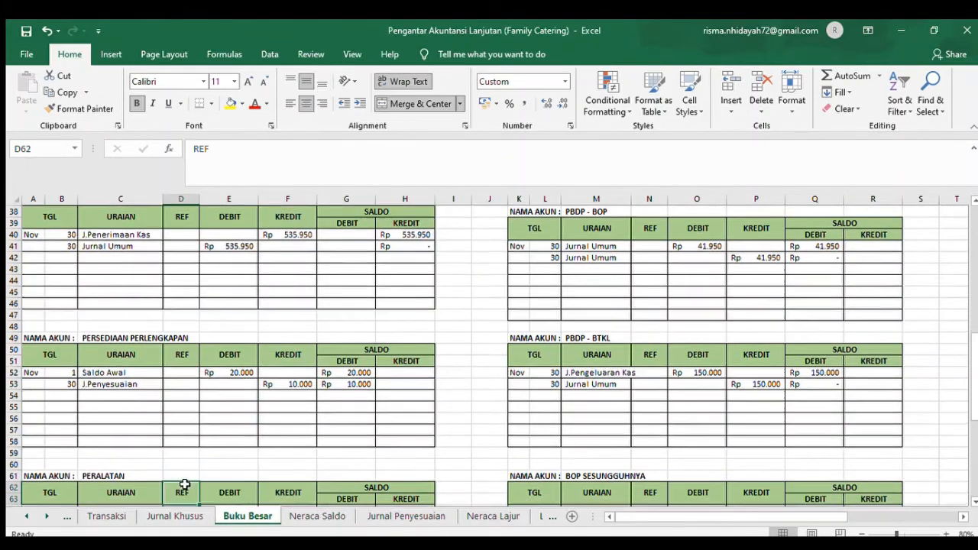
{"action": "key", "text": "Down"}
{"action": "key", "text": "Down"}
{"action": "key", "text": "Down"}
{"action": "key", "text": "Down"}
{"action": "key", "text": "Down"}
{"action": "key", "text": "Down"}
{"action": "key", "text": "Down"}
{"action": "key", "text": "Down"}
{"action": "key", "text": "Down"}
{"action": "key", "text": "Down"}
{"action": "key", "text": "Down"}
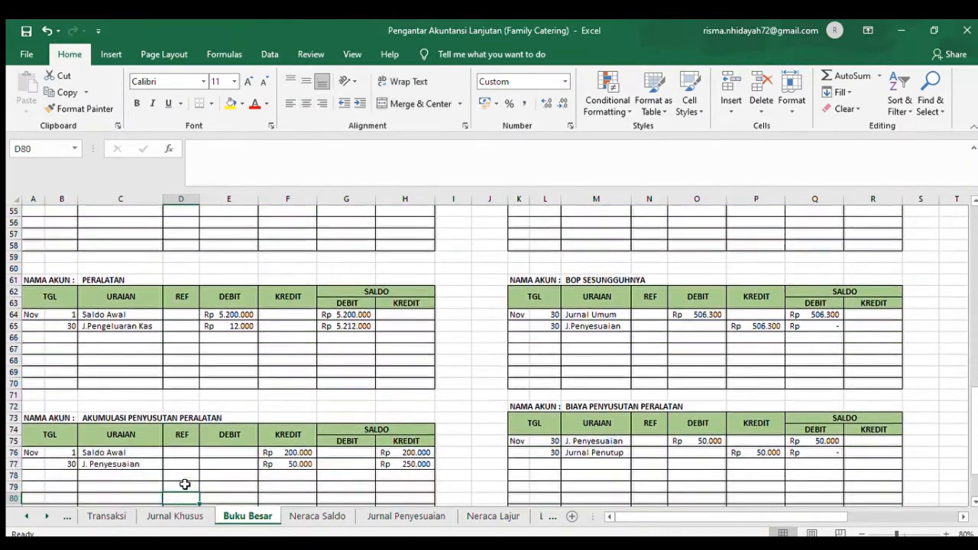
- Examine the Akumulasi Penyusutan Peralatan ledger's J. Penyesuaian row, checking the credit reference in F77 and the saldo formulas in H76 and H77
{"action": "left_click", "coordinate": [50, 441]}
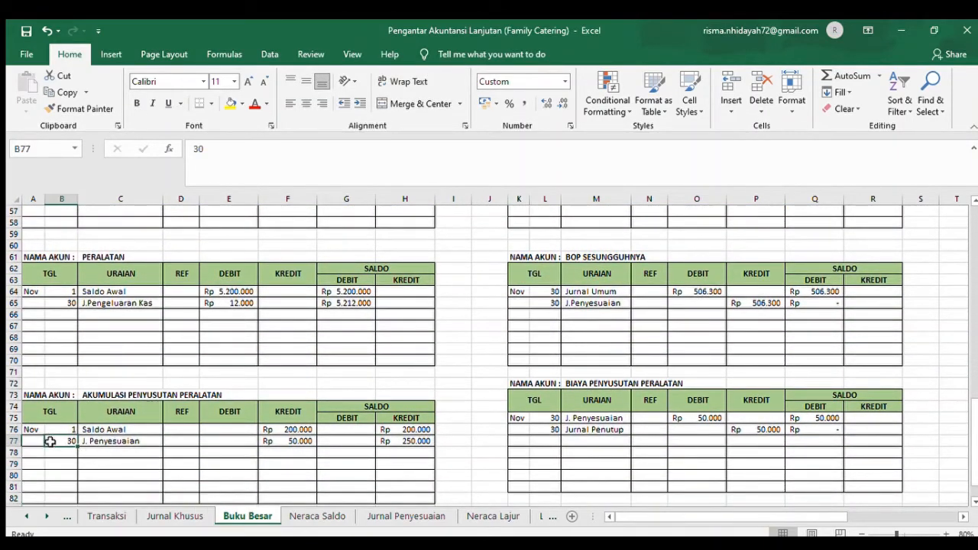
{"action": "left_click", "coordinate": [141, 456]}
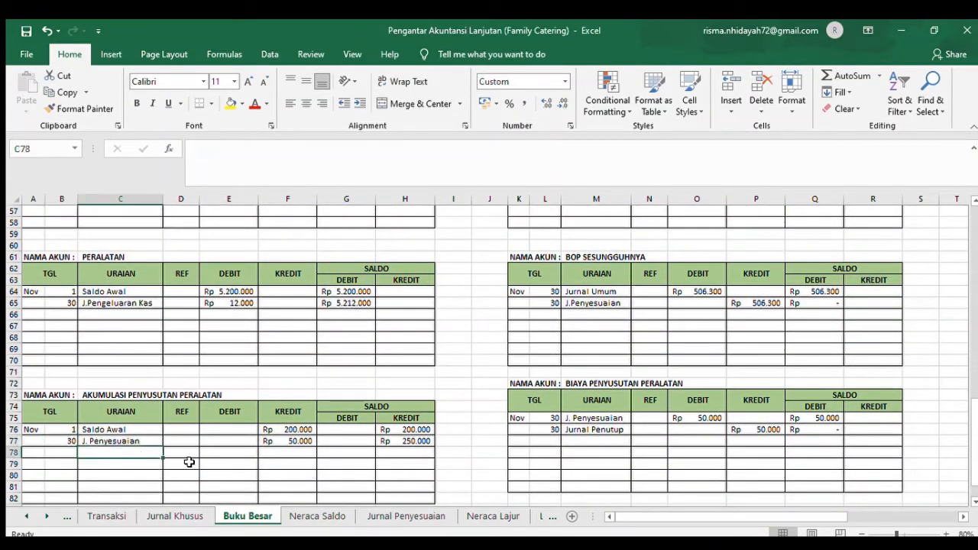
{"action": "left_click", "coordinate": [298, 454]}
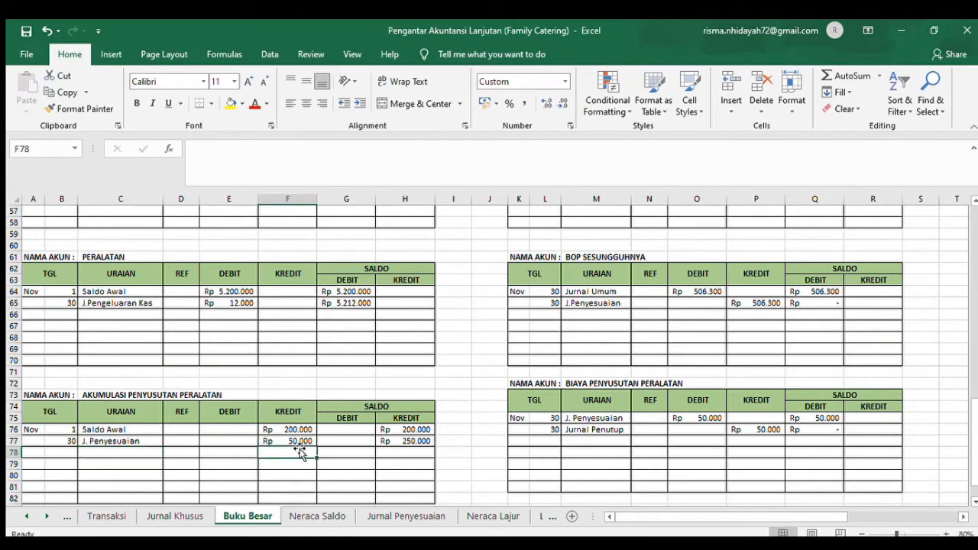
{"action": "left_click", "coordinate": [409, 430]}
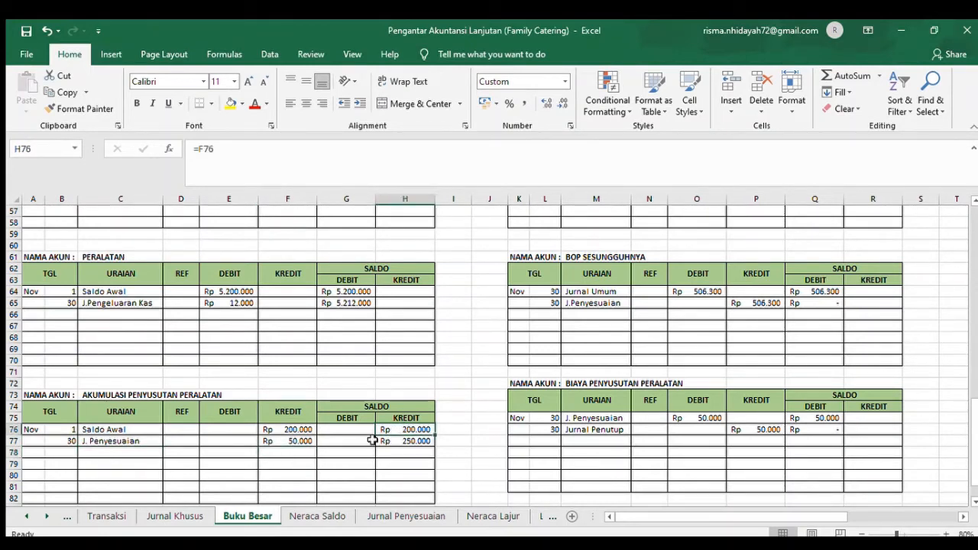
{"action": "left_click", "coordinate": [276, 440]}
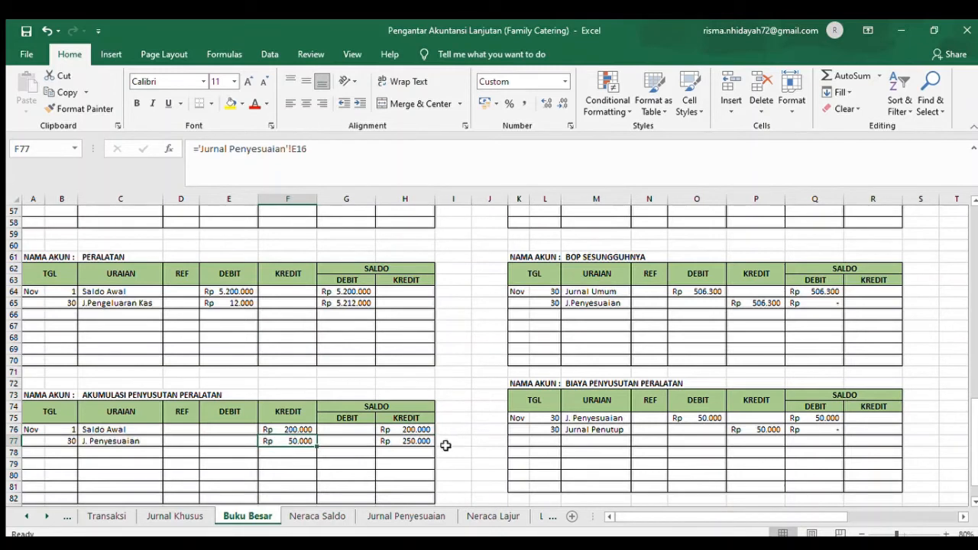
{"action": "left_click", "coordinate": [419, 437]}
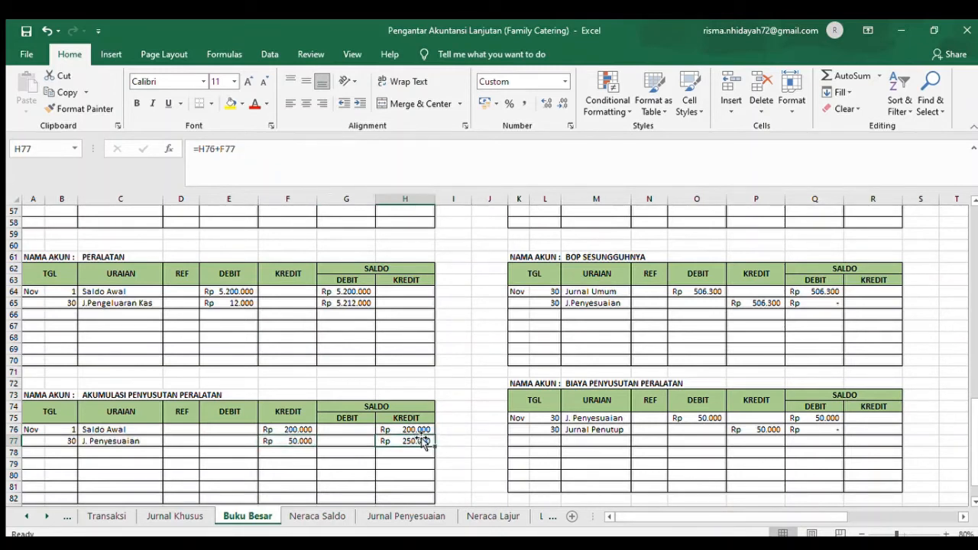
- Select the Akumulasi Penyusutan Peralatan entry in Jurnal Penyesuaian and check the Biaya Penyusutan Peralatan ledger's debit reference in Buku Besar cell O75
{"action": "left_click", "coordinate": [389, 519]}
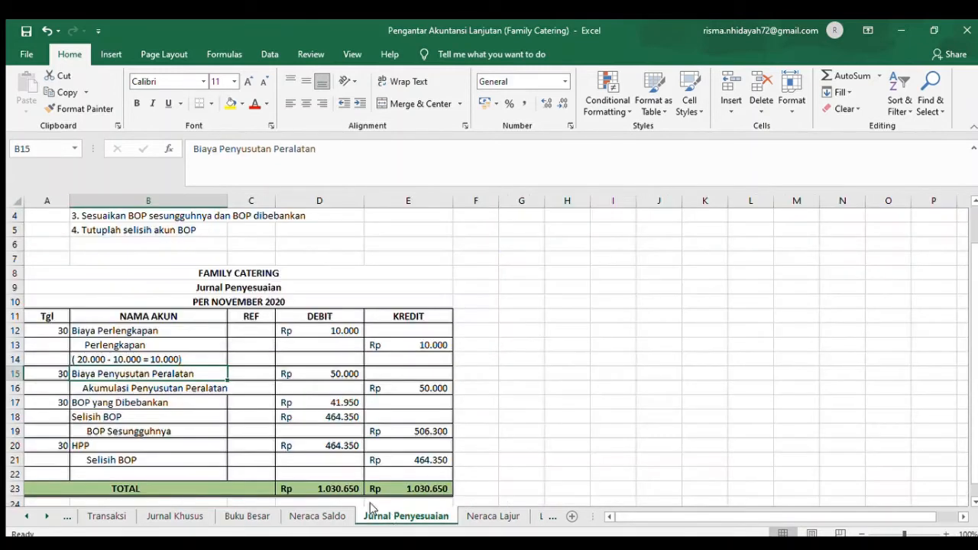
{"action": "left_click", "coordinate": [166, 388]}
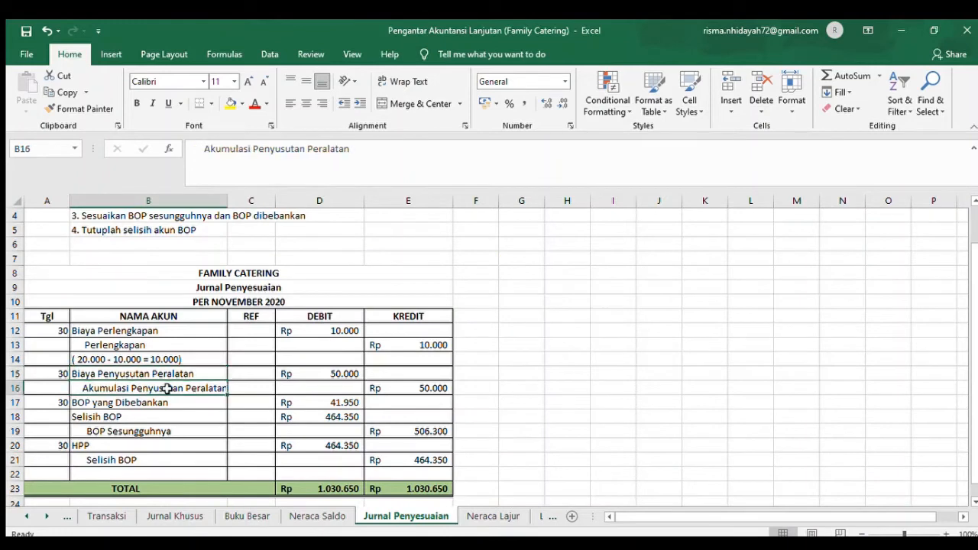
{"action": "left_click", "coordinate": [227, 519]}
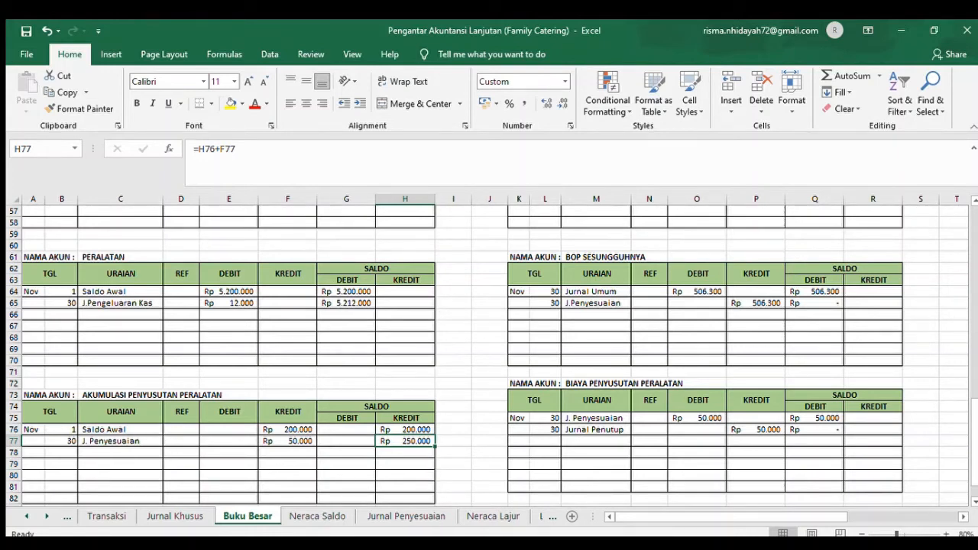
{"action": "left_click", "coordinate": [416, 514]}
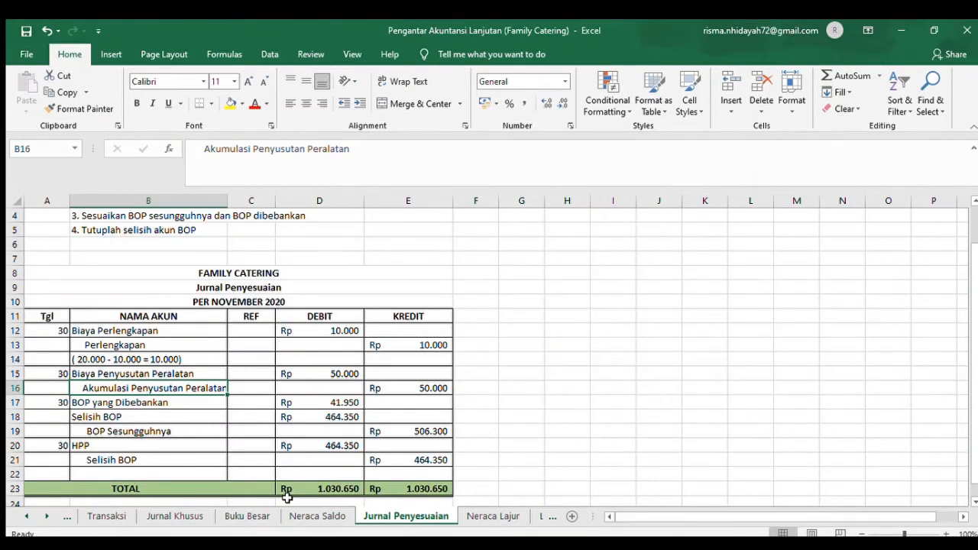
{"action": "left_click", "coordinate": [317, 516]}
{"action": "left_click", "coordinate": [250, 518]}
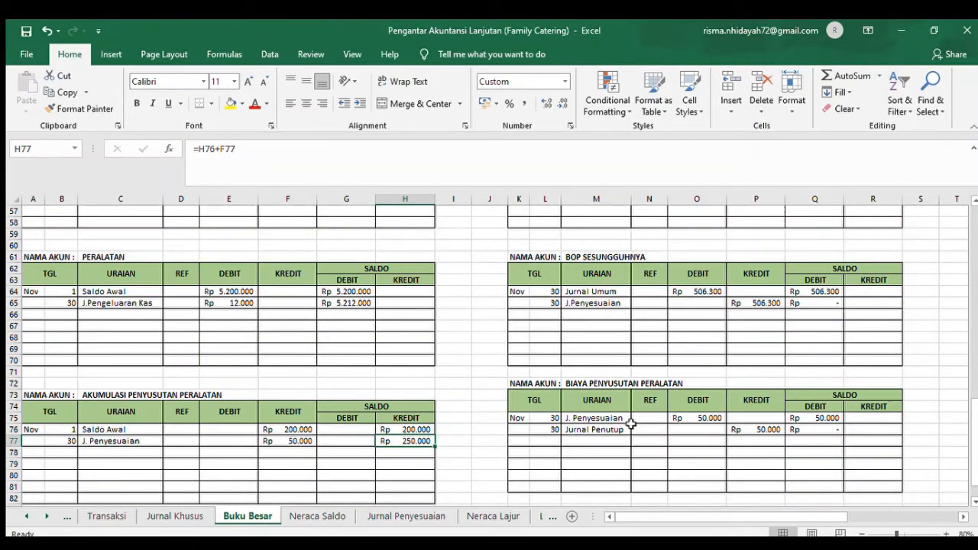
{"action": "left_click", "coordinate": [606, 429]}
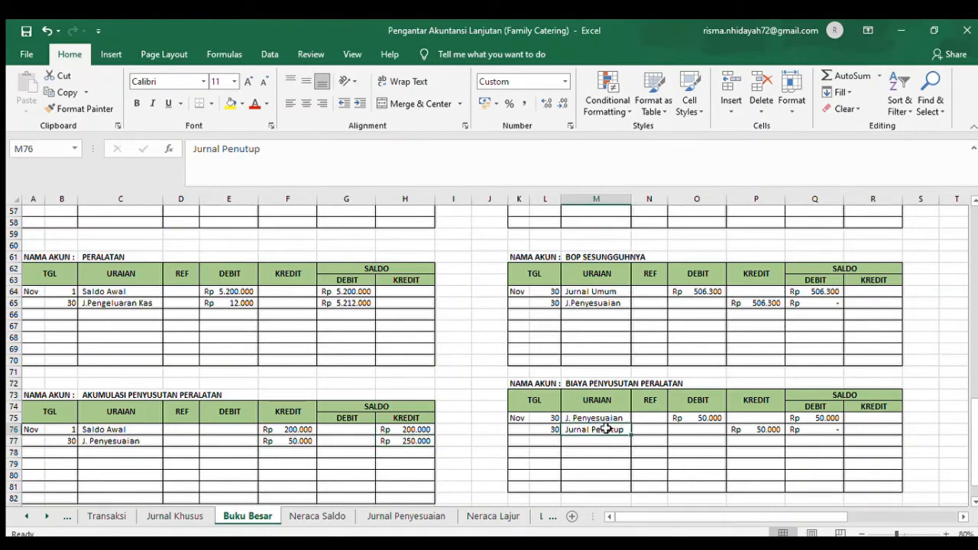
{"action": "left_click", "coordinate": [700, 419]}
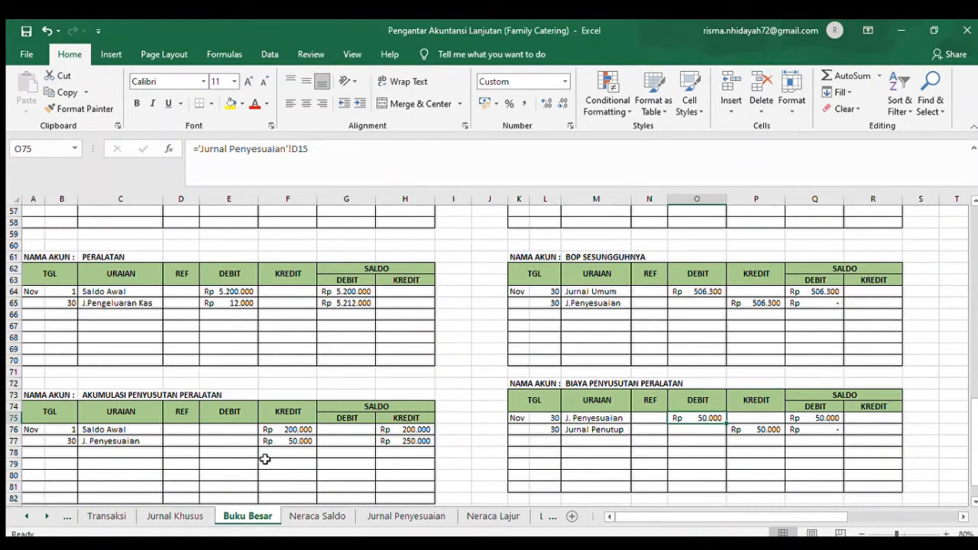
- Trace the Akumulasi Penyusutan Peralatan adjustment to its Buku Besar ledger and recheck the credit reference in F77 and saldo formula in H77
{"action": "left_click", "coordinate": [441, 517]}
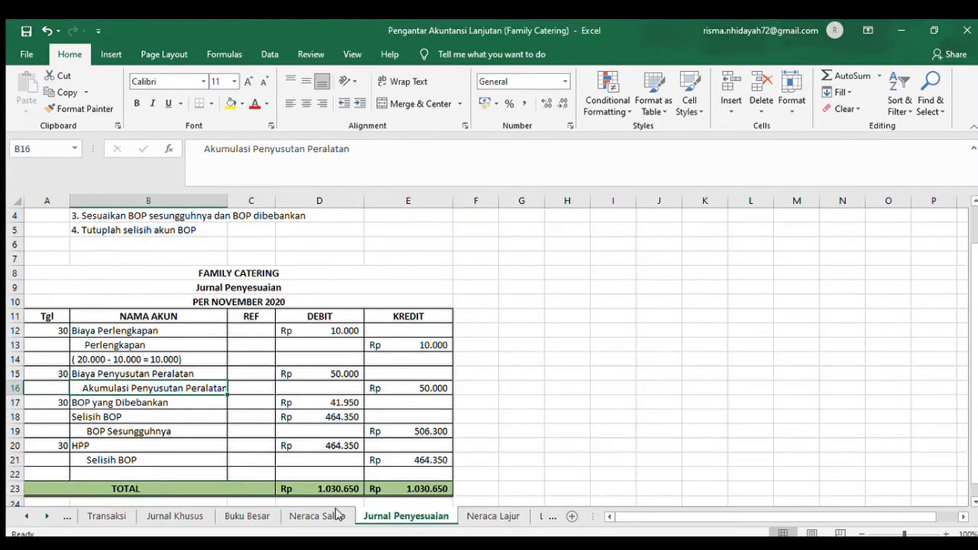
{"action": "left_click", "coordinate": [249, 516]}
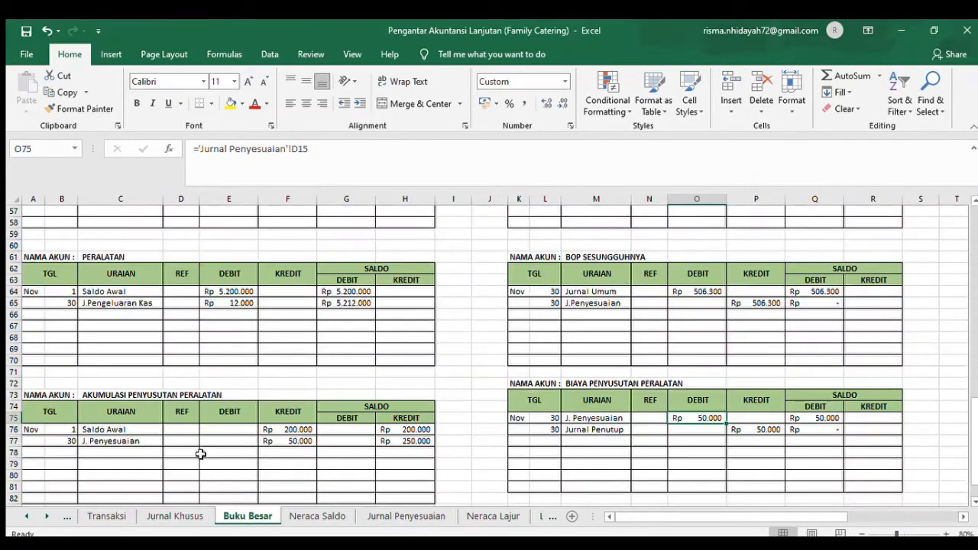
{"action": "left_click", "coordinate": [112, 441]}
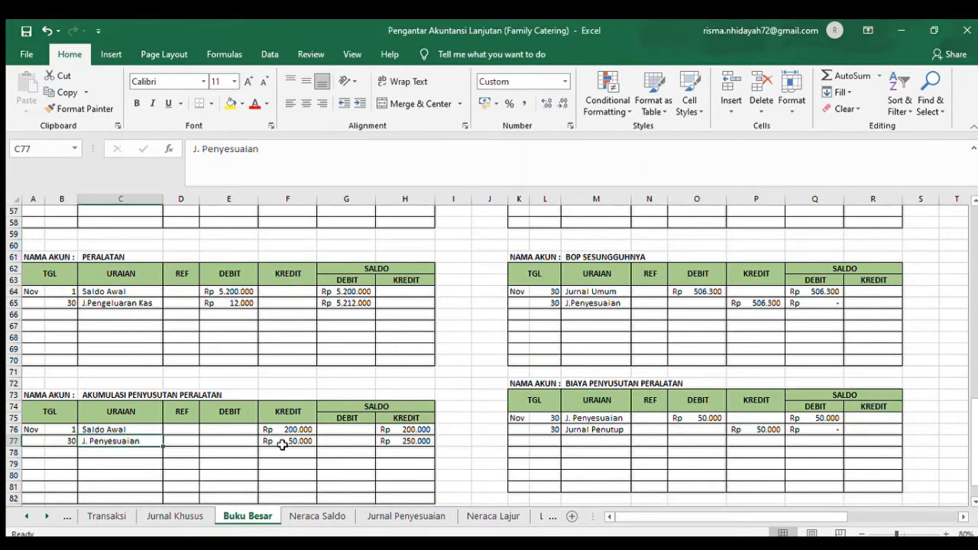
{"action": "left_click", "coordinate": [282, 443]}
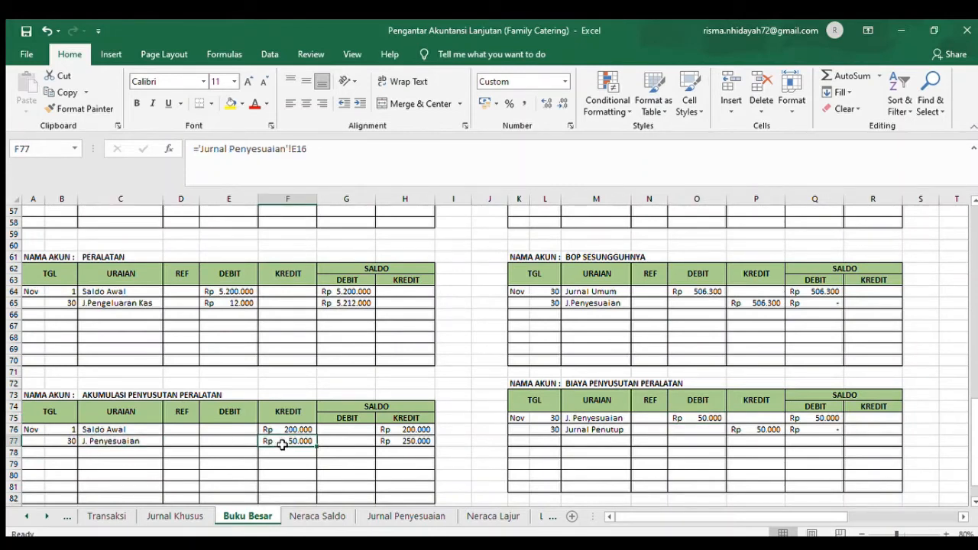
{"action": "left_click", "coordinate": [419, 442]}
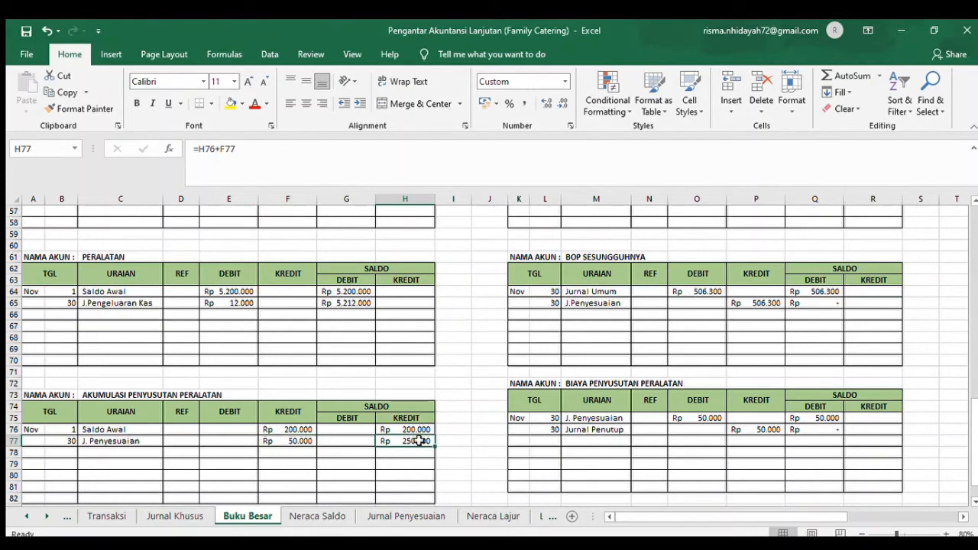
- Trace the BOP yang Dibebankan adjustment from Jurnal Penyesuaian to the BOP Dibebankan ledger in Buku Besar and check the saldo formula in AB5
{"action": "left_click", "coordinate": [406, 517]}
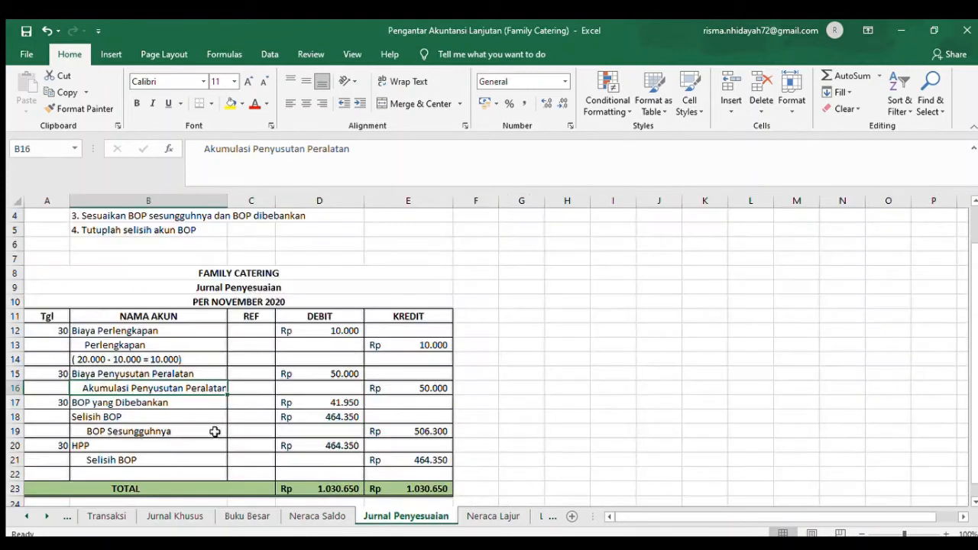
{"action": "left_click", "coordinate": [109, 405]}
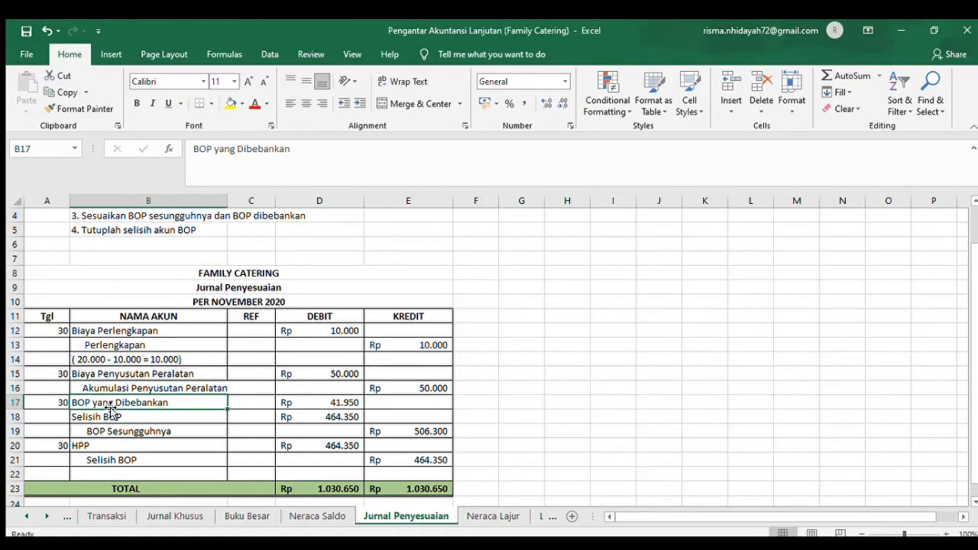
{"action": "left_click", "coordinate": [247, 516]}
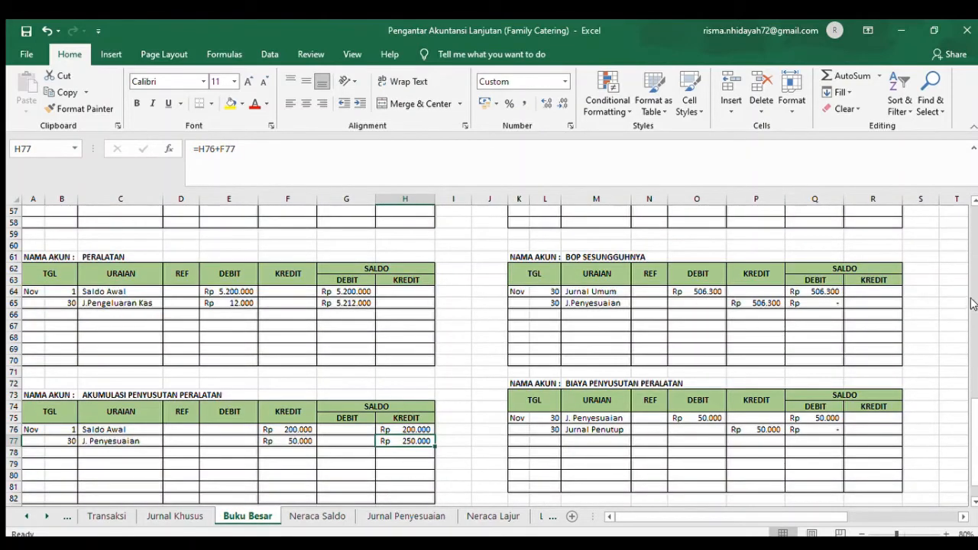
{"action": "left_click", "coordinate": [962, 515]}
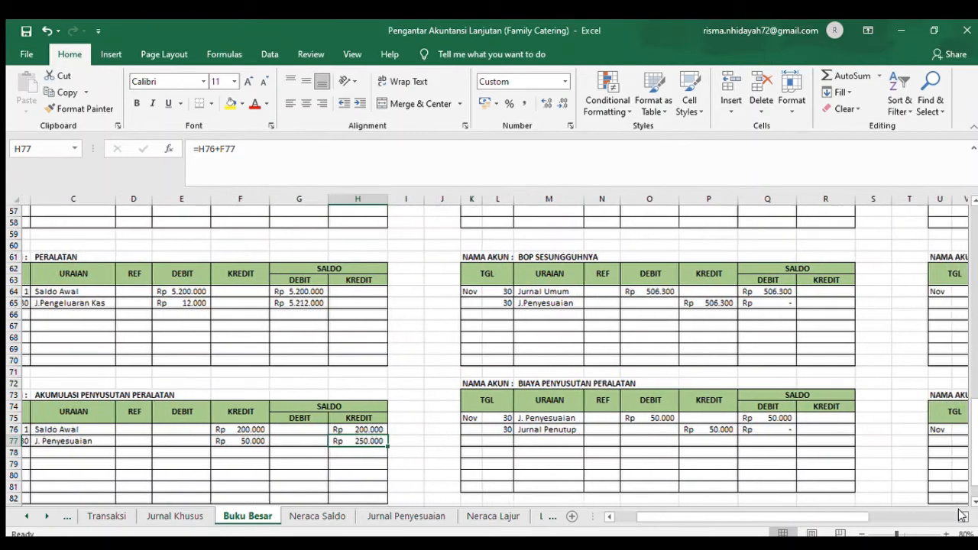
{"action": "left_click", "coordinate": [960, 514]}
{"action": "left_click", "coordinate": [975, 280]}
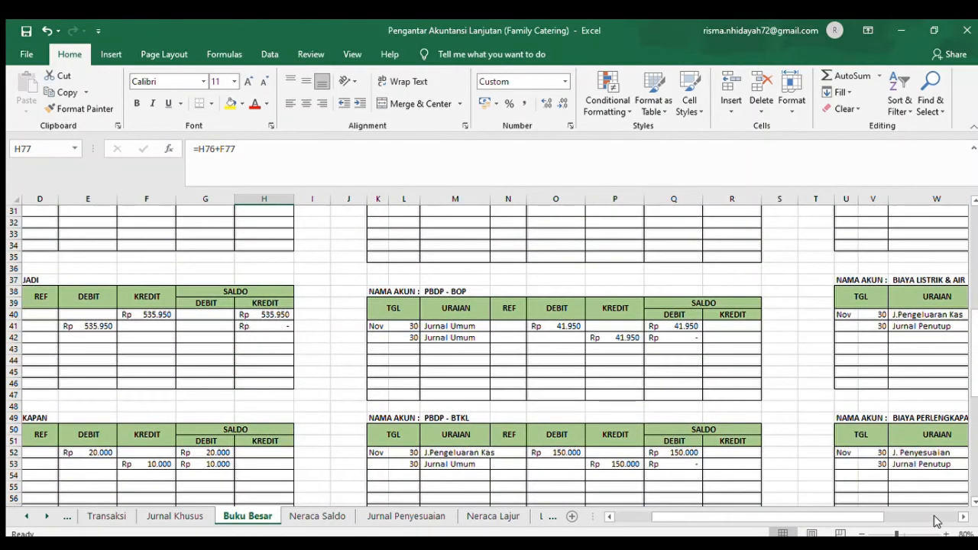
{"action": "left_click", "coordinate": [934, 517]}
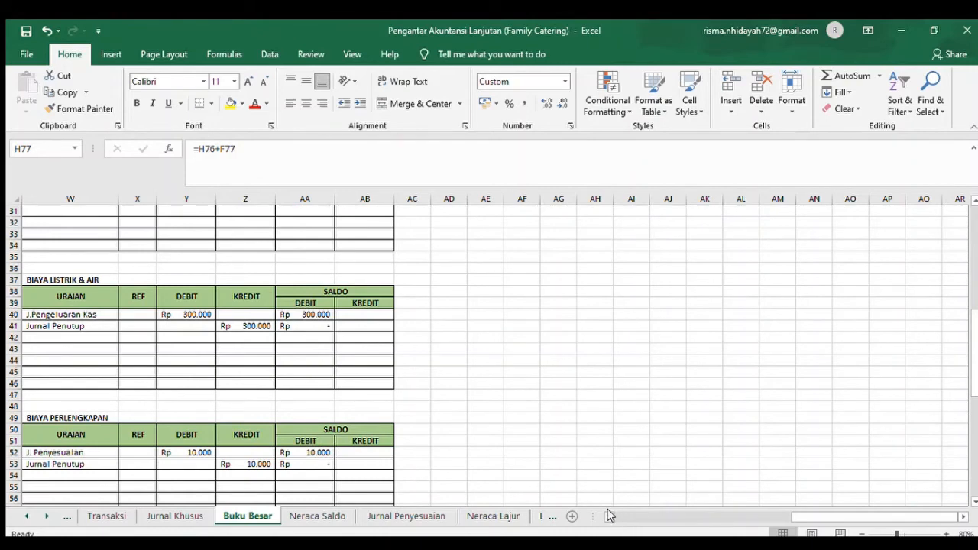
{"action": "left_click", "coordinate": [609, 516]}
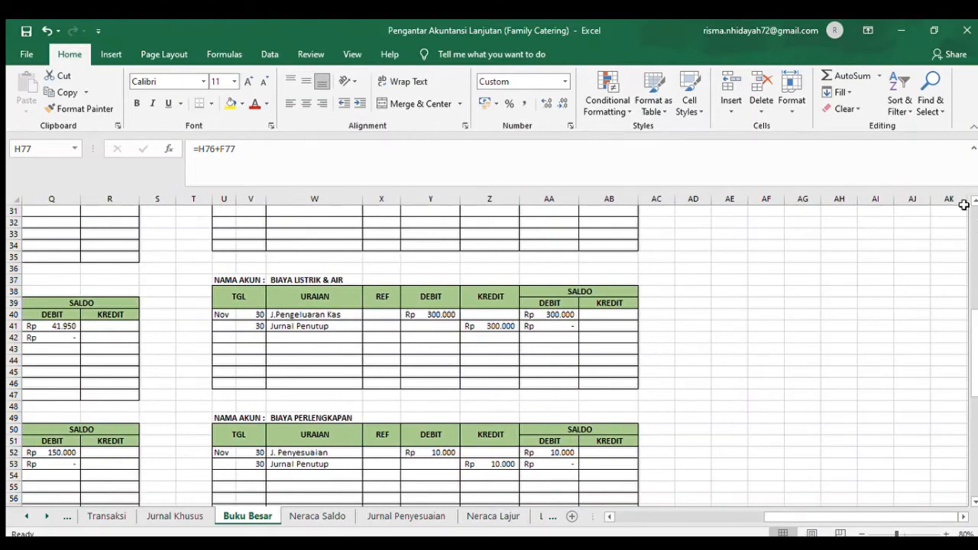
{"action": "left_click", "coordinate": [973, 205]}
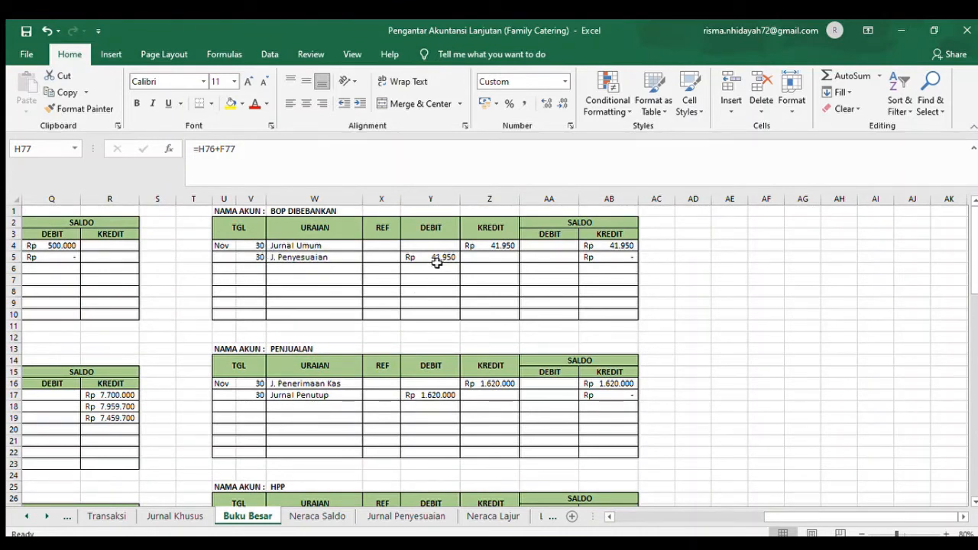
{"action": "left_click", "coordinate": [603, 258]}
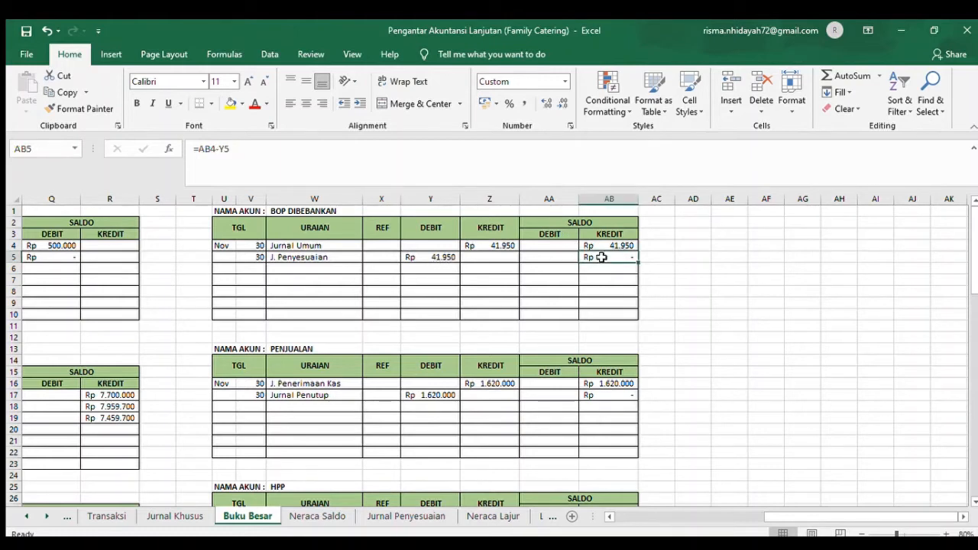
- Trace the Selisih BOP adjustment to its Buku Besar ledger, checking the debit reference in Y64 and its source formula in Jurnal Penyesuaian cell D18
{"action": "left_click", "coordinate": [378, 512]}
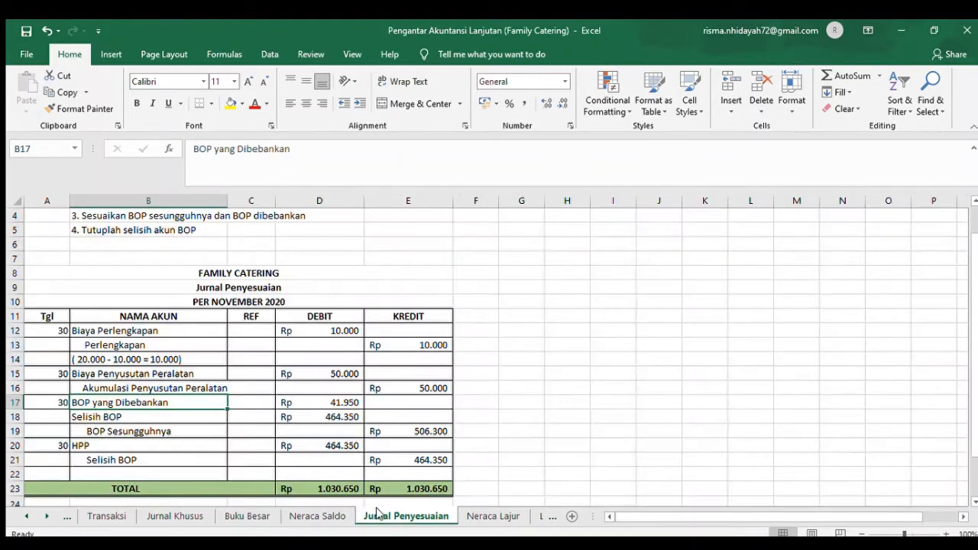
{"action": "left_click", "coordinate": [92, 419]}
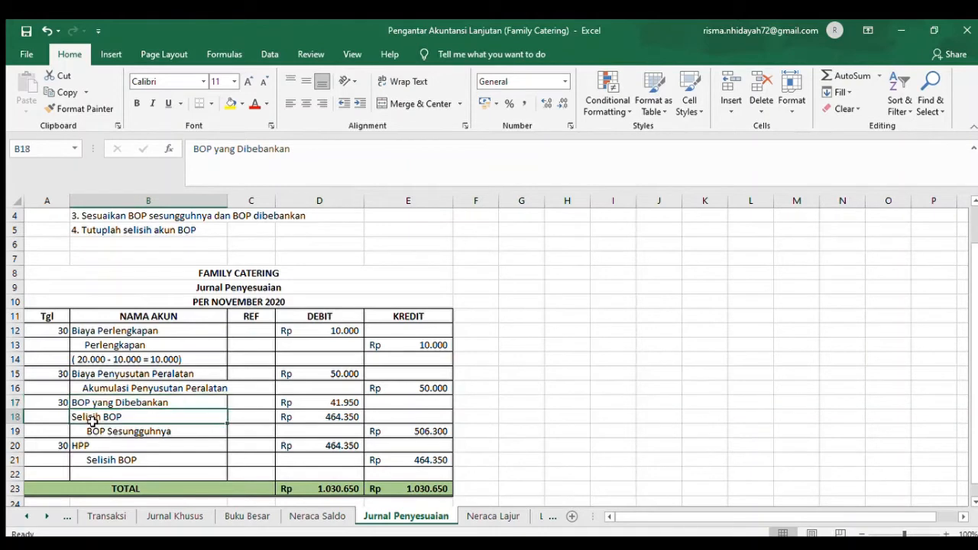
{"action": "left_click", "coordinate": [248, 516]}
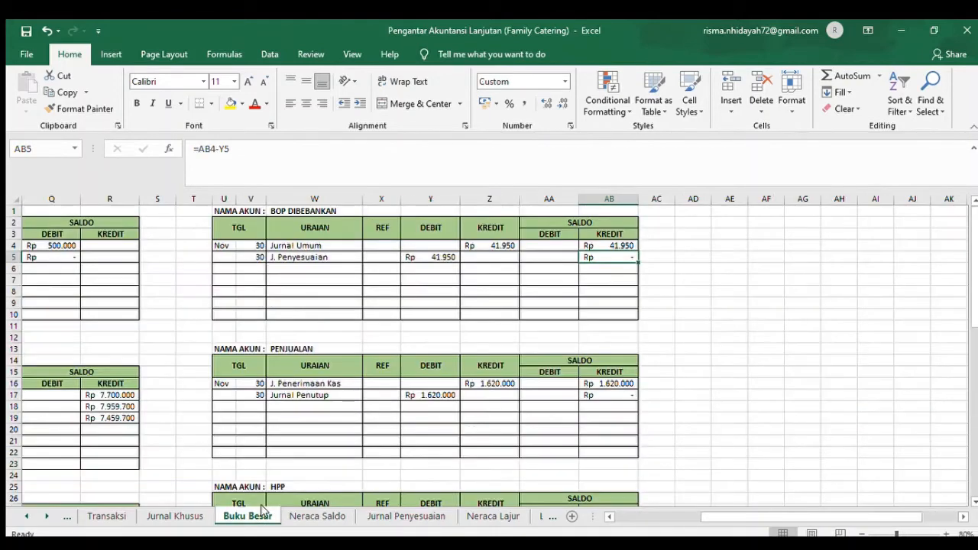
{"action": "left_click", "coordinate": [973, 453]}
{"action": "left_click", "coordinate": [973, 452]}
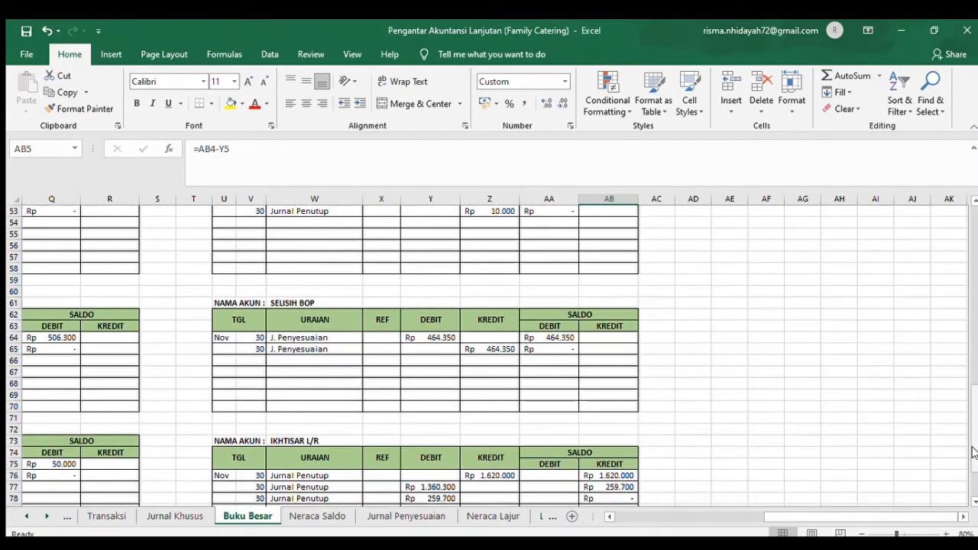
{"action": "scroll", "coordinate": [974, 463], "scroll_direction": "down", "scroll_amount": 3}
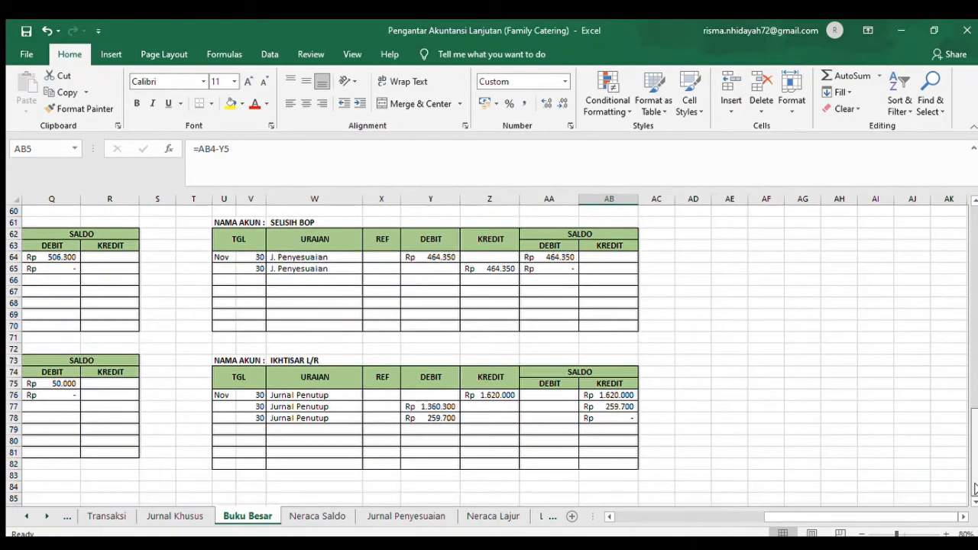
{"action": "left_click_drag", "start_coordinate": [247, 269], "coordinate": [453, 269]}
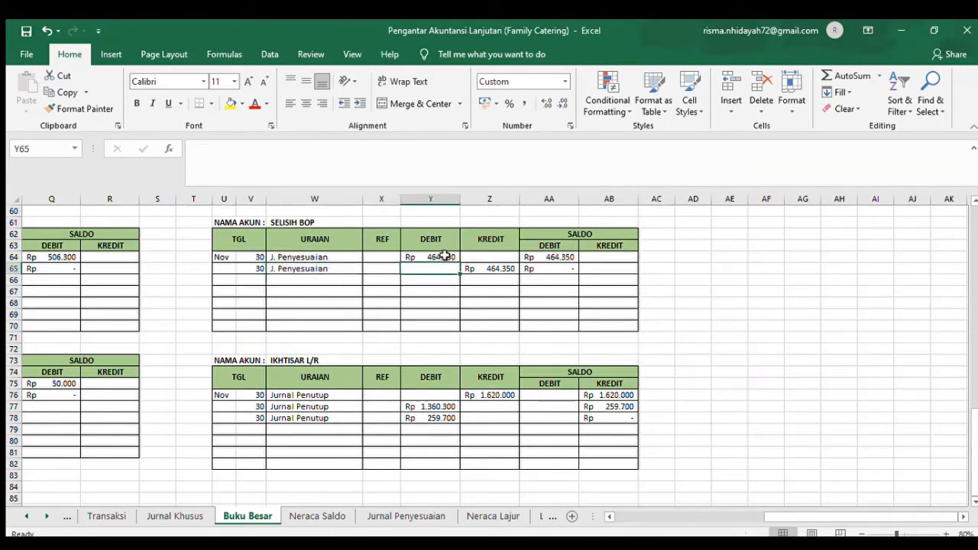
{"action": "left_click", "coordinate": [445, 257]}
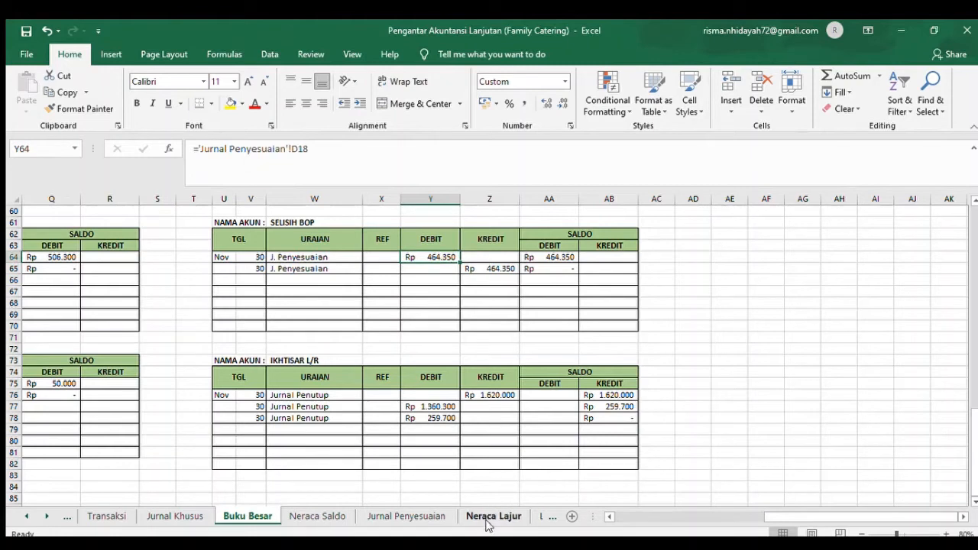
{"action": "left_click", "coordinate": [376, 514]}
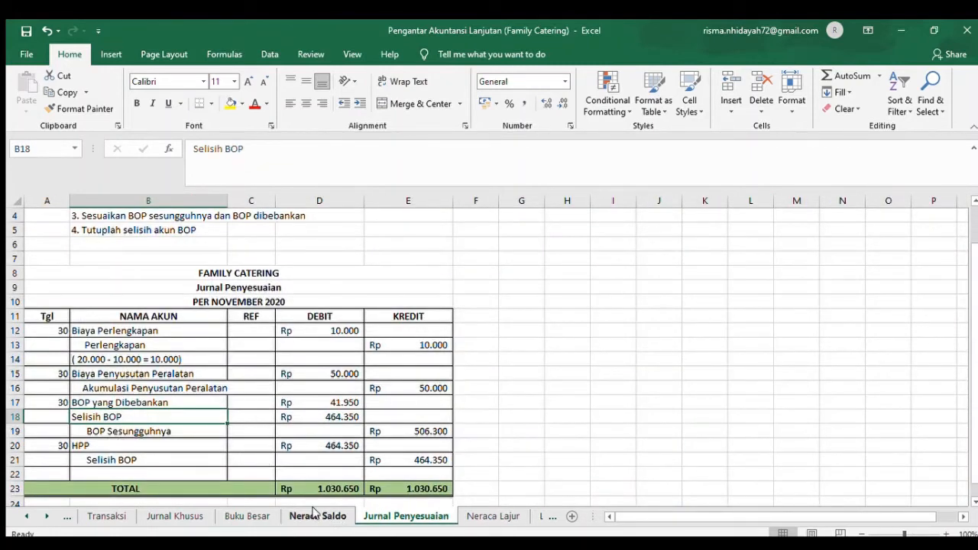
{"action": "left_click", "coordinate": [328, 418]}
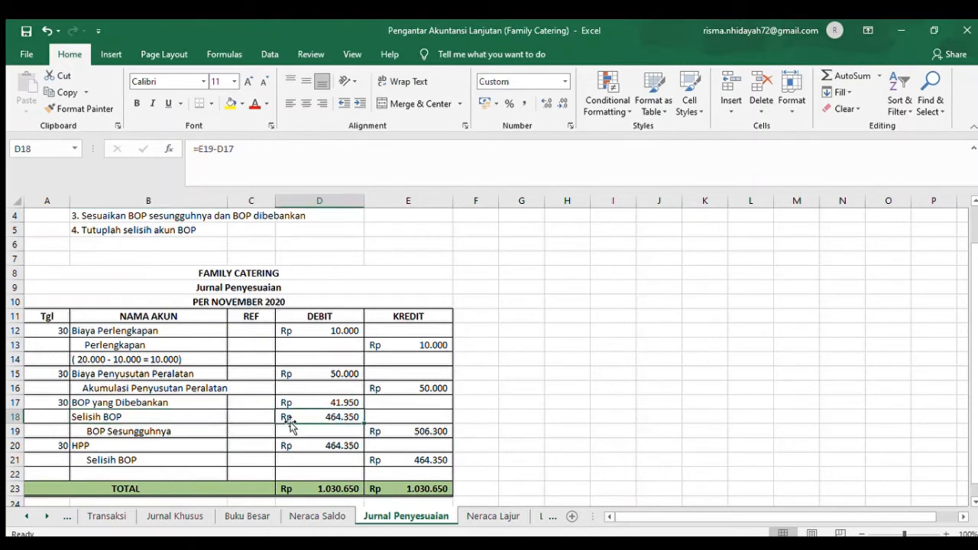
- Trace the BOP Sesungguhnya adjustment from Jurnal Penyesuaian to its Buku Besar ledger, checking the credit reference in P65 and saldo formula in Q64
{"action": "left_click", "coordinate": [143, 432]}
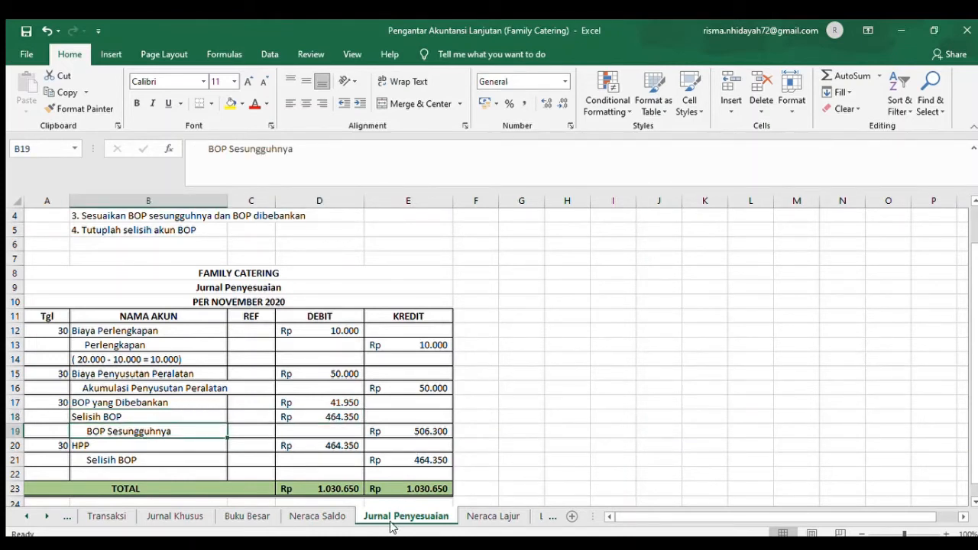
{"action": "left_click", "coordinate": [255, 517]}
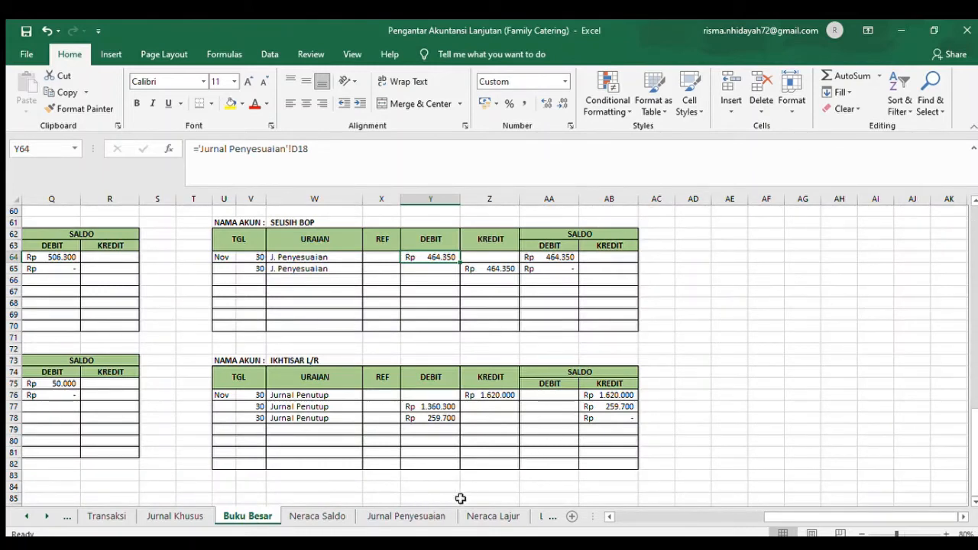
{"action": "left_click", "coordinate": [436, 516]}
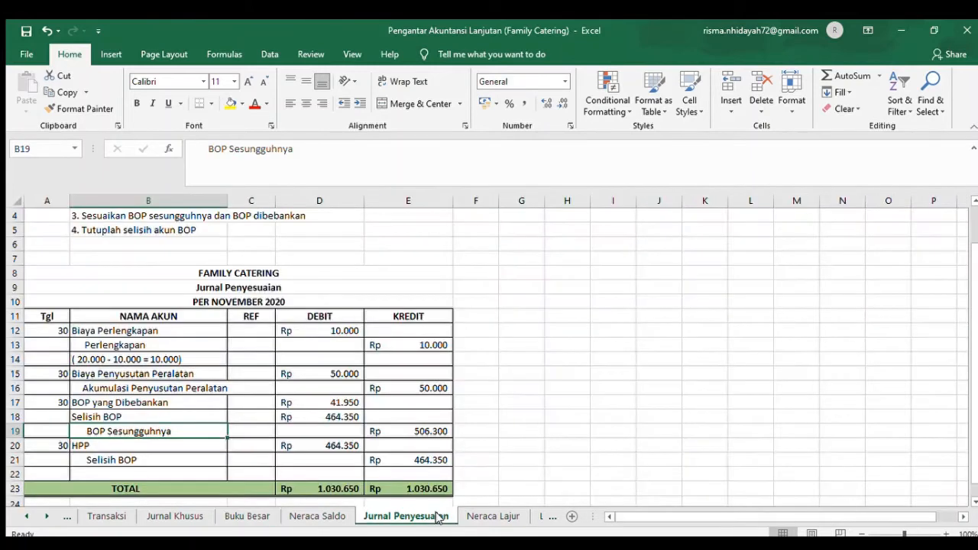
{"action": "left_click", "coordinate": [250, 517]}
{"action": "left_click_drag", "start_coordinate": [782, 513], "coordinate": [740, 519]}
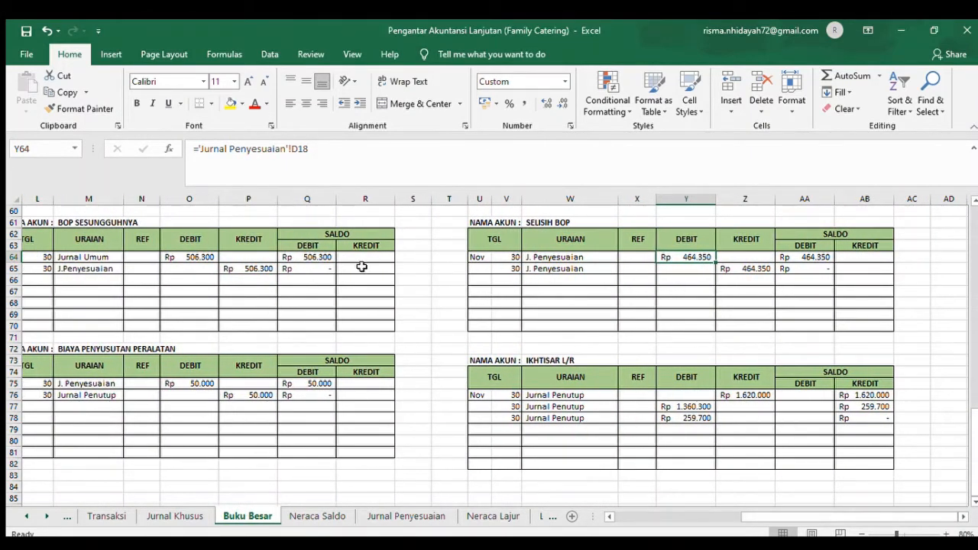
{"action": "left_click", "coordinate": [47, 269]}
{"action": "left_click", "coordinate": [92, 277]}
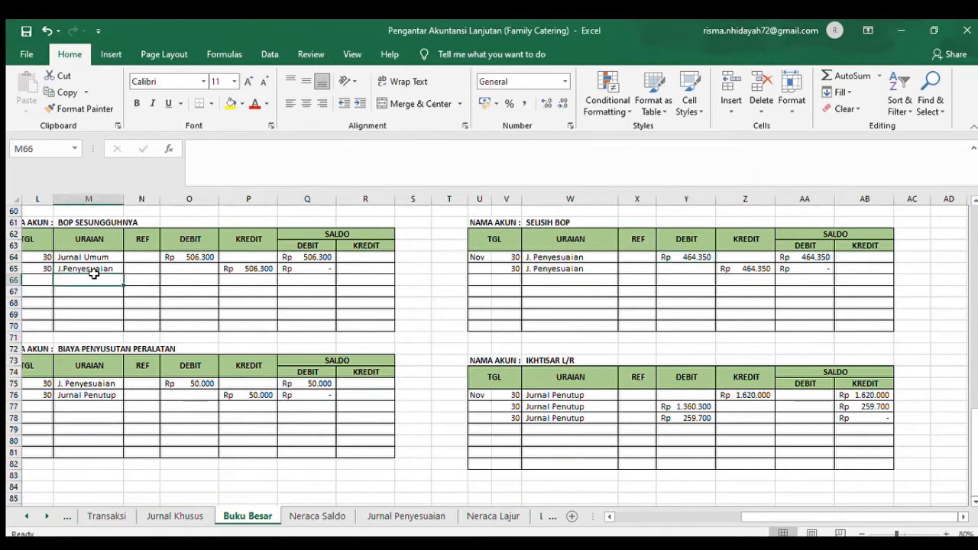
{"action": "left_click", "coordinate": [267, 270]}
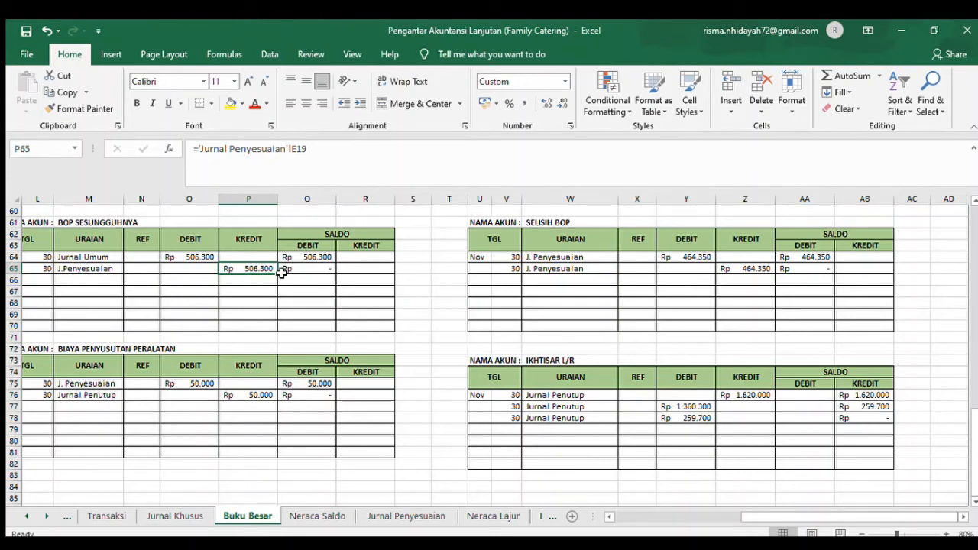
{"action": "left_click", "coordinate": [315, 256]}
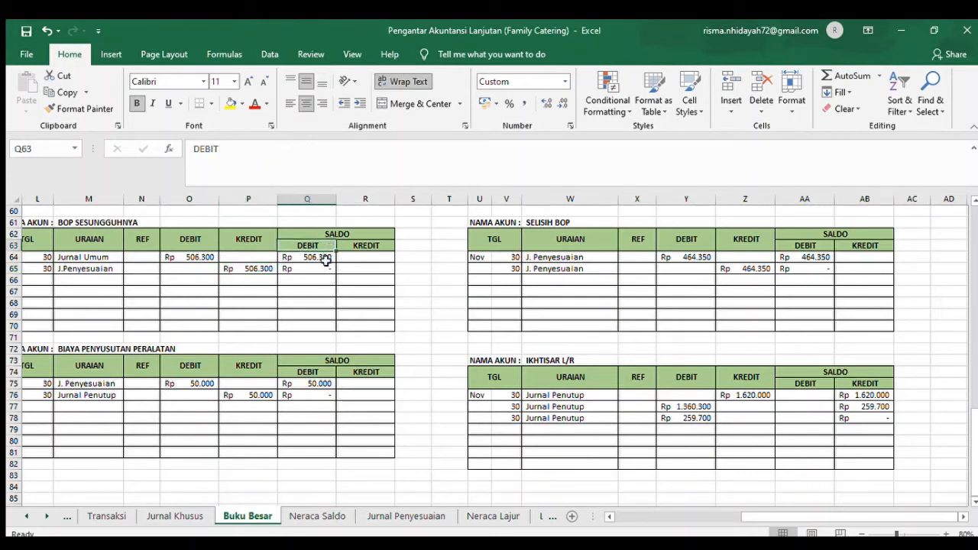
- Trace the HPP adjustment from Jurnal Penyesuaian to the HPP ledger in Buku Besar and check the debit reference in Y29
{"action": "left_click", "coordinate": [398, 515]}
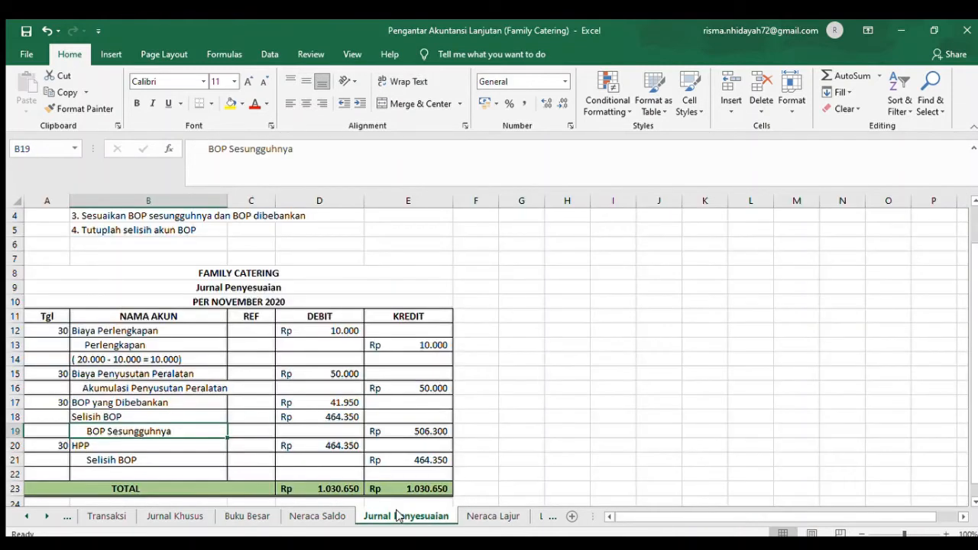
{"action": "left_click", "coordinate": [87, 448]}
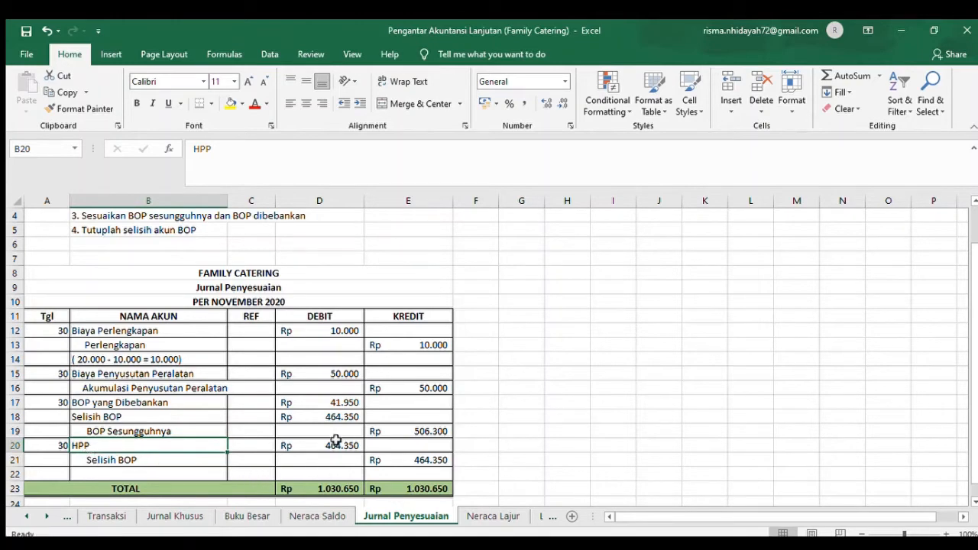
{"action": "left_click", "coordinate": [235, 518]}
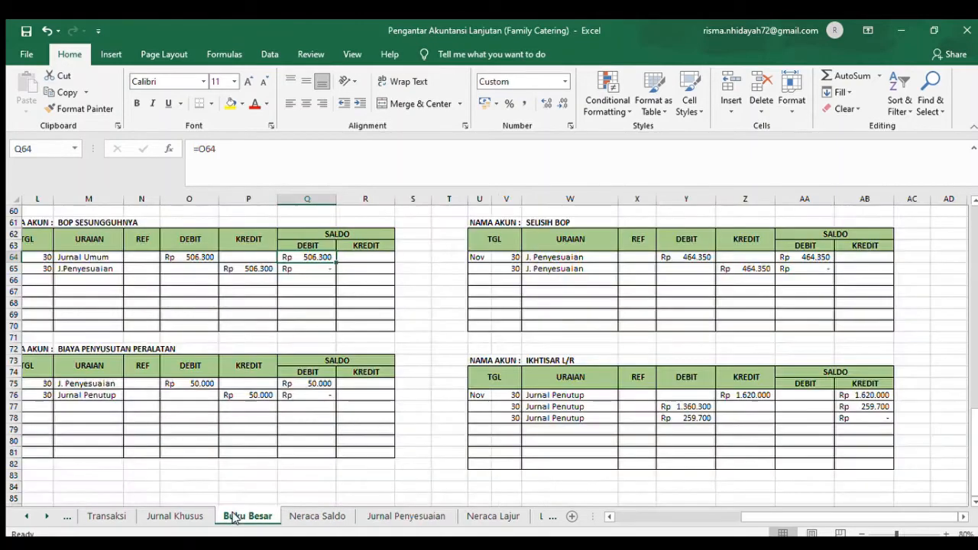
{"action": "left_click", "coordinate": [976, 269]}
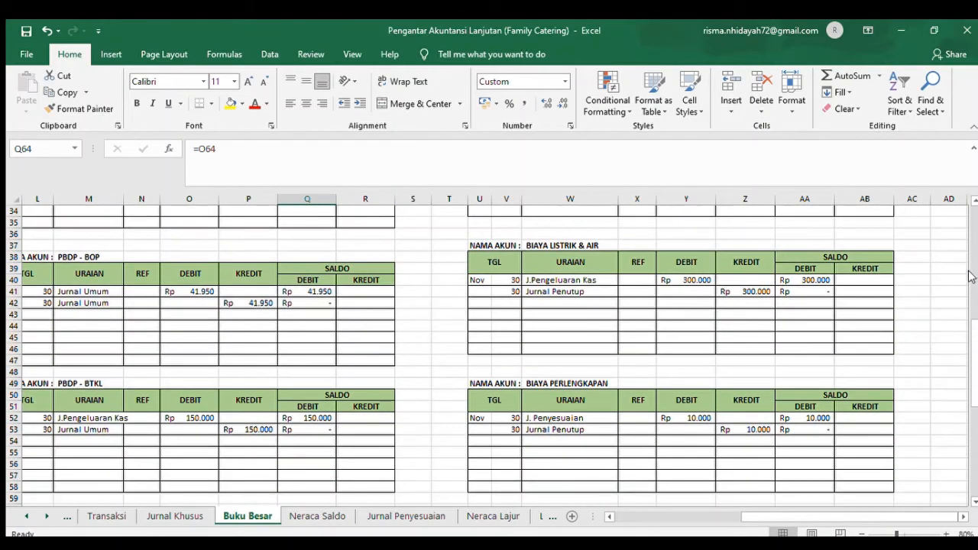
{"action": "left_click", "coordinate": [971, 276]}
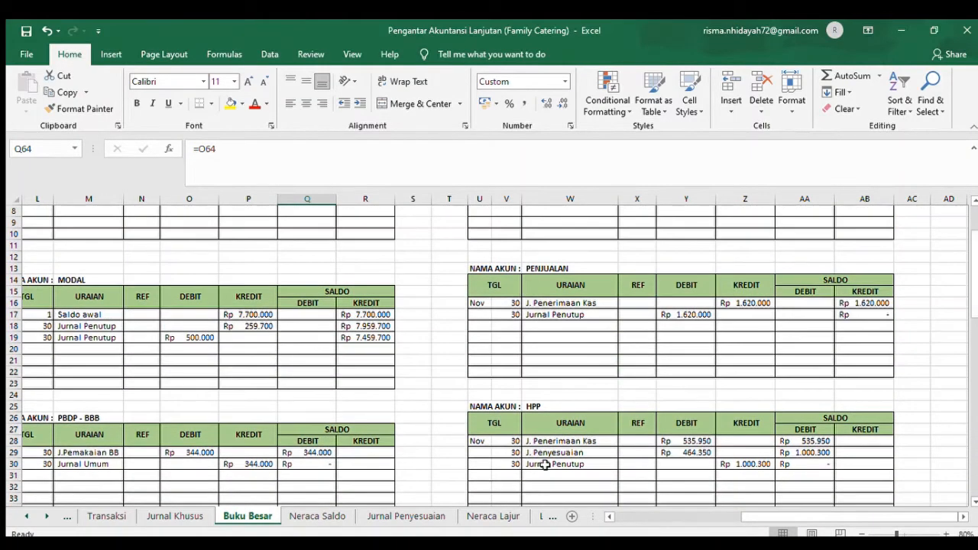
{"action": "left_click", "coordinate": [544, 464]}
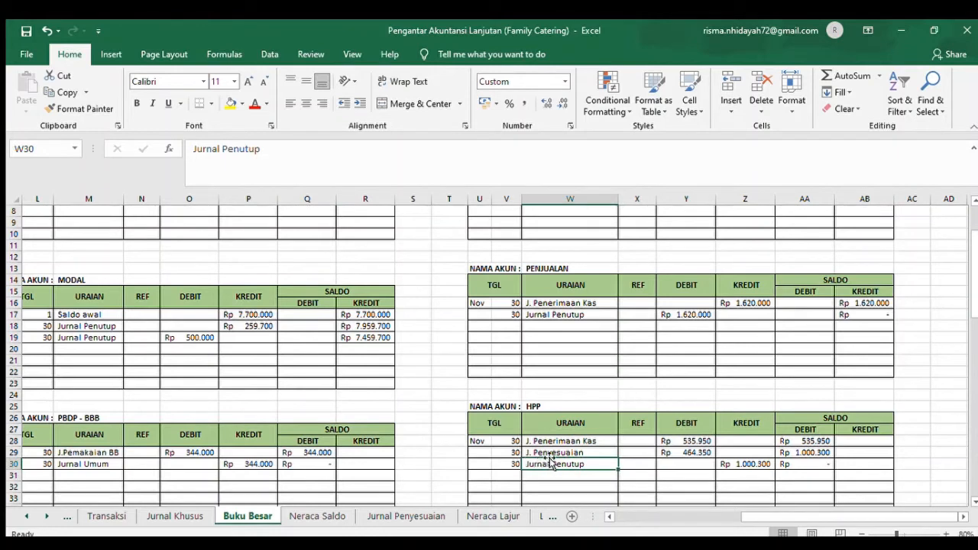
{"action": "left_click", "coordinate": [678, 453]}
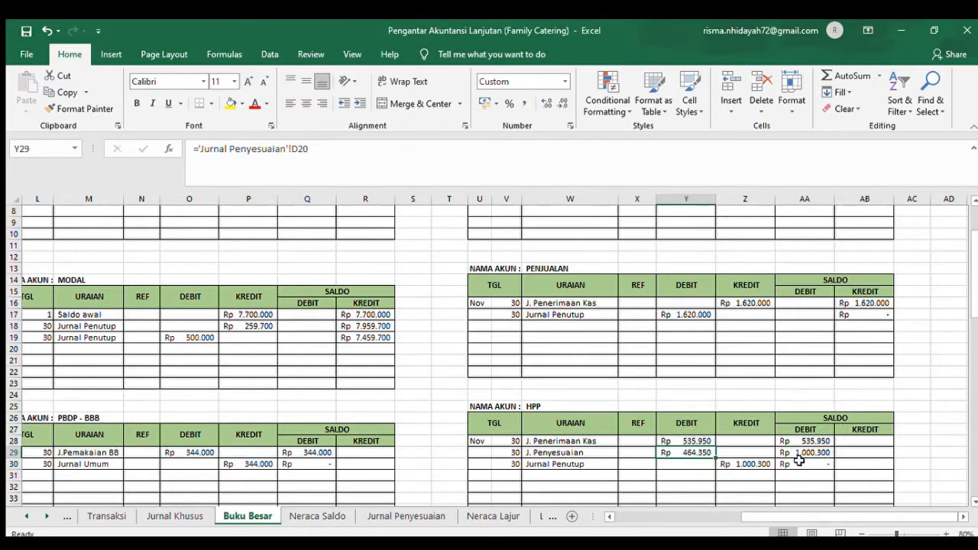
- Trace the credit entry for Selisih BOP from Jurnal Penyesuaian to its Buku Besar ledger and check the credit reference in Z65
{"action": "left_click", "coordinate": [412, 517]}
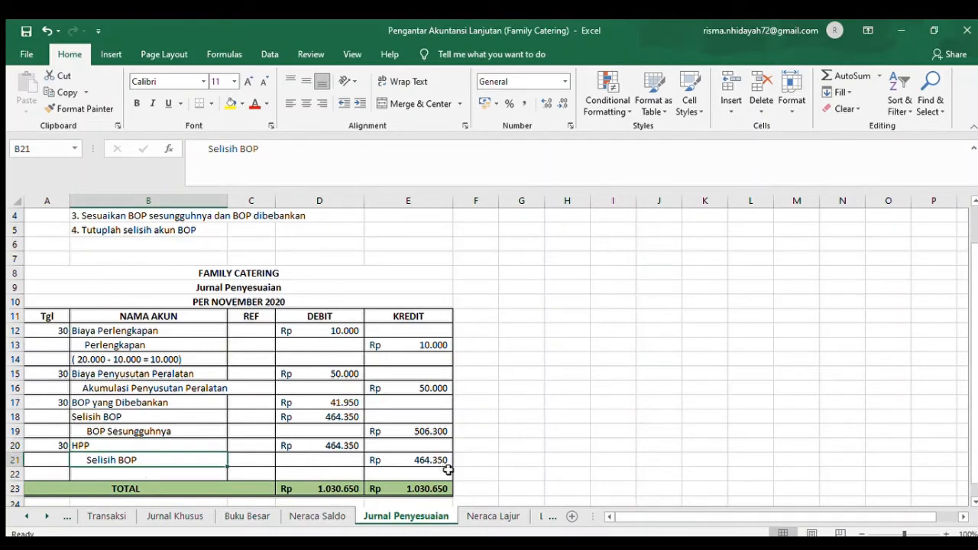
{"action": "left_click", "coordinate": [249, 514]}
{"action": "left_click", "coordinate": [102, 465]}
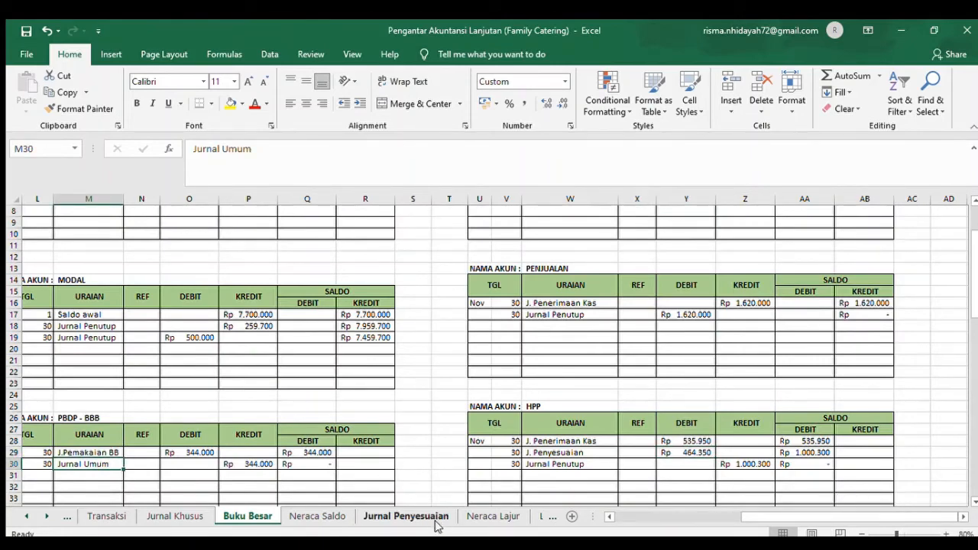
{"action": "left_click", "coordinate": [973, 482]}
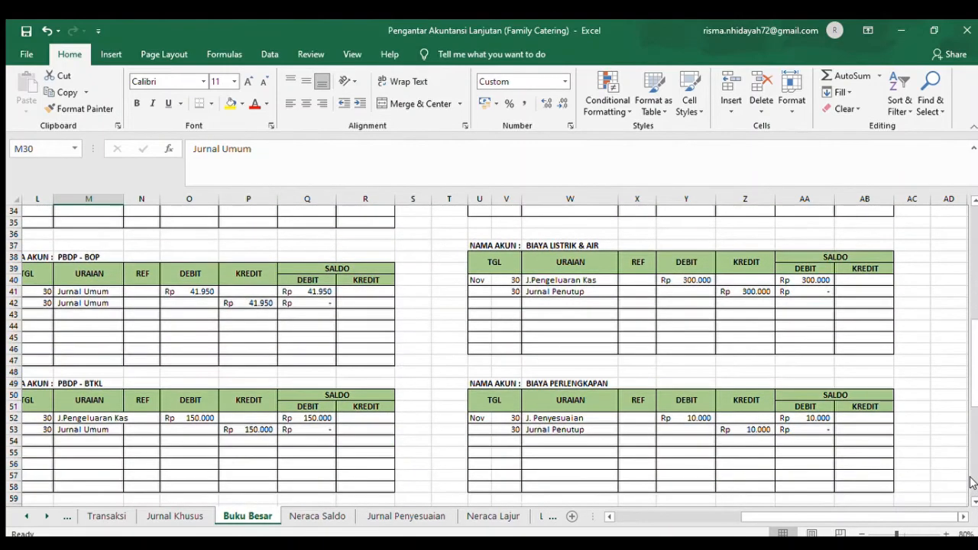
{"action": "left_click", "coordinate": [973, 482]}
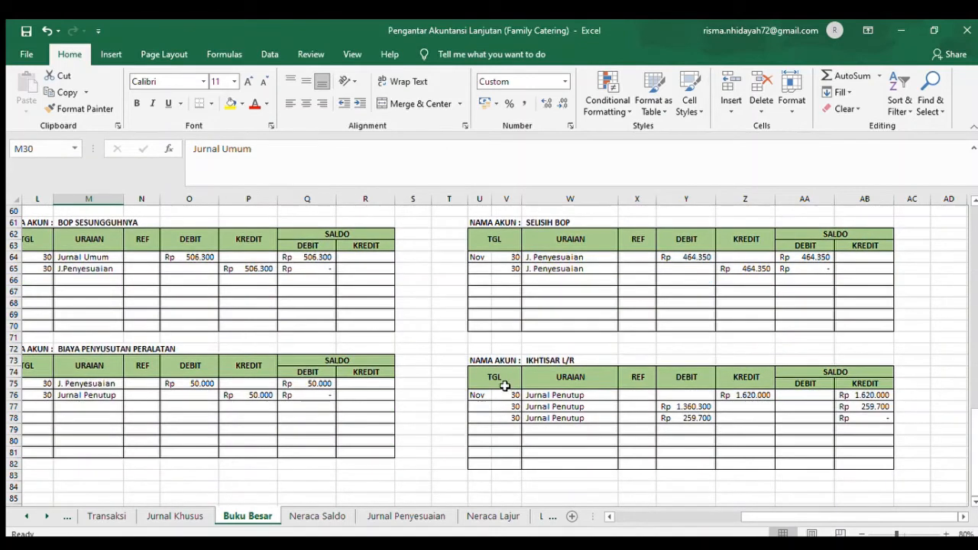
{"action": "left_click", "coordinate": [513, 267]}
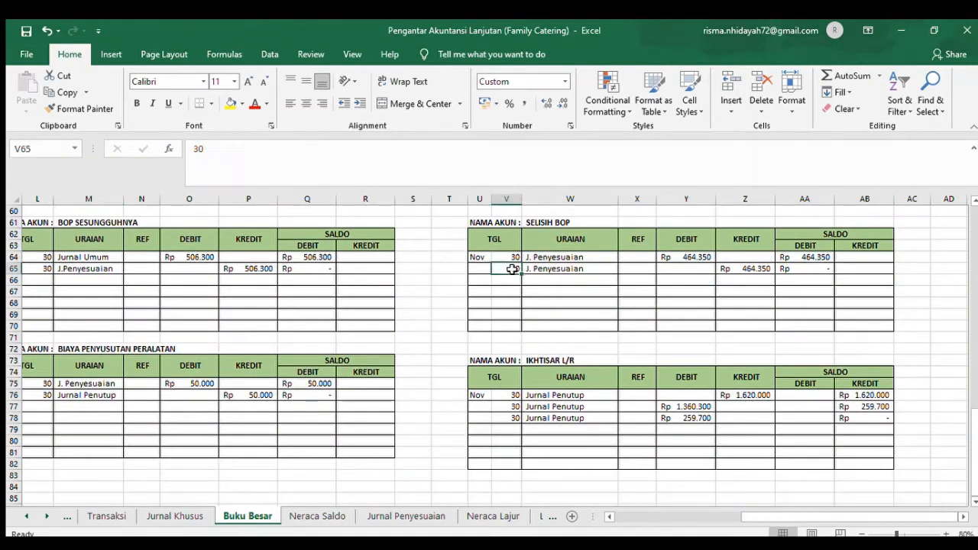
{"action": "left_click", "coordinate": [545, 269]}
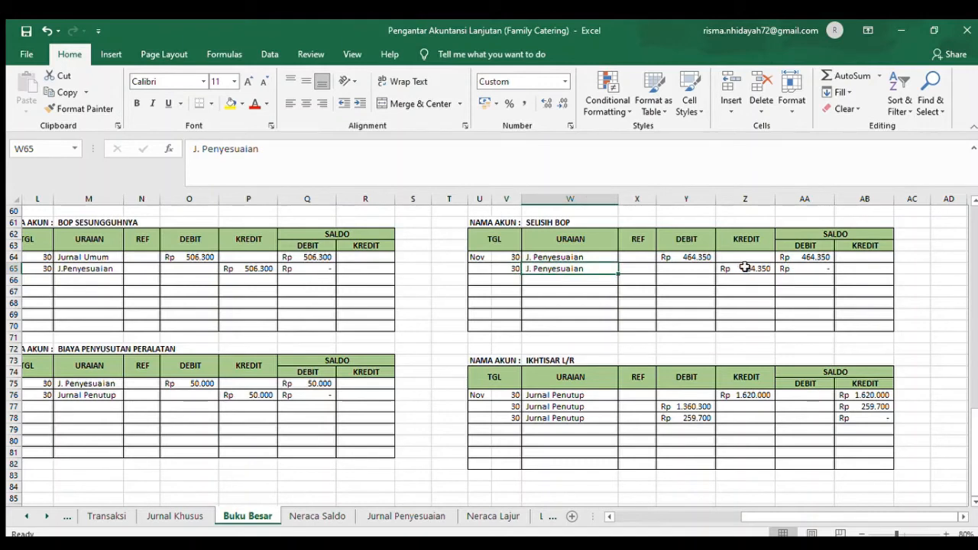
{"action": "left_click", "coordinate": [744, 267]}
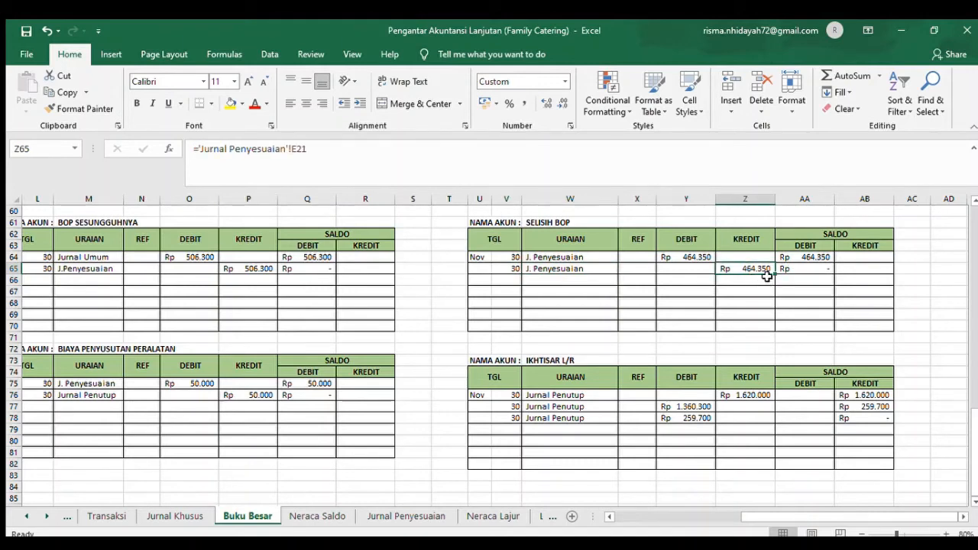
{"action": "left_click", "coordinate": [843, 284]}
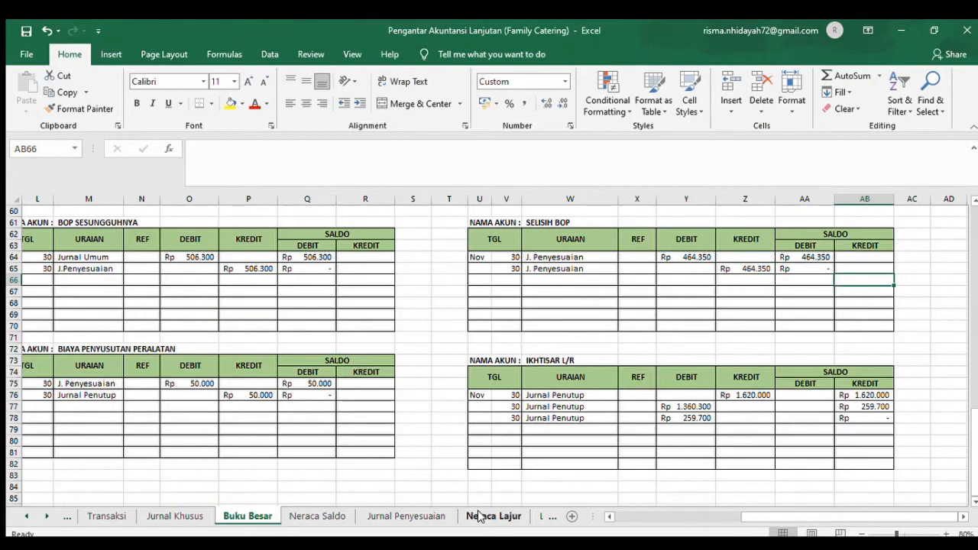
- Revisit Jurnal Penyesuaian and Neraca Saldo, and review the Neraca Lajur headings Neraca Saldo, Jurnal Penyesuaian, NSSP, Laba-Rugi and Neraca
{"action": "left_click", "coordinate": [428, 519]}
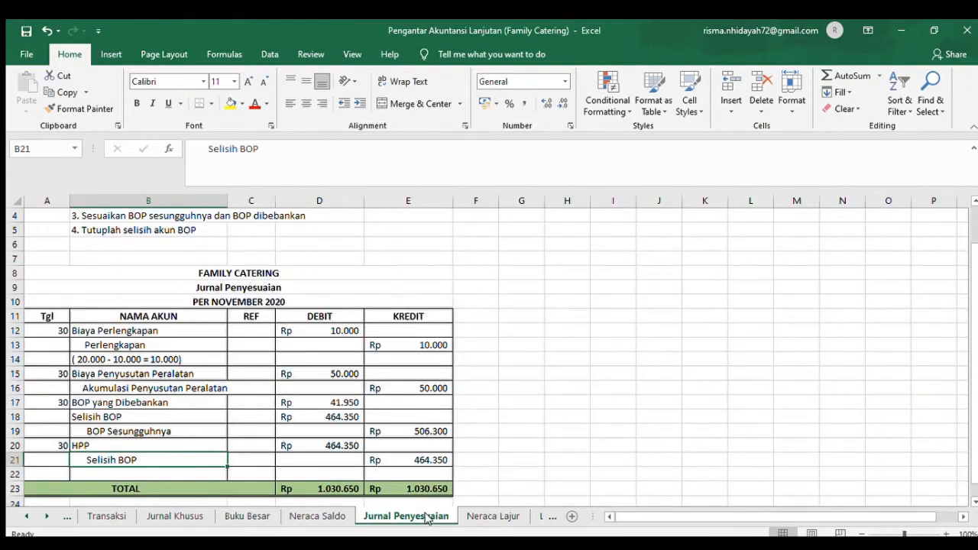
{"action": "left_click", "coordinate": [323, 518]}
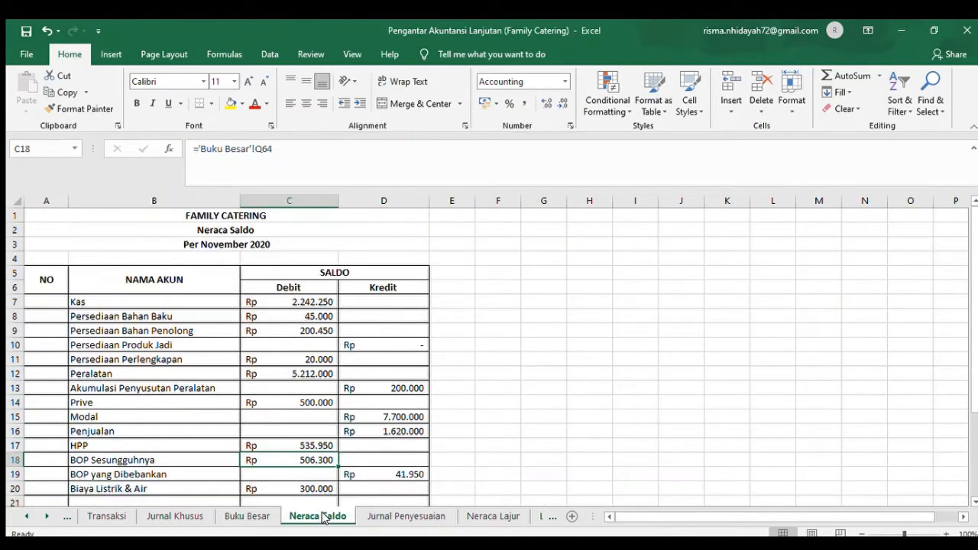
{"action": "left_click", "coordinate": [489, 518]}
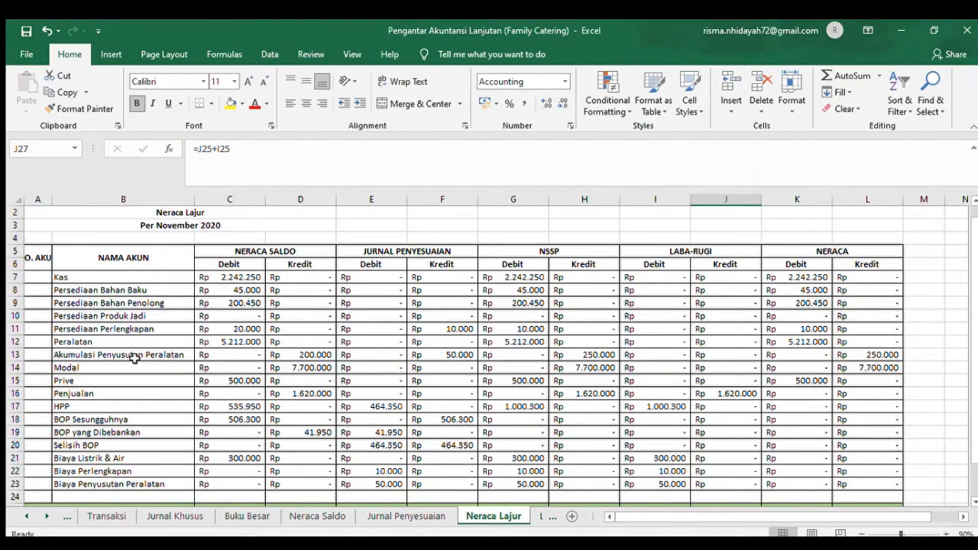
{"action": "left_click", "coordinate": [271, 260]}
{"action": "left_click", "coordinate": [452, 250]}
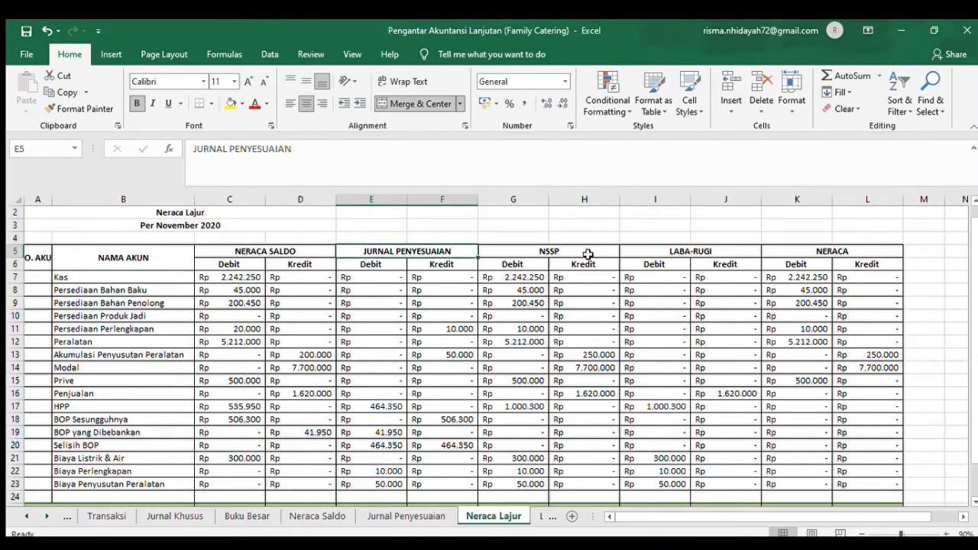
{"action": "left_click", "coordinate": [587, 255]}
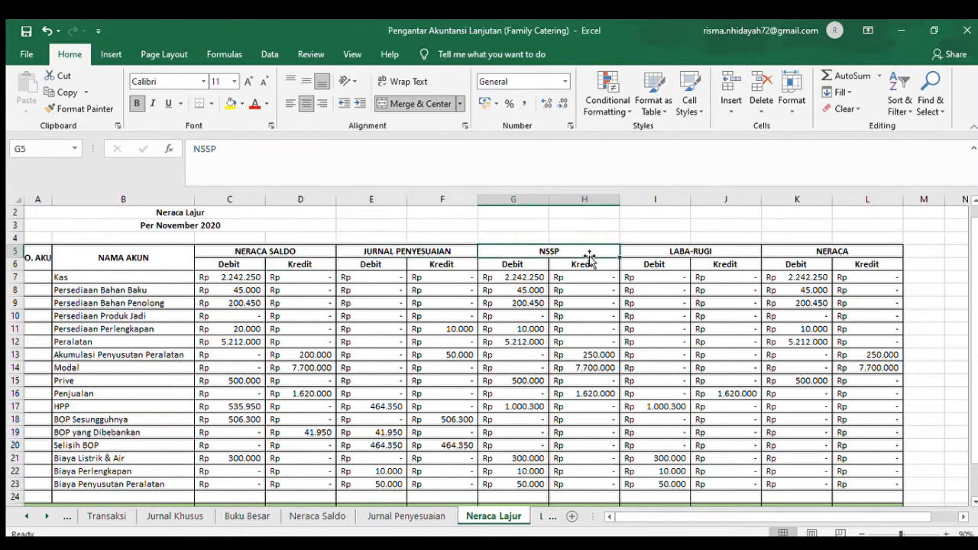
{"action": "left_click", "coordinate": [689, 252]}
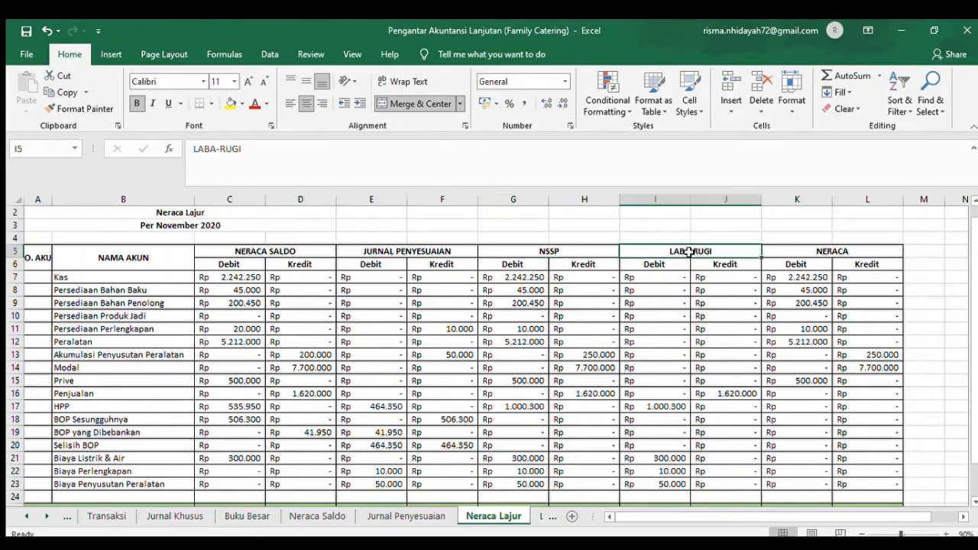
{"action": "left_click", "coordinate": [801, 251]}
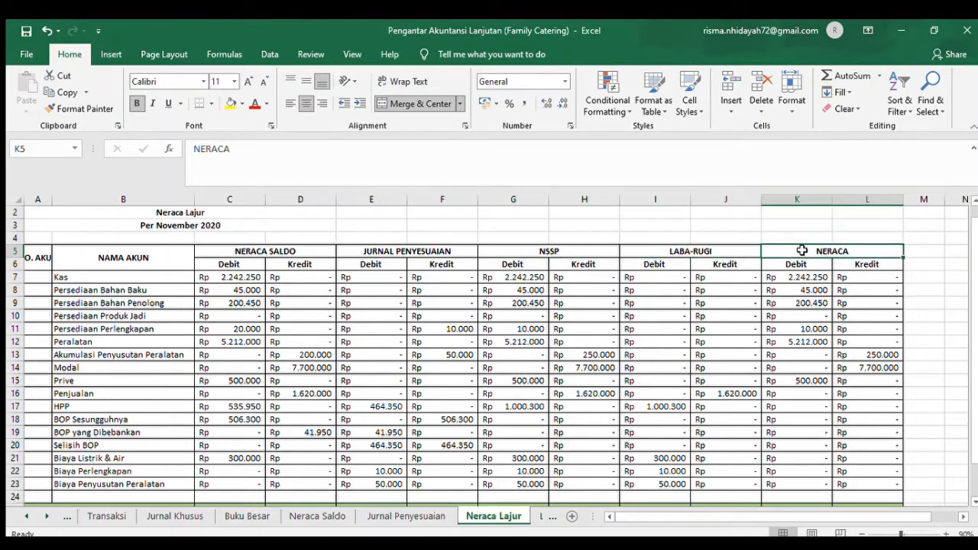
- Compare the Neraca Saldo and Jurnal Penyesuaian columns of Neraca Lajur with their source sheets, checking the HPP debit formula in Jurnal Penyesuaian cell D20
{"action": "left_click", "coordinate": [301, 267]}
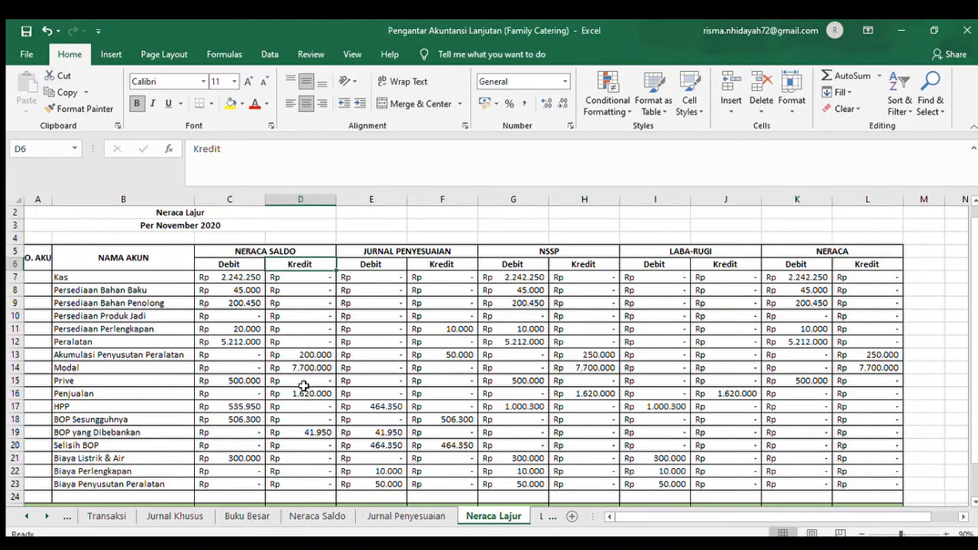
{"action": "left_click", "coordinate": [304, 517]}
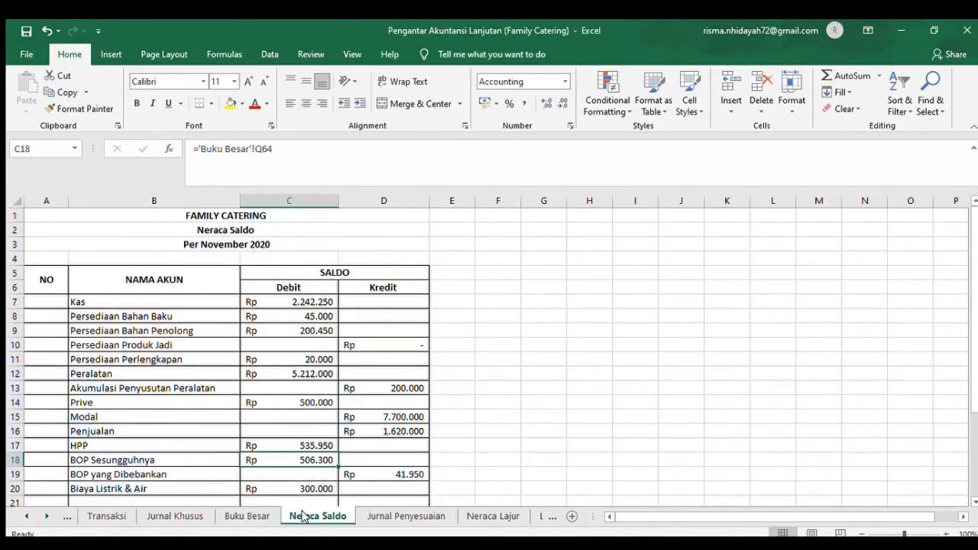
{"action": "left_click", "coordinate": [493, 517]}
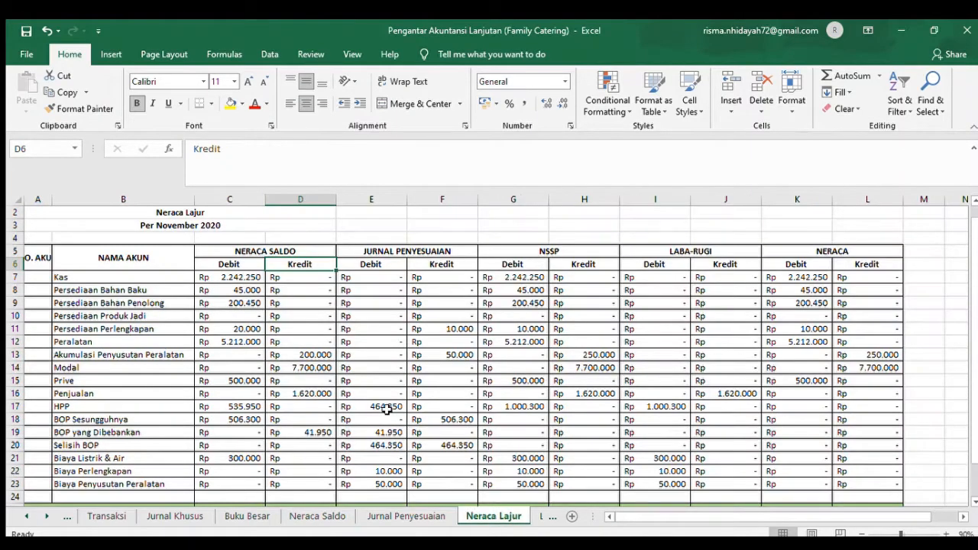
{"action": "left_click", "coordinate": [398, 284]}
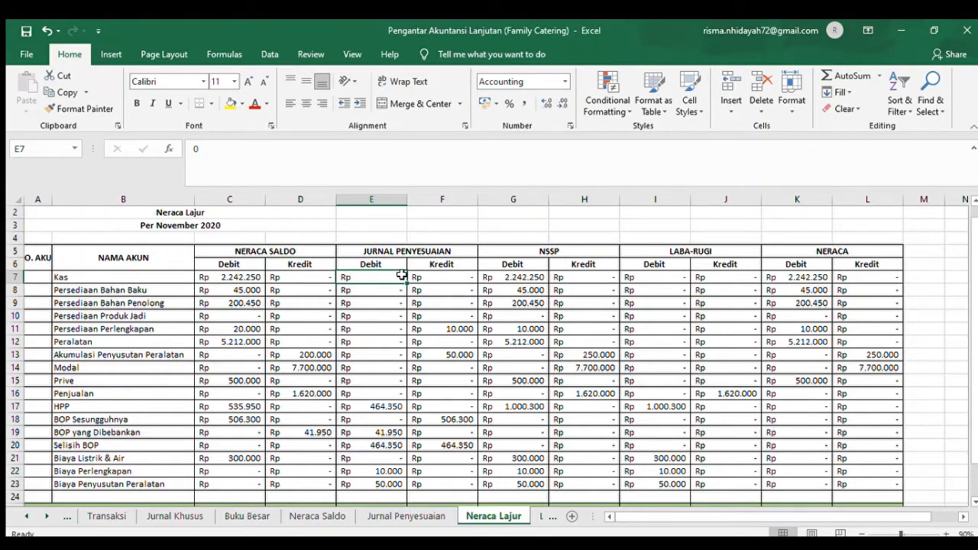
{"action": "left_click", "coordinate": [418, 521]}
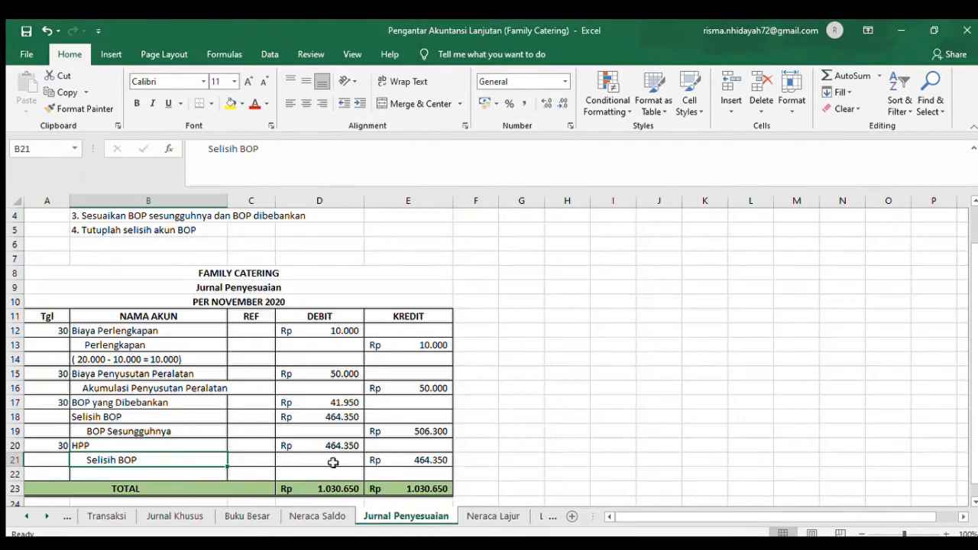
{"action": "left_click", "coordinate": [299, 445]}
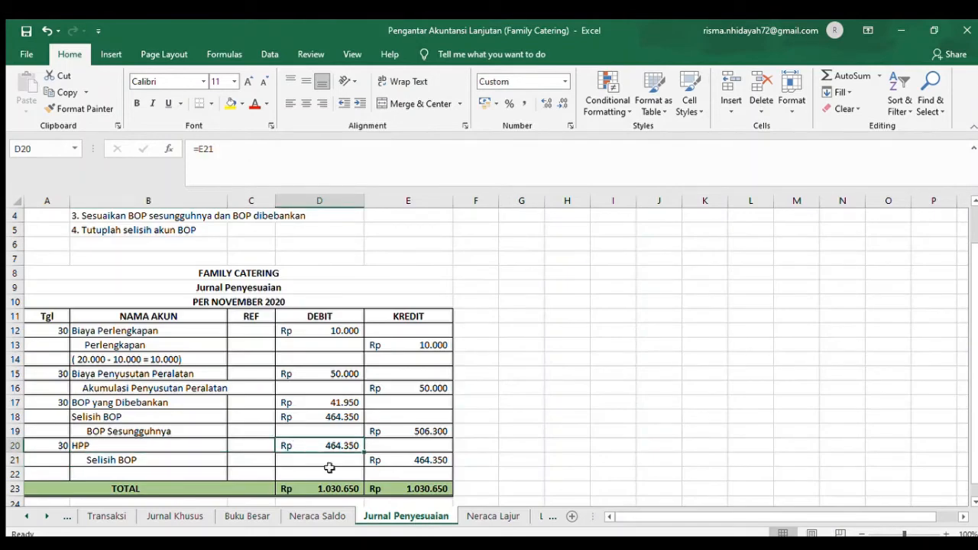
- Return to Neraca Lajur and check the NSSP debit formula for Kas in G7, continuing down the inventory rows
{"action": "left_click", "coordinate": [494, 516]}
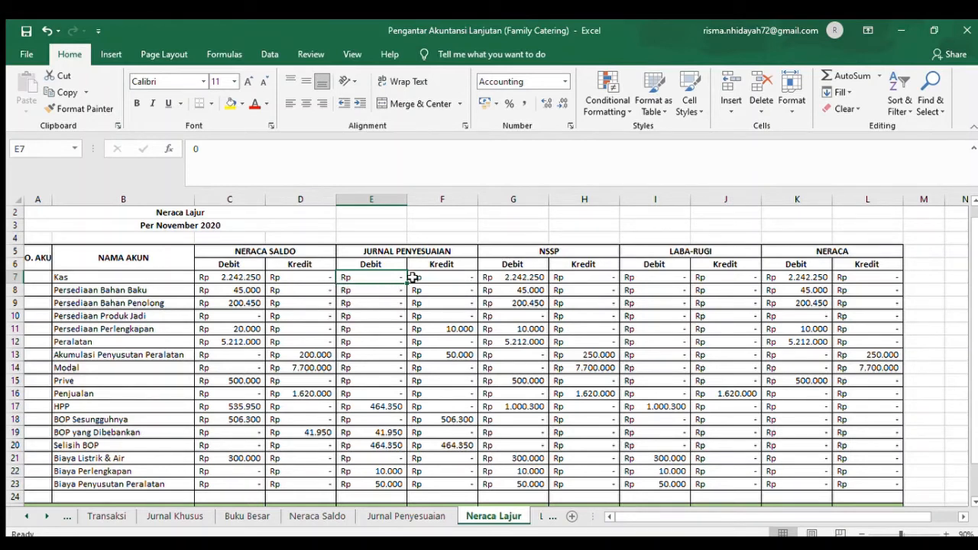
{"action": "left_click", "coordinate": [562, 293]}
{"action": "left_click", "coordinate": [510, 278]}
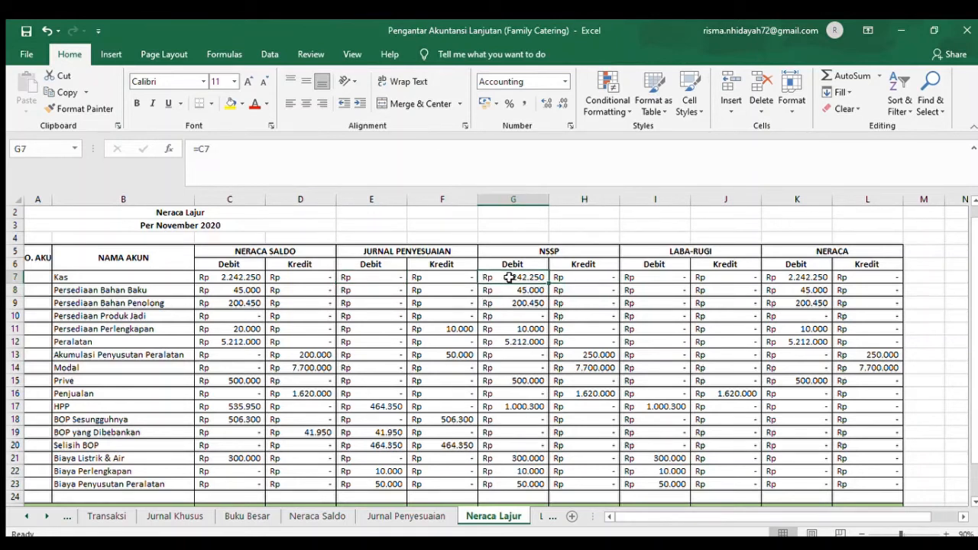
{"action": "key", "text": "Down"}
{"action": "key", "text": "Down"}
{"action": "key", "text": "Down"}
{"action": "key", "text": "Down"}
{"action": "key", "text": "Down"}
{"action": "key", "text": "Down"}
{"action": "key", "text": "Down"}
{"action": "key", "text": "Down"}
{"action": "left_click", "coordinate": [510, 278]}
{"action": "left_click", "coordinate": [18, 292]}
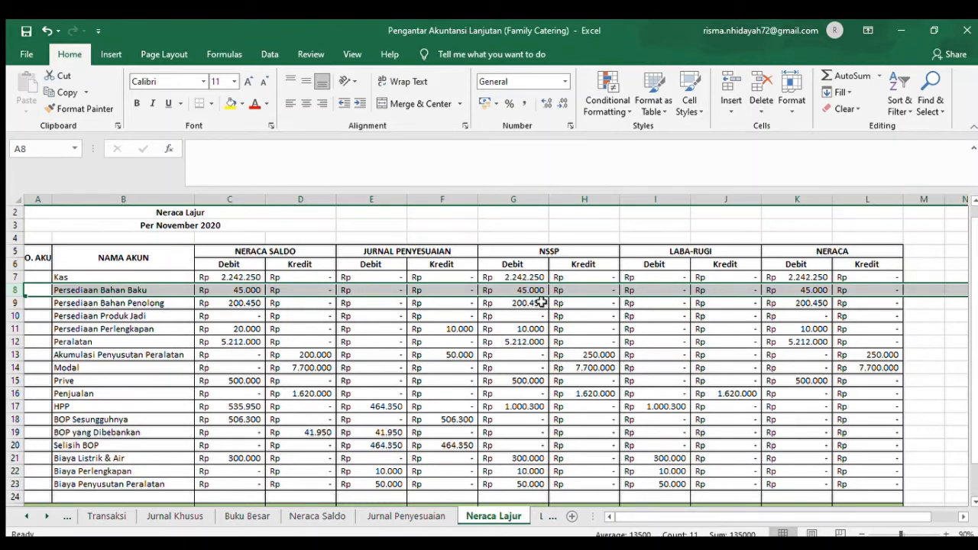
{"action": "key", "text": "Down"}
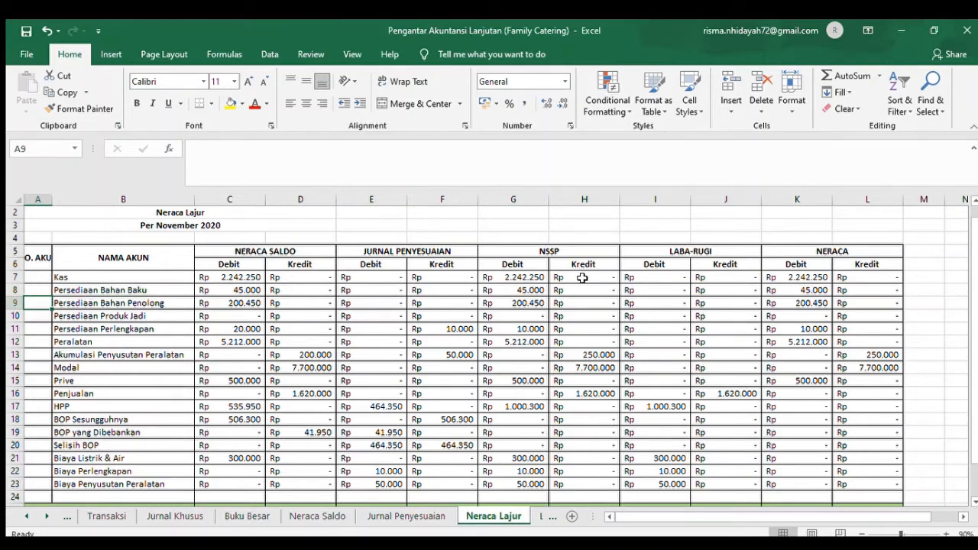
- Check the NSSP debit entries for Persediaan Bahan Baku, Bahan Penolong, Produk Jadi and Perlengkapan in G8 through G11
{"action": "left_click", "coordinate": [544, 294]}
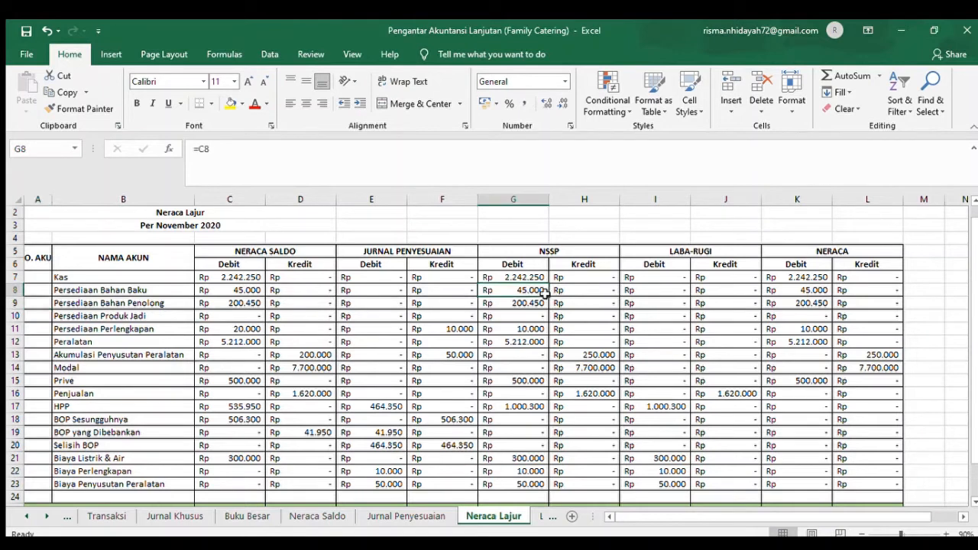
{"action": "left_click", "coordinate": [136, 302]}
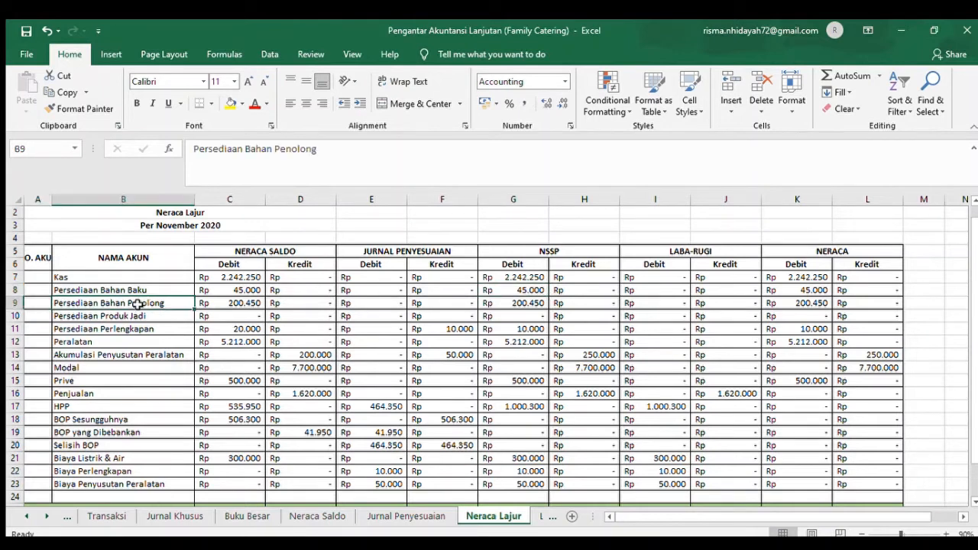
{"action": "left_click", "coordinate": [528, 303]}
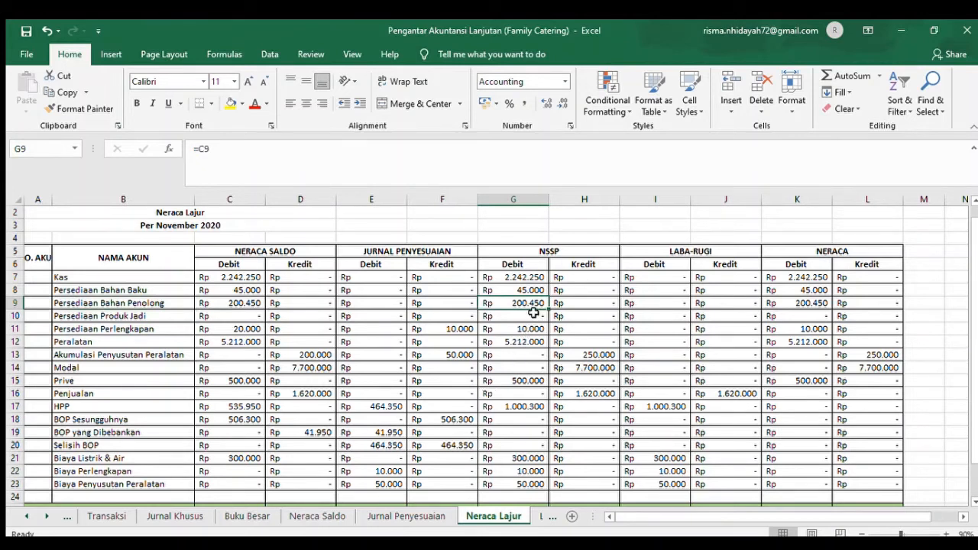
{"action": "left_click", "coordinate": [70, 319]}
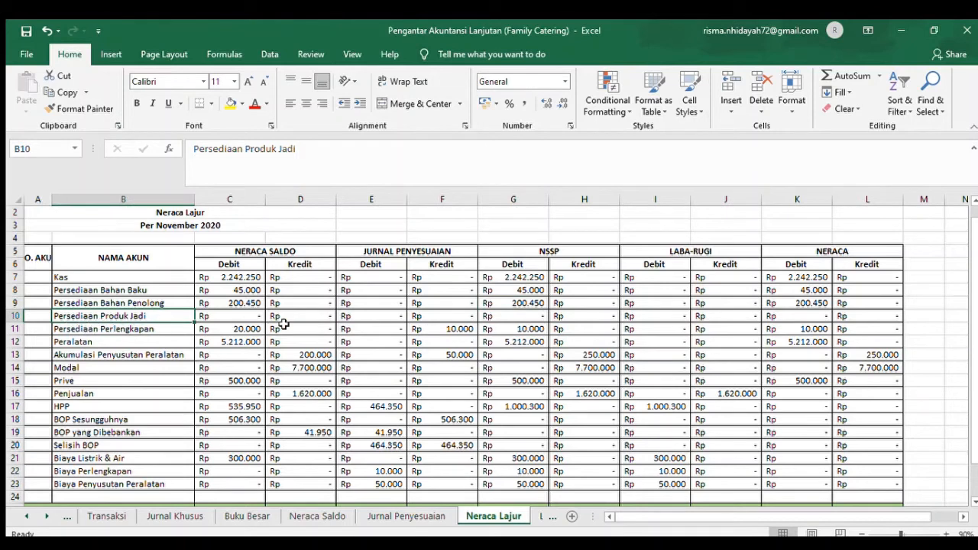
{"action": "left_click", "coordinate": [538, 315]}
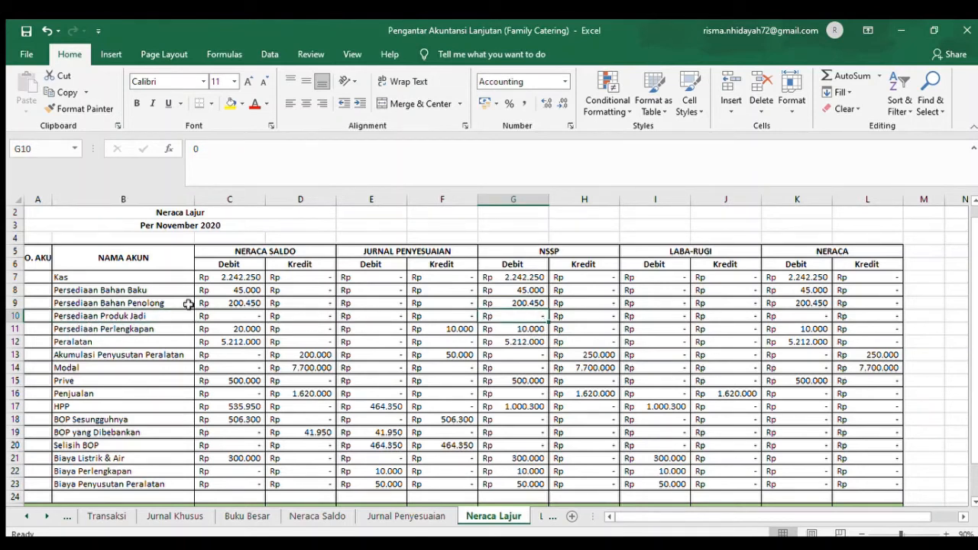
{"action": "left_click", "coordinate": [141, 332]}
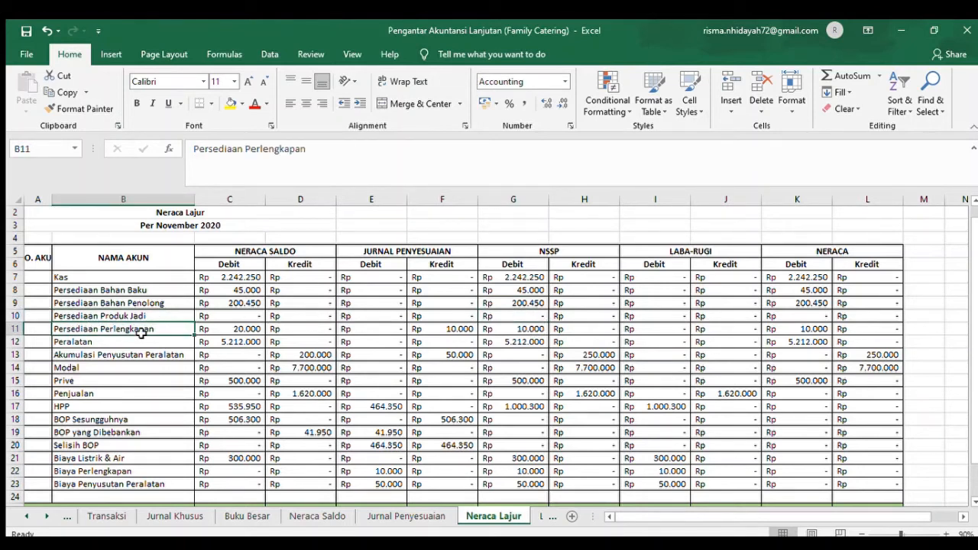
{"action": "left_click", "coordinate": [539, 328]}
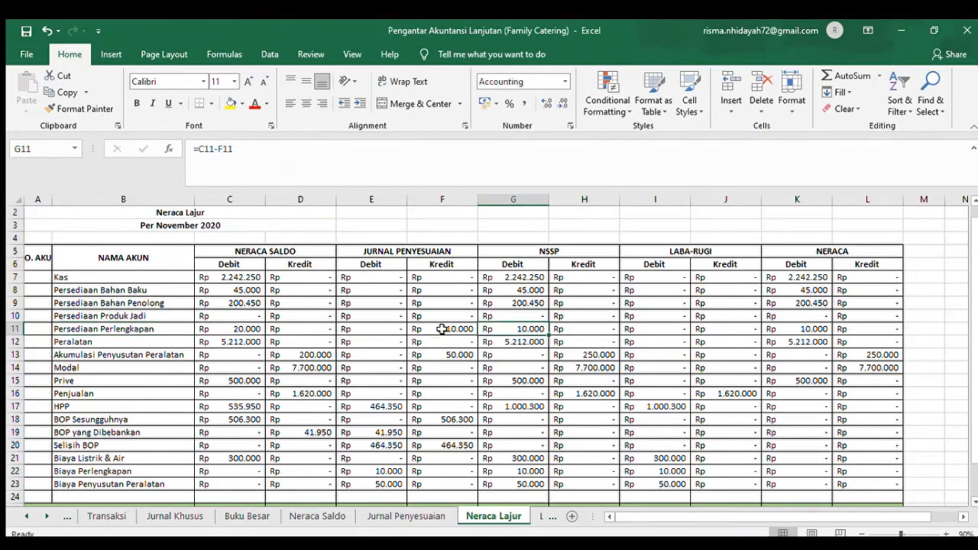
- Check the NSSP entries for Peralatan in G12, Akumulasi Penyusutan Peralatan in H13 and Modal in H14
{"action": "left_click", "coordinate": [119, 344]}
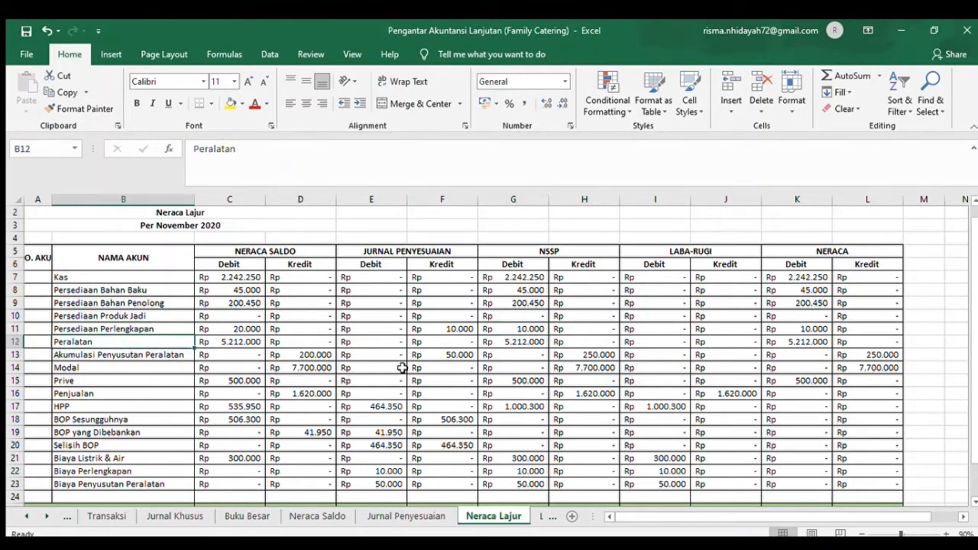
{"action": "left_click", "coordinate": [518, 344]}
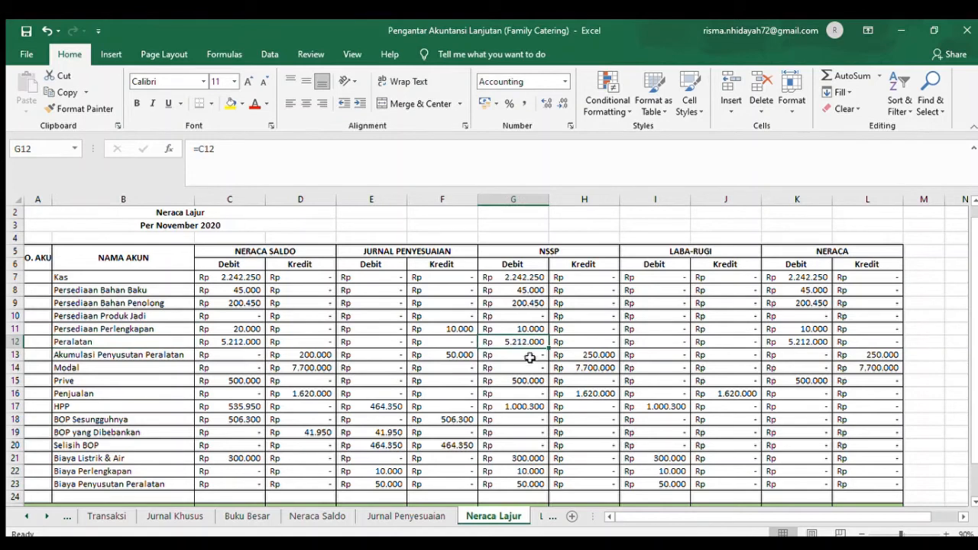
{"action": "left_click", "coordinate": [529, 368]}
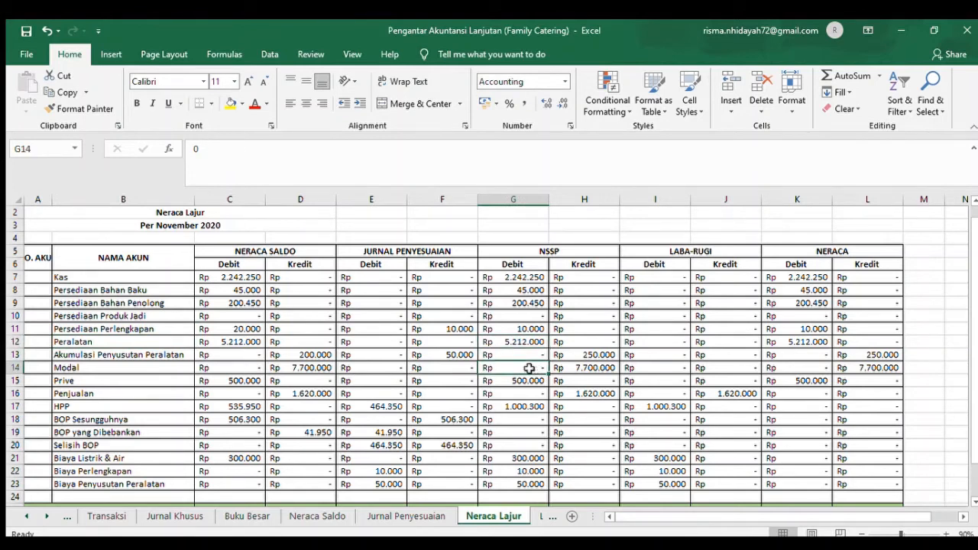
{"action": "left_click", "coordinate": [147, 356]}
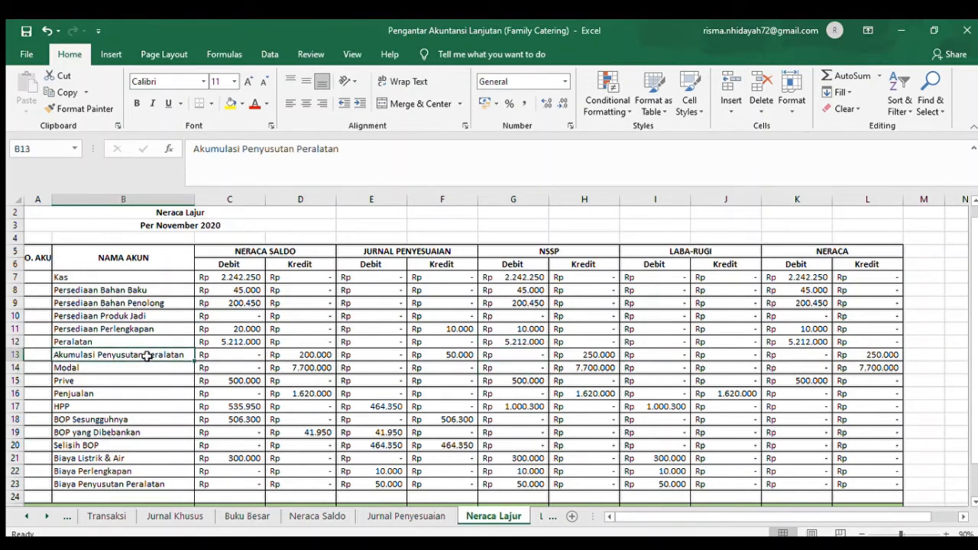
{"action": "left_click", "coordinate": [594, 357]}
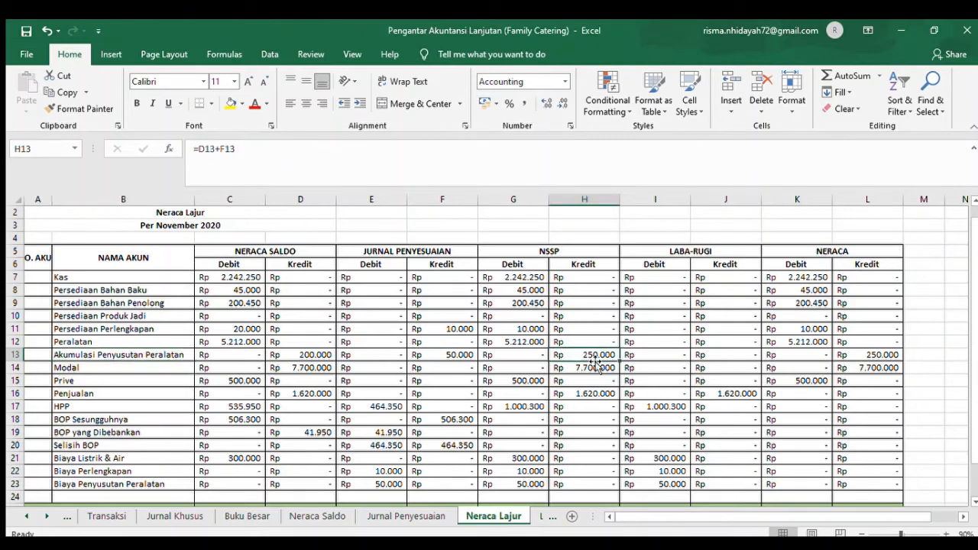
{"action": "left_click", "coordinate": [109, 370]}
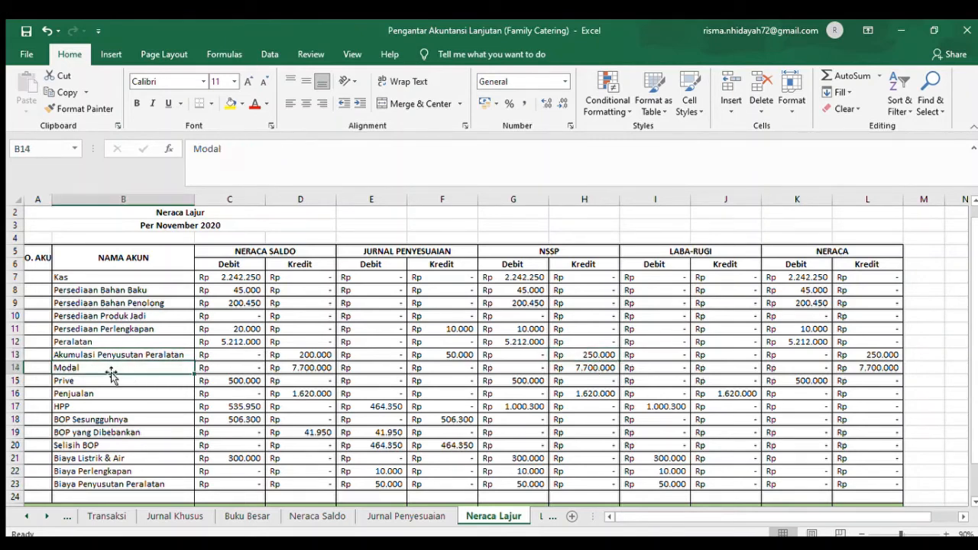
{"action": "left_click", "coordinate": [601, 369]}
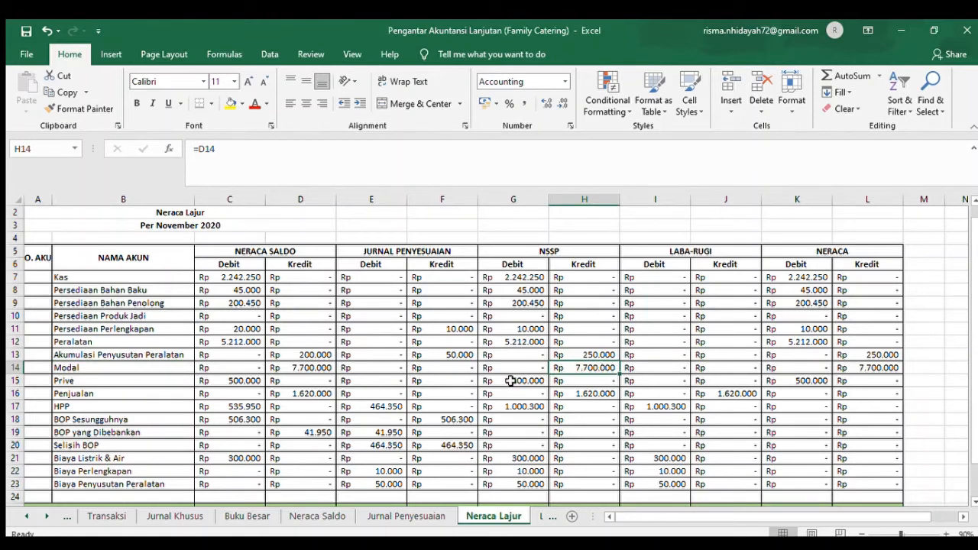
- Check the NSSP formulas for Prive in G15, Penjualan in H16 and HPP in G17
{"action": "left_click", "coordinate": [74, 381]}
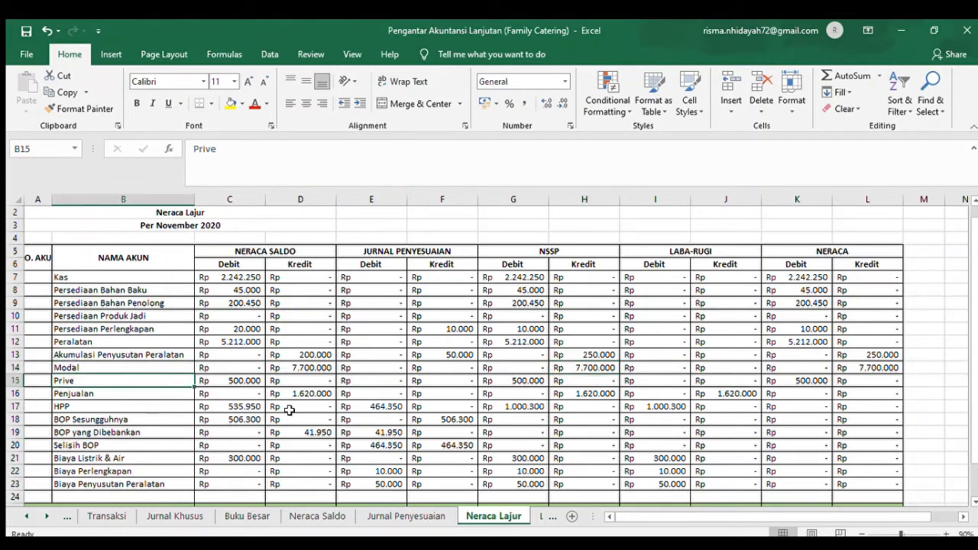
{"action": "left_click", "coordinate": [538, 378]}
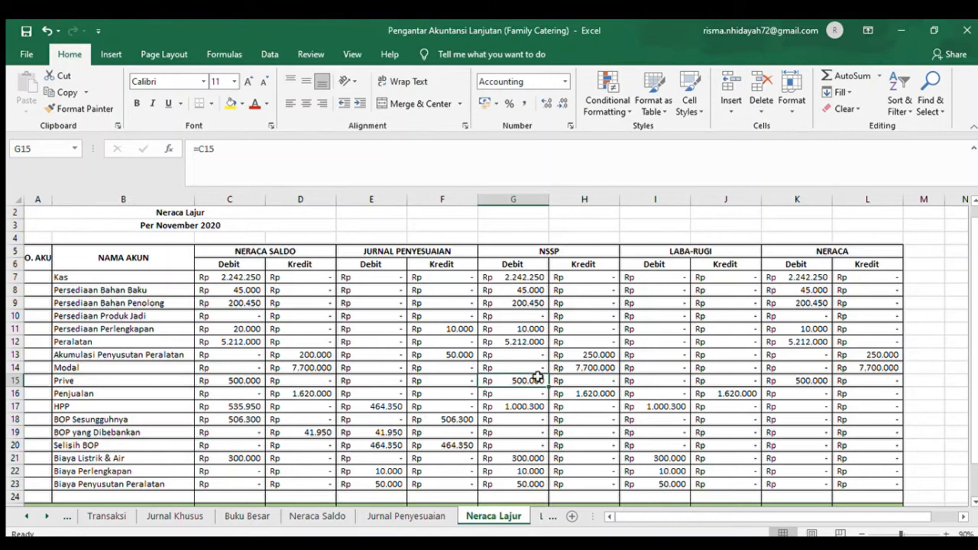
{"action": "left_click", "coordinate": [127, 395]}
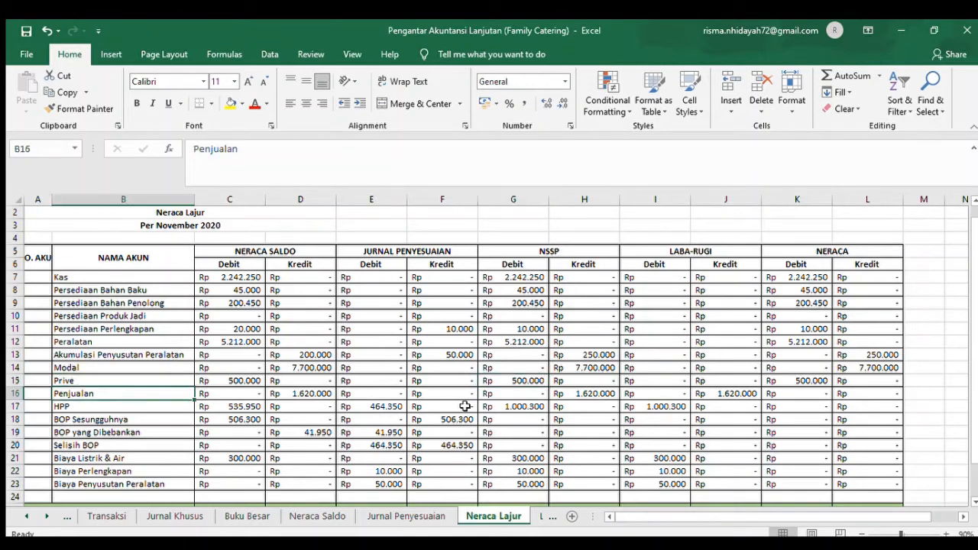
{"action": "left_click", "coordinate": [610, 395]}
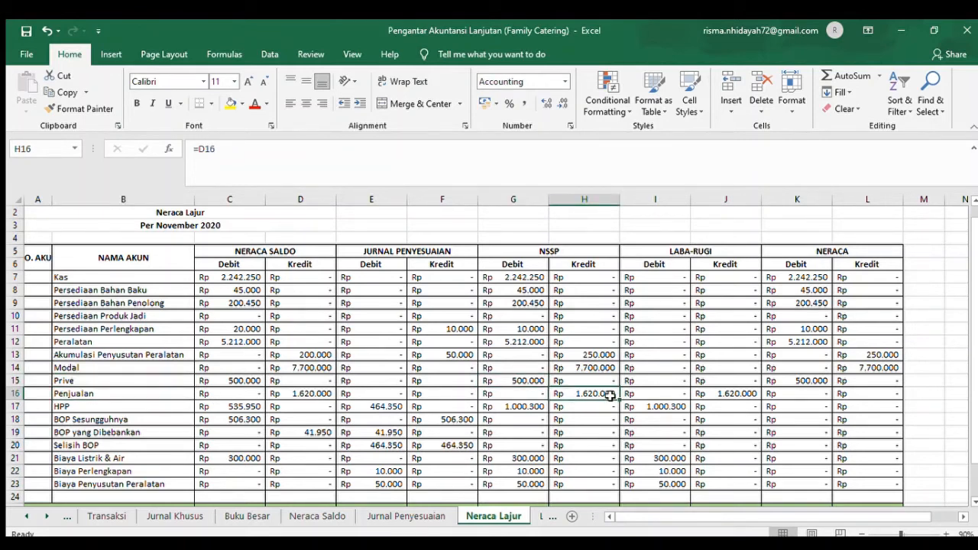
{"action": "left_click", "coordinate": [522, 408]}
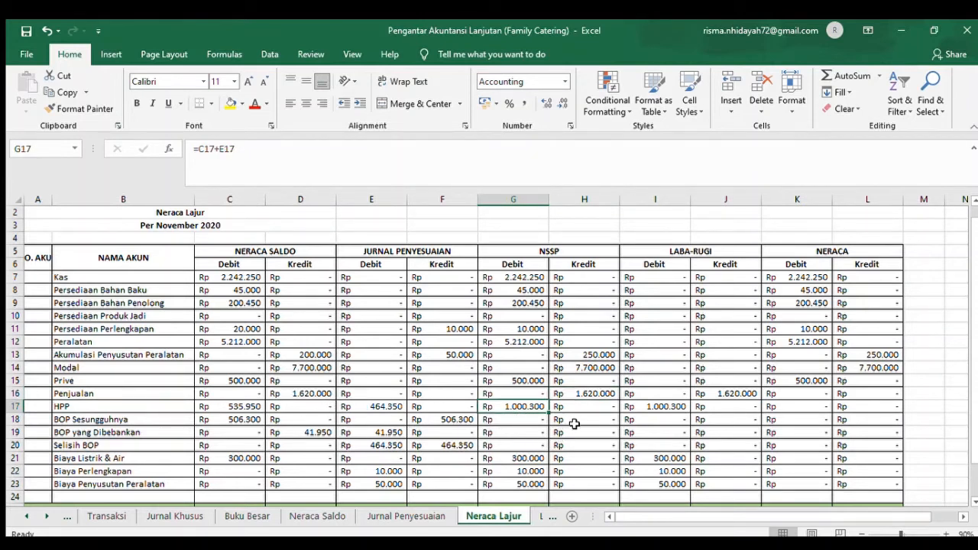
- Examine the BOP and Selisih BOP rows, and check the Biaya Listrik & Air formulas under Laba-Rugi in I21 and NSSP in G21
{"action": "left_click", "coordinate": [575, 423]}
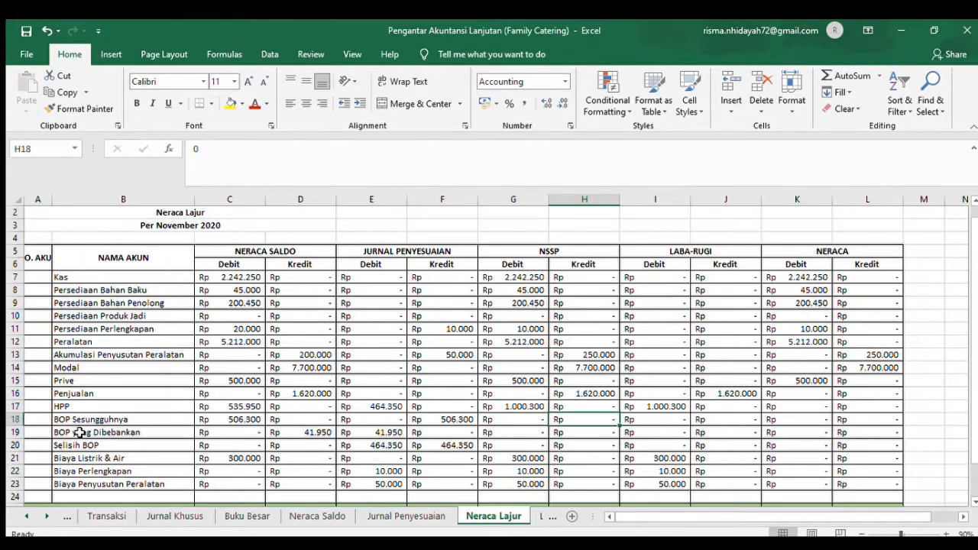
{"action": "left_click", "coordinate": [612, 441]}
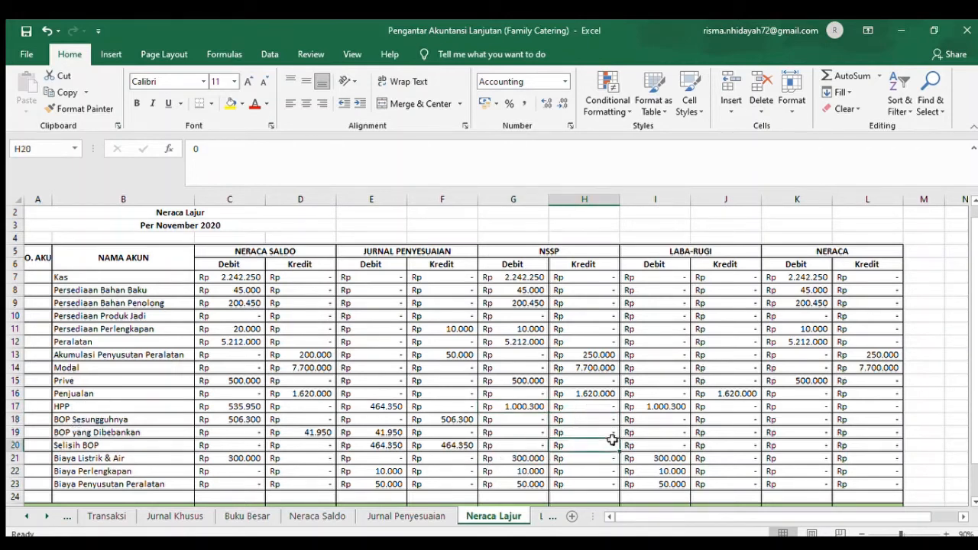
{"action": "left_click", "coordinate": [17, 446]}
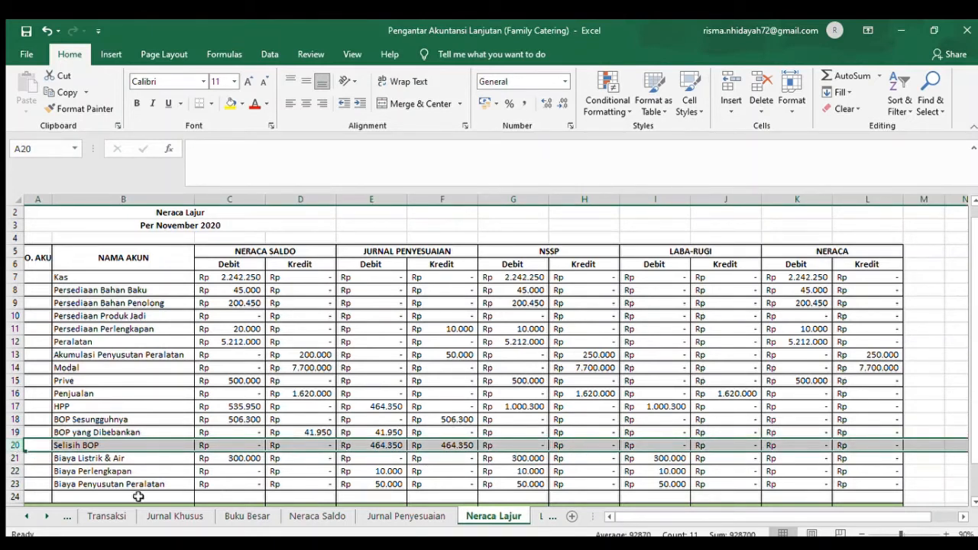
{"action": "left_click", "coordinate": [15, 459]}
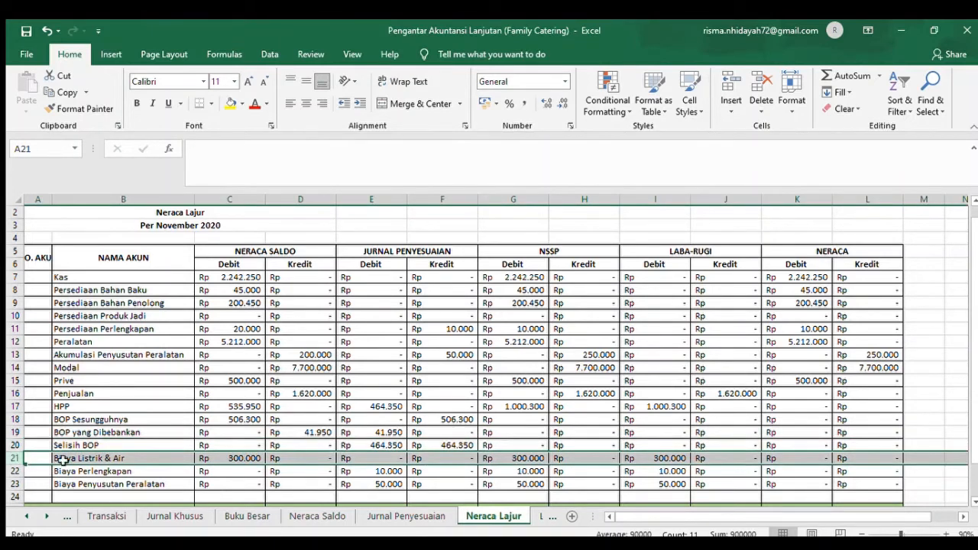
{"action": "left_click", "coordinate": [648, 458]}
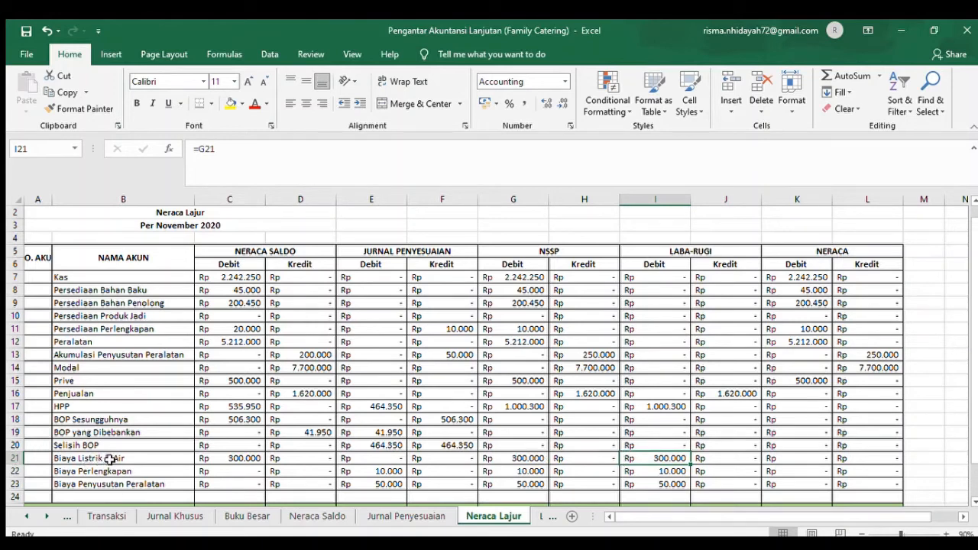
{"action": "left_click", "coordinate": [528, 457]}
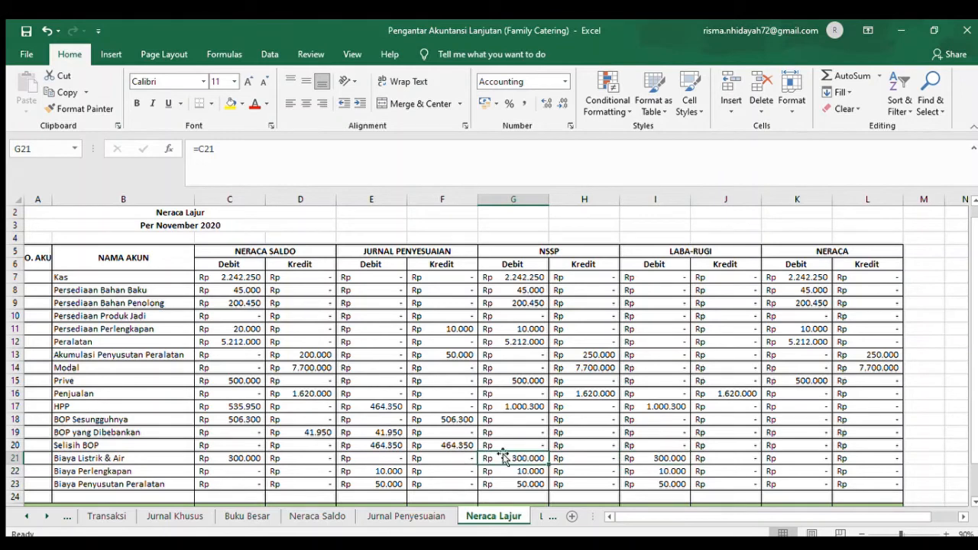
- Check the NSSP debit references for Biaya Perlengkapan in G22 and Biaya Penyusutan Peralatan in G23
{"action": "left_click", "coordinate": [70, 484]}
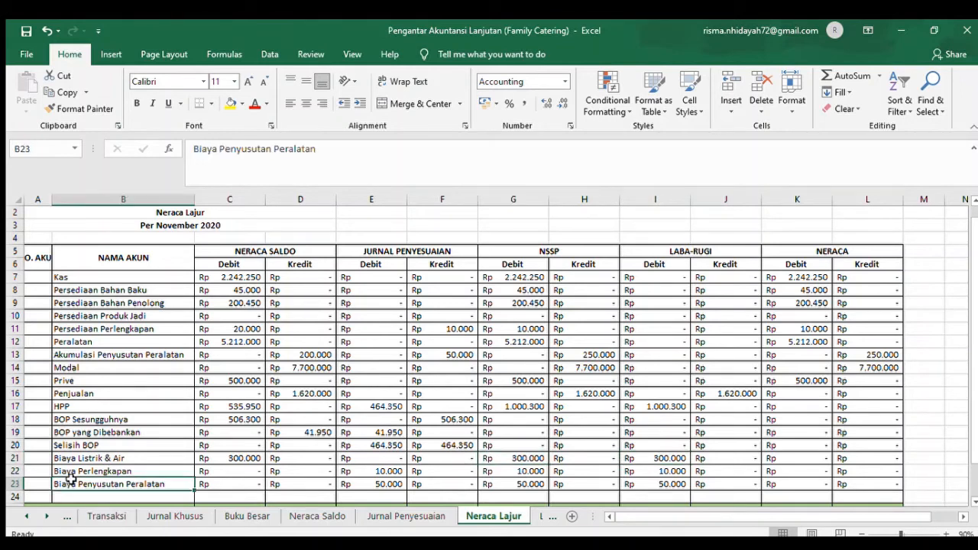
{"action": "left_click", "coordinate": [525, 472]}
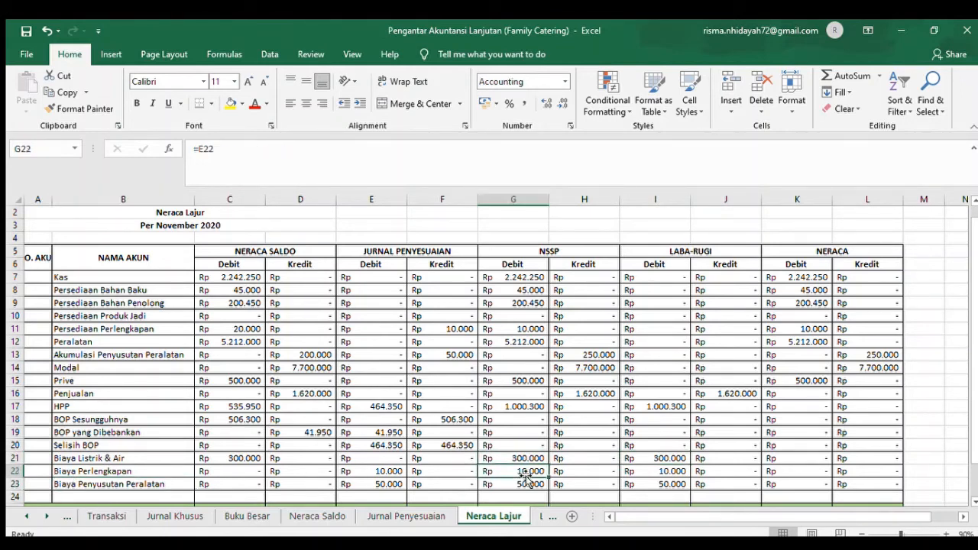
{"action": "left_click", "coordinate": [77, 484]}
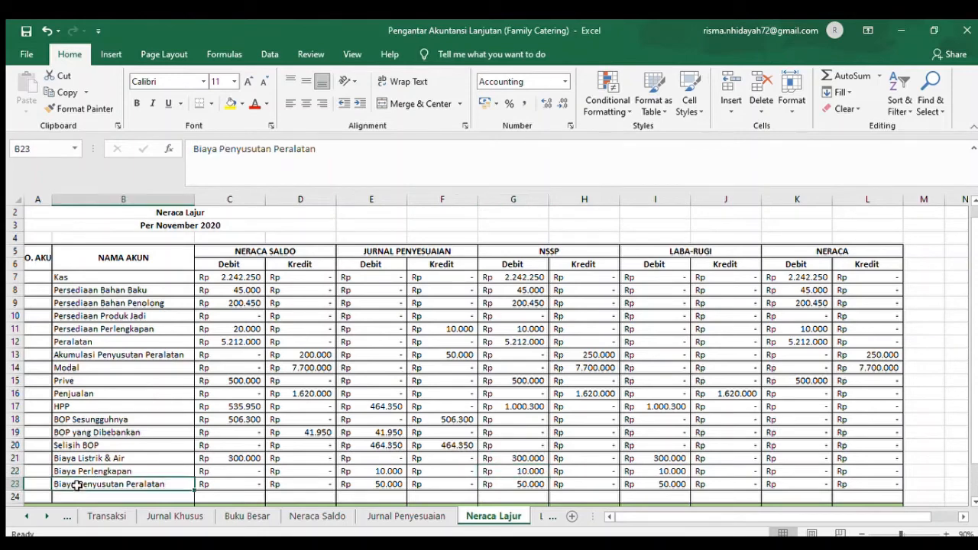
{"action": "left_click", "coordinate": [517, 489]}
- Review the NSSP columns down to the totals and compare them with Neraca, checking the Persediaan Bahan Penolong debit reference in K9
{"action": "key", "text": "Down"}
{"action": "key", "text": "Down"}
{"action": "key", "text": "Down"}
{"action": "key", "text": "Down"}
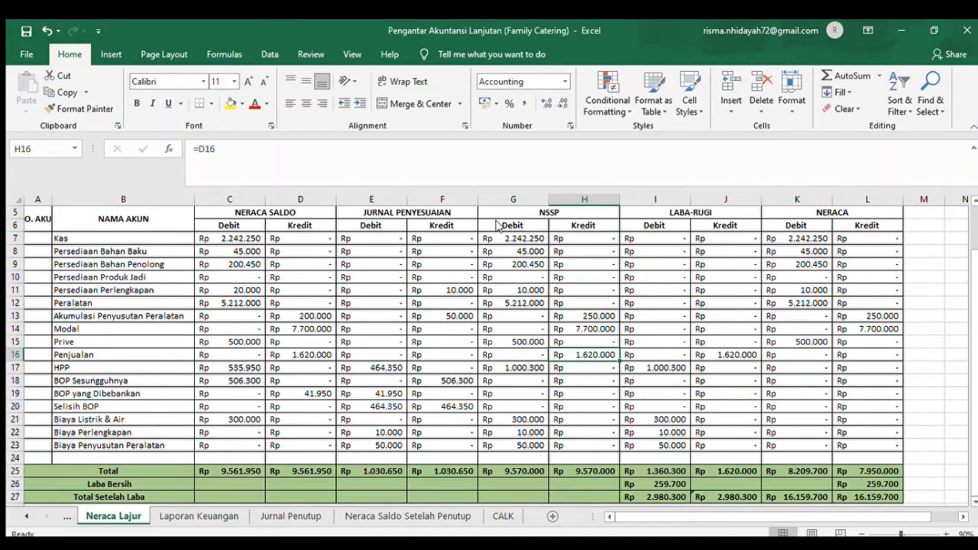
{"action": "left_click", "coordinate": [558, 264]}
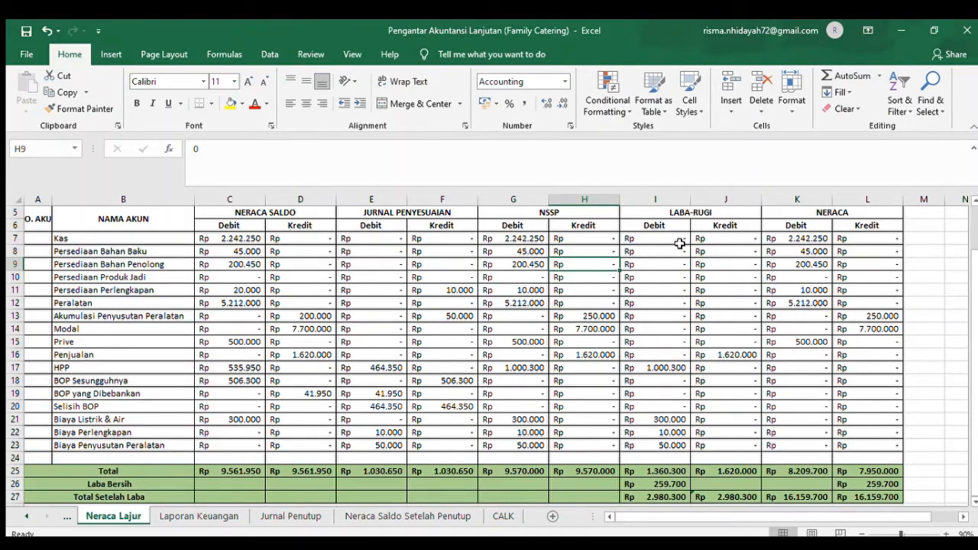
{"action": "left_click", "coordinate": [831, 265]}
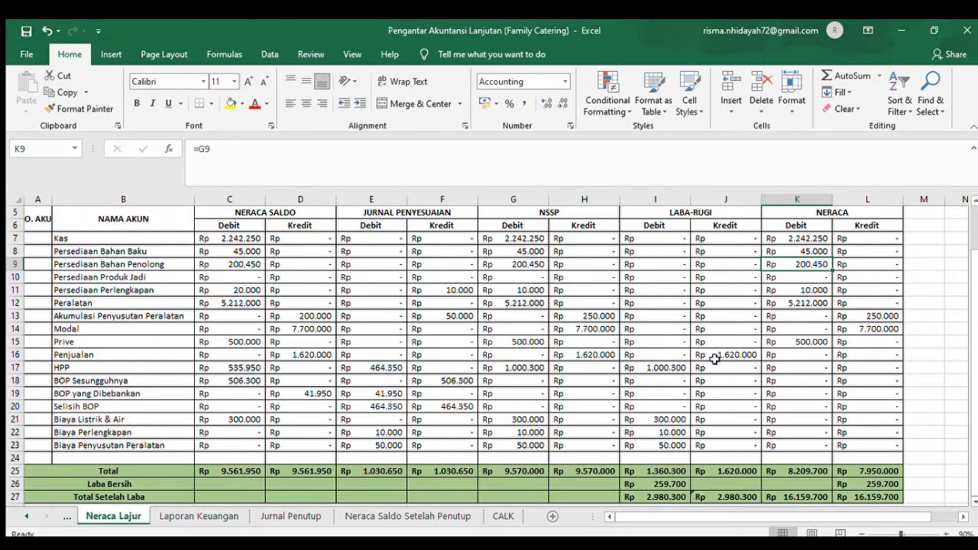
- Check the Laba-Rugi references for Penjualan in J16 and HPP in I17
{"action": "left_click", "coordinate": [124, 359]}
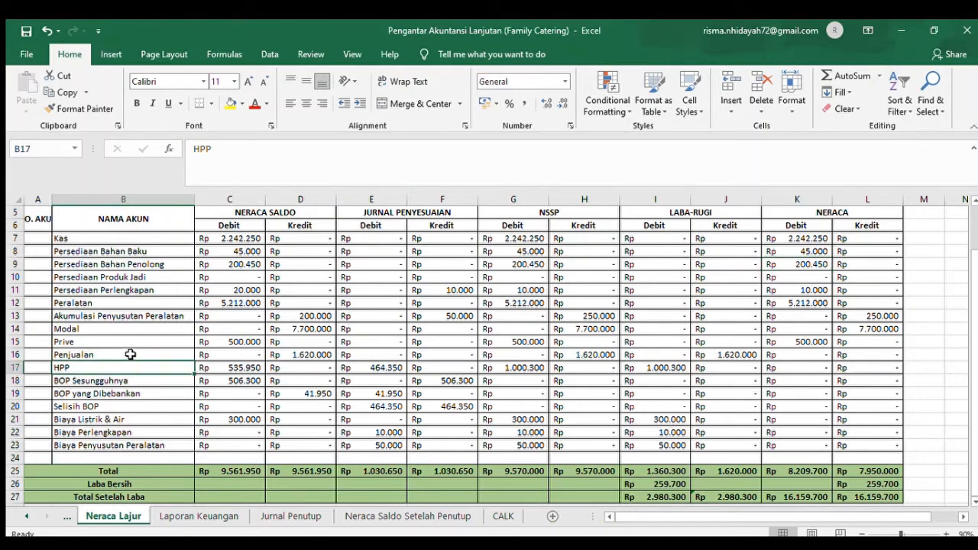
{"action": "left_click", "coordinate": [131, 354]}
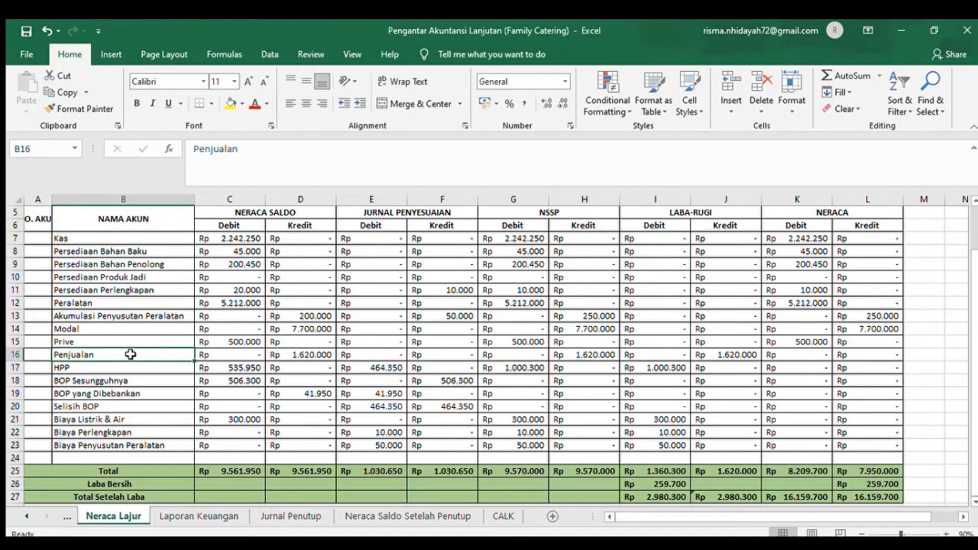
{"action": "left_click", "coordinate": [726, 355]}
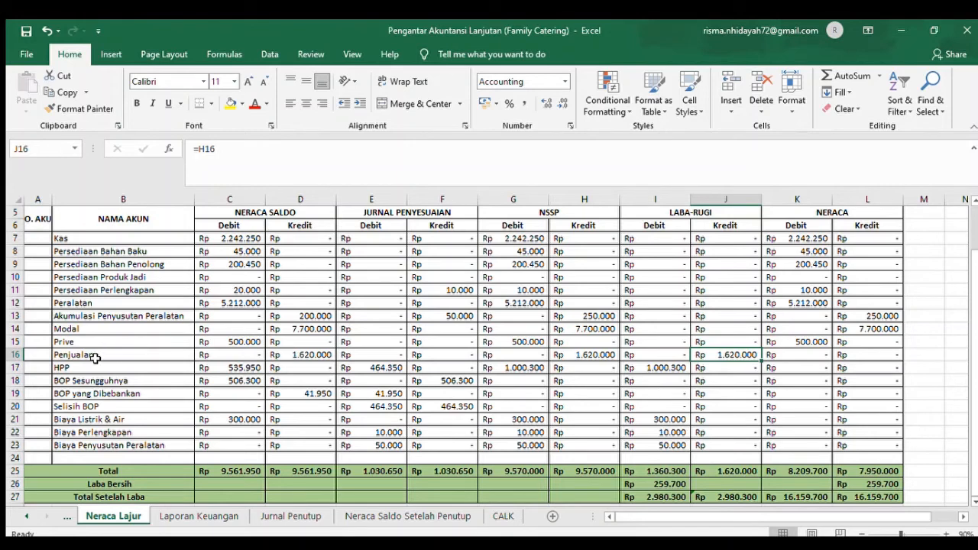
{"action": "left_click", "coordinate": [672, 368]}
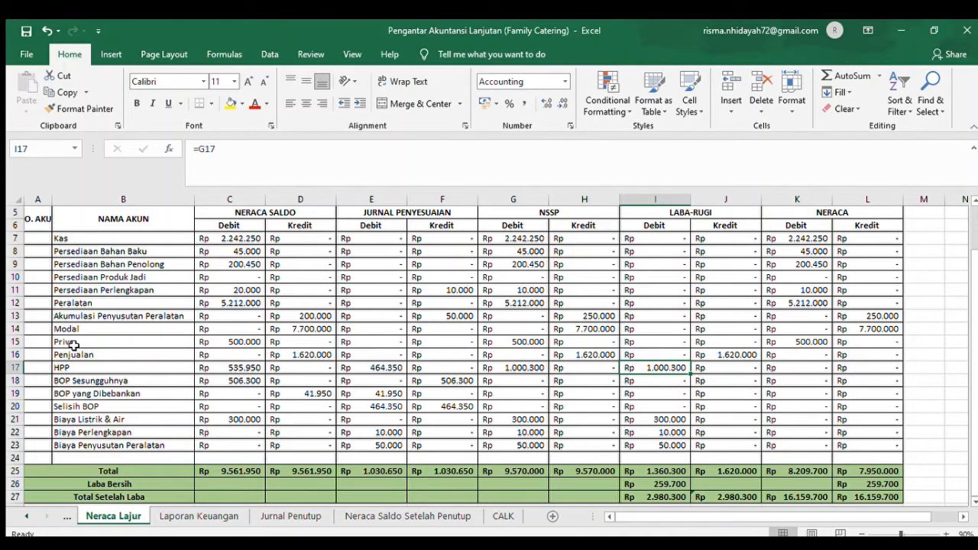
- Check the Laba-Rugi debit references for Biaya Listrik & Air in I21 and Biaya Penyusutan Peralatan in I23
{"action": "left_click", "coordinate": [92, 422]}
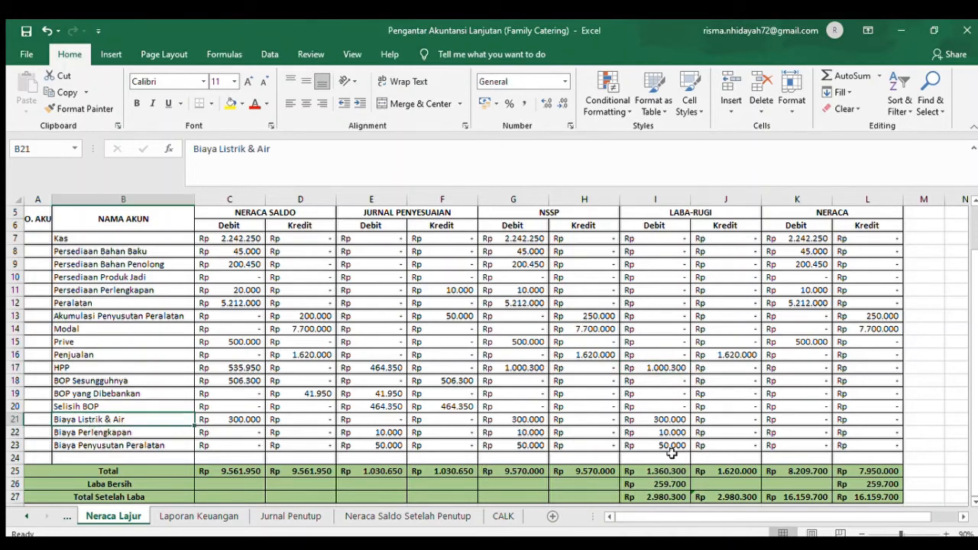
{"action": "left_click", "coordinate": [669, 421]}
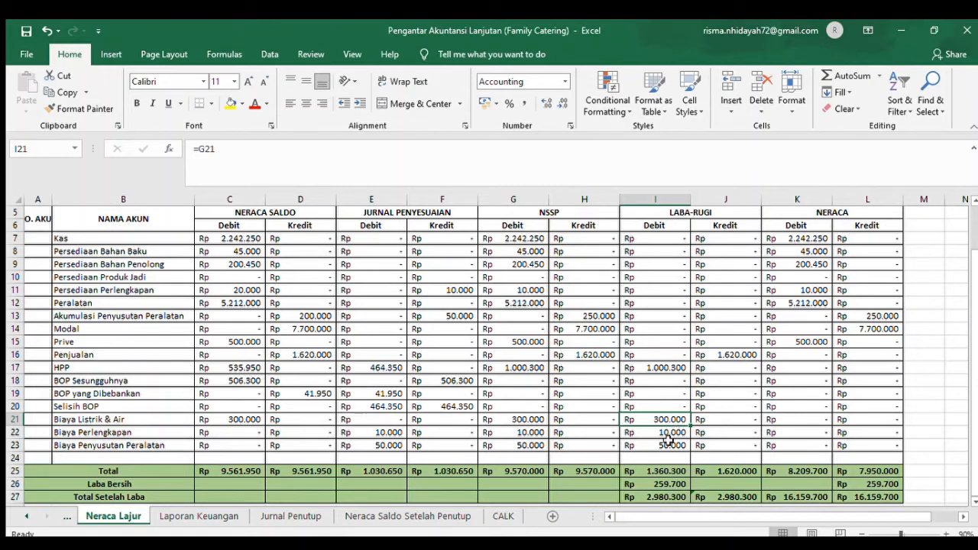
{"action": "left_click", "coordinate": [668, 443]}
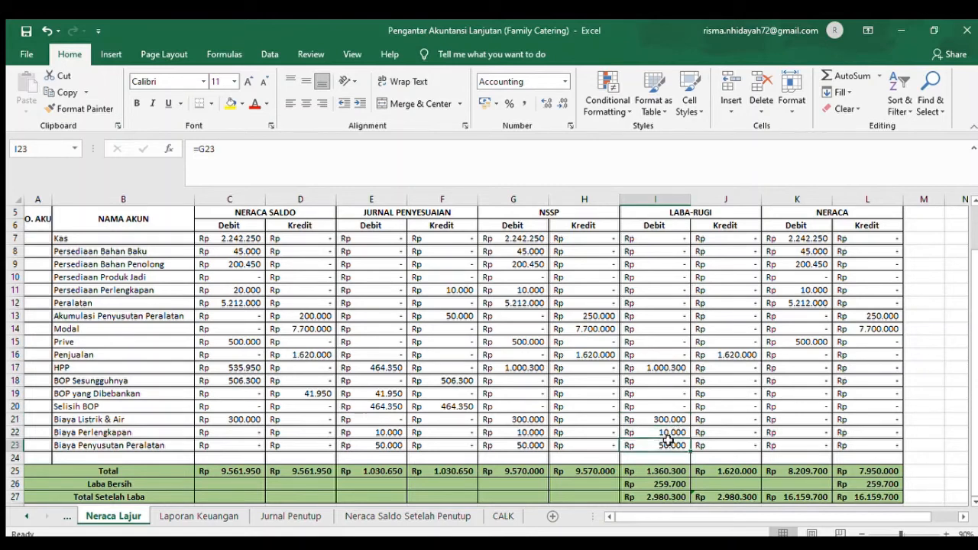
- Check the Neraca debit references for Kas, the Persediaan accounts and Peralatan in column K
{"action": "left_click", "coordinate": [806, 240]}
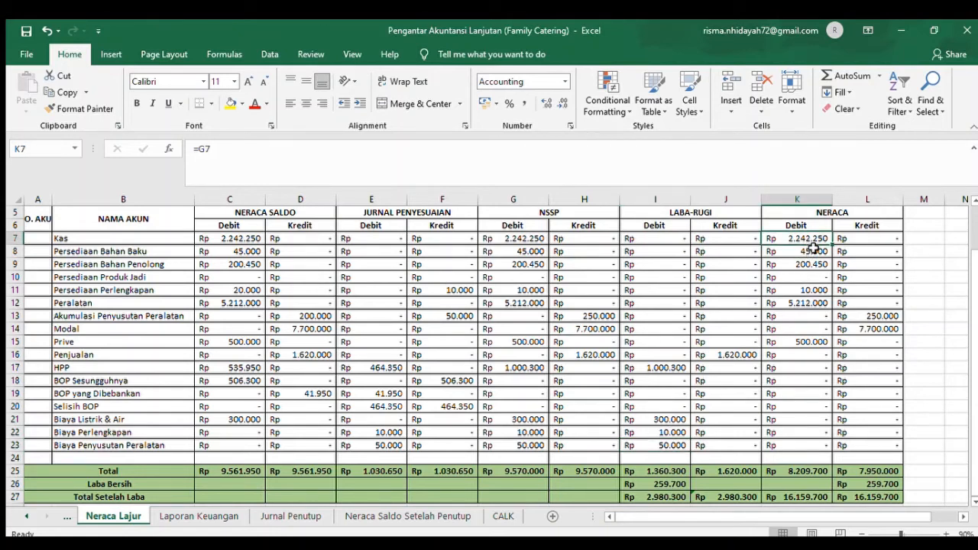
{"action": "left_click", "coordinate": [813, 252]}
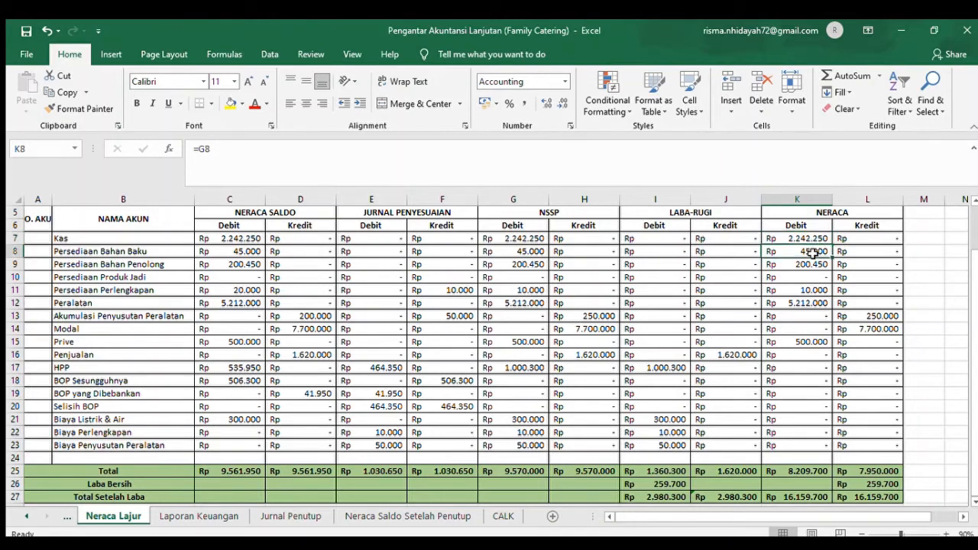
{"action": "key", "text": "Down"}
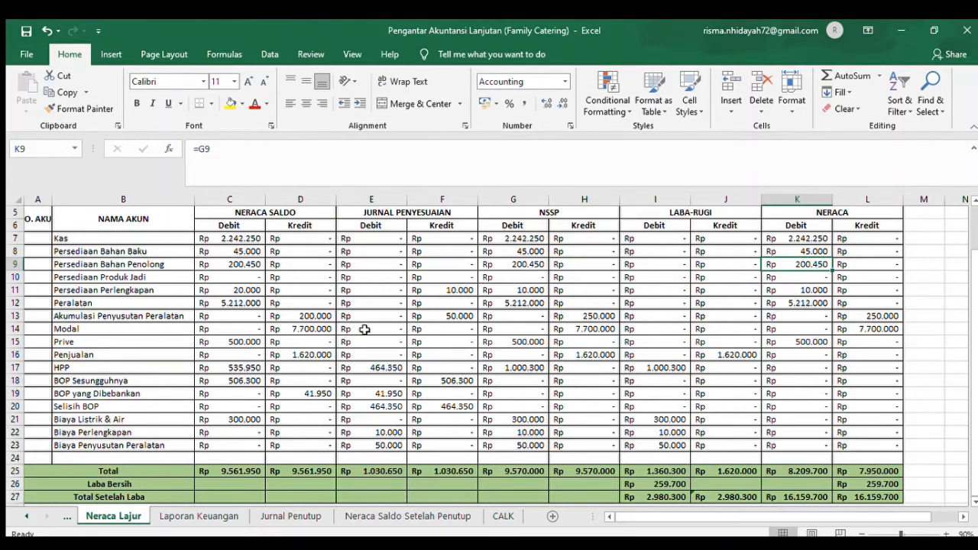
{"action": "left_click", "coordinate": [812, 290]}
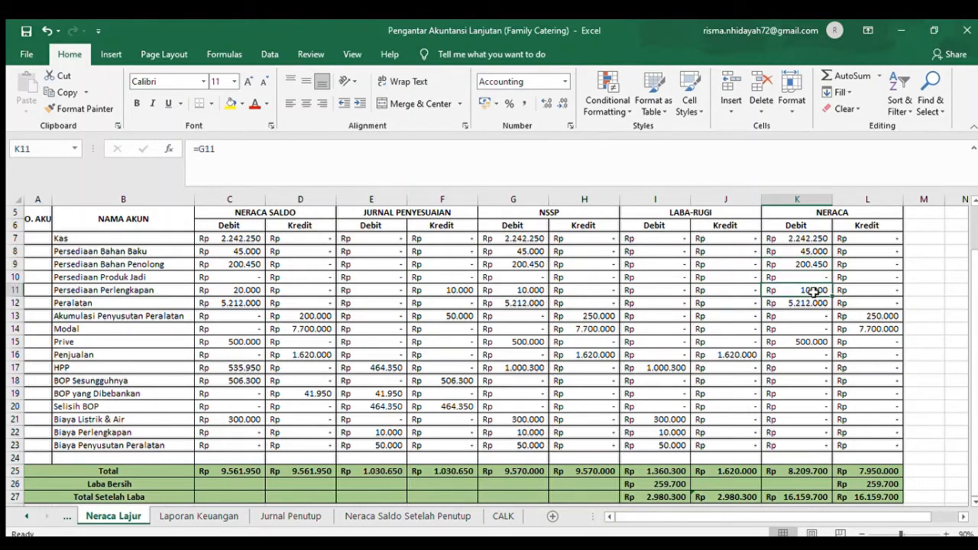
{"action": "left_click", "coordinate": [121, 303]}
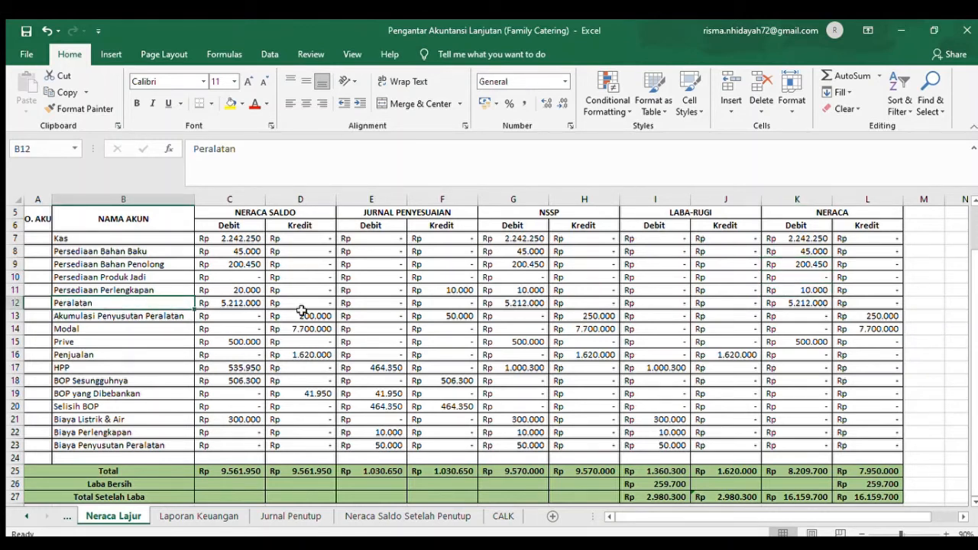
{"action": "left_click", "coordinate": [808, 310]}
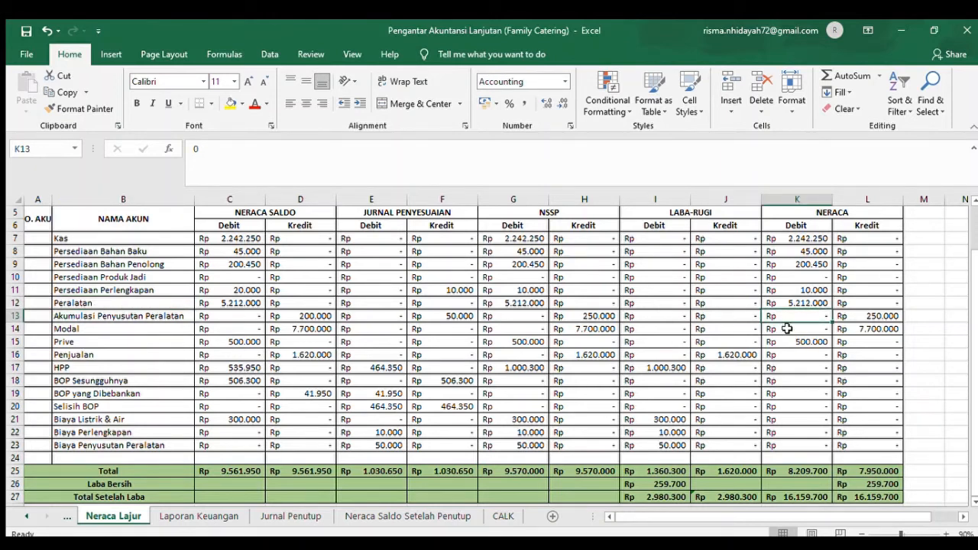
- Check the Neraca credit references for Akumulasi Penyusutan Peralatan in L13 and Modal in L14
{"action": "left_click", "coordinate": [882, 320]}
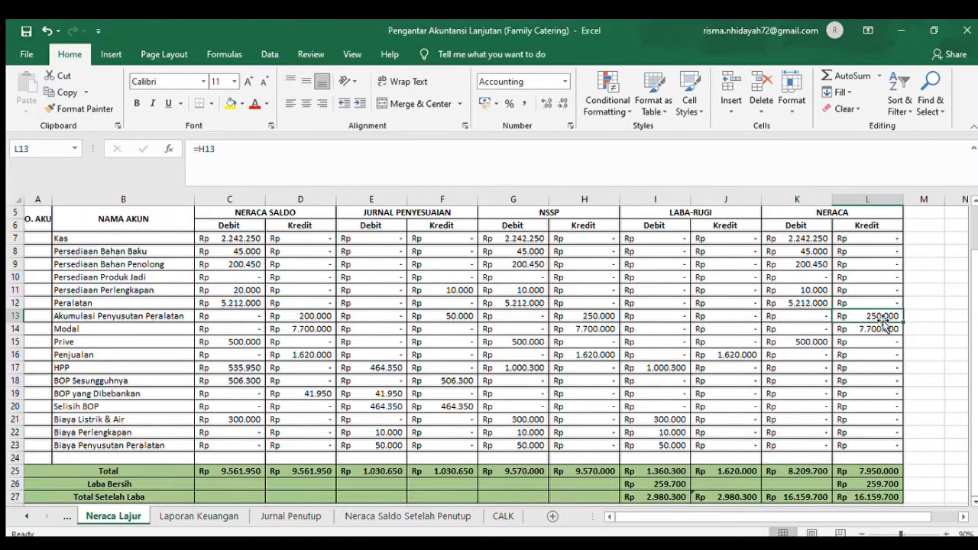
{"action": "left_click", "coordinate": [87, 320]}
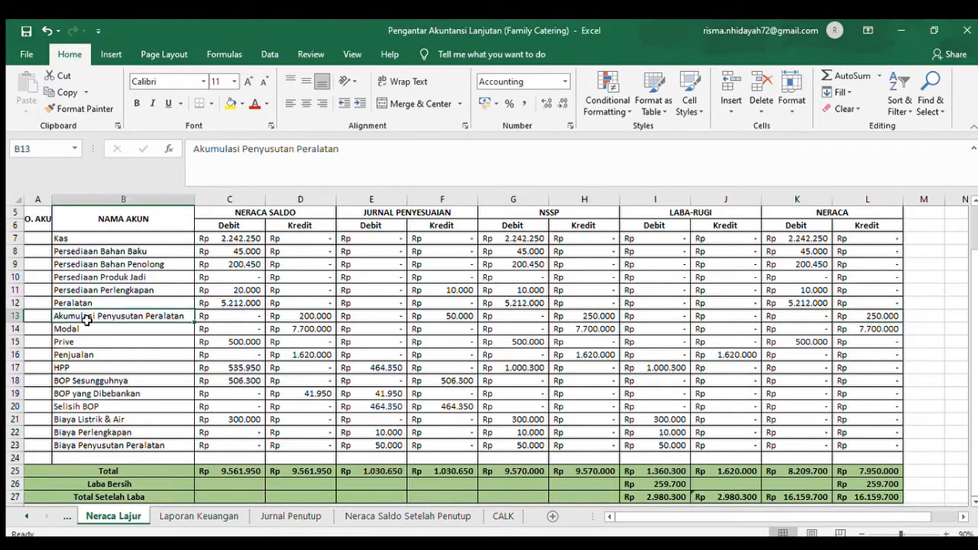
{"action": "left_click", "coordinate": [872, 327]}
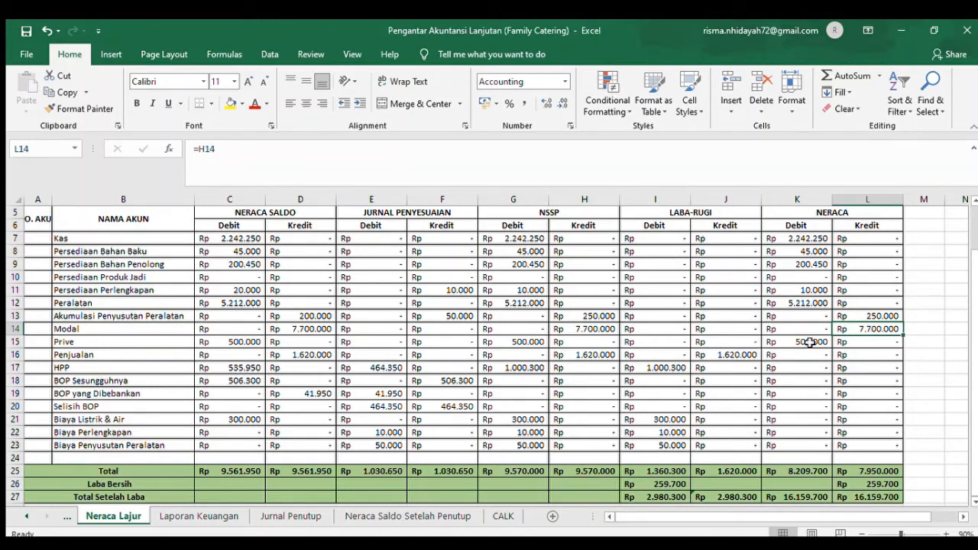
{"action": "left_click", "coordinate": [820, 275]}
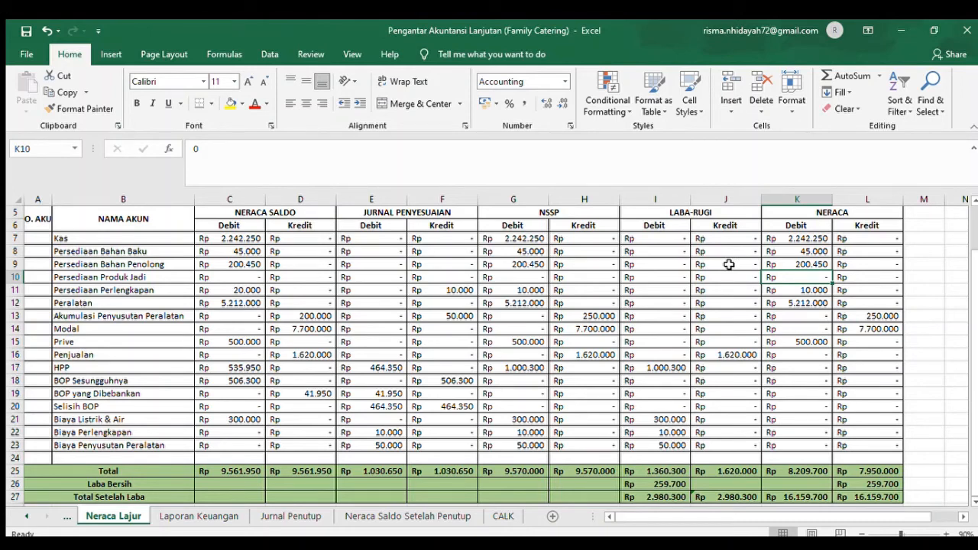
- Check the Laba-Rugi and Neraca total formulas in I25 through L25 and the Laba Bersih formula in I26
{"action": "left_click", "coordinate": [666, 474]}
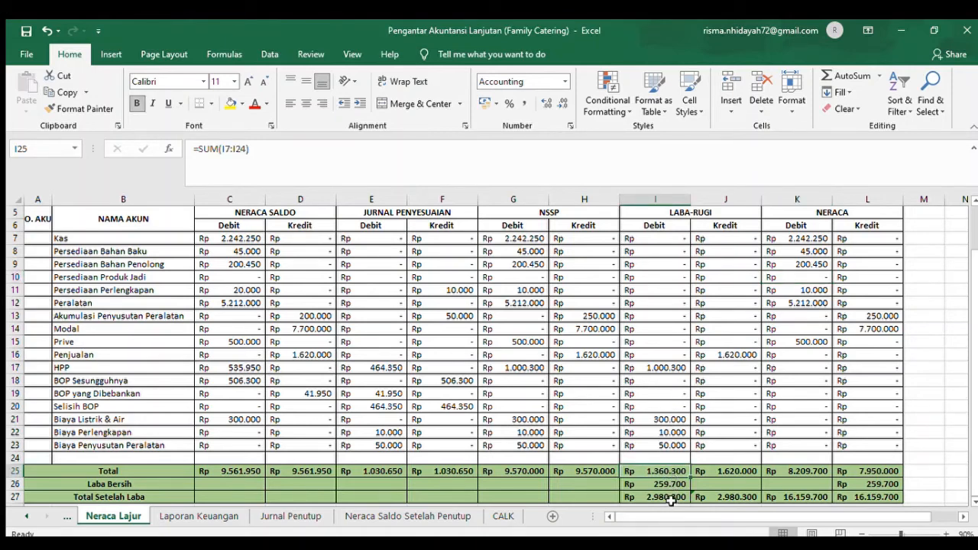
{"action": "left_click", "coordinate": [745, 472]}
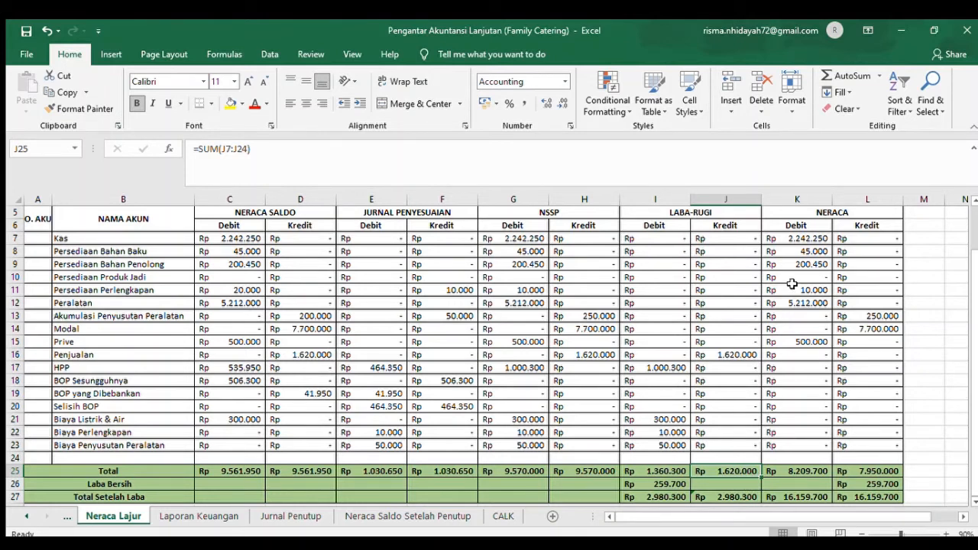
{"action": "left_click", "coordinate": [829, 227]}
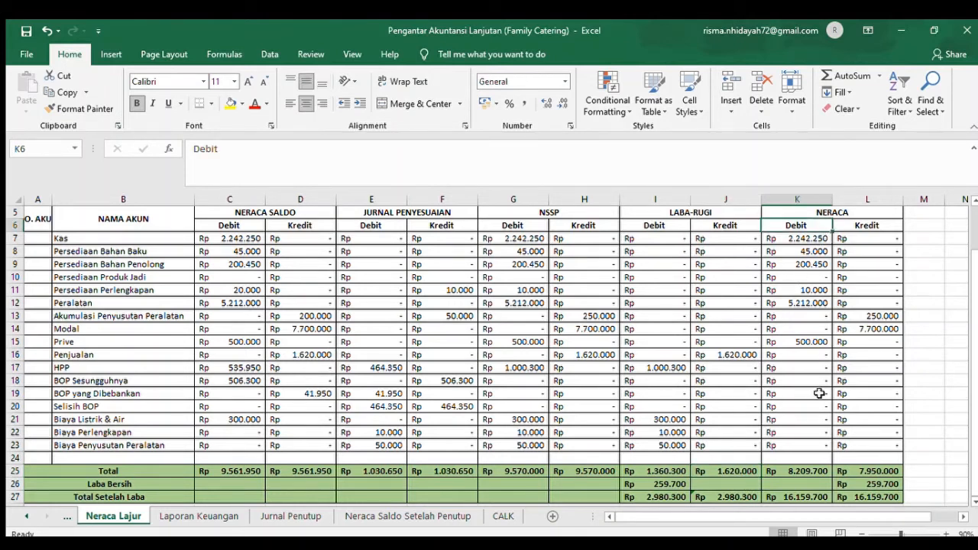
{"action": "left_click", "coordinate": [801, 470]}
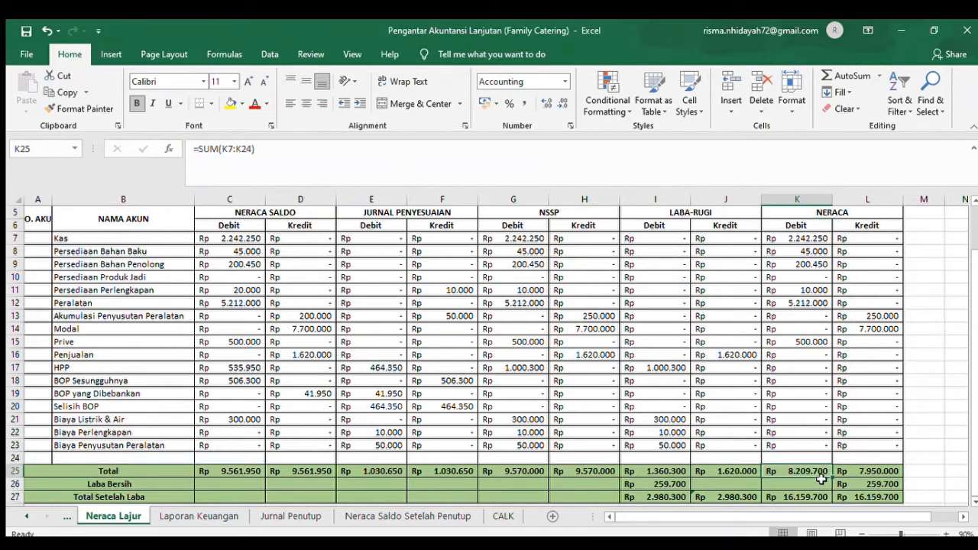
{"action": "key", "text": "Right"}
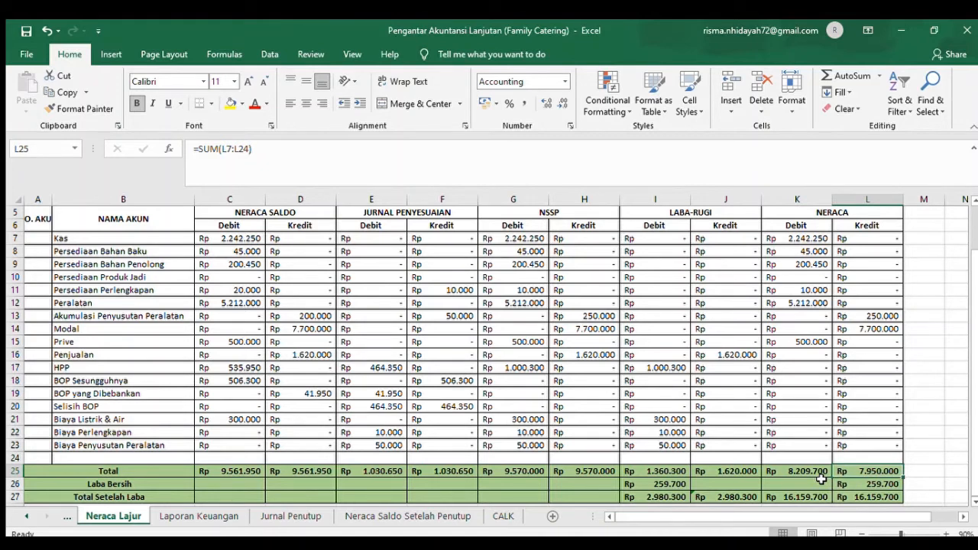
{"action": "left_click", "coordinate": [651, 485]}
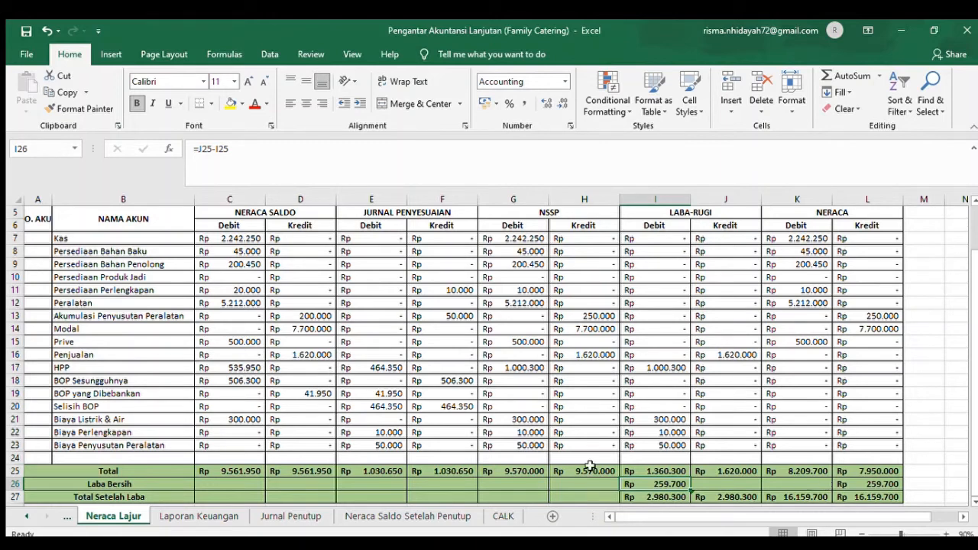
{"action": "left_click", "coordinate": [70, 480]}
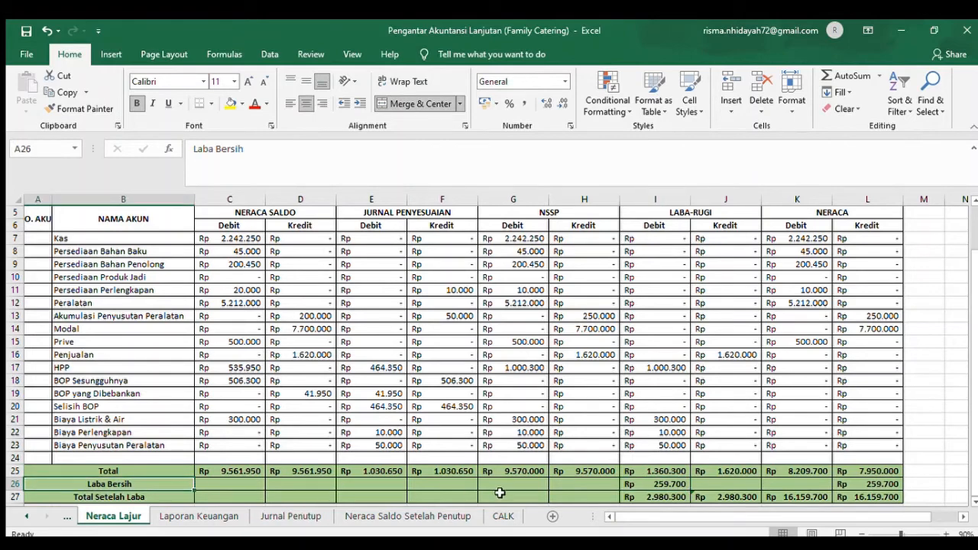
- Open the Laporan Keuangan sheet and view the Laporan Laba Rugi from its heading in row 2
{"action": "left_click", "coordinate": [219, 517]}
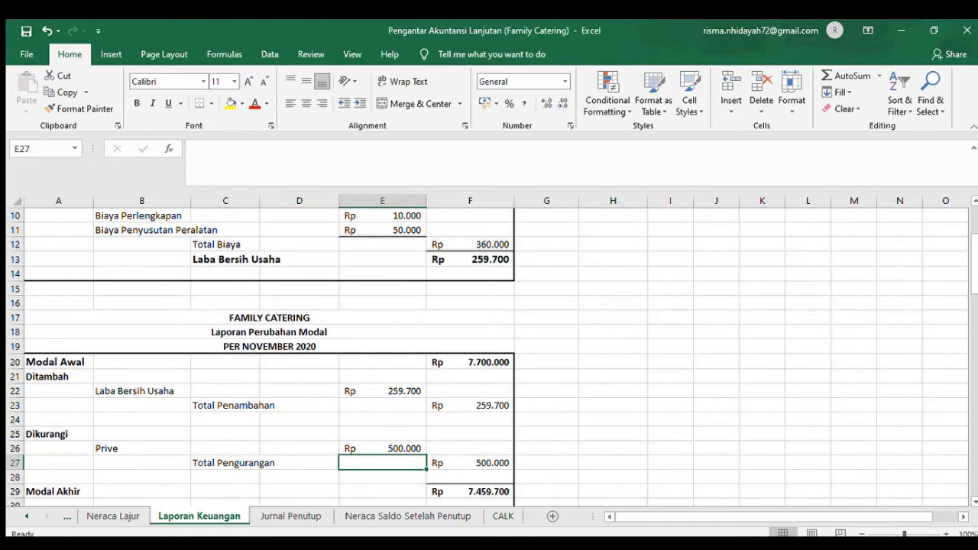
{"action": "left_click", "coordinate": [964, 517]}
{"action": "left_click", "coordinate": [964, 518]}
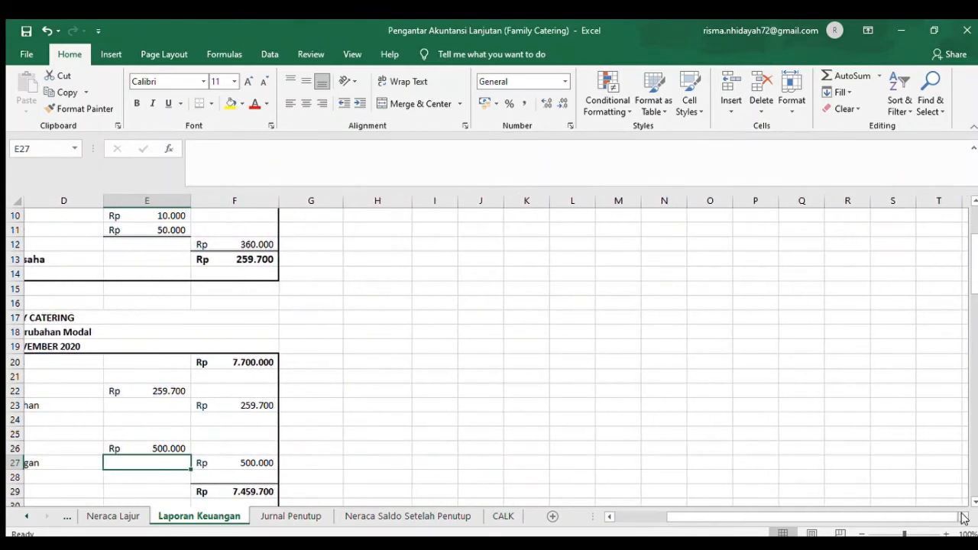
{"action": "left_click_drag", "start_coordinate": [803, 515], "coordinate": [753, 516]}
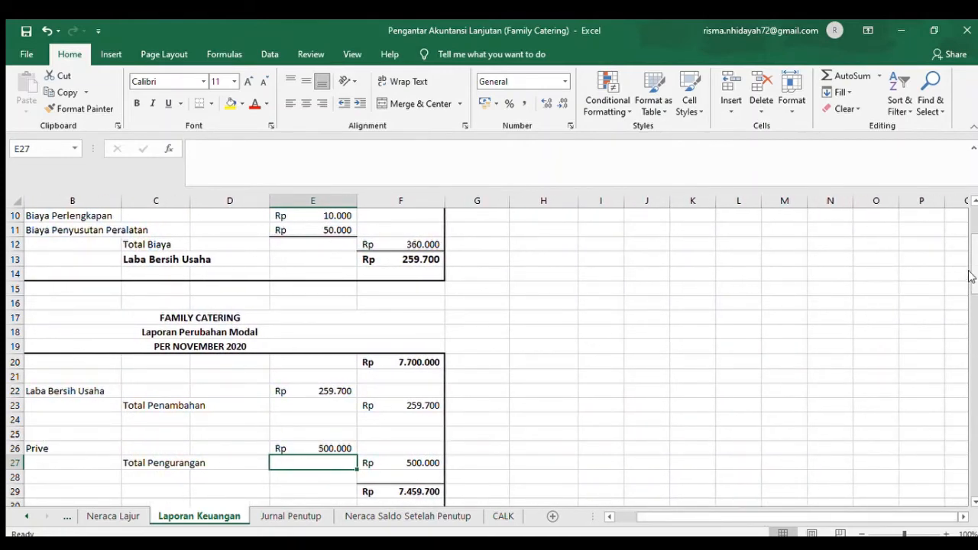
{"action": "left_click_drag", "start_coordinate": [971, 277], "coordinate": [968, 200]}
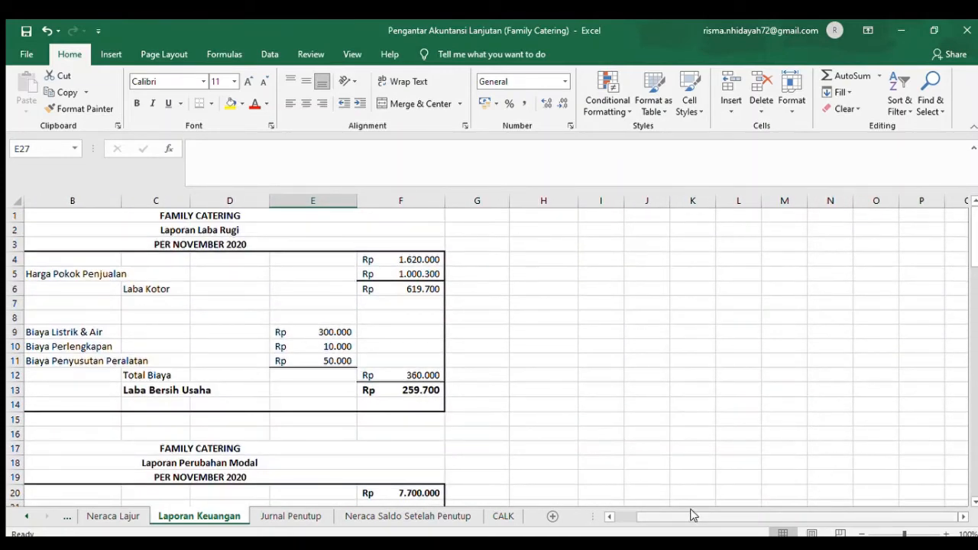
{"action": "left_click_drag", "start_coordinate": [691, 516], "coordinate": [657, 518]}
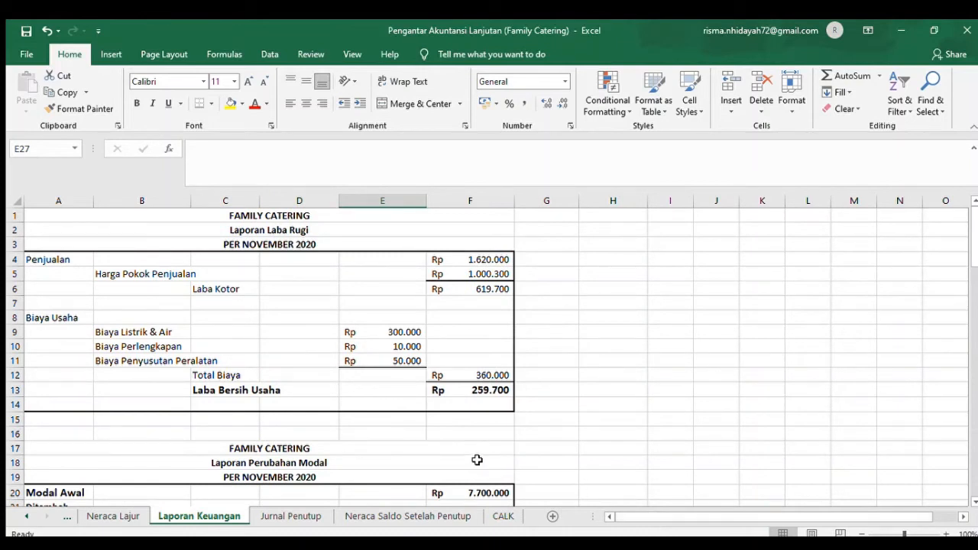
{"action": "left_click", "coordinate": [292, 232]}
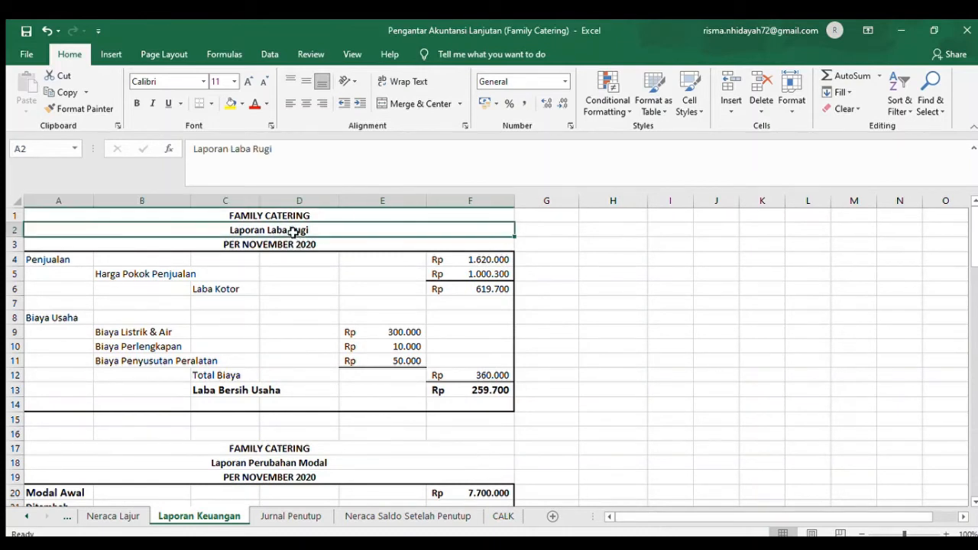
- Go through the Laporan Perubahan Modal, Neraca and Laporan Arus Kas statements on the Laporan Keuangan sheet
{"action": "left_click", "coordinate": [287, 464]}
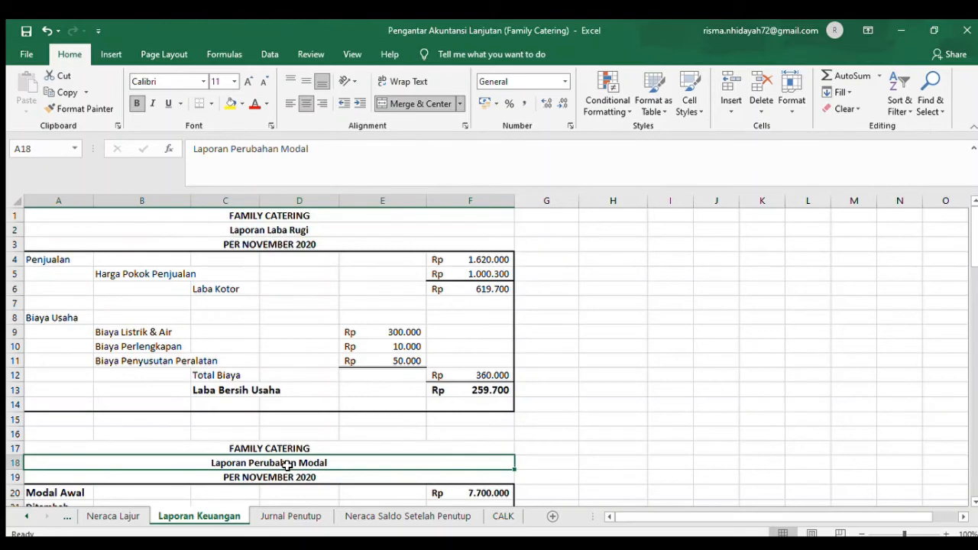
{"action": "left_click", "coordinate": [973, 475]}
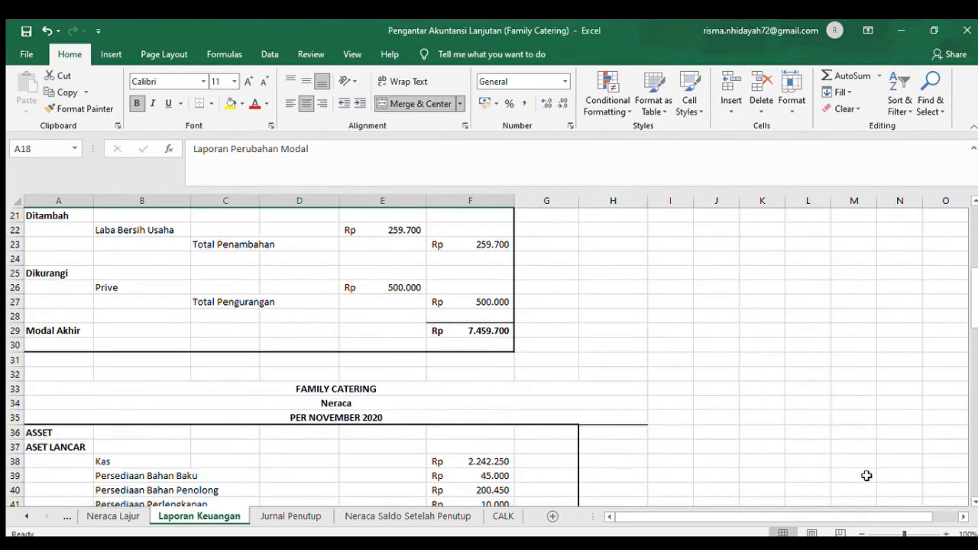
{"action": "left_click", "coordinate": [354, 403]}
{"action": "left_click", "coordinate": [974, 435]}
{"action": "scroll", "coordinate": [972, 436], "scroll_direction": "down", "scroll_amount": 2}
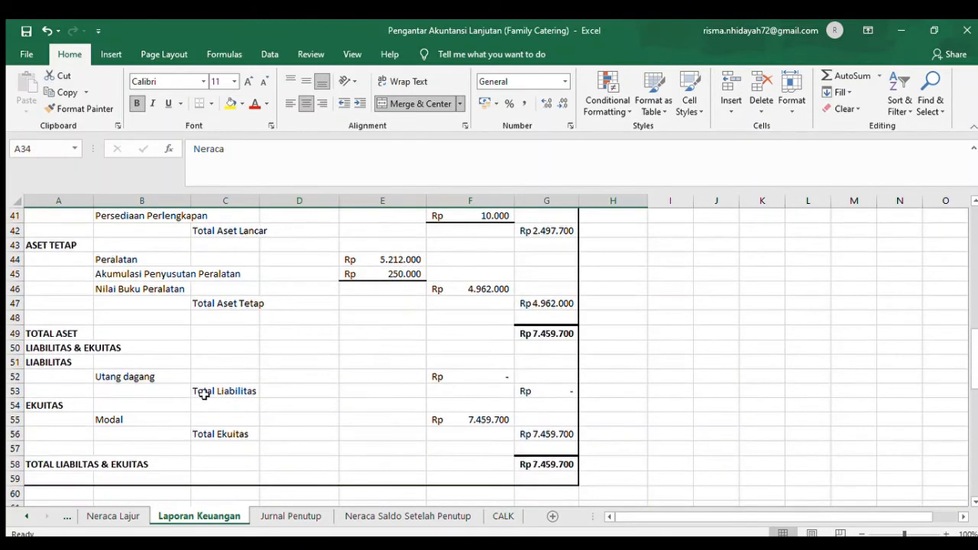
{"action": "left_click", "coordinate": [974, 489]}
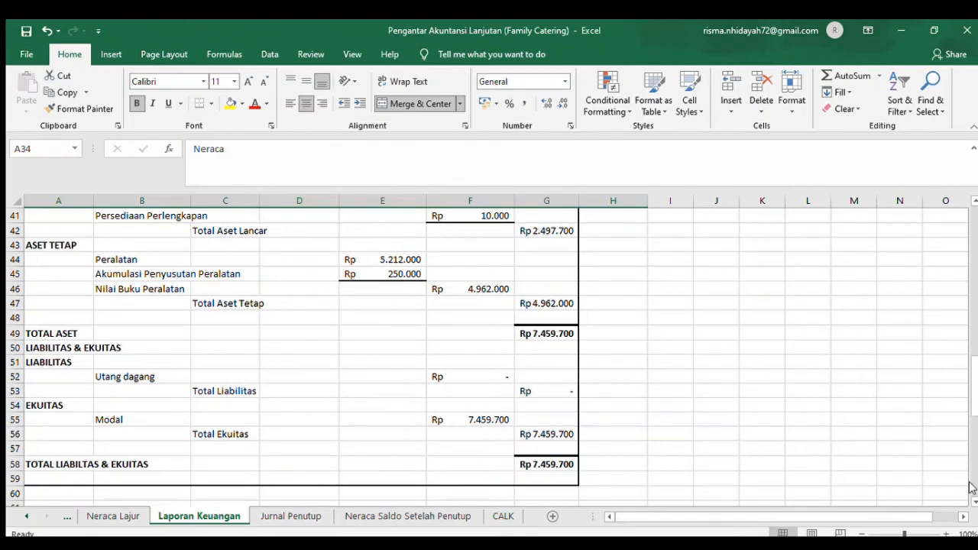
{"action": "left_click", "coordinate": [205, 255]}
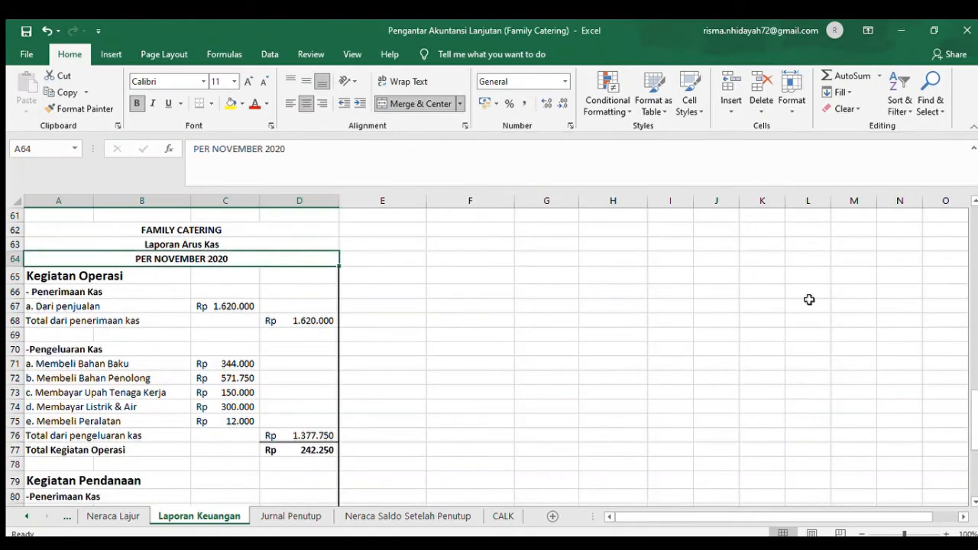
- Return to the Laporan Laba Rugi and check the Penjualan, Harga Pokok Penjualan and Laba Kotor formulas in F4 through F6
{"action": "left_click", "coordinate": [973, 285]}
{"action": "left_click", "coordinate": [974, 217]}
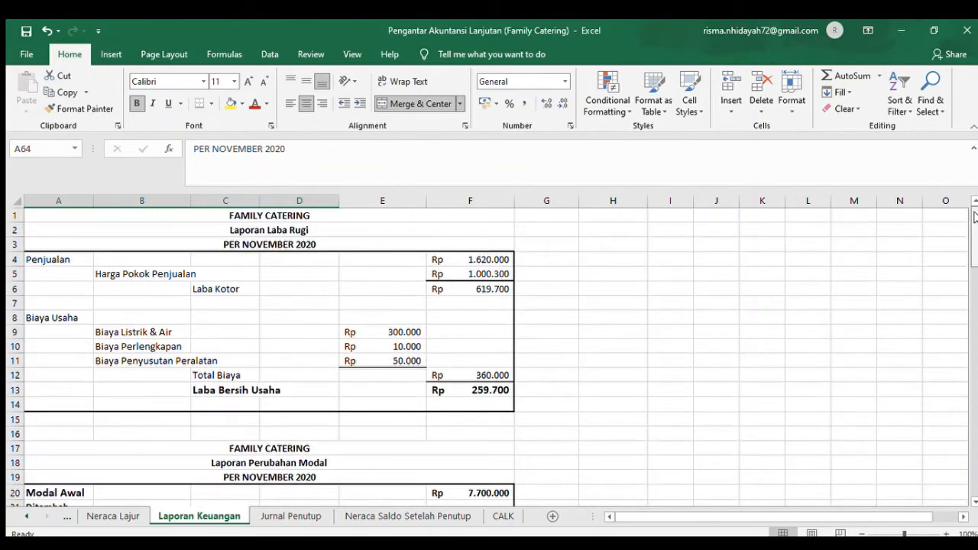
{"action": "left_click", "coordinate": [204, 256]}
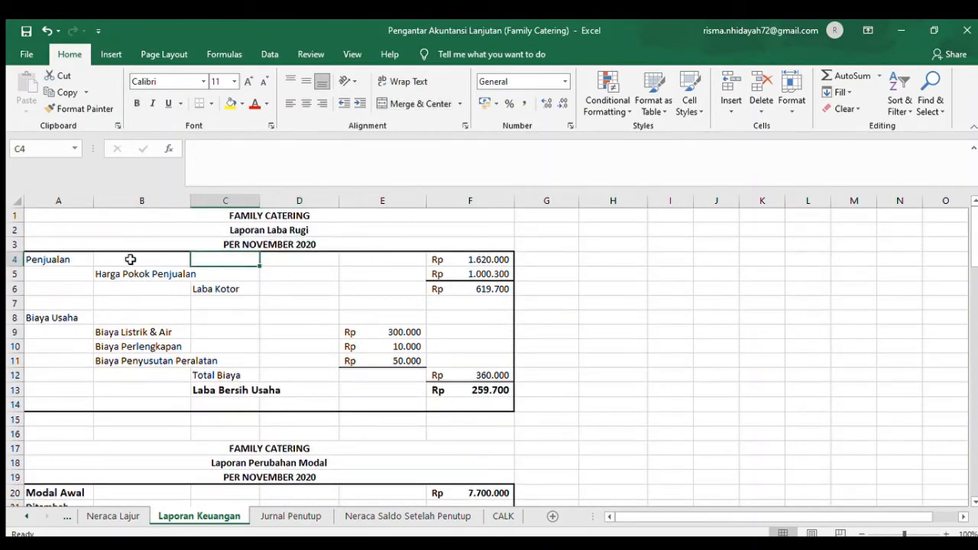
{"action": "left_click", "coordinate": [56, 259]}
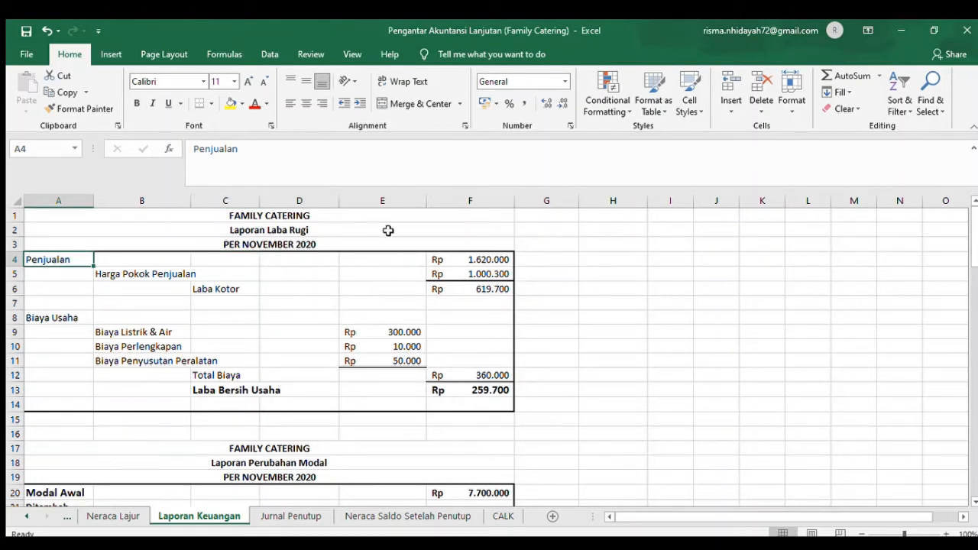
{"action": "left_click", "coordinate": [485, 257]}
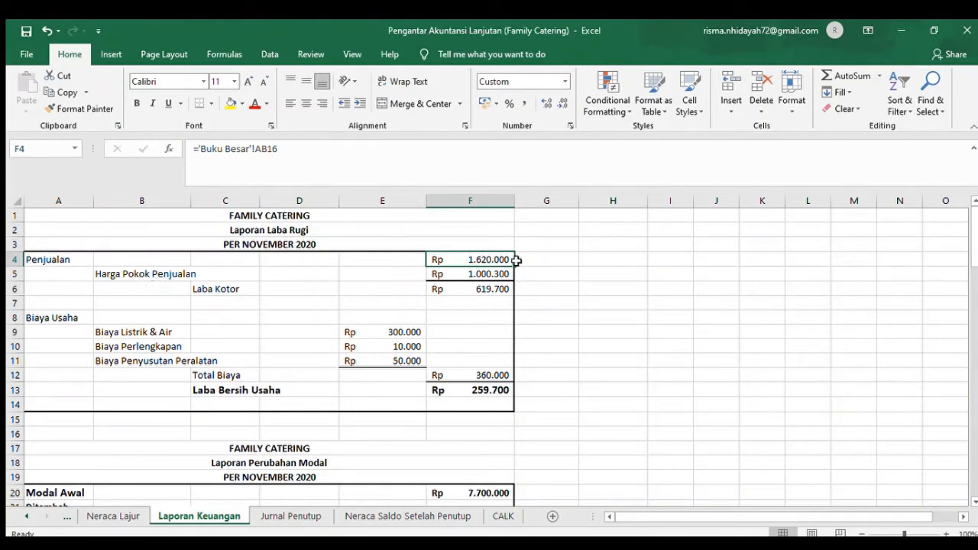
{"action": "left_click", "coordinate": [487, 274]}
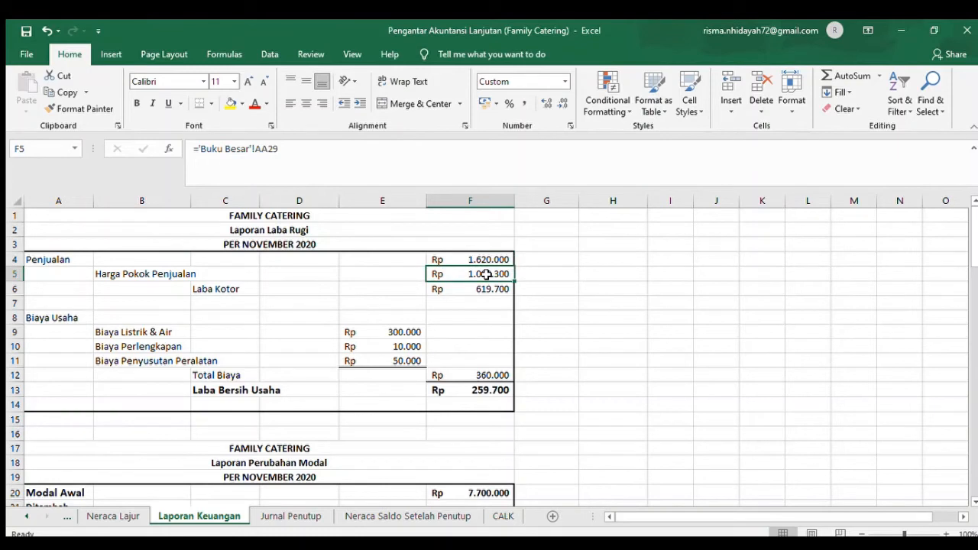
{"action": "left_click", "coordinate": [217, 292]}
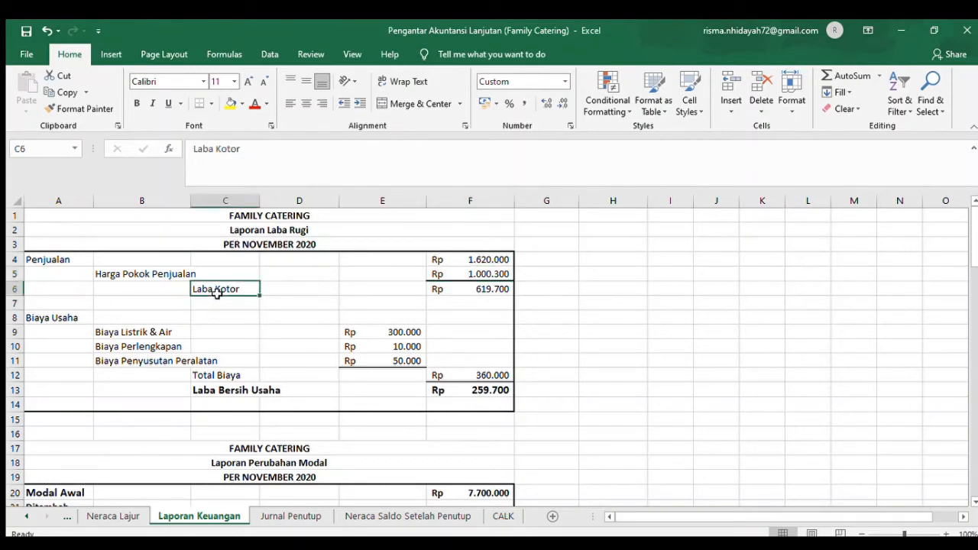
{"action": "left_click", "coordinate": [493, 292]}
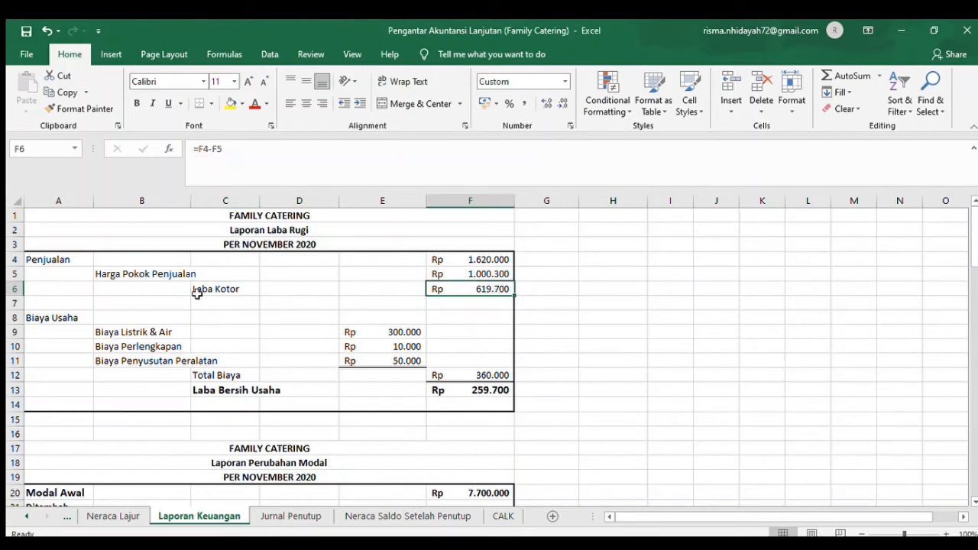
- Check the Biaya Usaha references for Listrik & Air, Perlengkapan and Penyusutan Peralatan in E9 through E11
{"action": "left_click", "coordinate": [81, 317]}
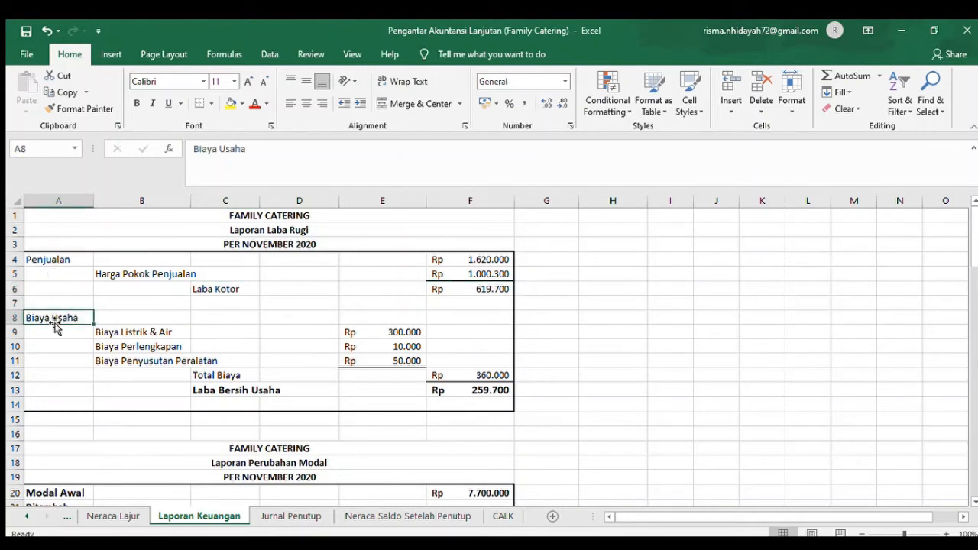
{"action": "left_click", "coordinate": [115, 337]}
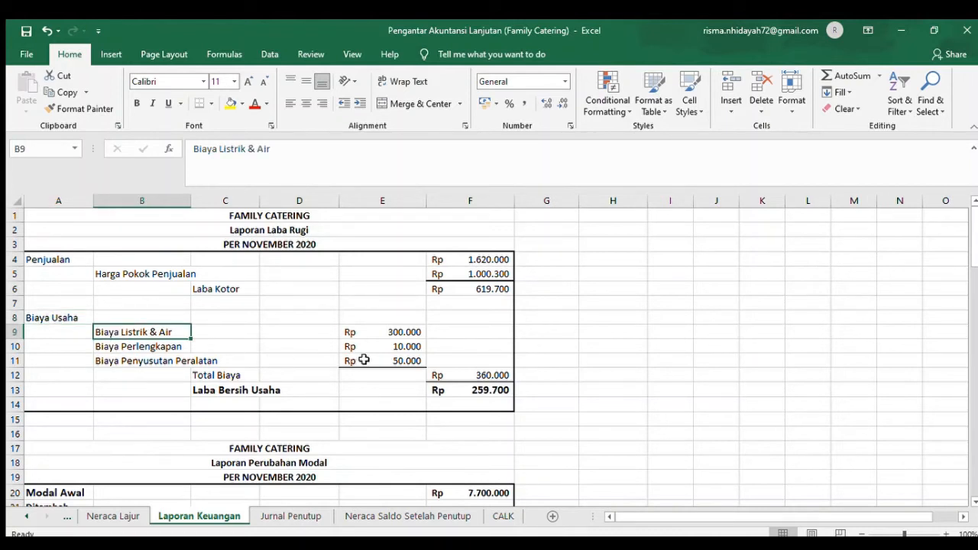
{"action": "left_click", "coordinate": [387, 331]}
{"action": "left_click", "coordinate": [163, 346]}
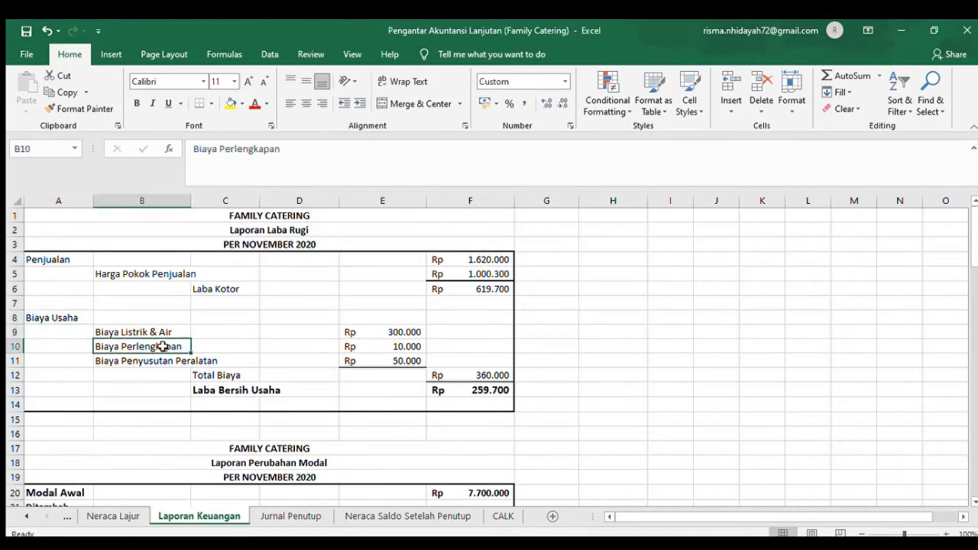
{"action": "left_click", "coordinate": [409, 350]}
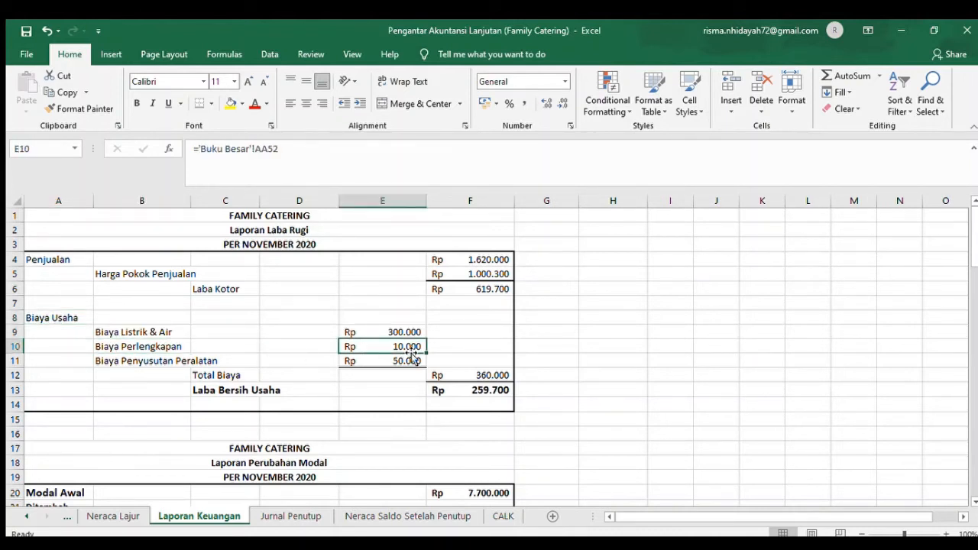
{"action": "left_click", "coordinate": [176, 374]}
{"action": "left_click", "coordinate": [398, 360]}
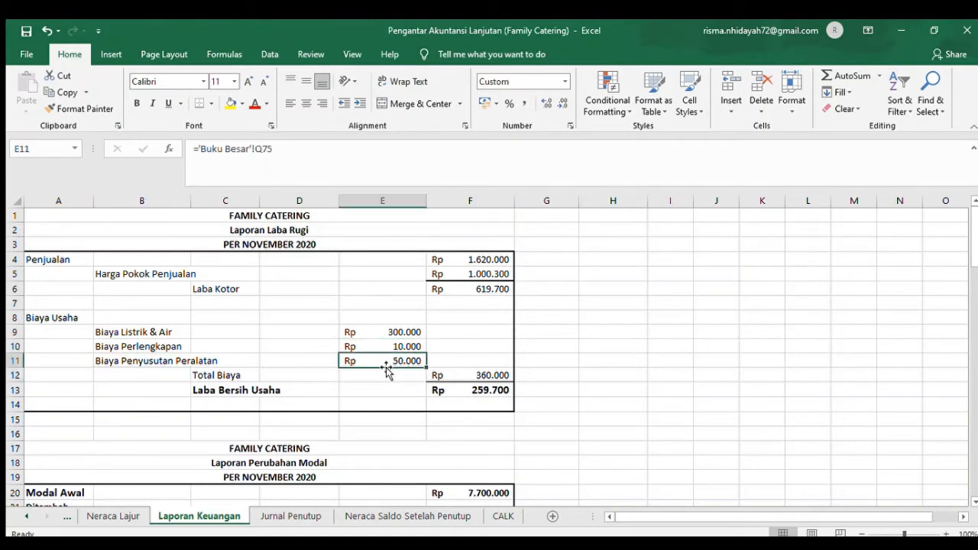
{"action": "left_click", "coordinate": [236, 364]}
- Check the Total Biaya sum in F12 and the Laba Bersih Usaha formula in F13
{"action": "left_click", "coordinate": [493, 376]}
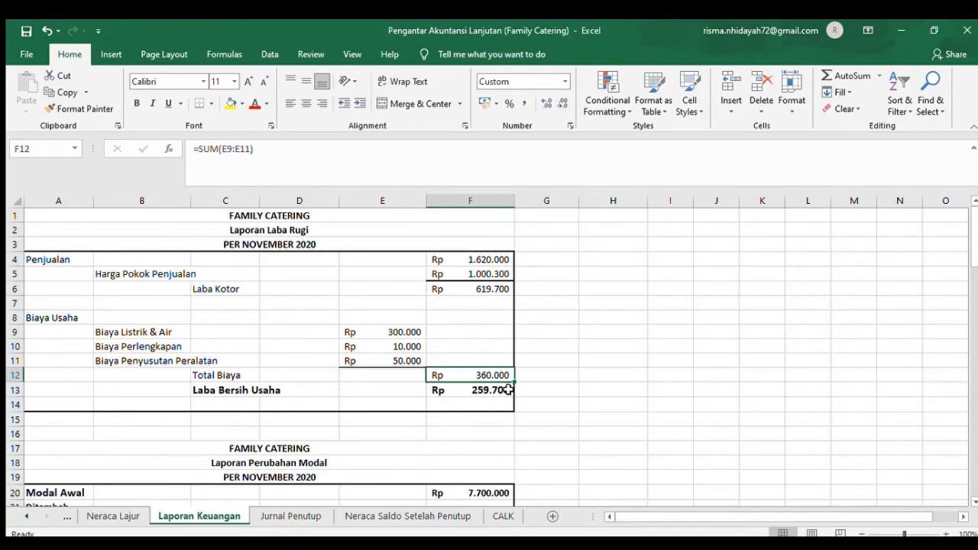
{"action": "left_click", "coordinate": [227, 287]}
{"action": "left_click", "coordinate": [230, 376]}
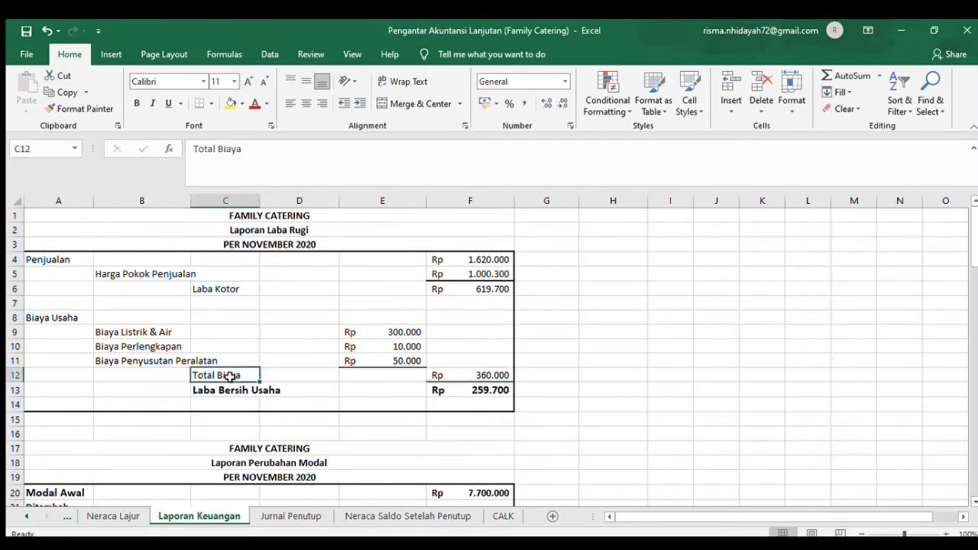
{"action": "left_click", "coordinate": [489, 391]}
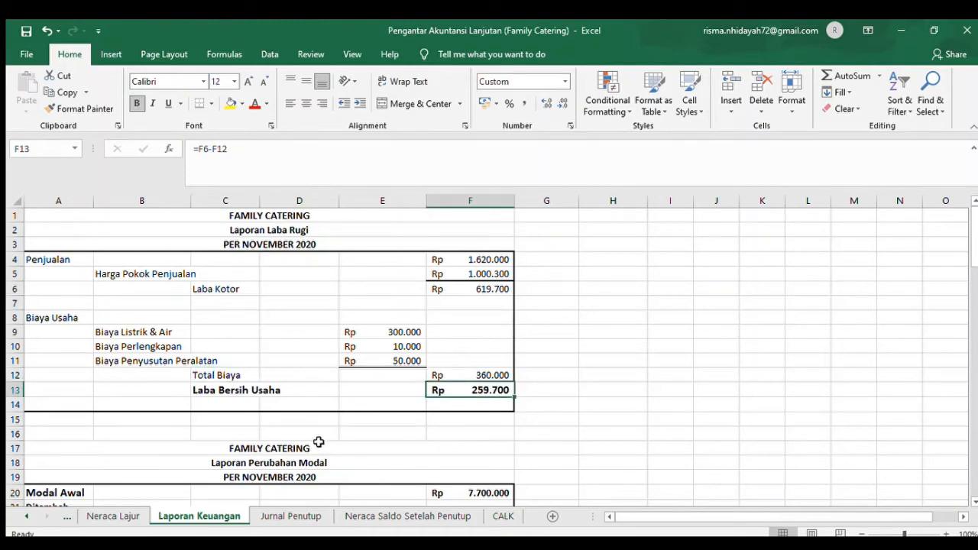
- Go to the Laporan Perubahan Modal and check the Laba Bersih Usaha reference under Ditambah in E22
{"action": "key", "text": "Down"}
{"action": "key", "text": "Down"}
{"action": "key", "text": "Down"}
{"action": "key", "text": "Down"}
{"action": "key", "text": "Down"}
{"action": "key", "text": "Down"}
{"action": "key", "text": "Down"}
{"action": "key", "text": "Down"}
{"action": "key", "text": "Down"}
{"action": "key", "text": "Down"}
{"action": "key", "text": "Down"}
{"action": "key", "text": "Down"}
{"action": "key", "text": "Down"}
{"action": "key", "text": "Down"}
{"action": "key", "text": "Down"}
{"action": "key", "text": "Down"}
{"action": "key", "text": "Down"}
{"action": "key", "text": "Down"}
{"action": "key", "text": "Down"}
{"action": "key", "text": "Down"}
{"action": "key", "text": "Down"}
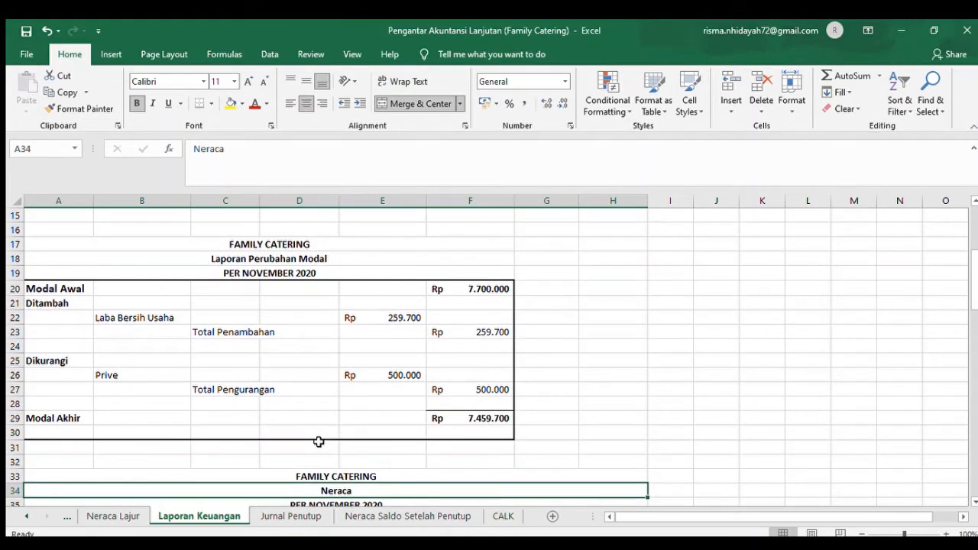
{"action": "left_click", "coordinate": [465, 298]}
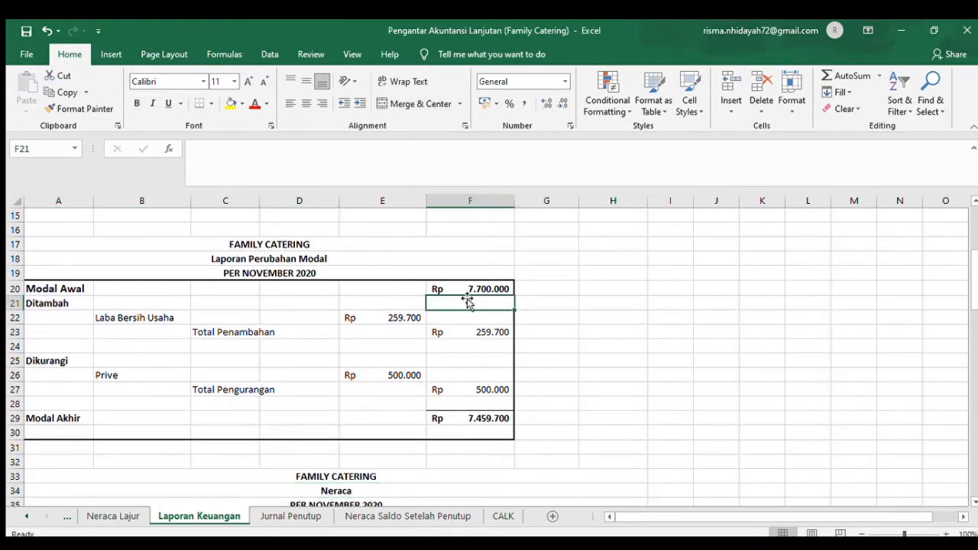
{"action": "left_click", "coordinate": [59, 314]}
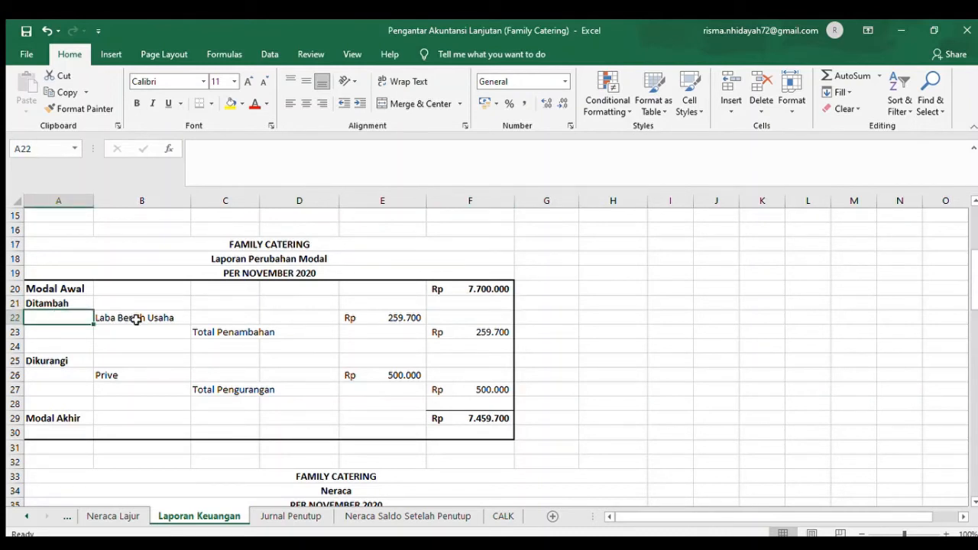
{"action": "left_click", "coordinate": [136, 320]}
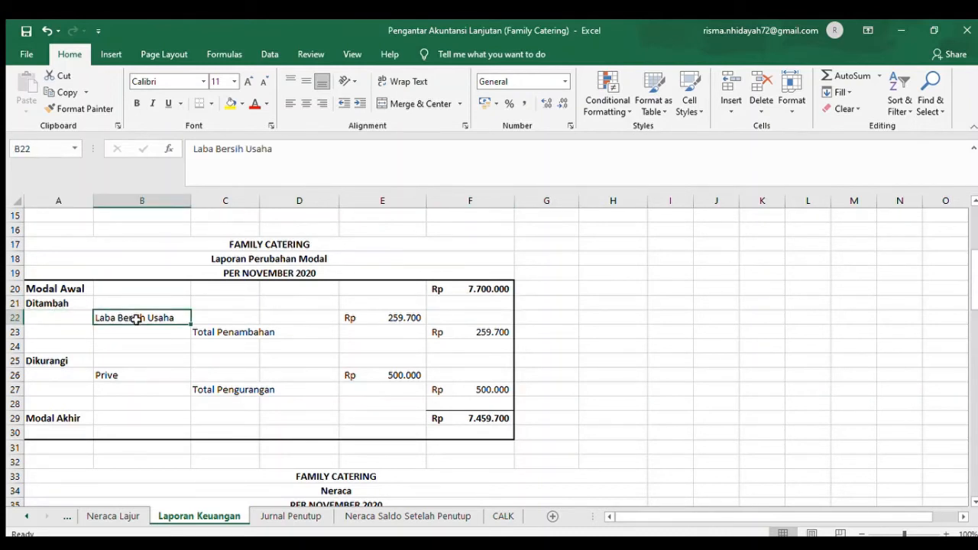
{"action": "left_click", "coordinate": [403, 318]}
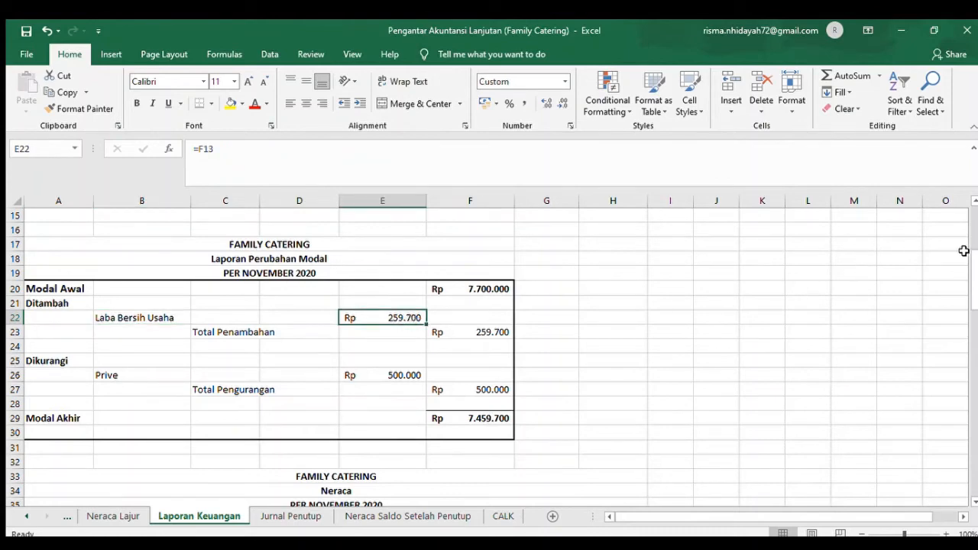
- Trace Laba Bersih Usaha back to row 13 of the Laporan Laba Rugi and return to the Laporan Perubahan Modal
{"action": "left_click_drag", "start_coordinate": [974, 265], "coordinate": [975, 232]}
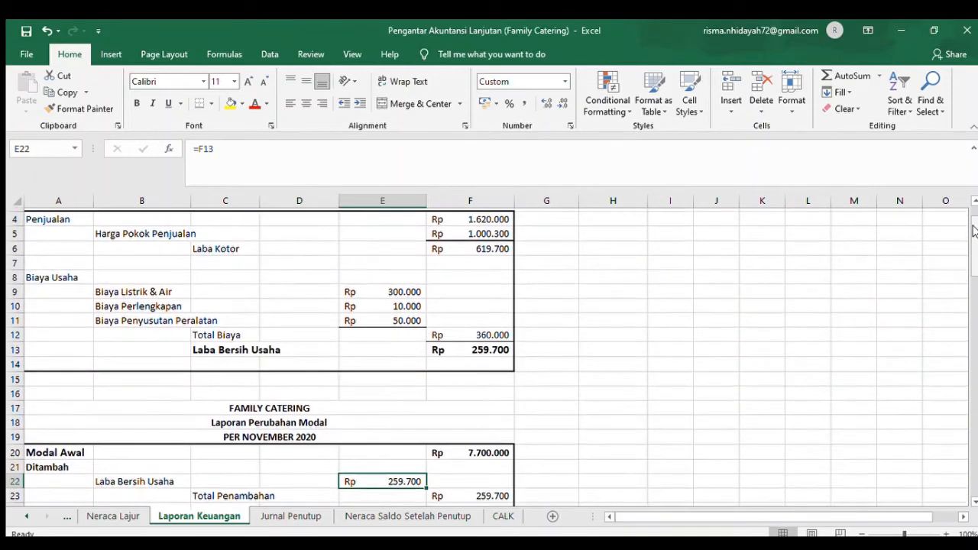
{"action": "left_click", "coordinate": [260, 346]}
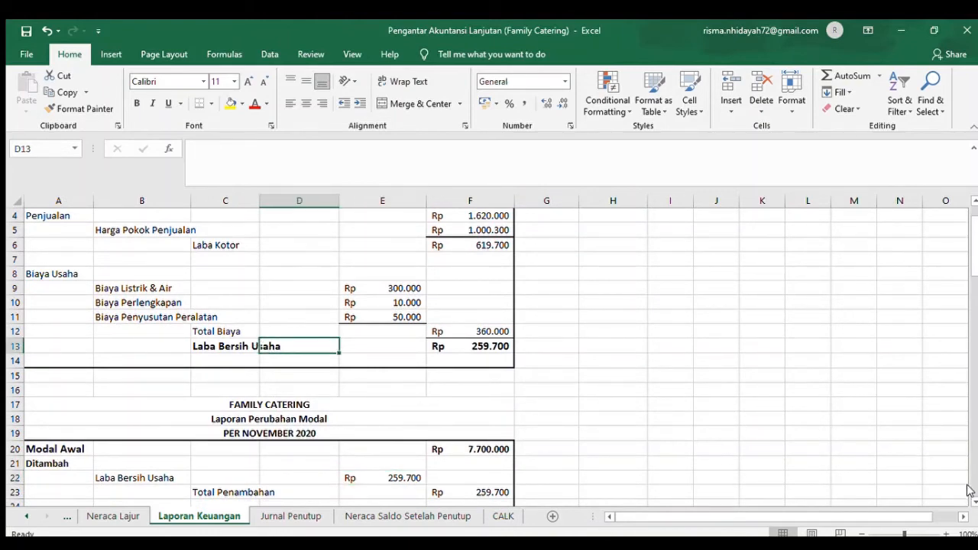
{"action": "scroll", "coordinate": [970, 497], "scroll_direction": "down", "scroll_amount": 3}
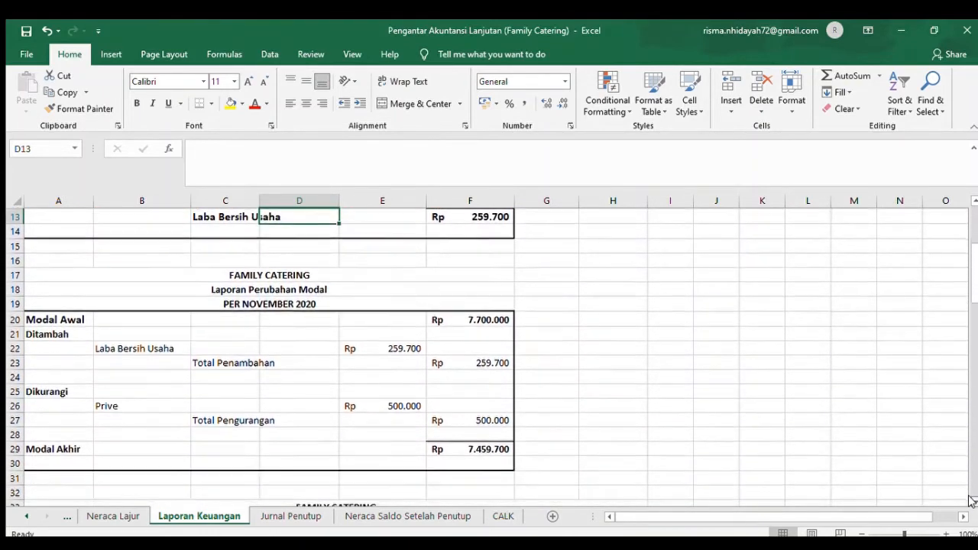
{"action": "left_click", "coordinate": [971, 501]}
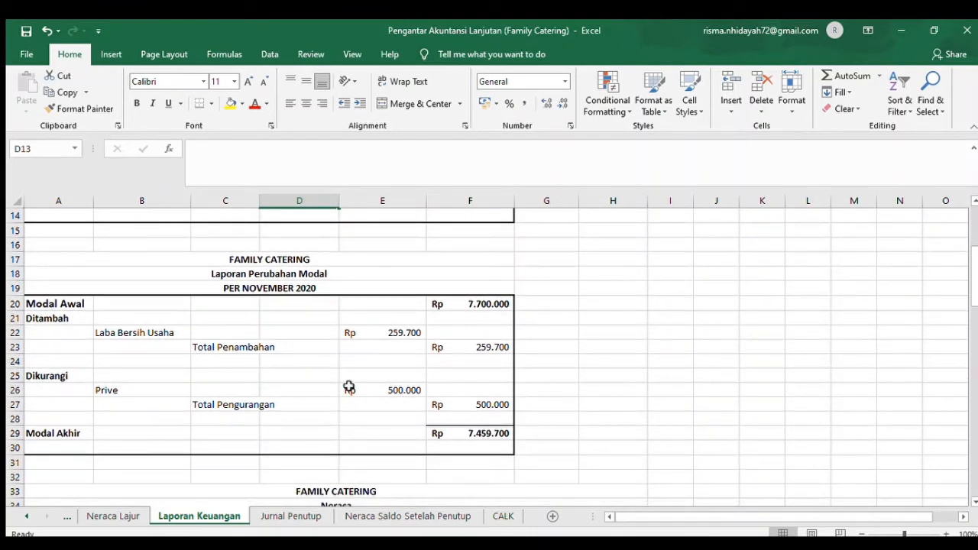
- Check the Total Penambahan reference in F23, the Prive entry in row 26 and the Total Pengurangan reference in F27
{"action": "left_click", "coordinate": [500, 355]}
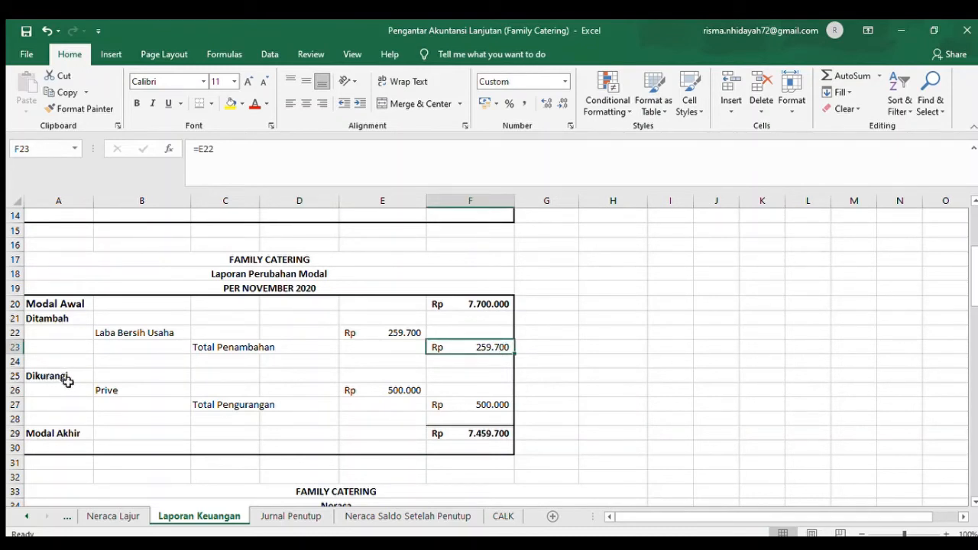
{"action": "left_click", "coordinate": [113, 386]}
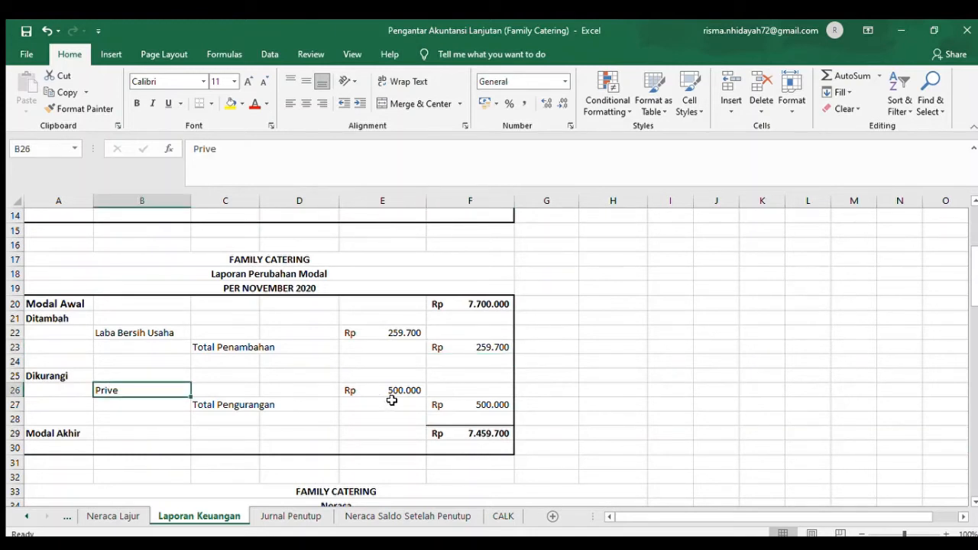
{"action": "left_click", "coordinate": [198, 419]}
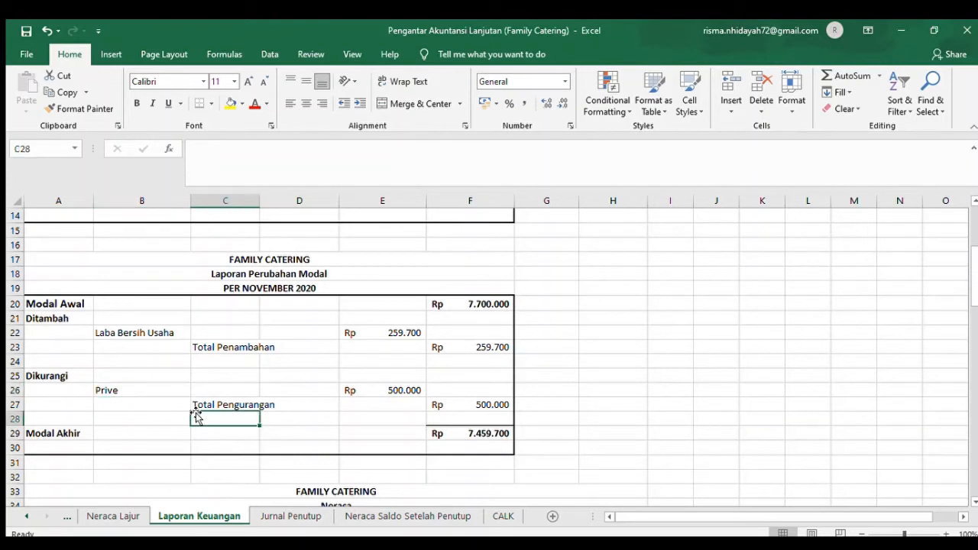
{"action": "left_click", "coordinate": [505, 403]}
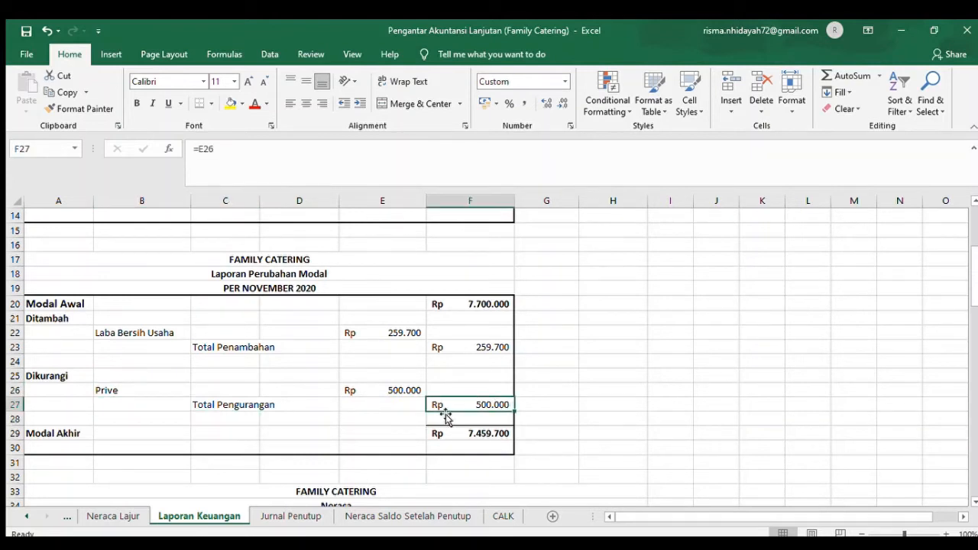
- Review Modal Awal, Total Penambahan and Total Pengurangan as components of Modal Akhir, and check its formula in F29
{"action": "left_click", "coordinate": [68, 429]}
{"action": "left_click", "coordinate": [76, 308]}
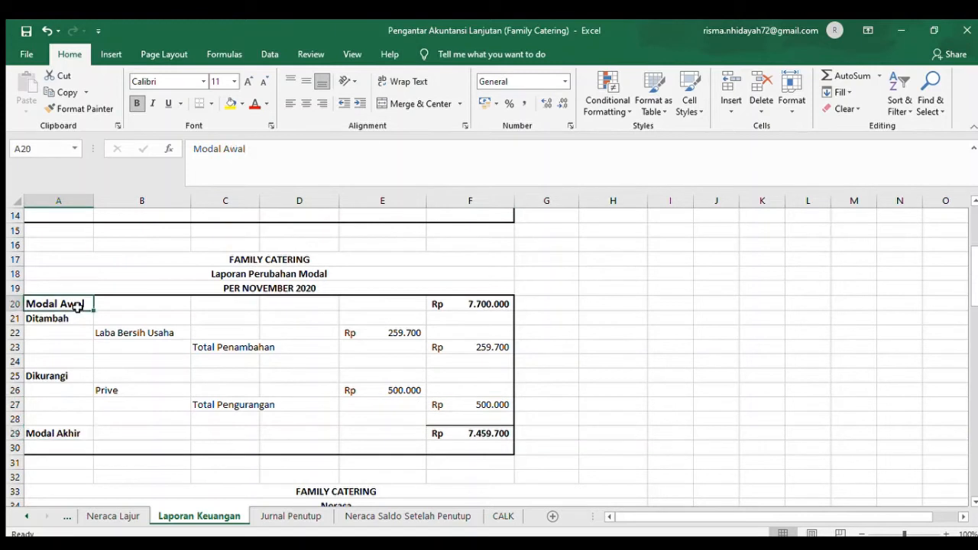
{"action": "left_click", "coordinate": [495, 300]}
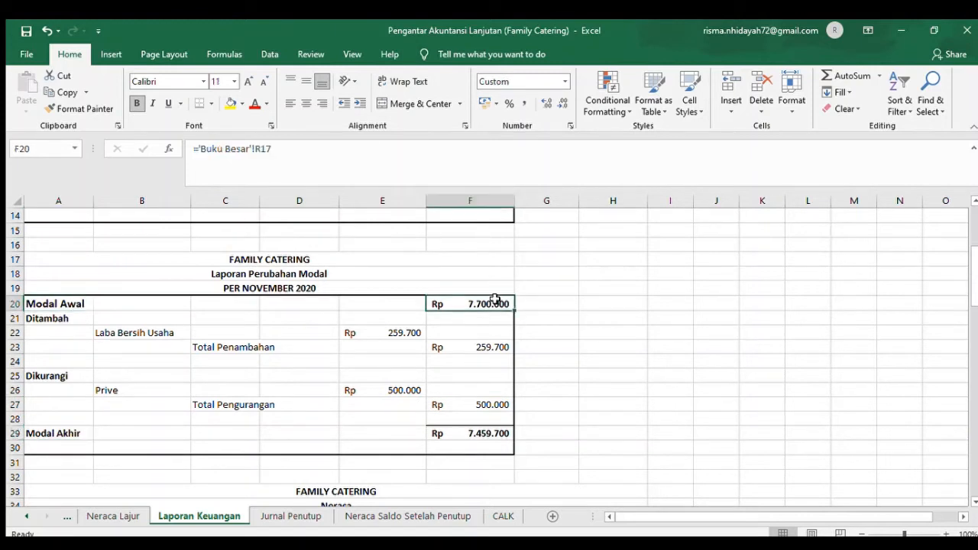
{"action": "left_click", "coordinate": [476, 347]}
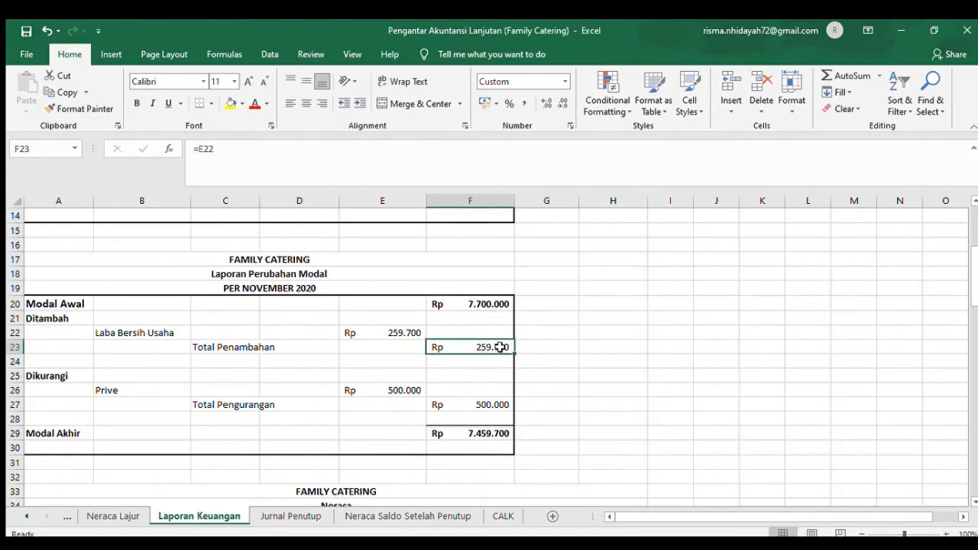
{"action": "left_click", "coordinate": [475, 415]}
{"action": "left_click", "coordinate": [86, 443]}
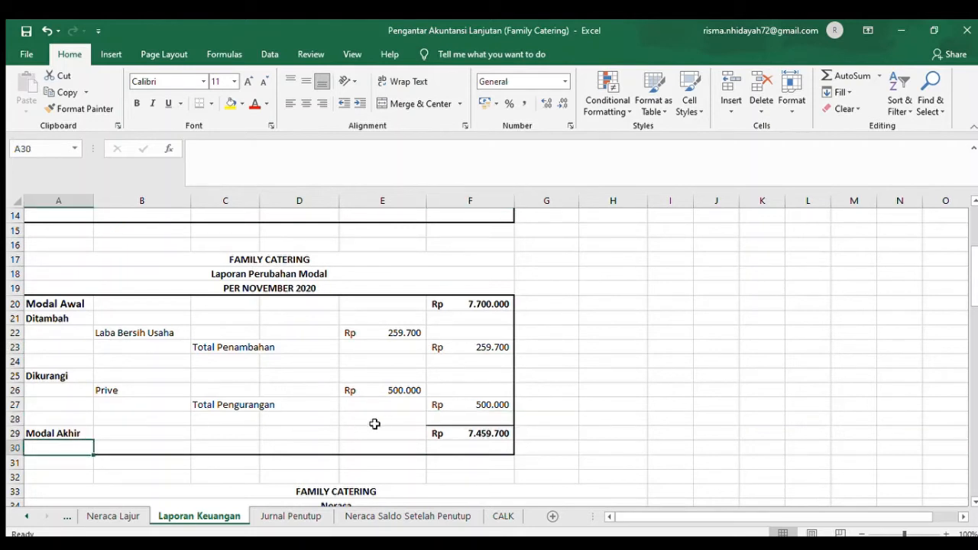
{"action": "left_click", "coordinate": [441, 432]}
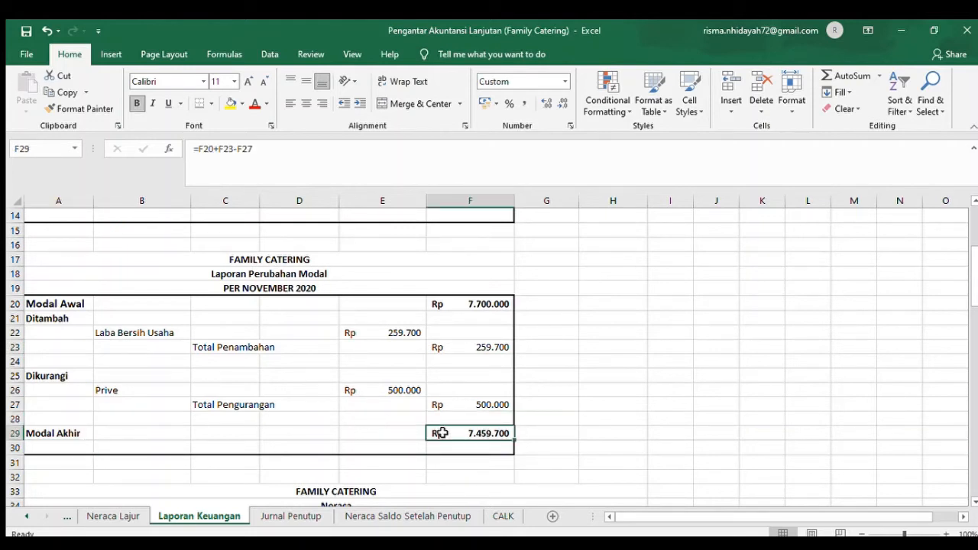
- Go to the Neraca and check the Buku Besar reference behind Kas in F38
{"action": "key", "text": "Down"}
{"action": "key", "text": "Down"}
{"action": "key", "text": "Down"}
{"action": "key", "text": "Down"}
{"action": "key", "text": "Down"}
{"action": "key", "text": "Down"}
{"action": "key", "text": "Down"}
{"action": "key", "text": "Down"}
{"action": "key", "text": "Down"}
{"action": "key", "text": "Down"}
{"action": "key", "text": "Down"}
{"action": "key", "text": "Down"}
{"action": "key", "text": "Down"}
{"action": "key", "text": "Down"}
{"action": "key", "text": "Down"}
{"action": "key", "text": "Down"}
{"action": "key", "text": "Down"}
{"action": "key", "text": "Down"}
{"action": "key", "text": "Down"}
{"action": "key", "text": "Down"}
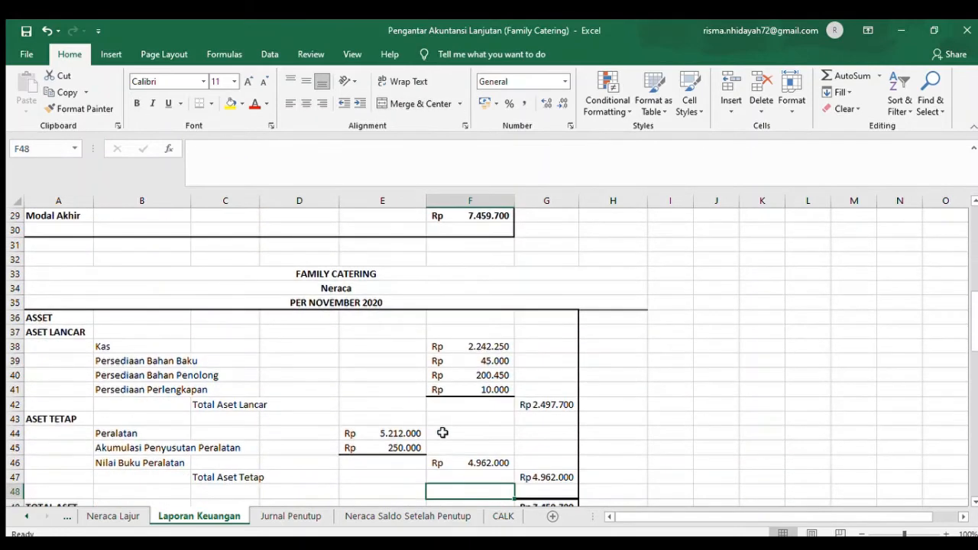
{"action": "key", "text": "Down"}
{"action": "key", "text": "Down"}
{"action": "key", "text": "Down"}
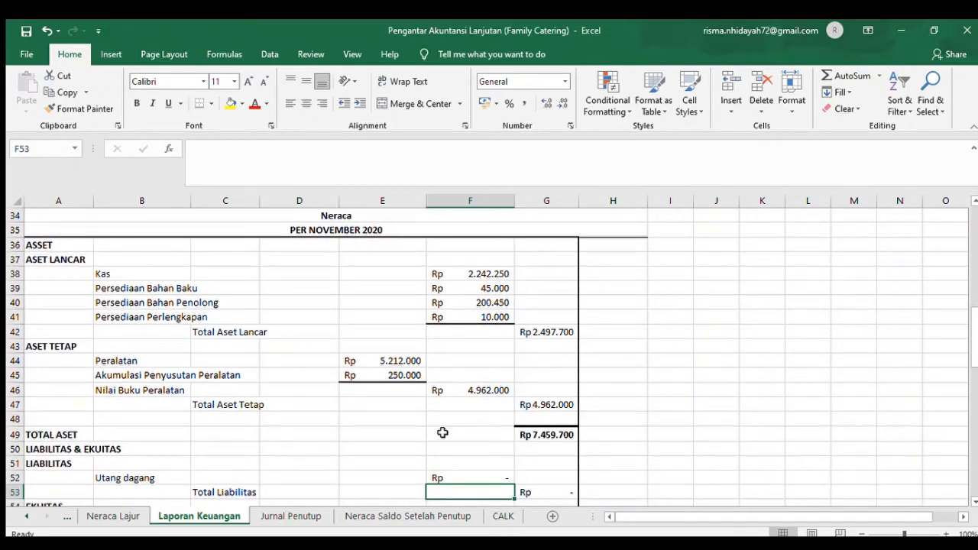
{"action": "left_click", "coordinate": [101, 276]}
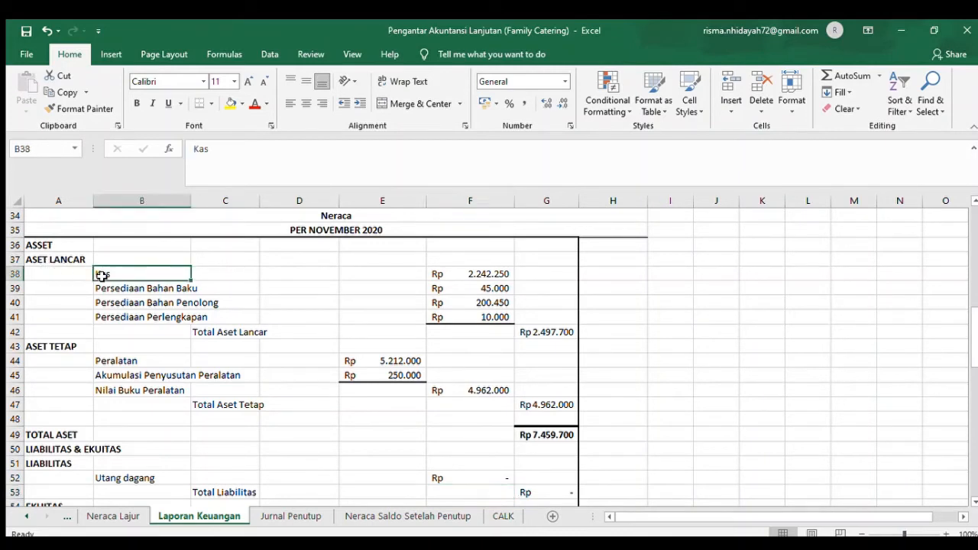
{"action": "left_click", "coordinate": [489, 272]}
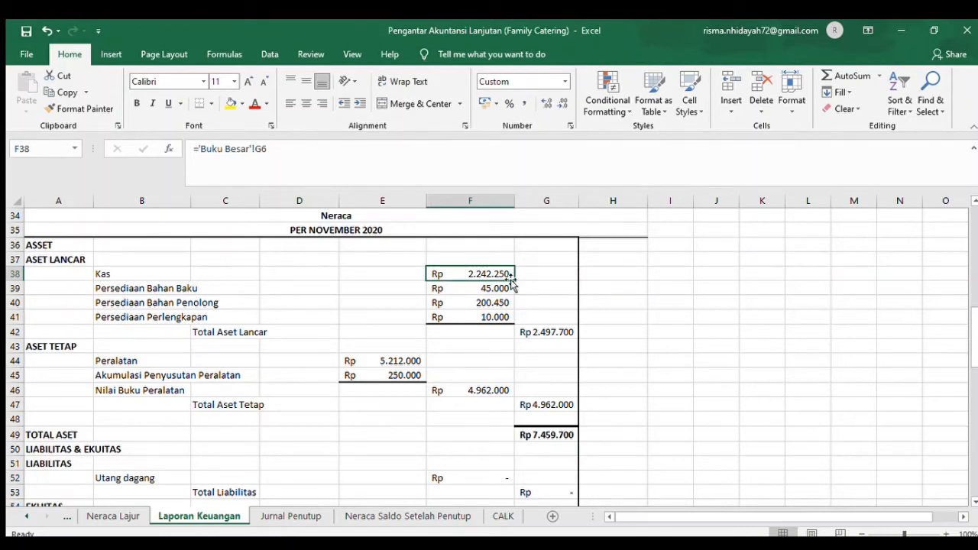
- Check the Buku Besar references of the three Persediaan items in F39 to F41 and the Total Aset Lancar formula in G42
{"action": "left_click", "coordinate": [113, 288]}
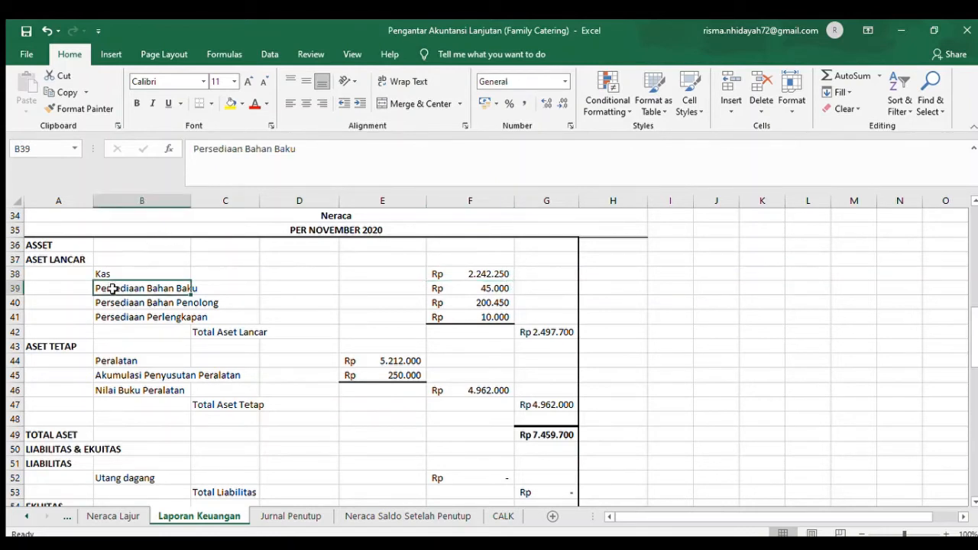
{"action": "left_click", "coordinate": [462, 286]}
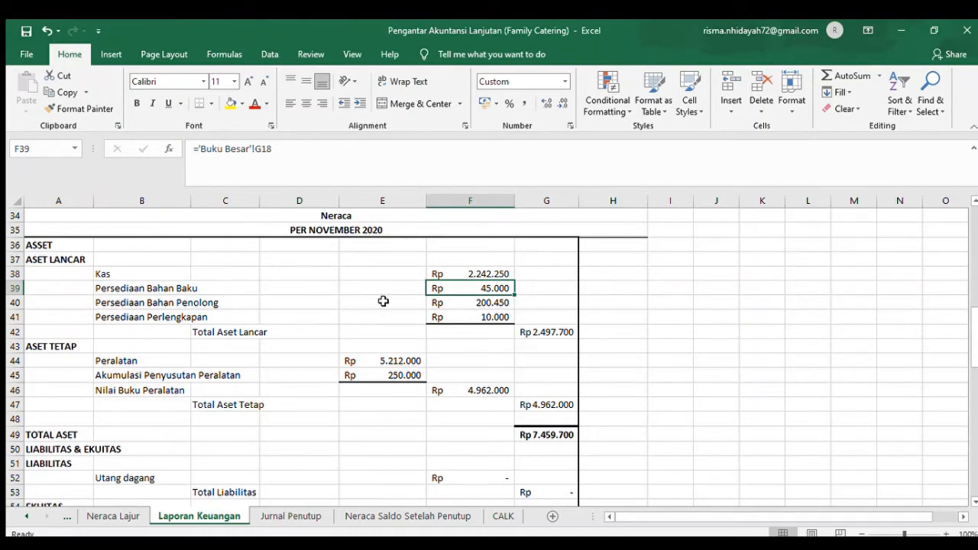
{"action": "left_click", "coordinate": [506, 304]}
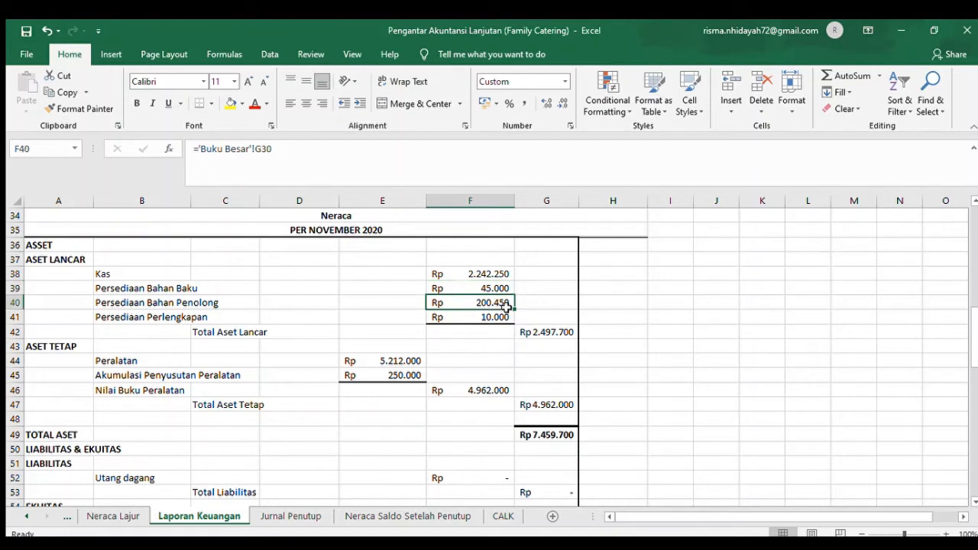
{"action": "left_click", "coordinate": [128, 315]}
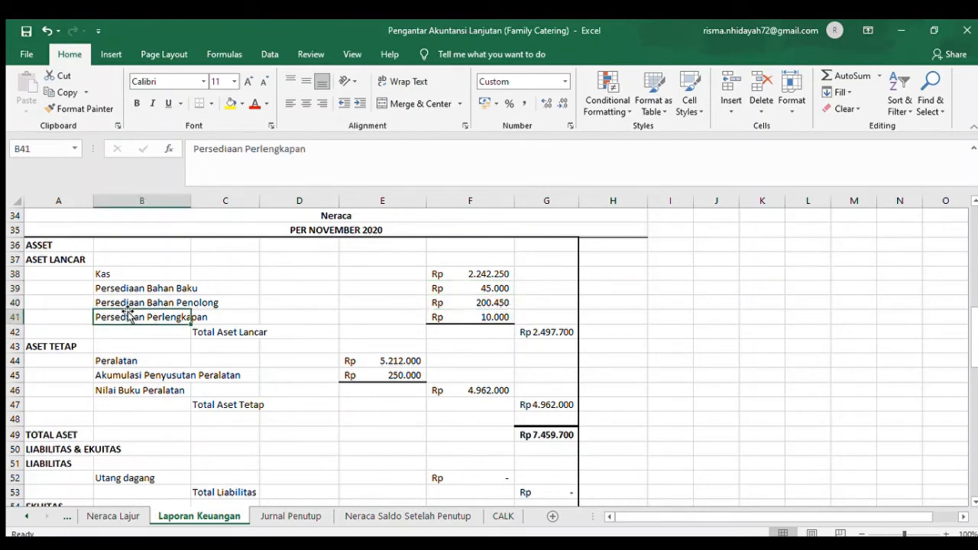
{"action": "left_click", "coordinate": [458, 313]}
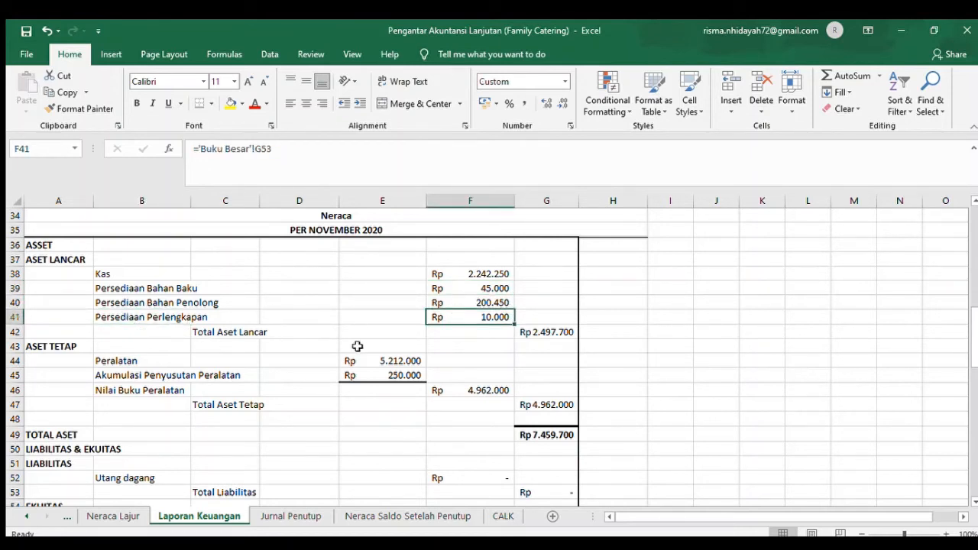
{"action": "left_click", "coordinate": [540, 333]}
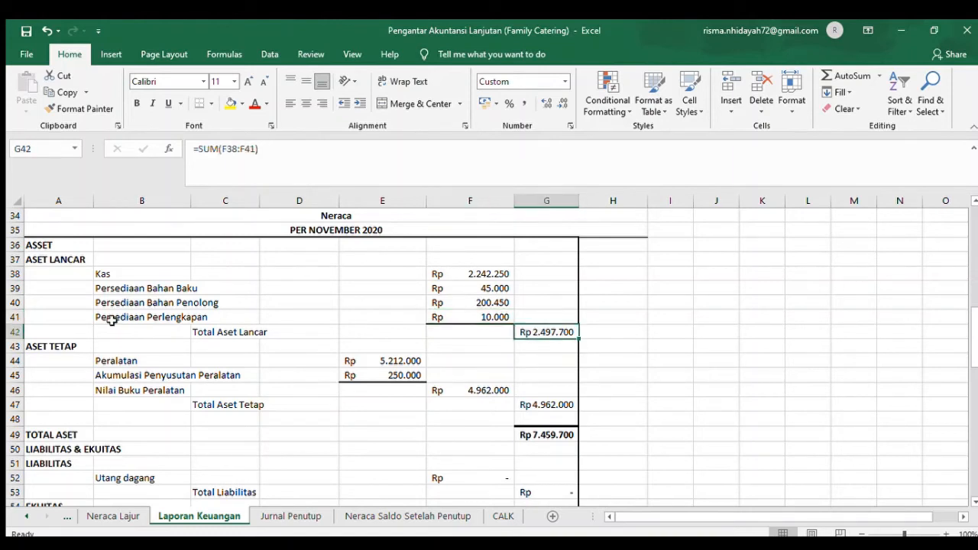
- Under Aset Tetap, check the references for Peralatan and Akumulasi Penyusutan Peralatan and the Nilai Buku Peralatan formula in F46
{"action": "left_click", "coordinate": [63, 350]}
{"action": "left_click", "coordinate": [140, 374]}
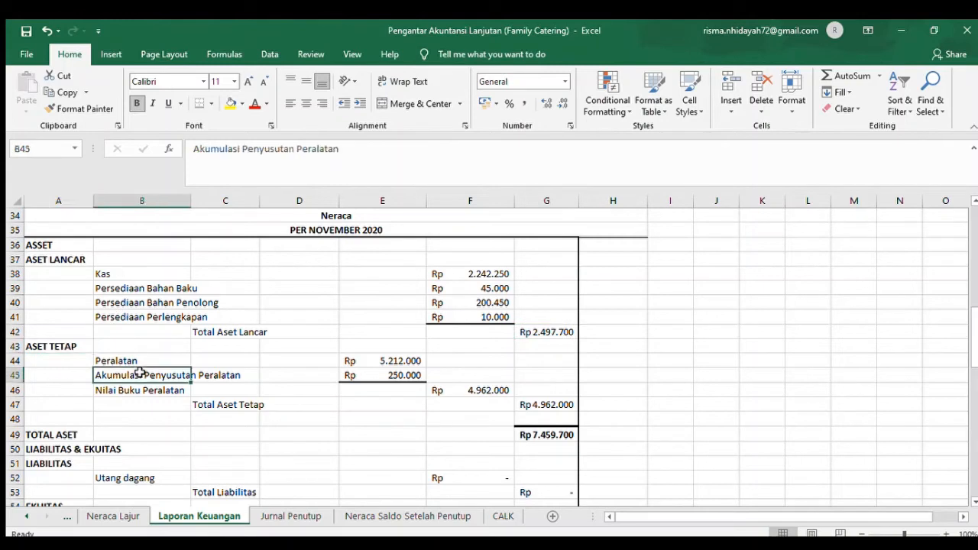
{"action": "left_click", "coordinate": [399, 360]}
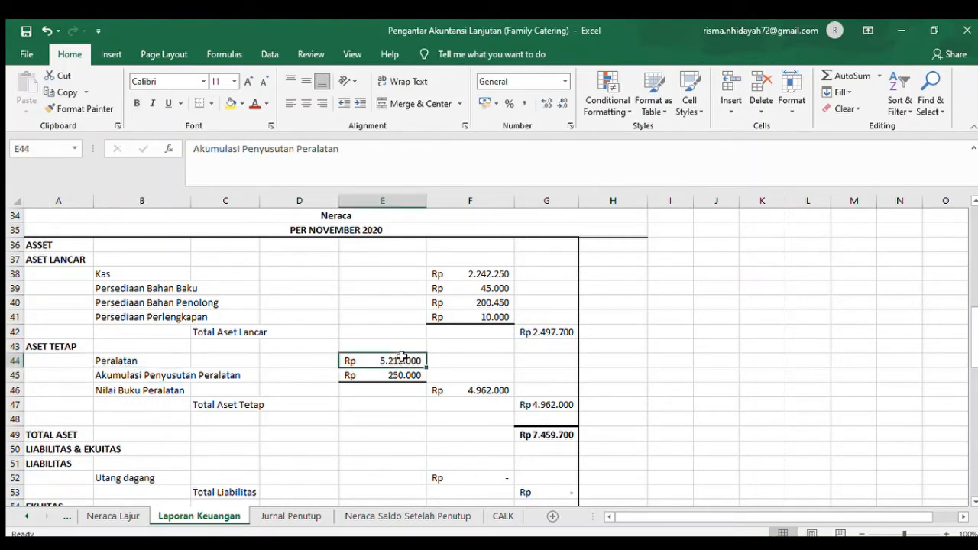
{"action": "left_click", "coordinate": [145, 378]}
{"action": "left_click", "coordinate": [420, 376]}
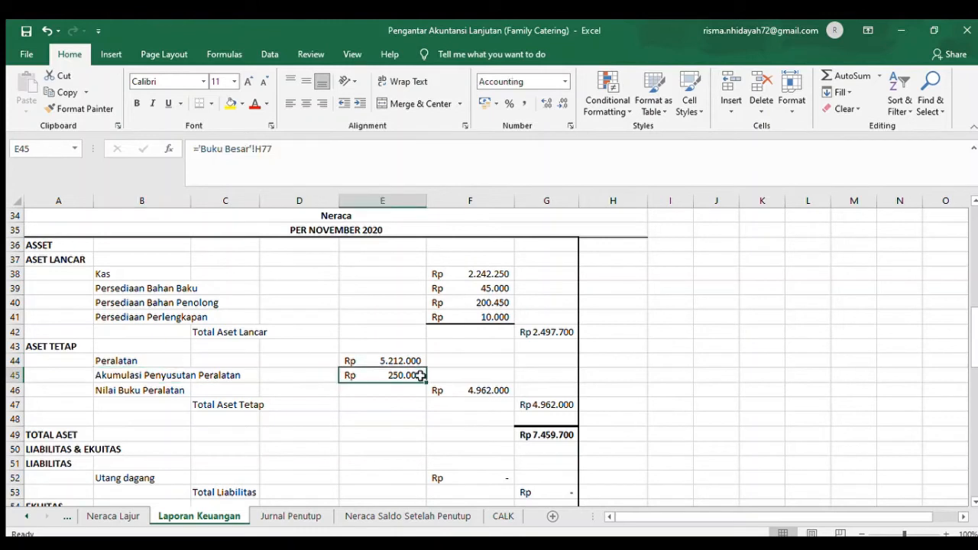
{"action": "left_click", "coordinate": [101, 392]}
{"action": "left_click", "coordinate": [484, 394]}
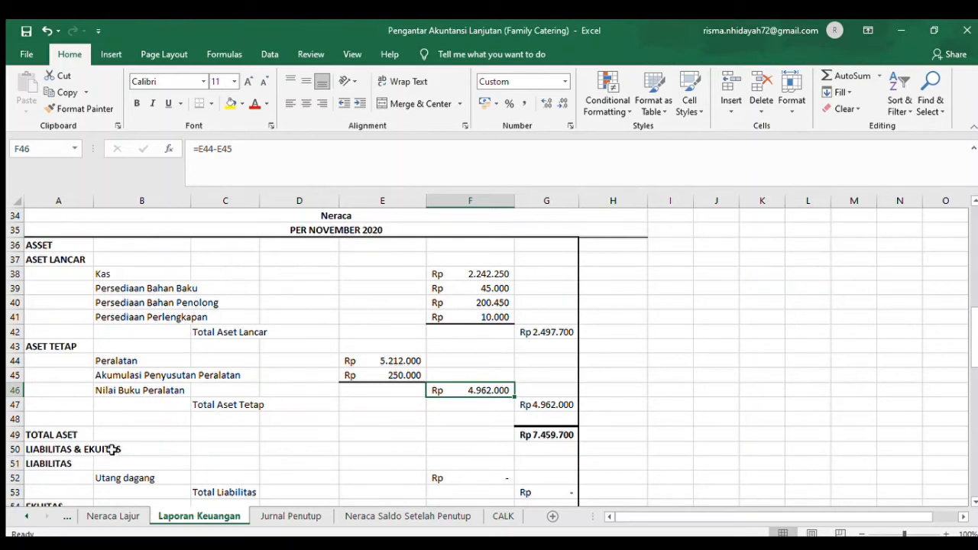
- Check the Total Aset formula in G49 against its Total Aset Lancar and Total Aset Tetap components
{"action": "left_click", "coordinate": [545, 437]}
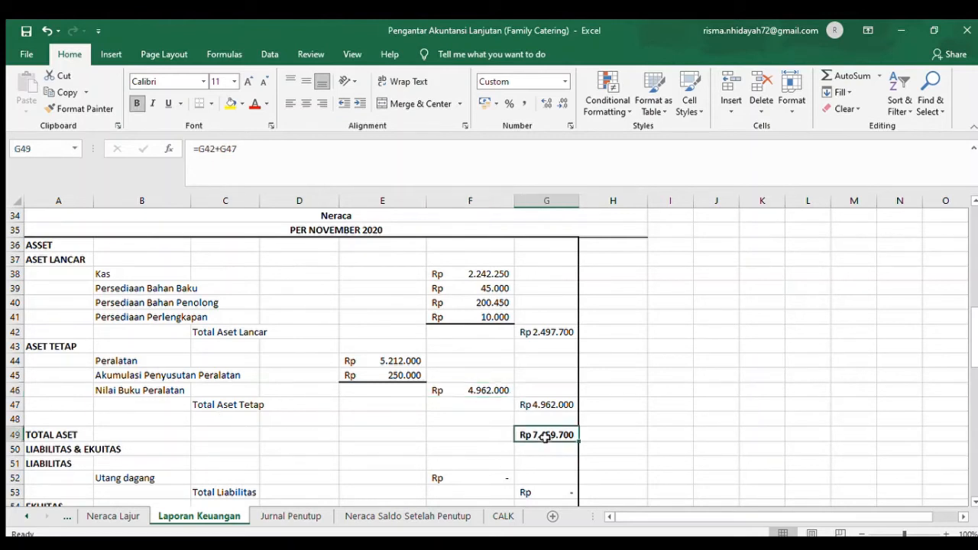
{"action": "left_click", "coordinate": [540, 332]}
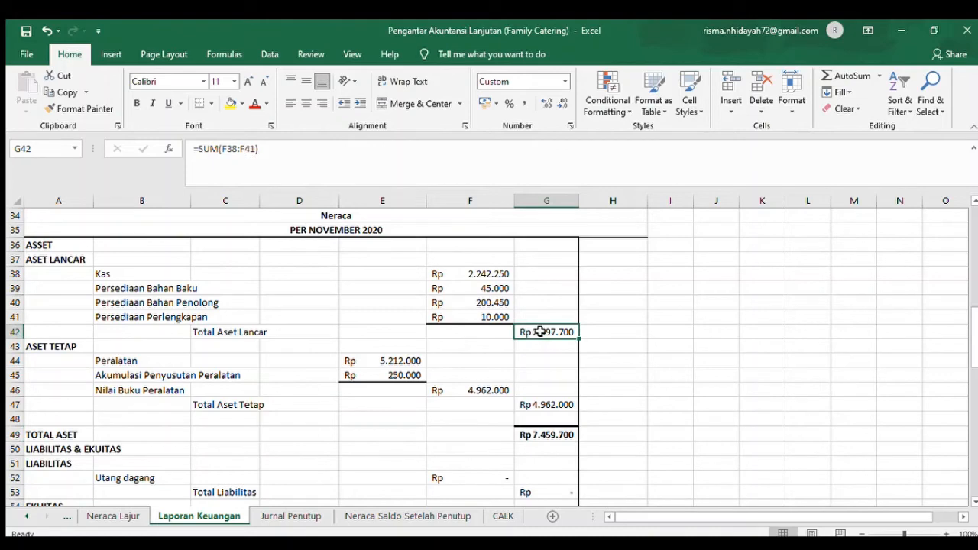
{"action": "left_click", "coordinate": [542, 418]}
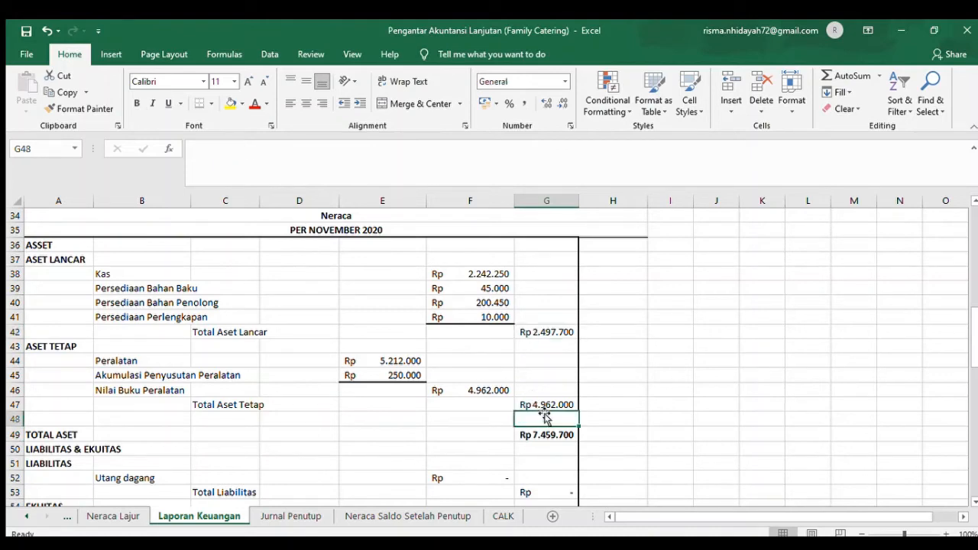
- Review the Liabilitas section of the Neraca, including the Utang dagang entry in row 52
{"action": "left_click", "coordinate": [79, 462]}
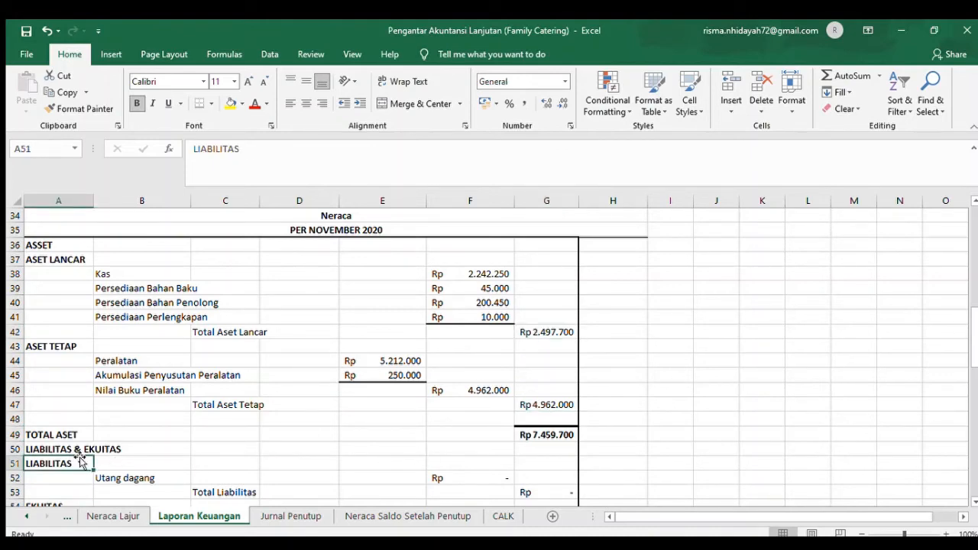
{"action": "key", "text": "Down"}
{"action": "key", "text": "Down"}
{"action": "key", "text": "Down"}
{"action": "key", "text": "Down"}
{"action": "key", "text": "Down"}
{"action": "key", "text": "Down"}
{"action": "key", "text": "Down"}
{"action": "key", "text": "Down"}
{"action": "key", "text": "Down"}
{"action": "key", "text": "Down"}
{"action": "key", "text": "Down"}
{"action": "key", "text": "Down"}
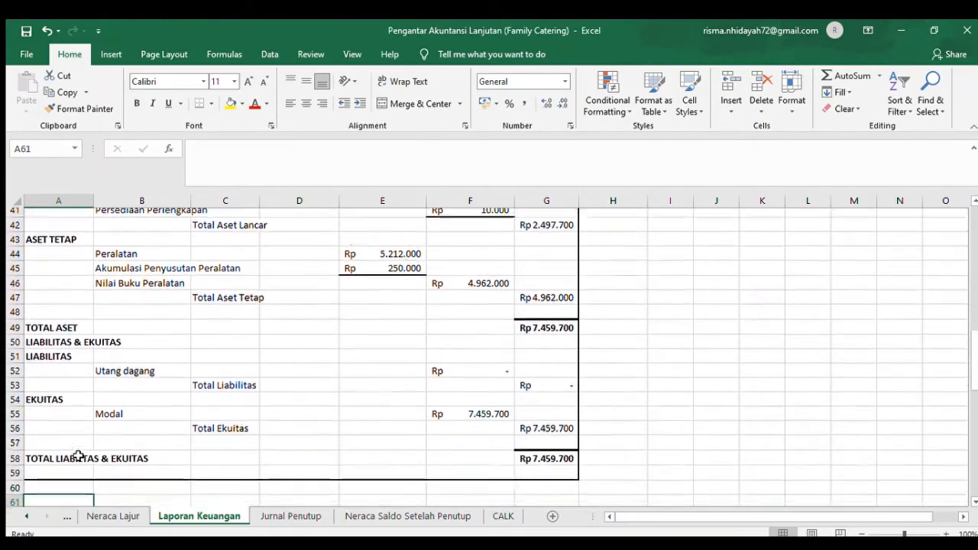
{"action": "key", "text": "Down"}
{"action": "key", "text": "Down"}
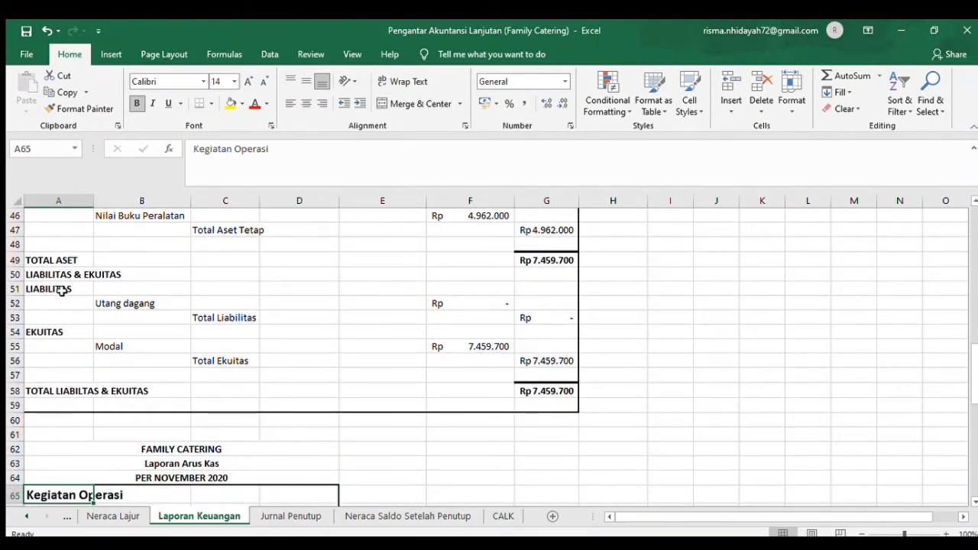
{"action": "left_click", "coordinate": [156, 306]}
{"action": "left_click", "coordinate": [560, 304]}
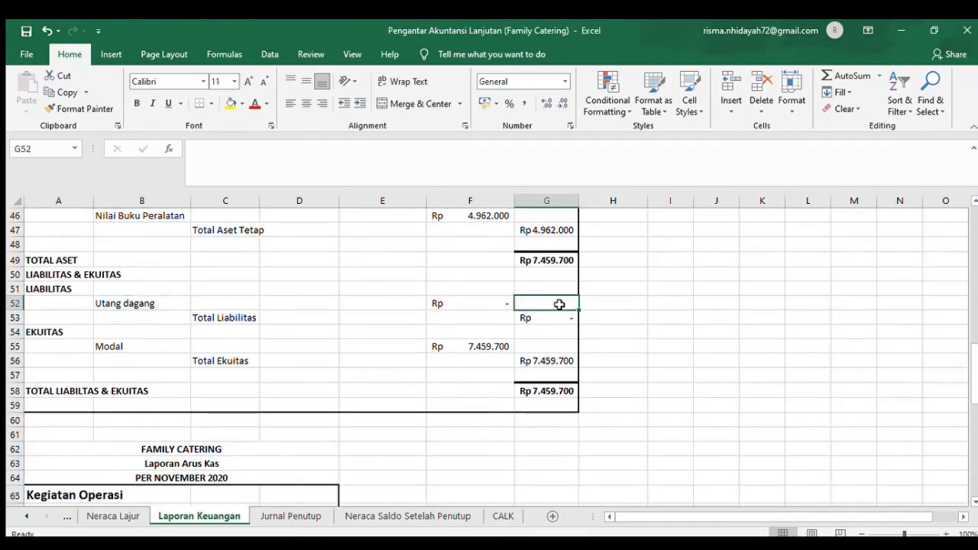
- Trace the Modal reference in F55 back to Modal Akhir in F29, and check the total liabilities and equity in G58
{"action": "left_click", "coordinate": [130, 362]}
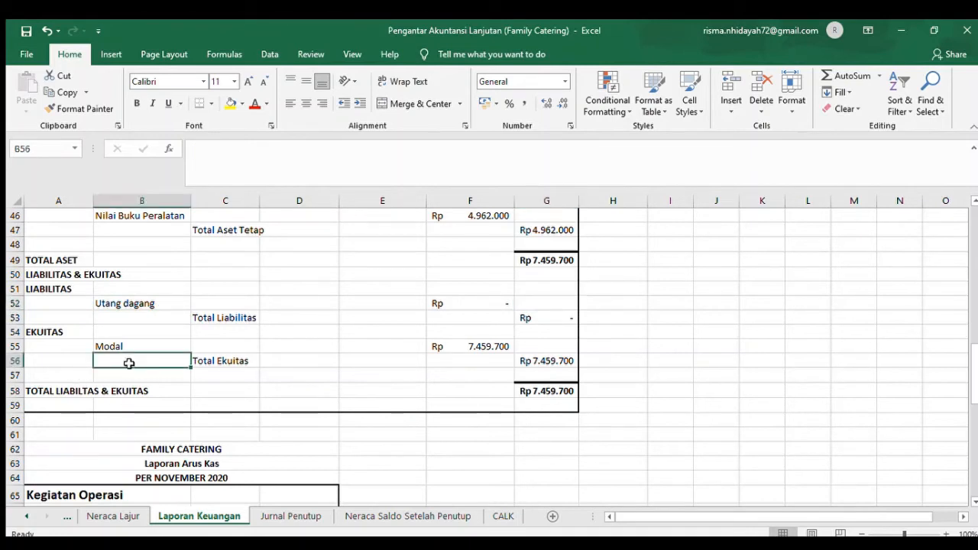
{"action": "left_click", "coordinate": [485, 346]}
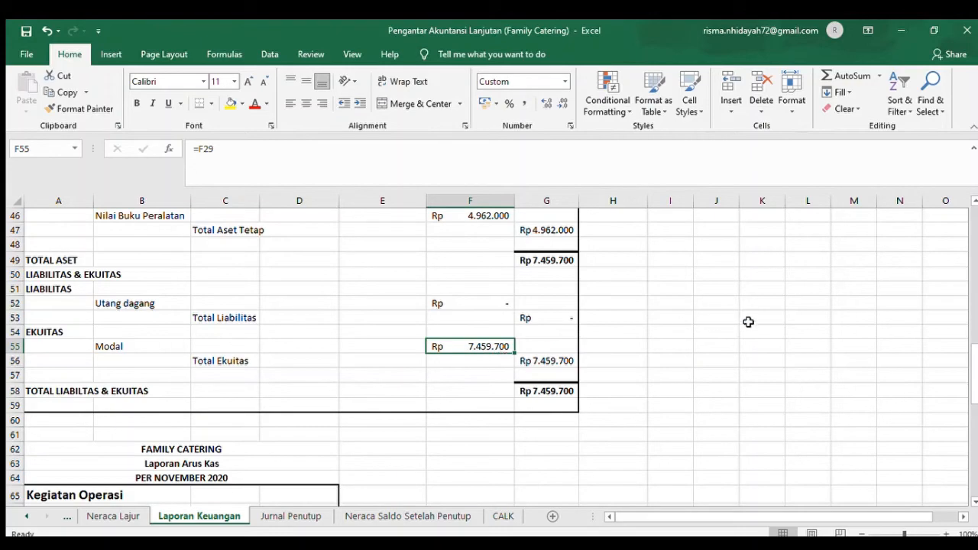
{"action": "left_click", "coordinate": [972, 280]}
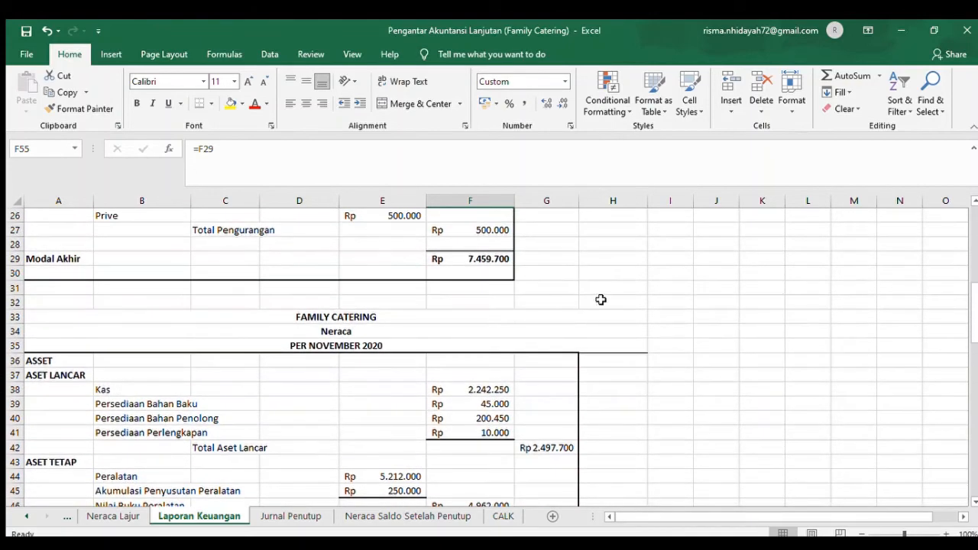
{"action": "left_click", "coordinate": [461, 261]}
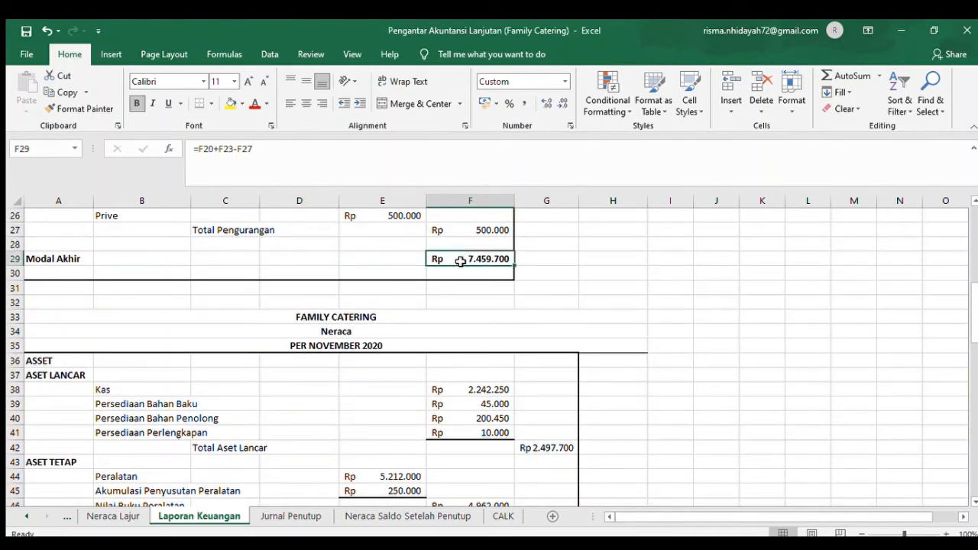
{"action": "left_click", "coordinate": [974, 451]}
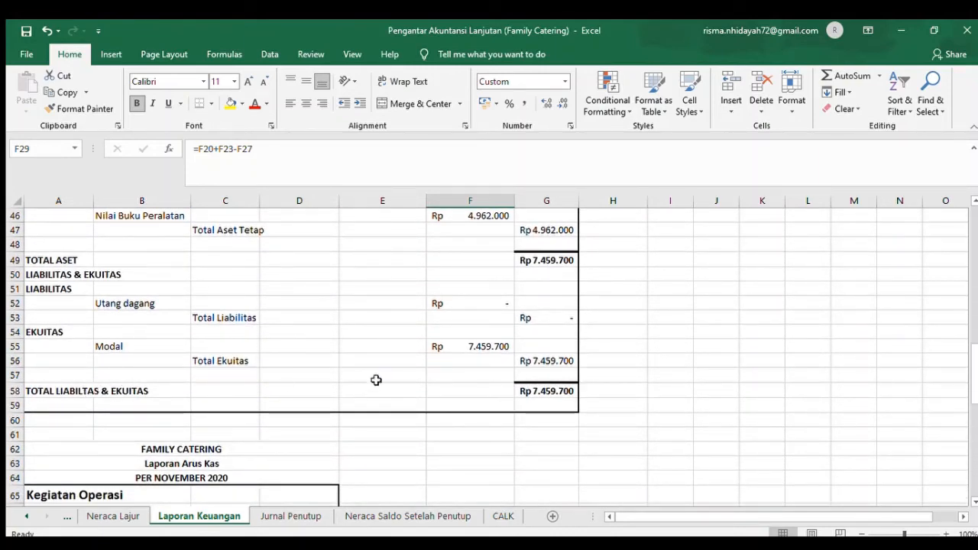
{"action": "left_click", "coordinate": [546, 391]}
- Go to the Laporan Arus Kas and bring its heading and Kegiatan Operasi section into view
{"action": "key", "text": "Down"}
{"action": "key", "text": "Down"}
{"action": "key", "text": "Down"}
{"action": "key", "text": "Down"}
{"action": "key", "text": "Down"}
{"action": "key", "text": "Down"}
{"action": "key", "text": "Down"}
{"action": "key", "text": "Down"}
{"action": "key", "text": "Down"}
{"action": "key", "text": "Down"}
{"action": "key", "text": "Down"}
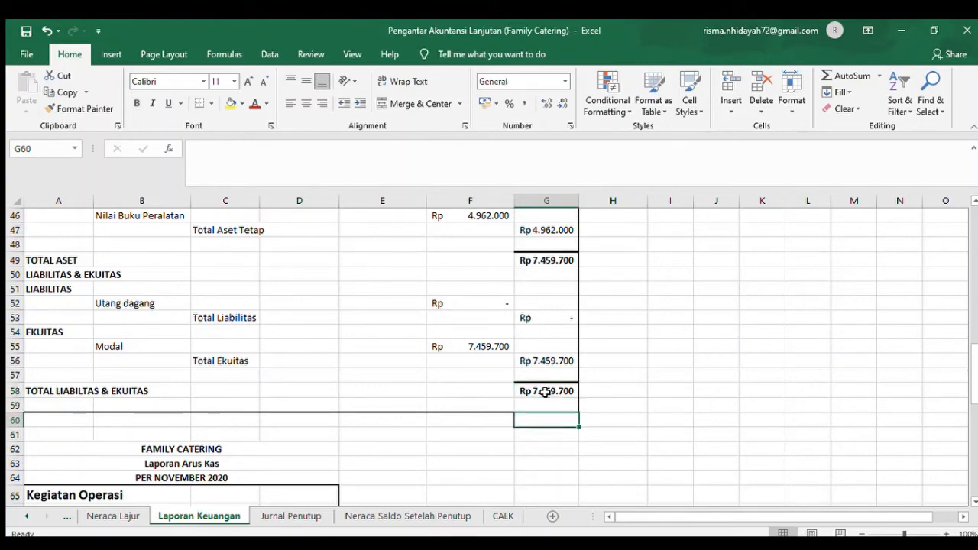
{"action": "key", "text": "Down"}
{"action": "key", "text": "Down"}
{"action": "key", "text": "Down"}
{"action": "key", "text": "Down"}
{"action": "key", "text": "Down"}
{"action": "key", "text": "Down"}
{"action": "key", "text": "Down"}
{"action": "key", "text": "Down"}
{"action": "key", "text": "Down"}
{"action": "key", "text": "Down"}
{"action": "key", "text": "Down"}
{"action": "key", "text": "Down"}
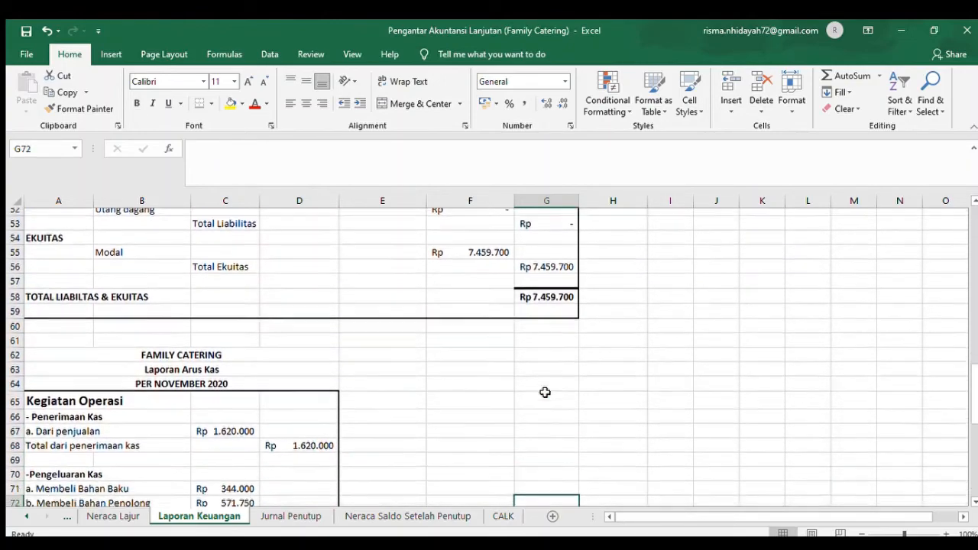
{"action": "key", "text": "Down"}
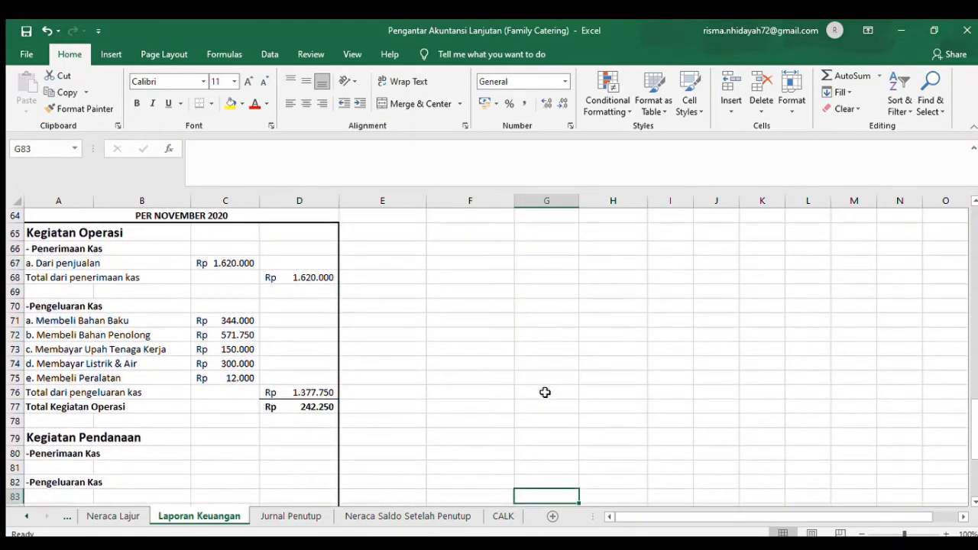
{"action": "key", "text": "Up"}
{"action": "key", "text": "Up"}
{"action": "key", "text": "Up"}
{"action": "key", "text": "Up"}
{"action": "key", "text": "Up"}
{"action": "key", "text": "Up"}
{"action": "key", "text": "Up"}
{"action": "key", "text": "Up"}
{"action": "key", "text": "Up"}
{"action": "key", "text": "Up"}
{"action": "key", "text": "Up"}
{"action": "key", "text": "Up"}
{"action": "key", "text": "Up"}
{"action": "key", "text": "Up"}
{"action": "key", "text": "Up"}
{"action": "key", "text": "Up"}
{"action": "key", "text": "Up"}
{"action": "key", "text": "Up"}
{"action": "key", "text": "Up"}
{"action": "key", "text": "Up"}
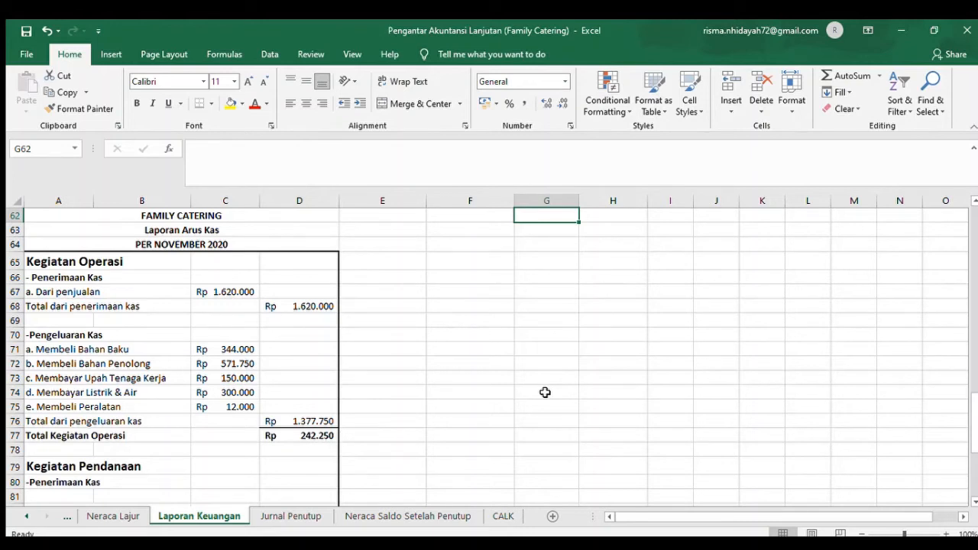
- Review Dari penjualan under Penerimaan Kas and check the Total dari penerimaan kas reference in D68
{"action": "left_click", "coordinate": [112, 308]}
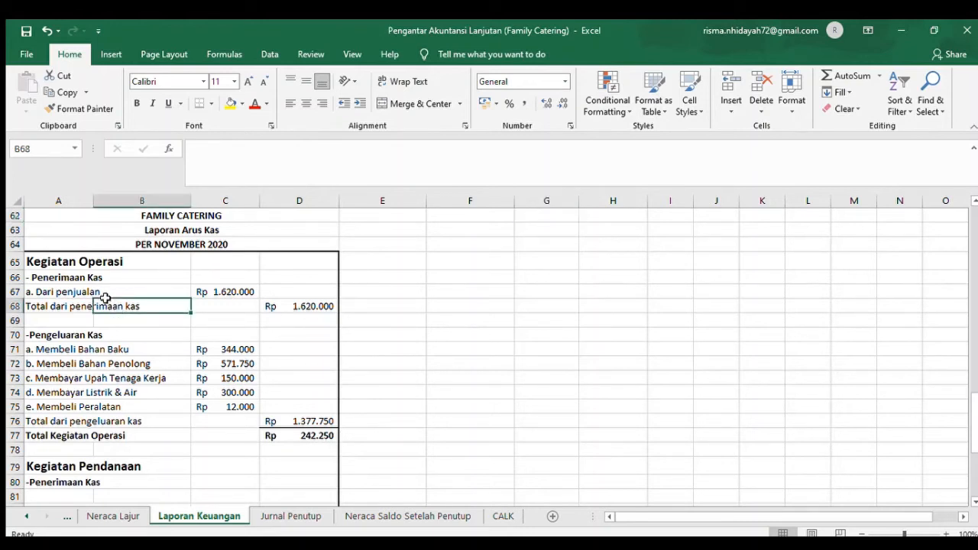
{"action": "left_click", "coordinate": [52, 294]}
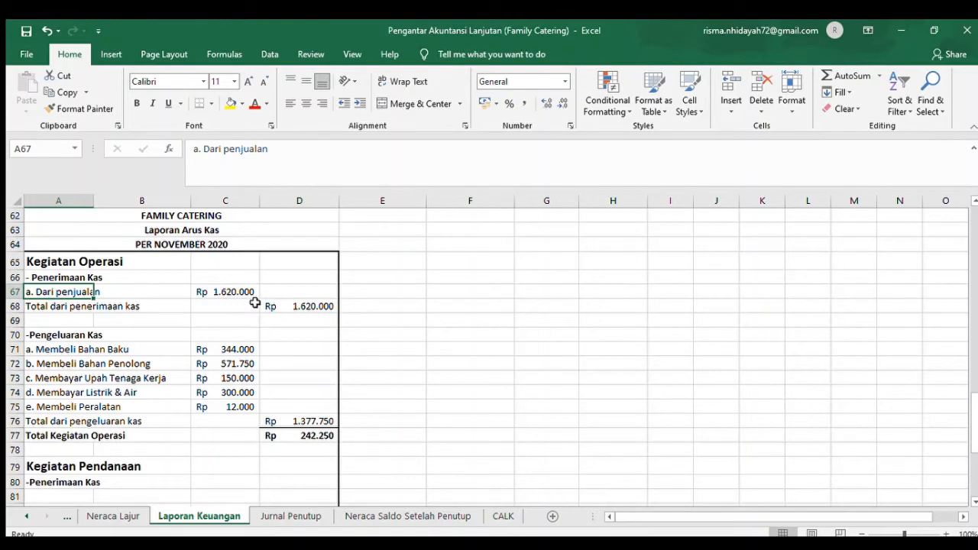
{"action": "left_click", "coordinate": [58, 308]}
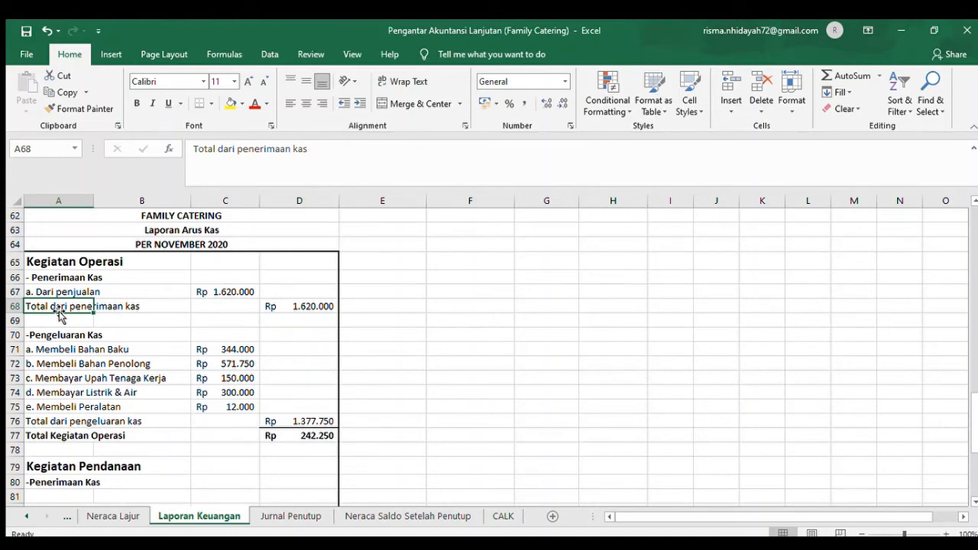
{"action": "key", "text": "Right"}
{"action": "key", "text": "Right"}
{"action": "key", "text": "Right"}
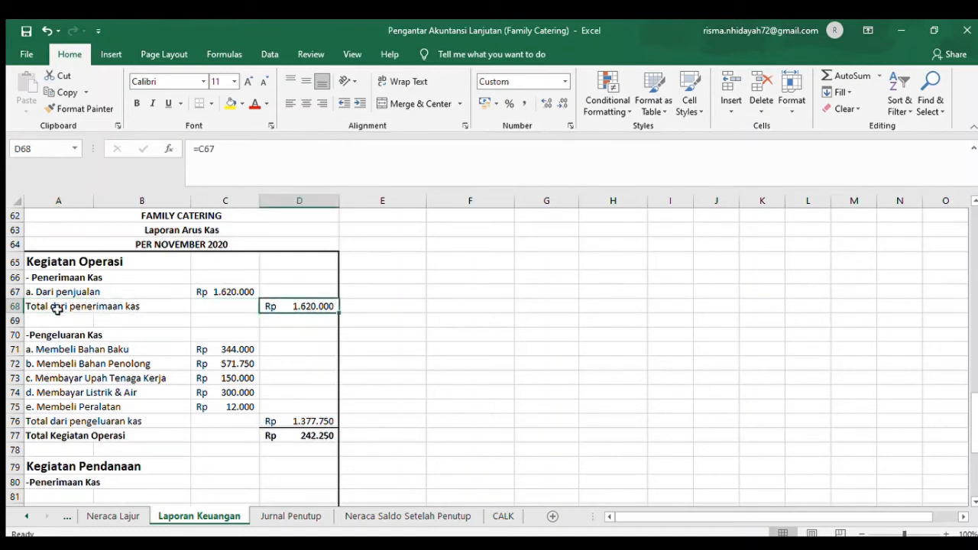
- Review the Pengeluaran Kas items in rows 71 to 75, checking the Buku Besar references for Bahan Baku, Upah Tenaga Kerja and Listrik & Air
{"action": "key", "text": "Down"}
{"action": "key", "text": "Down"}
{"action": "key", "text": "Down"}
{"action": "key", "text": "Down"}
{"action": "key", "text": "Down"}
{"action": "key", "text": "Down"}
{"action": "key", "text": "Down"}
{"action": "key", "text": "Down"}
{"action": "key", "text": "Down"}
{"action": "key", "text": "Down"}
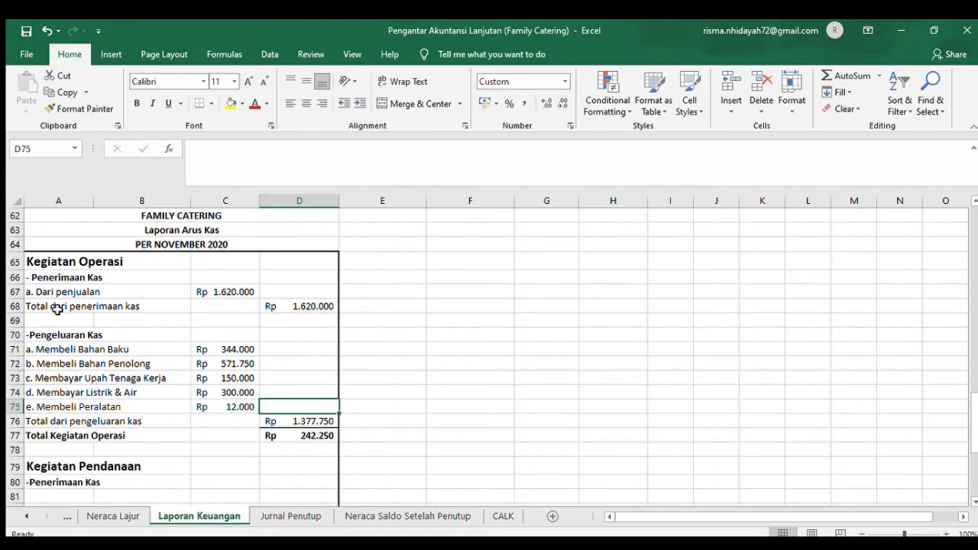
{"action": "key", "text": "Down"}
{"action": "key", "text": "Down"}
{"action": "key", "text": "Down"}
{"action": "key", "text": "Down"}
{"action": "key", "text": "Down"}
{"action": "key", "text": "Down"}
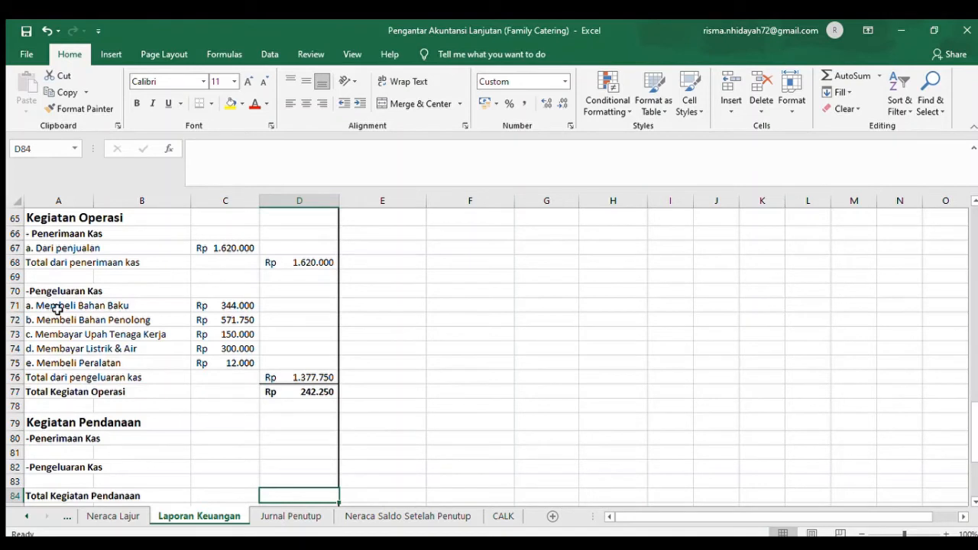
{"action": "left_click", "coordinate": [253, 305]}
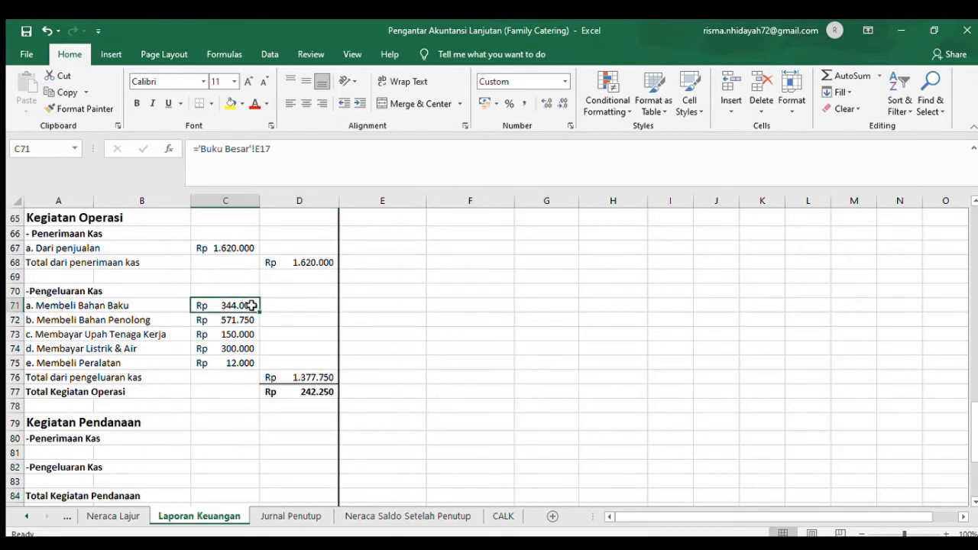
{"action": "left_click", "coordinate": [90, 321]}
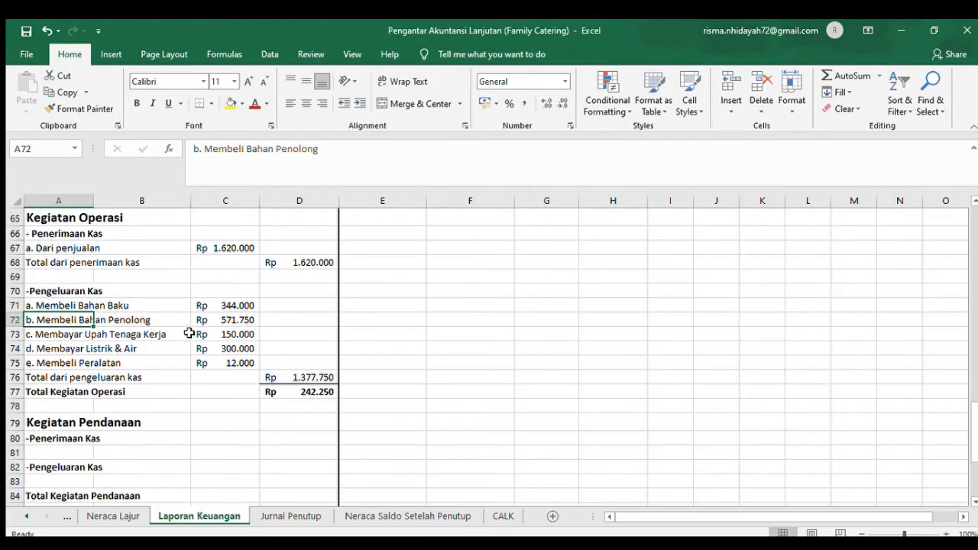
{"action": "left_click", "coordinate": [231, 334]}
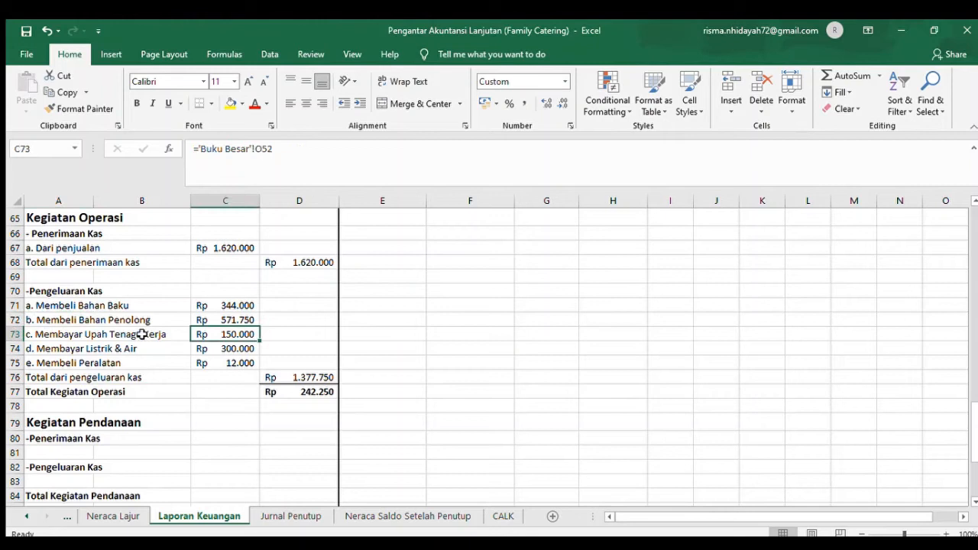
{"action": "left_click", "coordinate": [98, 348]}
{"action": "left_click", "coordinate": [208, 352]}
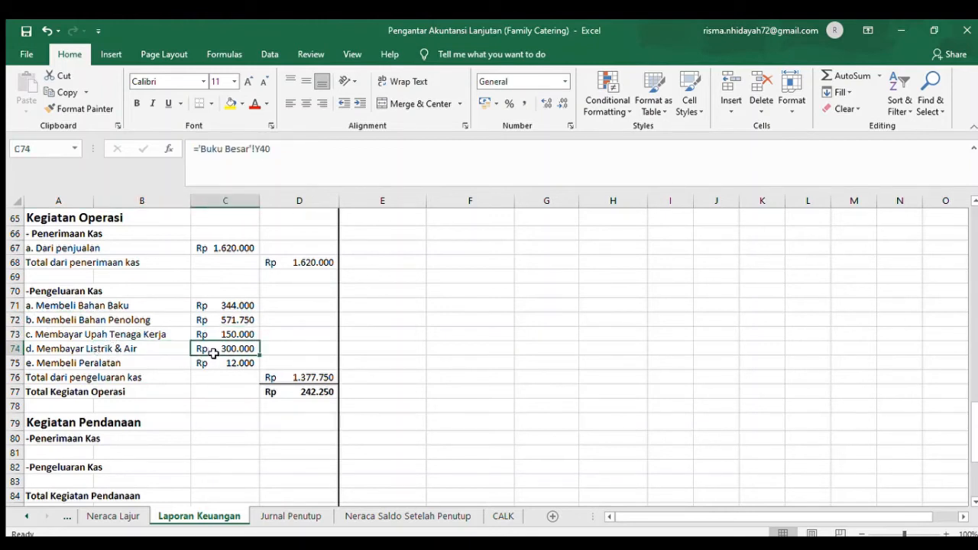
{"action": "left_click", "coordinate": [66, 364]}
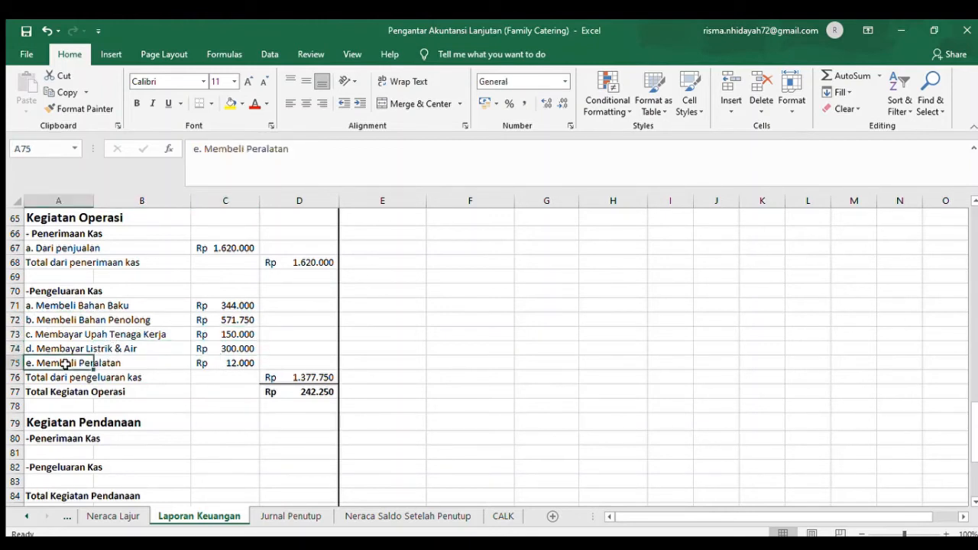
- Check the Total dari pengeluaran kas formula in D76 and trace Total Kegiatan Operasi in D77 to D68 and D76
{"action": "left_click", "coordinate": [193, 376]}
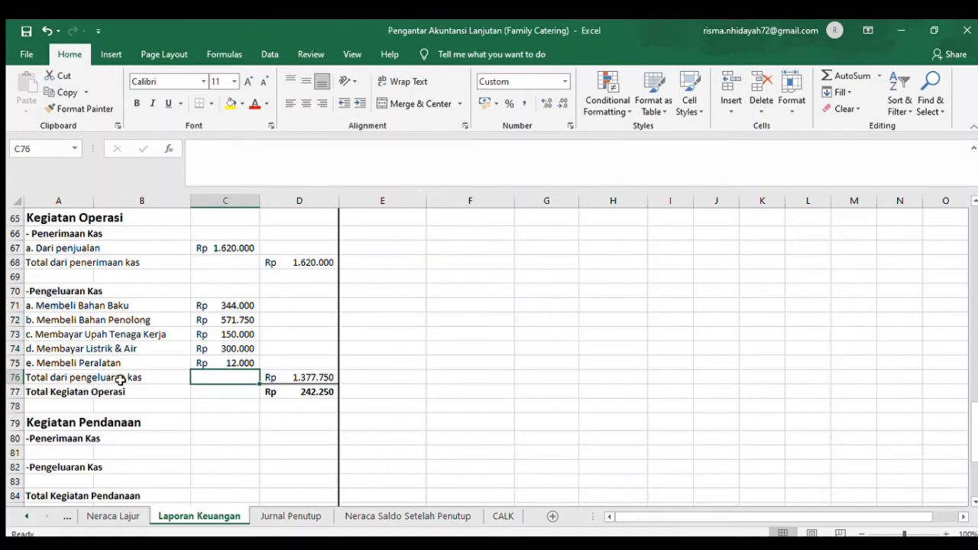
{"action": "left_click", "coordinate": [319, 377]}
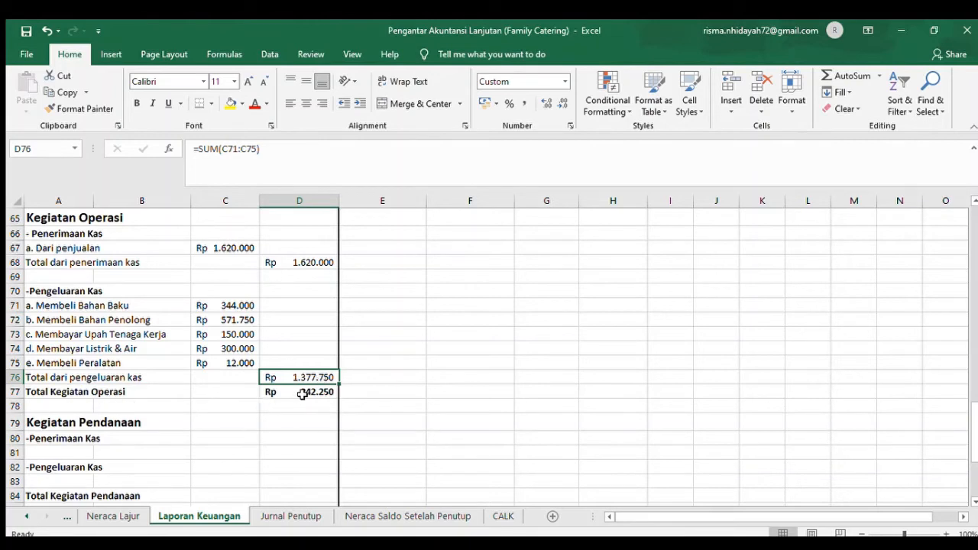
{"action": "left_click", "coordinate": [304, 394]}
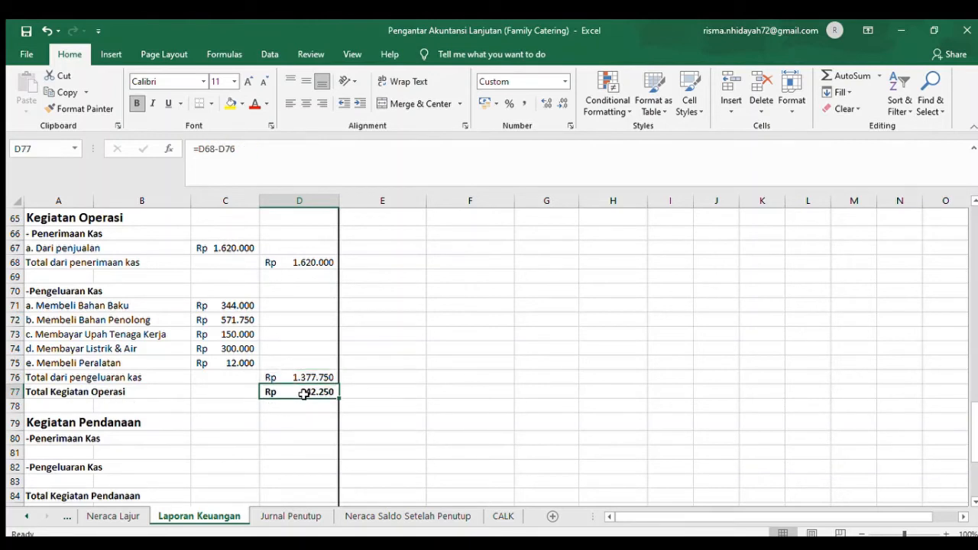
{"action": "left_click", "coordinate": [309, 262]}
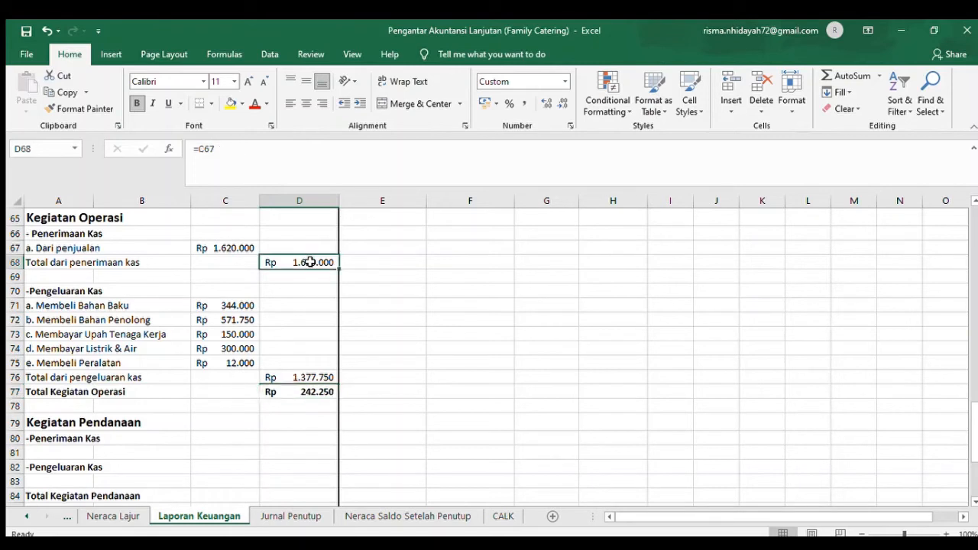
{"action": "left_click", "coordinate": [317, 376]}
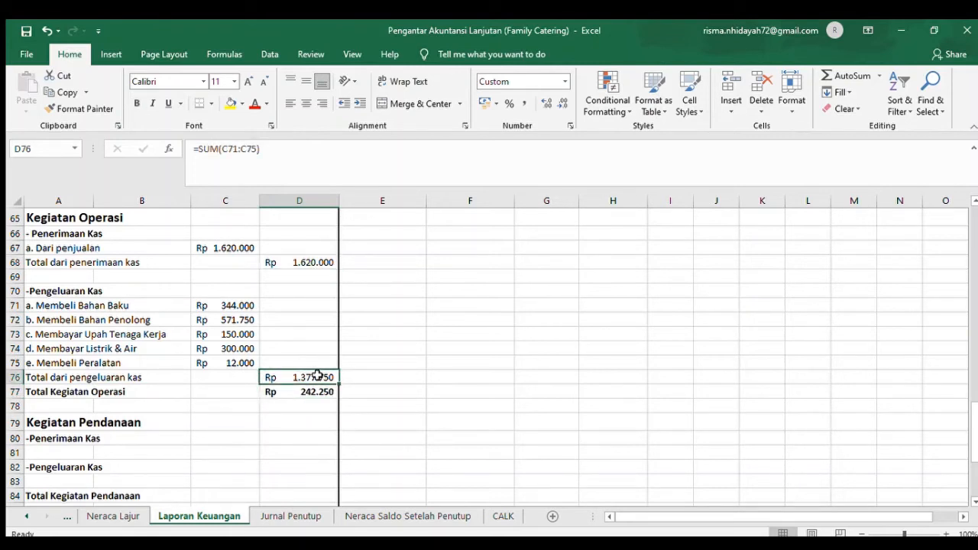
- Look through the Kegiatan Pendanaan and Kegiatan Investasi sections down to the closing cash balance rows
{"action": "key", "text": "Down"}
{"action": "key", "text": "Down"}
{"action": "key", "text": "Down"}
{"action": "key", "text": "Down"}
{"action": "key", "text": "Down"}
{"action": "key", "text": "Down"}
{"action": "key", "text": "Down"}
{"action": "key", "text": "Down"}
{"action": "key", "text": "Down"}
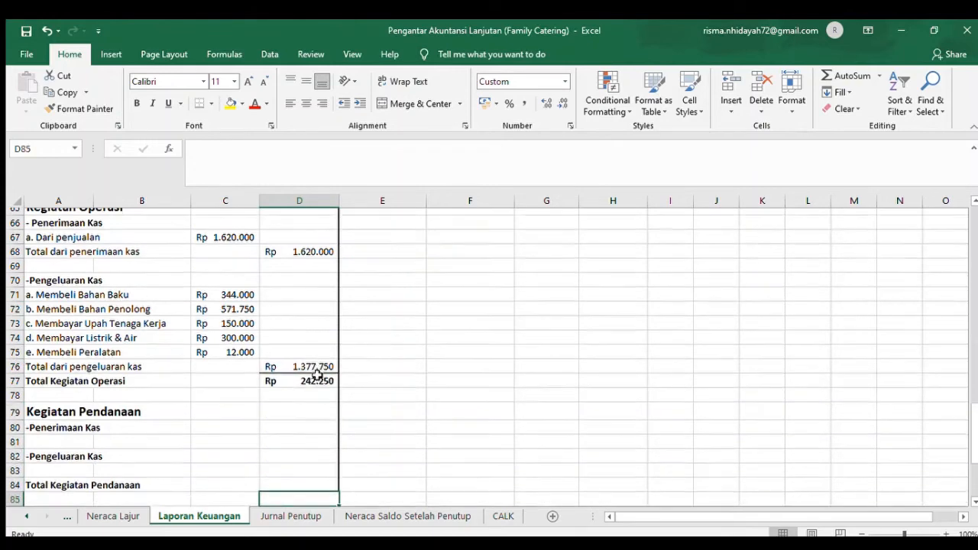
{"action": "key", "text": "Down"}
{"action": "key", "text": "Down"}
{"action": "key", "text": "Down"}
{"action": "key", "text": "Down"}
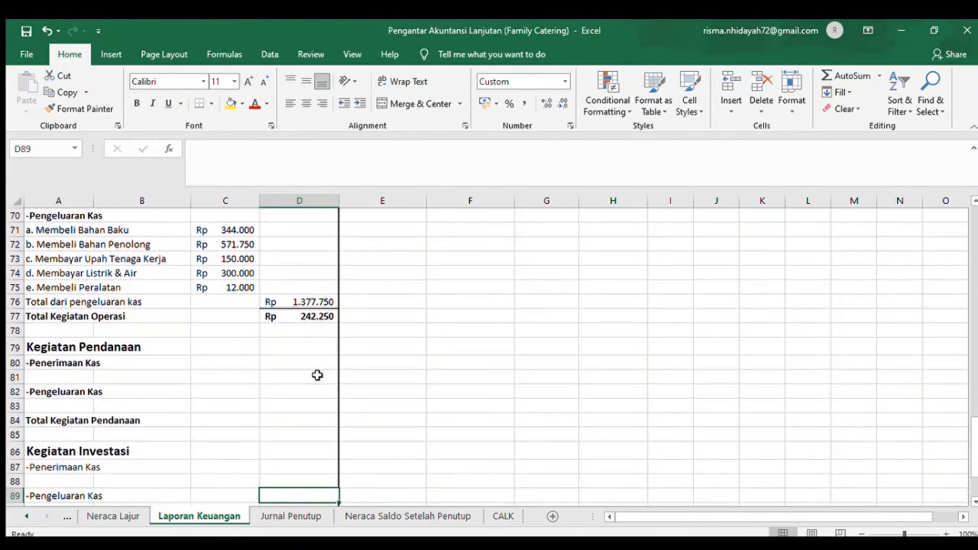
{"action": "key", "text": "Down"}
{"action": "key", "text": "Down"}
{"action": "key", "text": "Down"}
{"action": "key", "text": "Down"}
{"action": "key", "text": "Down"}
{"action": "key", "text": "Down"}
{"action": "key", "text": "Down"}
{"action": "key", "text": "Down"}
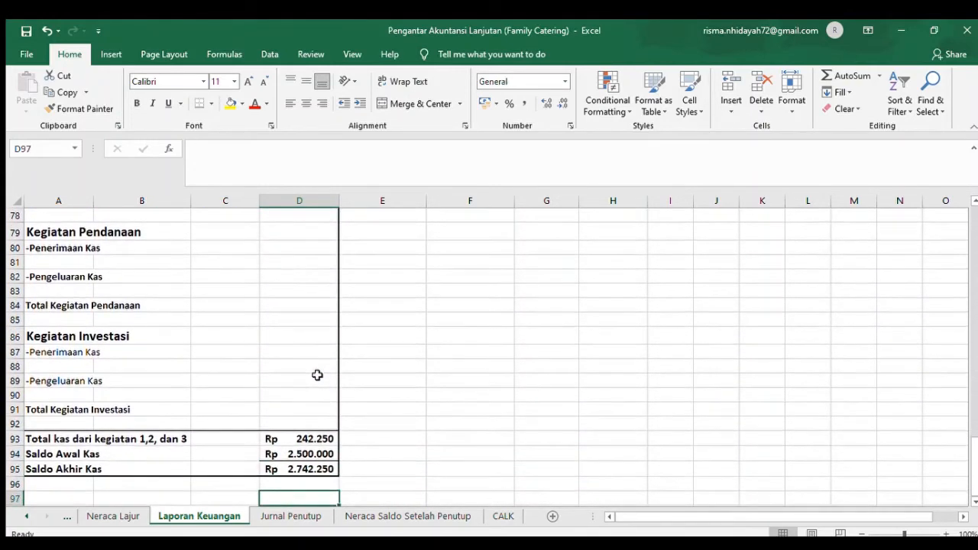
{"action": "key", "text": "Down"}
{"action": "key", "text": "Down"}
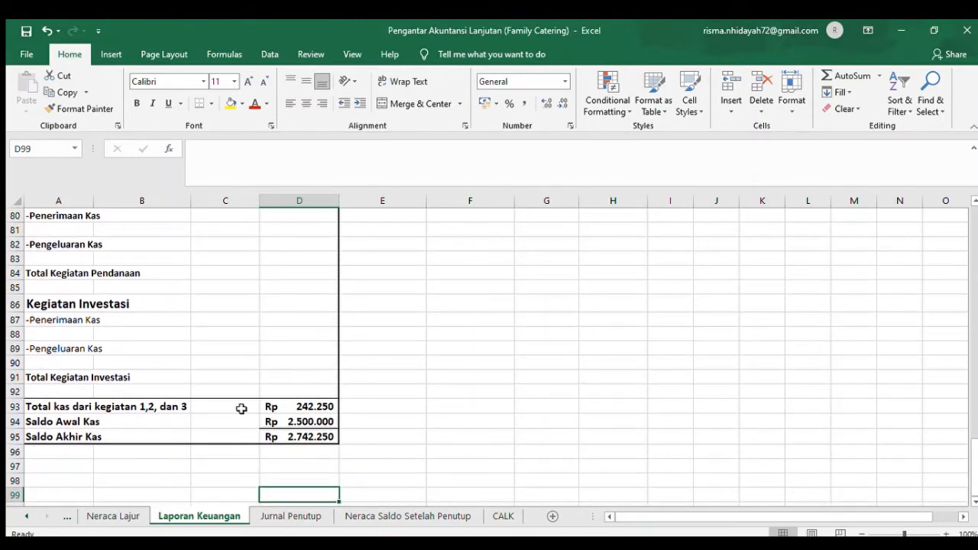
- Check the references behind Total kas dari kegiatan 1,2, dan 3 in D93 and Saldo Awal Kas in D94
{"action": "left_click", "coordinate": [310, 407]}
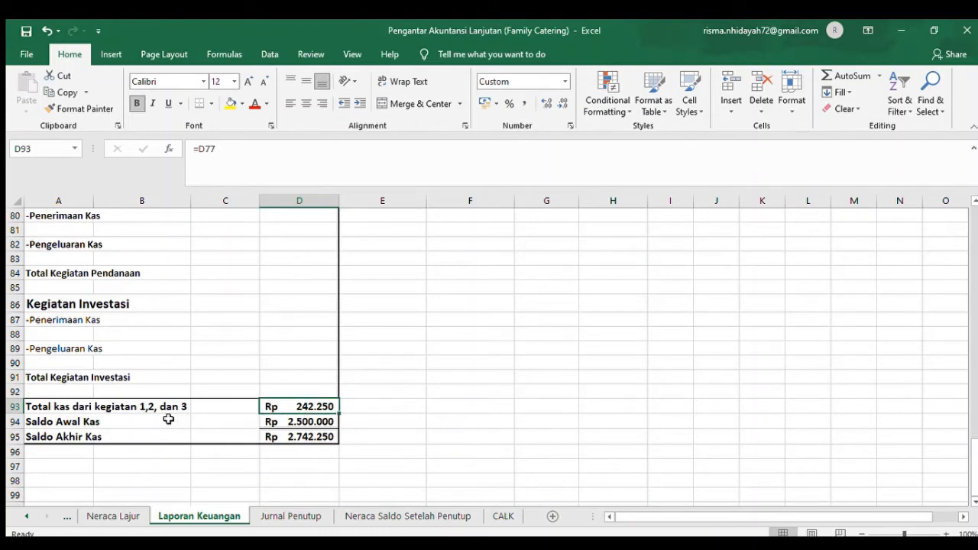
{"action": "left_click", "coordinate": [50, 425]}
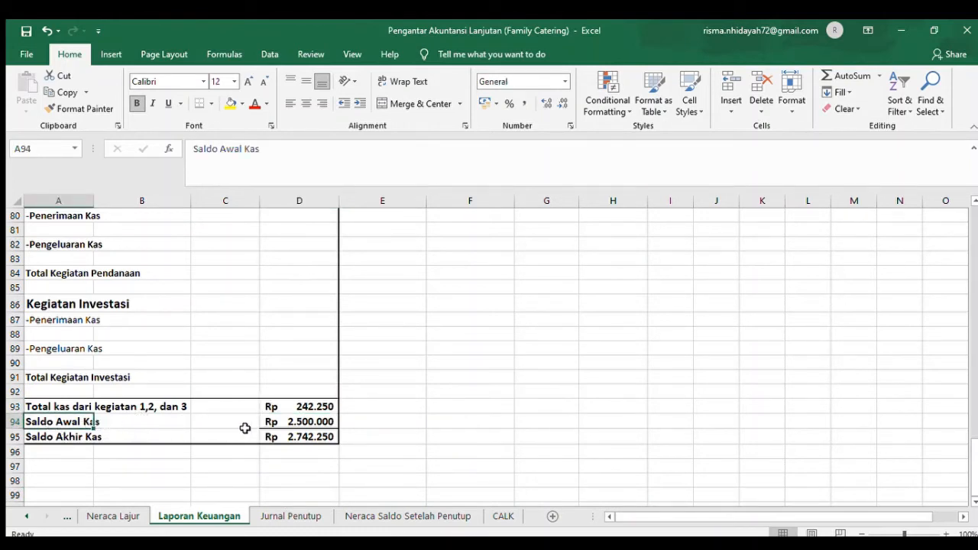
{"action": "left_click", "coordinate": [314, 422]}
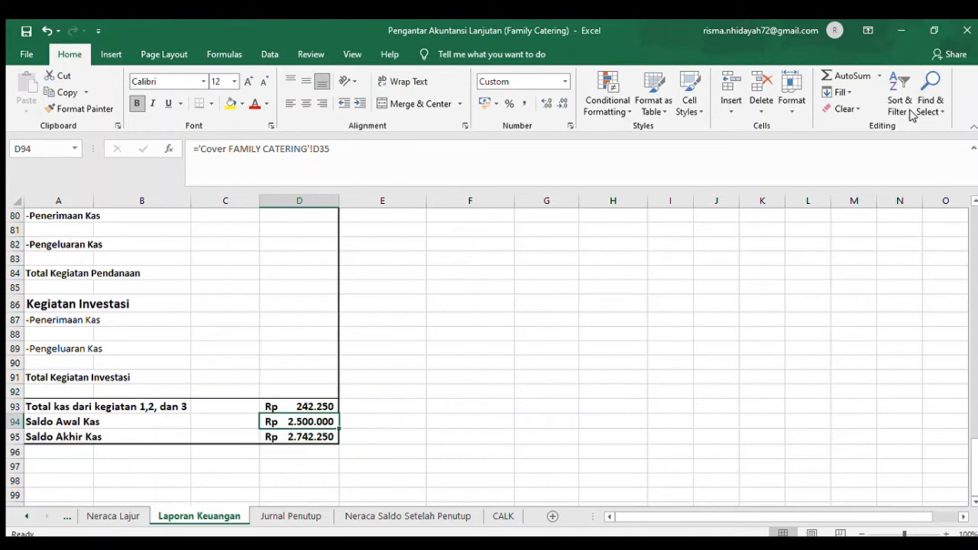
- Open the Jurnal Penutup sheet and point out the Penjualan, Modal and Prive entries
{"action": "key", "text": "ctrl+Page_Down"}
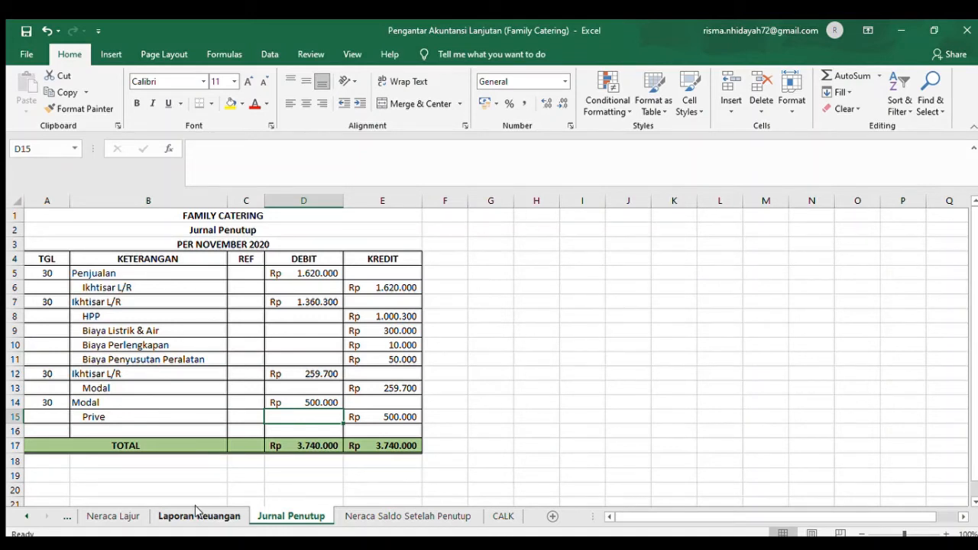
{"action": "left_click", "coordinate": [149, 273]}
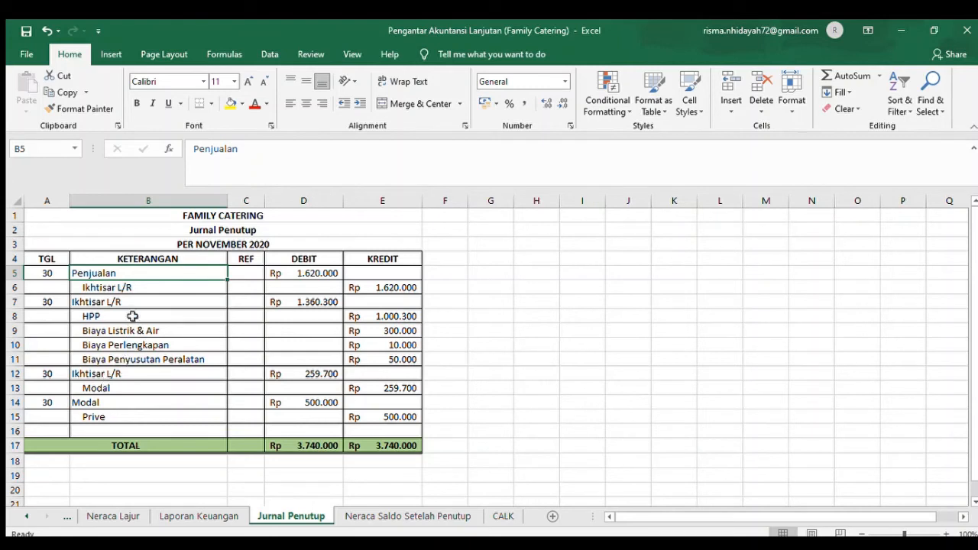
{"action": "left_click", "coordinate": [108, 389]}
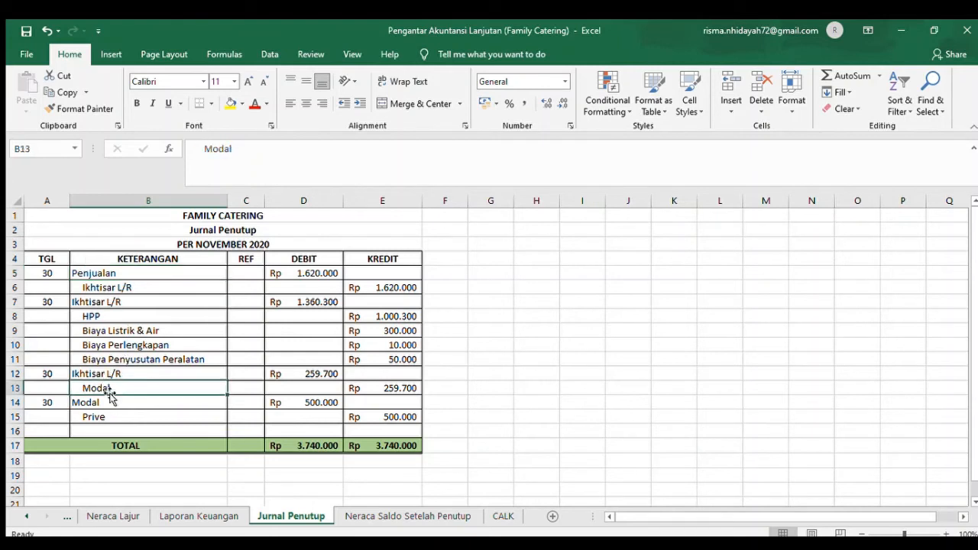
{"action": "left_click", "coordinate": [92, 416]}
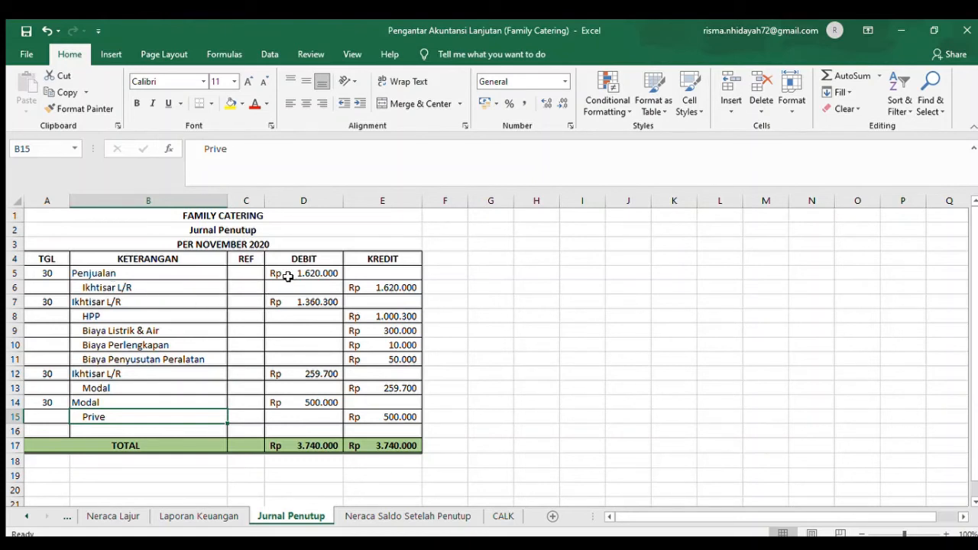
- Review the Ikhtisar L/R closing entry with its HPP and Biaya Listrik & Air lines, and check the debit formula in D7
{"action": "left_click", "coordinate": [110, 304]}
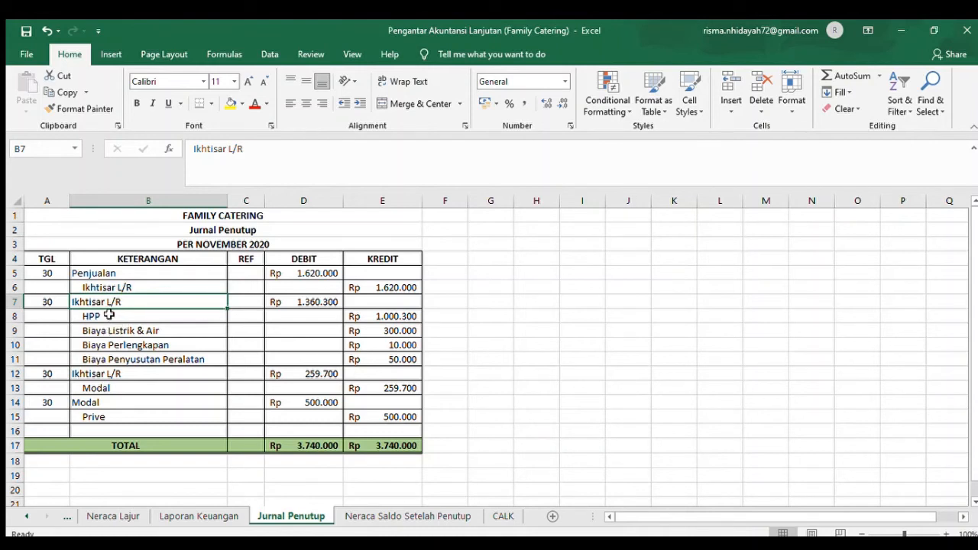
{"action": "left_click", "coordinate": [388, 315]}
{"action": "left_click", "coordinate": [105, 331]}
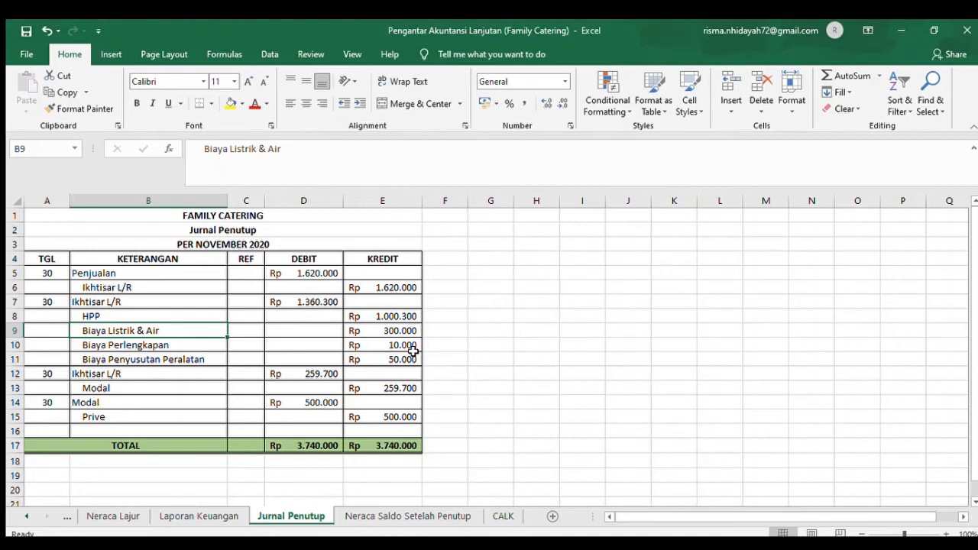
{"action": "left_click", "coordinate": [99, 313]}
{"action": "left_click", "coordinate": [102, 302]}
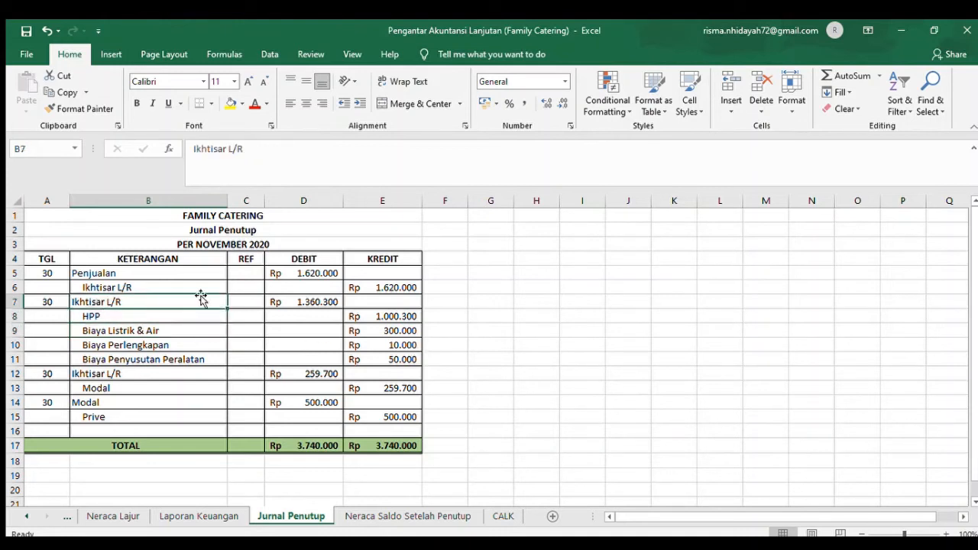
{"action": "left_click", "coordinate": [321, 300]}
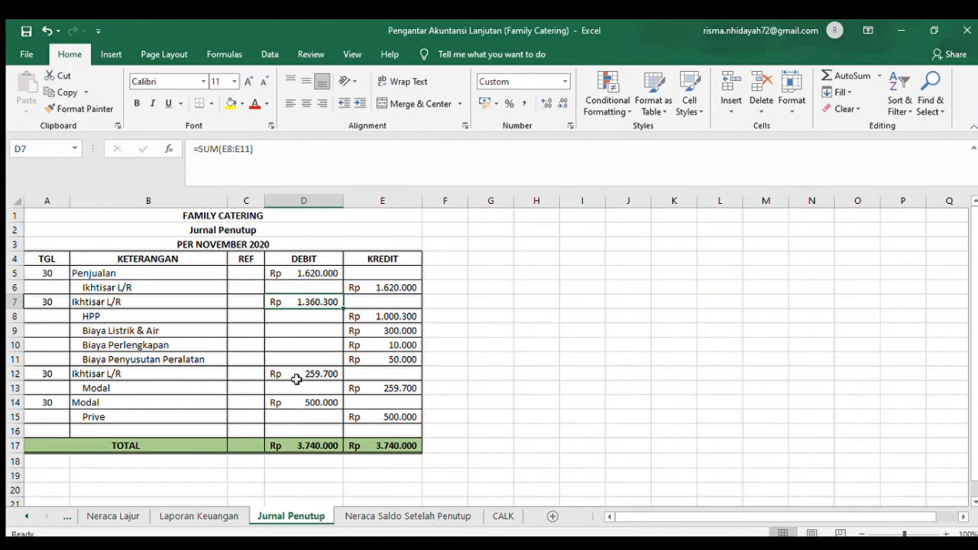
- Review the Modal entry in row 14 and check the debit and credit TOTAL formulas in D17 and E17
{"action": "left_click", "coordinate": [86, 400]}
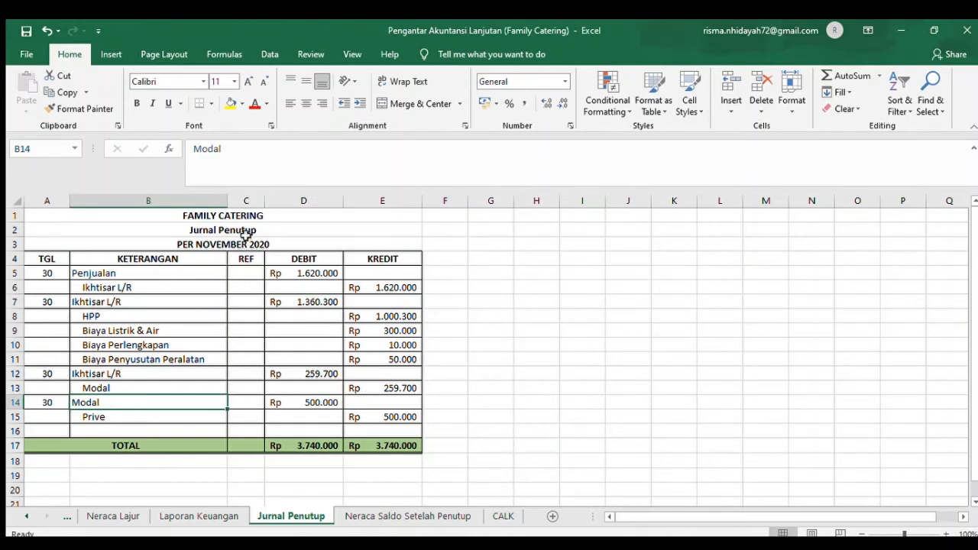
{"action": "left_click", "coordinate": [313, 445]}
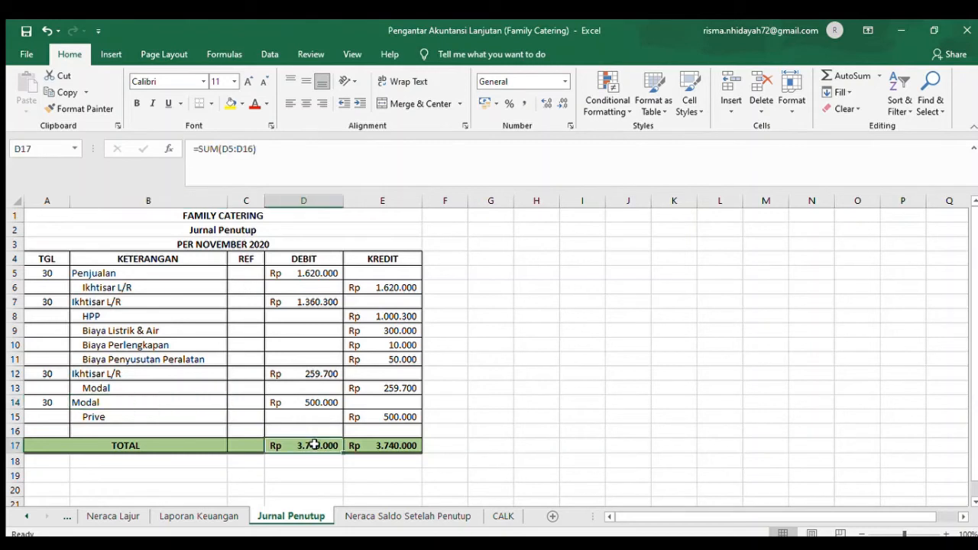
{"action": "left_click", "coordinate": [403, 444]}
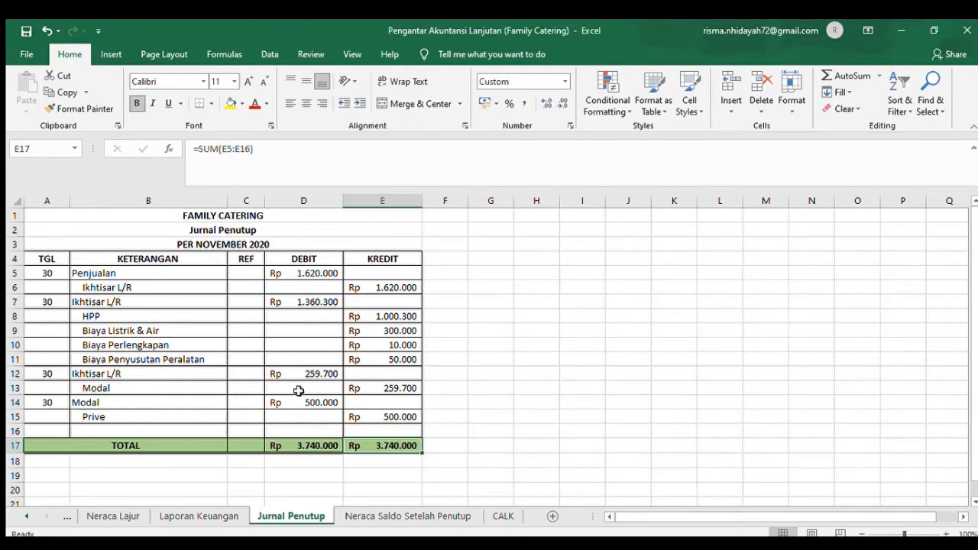
- Trace Ikhtisar L/R to its Buku Besar account, check the final balance formula in AB78, and return to Jurnal Penutup
{"action": "left_click", "coordinate": [194, 285]}
{"action": "left_click", "coordinate": [67, 515]}
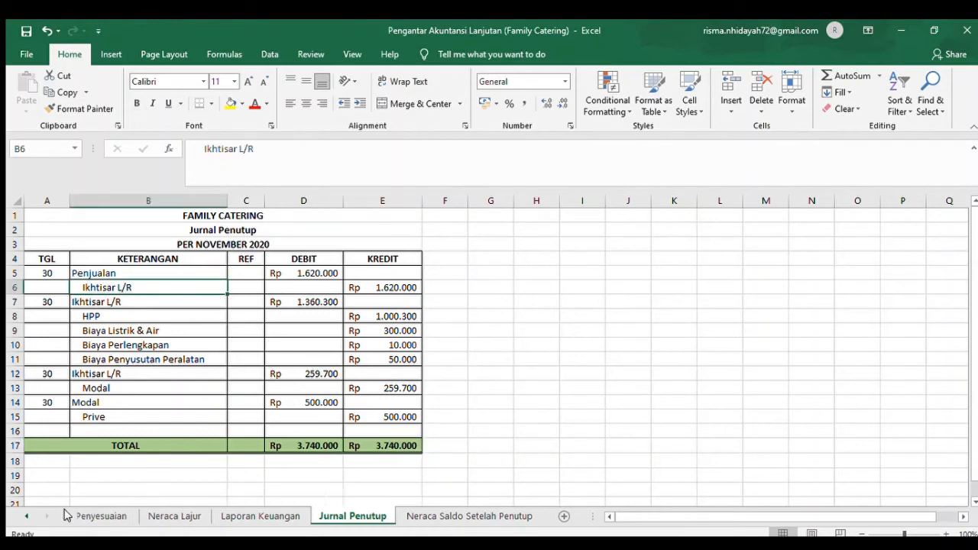
{"action": "left_click", "coordinate": [66, 516]}
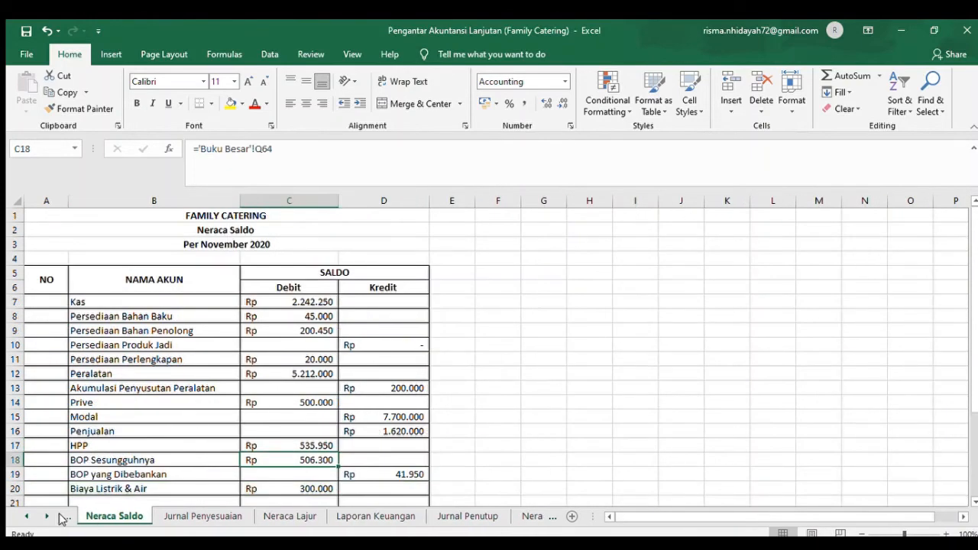
{"action": "left_click", "coordinate": [67, 516]}
{"action": "left_click", "coordinate": [107, 517]}
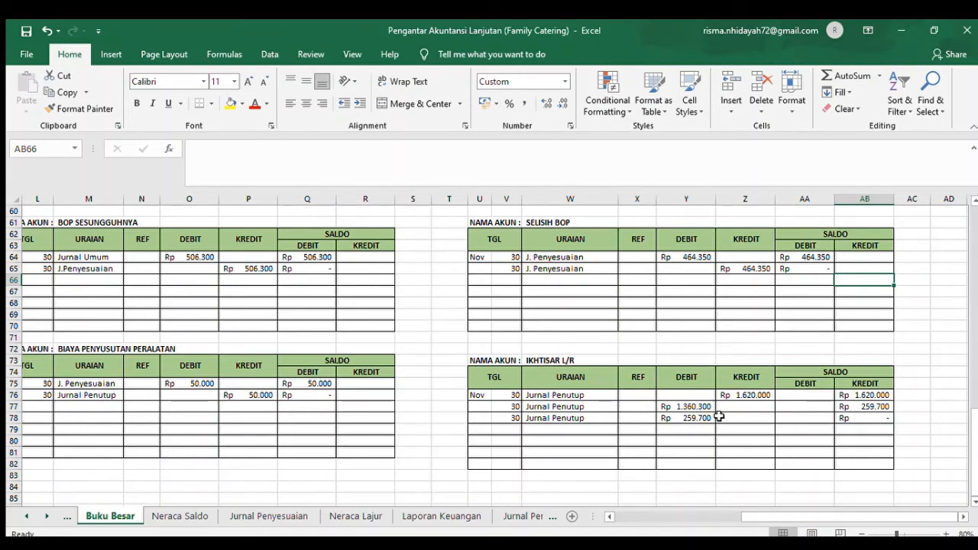
{"action": "left_click", "coordinate": [848, 418]}
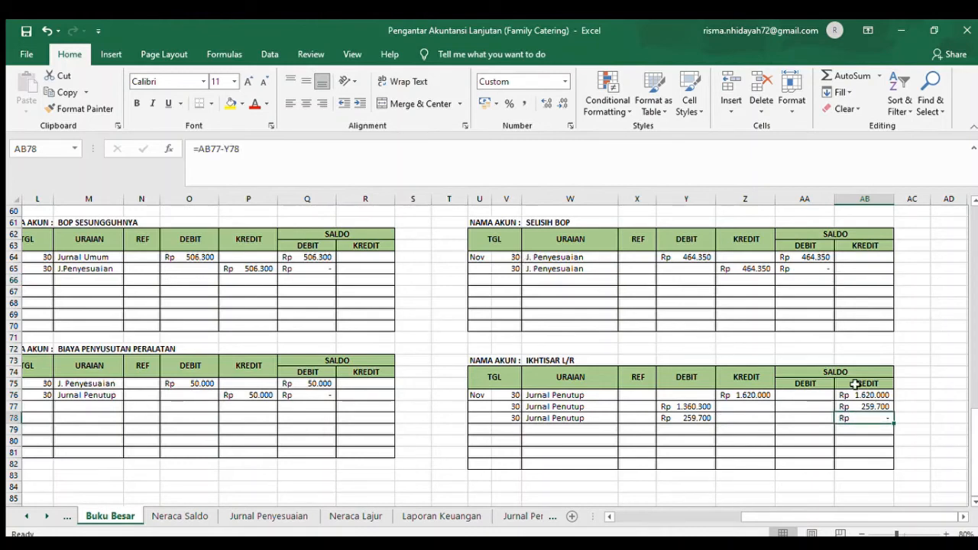
{"action": "left_click", "coordinate": [507, 517]}
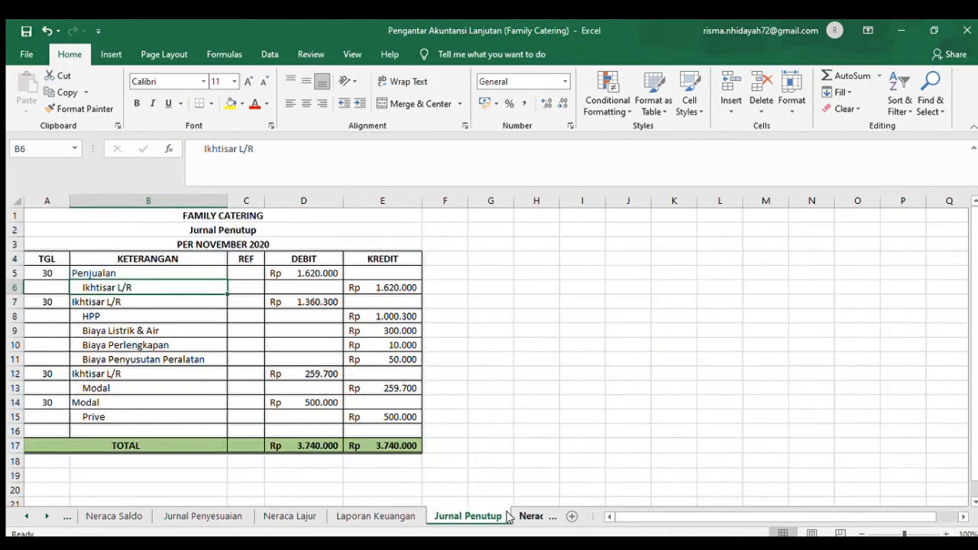
- Open the Neraca Saldo Setelah Penutup sheet and check the Buku Besar references behind the Kas, Persediaan Bahan Baku and Persediaan Bahan Penolong debit balances
{"action": "left_click", "coordinate": [528, 516]}
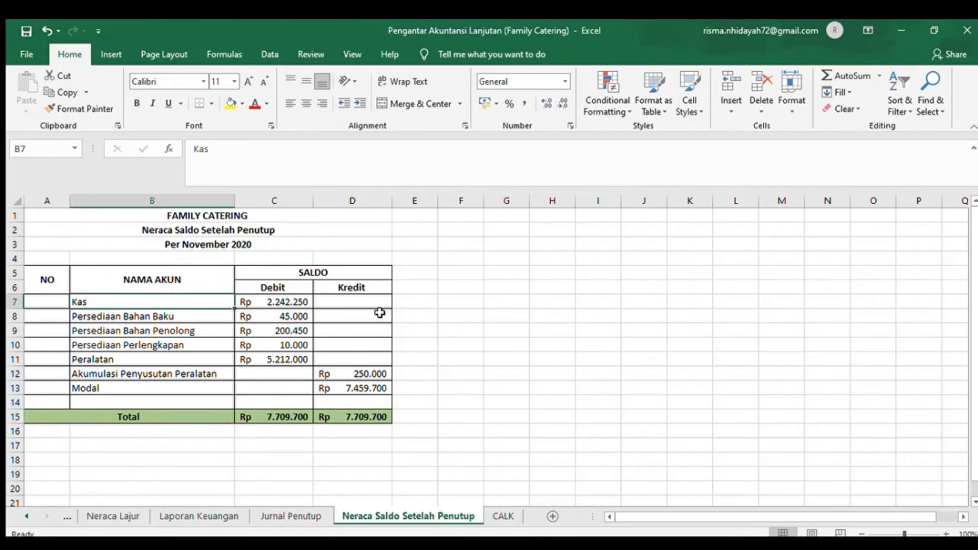
{"action": "left_click", "coordinate": [293, 303]}
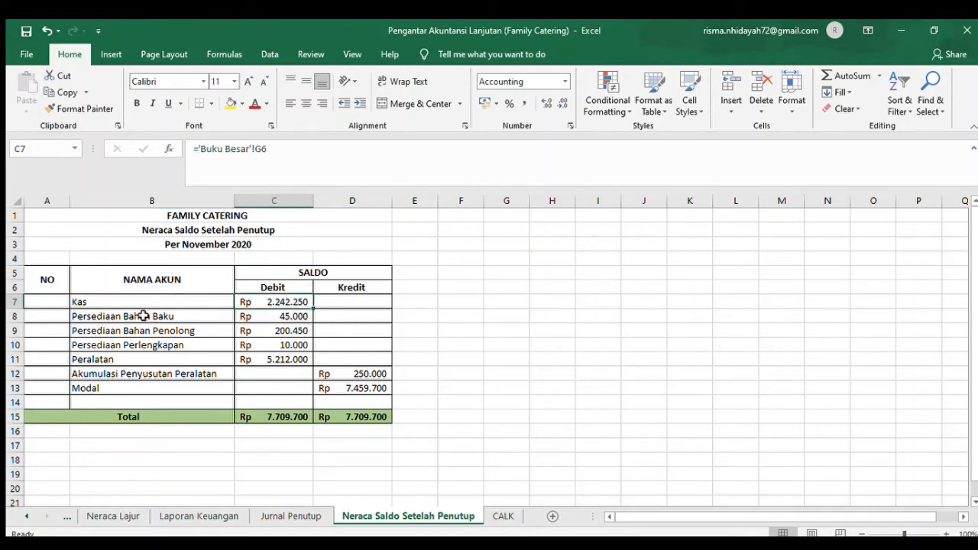
{"action": "left_click", "coordinate": [117, 318]}
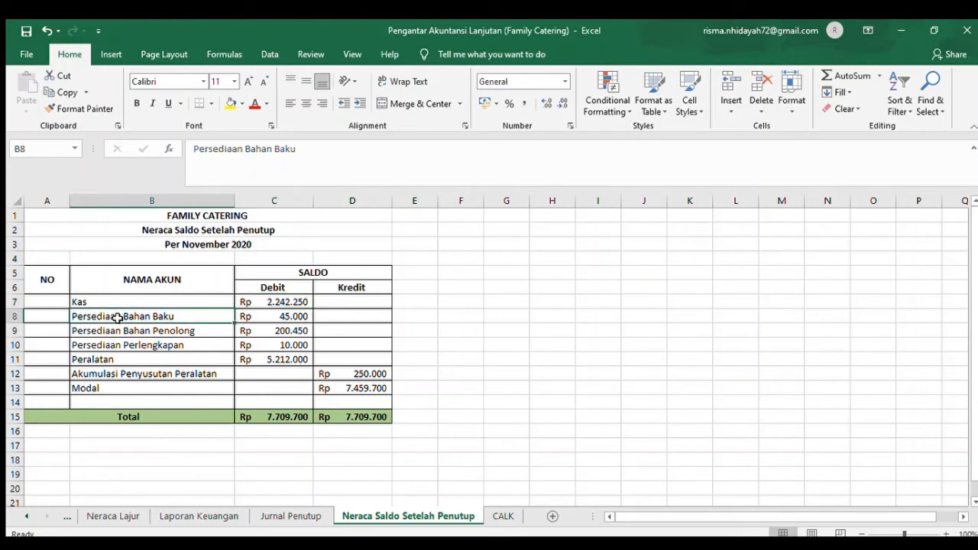
{"action": "left_click", "coordinate": [278, 316]}
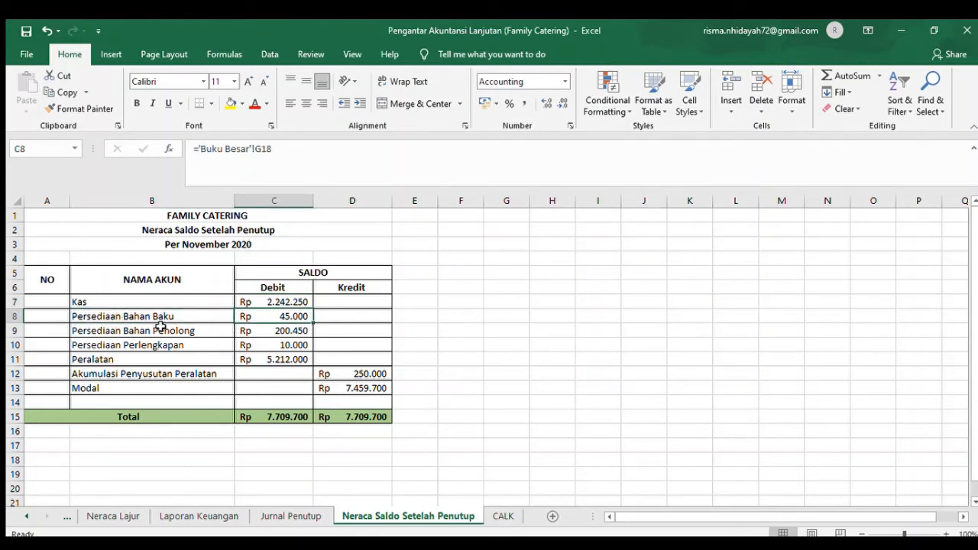
{"action": "left_click", "coordinate": [270, 333]}
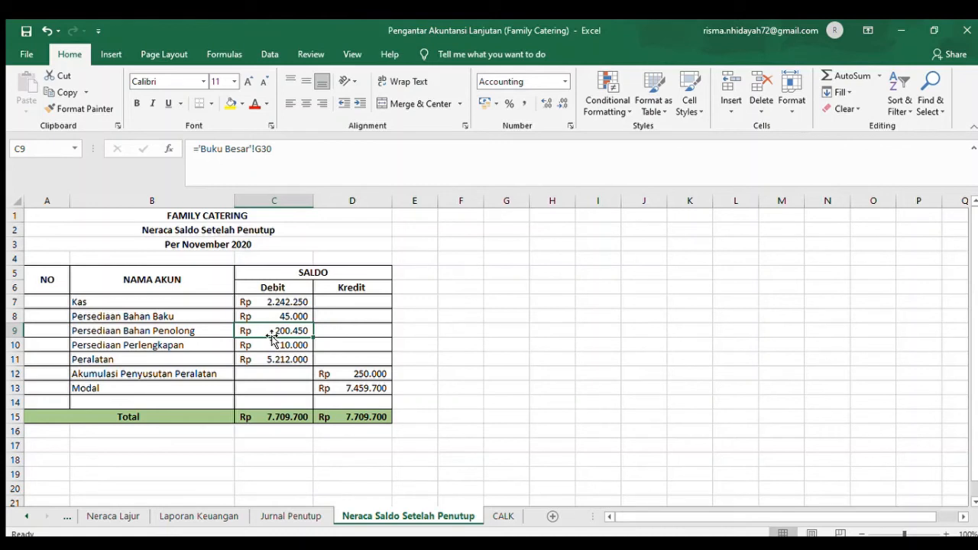
- Check the Akumulasi Penyusutan Peralatan credit reference in D12 and the debit Total formula in C15
{"action": "left_click", "coordinate": [189, 384]}
{"action": "left_click", "coordinate": [361, 376]}
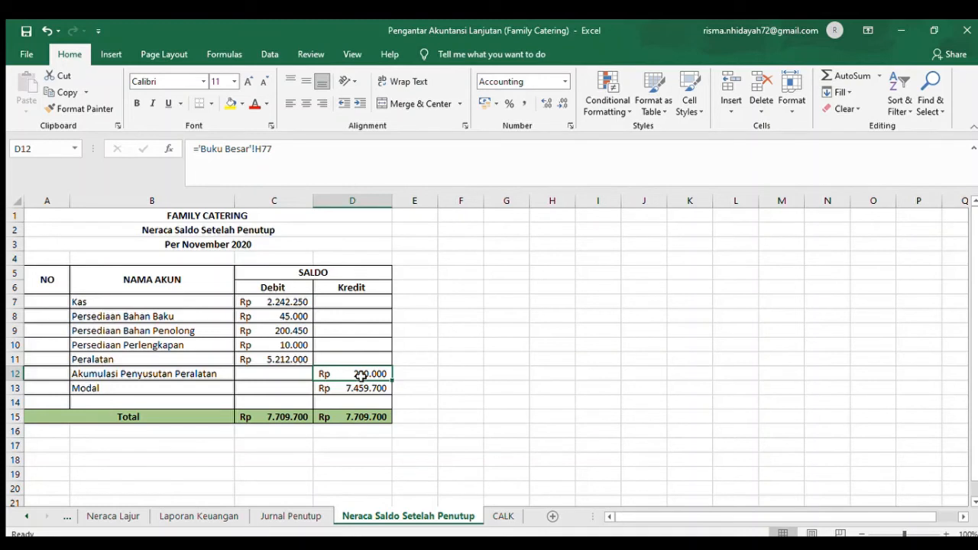
{"action": "left_click", "coordinate": [298, 419]}
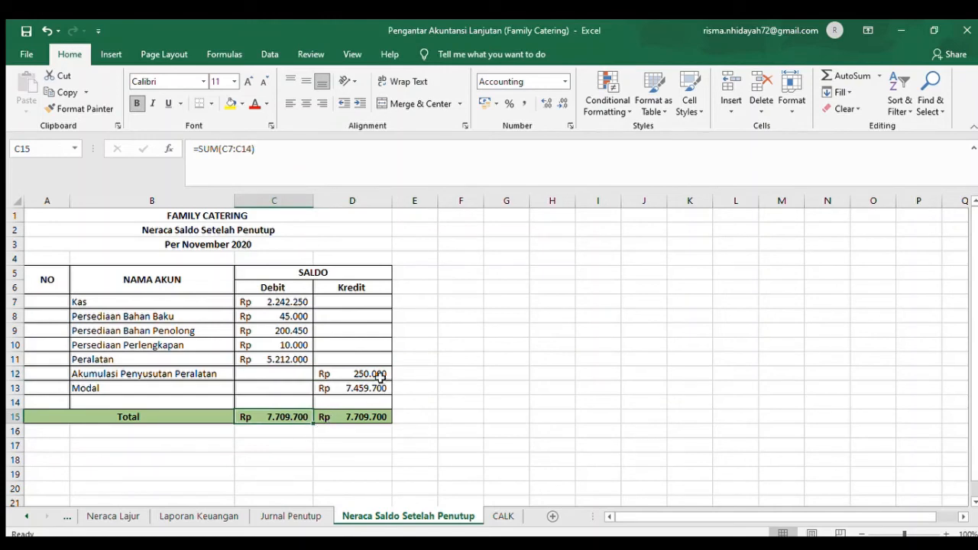
- Open the CALK sheet and view the Informasi Umum Perusahaan section at the beginning of the notes
{"action": "left_click", "coordinate": [500, 515]}
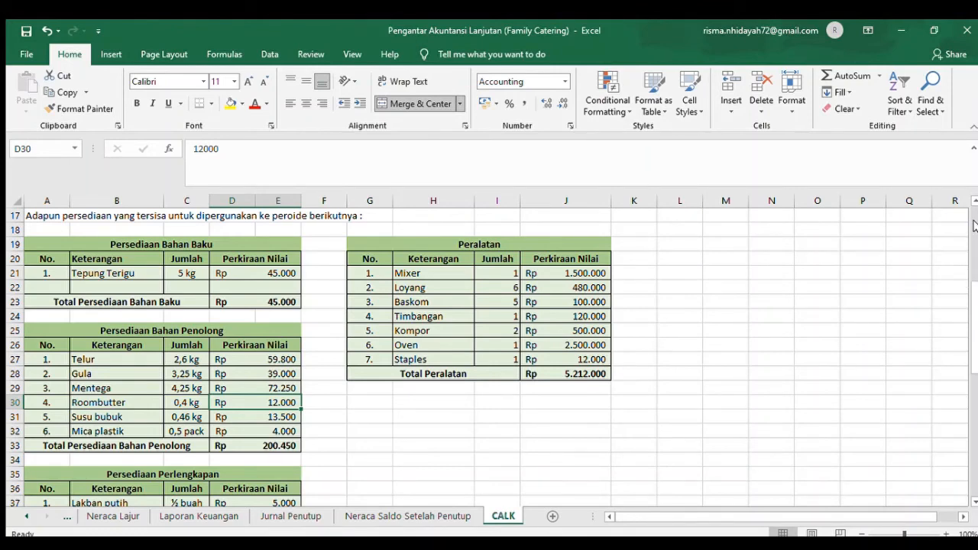
{"action": "scroll", "coordinate": [975, 223], "scroll_direction": "up", "scroll_amount": 5}
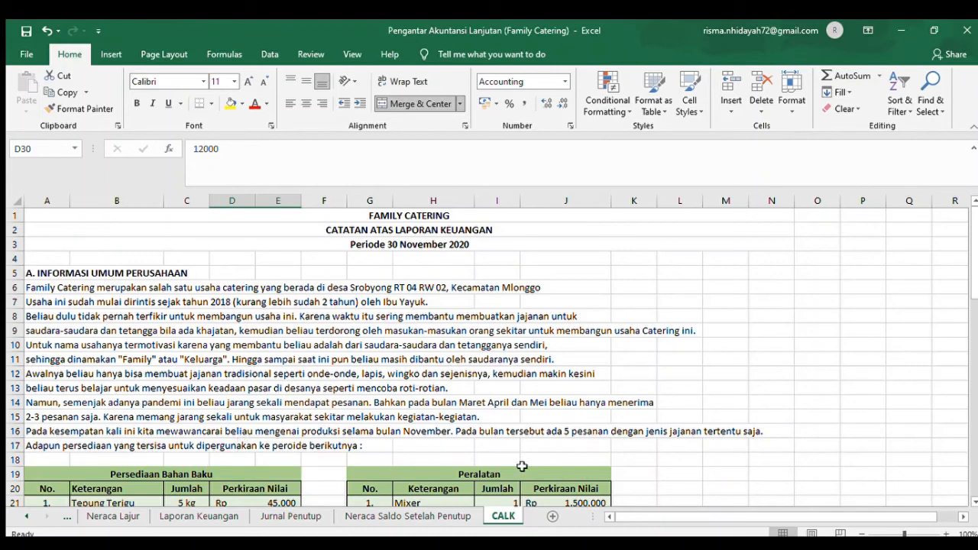
- Check the Tepung Terigu value and the total formula in the Persediaan Bahan Baku table of the CALK notes
{"action": "left_click", "coordinate": [973, 502]}
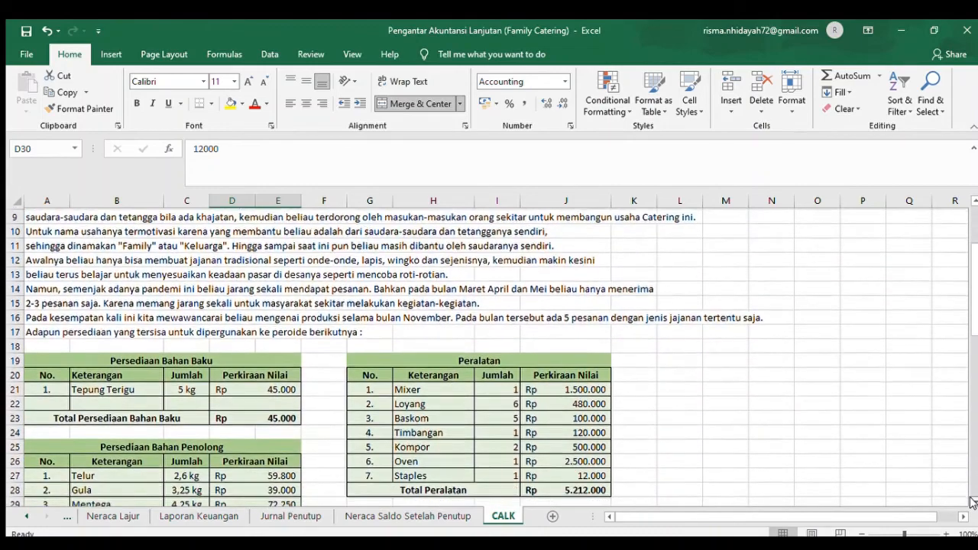
{"action": "left_click", "coordinate": [972, 502]}
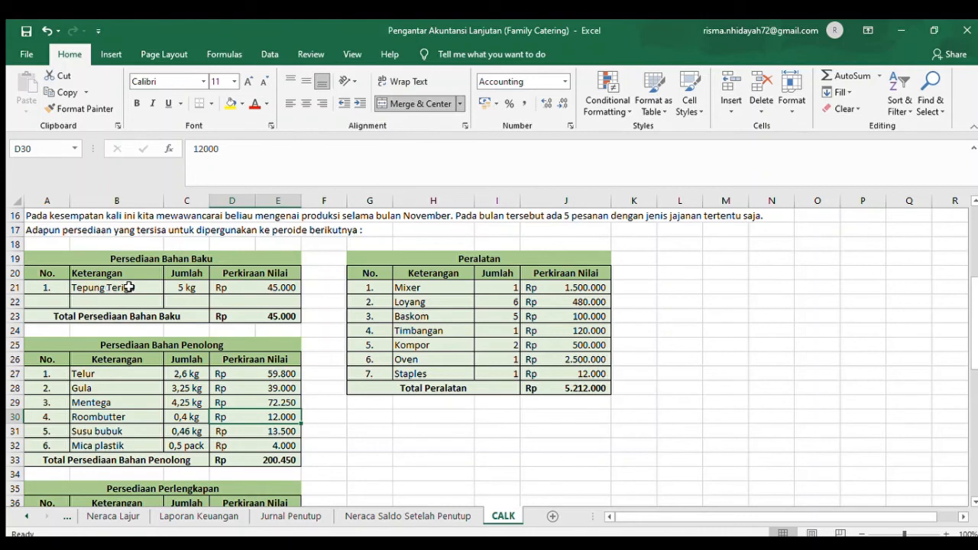
{"action": "left_click", "coordinate": [298, 289]}
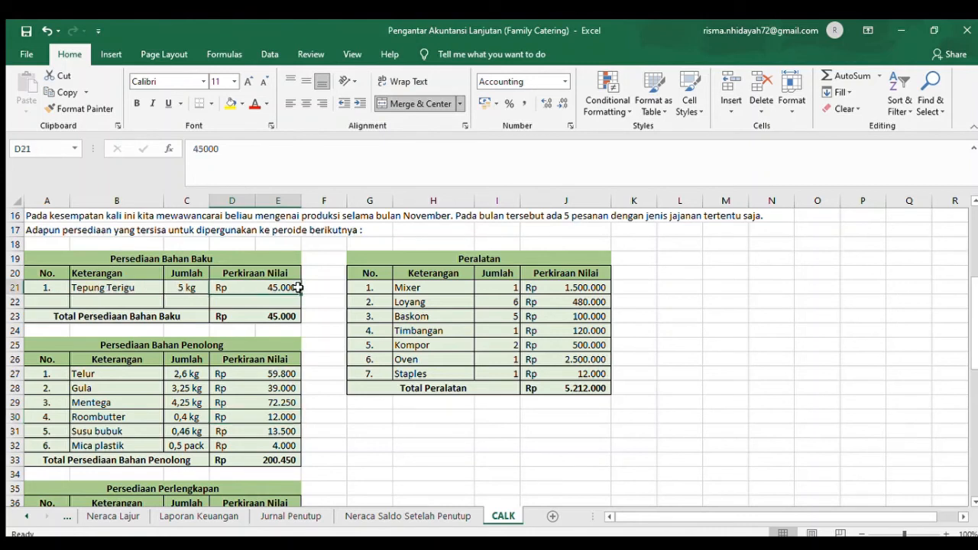
{"action": "left_click", "coordinate": [279, 328]}
{"action": "left_click", "coordinate": [272, 314]}
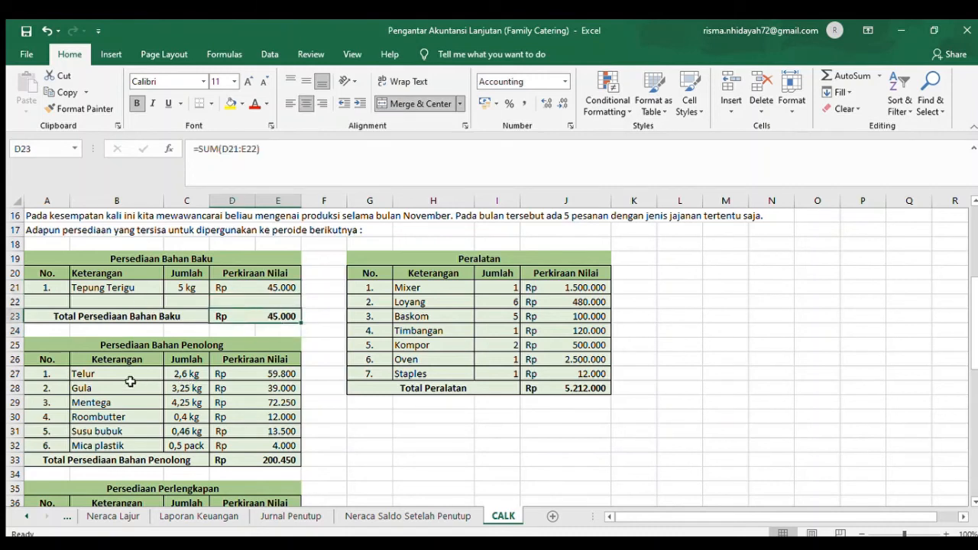
- Review the Telur, Gula and Mentega rows of the Persediaan Bahan Penolong table, including their quantities and estimated values
{"action": "left_click", "coordinate": [117, 348]}
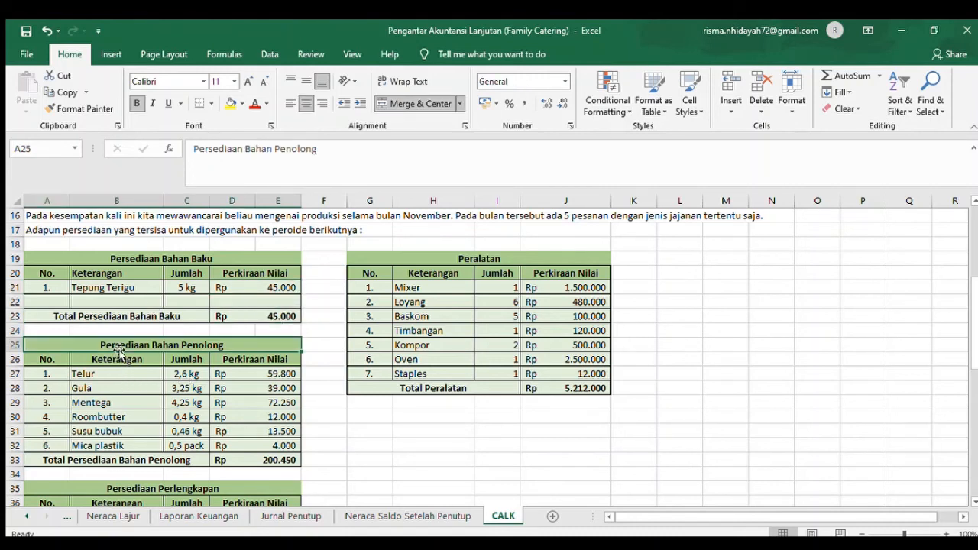
{"action": "left_click", "coordinate": [115, 369]}
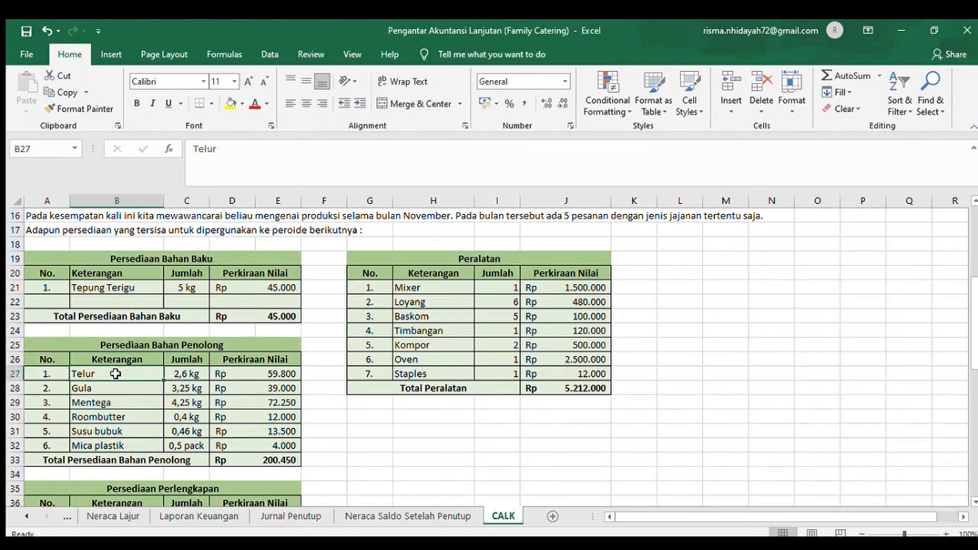
{"action": "left_click", "coordinate": [185, 376]}
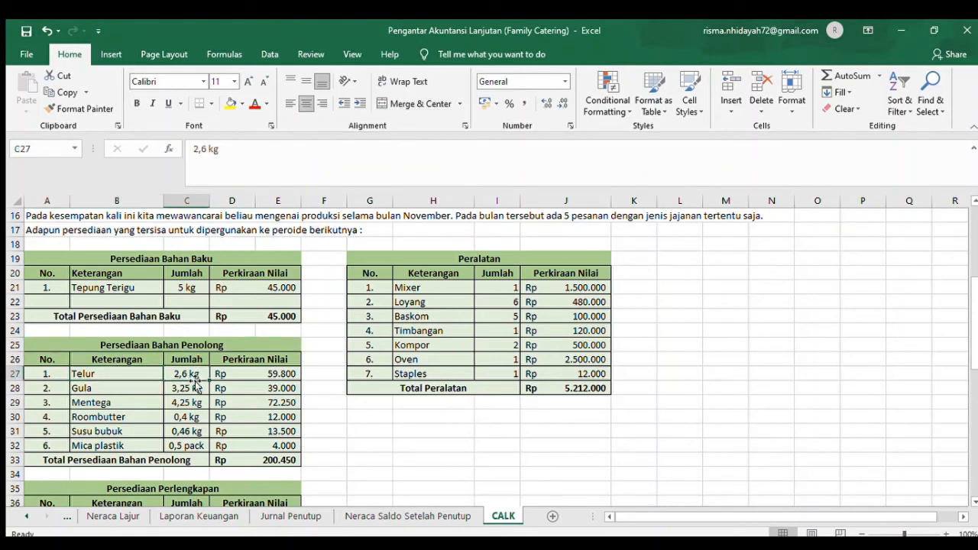
{"action": "left_click", "coordinate": [277, 377]}
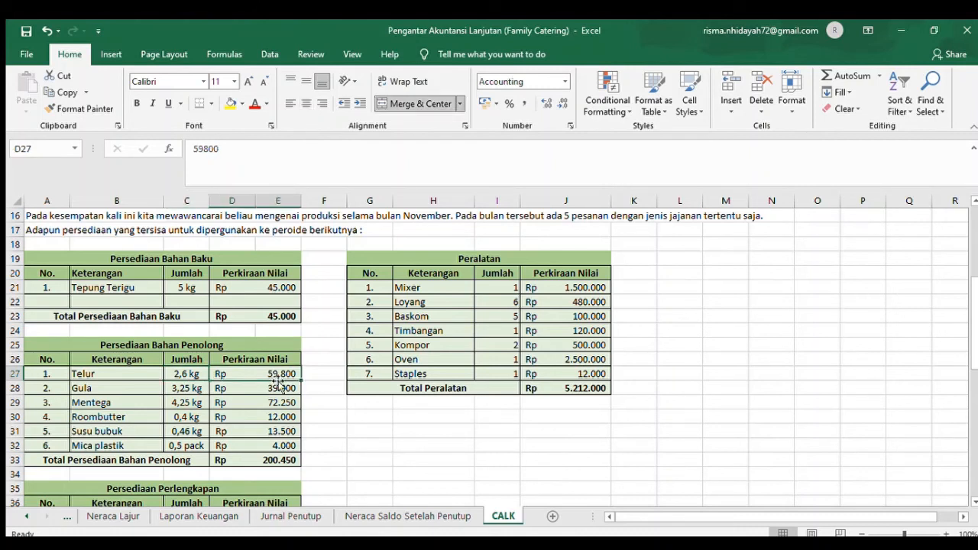
{"action": "left_click", "coordinate": [118, 388]}
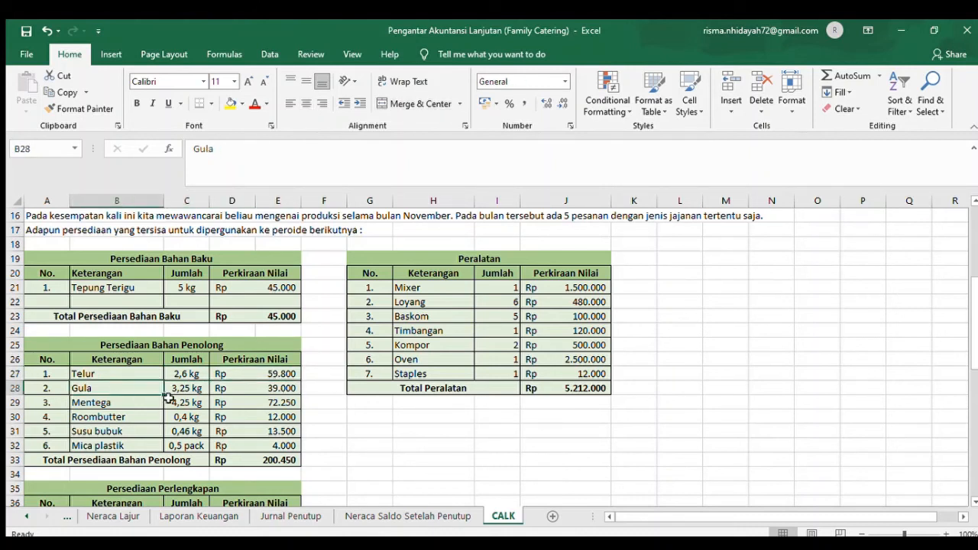
{"action": "left_click", "coordinate": [297, 387]}
{"action": "left_click", "coordinate": [131, 403]}
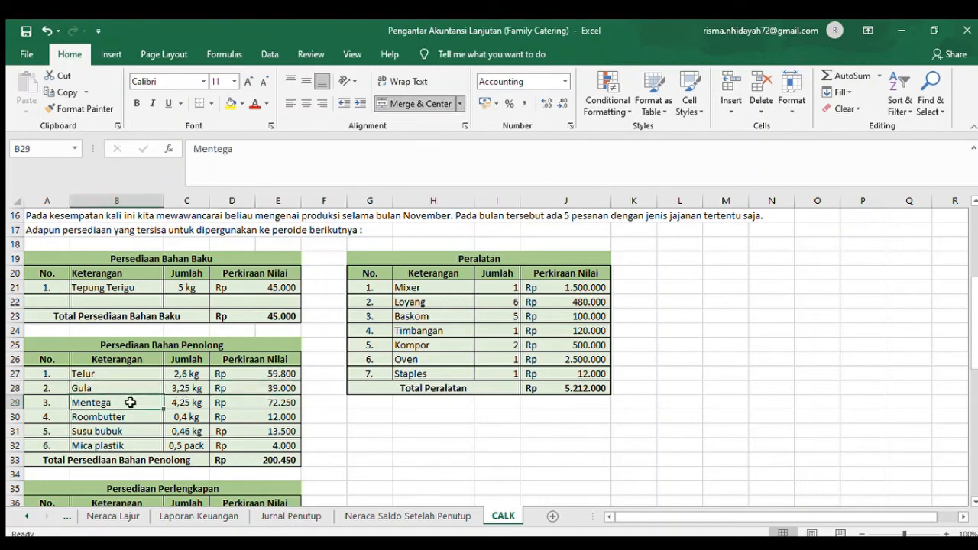
{"action": "left_click", "coordinate": [199, 403]}
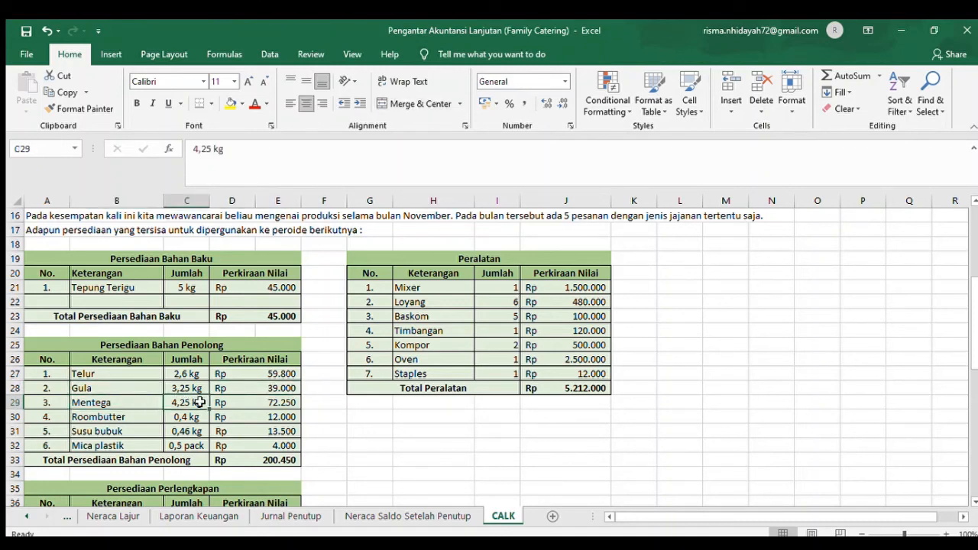
{"action": "left_click", "coordinate": [285, 412]}
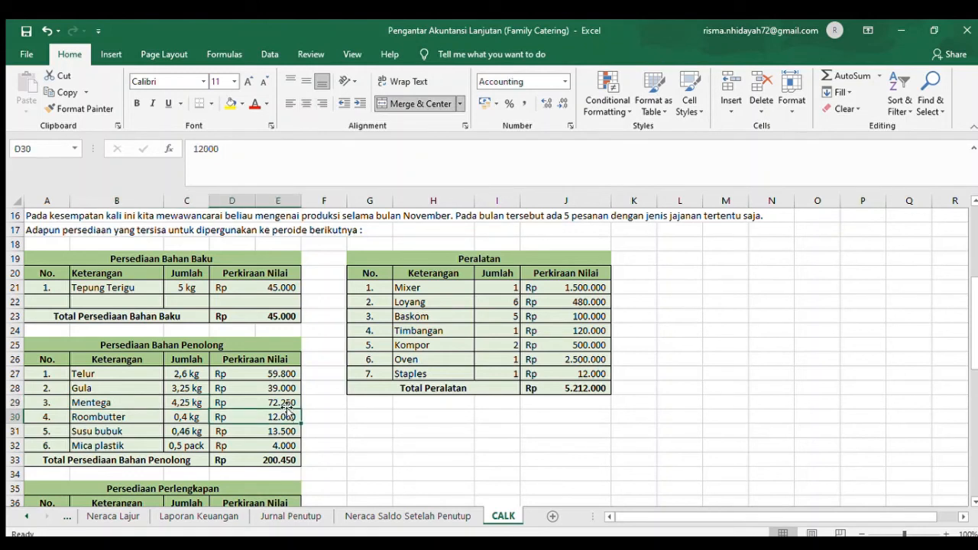
{"action": "left_click", "coordinate": [284, 401]}
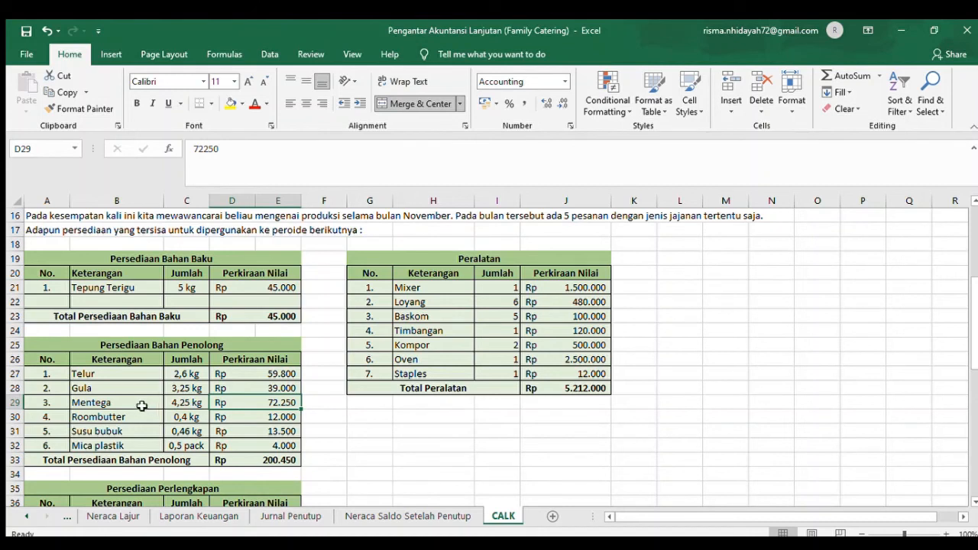
- Review the Roombutter, Susu bubuk and Mica plastik rows and the Total Persediaan Bahan Penolong cell
{"action": "left_click", "coordinate": [137, 414]}
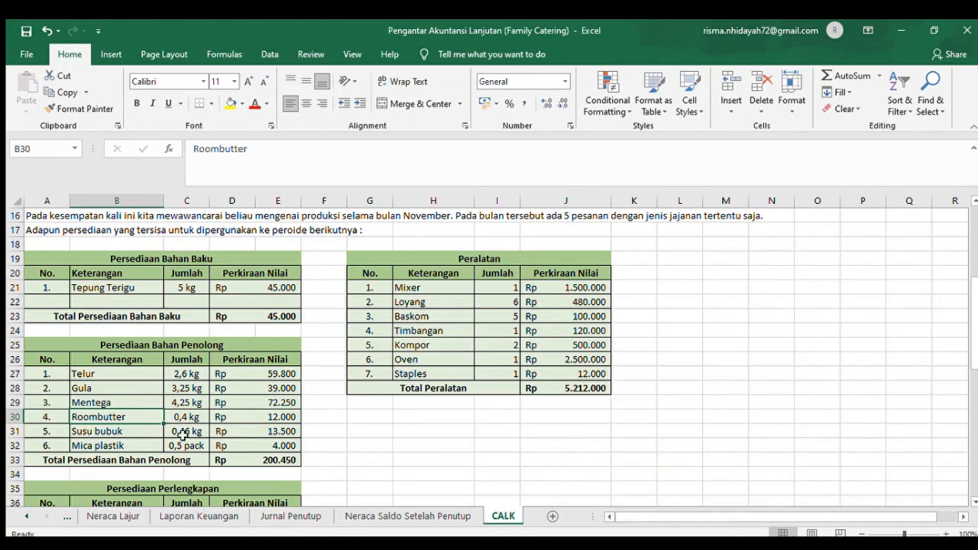
{"action": "left_click", "coordinate": [249, 432]}
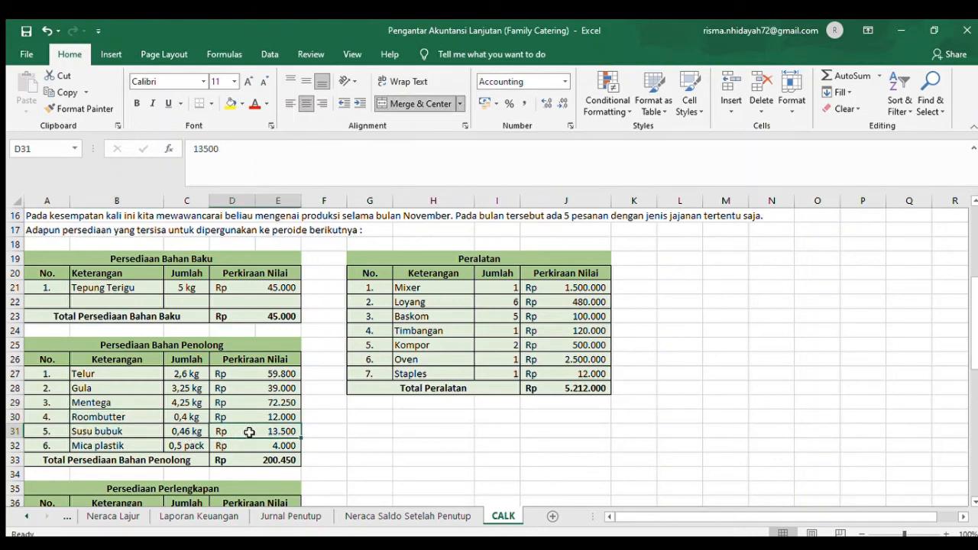
{"action": "left_click", "coordinate": [136, 449]}
{"action": "left_click", "coordinate": [186, 448]}
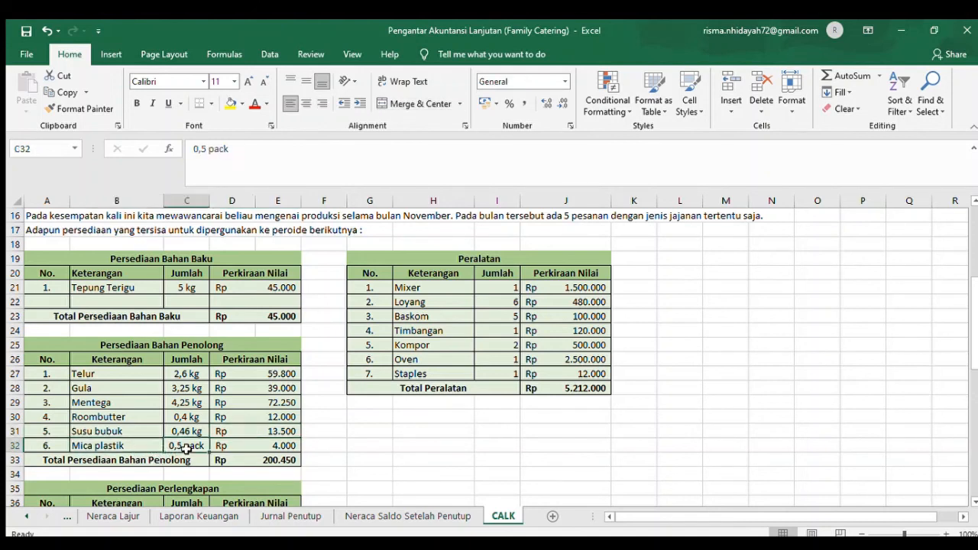
{"action": "left_click", "coordinate": [266, 442]}
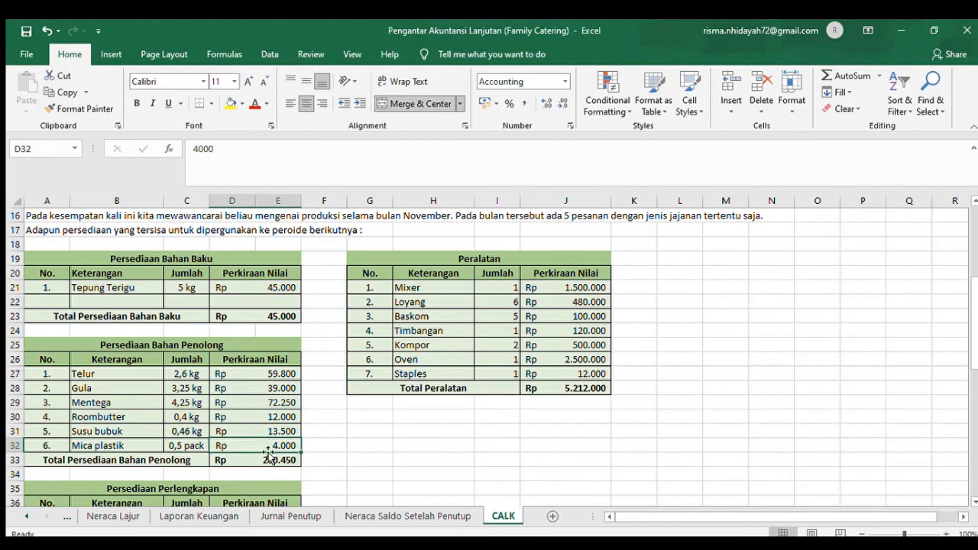
{"action": "left_click", "coordinate": [266, 455]}
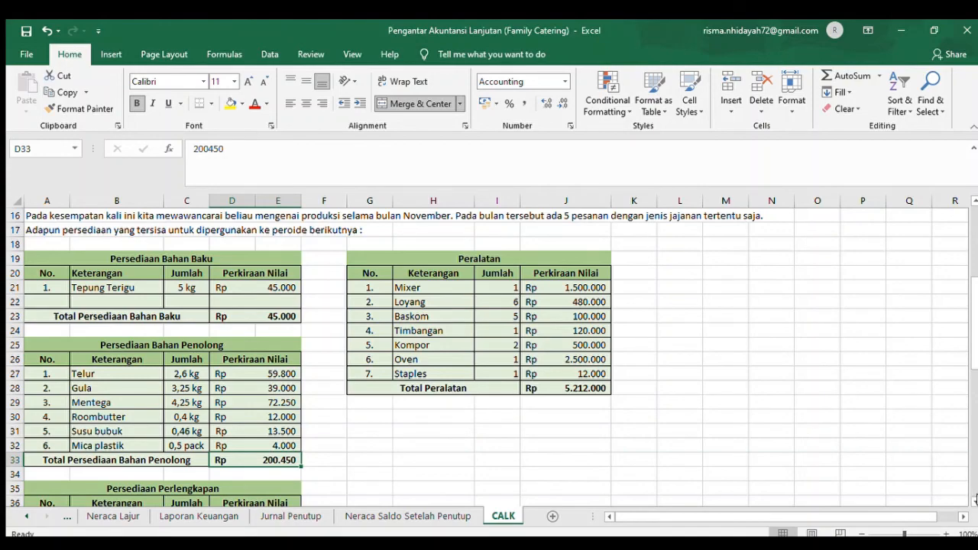
- Renumber the Solasi row in the Persediaan Perlengkapan table as "2." and check the table's total formula in D40
{"action": "scroll", "coordinate": [972, 498], "scroll_direction": "down", "scroll_amount": 3}
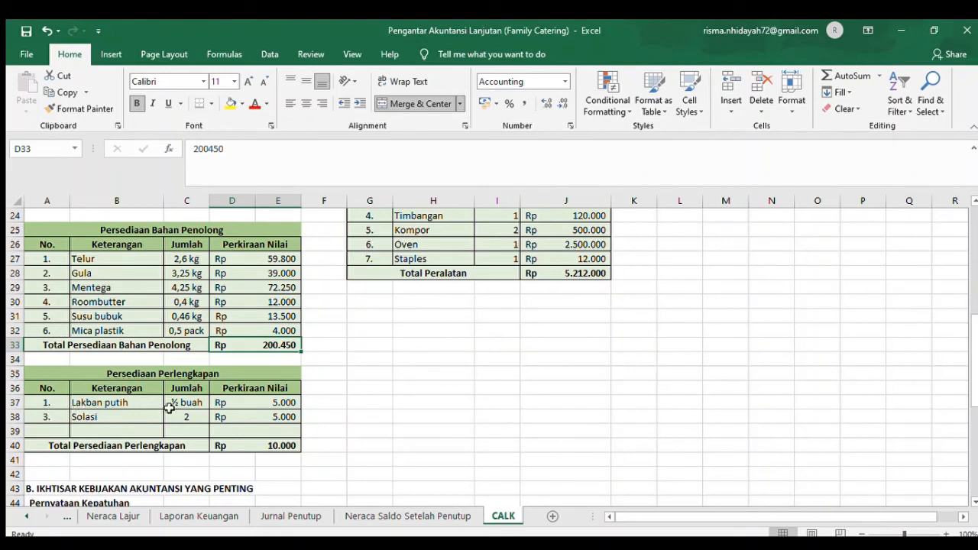
{"action": "left_click", "coordinate": [266, 405]}
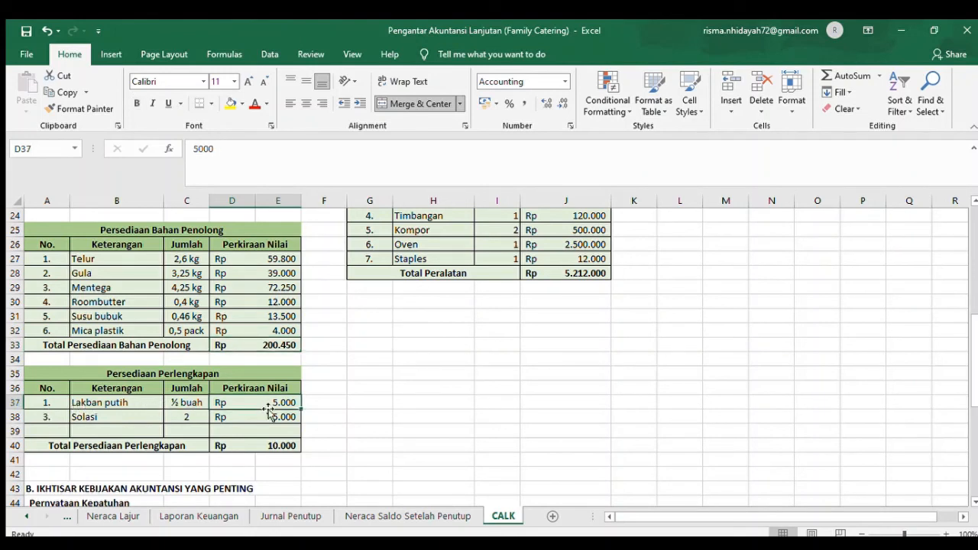
{"action": "left_click", "coordinate": [48, 418]}
{"action": "key", "text": "BackSpace"}
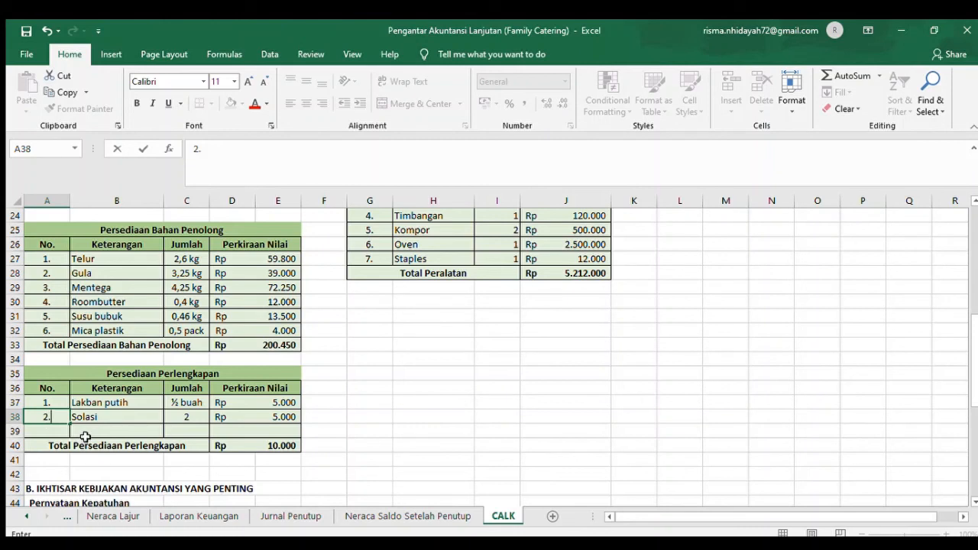
{"action": "type", "text": "2."}
{"action": "key", "text": "Tab"}
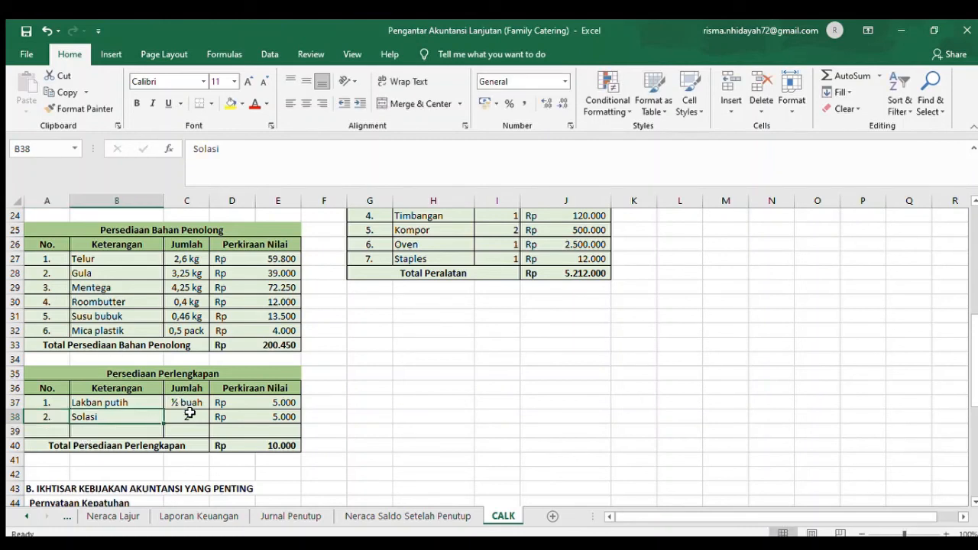
{"action": "left_click", "coordinate": [233, 414]}
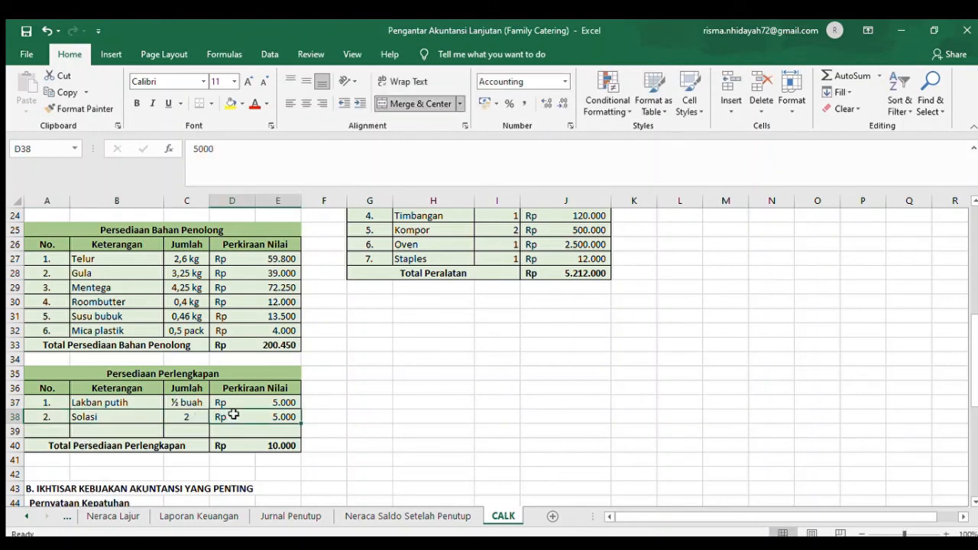
{"action": "left_click", "coordinate": [251, 449]}
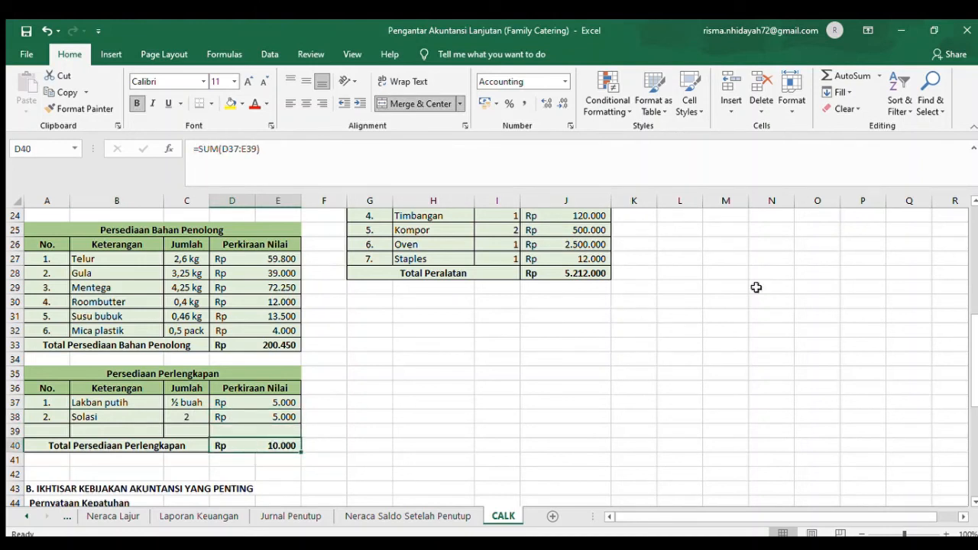
- Review the Loyang, Baskom and Timbangan rows of the Peralatan table, including their quantities and estimated values
{"action": "left_click", "coordinate": [969, 281]}
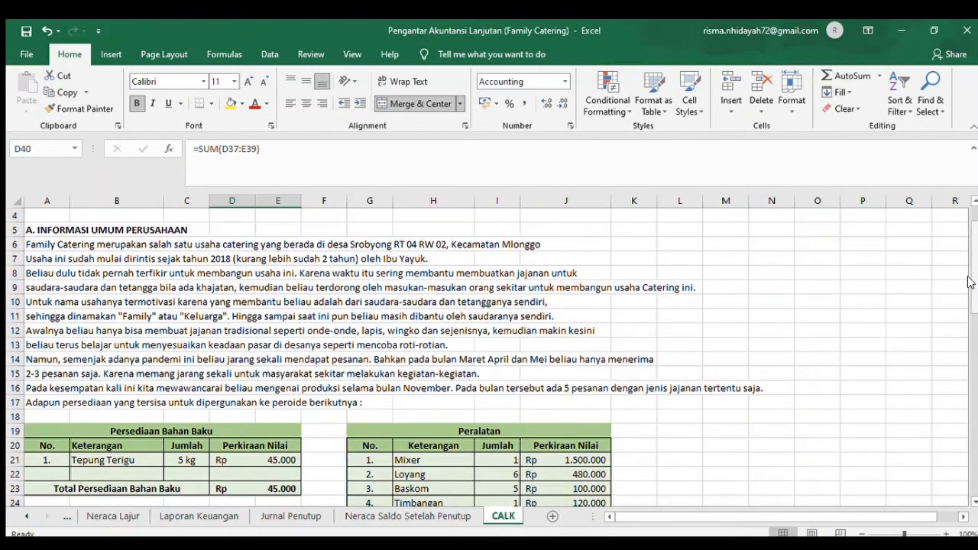
{"action": "left_click", "coordinate": [974, 502]}
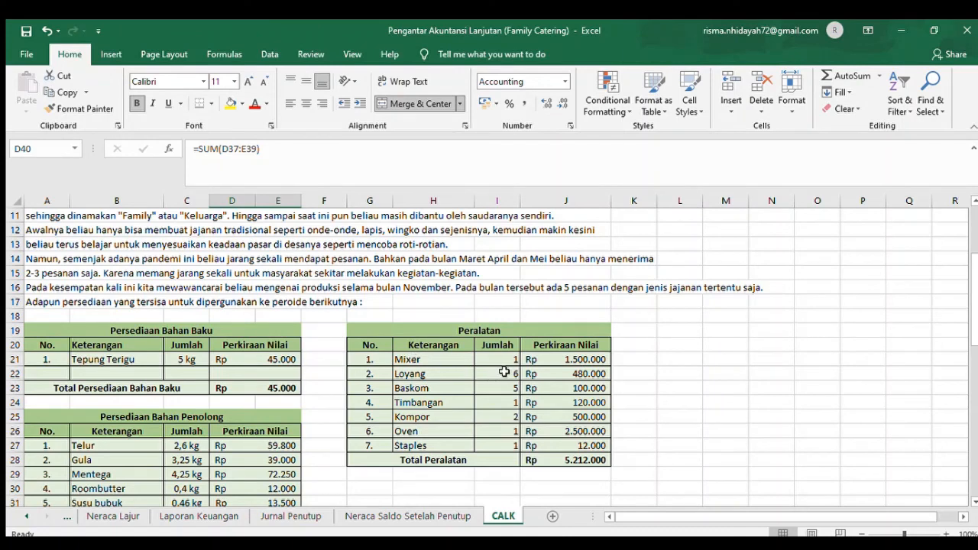
{"action": "left_click", "coordinate": [449, 377]}
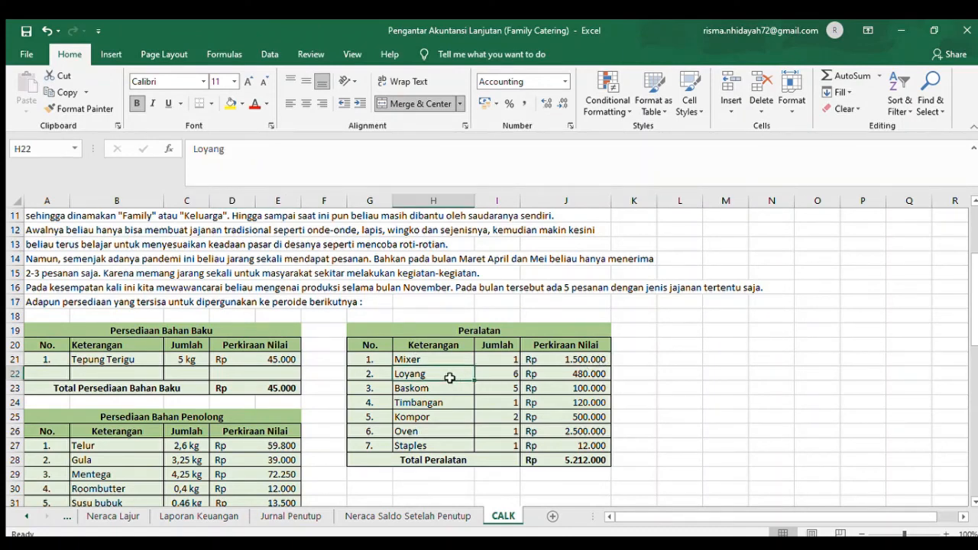
{"action": "left_click", "coordinate": [490, 376]}
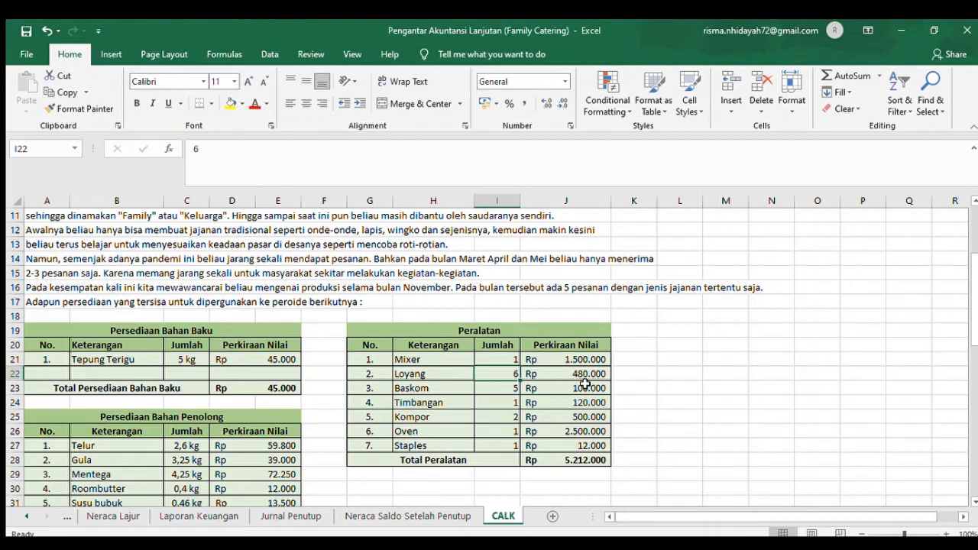
{"action": "left_click", "coordinate": [452, 398]}
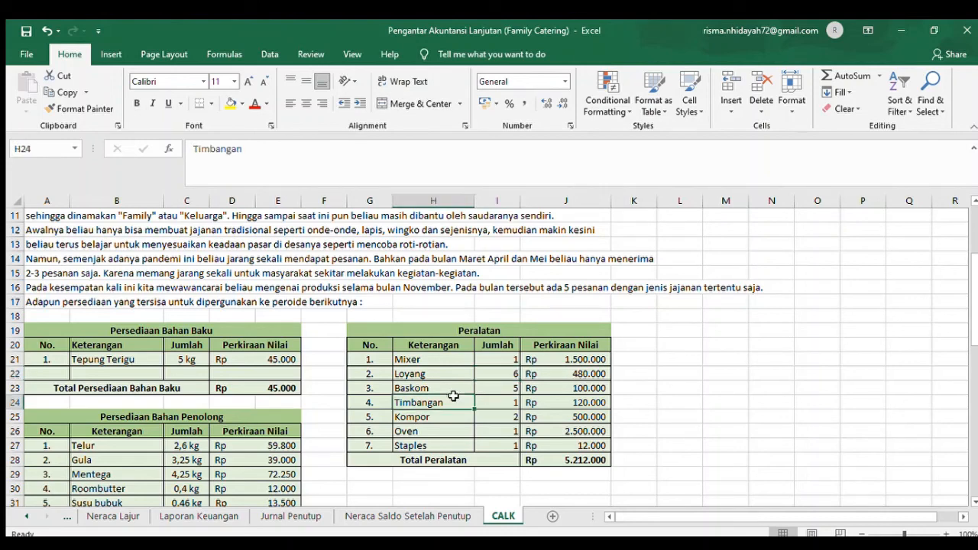
{"action": "left_click", "coordinate": [505, 386]}
{"action": "left_click", "coordinate": [603, 384]}
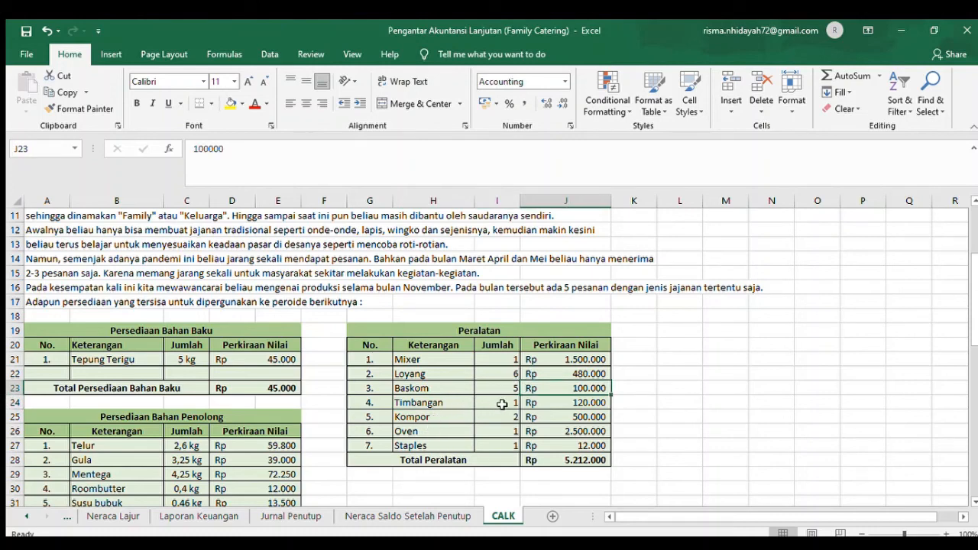
{"action": "left_click", "coordinate": [563, 398]}
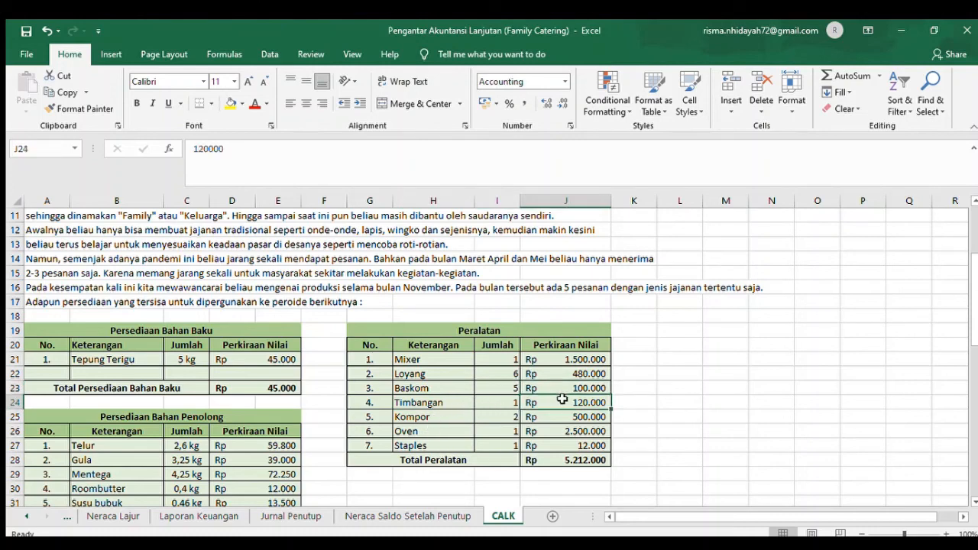
- Check the quantities and estimated values of Kompor and Oven in the Peralatan table
{"action": "left_click", "coordinate": [455, 415]}
{"action": "left_click", "coordinate": [493, 419]}
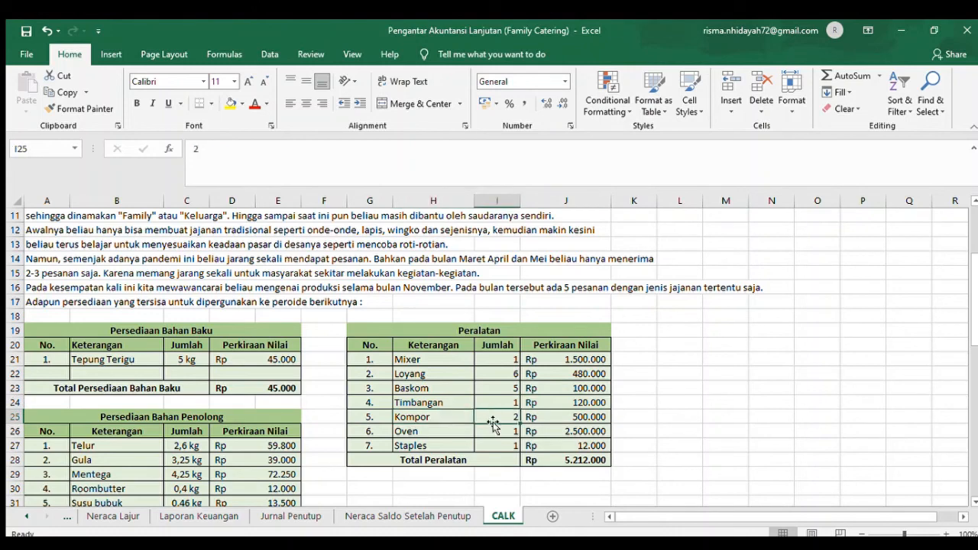
{"action": "left_click", "coordinate": [570, 422]}
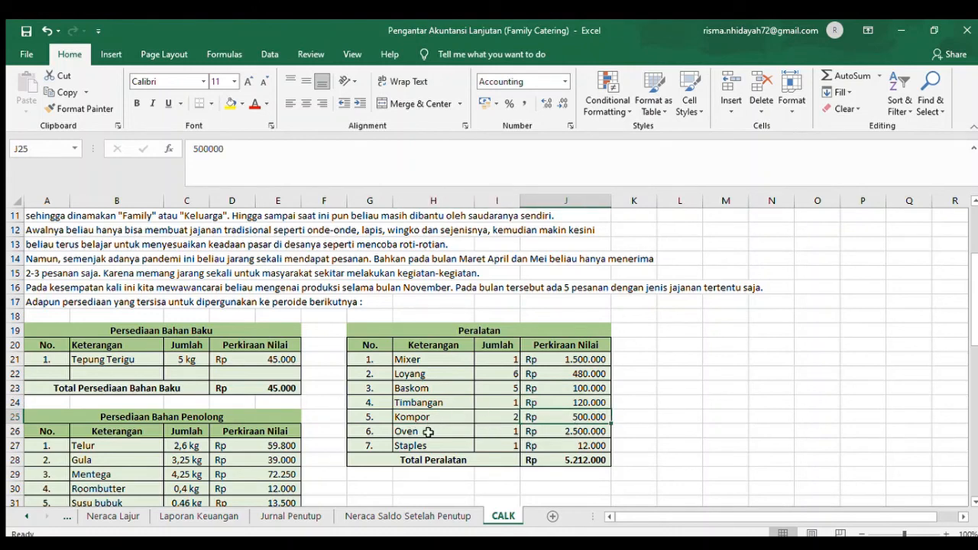
{"action": "left_click", "coordinate": [428, 432]}
{"action": "key", "text": "Right"}
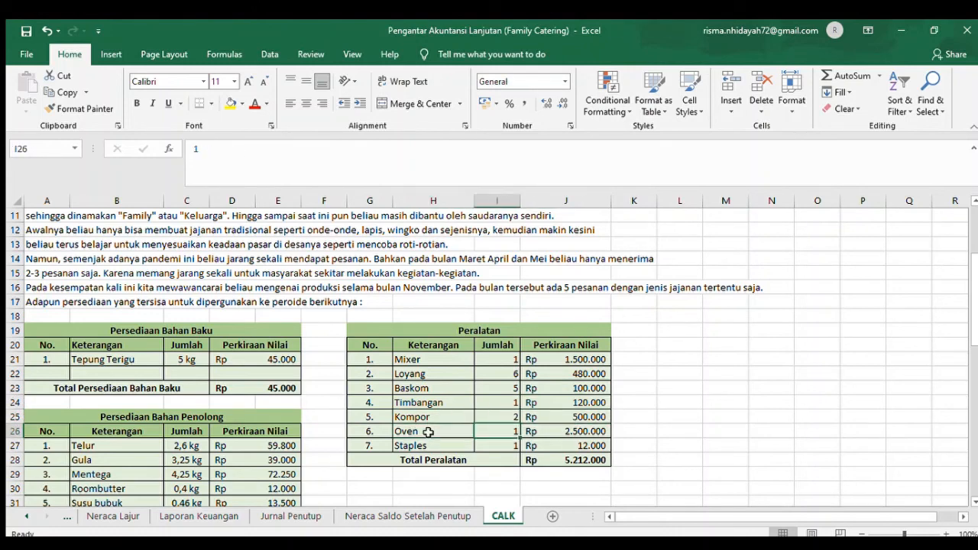
{"action": "key", "text": "Right"}
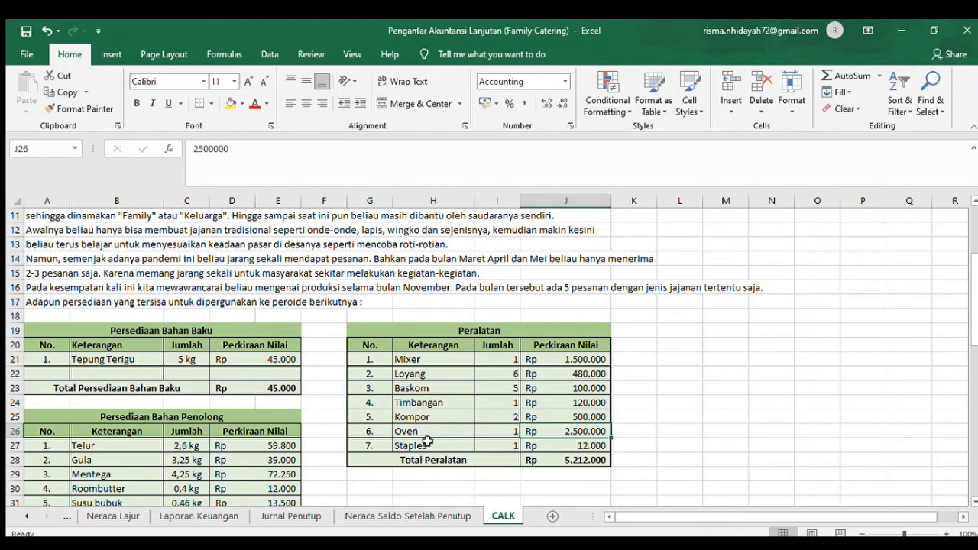
- Review the Staples row of the Peralatan table and check the Total Peralatan formula in J28
{"action": "left_click", "coordinate": [428, 443]}
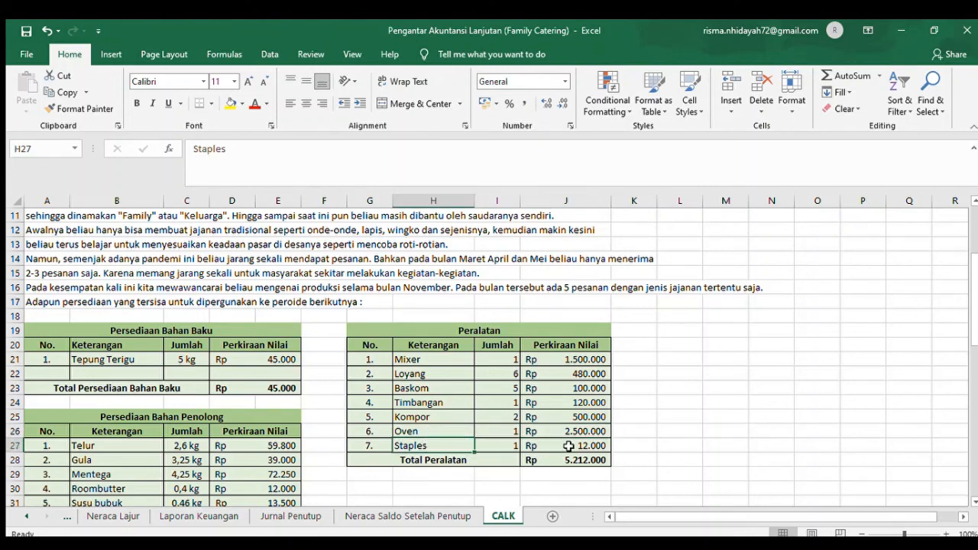
{"action": "left_click", "coordinate": [586, 462]}
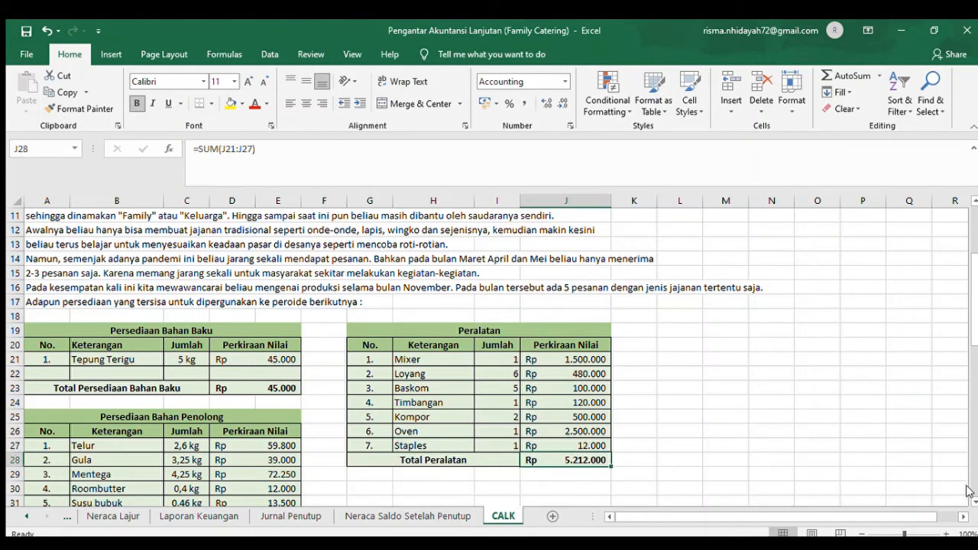
- Read the Pernyataan Kepatuhan and Persediaan notes in section B, the summary of important accounting policies
{"action": "scroll", "coordinate": [972, 495], "scroll_direction": "down", "scroll_amount": 13}
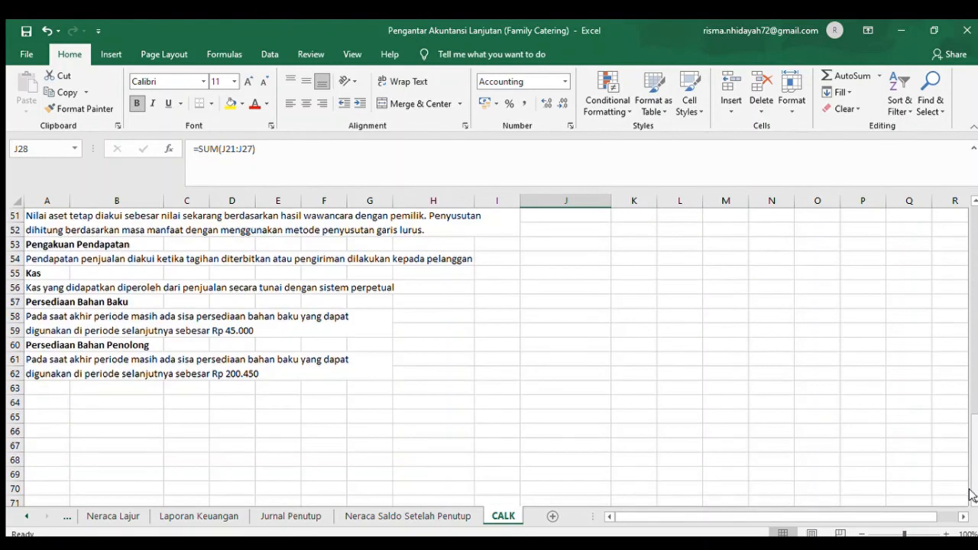
{"action": "left_click", "coordinate": [975, 214]}
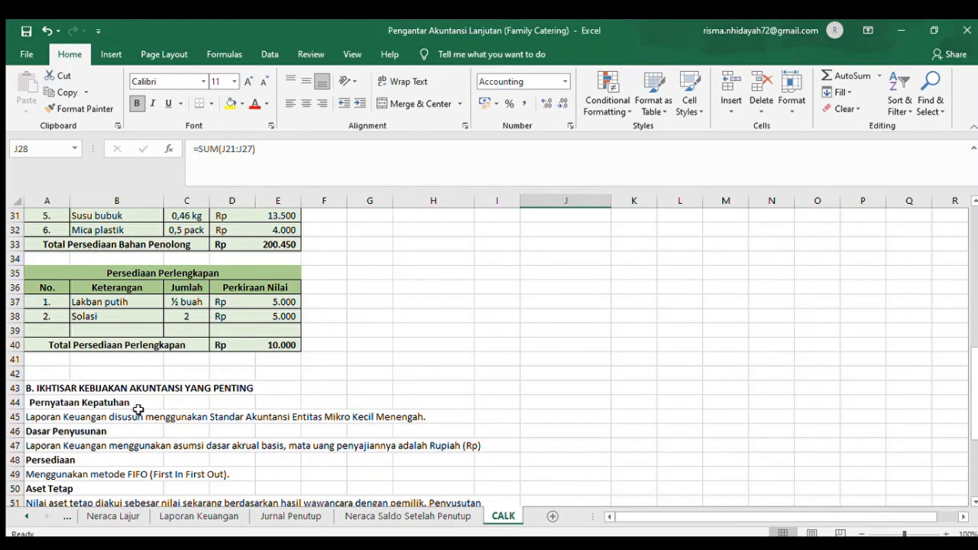
{"action": "left_click", "coordinate": [74, 402]}
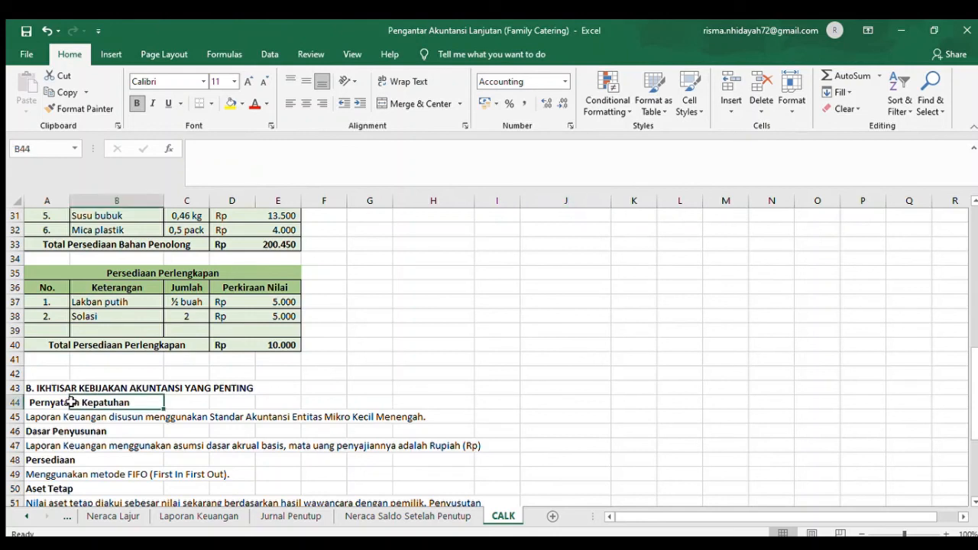
{"action": "left_click", "coordinate": [60, 419]}
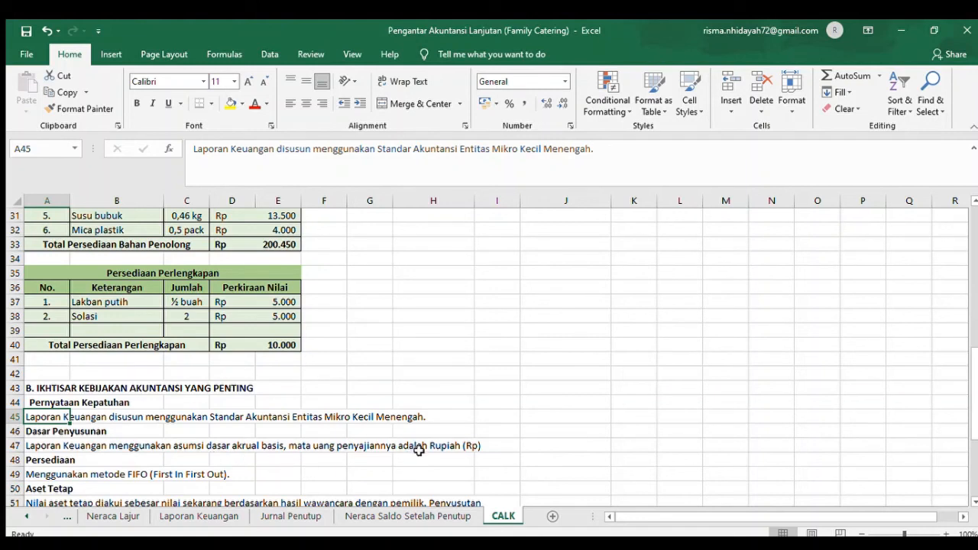
{"action": "left_click", "coordinate": [58, 477]}
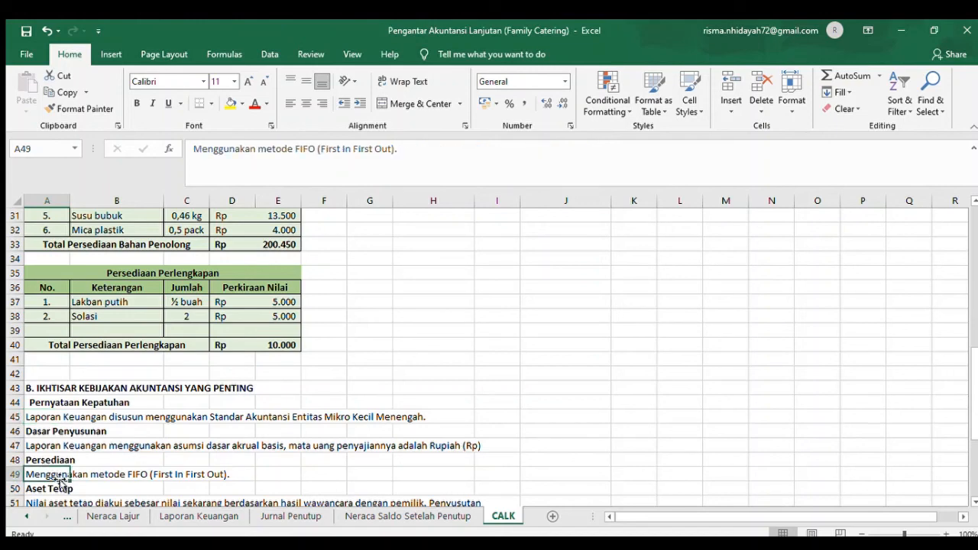
- Read the Aset Tetap note on asset valuation and depreciation and the Pengakuan Pendapatan note on revenue recognition
{"action": "key", "text": "Down"}
{"action": "key", "text": "Down"}
{"action": "key", "text": "Down"}
{"action": "key", "text": "Down"}
{"action": "key", "text": "Down"}
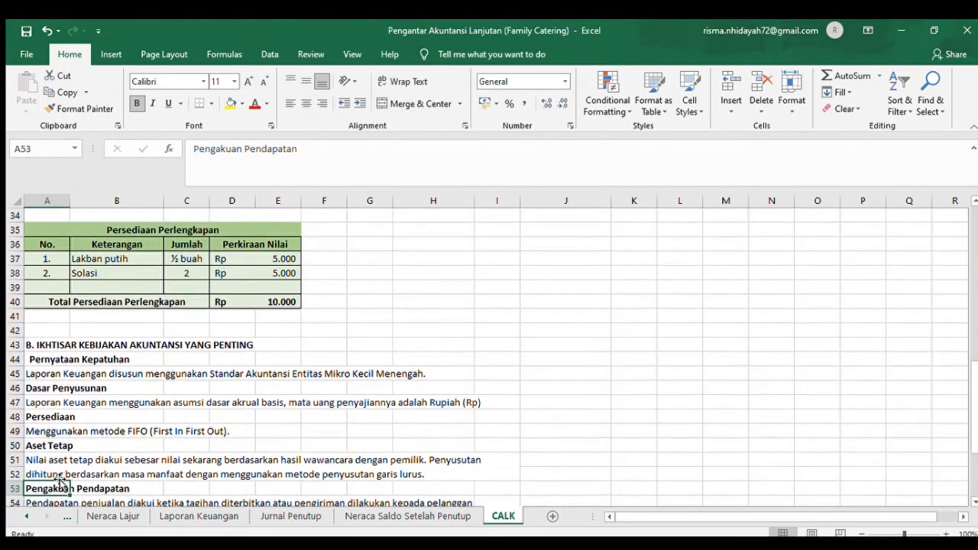
{"action": "key", "text": "Up"}
{"action": "key", "text": "Up"}
{"action": "key", "text": "Up"}
{"action": "key", "text": "Up"}
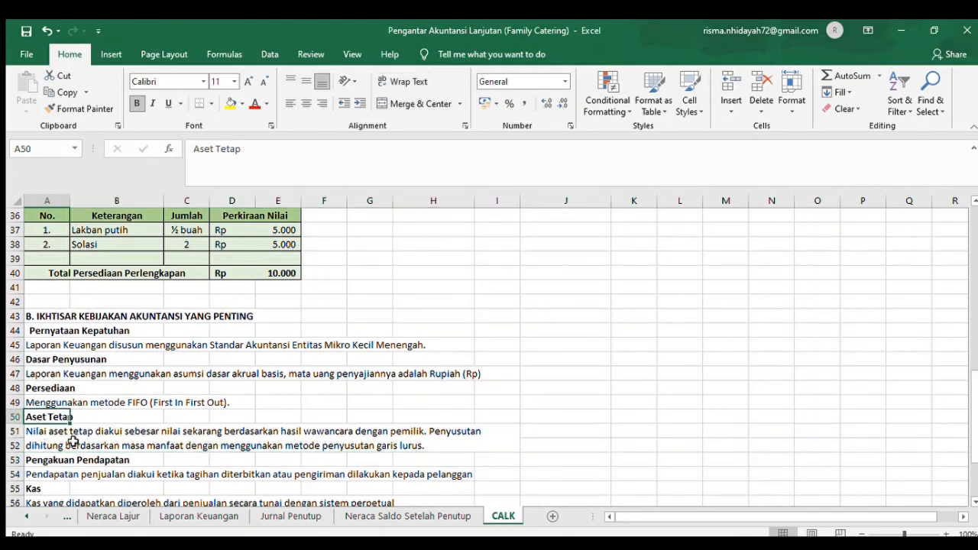
{"action": "left_click", "coordinate": [227, 435]}
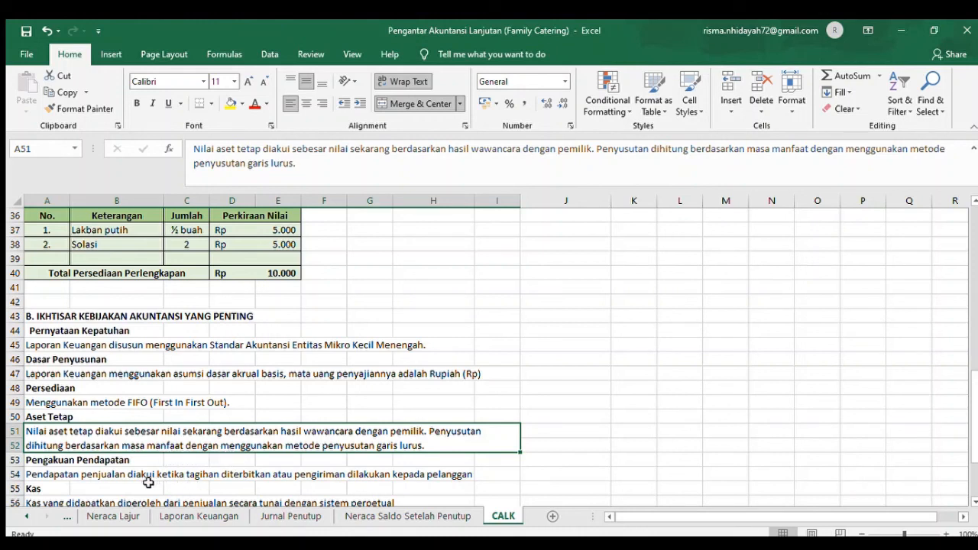
{"action": "left_click", "coordinate": [64, 461]}
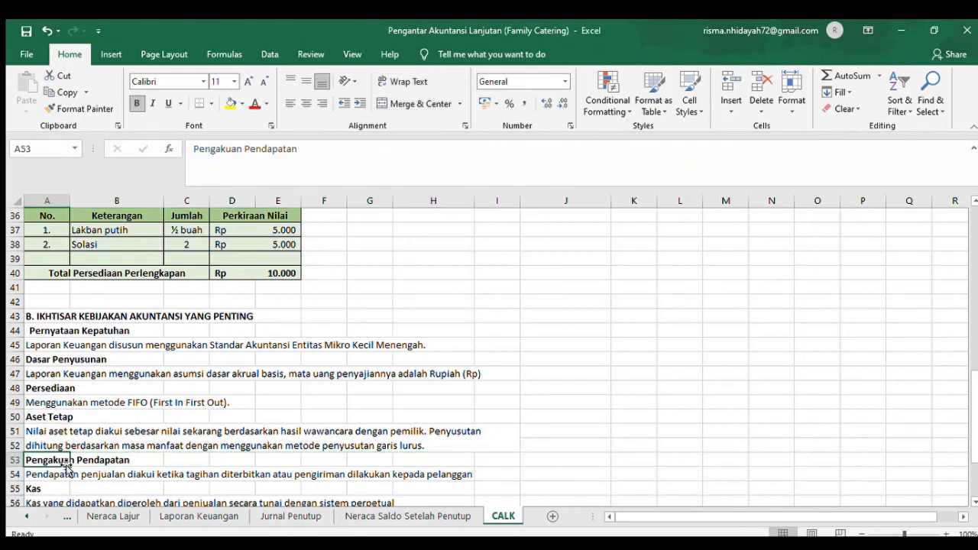
{"action": "left_click", "coordinate": [63, 474]}
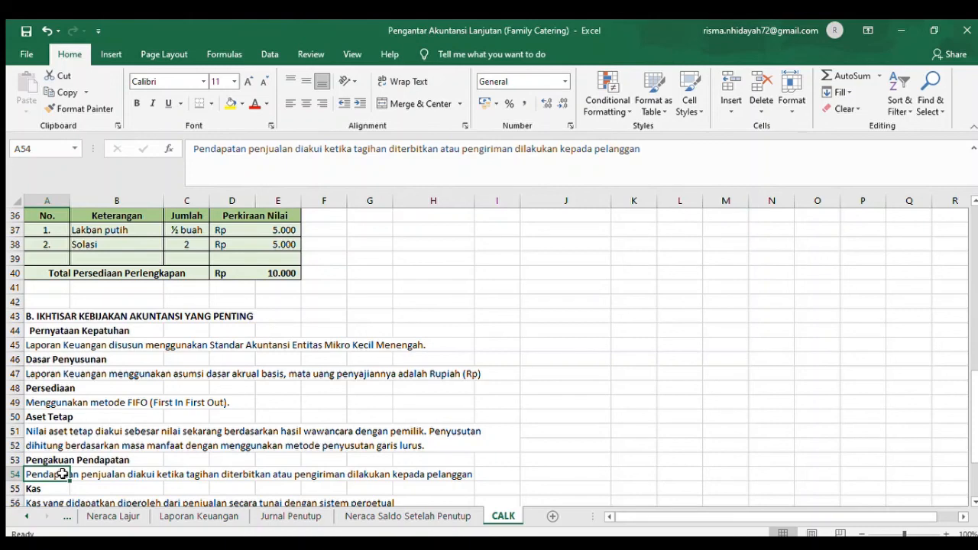
- Go through the Kas and Persediaan Bahan Baku notes, selecting the text about the remaining raw materials in A58
{"action": "key", "text": "Down"}
{"action": "key", "text": "Down"}
{"action": "key", "text": "Down"}
{"action": "key", "text": "Down"}
{"action": "key", "text": "Down"}
{"action": "key", "text": "Down"}
{"action": "key", "text": "Up"}
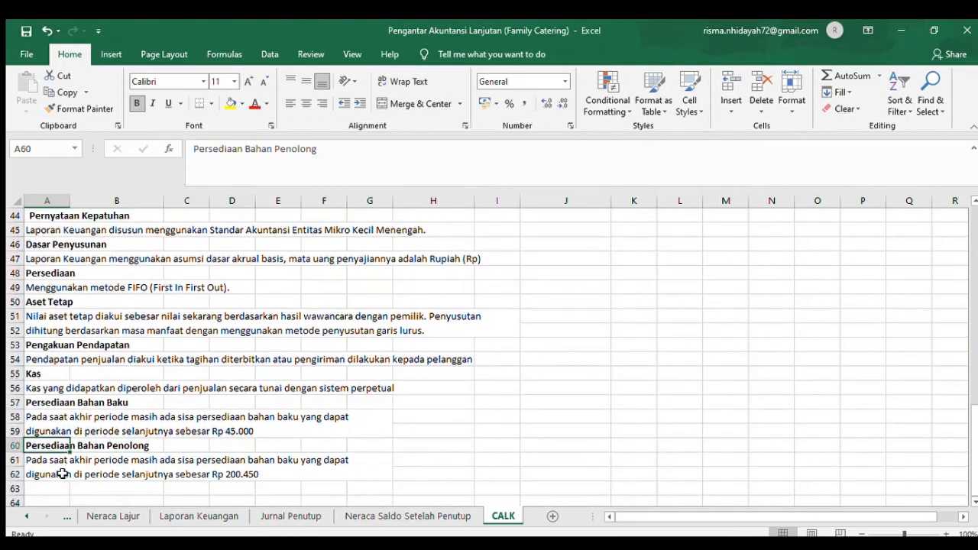
{"action": "key", "text": "Up"}
{"action": "key", "text": "Up"}
{"action": "key", "text": "Up"}
{"action": "key", "text": "Up"}
{"action": "key", "text": "Up"}
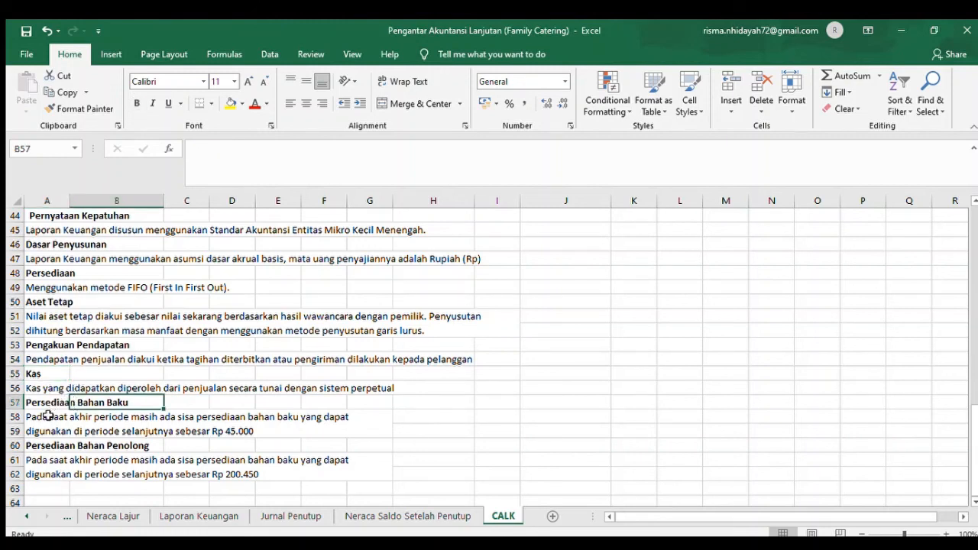
{"action": "left_click", "coordinate": [47, 416]}
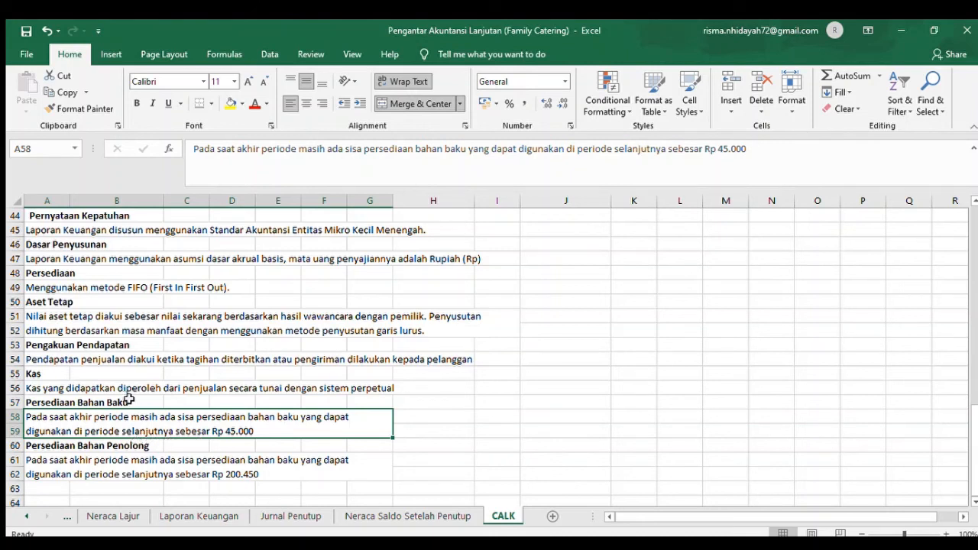
- Read the Persediaan Bahan Penolong heading and its note on the remaining inventory in A61
{"action": "left_click", "coordinate": [94, 441]}
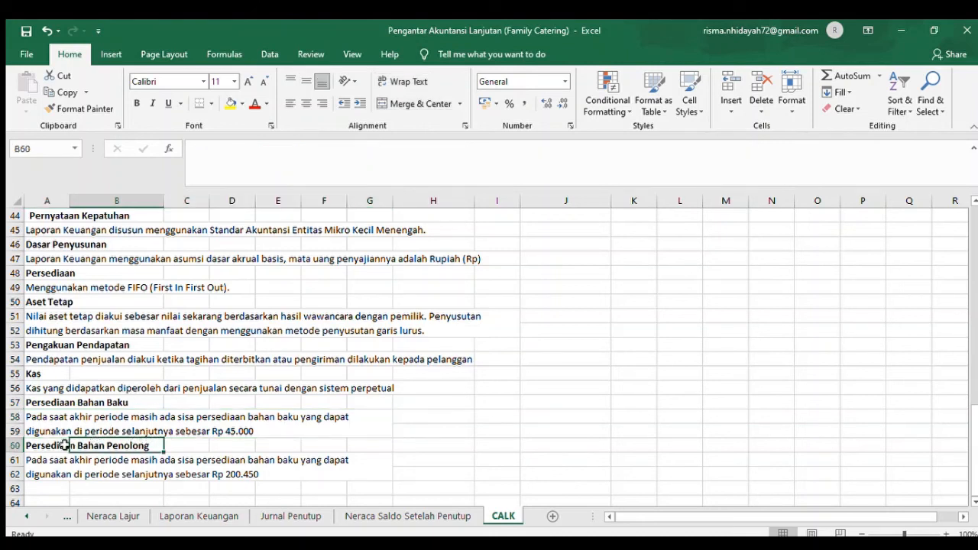
{"action": "left_click", "coordinate": [64, 443]}
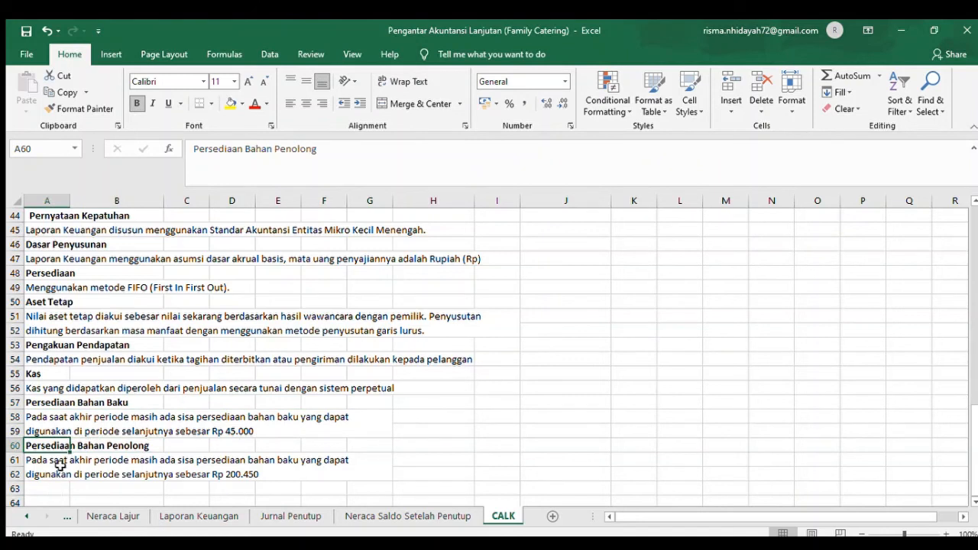
{"action": "left_click", "coordinate": [59, 464]}
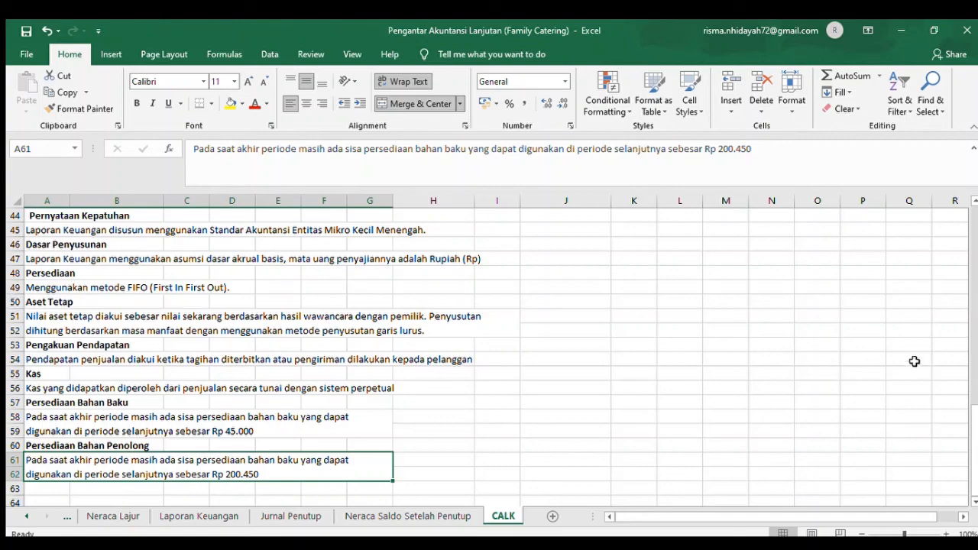
- Return to the Catatan atas Laporan Keuangan heading at the start of the CALK sheet
{"action": "left_click", "coordinate": [974, 263]}
{"action": "left_click", "coordinate": [975, 263]}
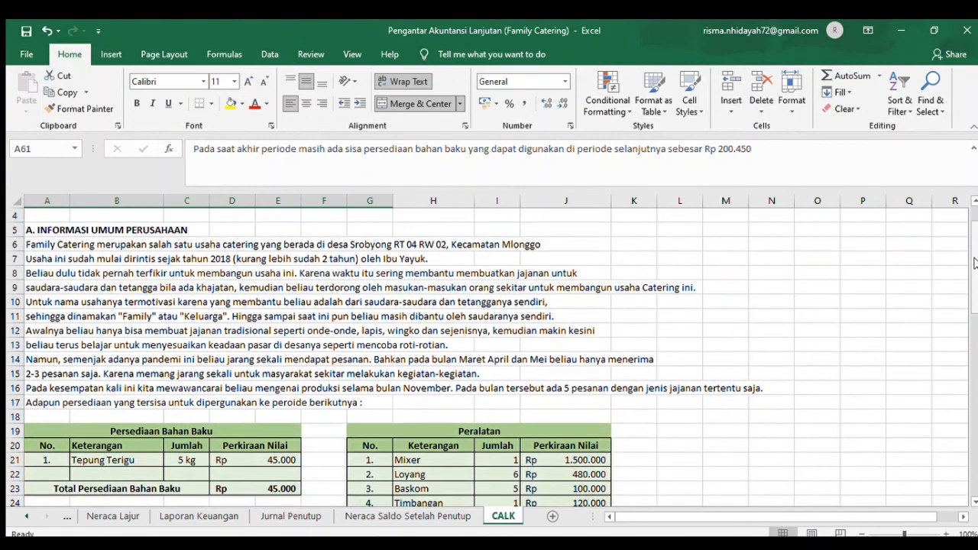
{"action": "left_click", "coordinate": [974, 216]}
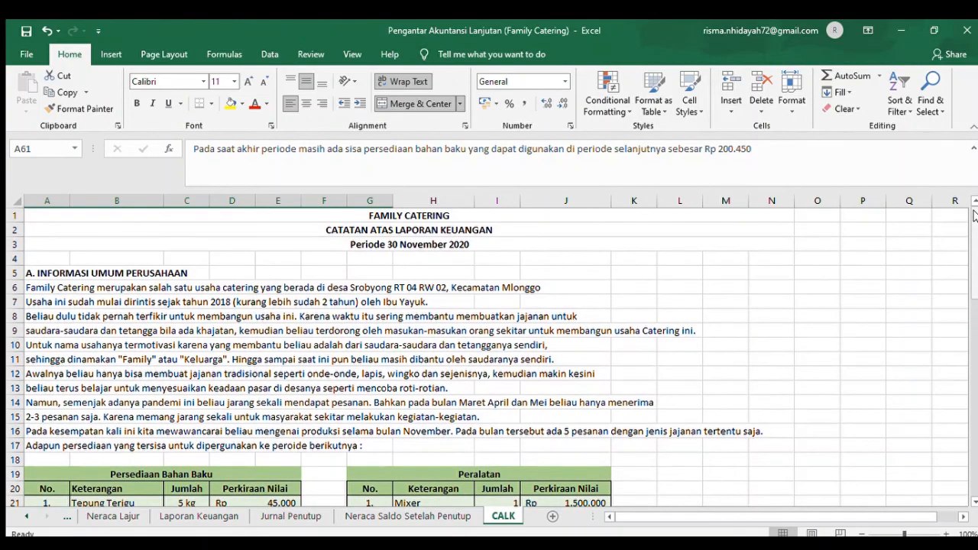